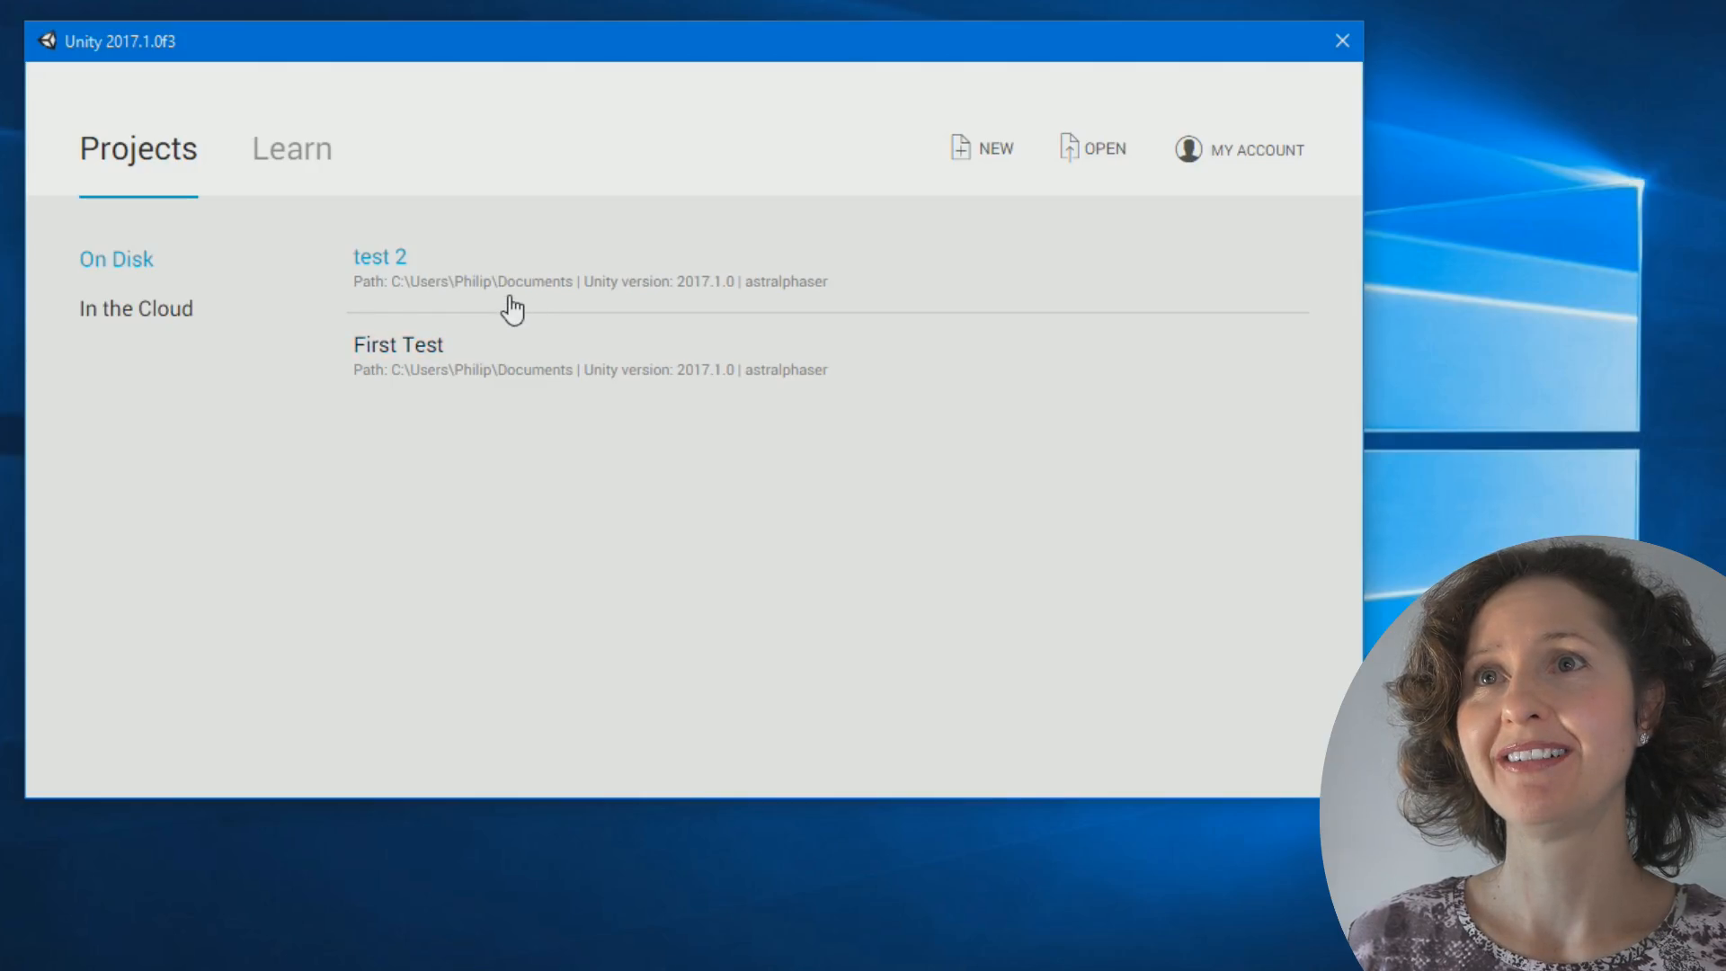
Create a new 3D project named Disunity in the default location.
left_click(986, 155)
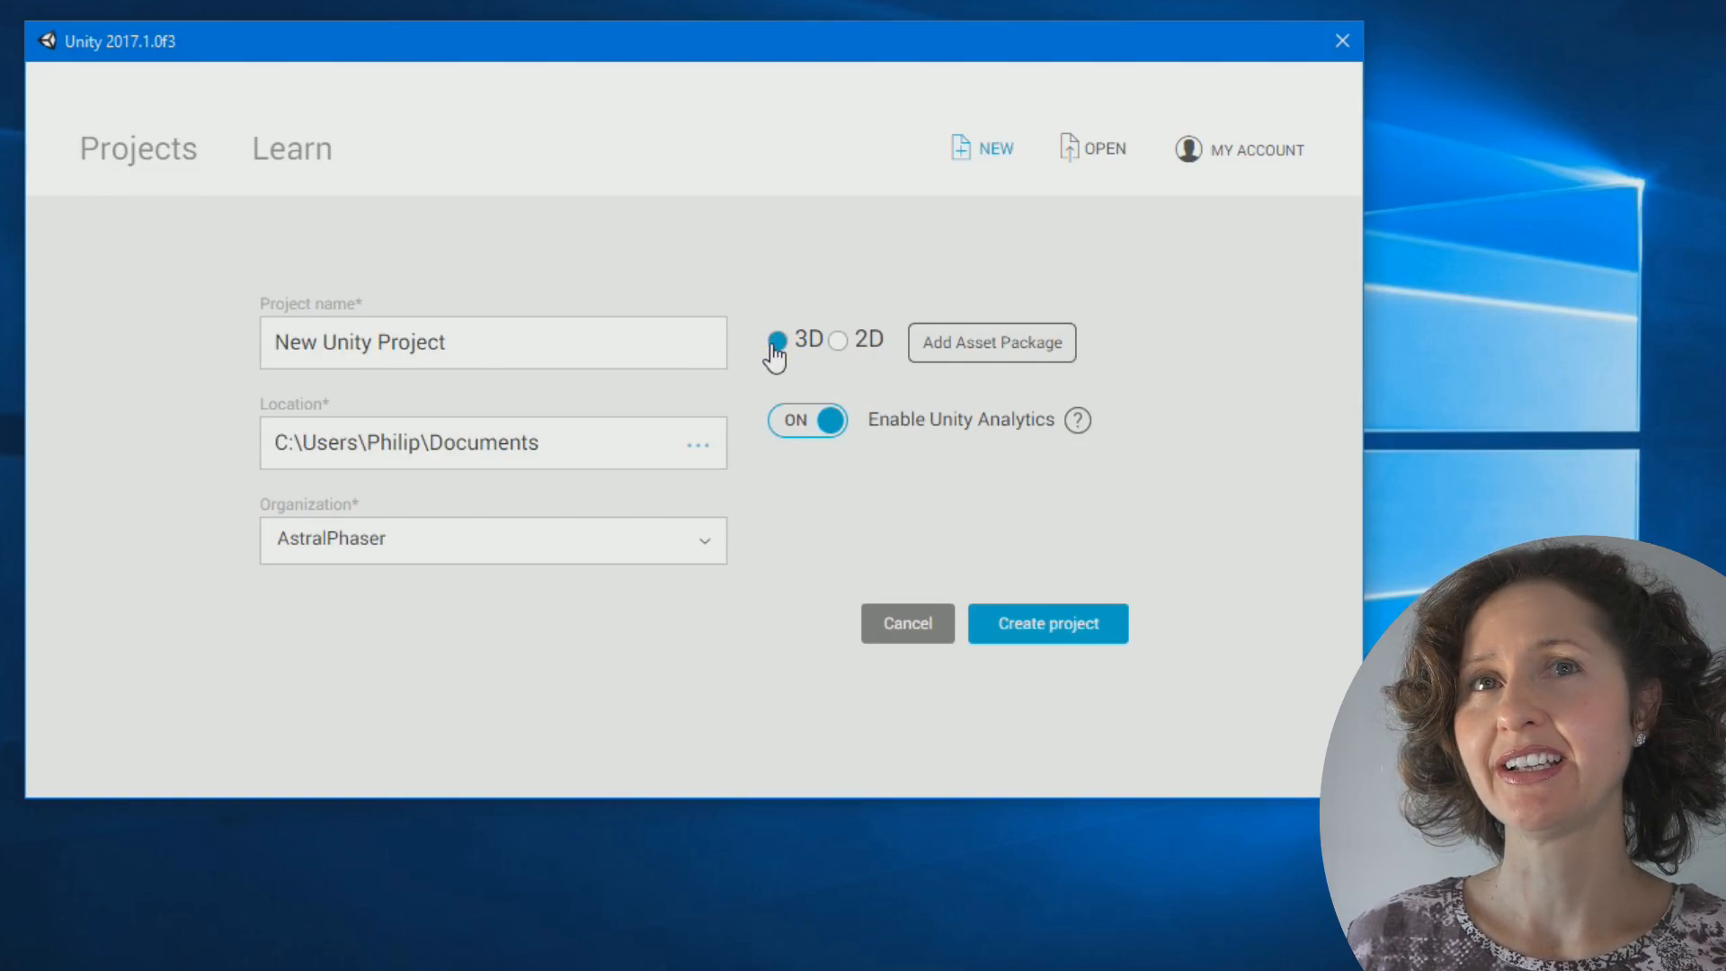
left_click(422, 344)
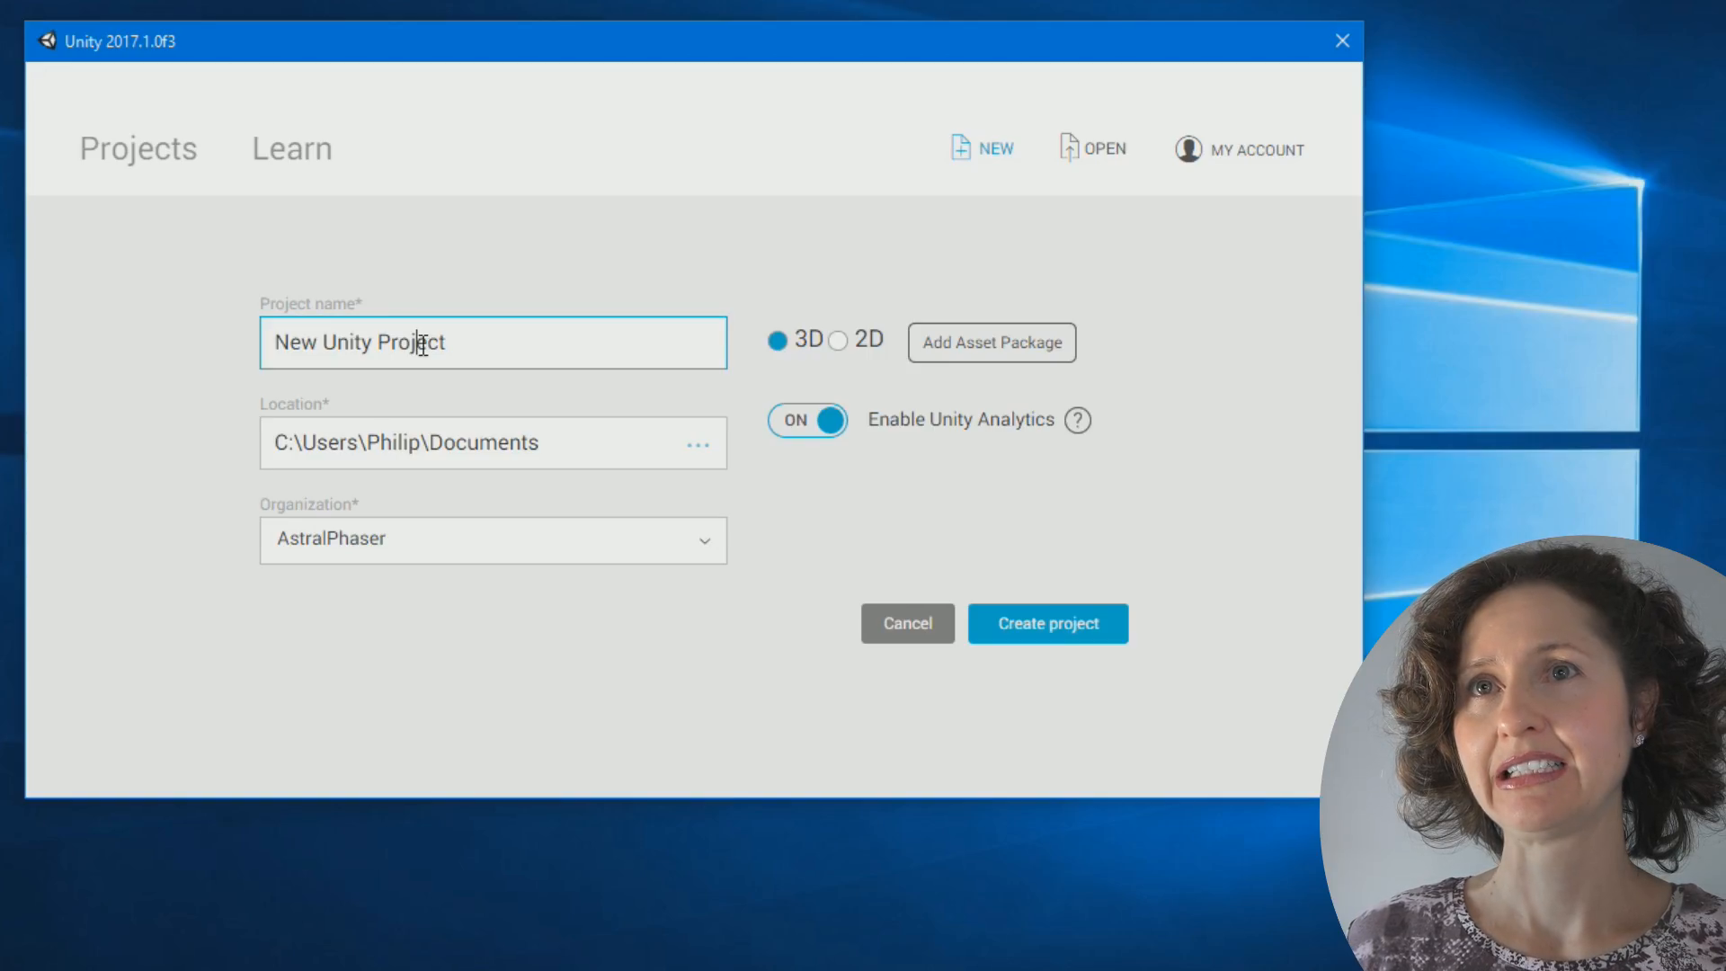
left_click_drag(444, 342, 229, 349)
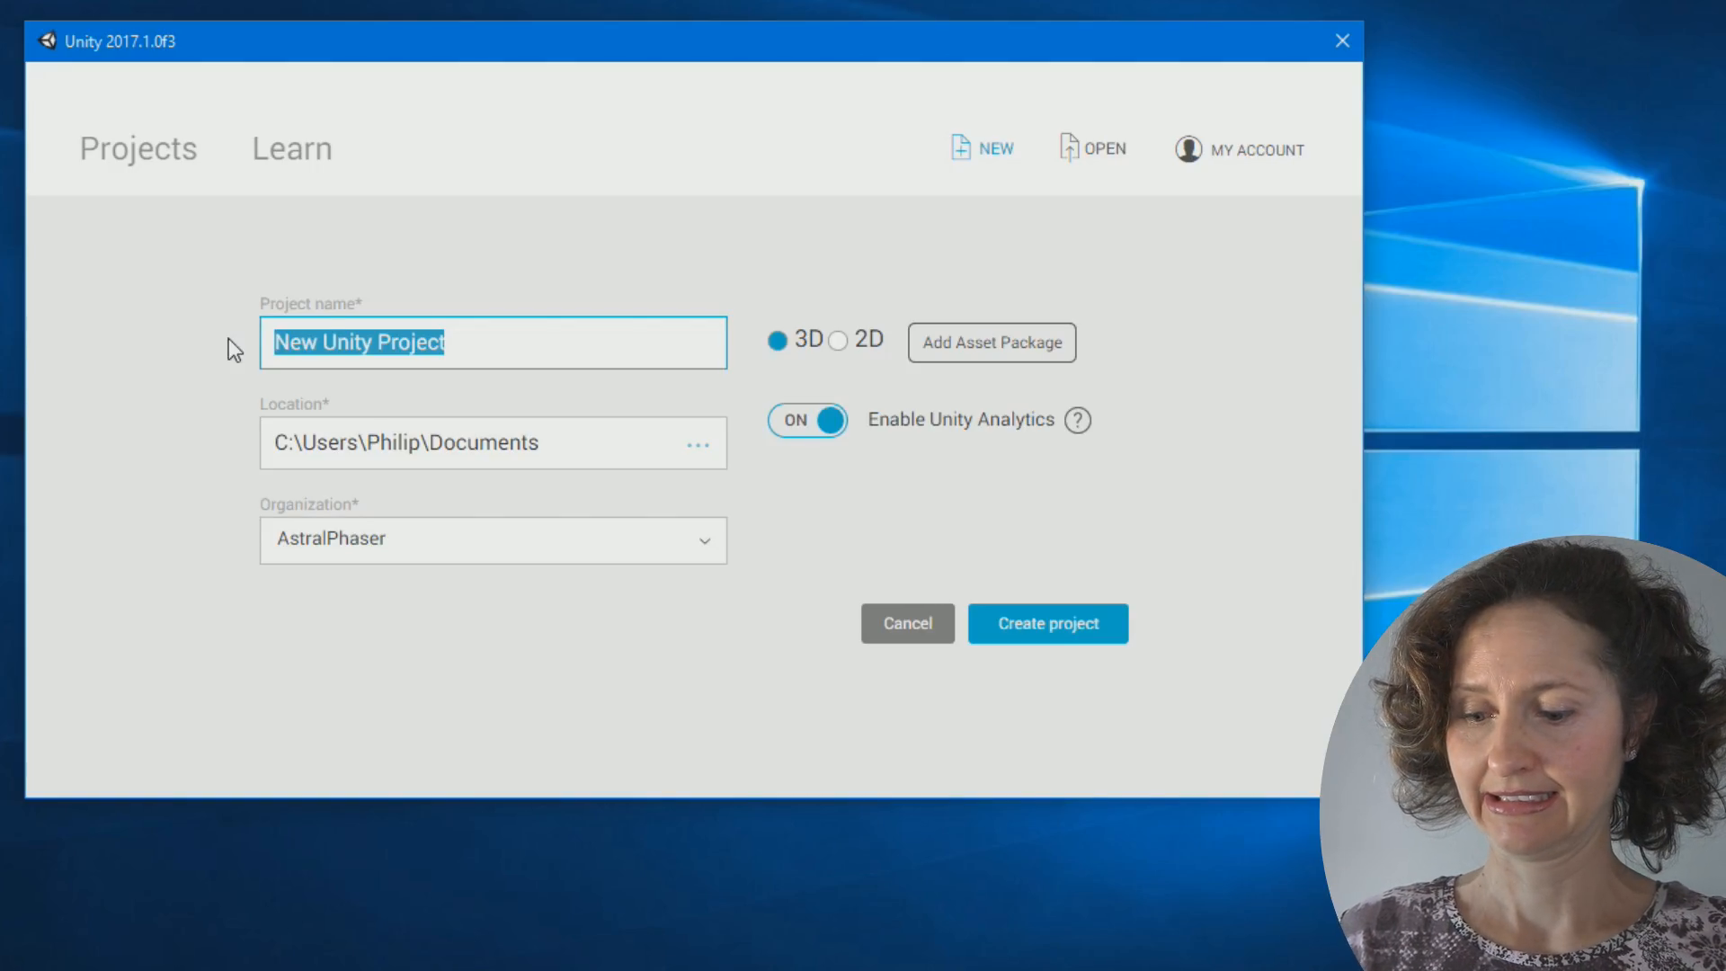
type("Disuni")
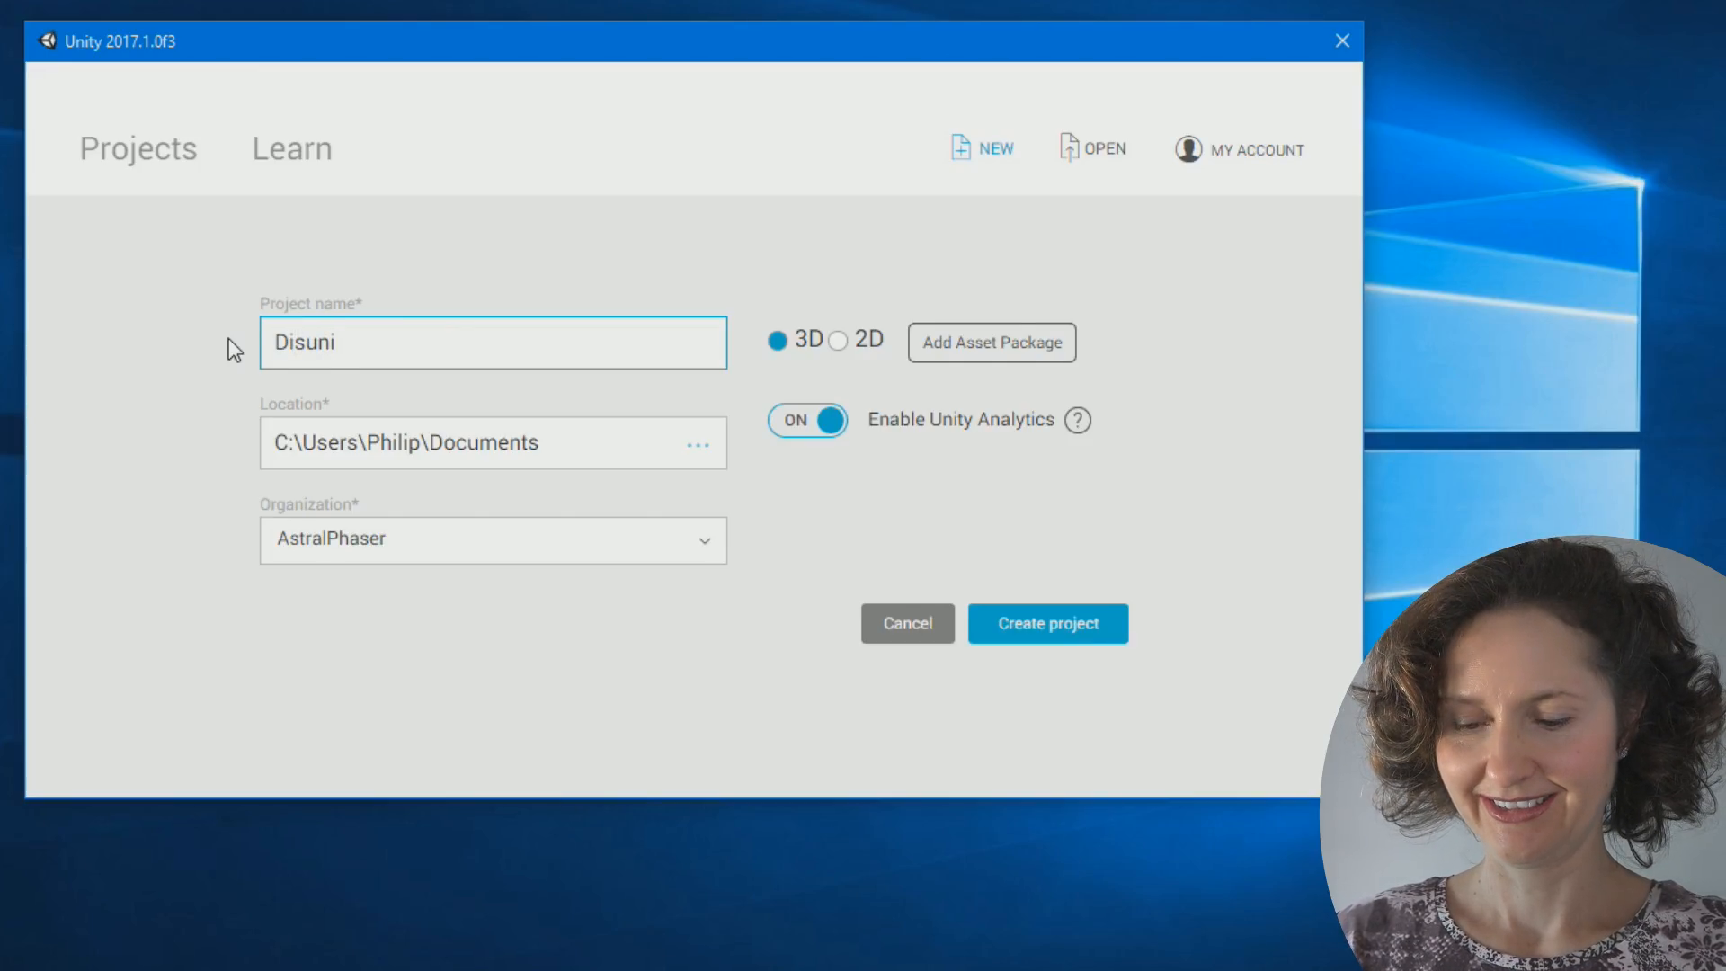
type("ty")
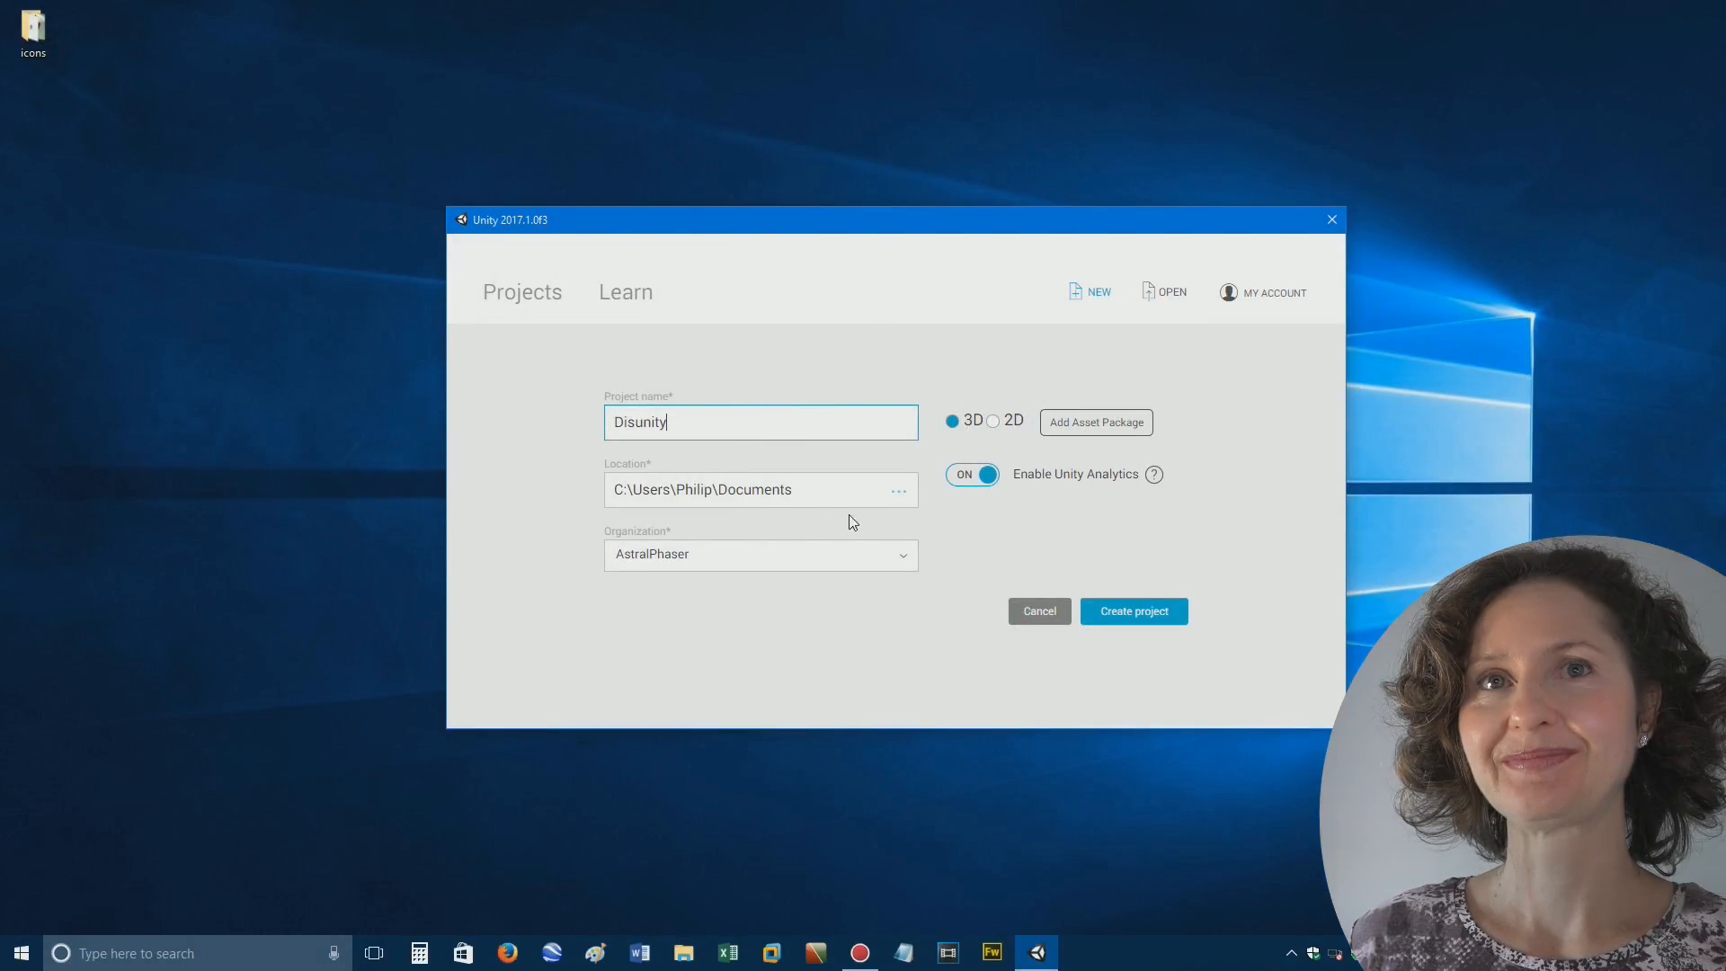
left_click(1112, 617)
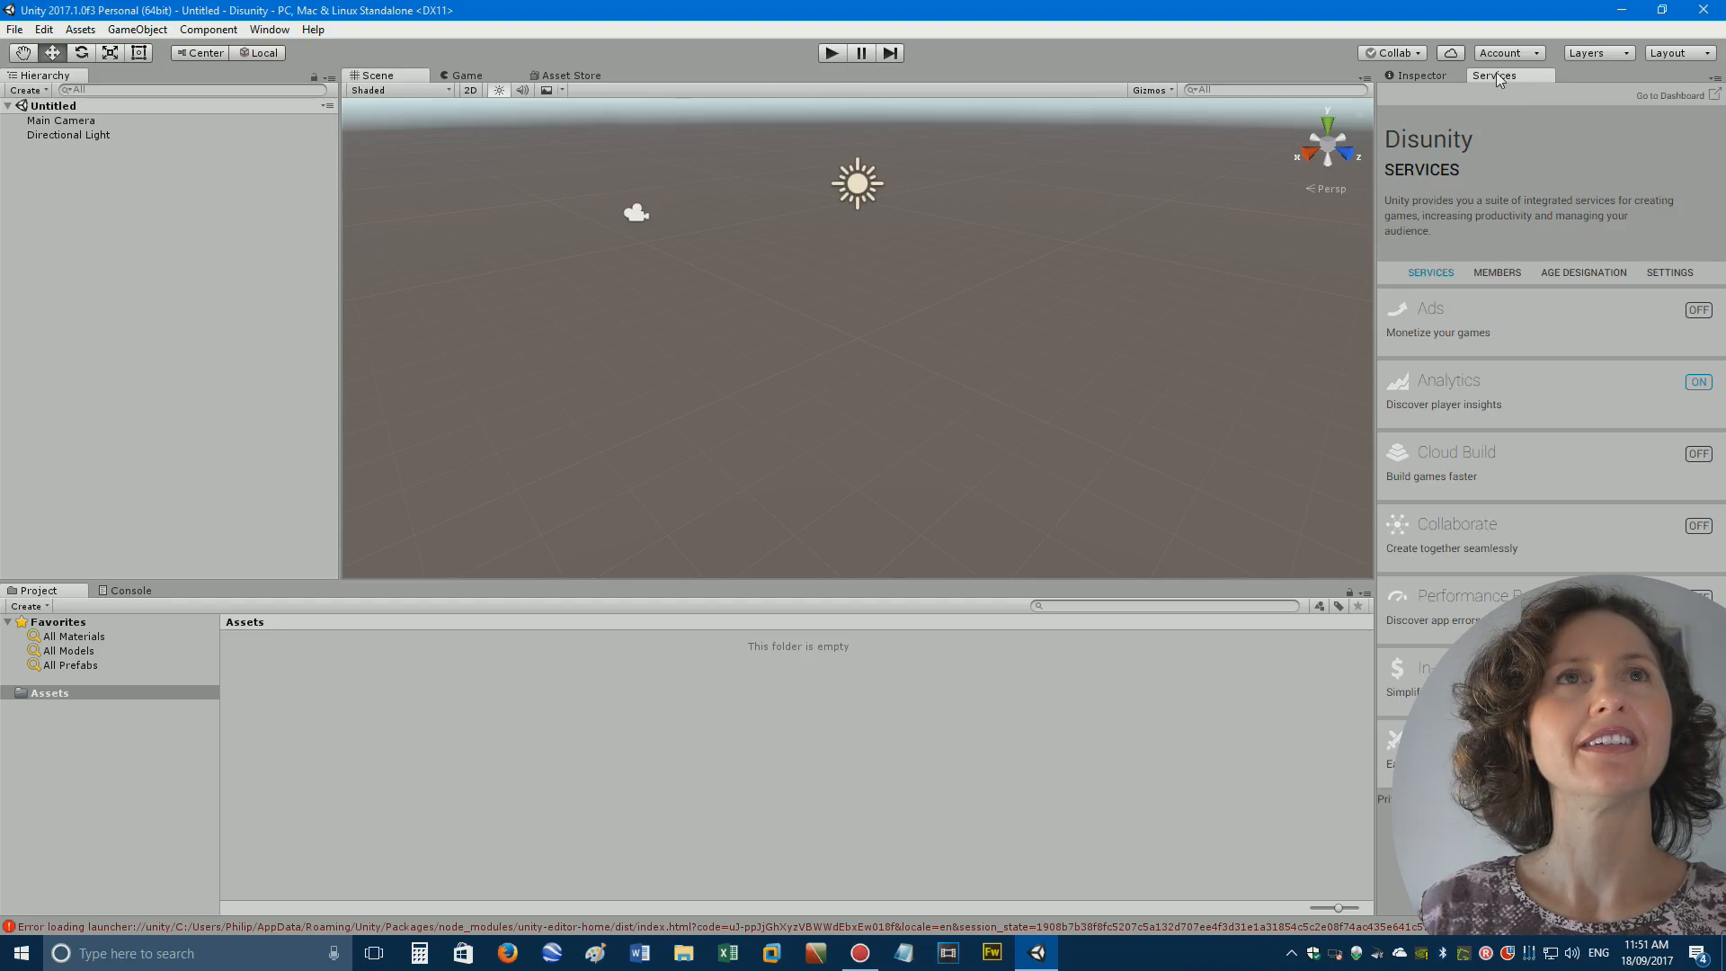
Show the object properties instead of the services, and add a 3D cube to the scene.
left_click(1433, 78)
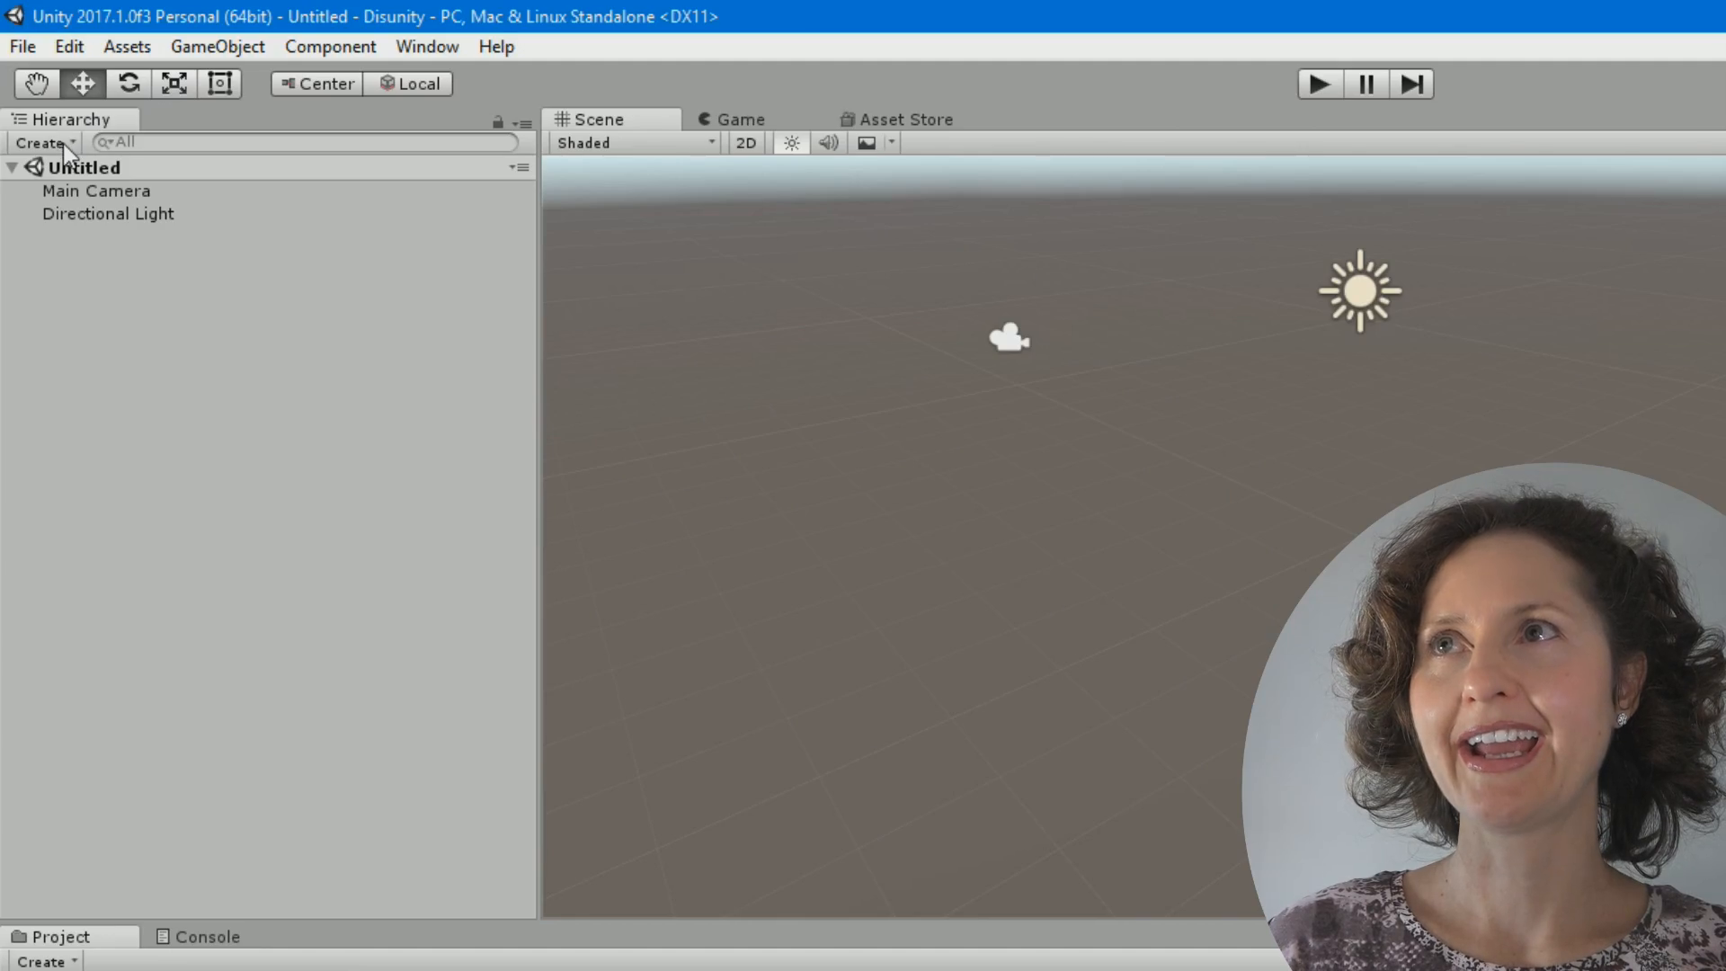
left_click(64, 143)
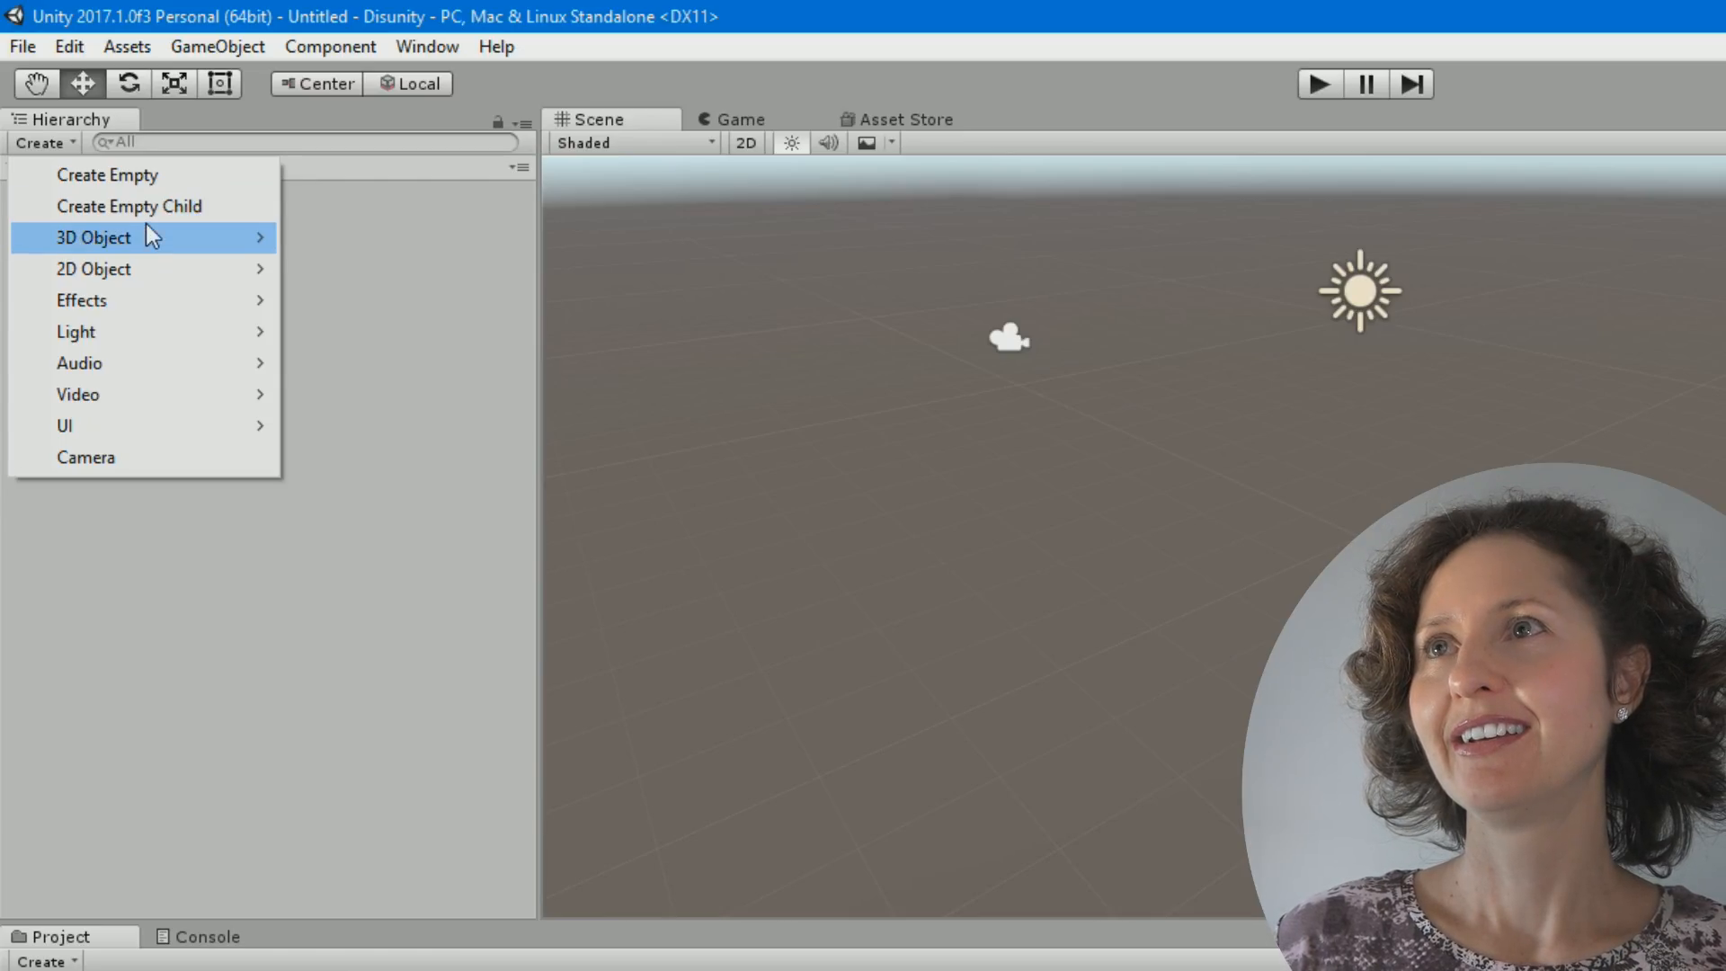
mouse_move(149, 239)
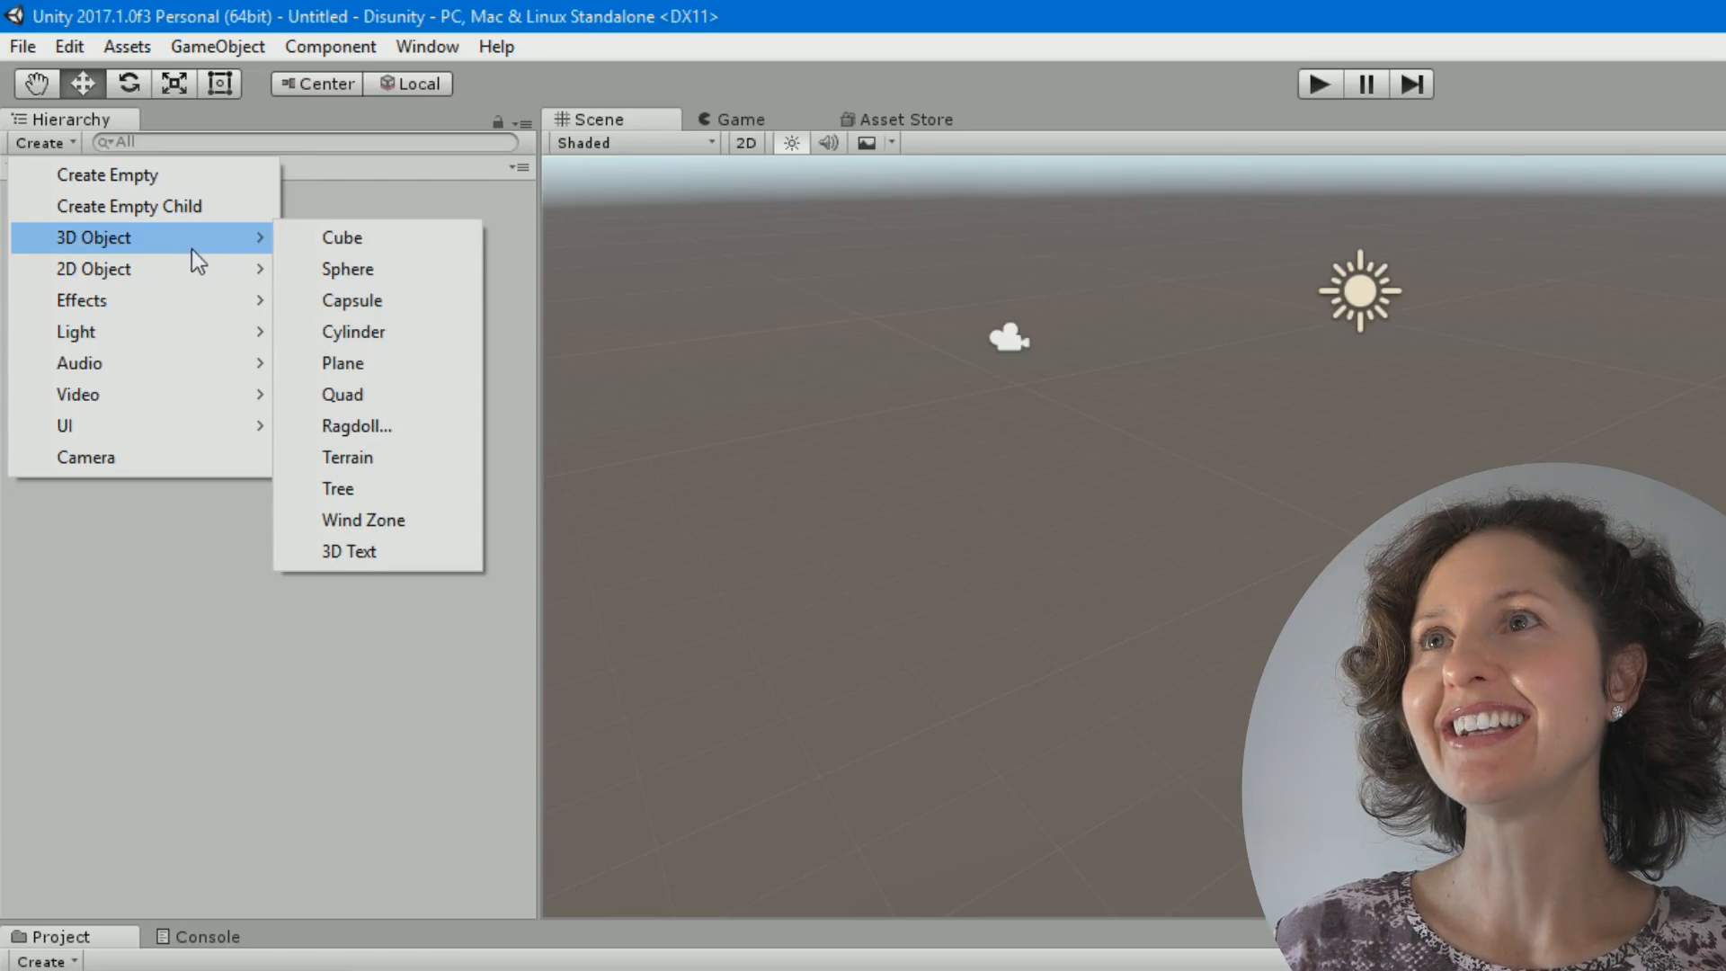
left_click(325, 239)
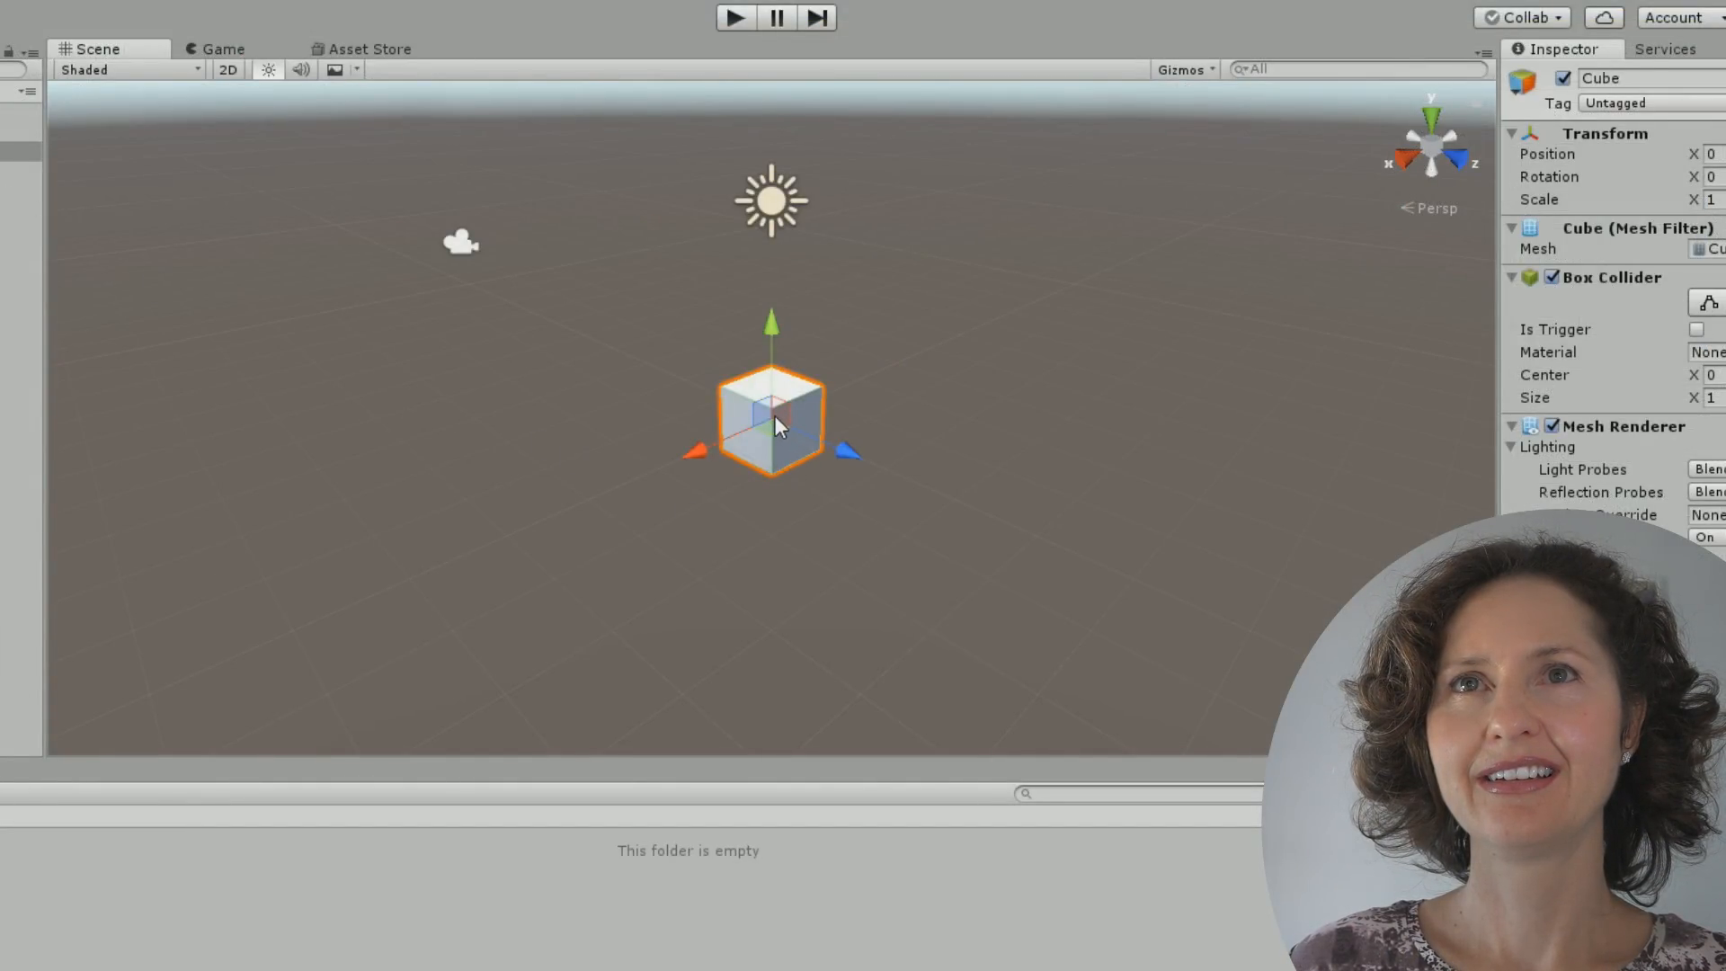
Move the cube across the ground plane to about X 3.19, Z 3.2, and deselect it.
left_click_drag(850, 451, 999, 514)
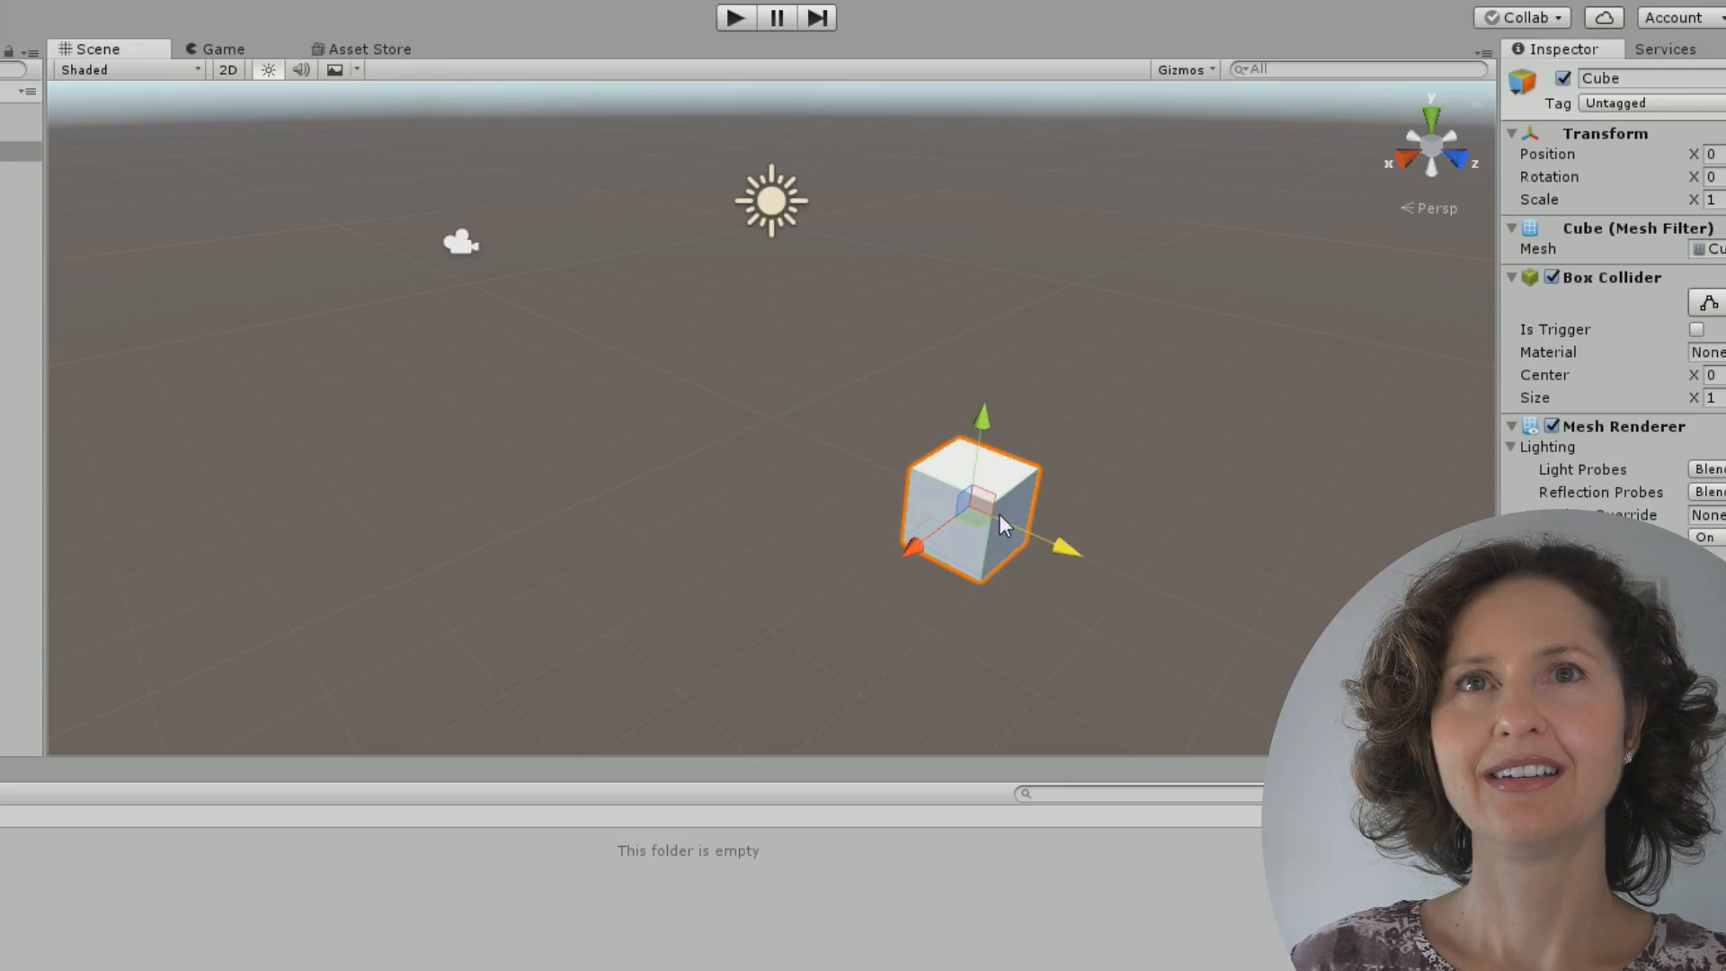
left_click_drag(904, 552, 778, 660)
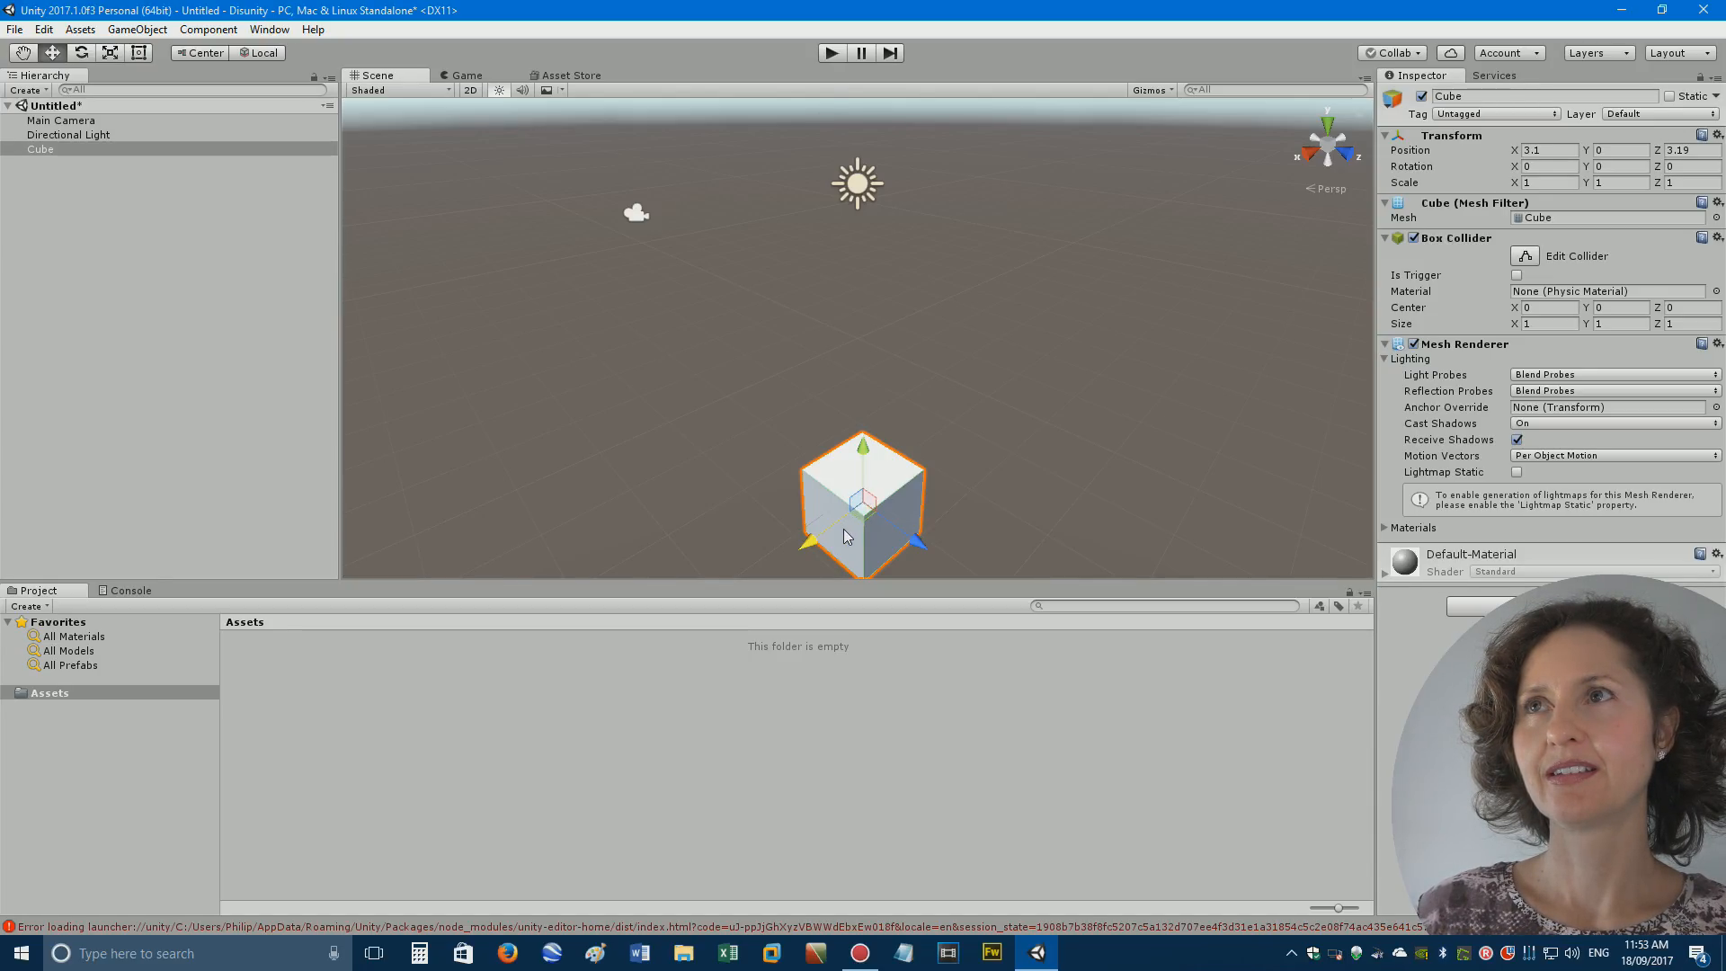
left_click(746, 475)
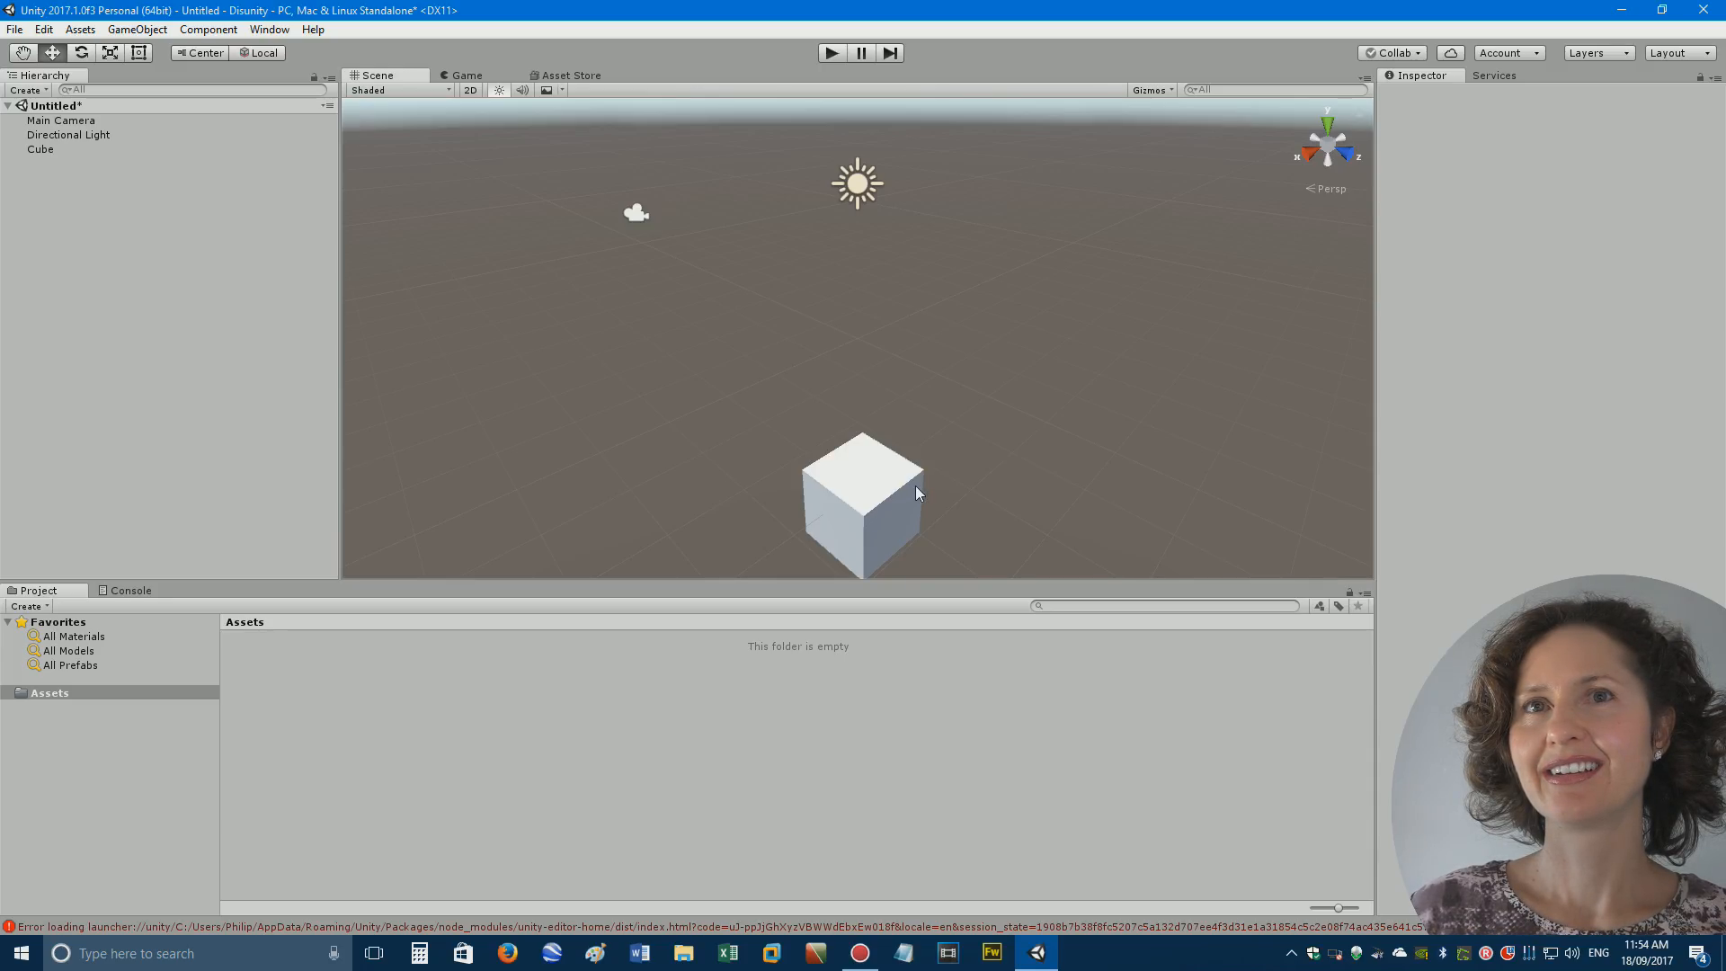
left_click(865, 514)
mouse_move(863, 515)
left_mouse_down()
mouse_move(850, 584)
mouse_move(855, 510)
left_mouse_up()
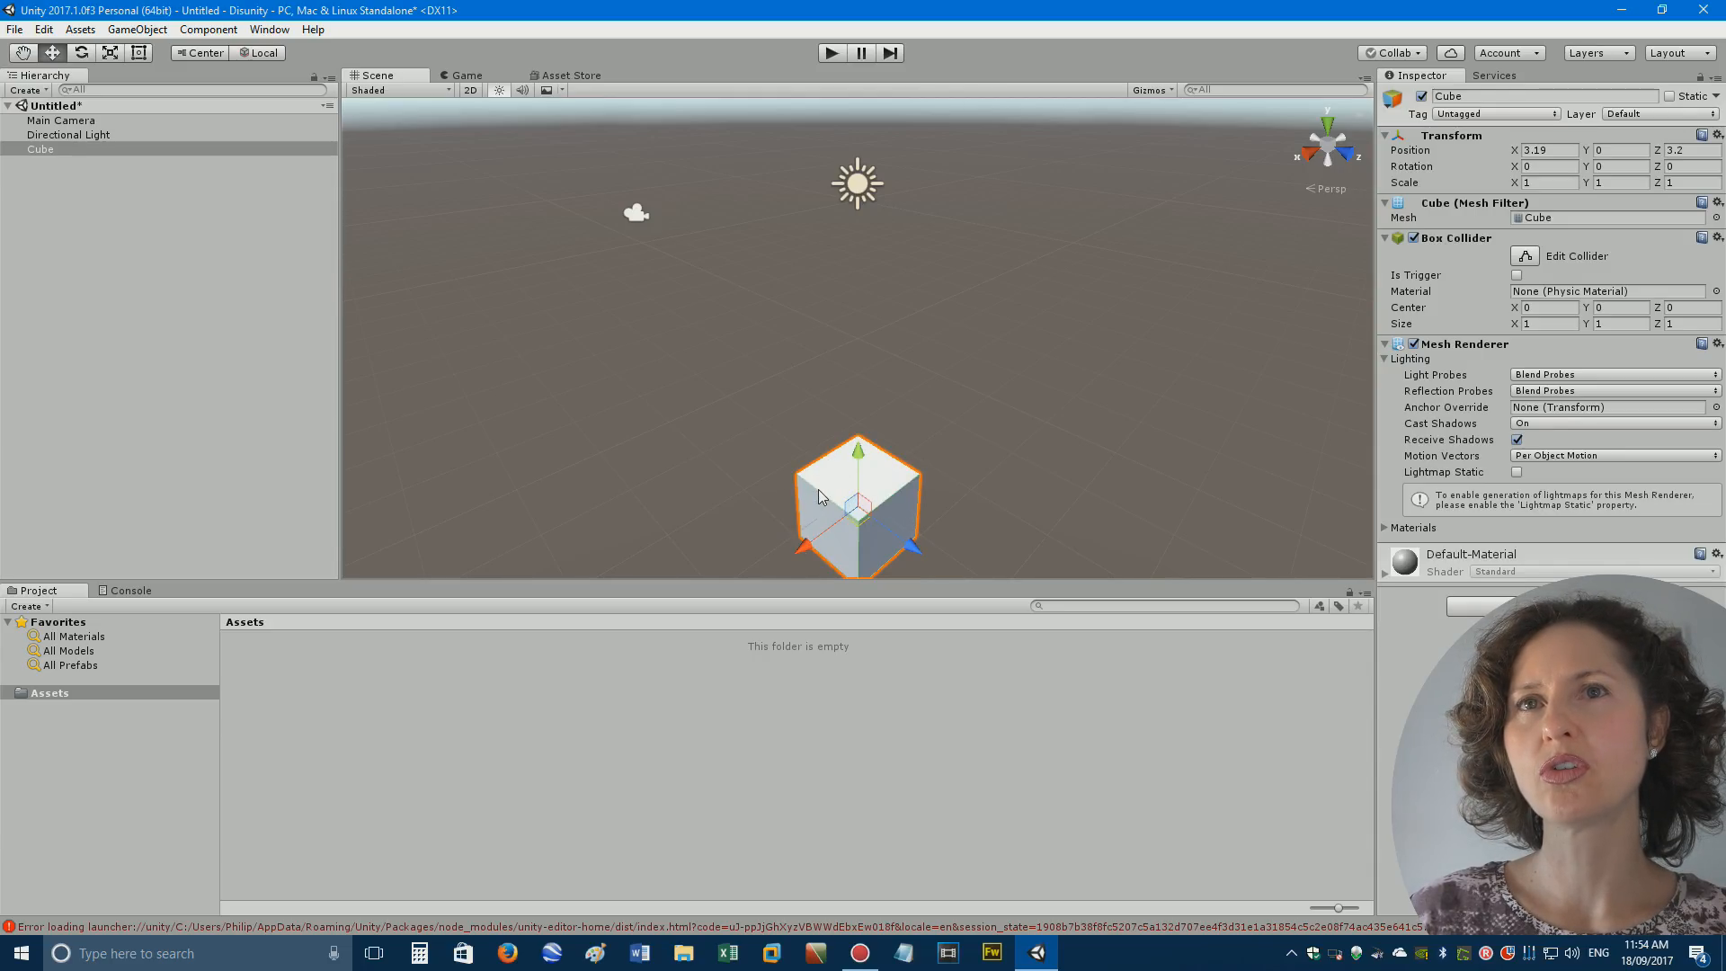
left_click(795, 470)
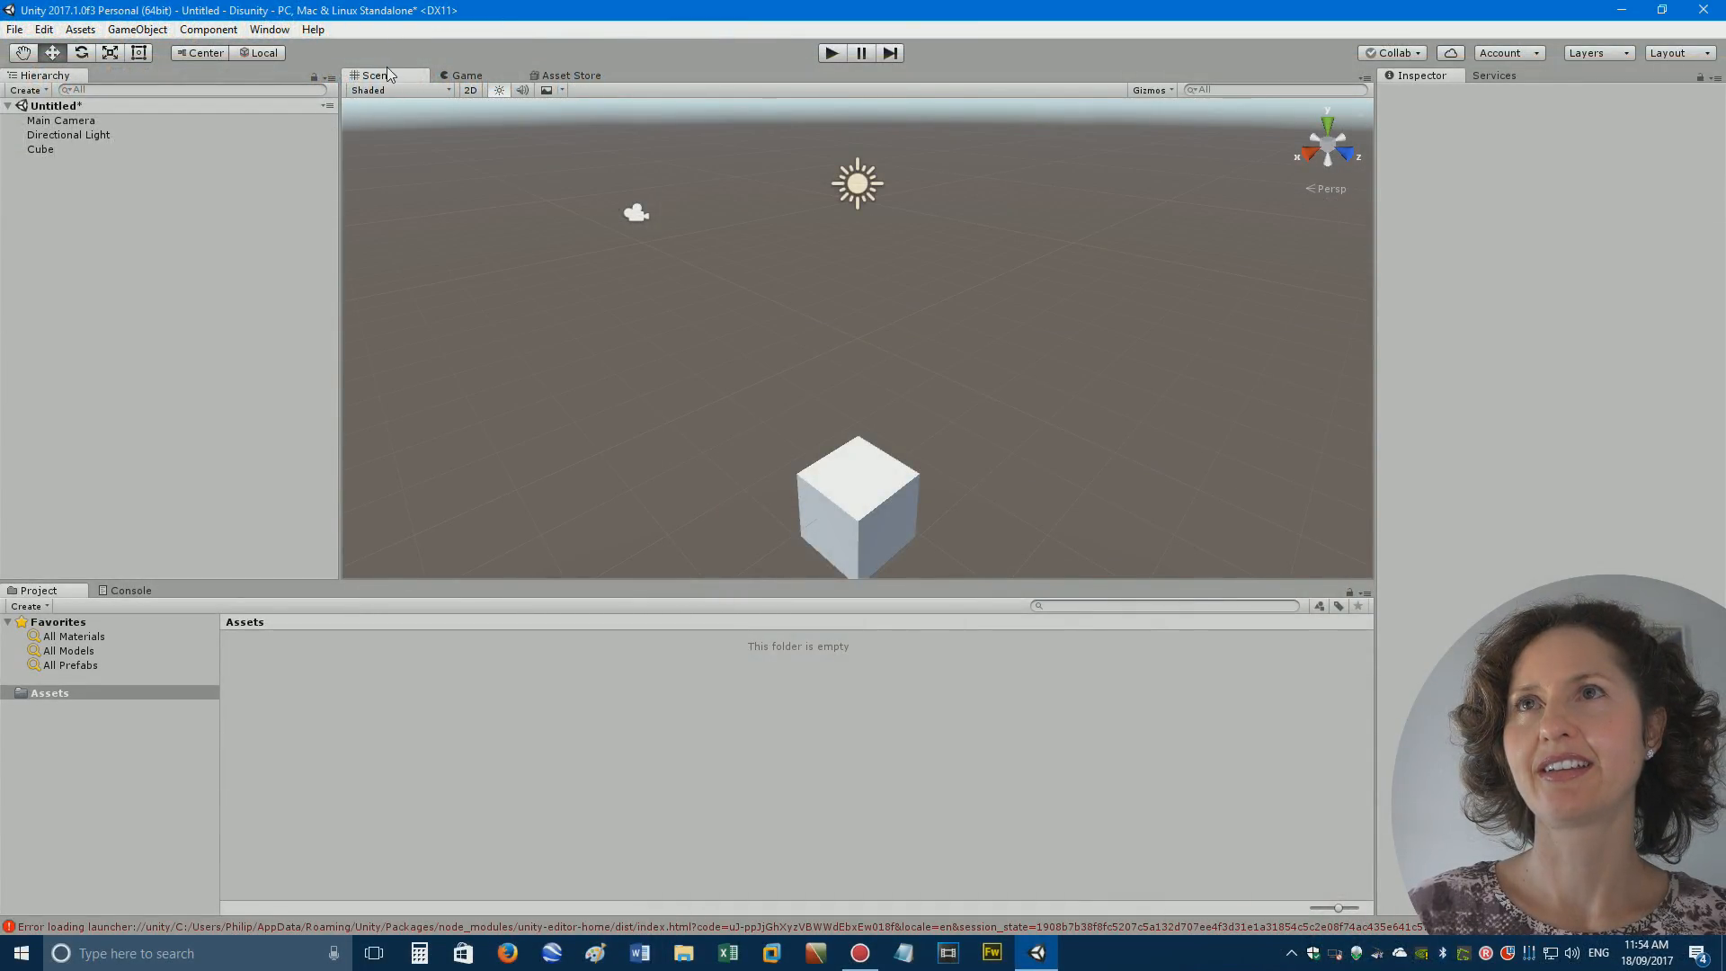
Set the cube's Y scale to 0.5.
left_click(497, 91)
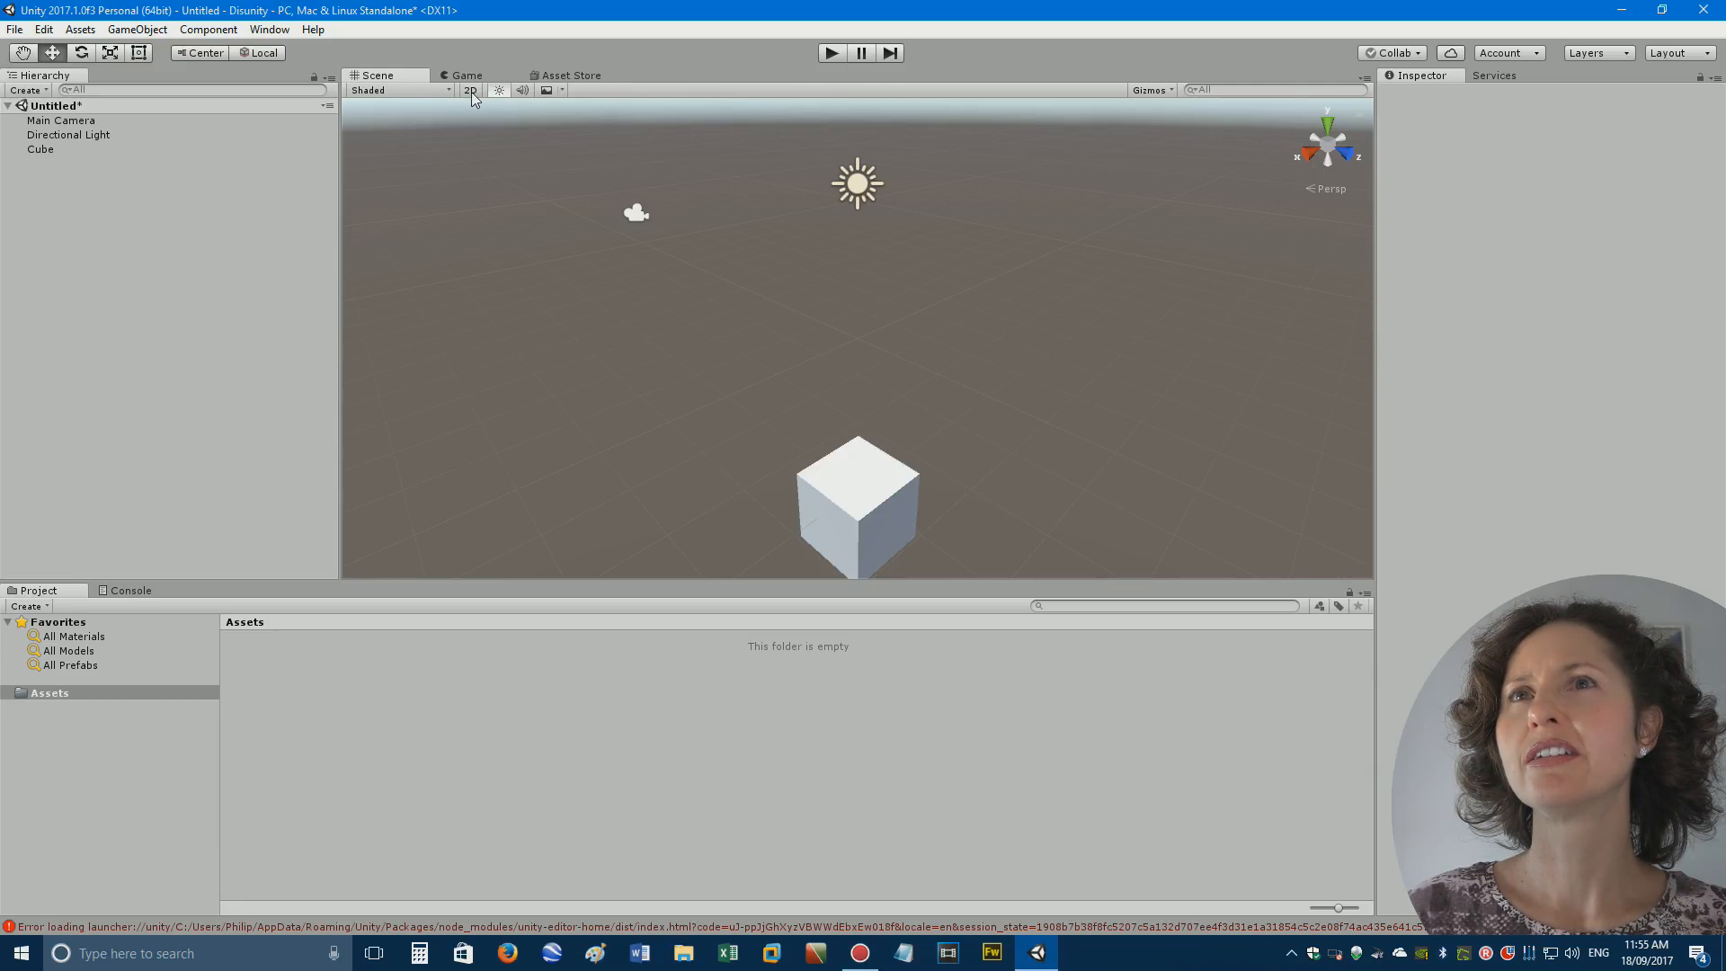
left_click(836, 485)
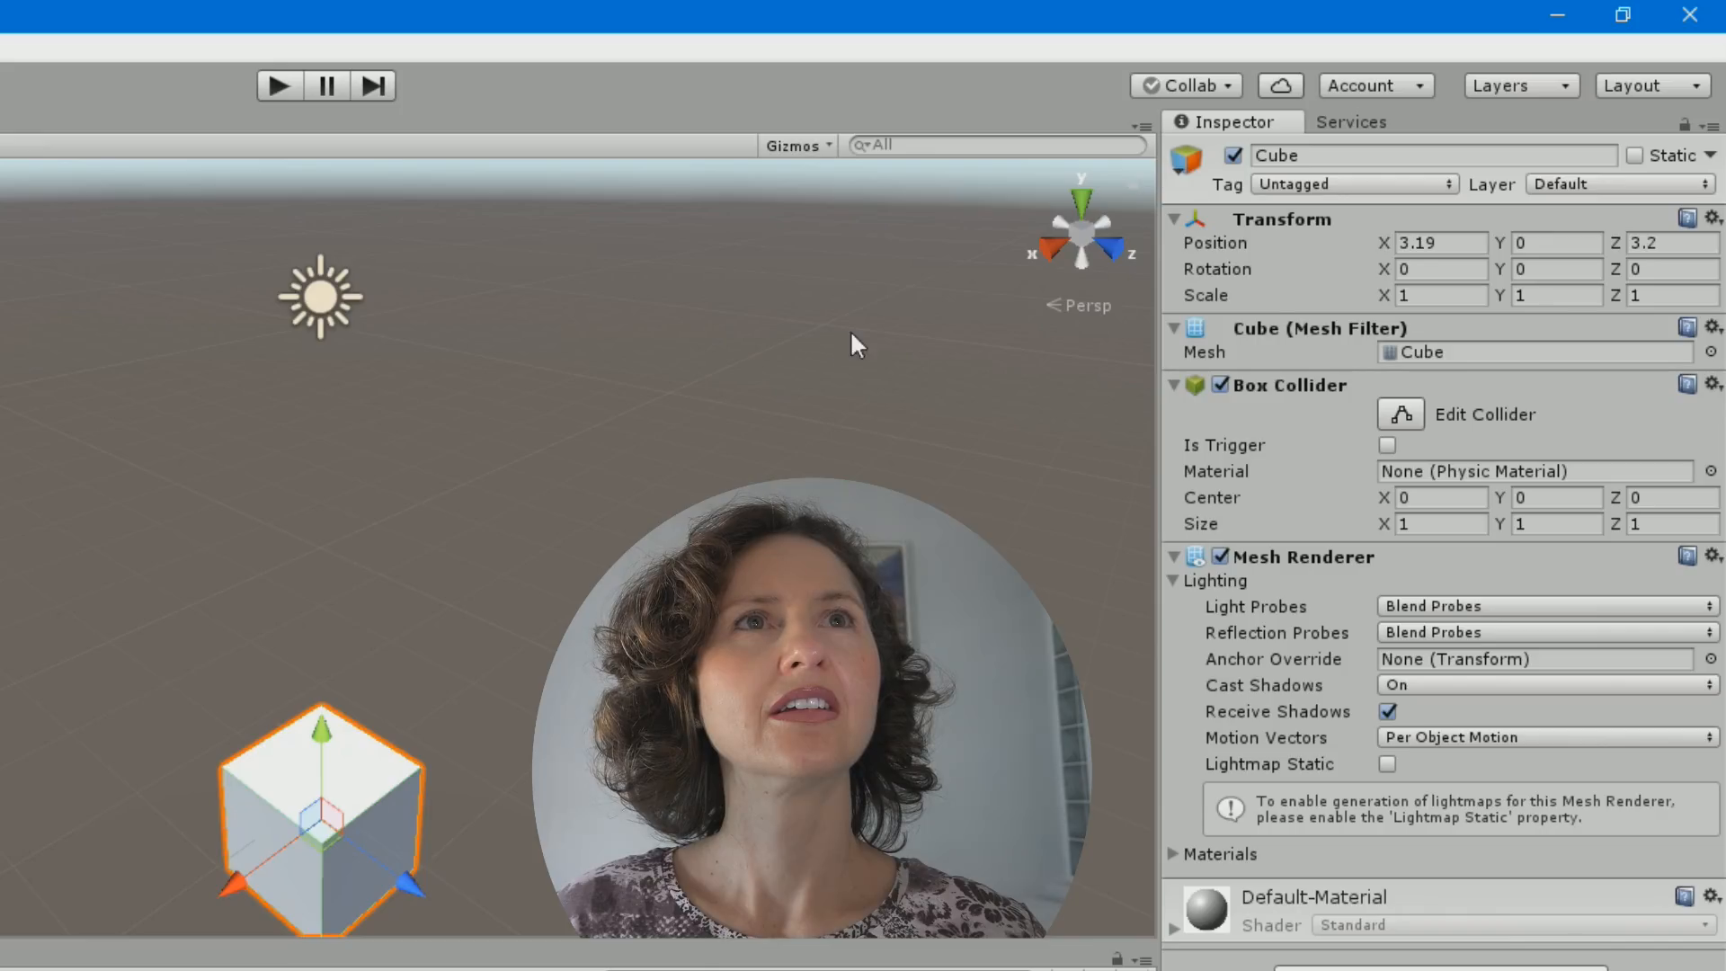
left_click(1532, 293)
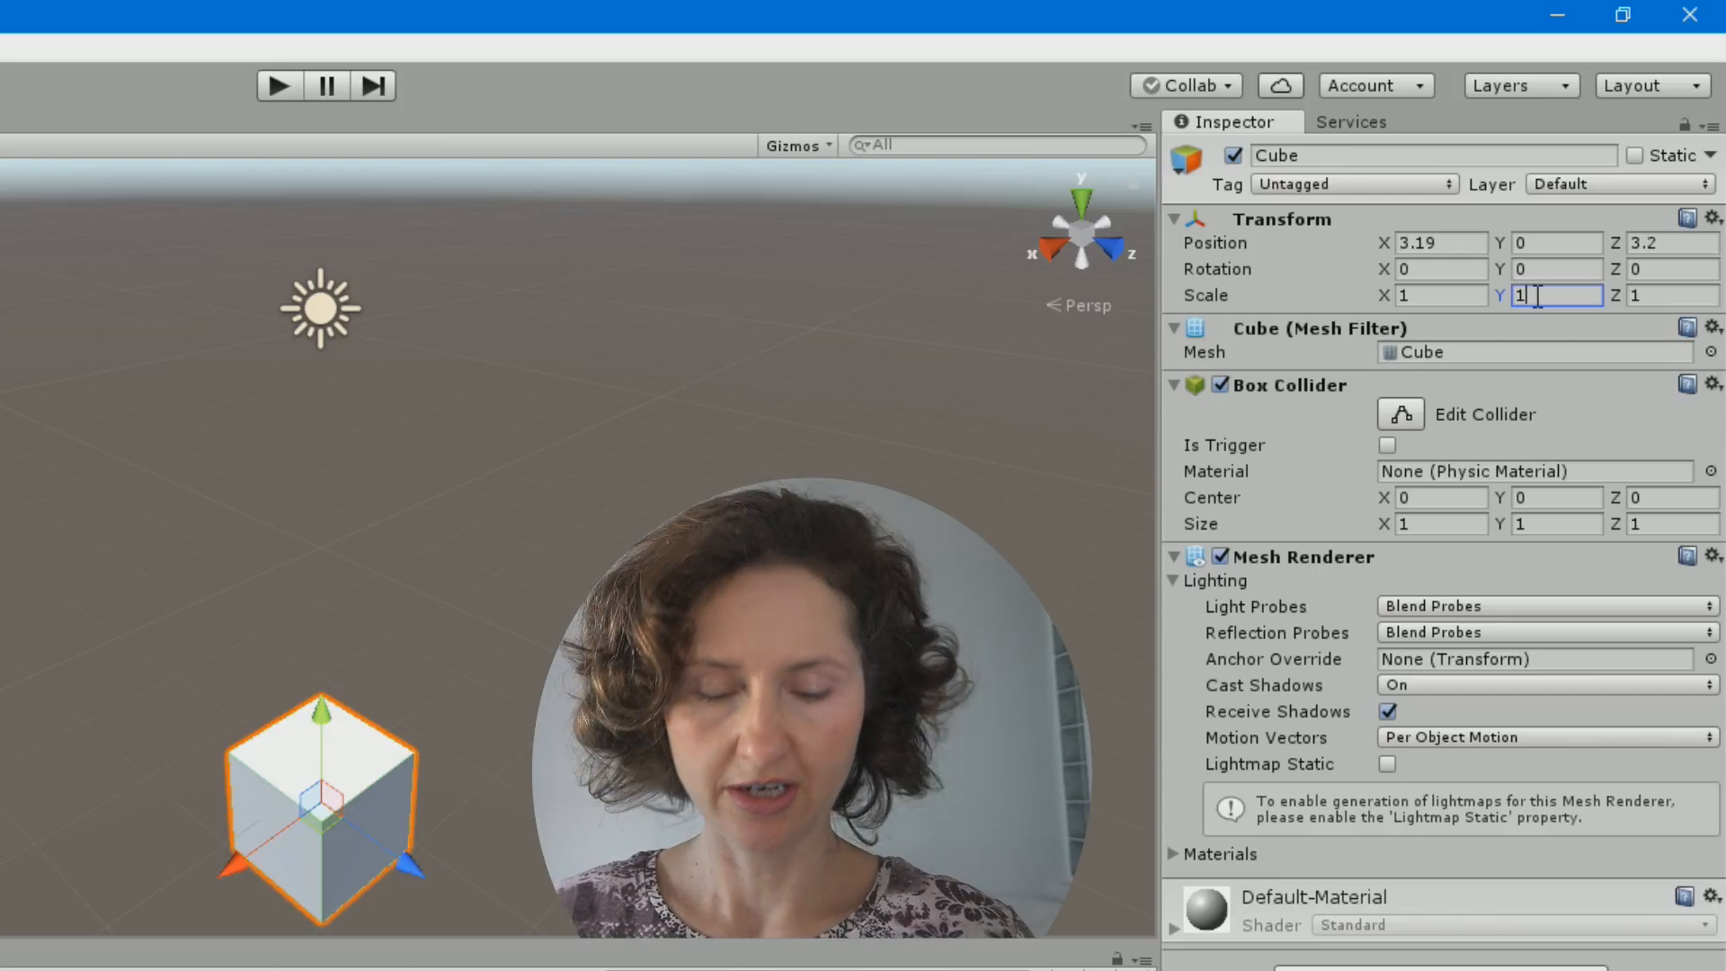
key("BackSpace")
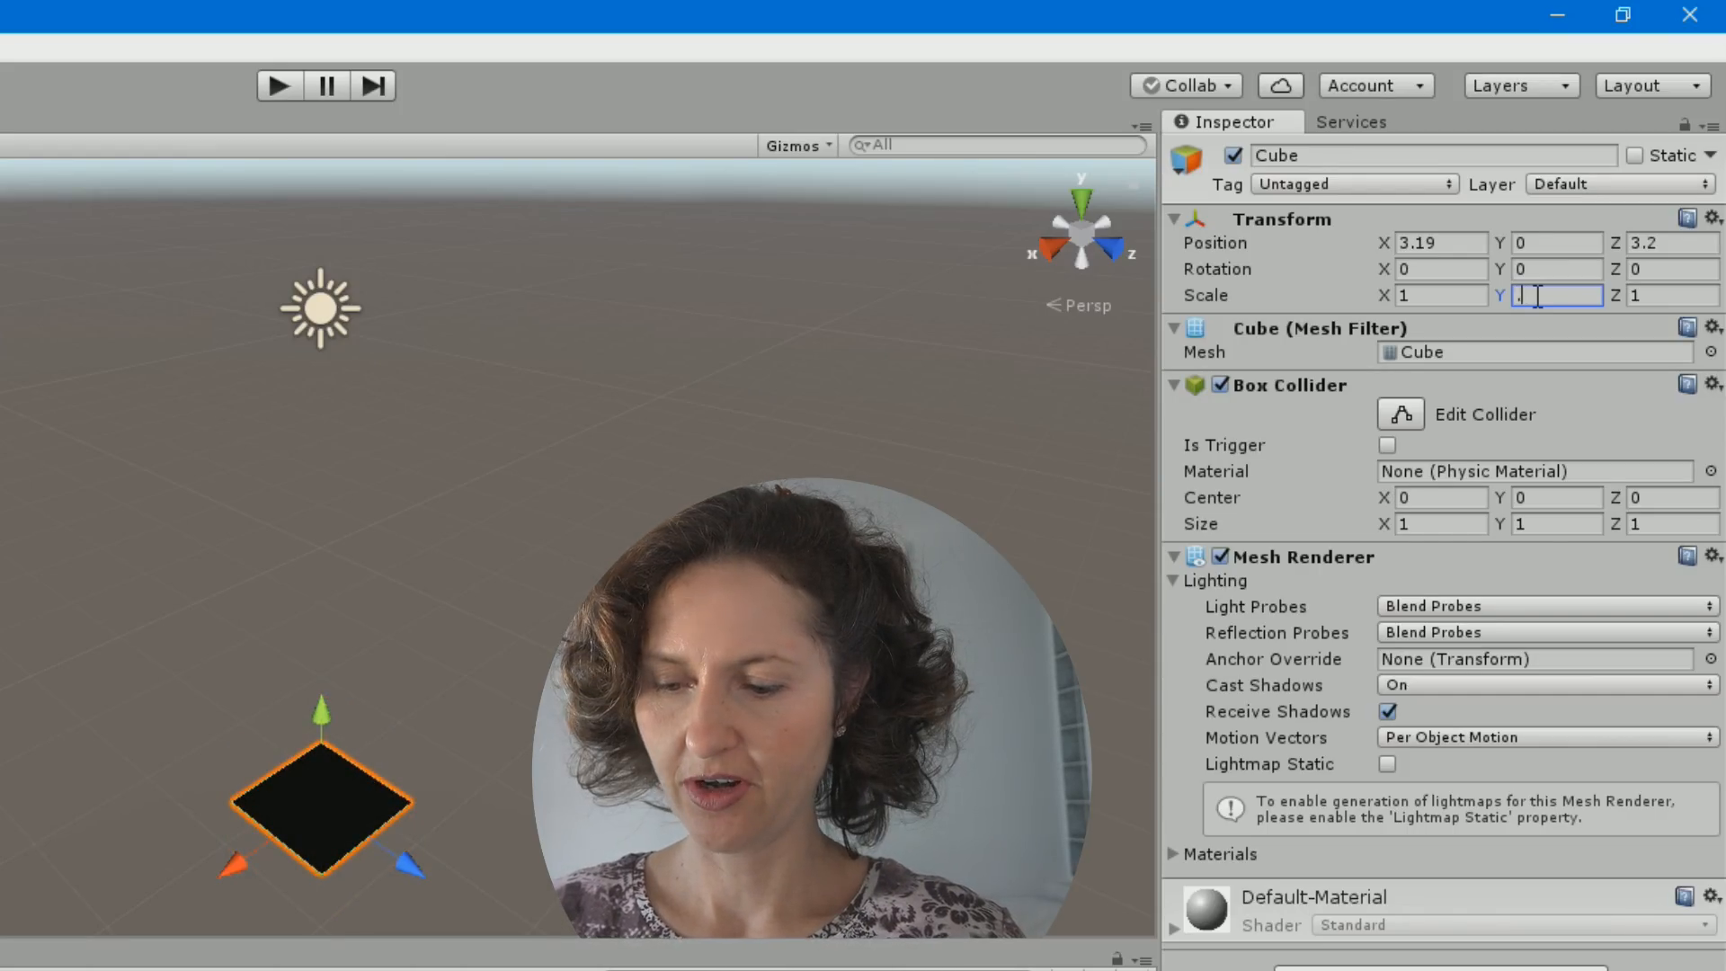
type(".5")
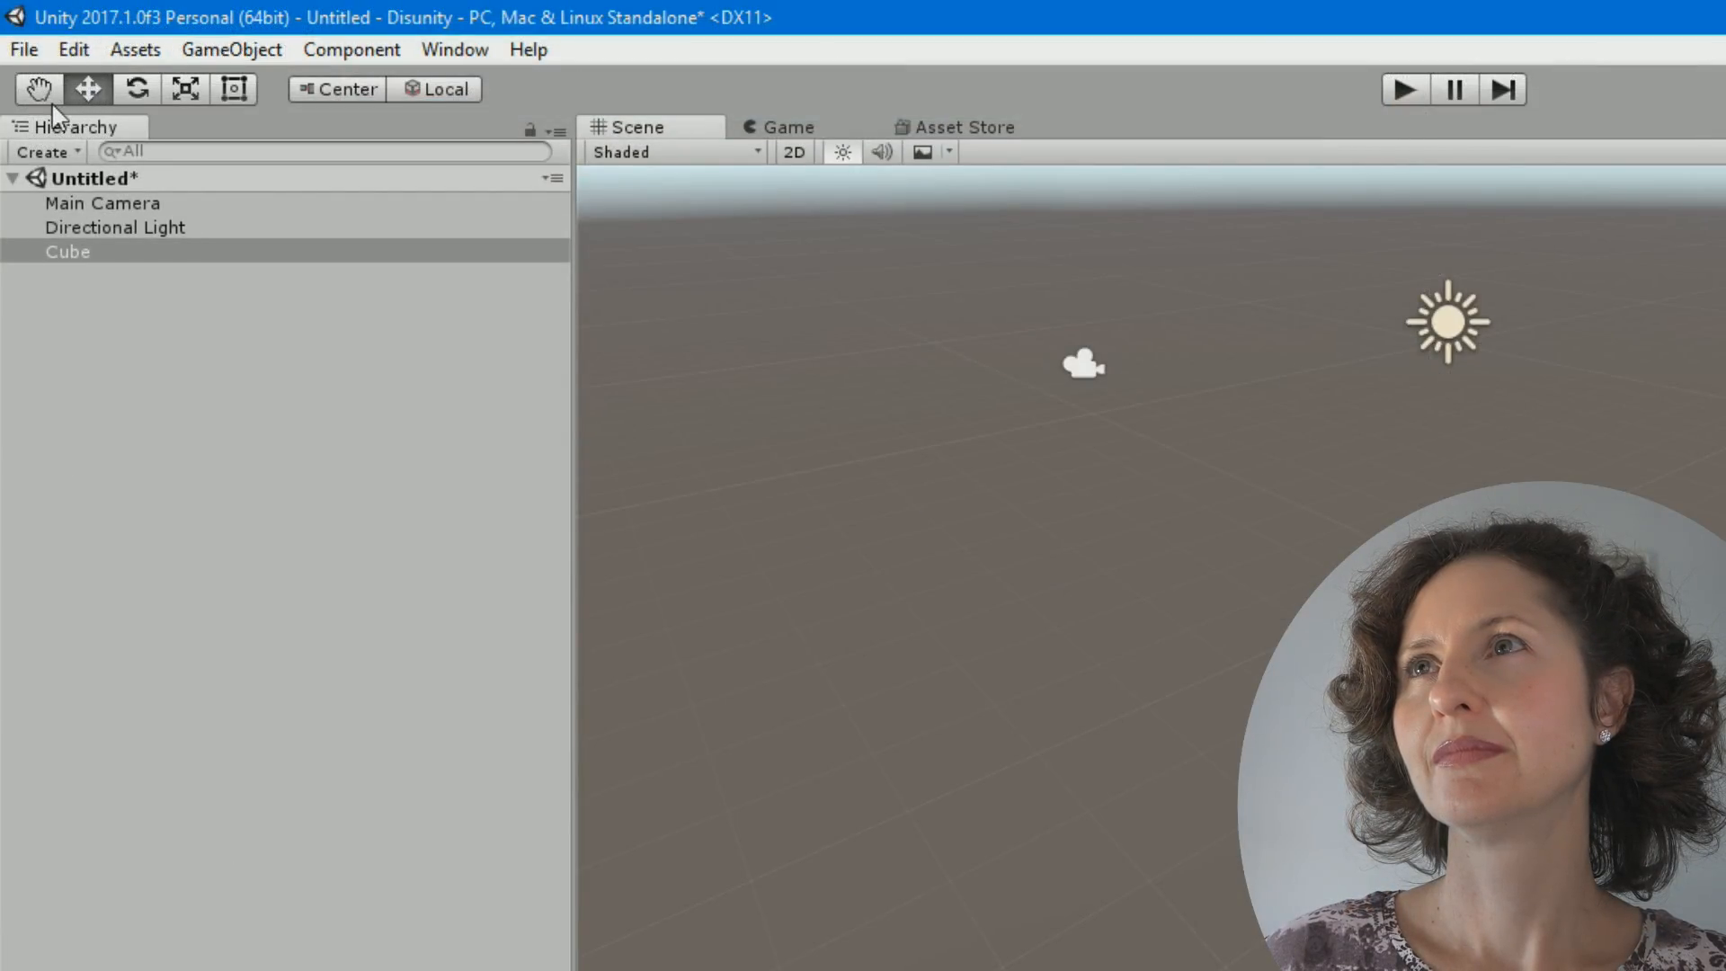
Rescale the cube freehand along its Z axis with the Scale tool, ending at about 0.67.
left_click(34, 83)
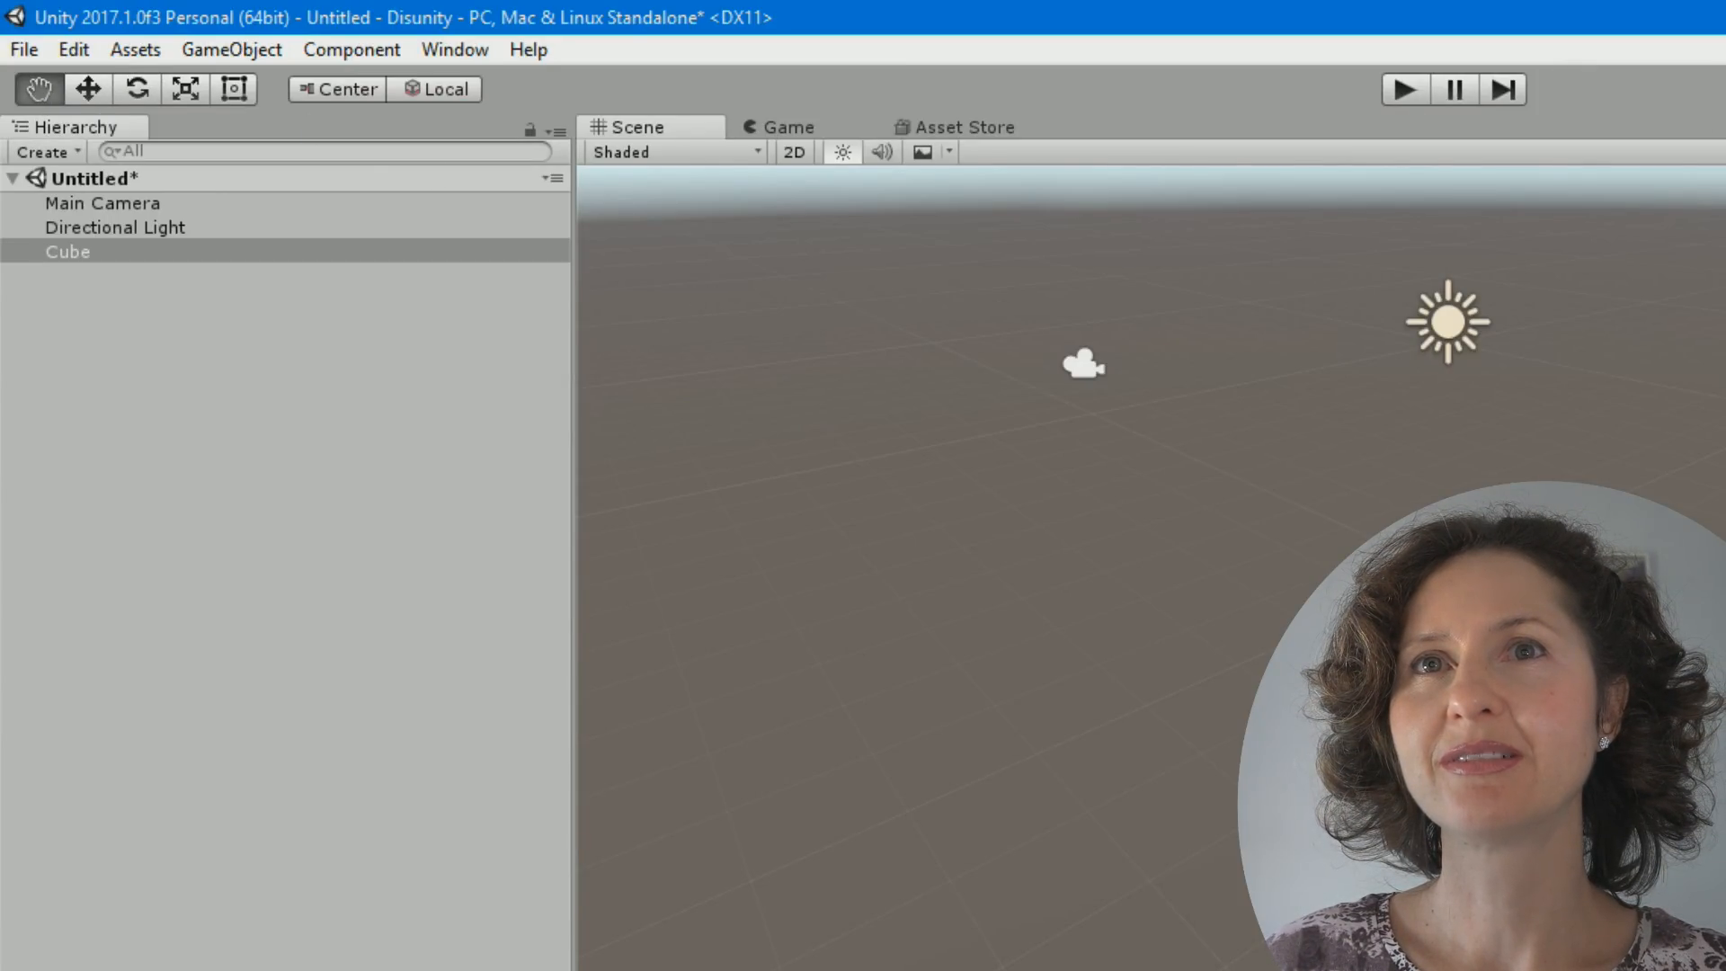
left_click_drag(841, 435, 877, 464)
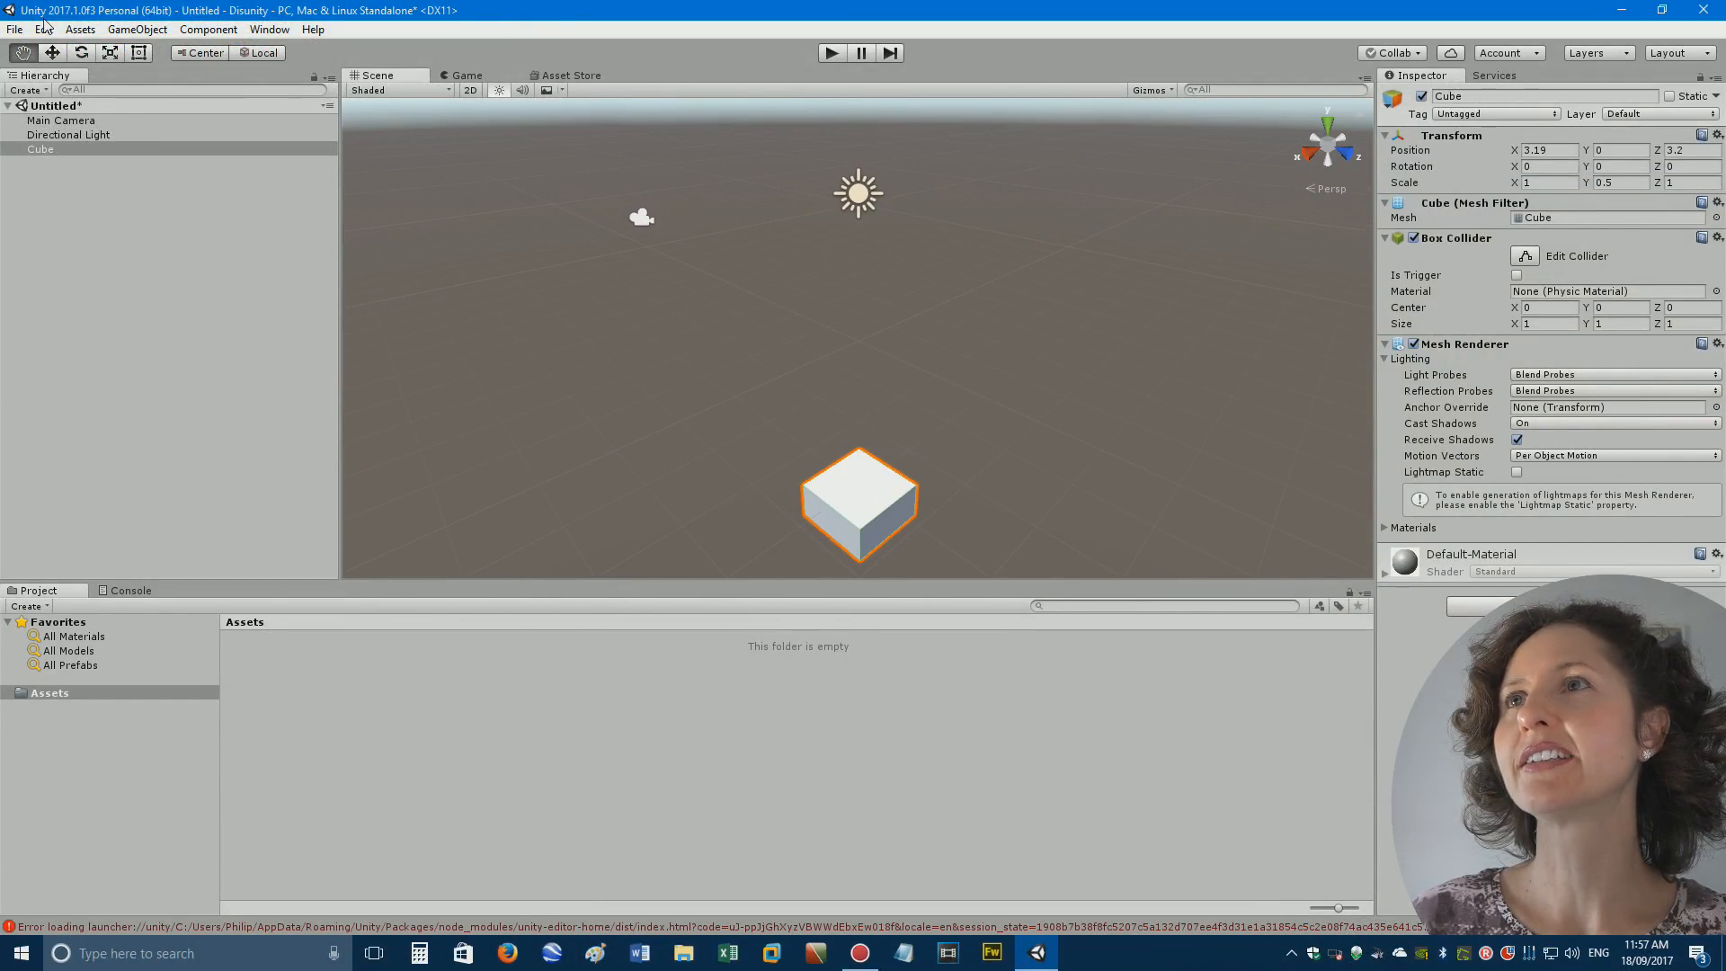
left_click(109, 52)
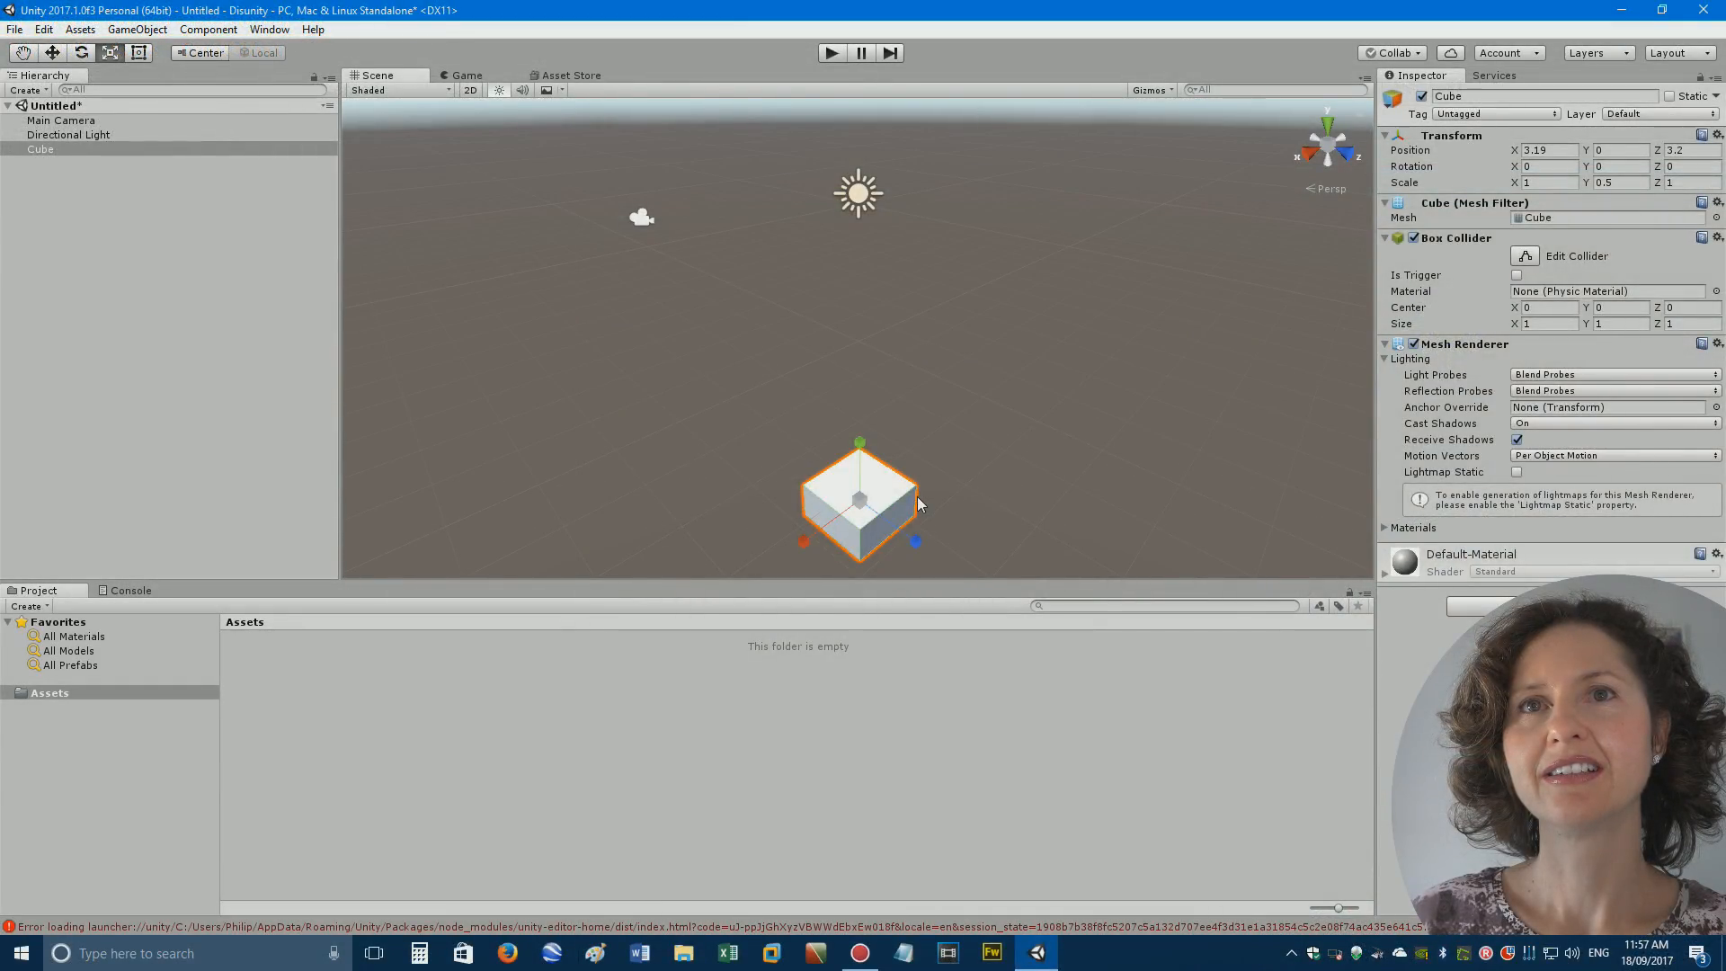
left_click(927, 506)
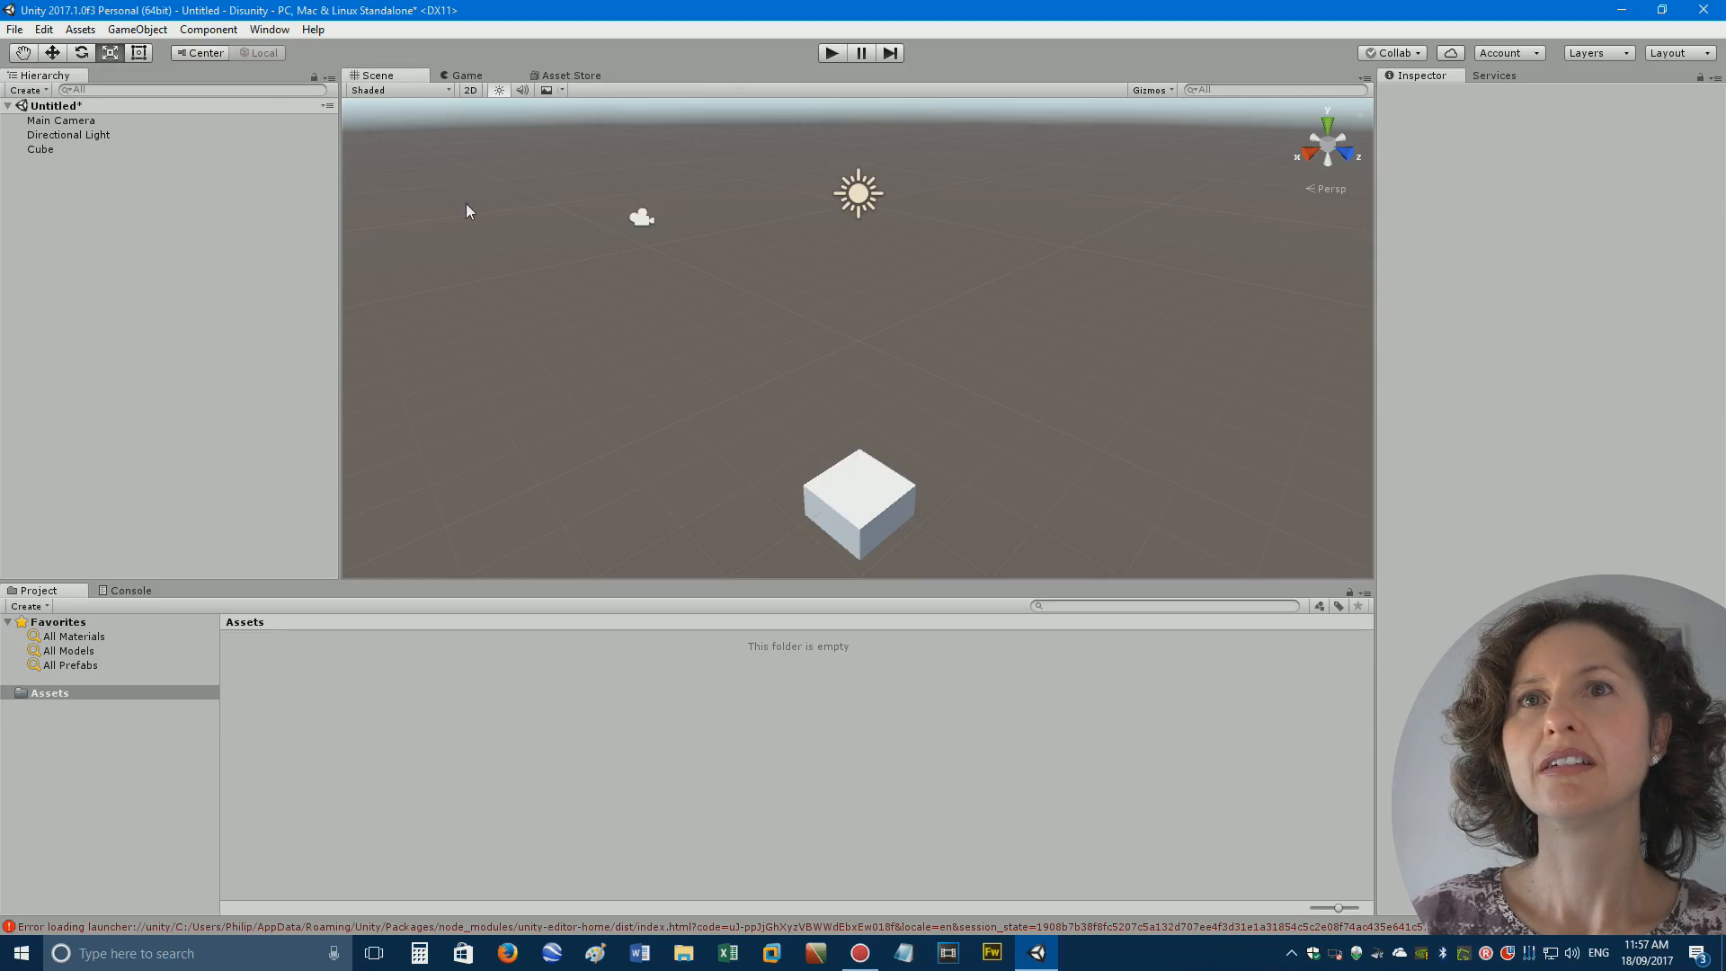
left_click(906, 500)
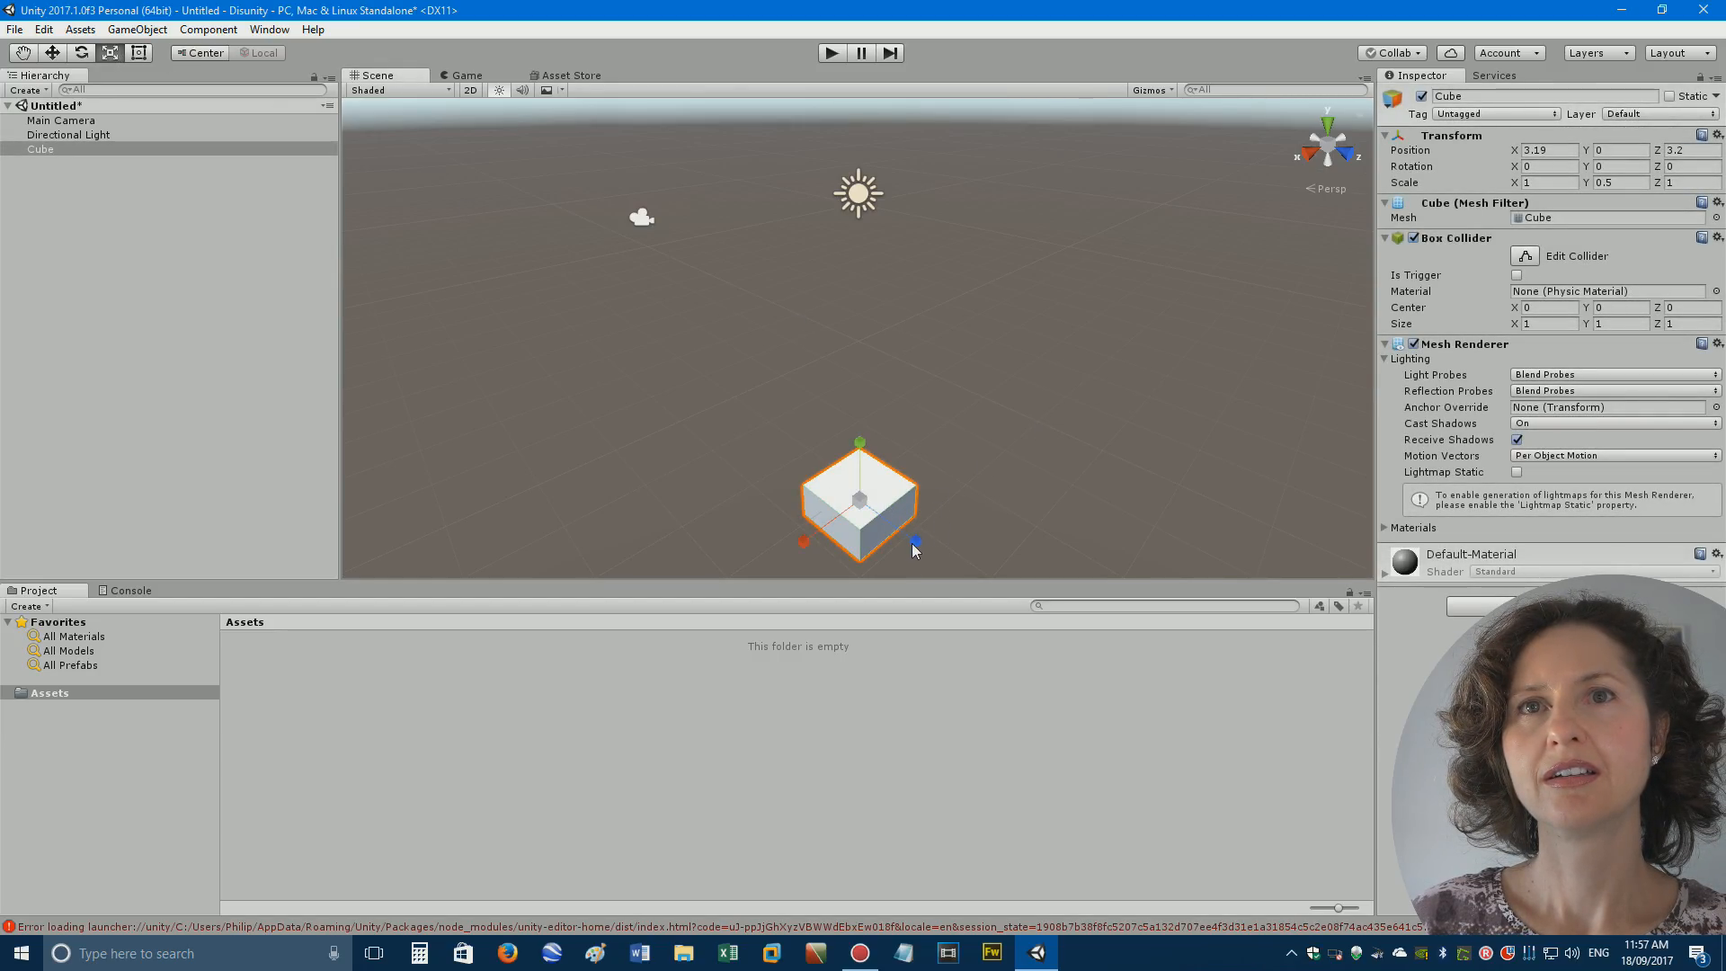
left_click_drag(912, 543, 914, 544)
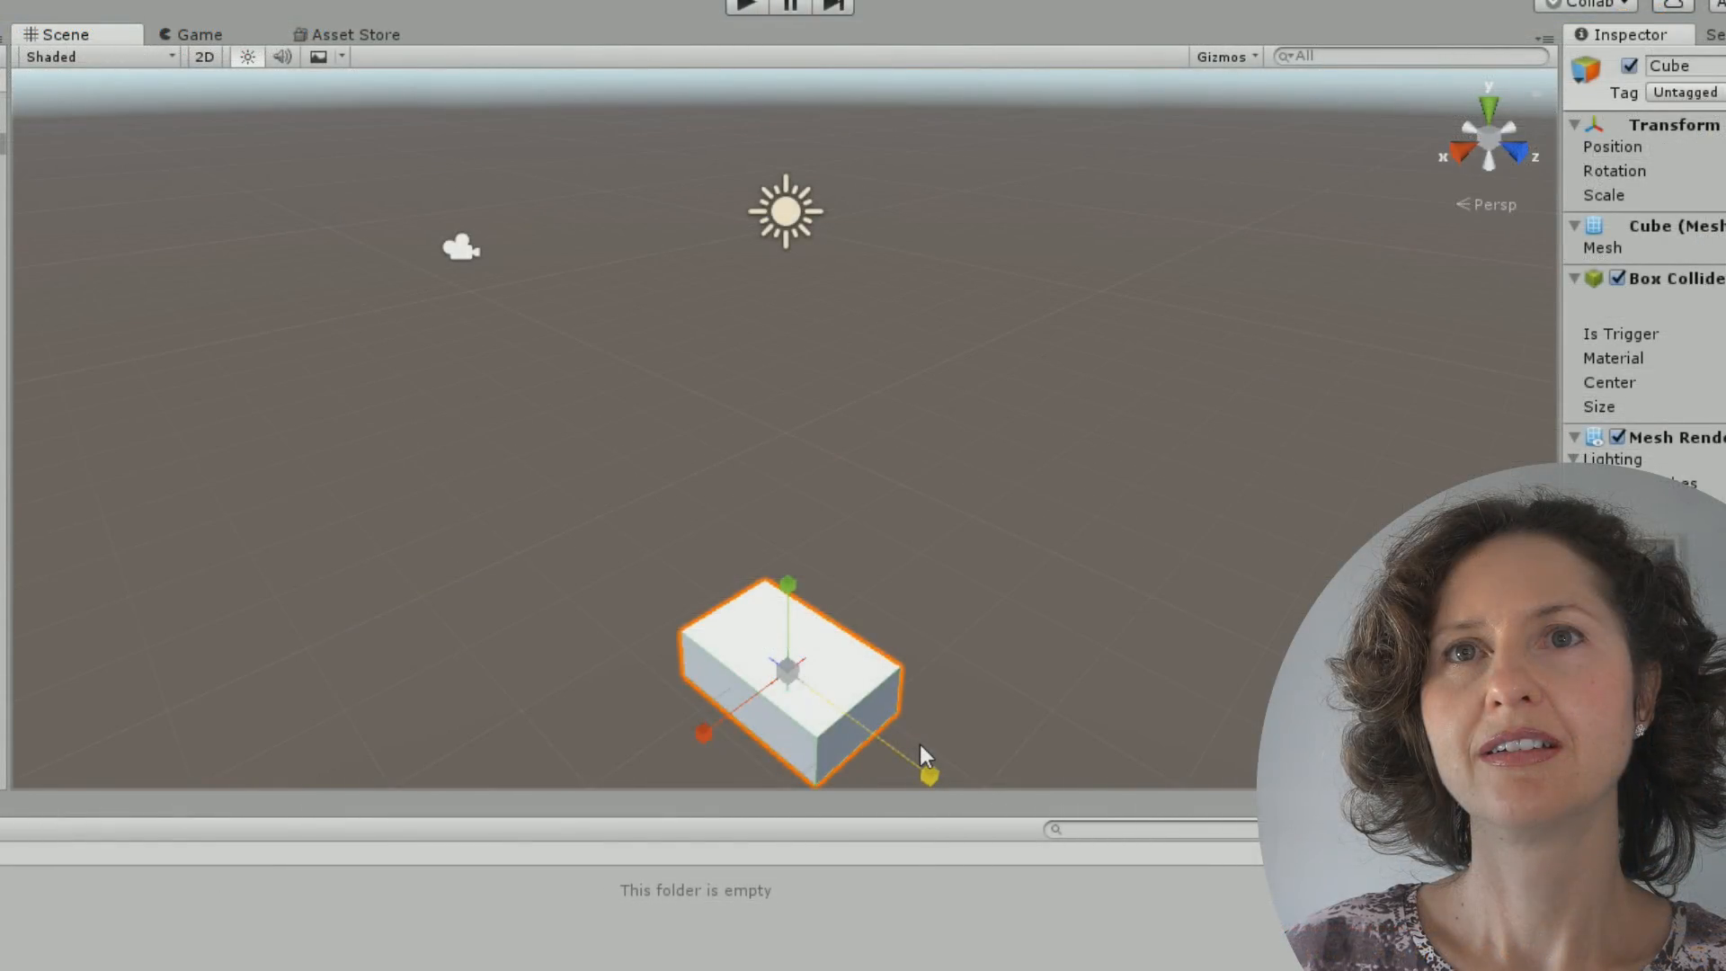
left_click_drag(947, 549, 903, 546)
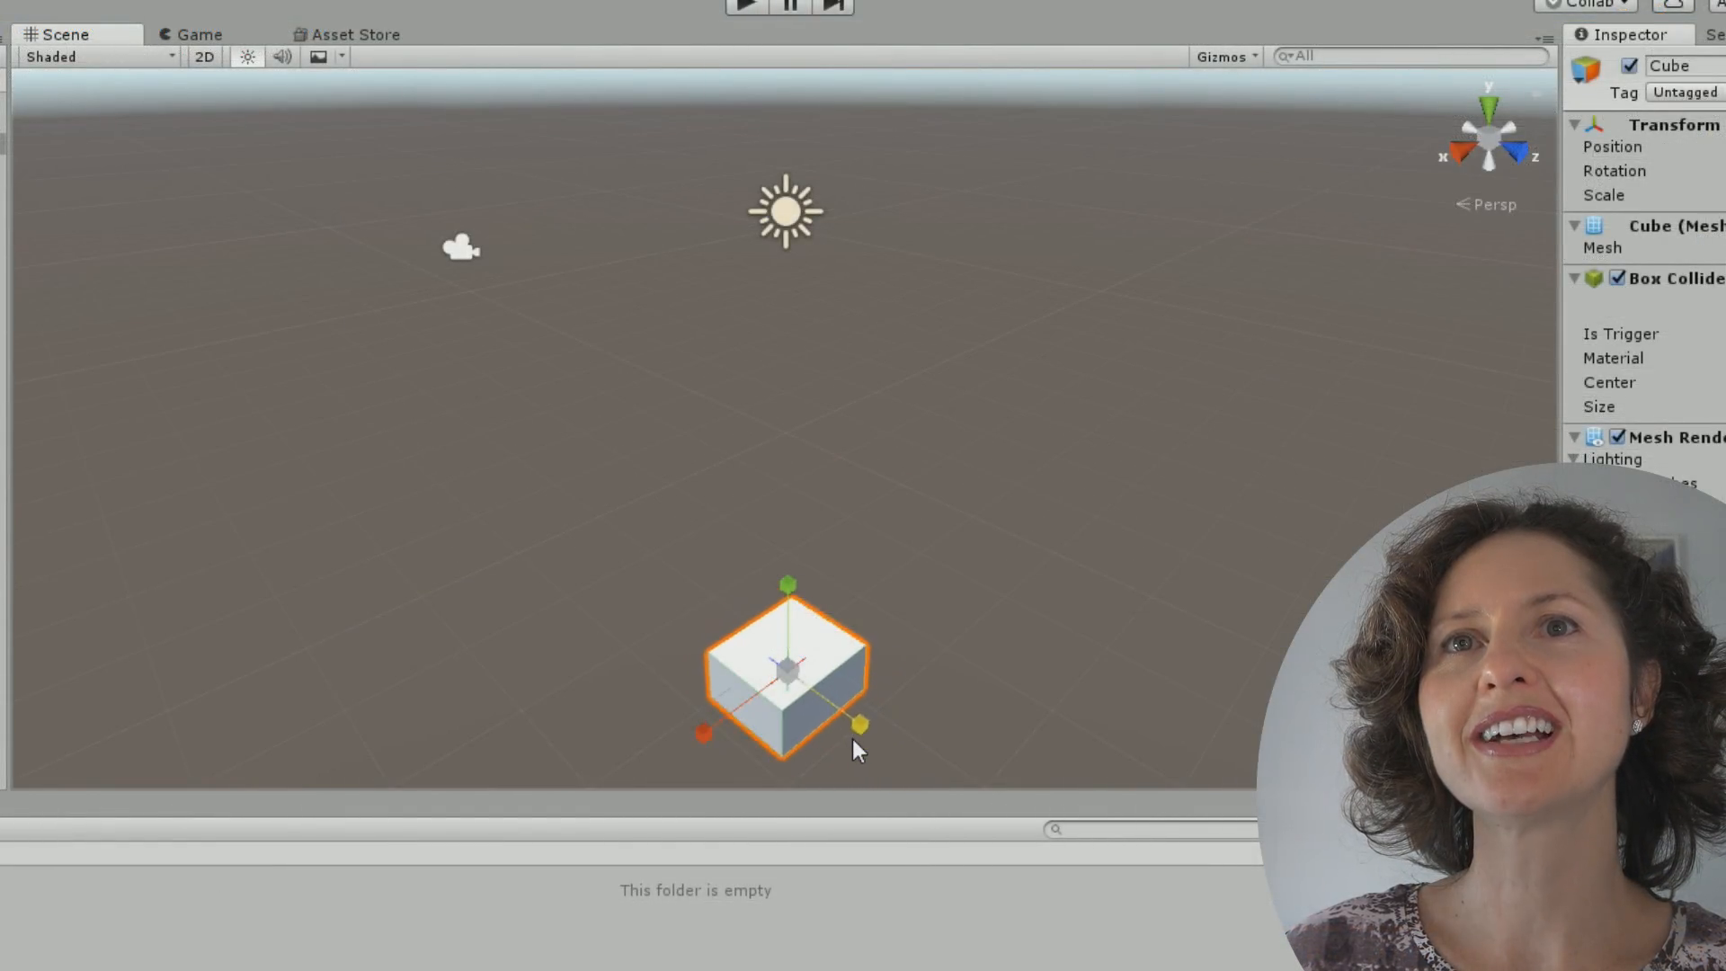
left_click_drag(853, 739, 636, 697)
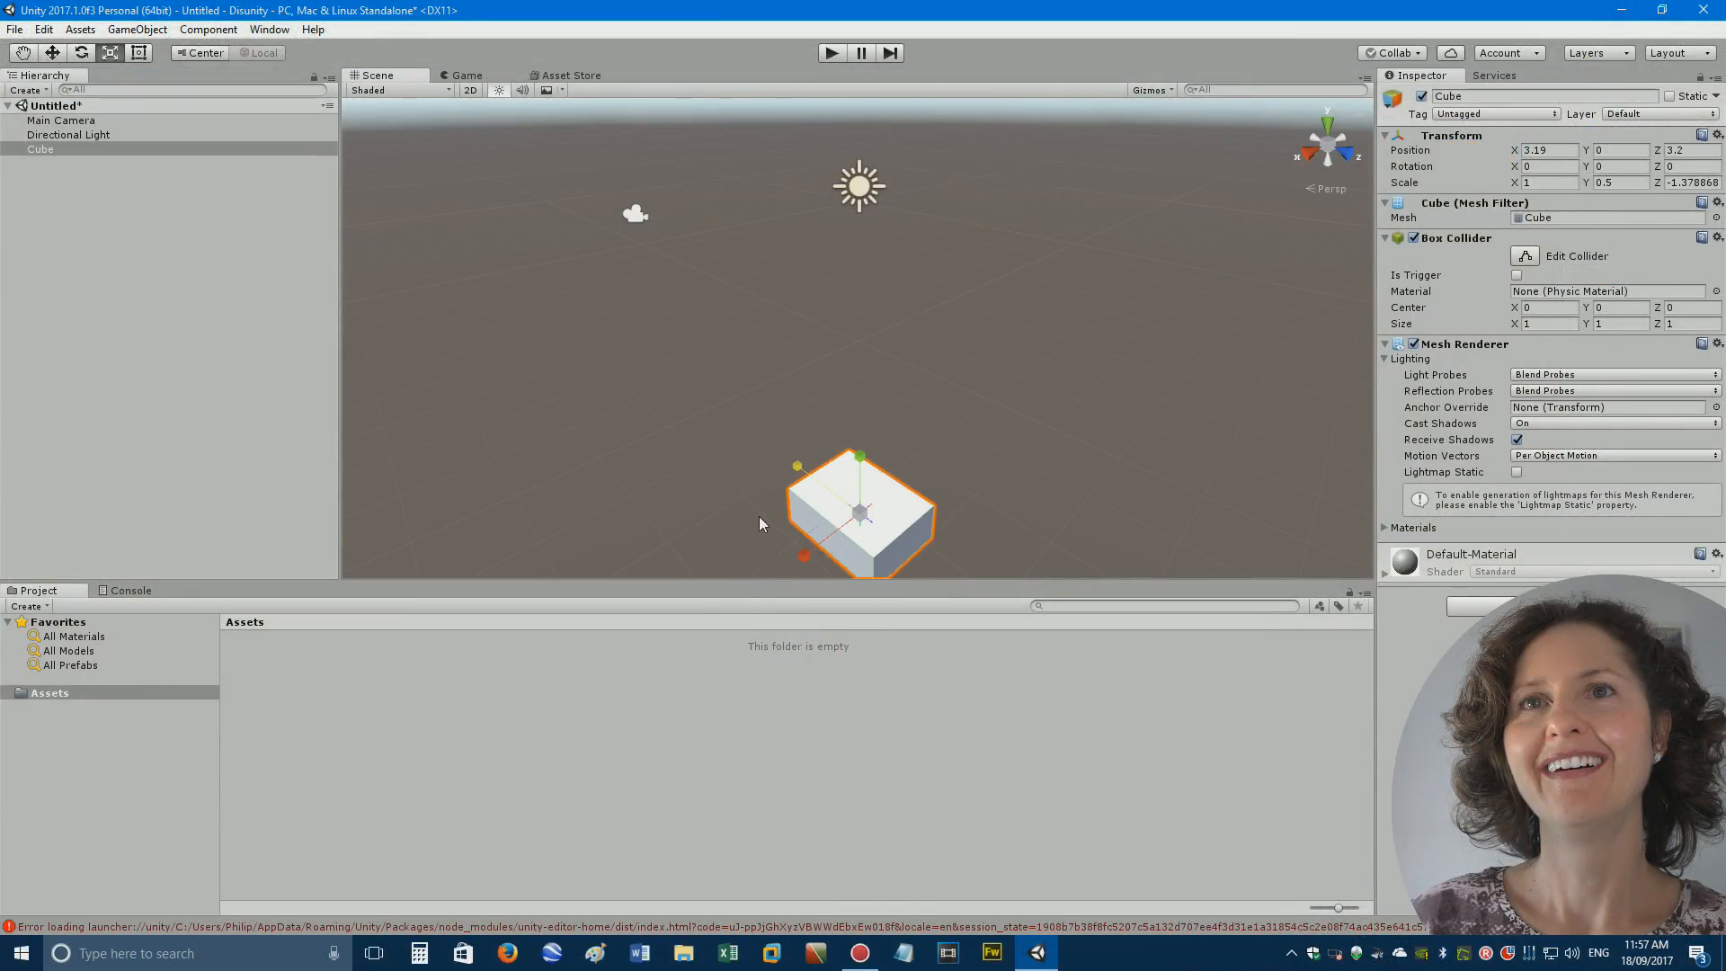
left_click_drag(759, 516, 946, 568)
left_click(945, 570)
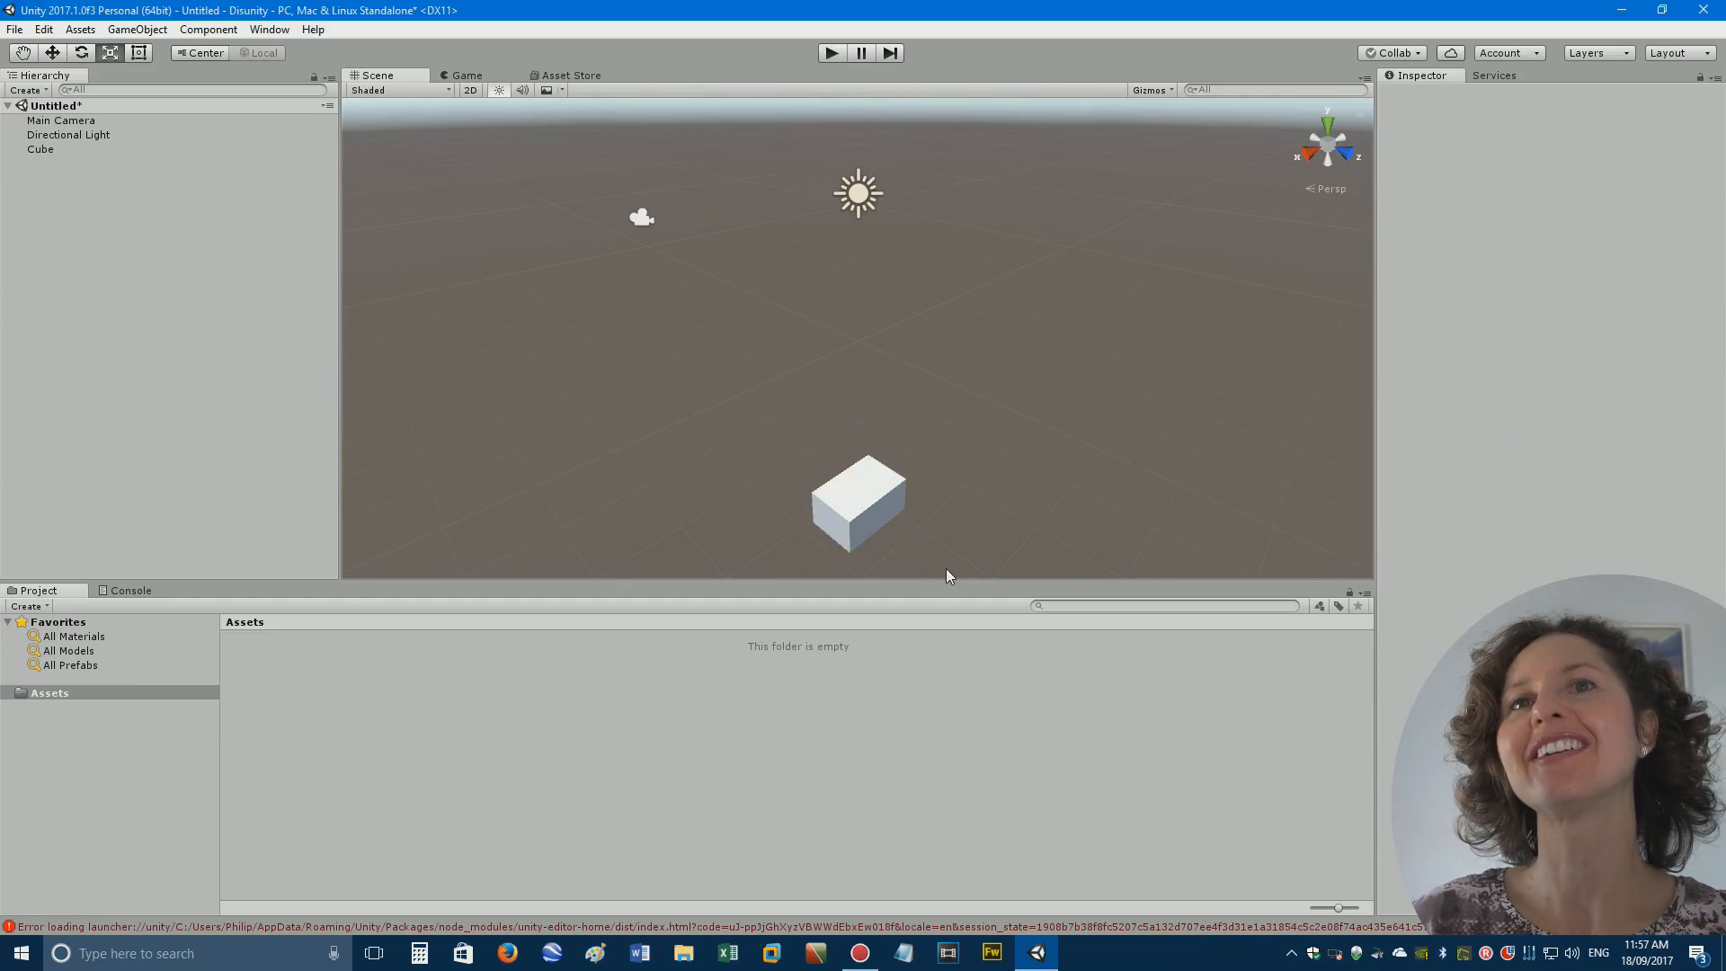
Flatten the cube along its Y axis with the Scale tool to a scale of about 0.14.
left_click(858, 481)
left_click_drag(859, 444, 866, 485)
left_click(981, 475)
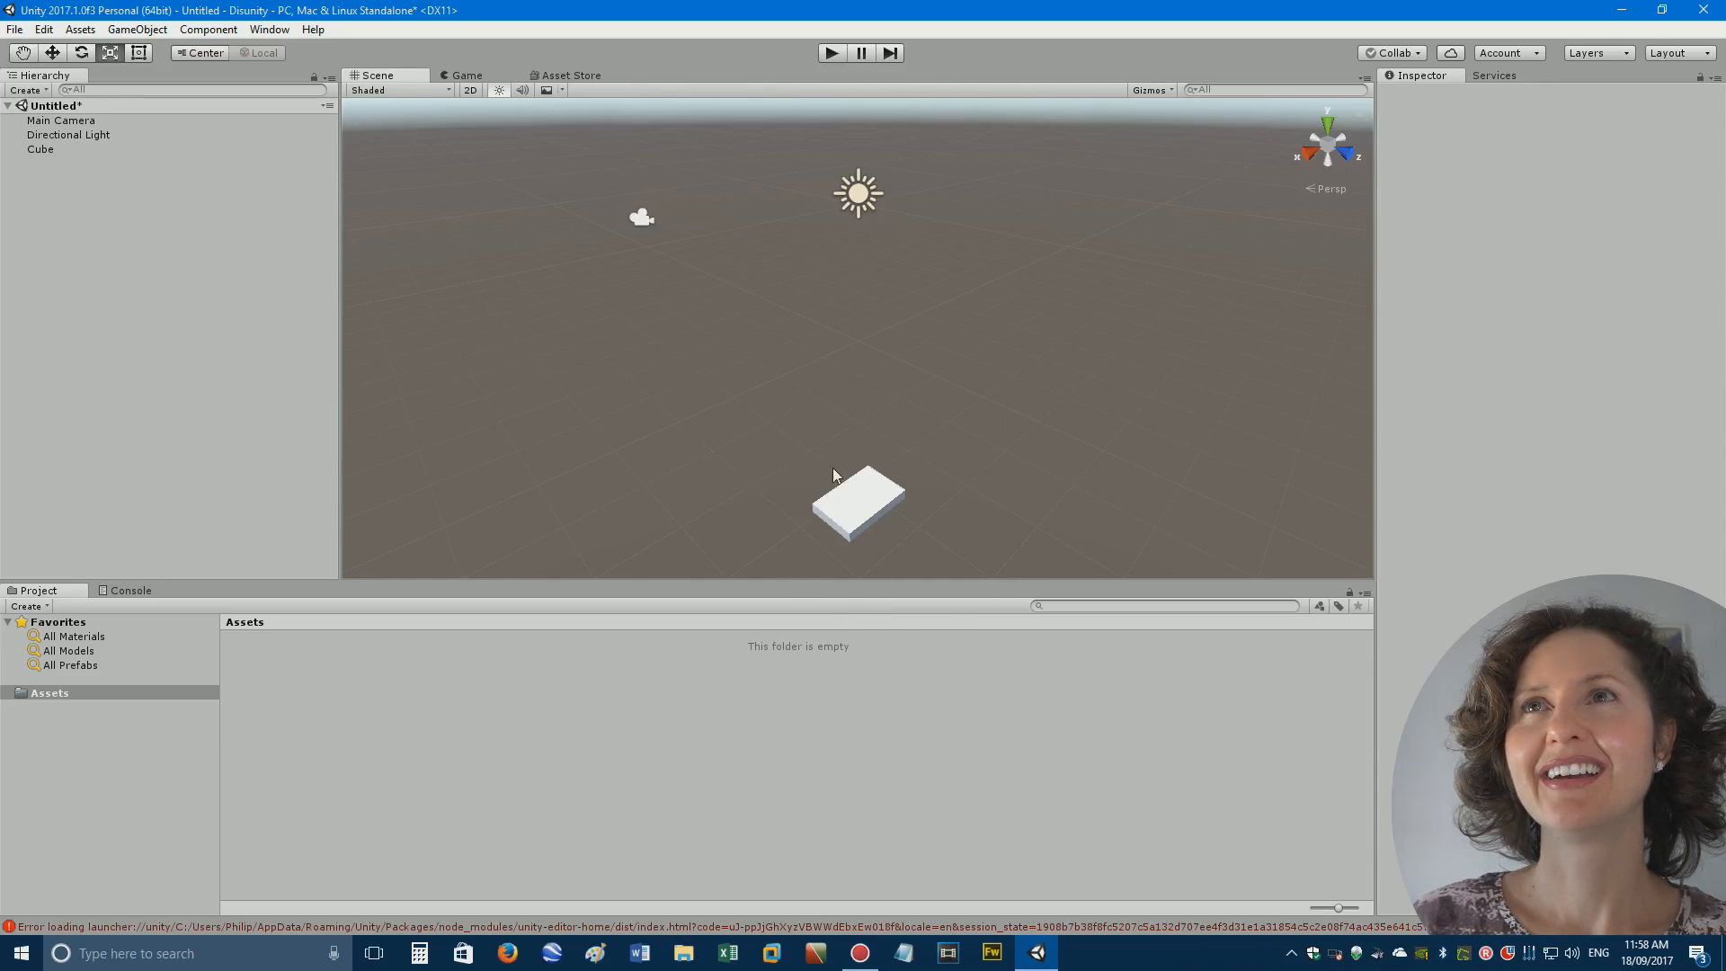
left_click(855, 513)
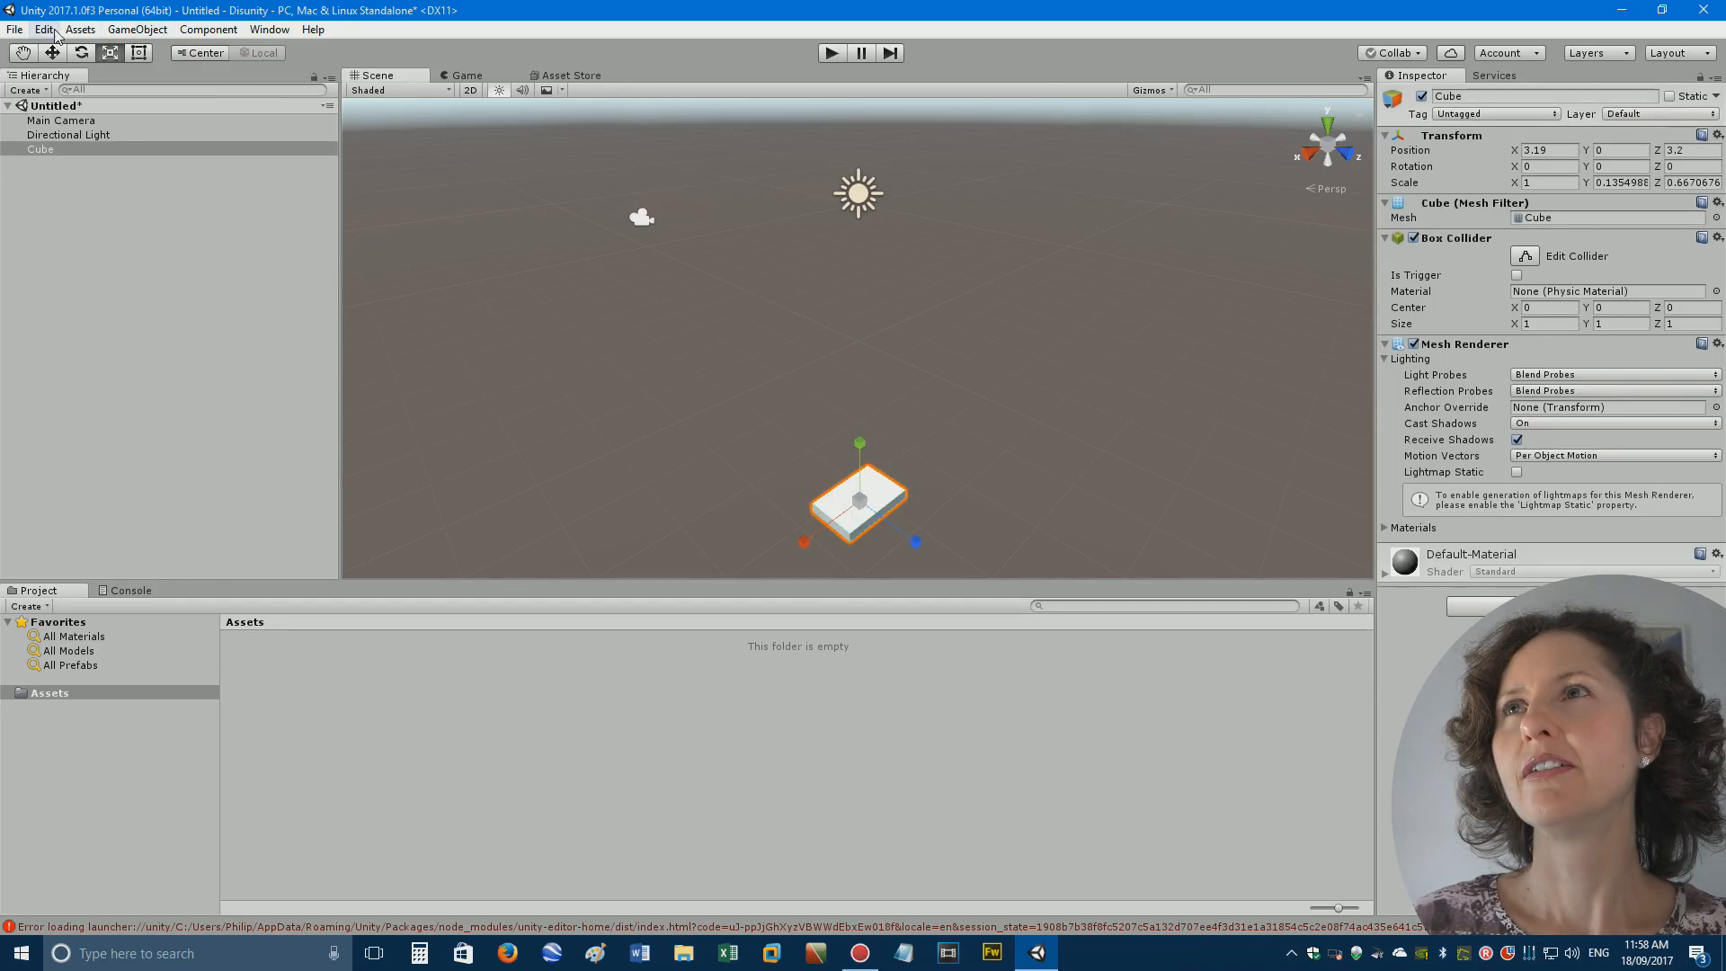
left_click(16, 31)
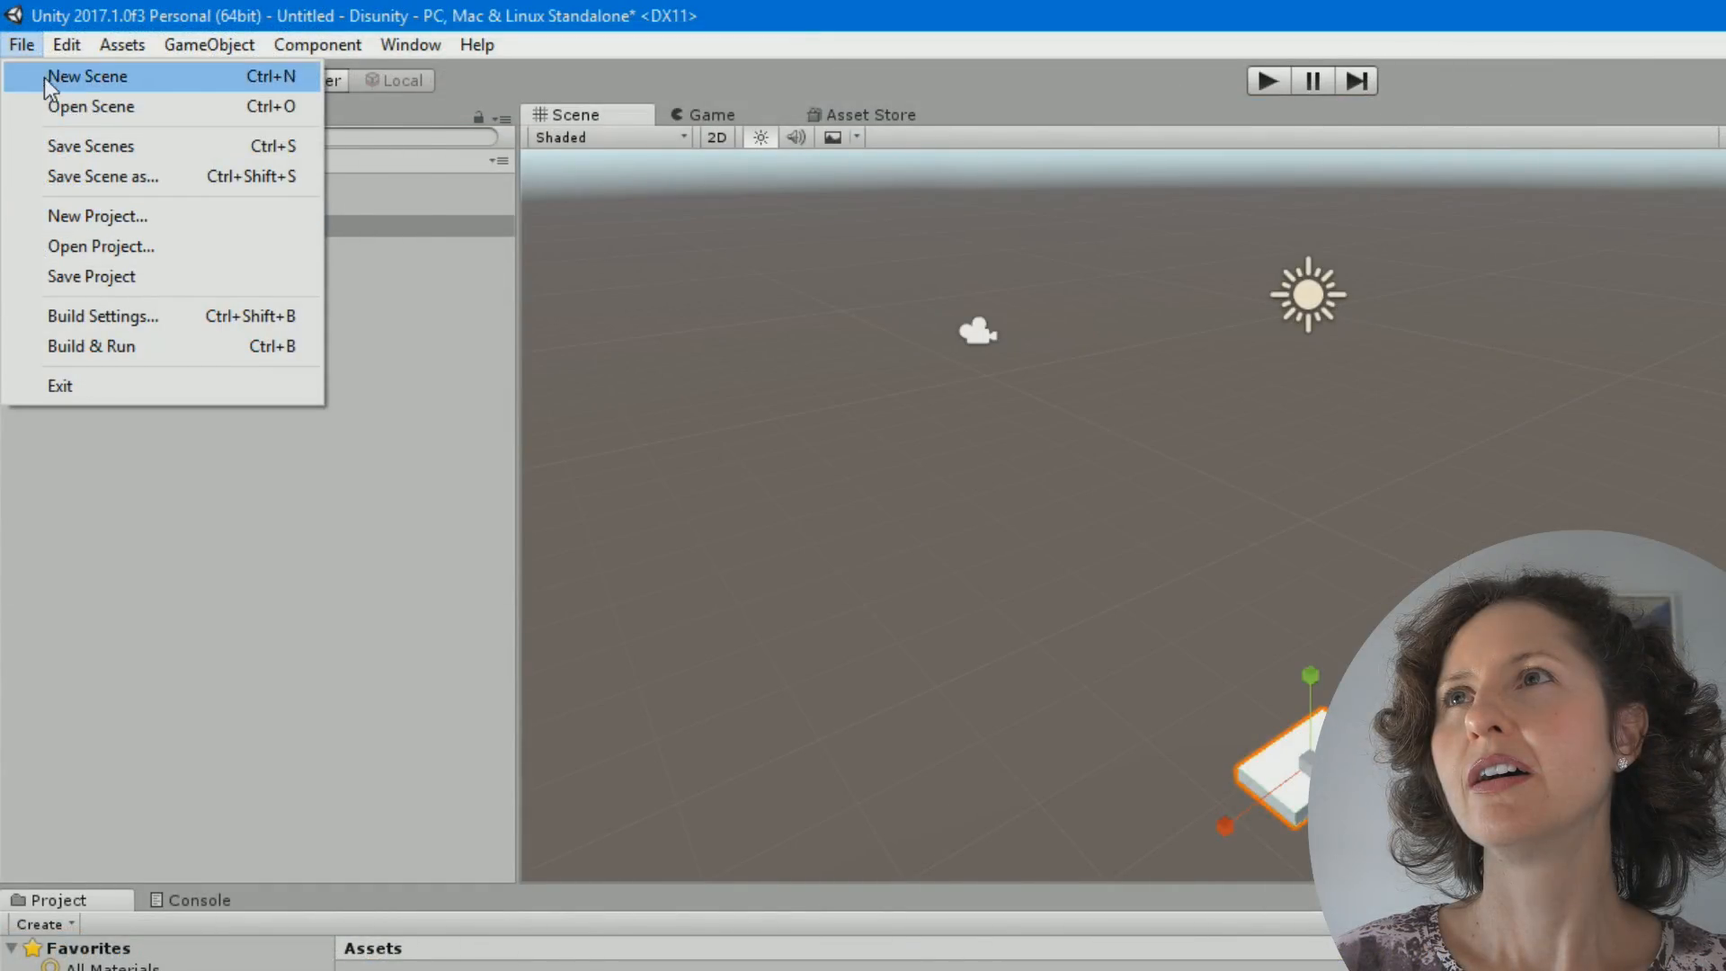
mouse_move(43, 29)
left_click(122, 176)
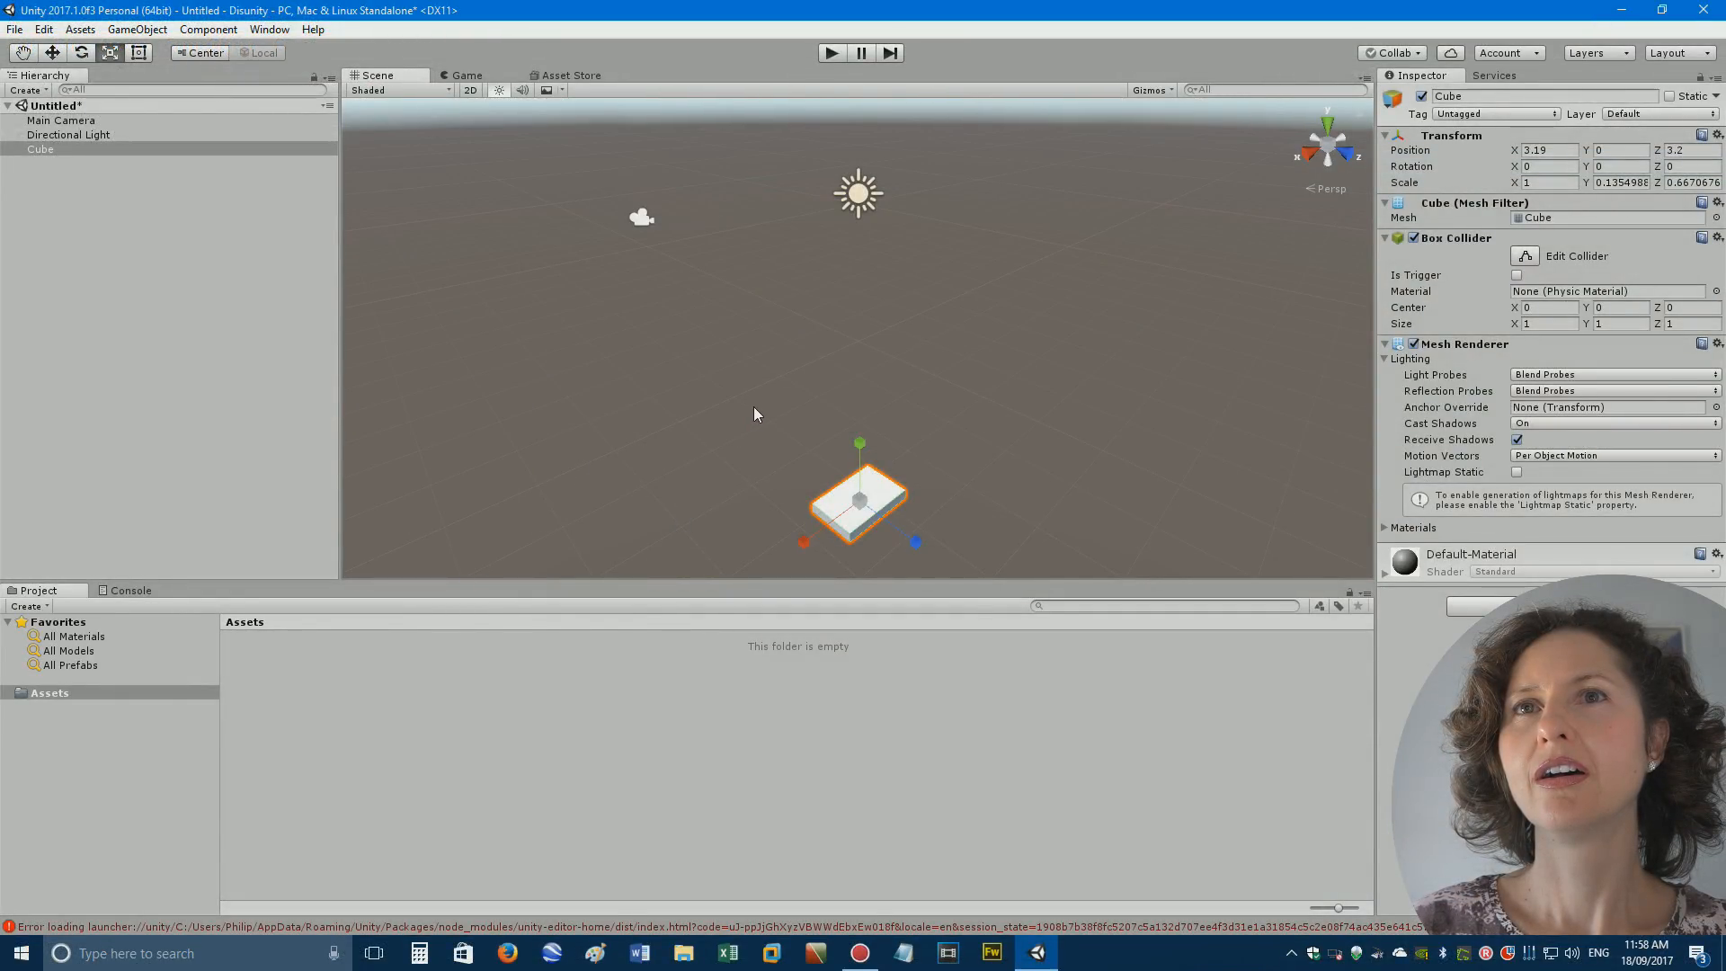
left_click(753, 409)
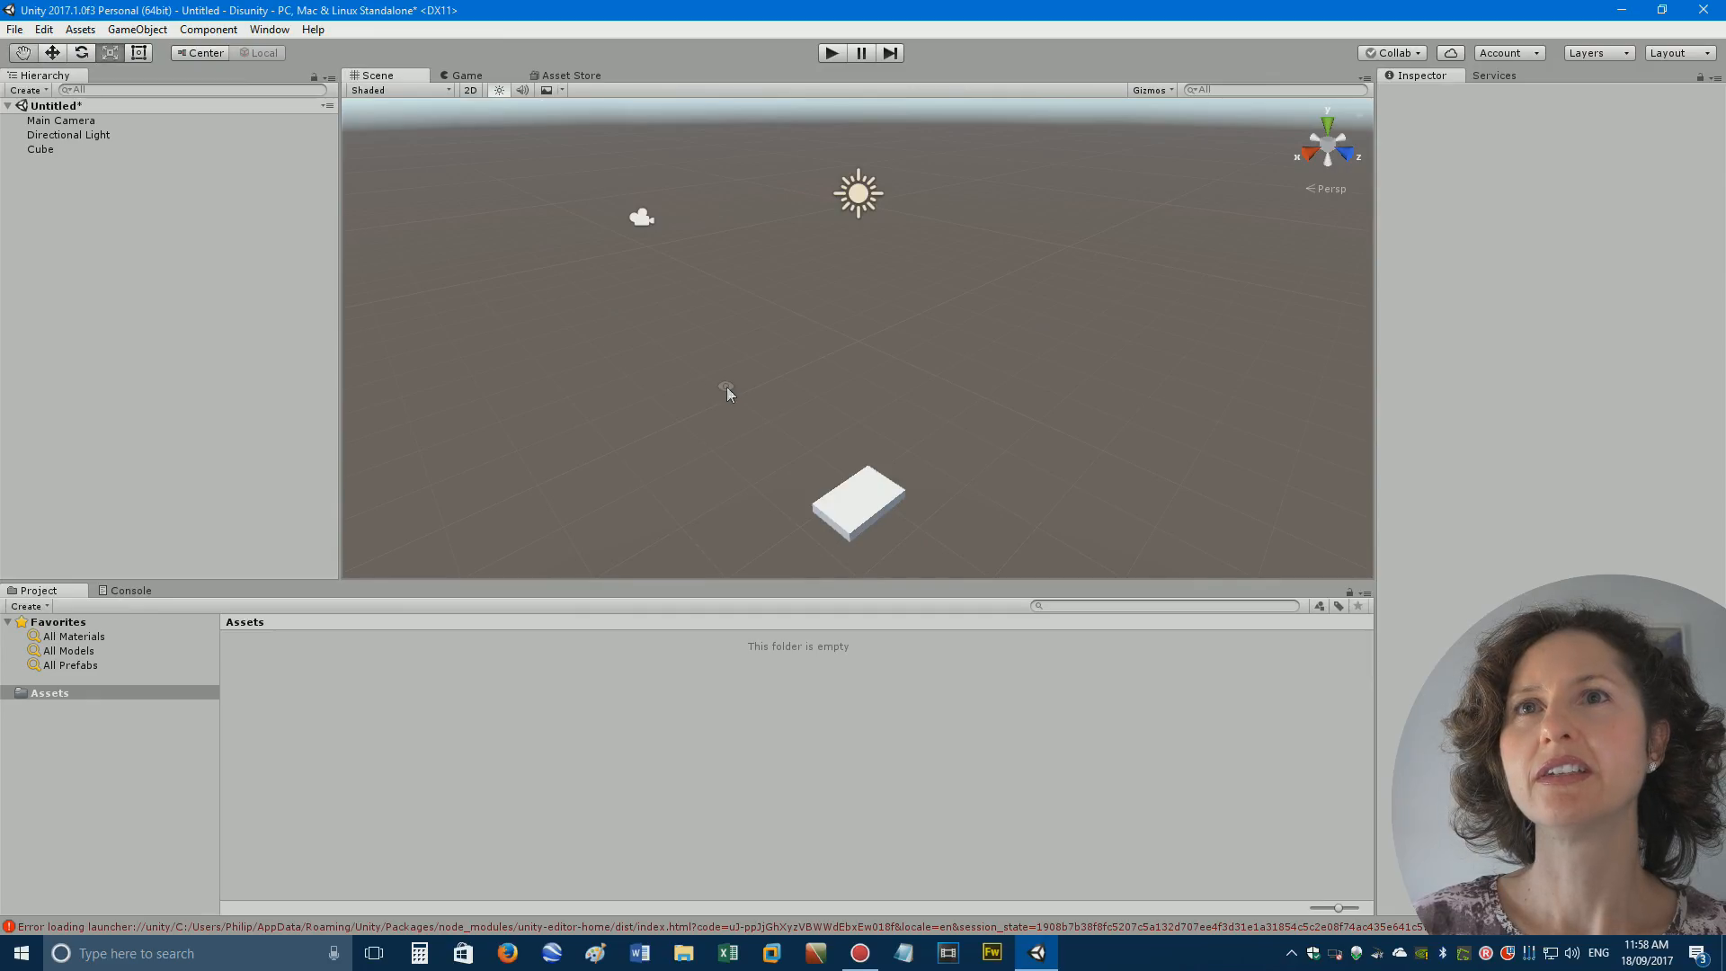
mouse_move(726, 387)
left_mouse_down("alt")
mouse_move(743, 401)
mouse_move(747, 374)
left_mouse_up("alt")
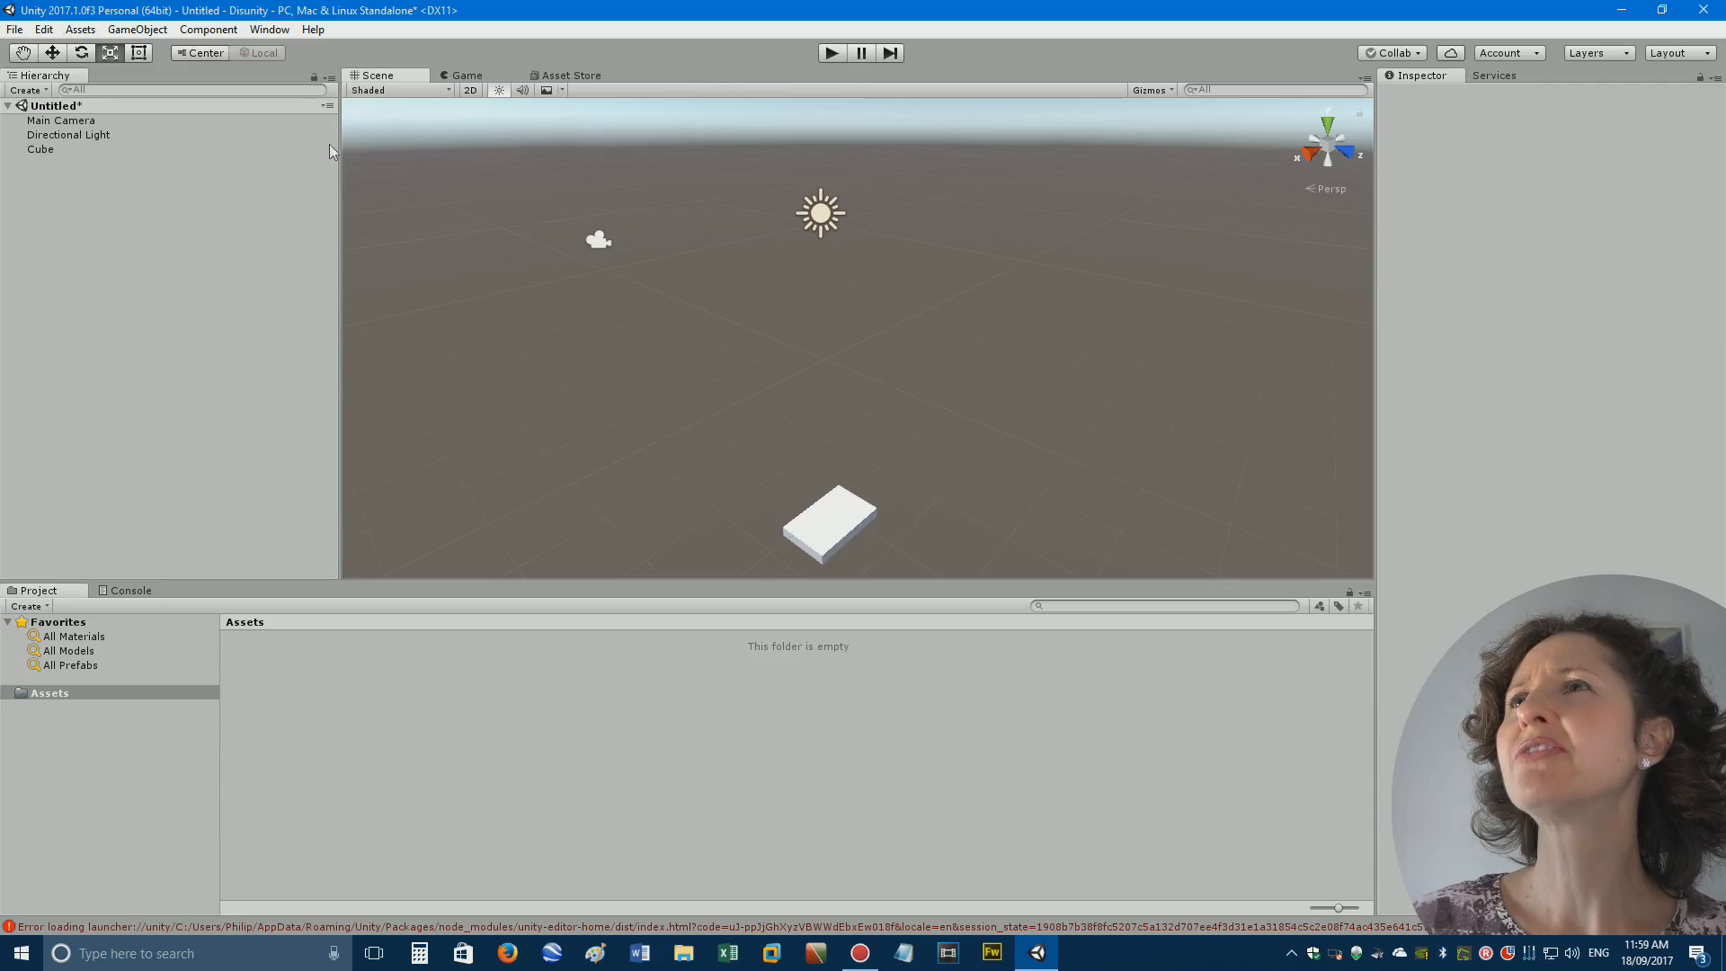
Paste a copy of the flattened cube and raise it directly above the original to about Y 1.75.
left_click(44, 28)
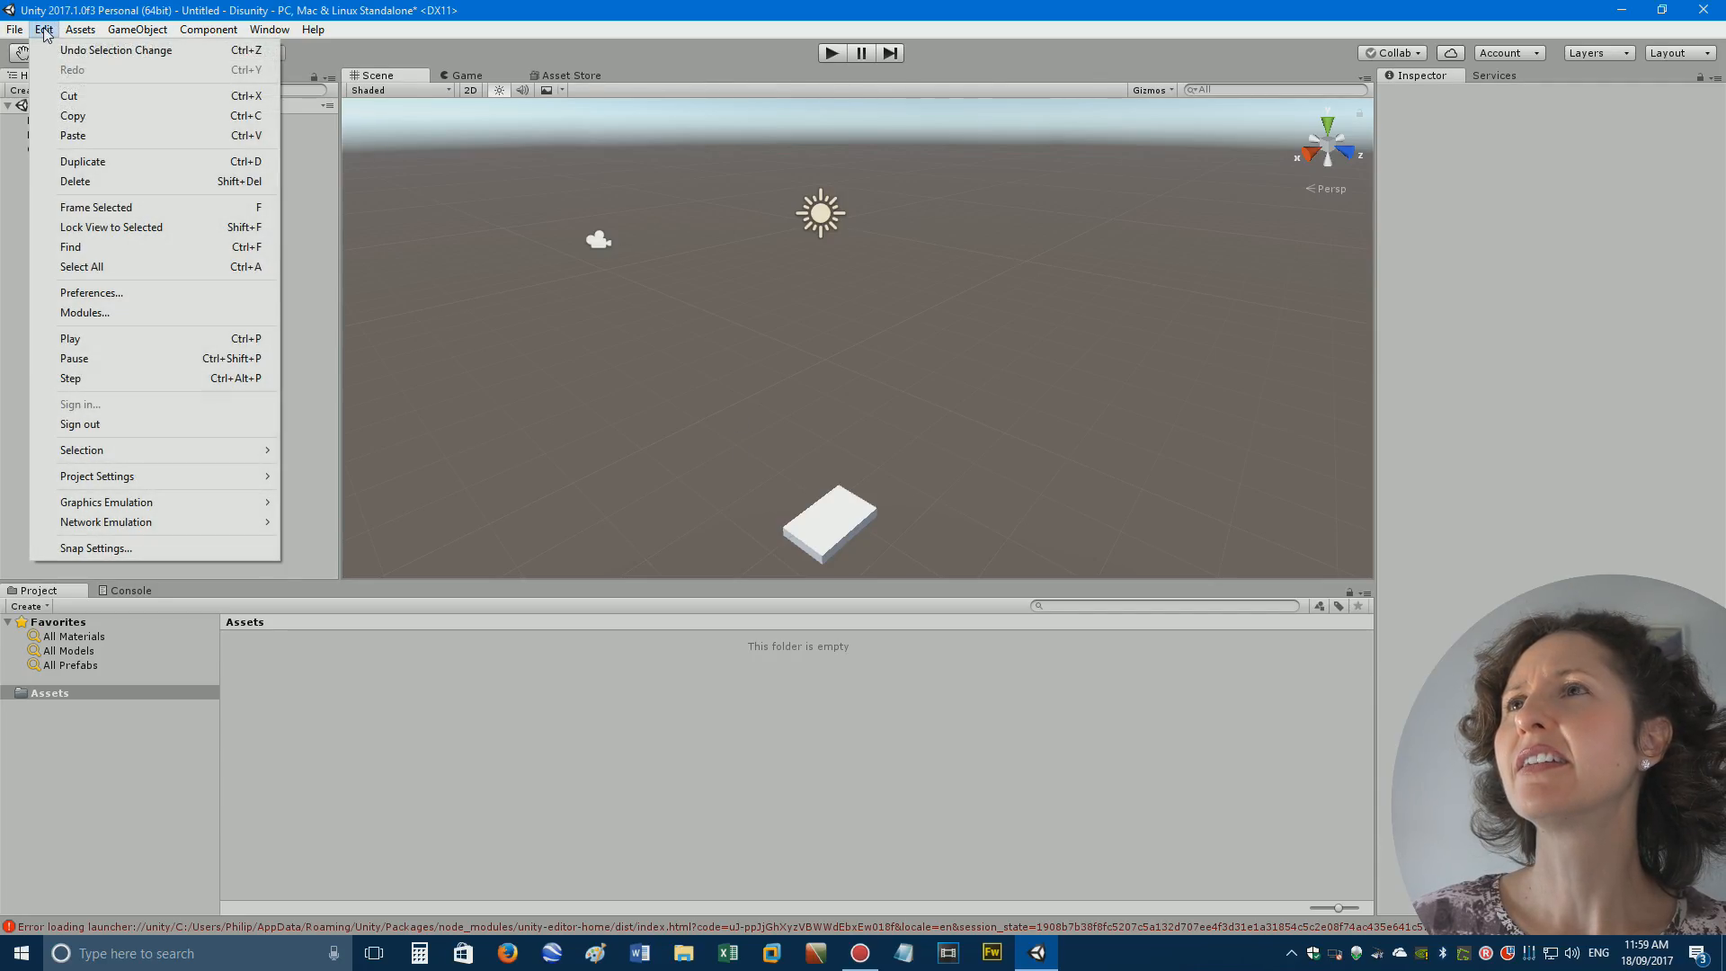
left_click(73, 136)
left_click_drag(807, 530, 718, 471)
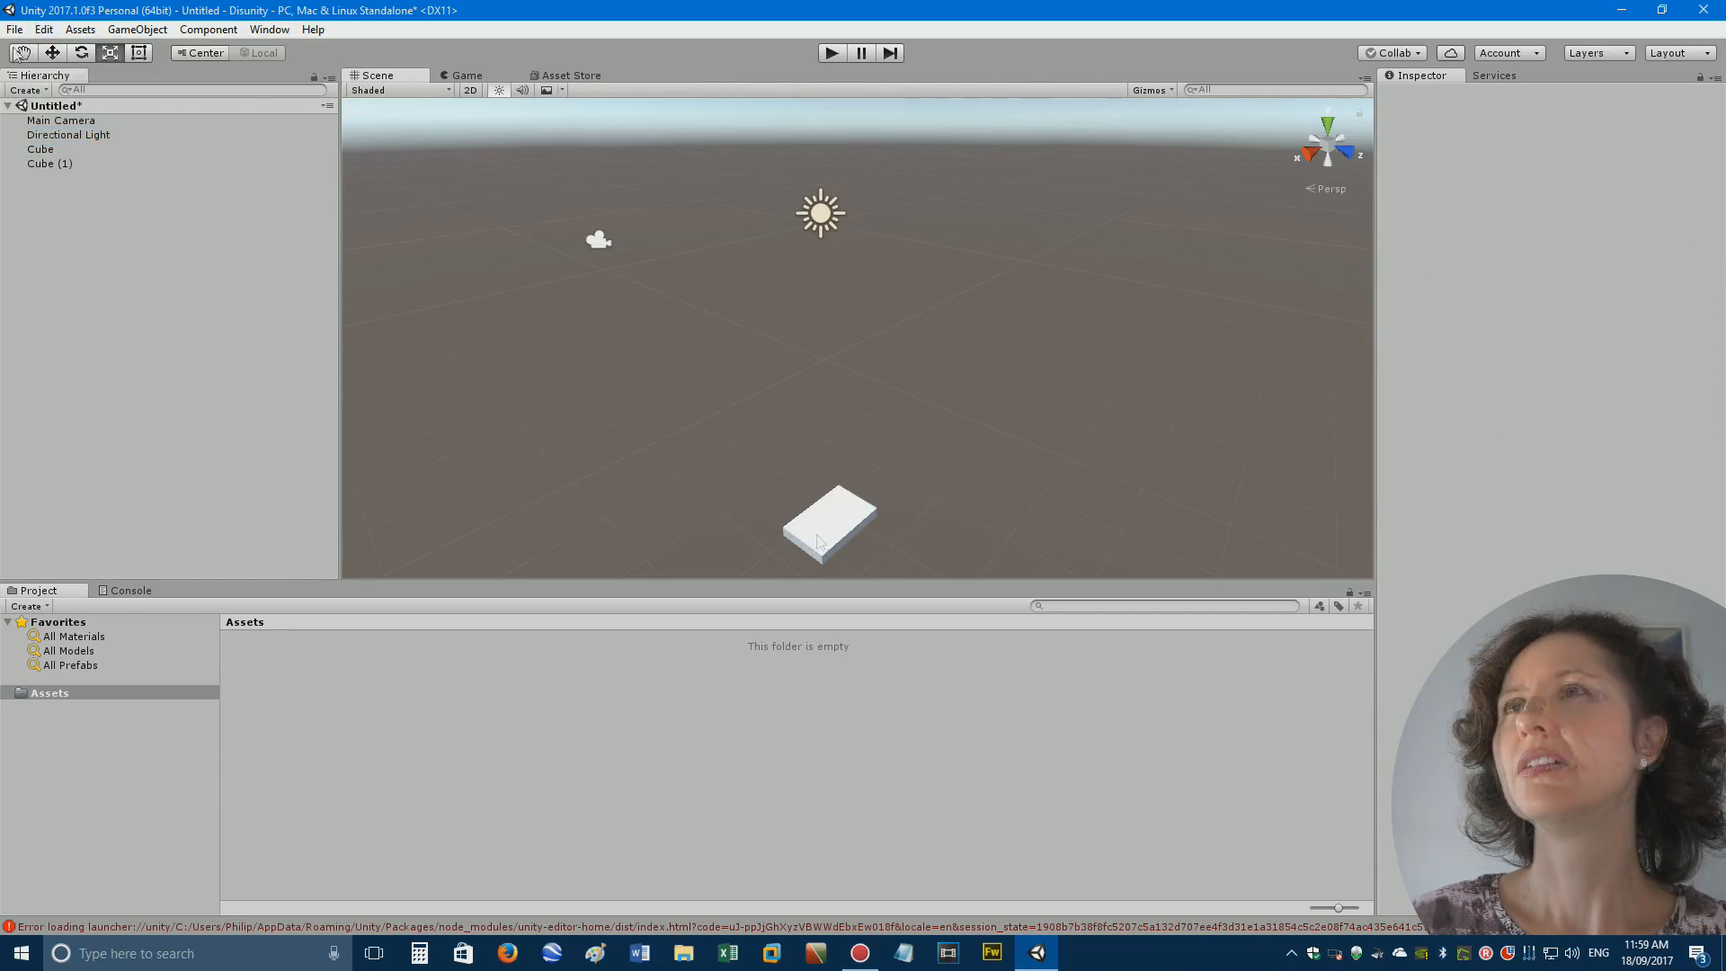
left_click(108, 54)
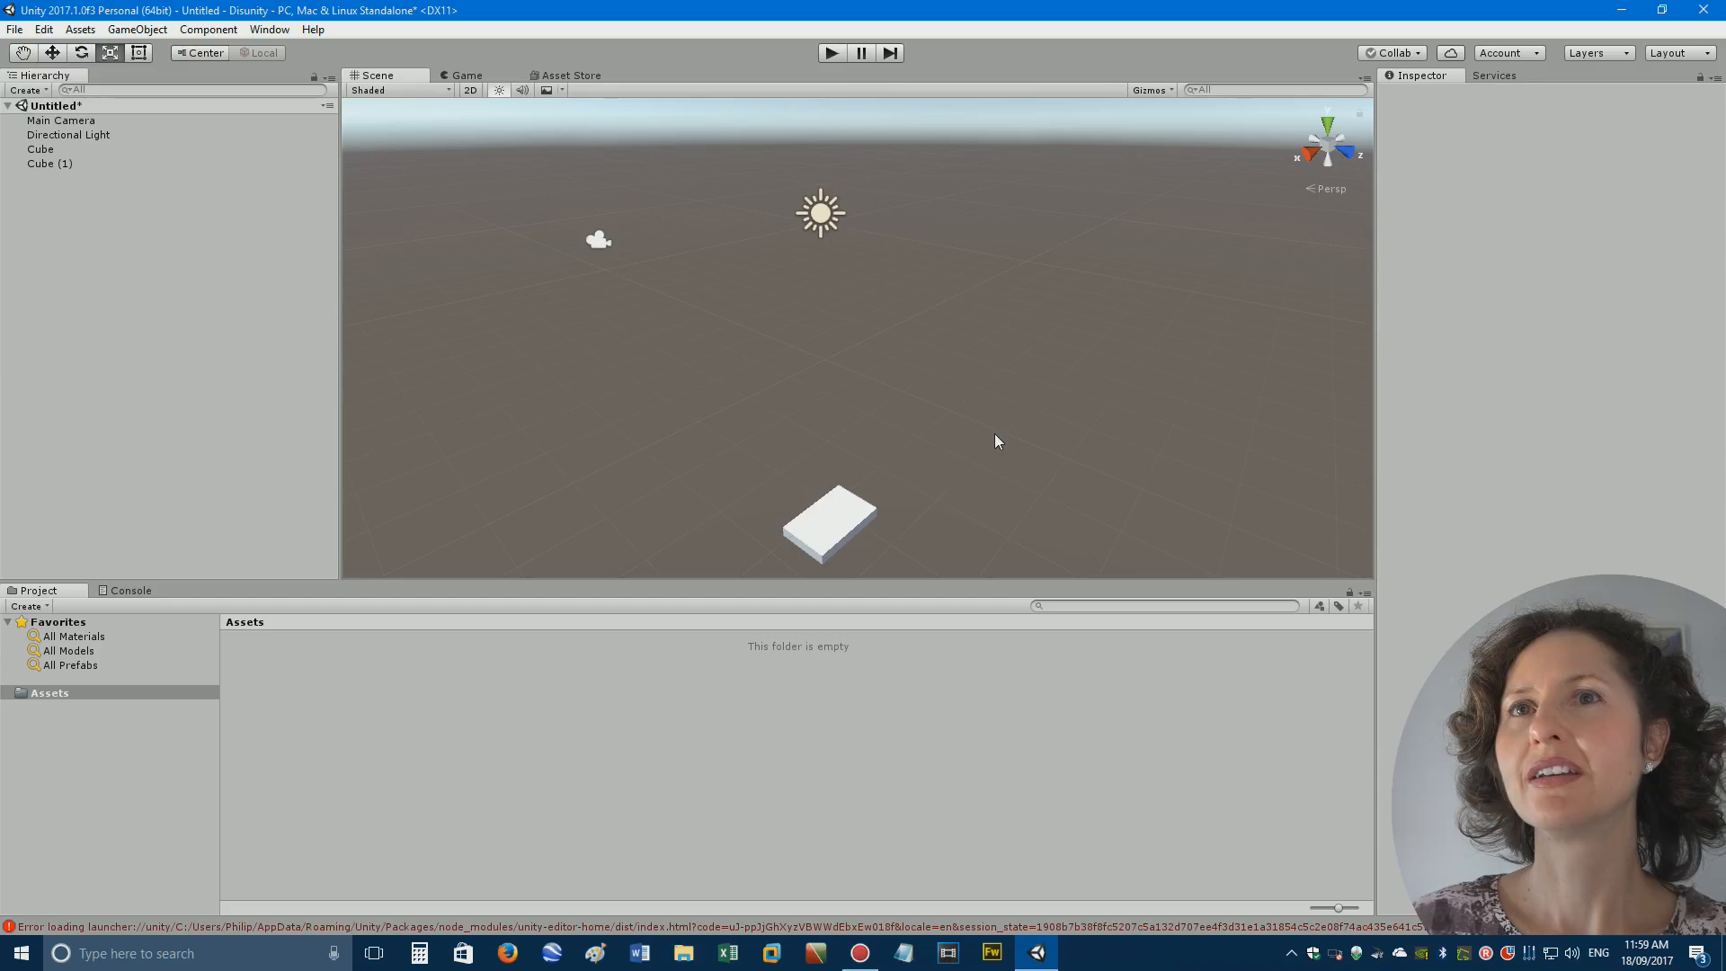
left_click(839, 510)
key("w")
left_click_drag(828, 468, 771, 366)
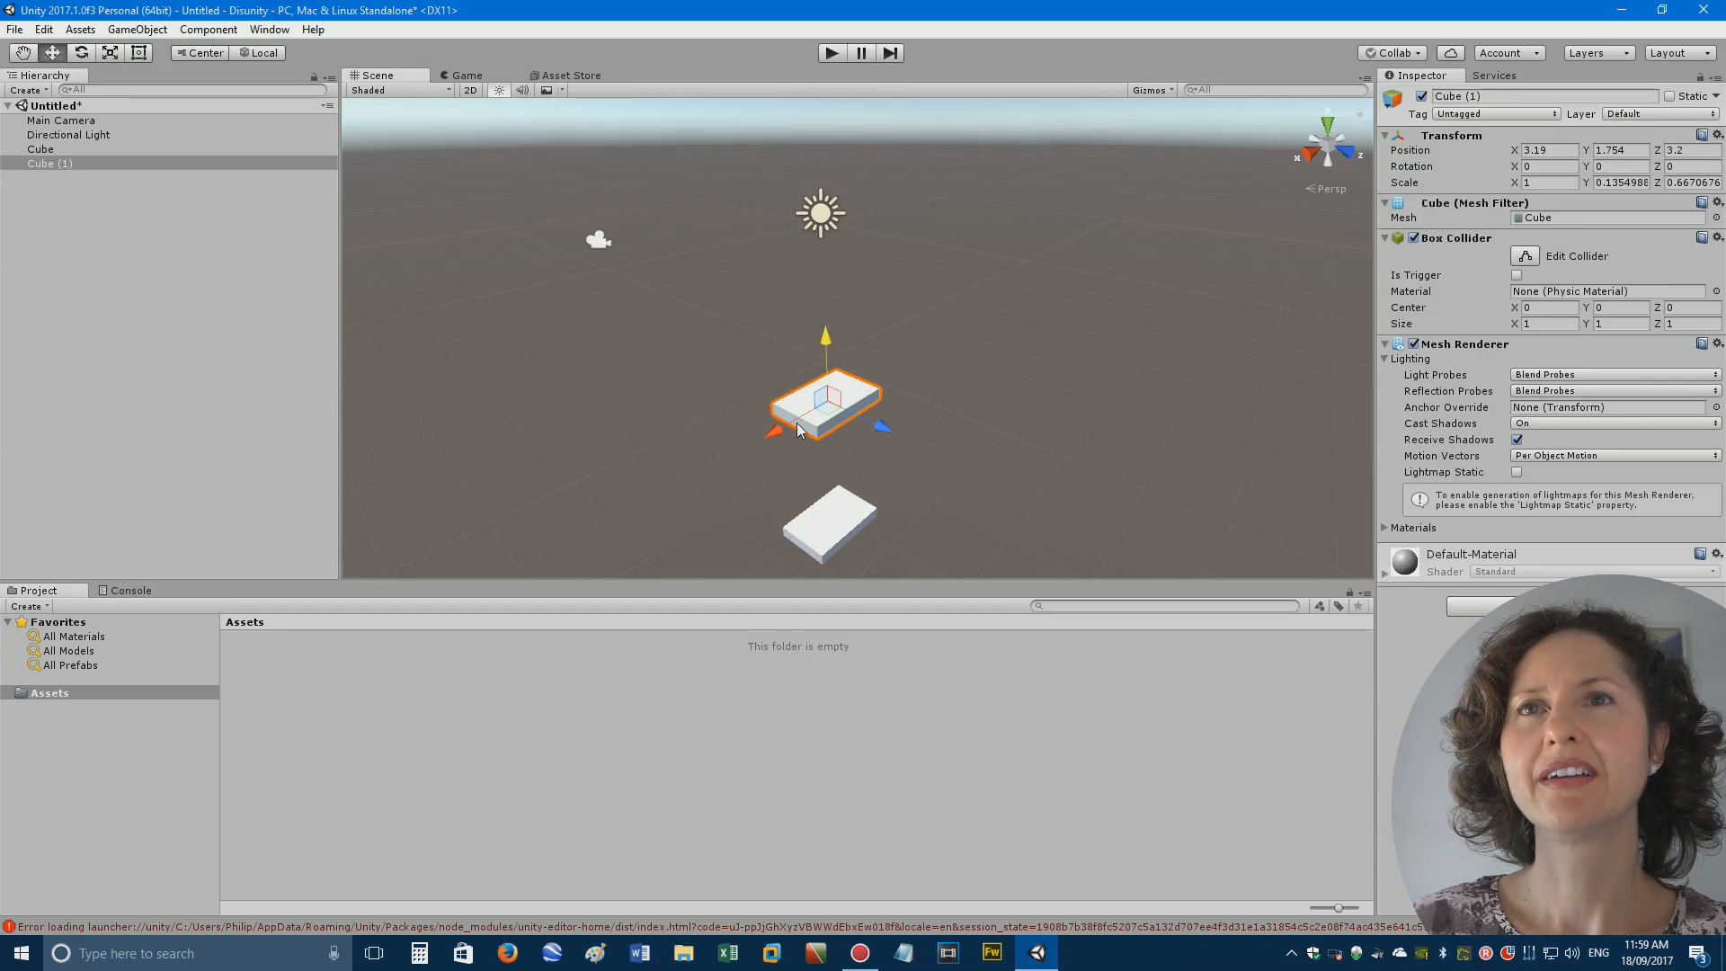
Move the copy away from the original along all three axes to about X 4.36, Y 0.77, Z 2.15.
left_click_drag(797, 429, 710, 462)
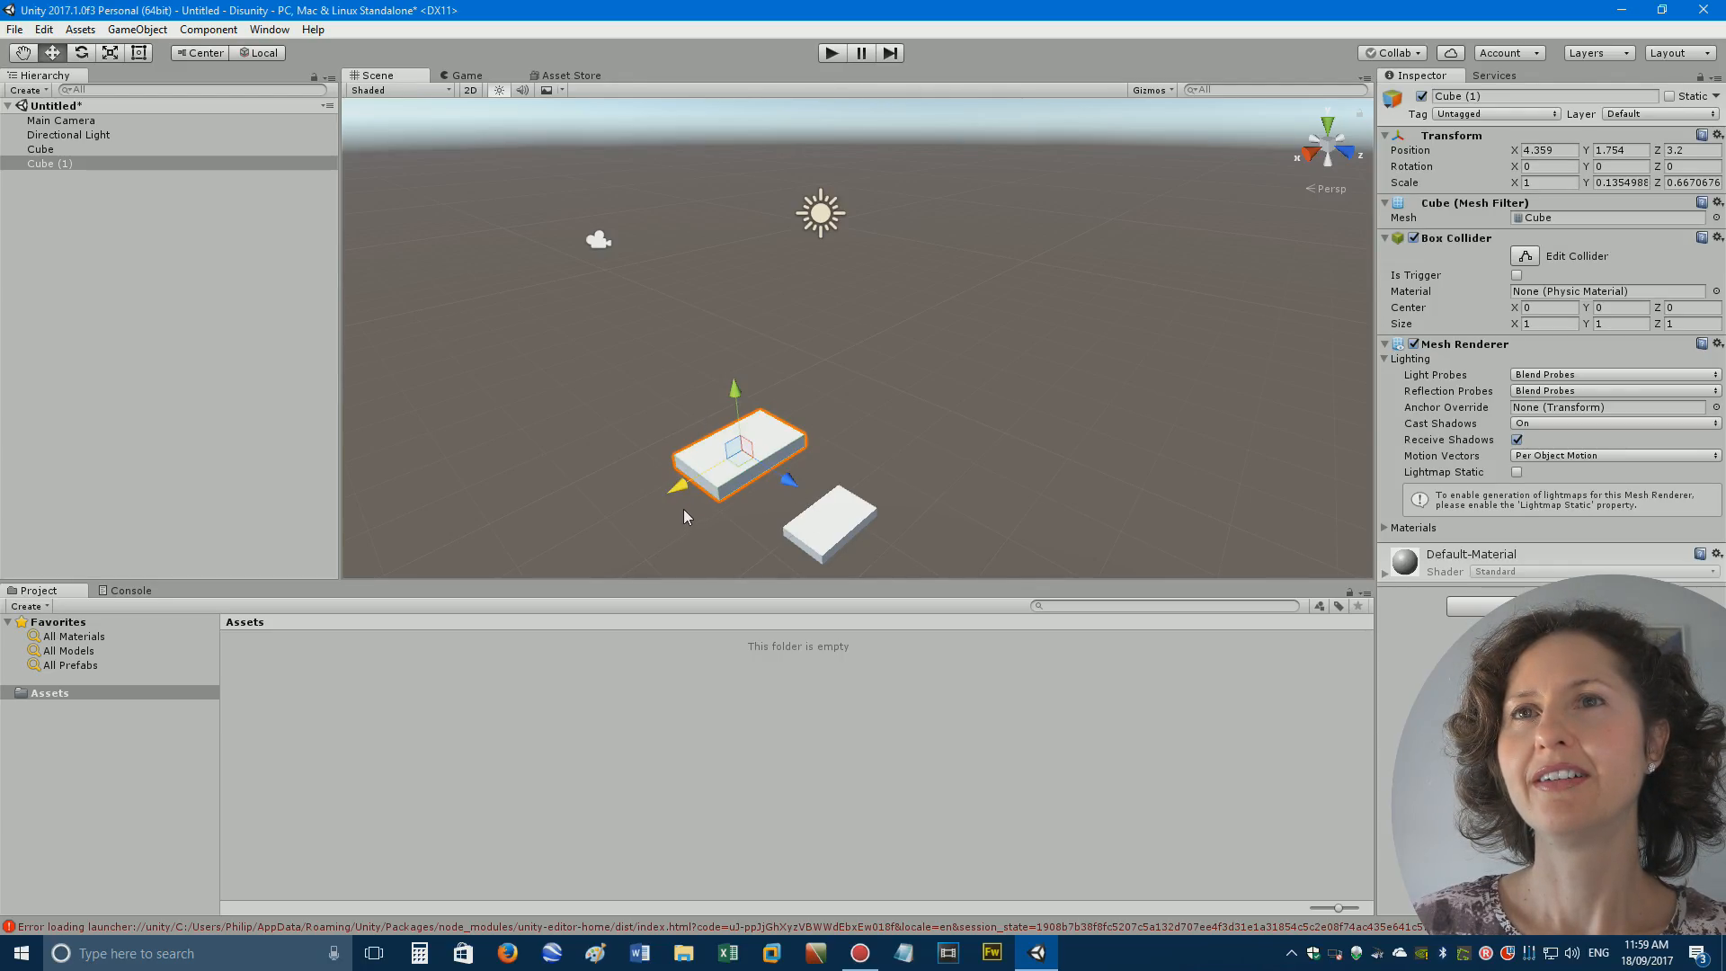
left_click_drag(679, 502, 710, 517)
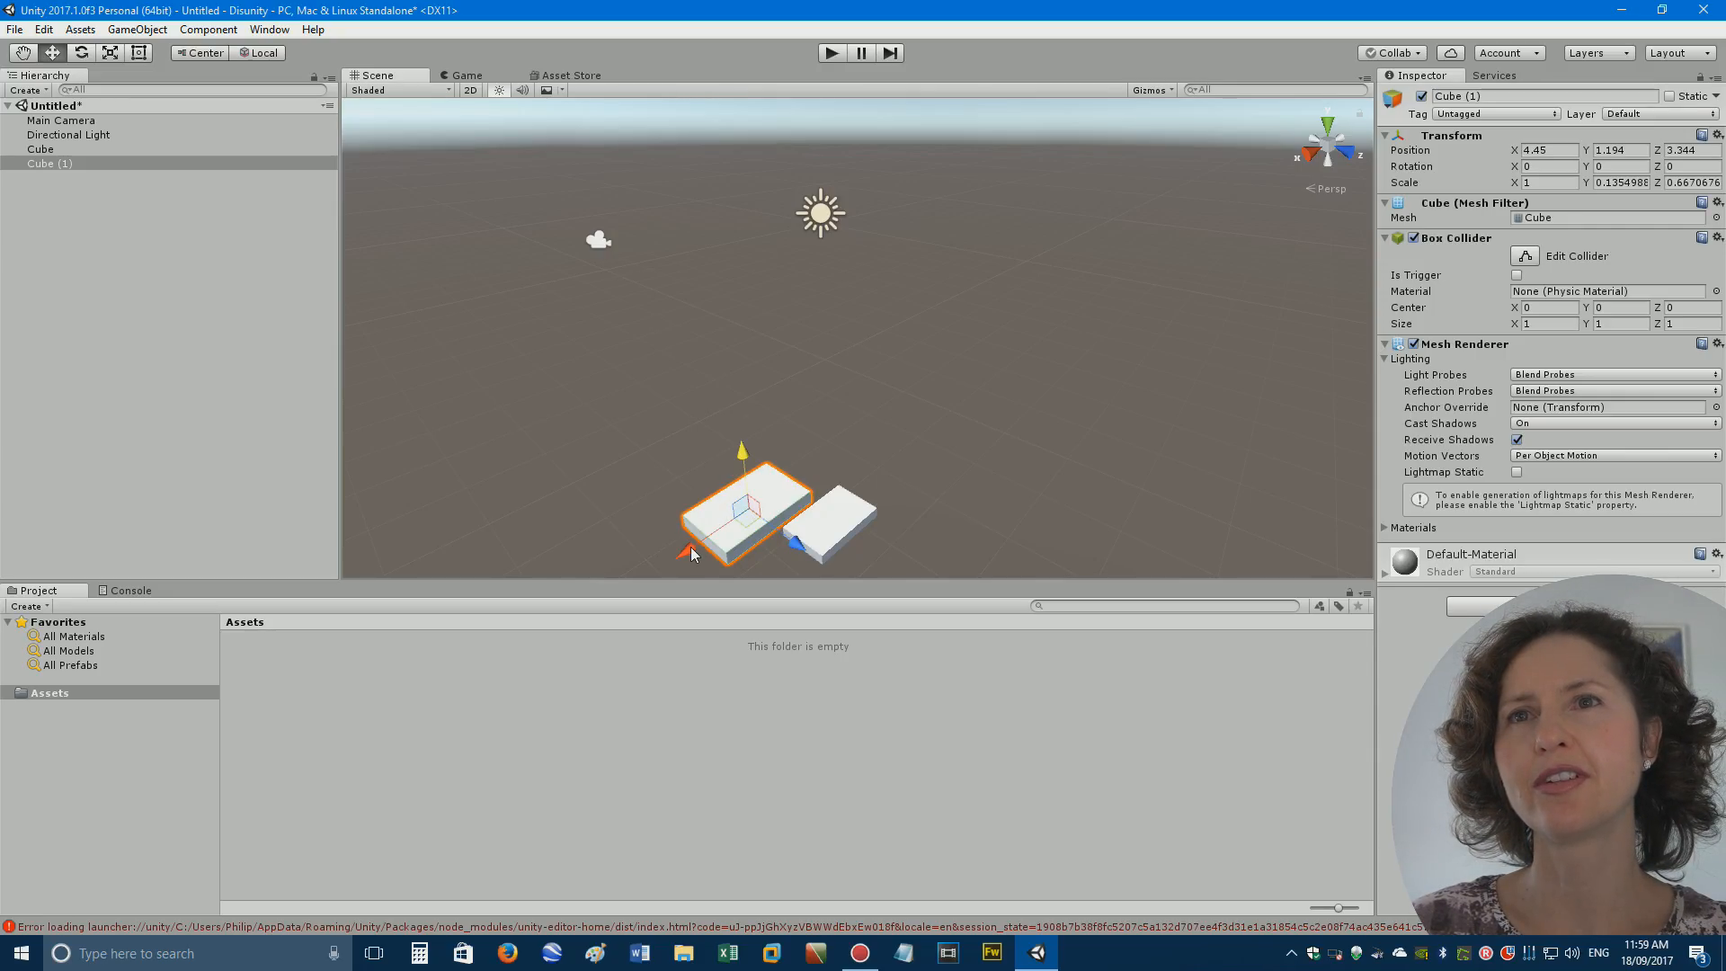
left_click_drag(692, 548, 698, 542)
left_click_drag(799, 537, 782, 525)
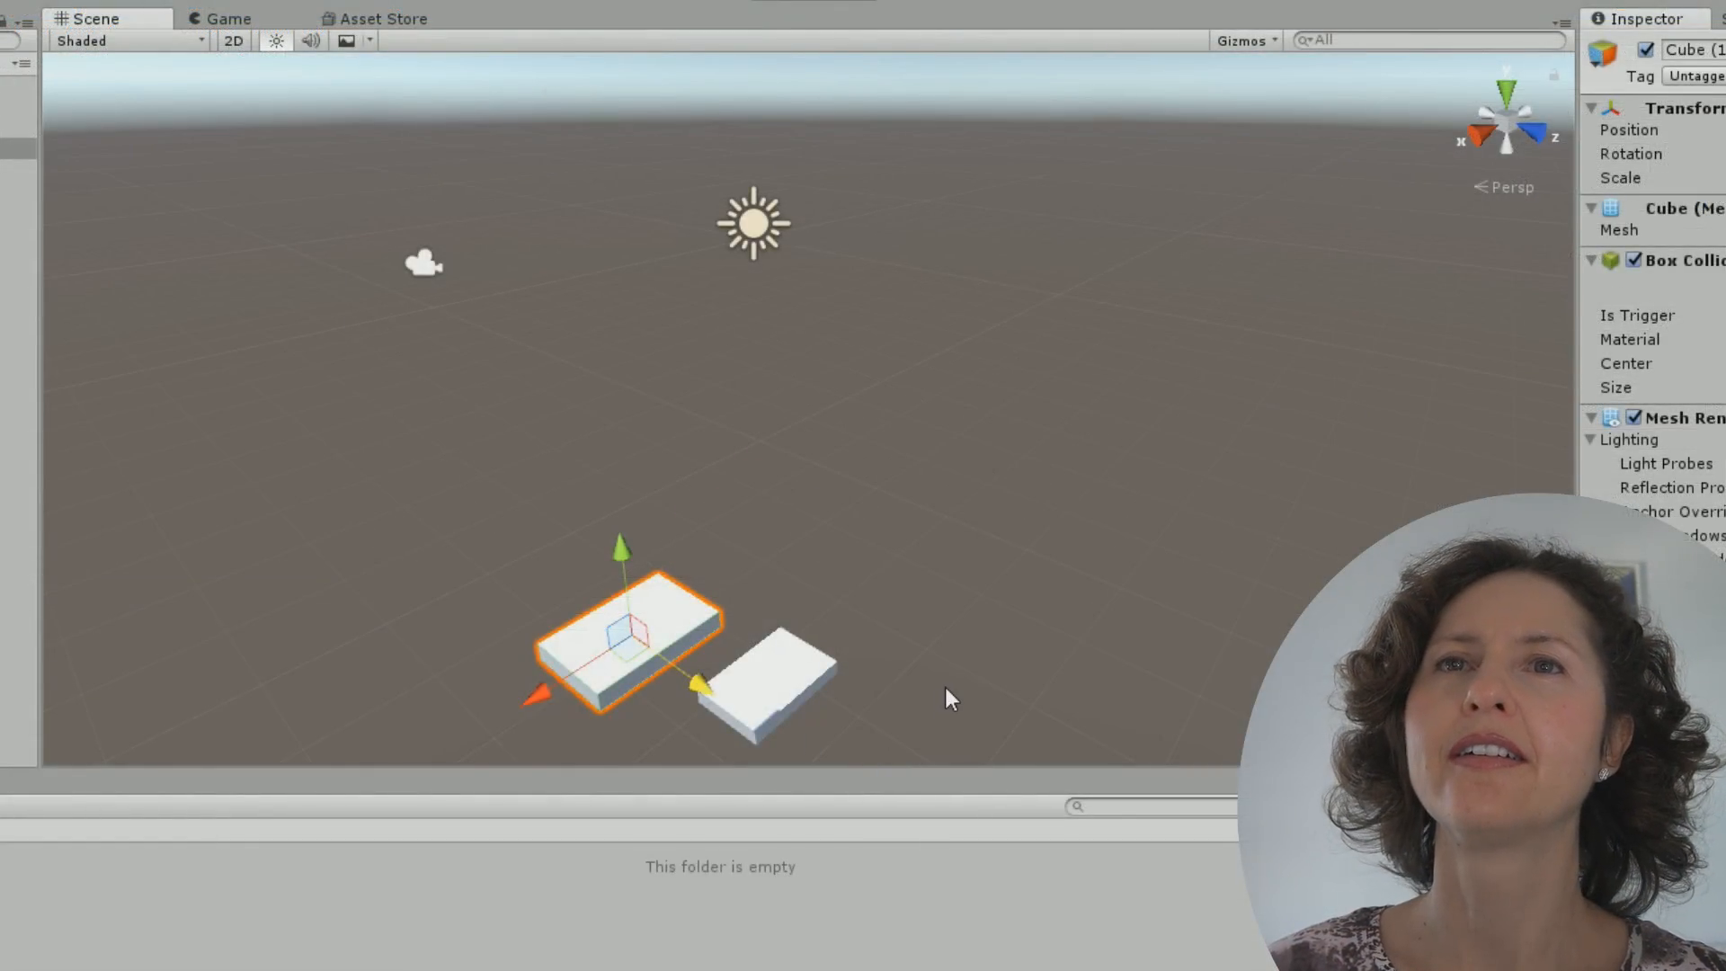
mouse_move(699, 687)
left_mouse_down()
mouse_move(654, 636)
mouse_move(676, 664)
left_mouse_up()
left_click_drag(598, 536, 622, 569)
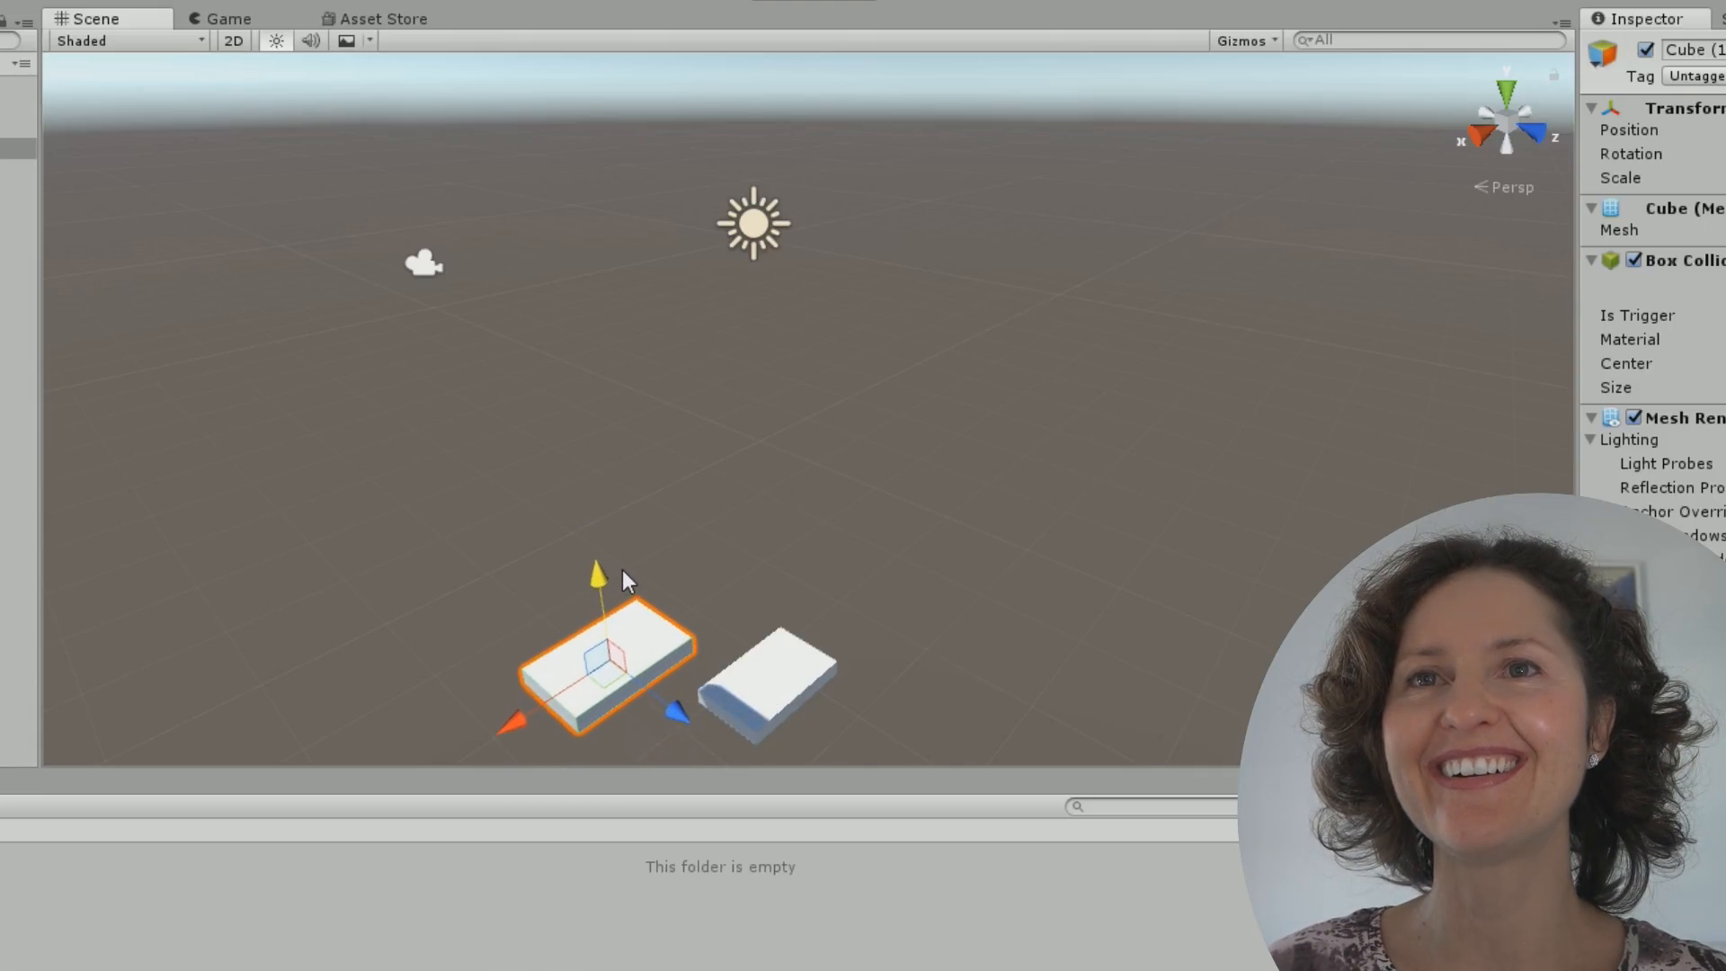
left_click_drag(670, 705, 649, 655)
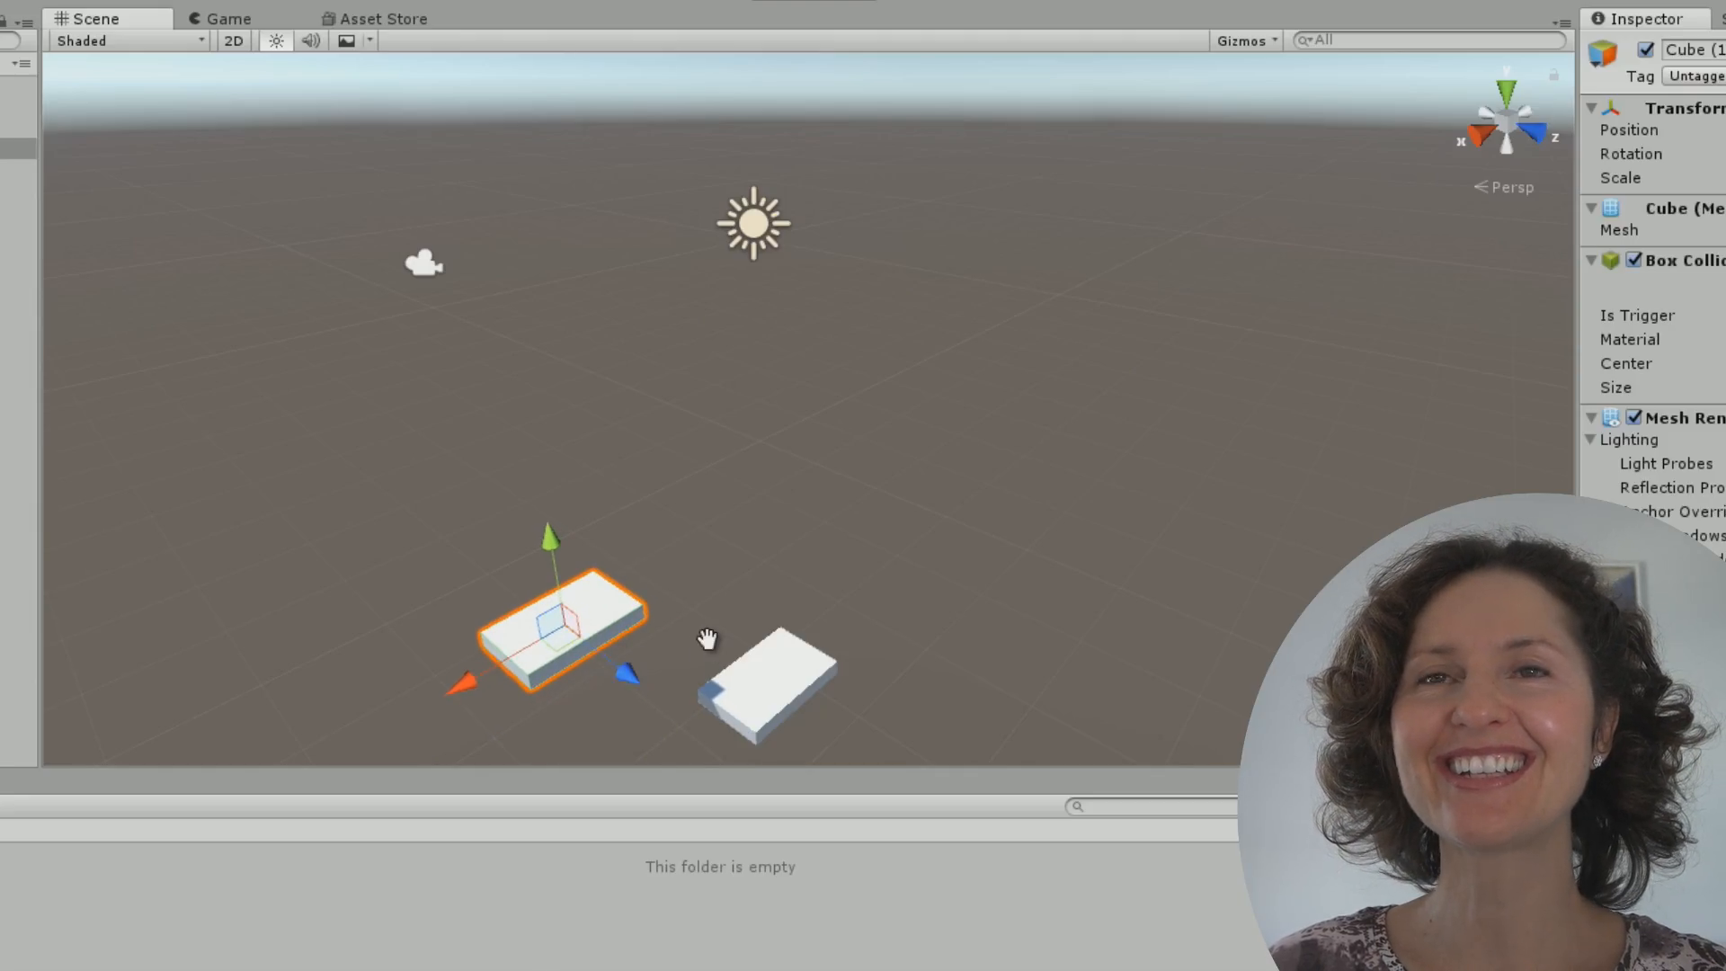
Paste a second copy, place it near the viewer on the far side of the original from the first copy, and deselect it.
middle_click_drag(708, 639, 762, 467)
left_click_drag(827, 378, 1012, 281, "alt")
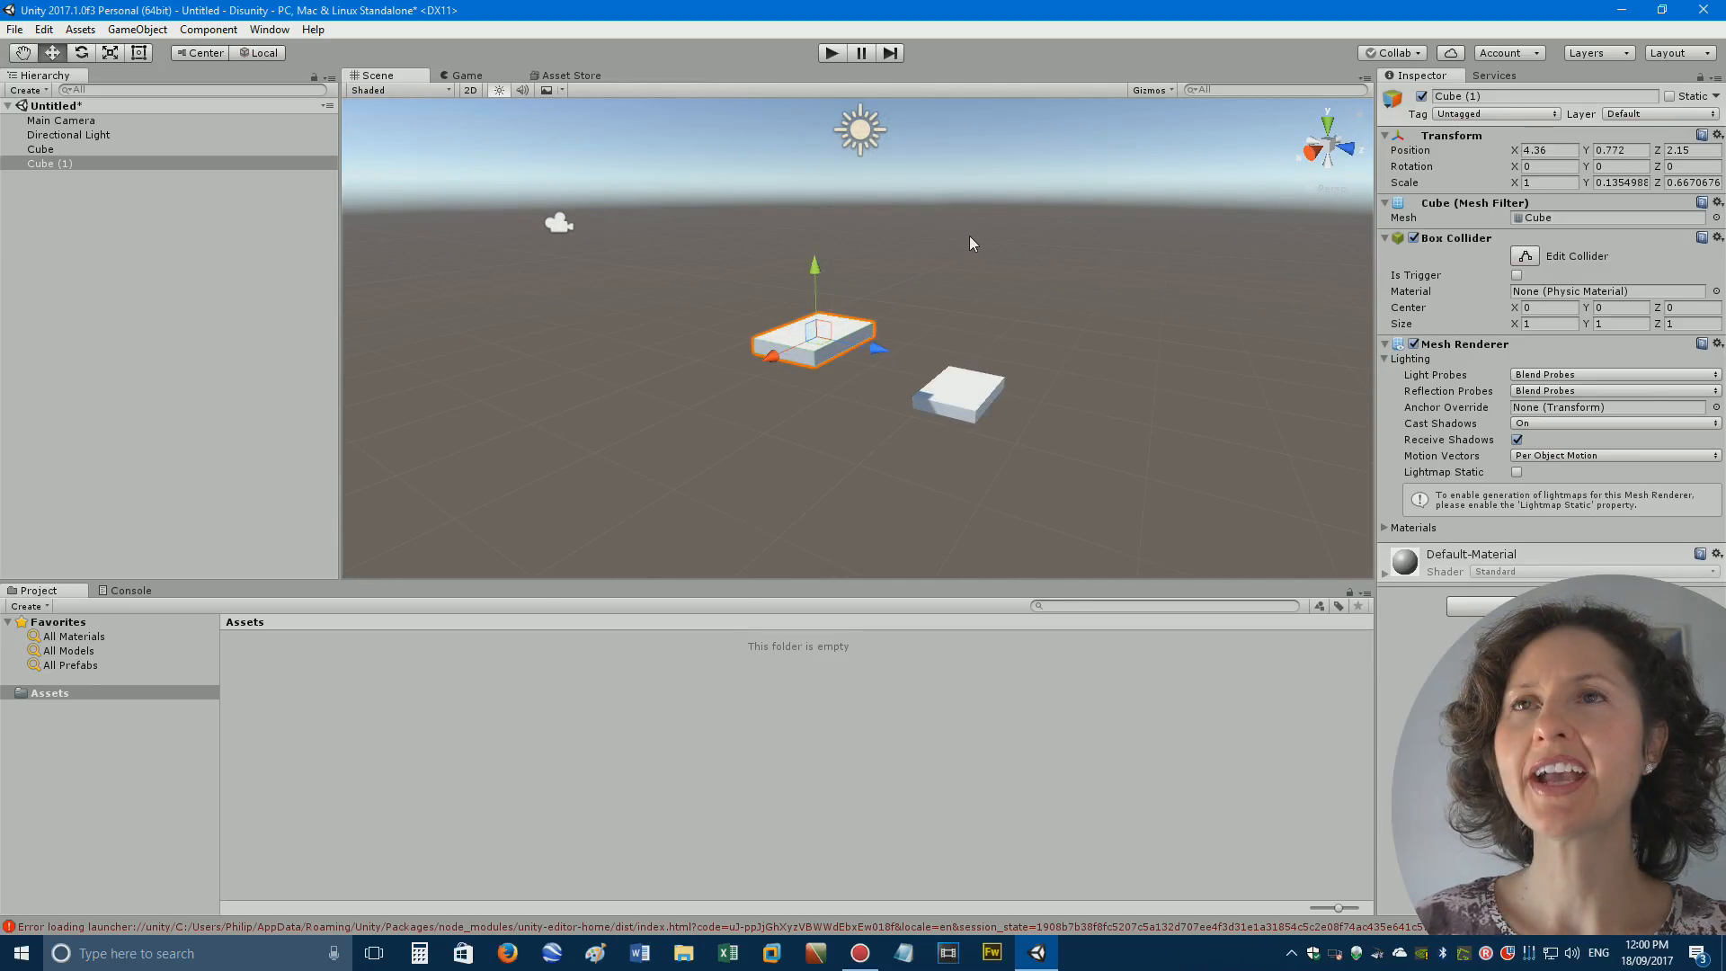
left_click(690, 281)
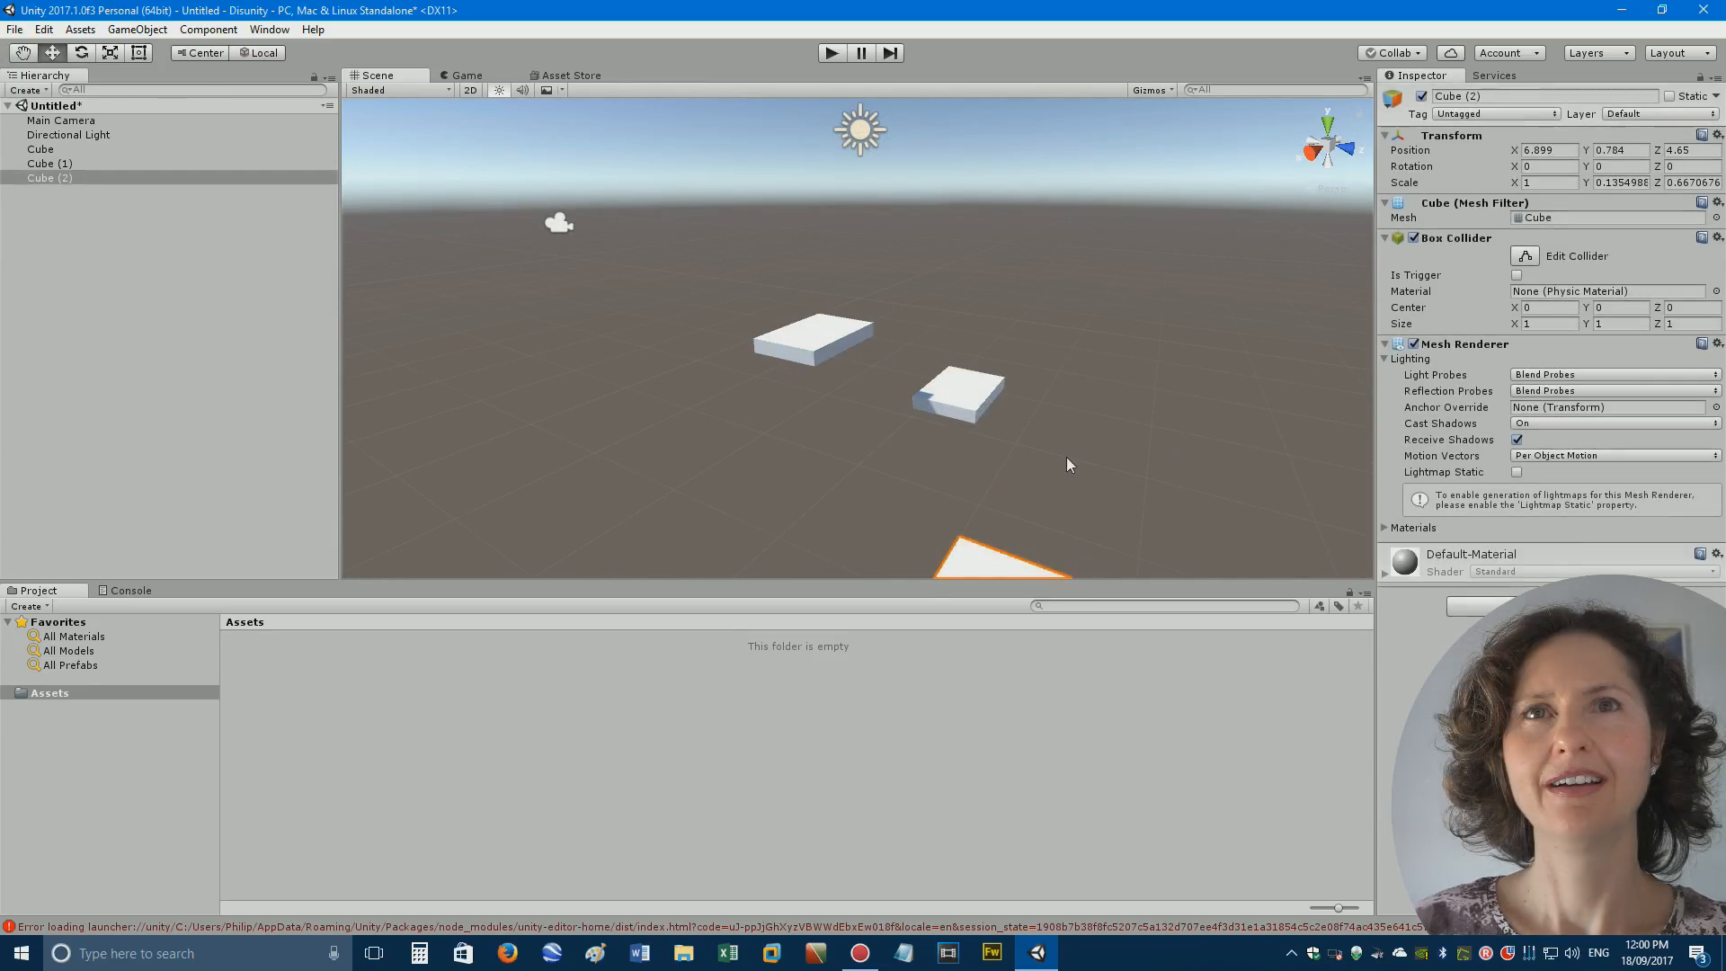
left_click_drag(1066, 457, 1166, 488)
left_click(1196, 519)
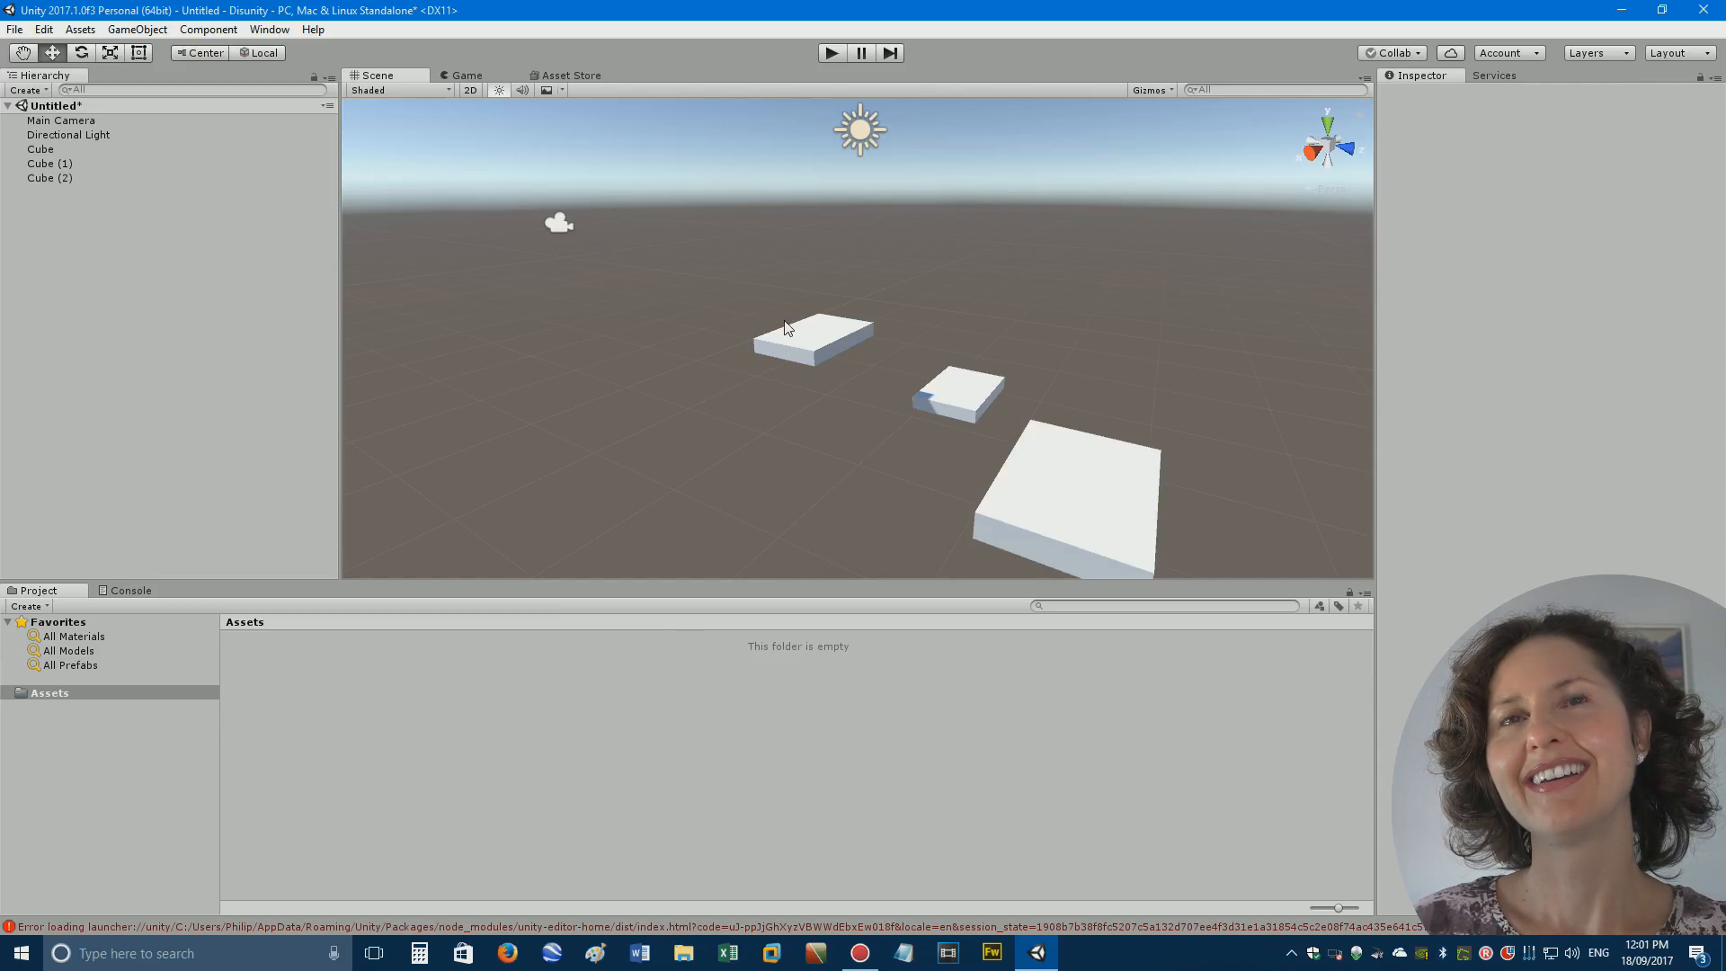
Lower the first copy, Cube (1), to about Y 0.37 and deselect it.
left_click(826, 343)
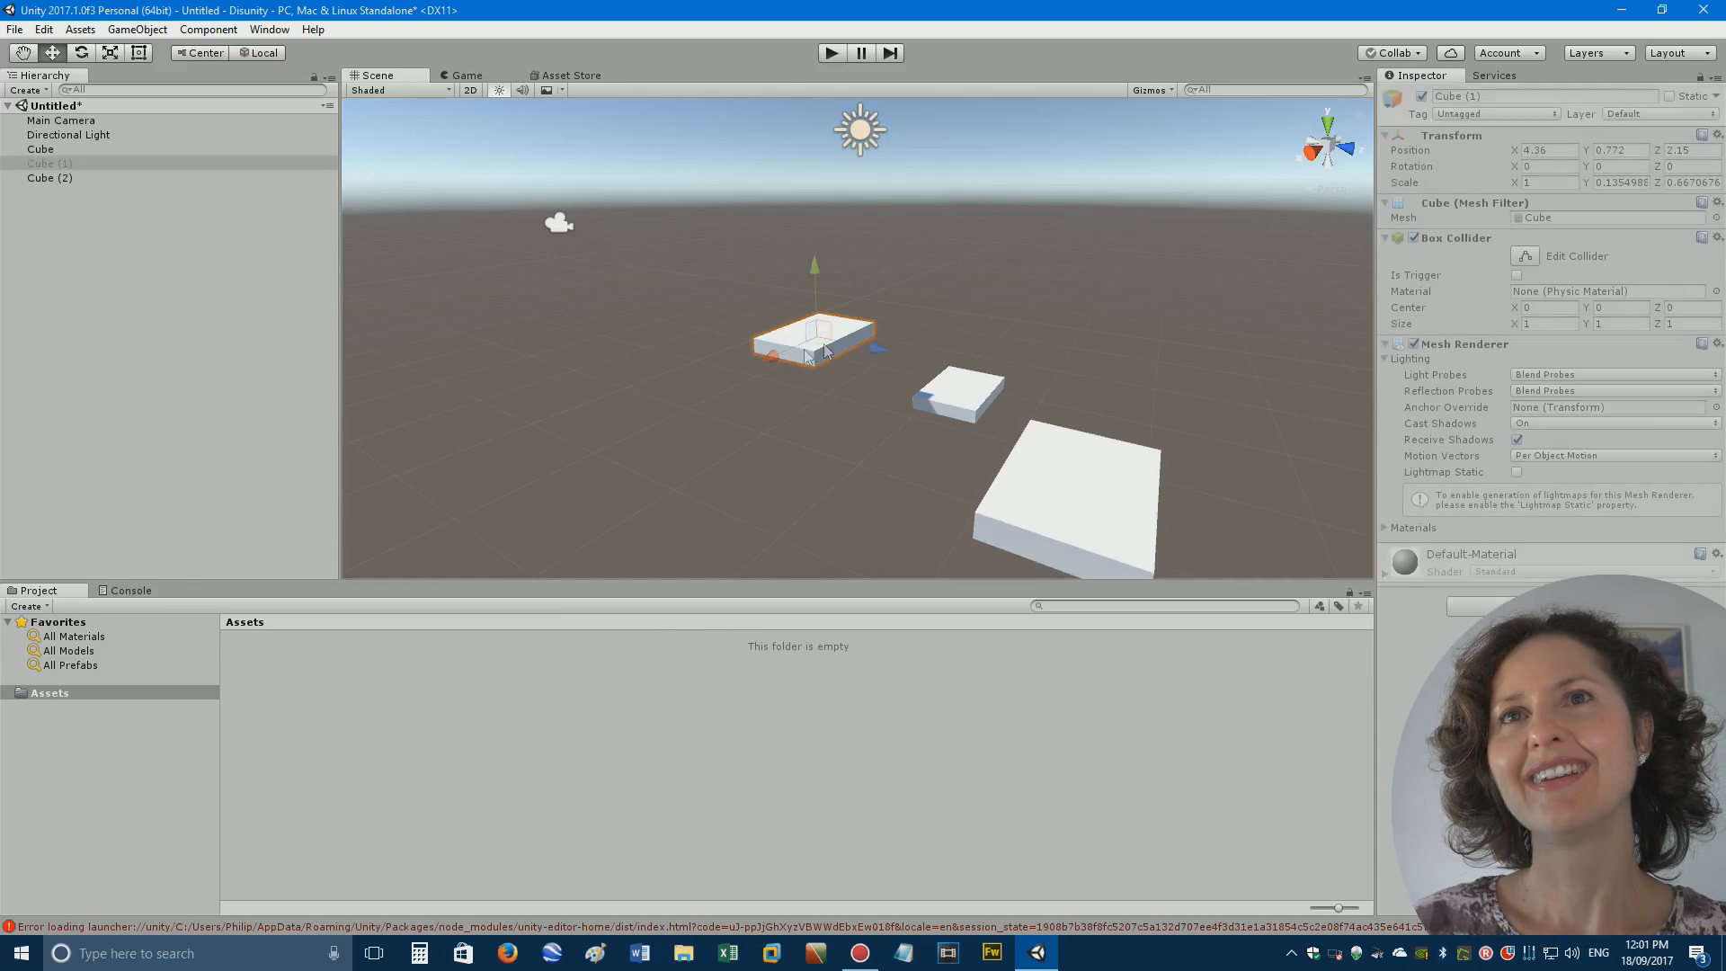
left_click_drag(803, 270, 804, 310)
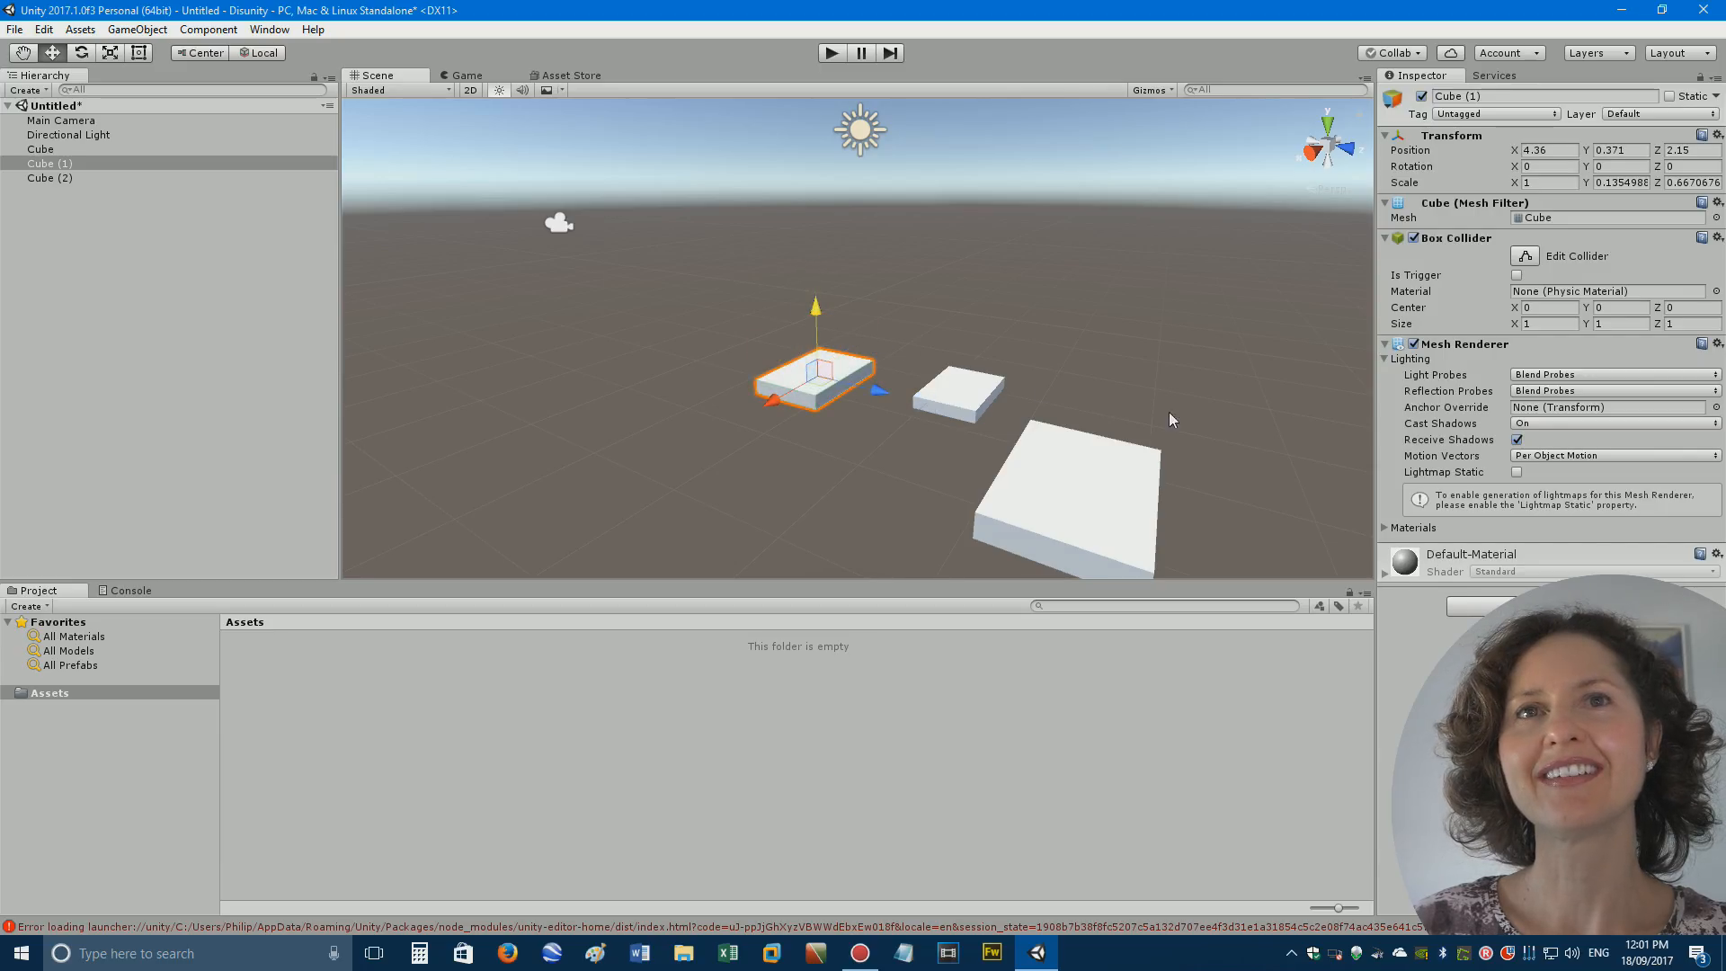
left_click(910, 503)
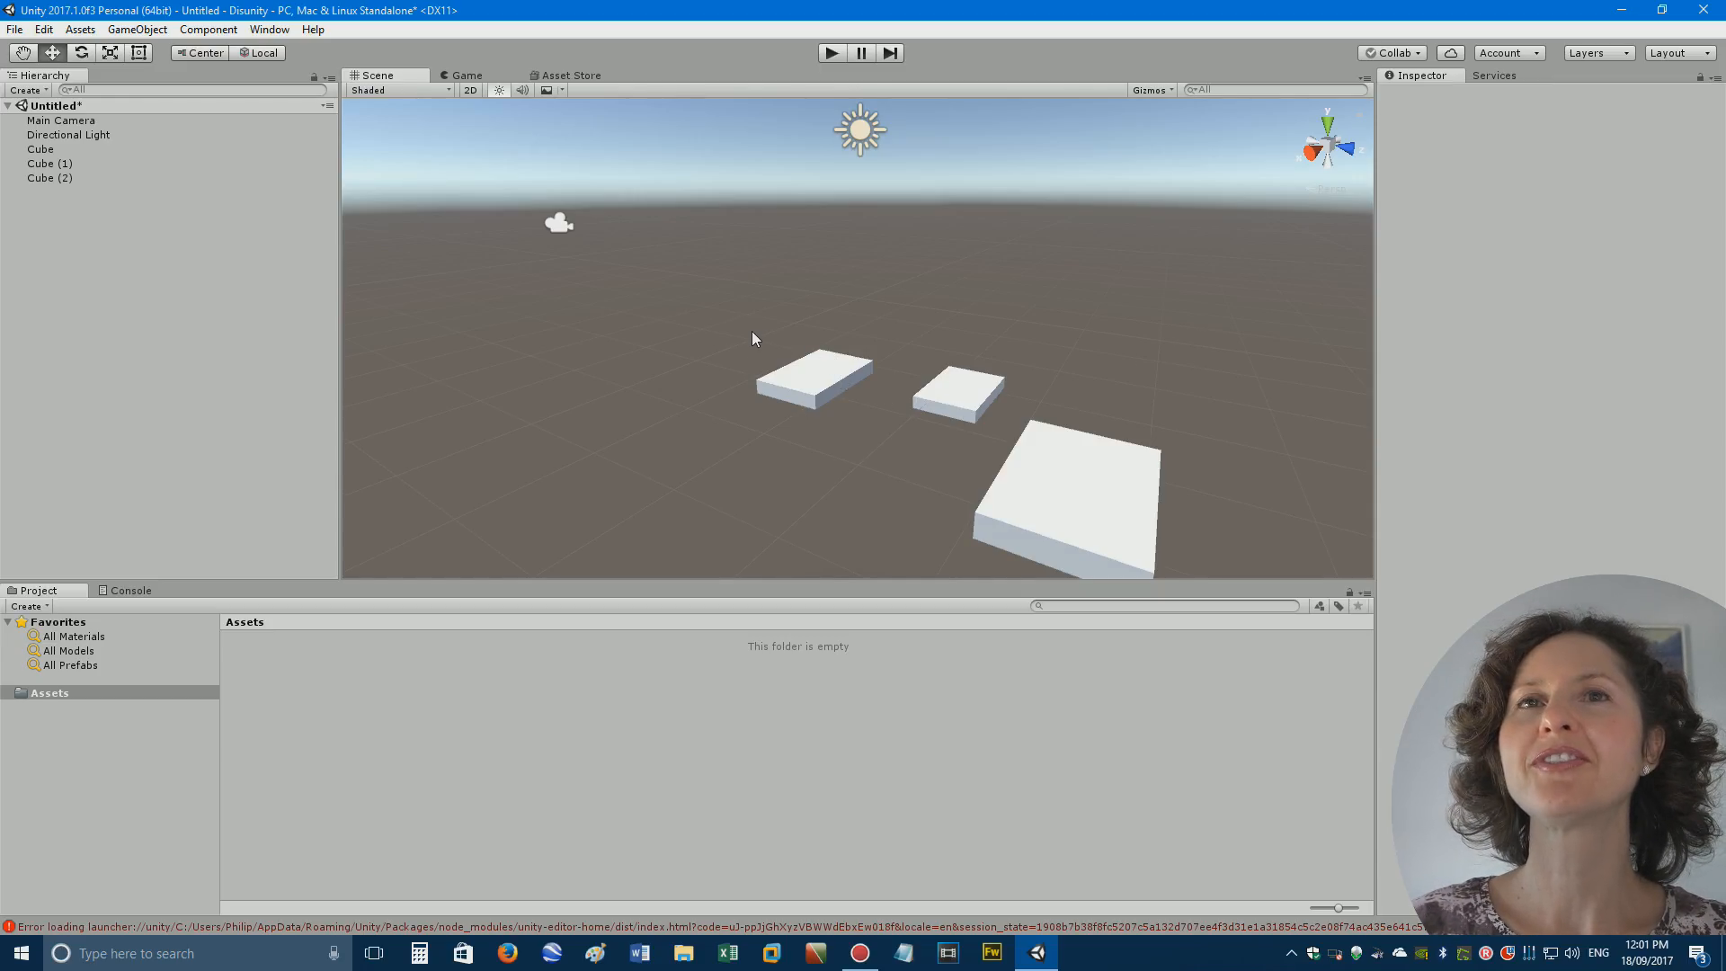
Paste three more copies and move the last one off the original to about X 6.04, Y 0.41, Z 3.2.
key("ctrl+v")
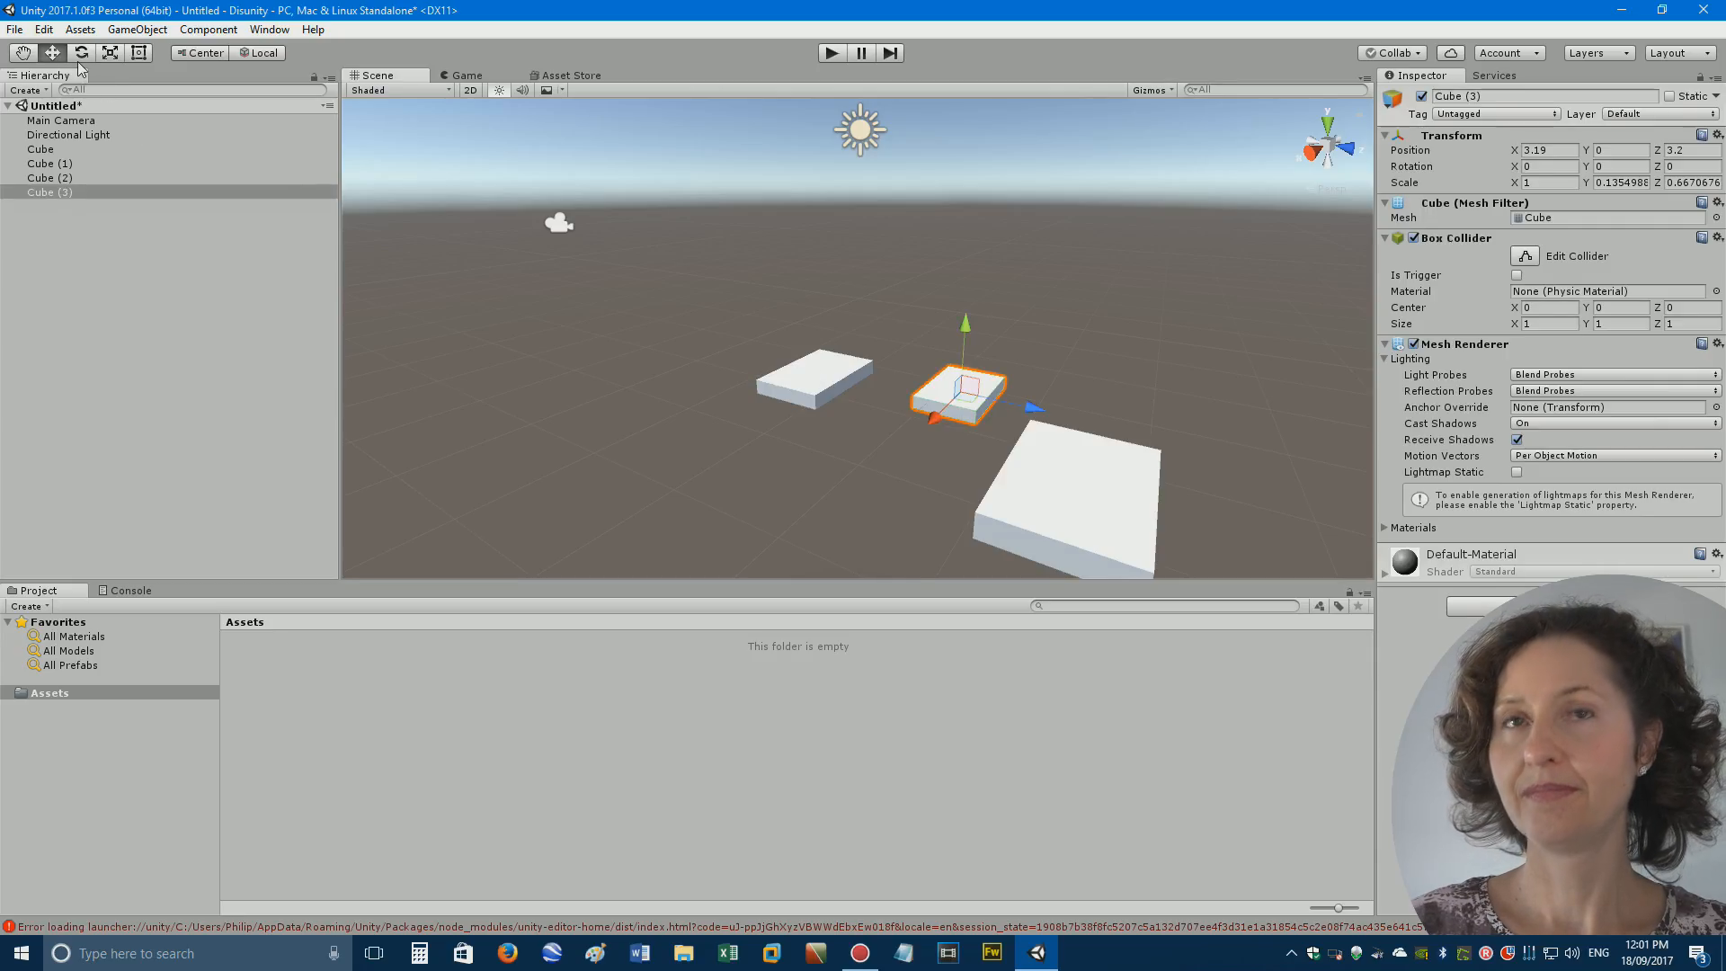
key("ctrl+v")
key("ctrl+v")
left_click_drag(966, 379, 886, 423)
Shift Cube (1) farther from the original, and move Cube (5) into the gap at about X 5.05, Y 0.6, Z 2.6.
left_click(818, 386)
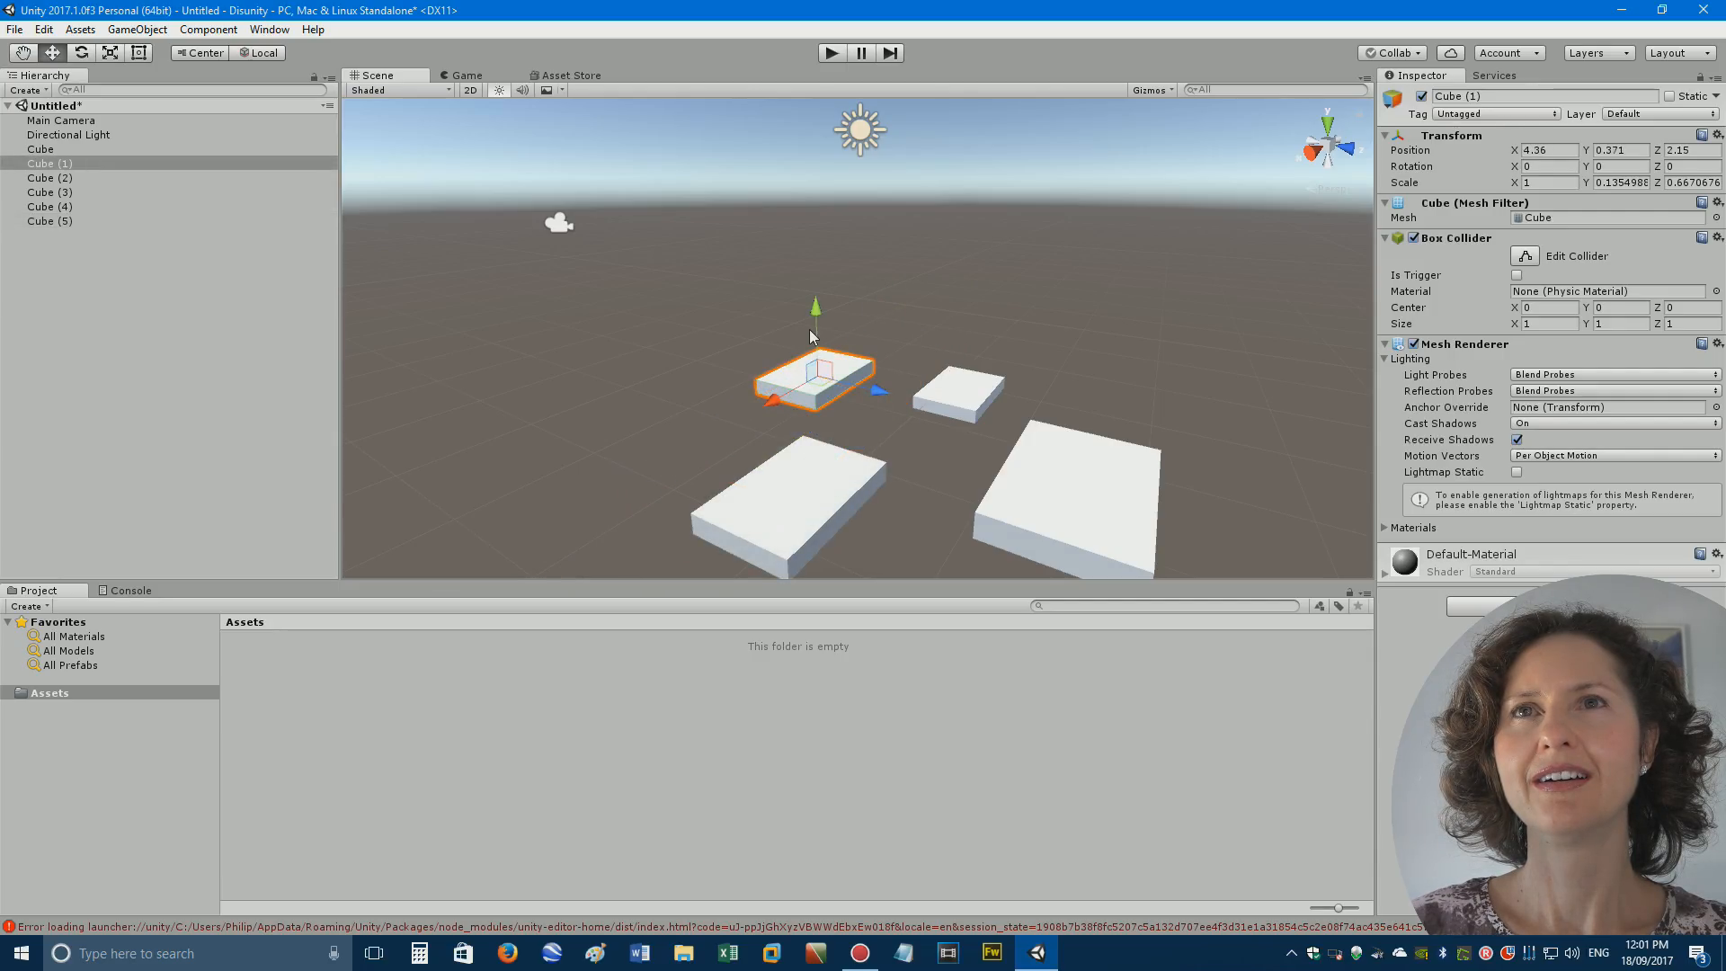
left_click_drag(883, 393, 758, 364)
left_click(811, 477)
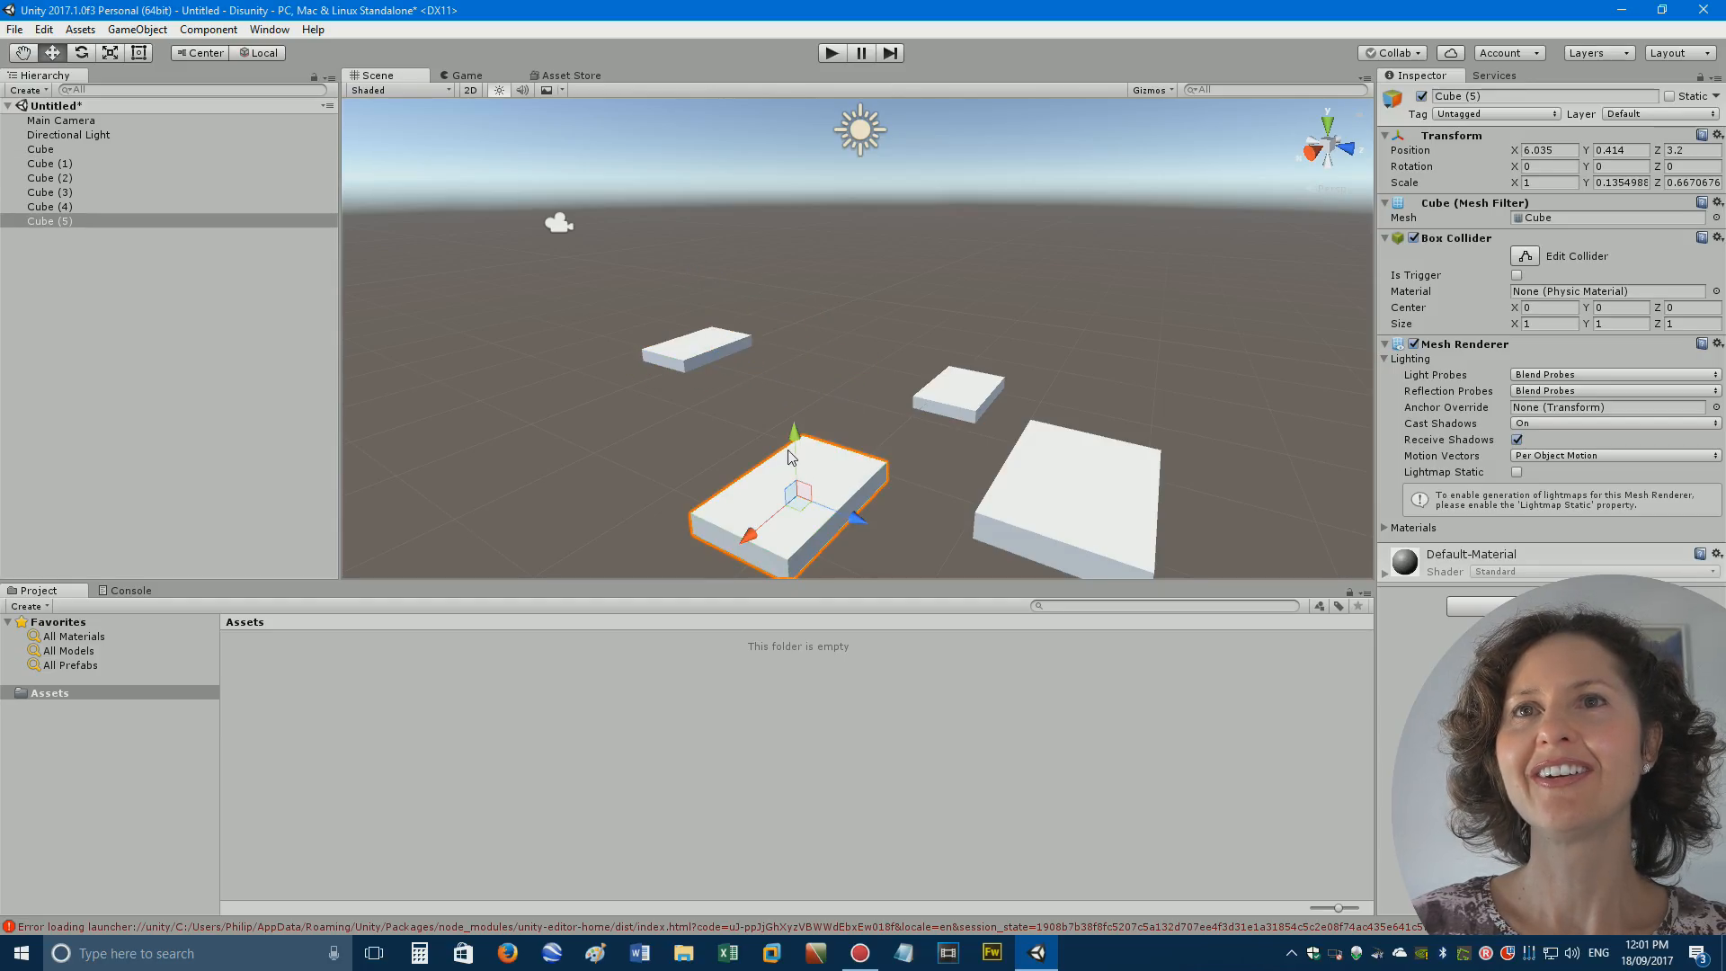
left_click_drag(856, 518, 812, 396)
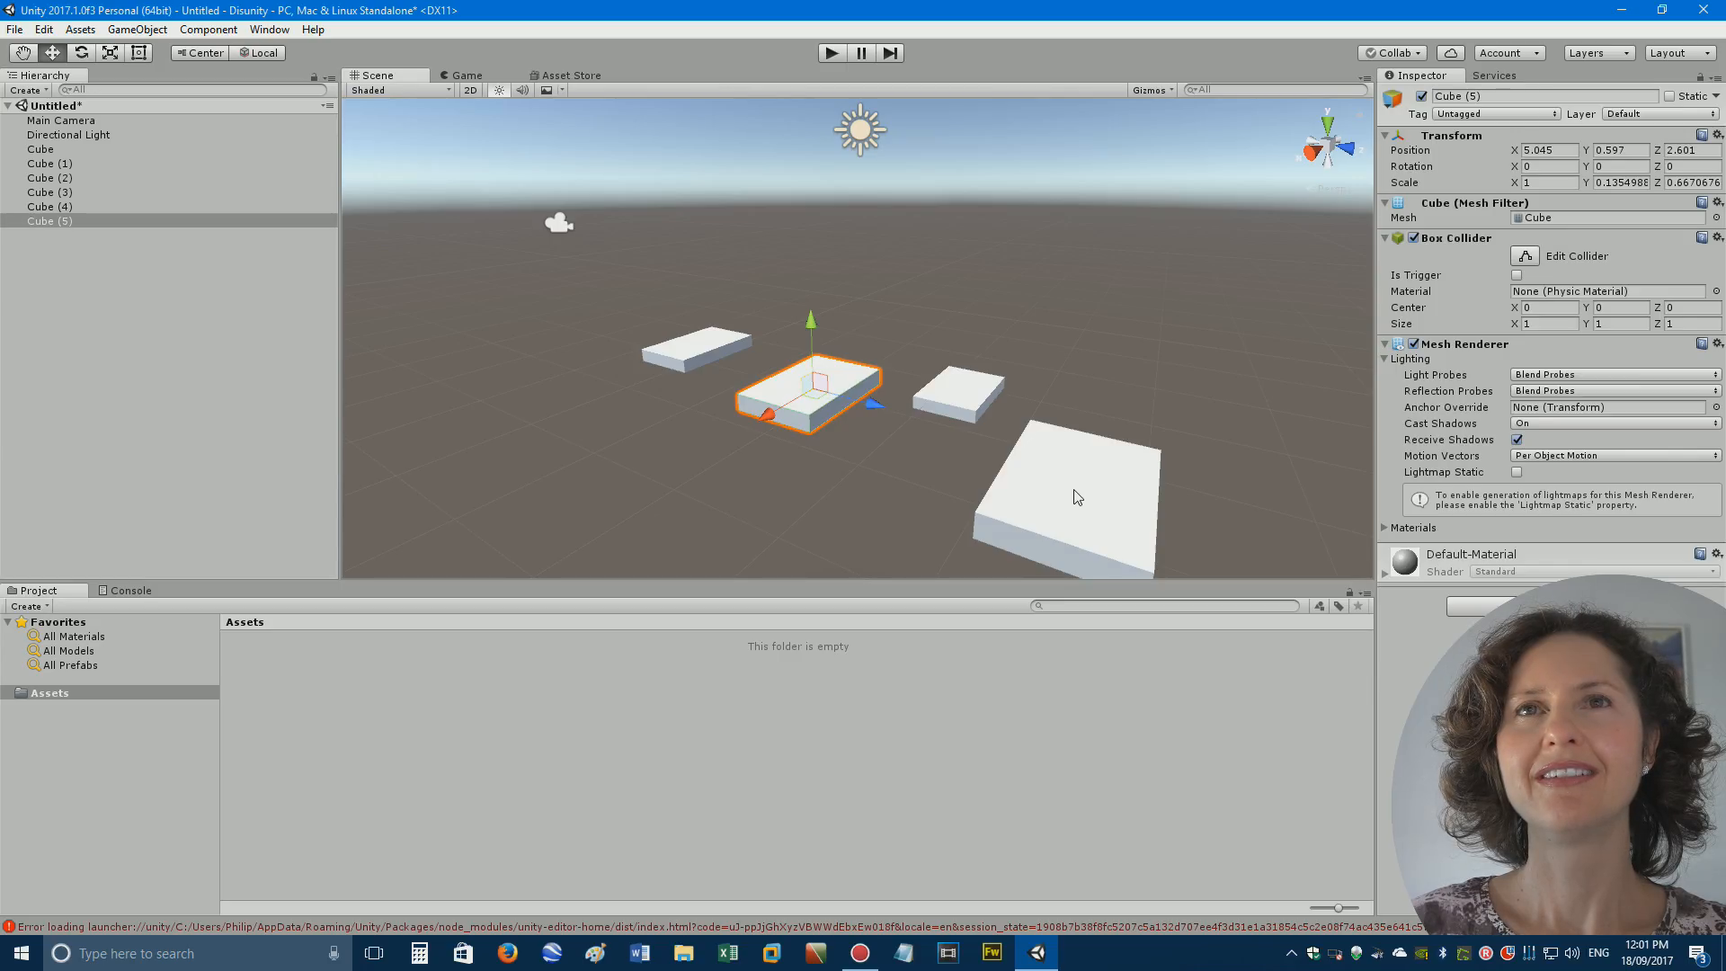
left_click(884, 501)
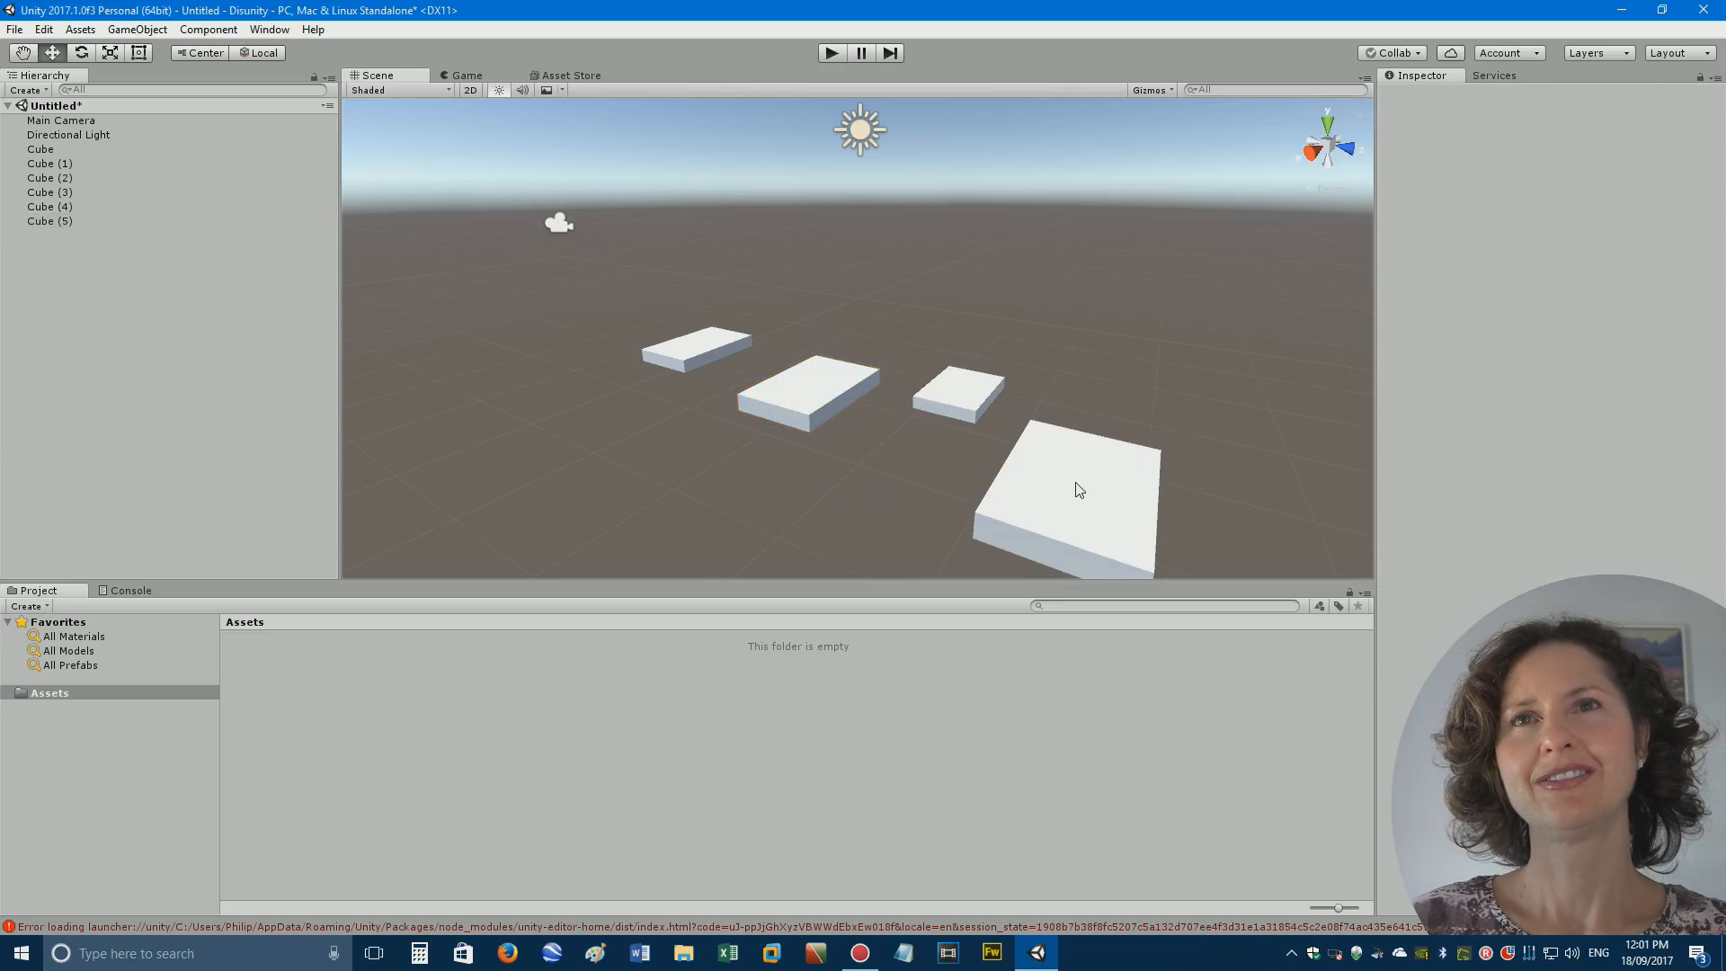
Move Cube (4) off the original to extend the platform row, at about X 5.07, Y 0.7, Z -0.32.
left_click(971, 388)
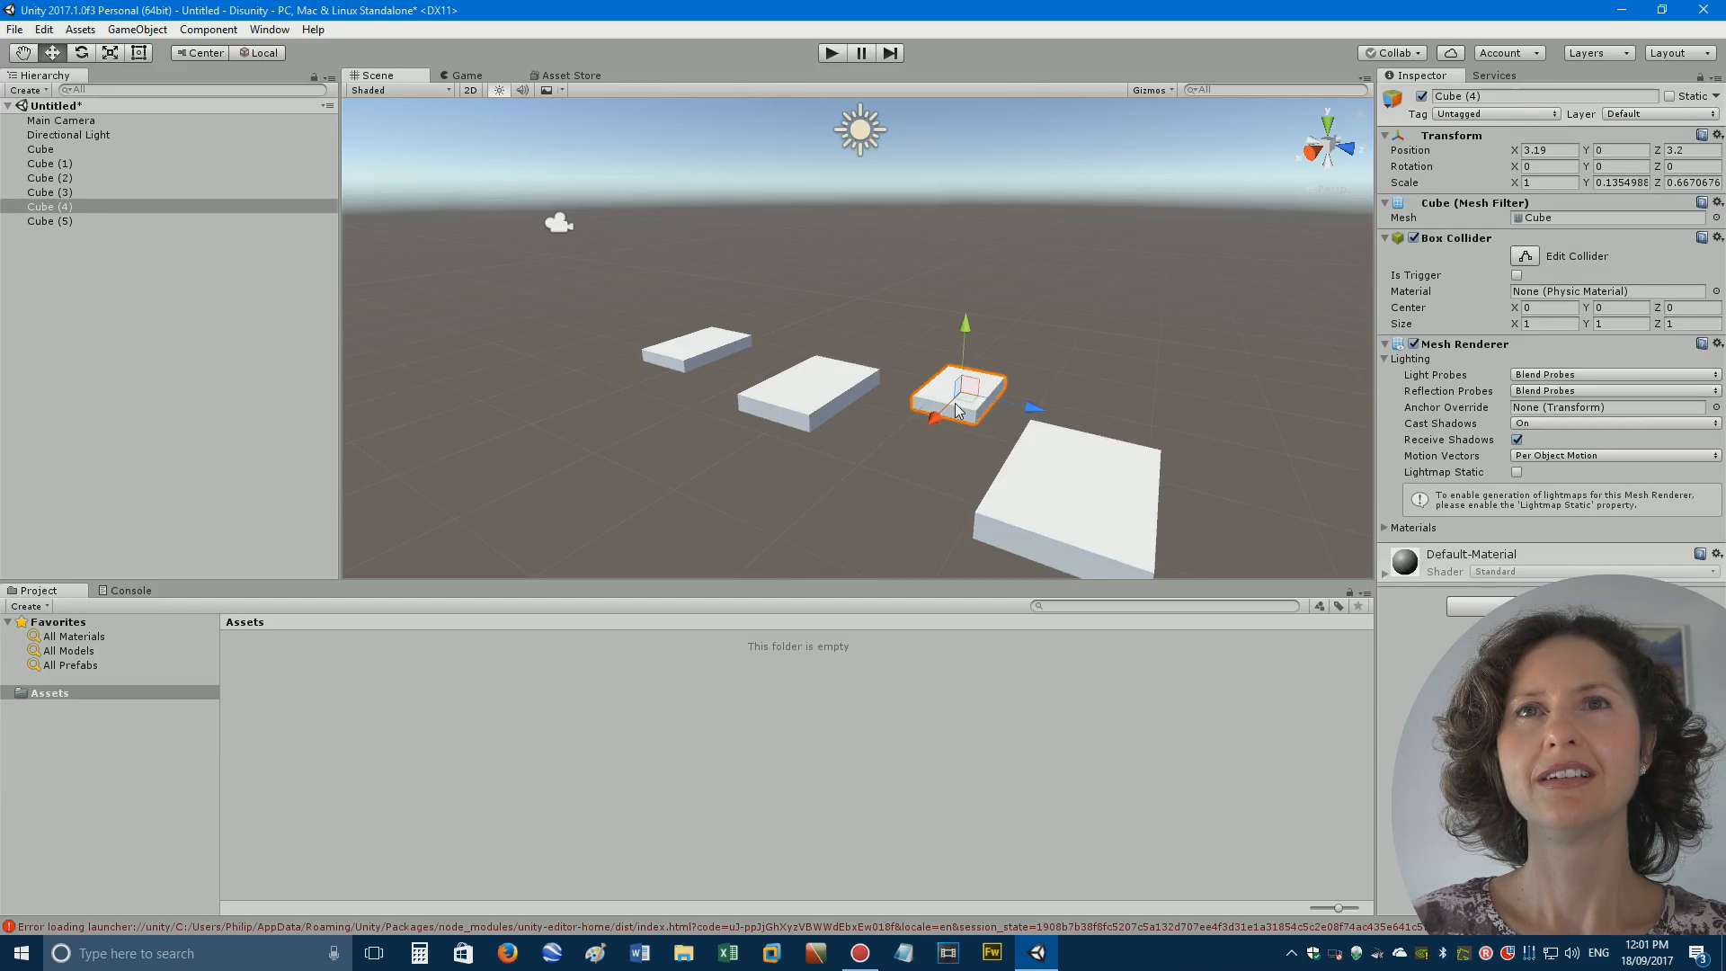
left_click_drag(969, 395, 569, 316)
scroll(608, 320, "up", 1)
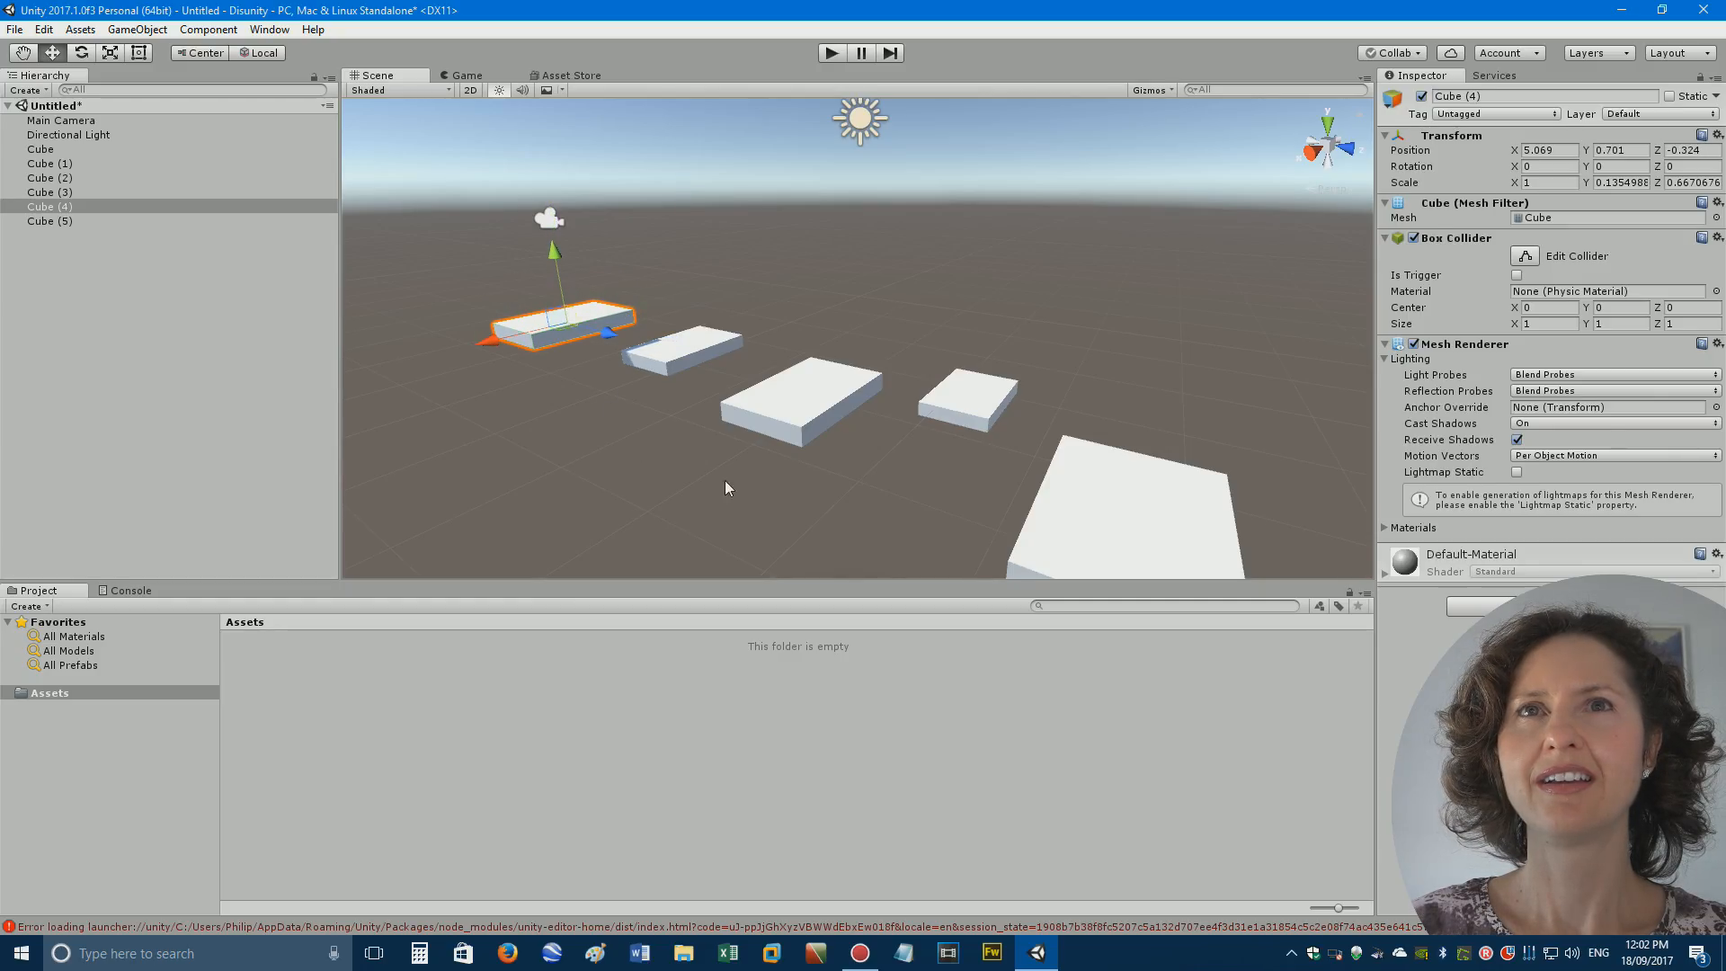
Move Cube (3) off the original to about X 3.19, Y 0.91, Z -0.49, and deselect it.
left_click(985, 389)
left_click_drag(979, 392, 716, 290)
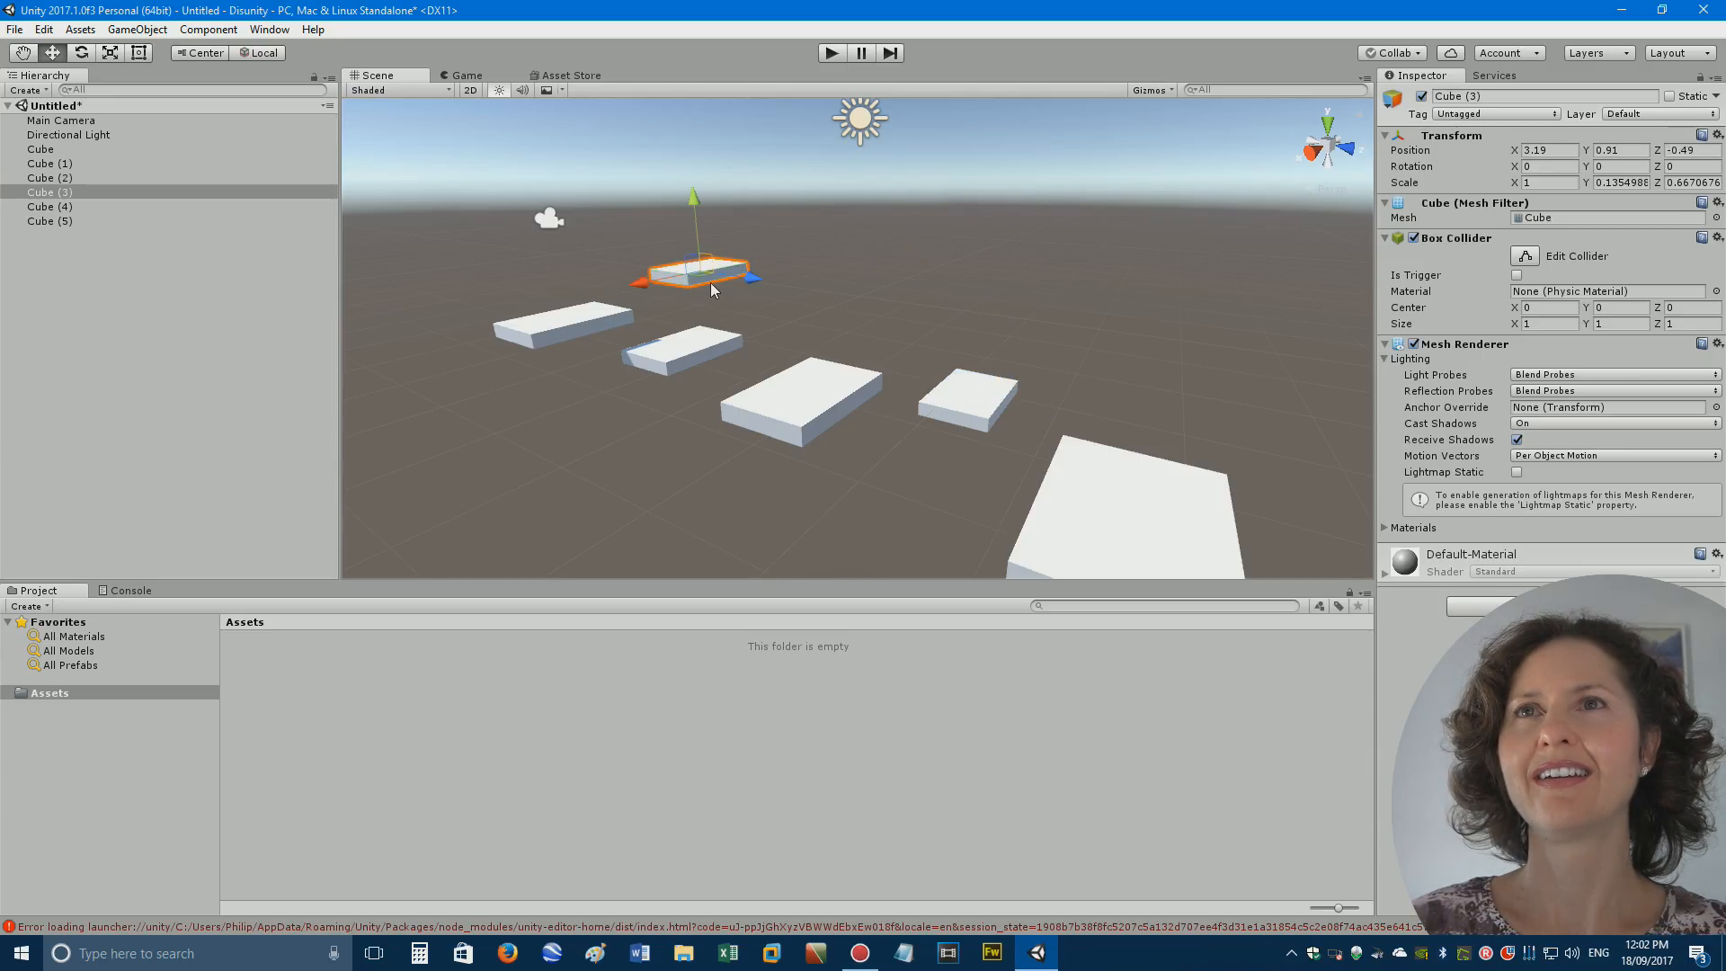
left_click(773, 308)
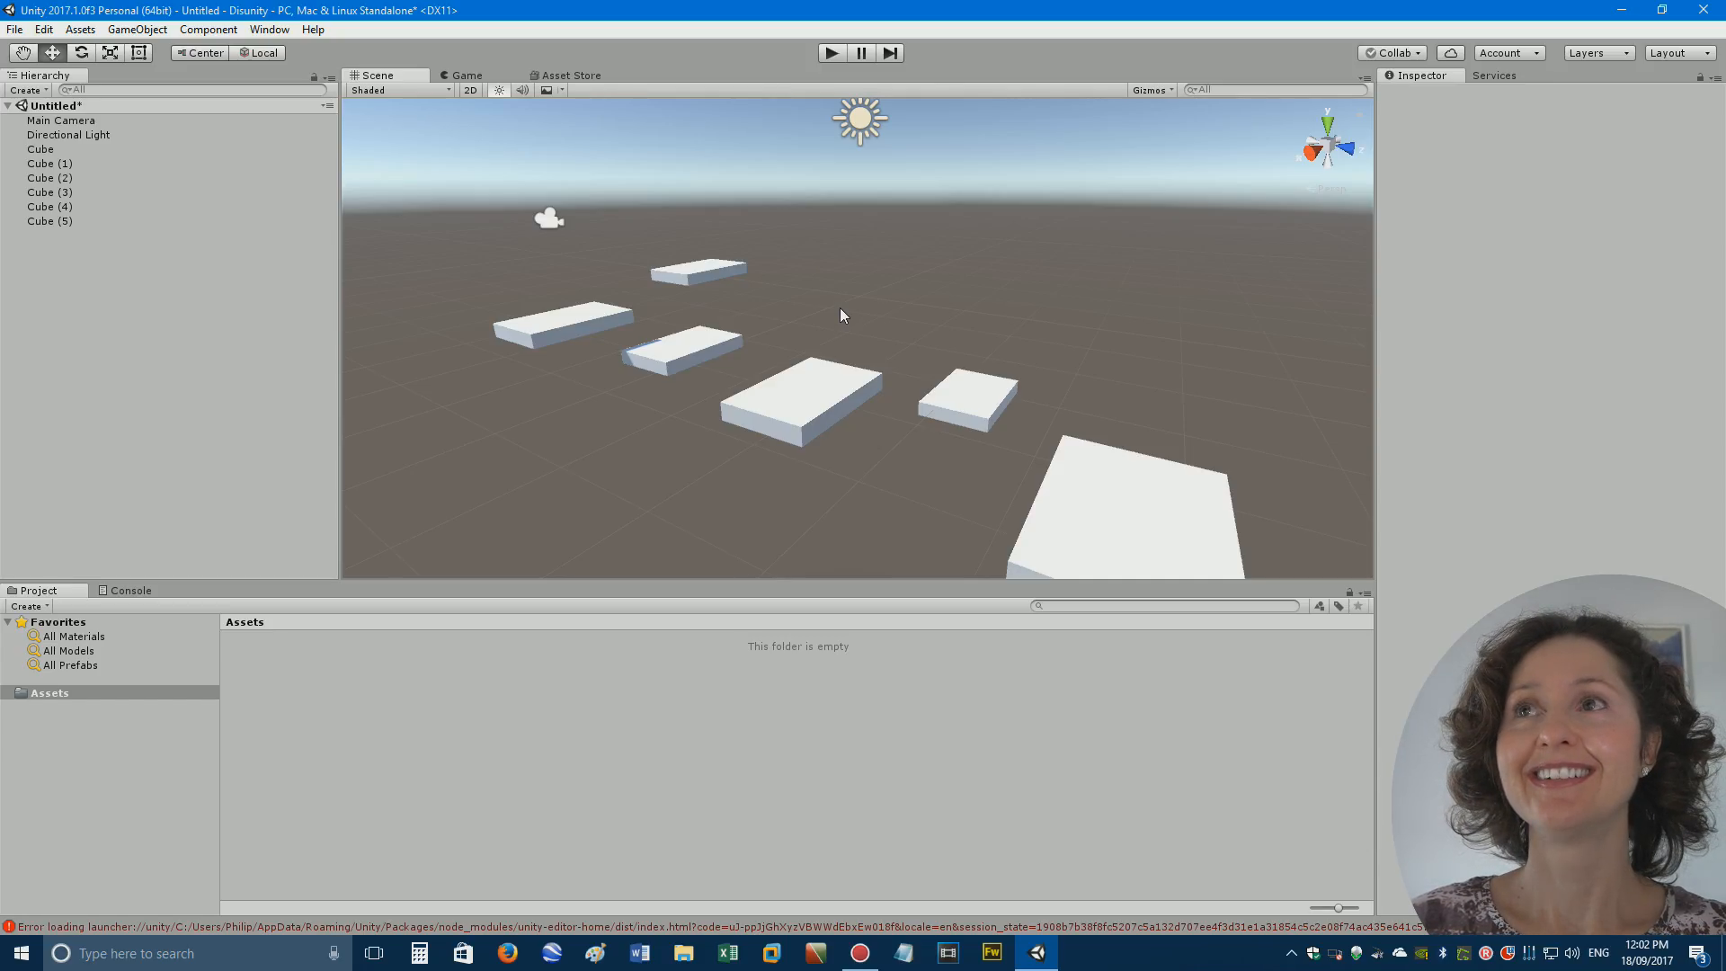
Paste another copy and move it to about X 3.19, Y 1.26, Z 1.52, beside the farthest platform.
key("ctrl+v")
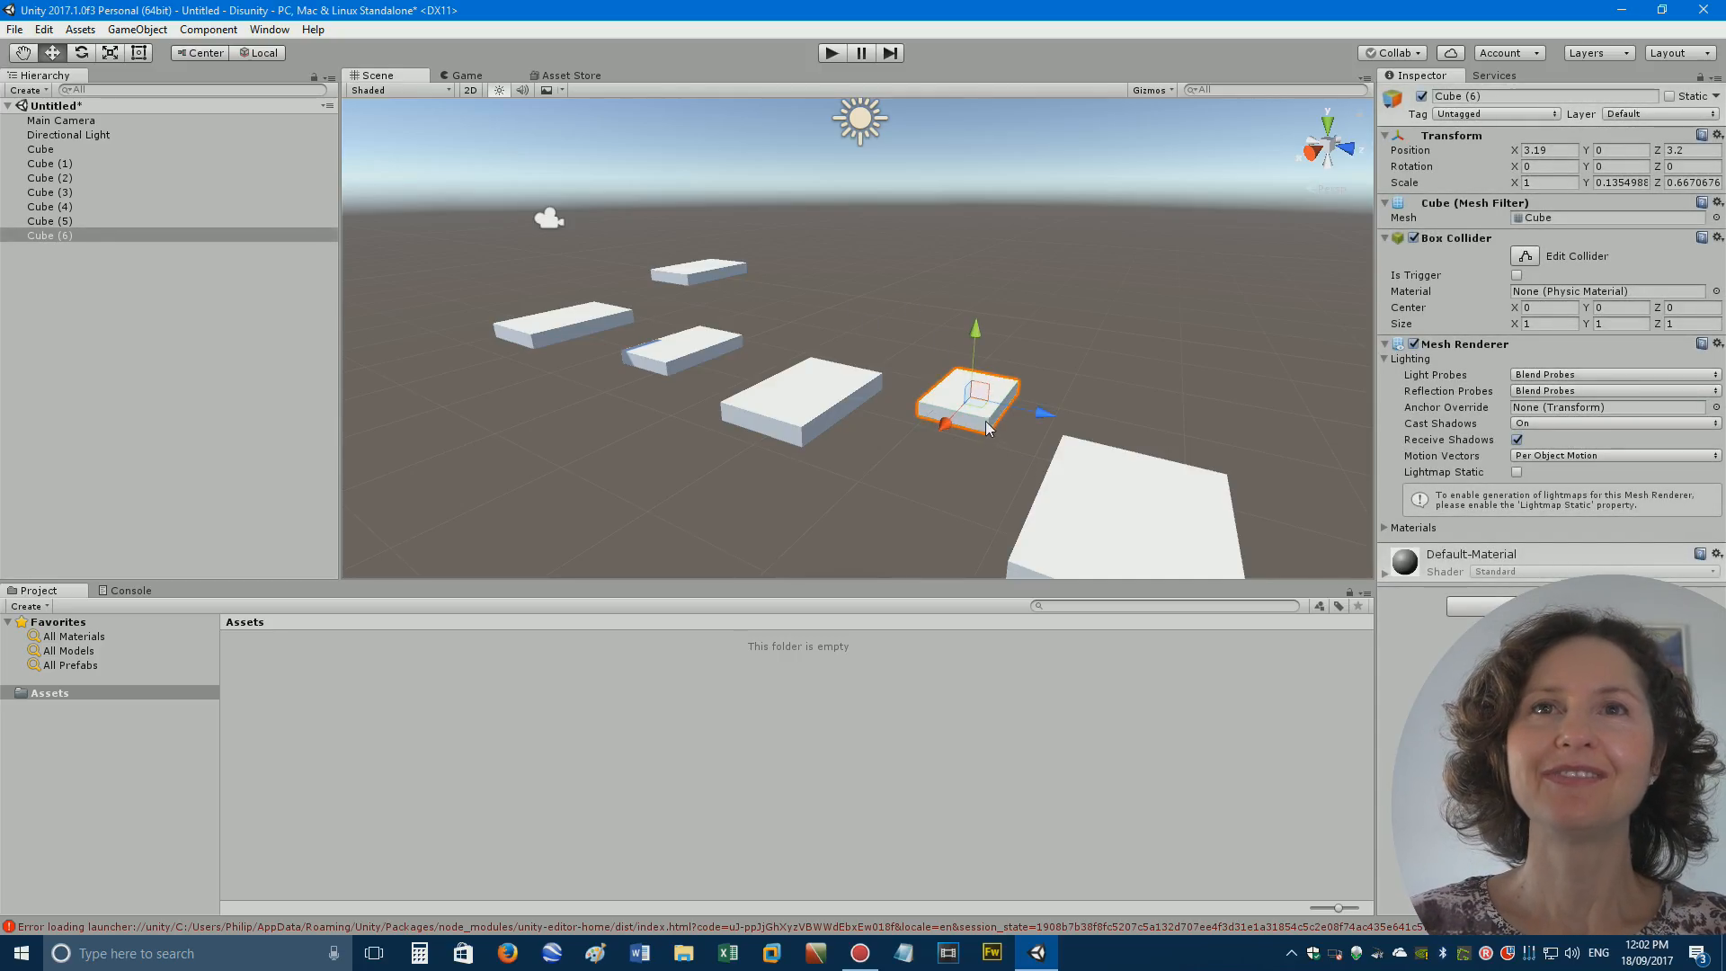
left_click_drag(986, 427, 812, 255)
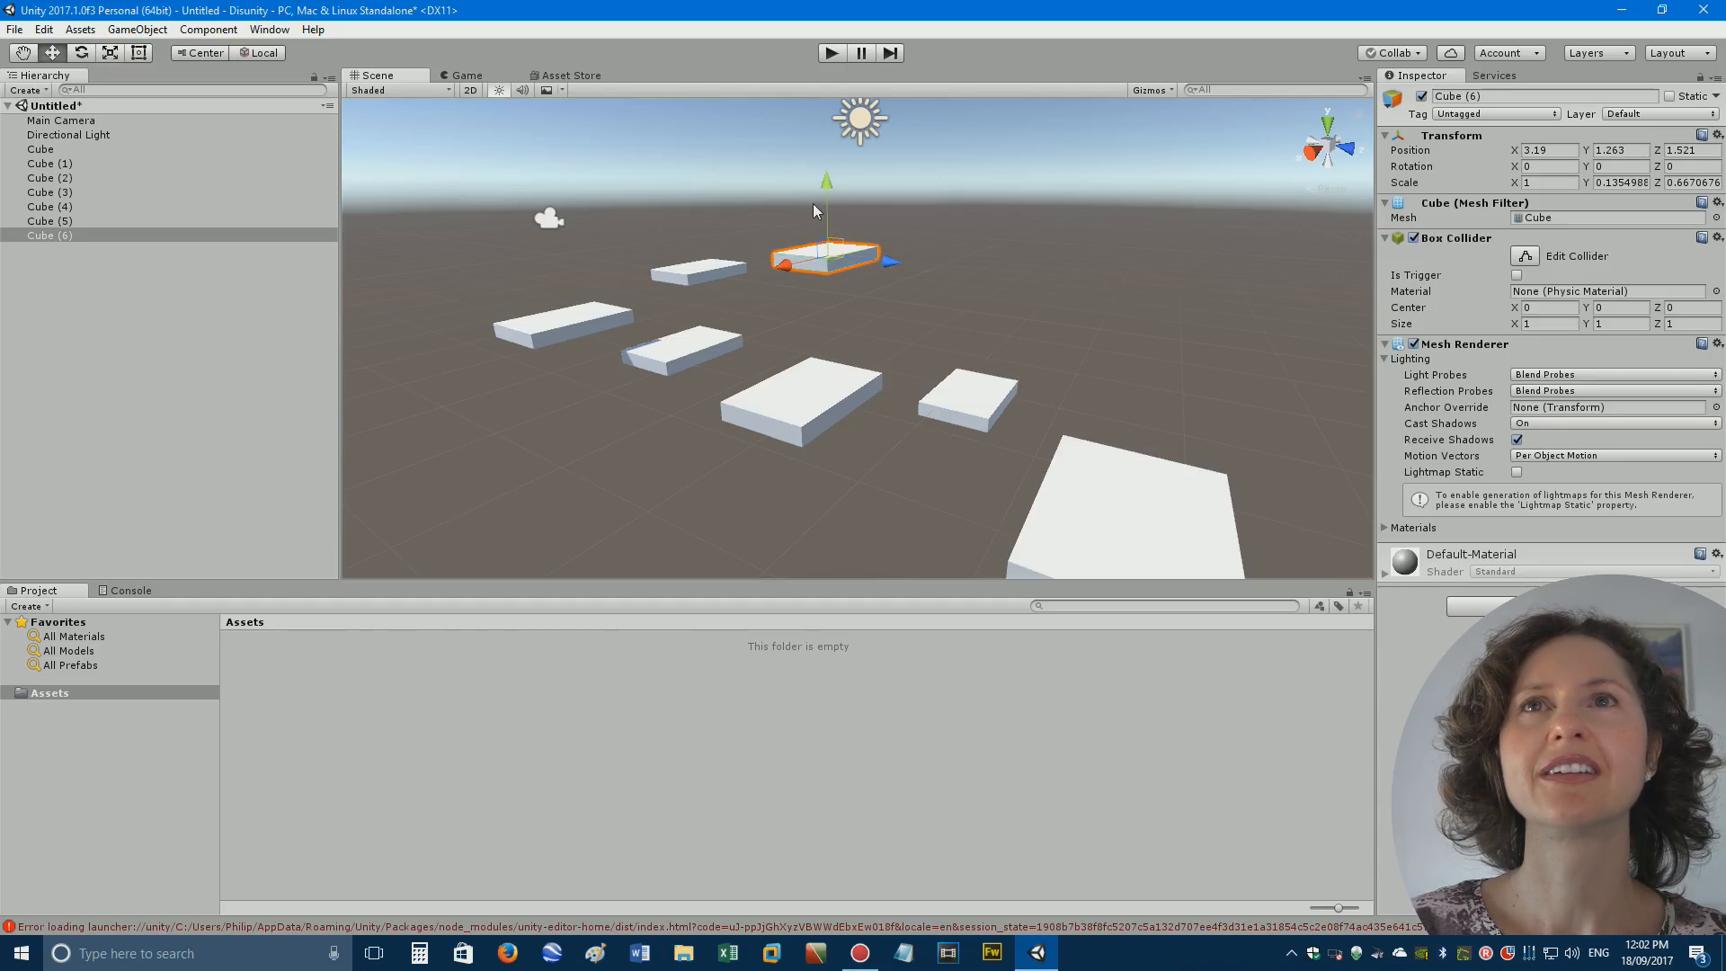
Enlarge Cube (6) with the Scale tool into a big block of about X 2.27, Y 0.72, Z 1.66.
left_click(110, 52)
left_click_drag(826, 179, 618, 917)
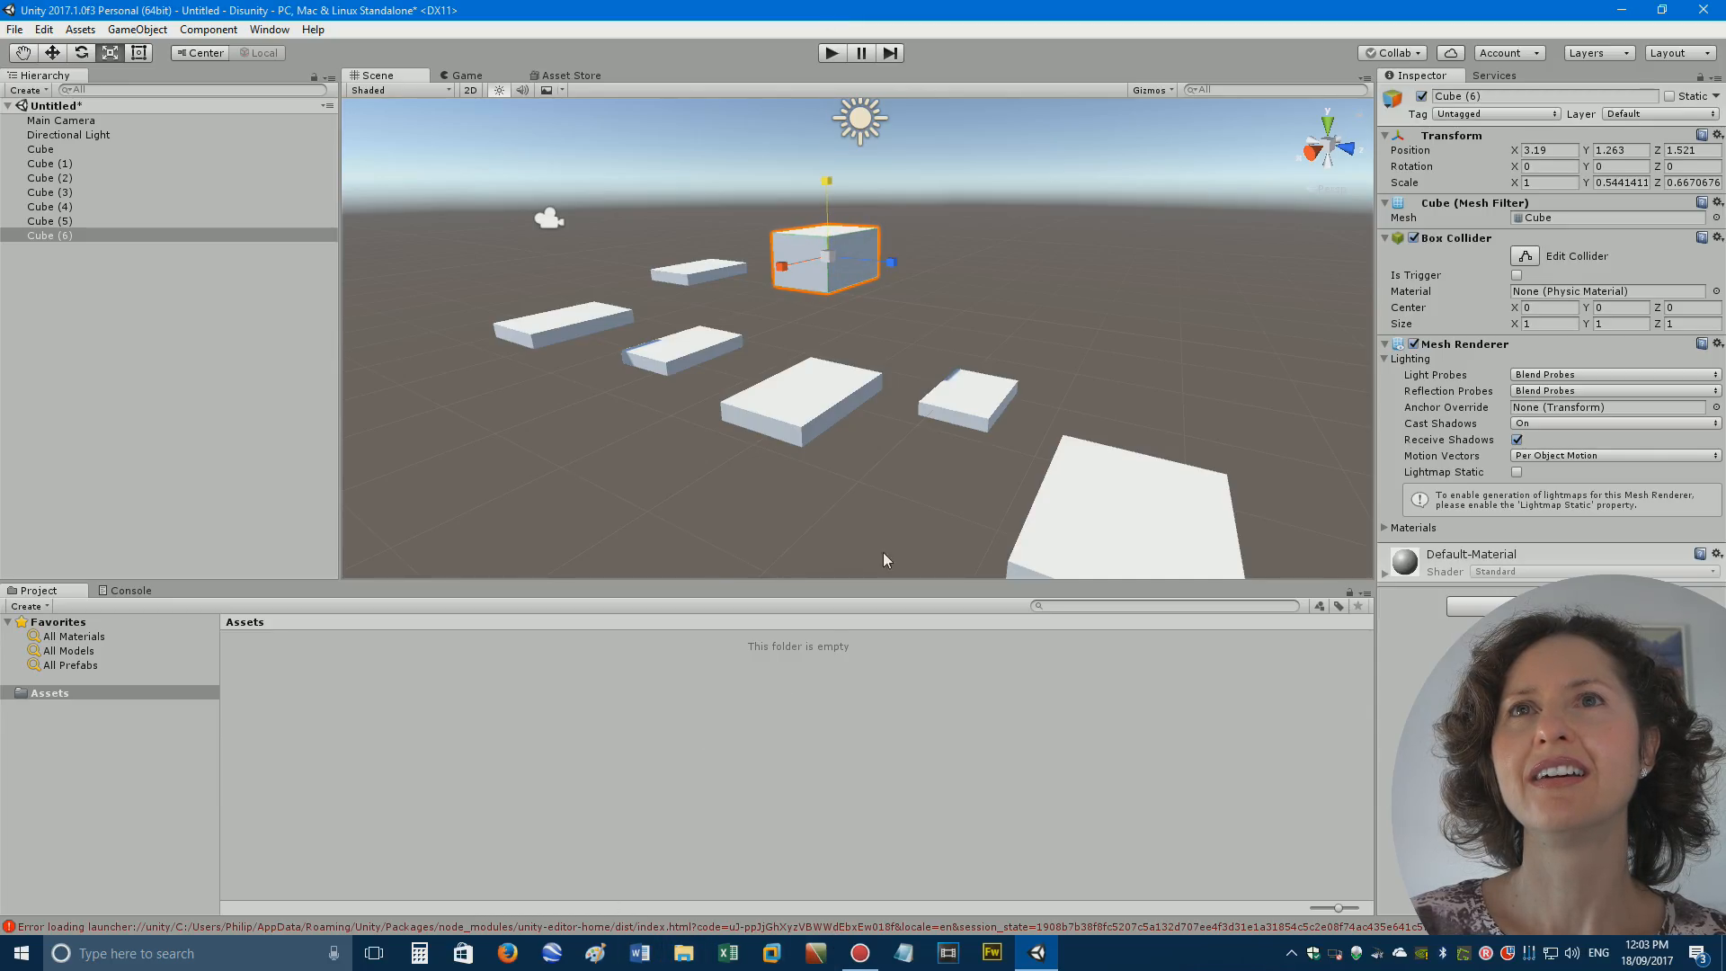
left_click_drag(827, 261, 832, 233)
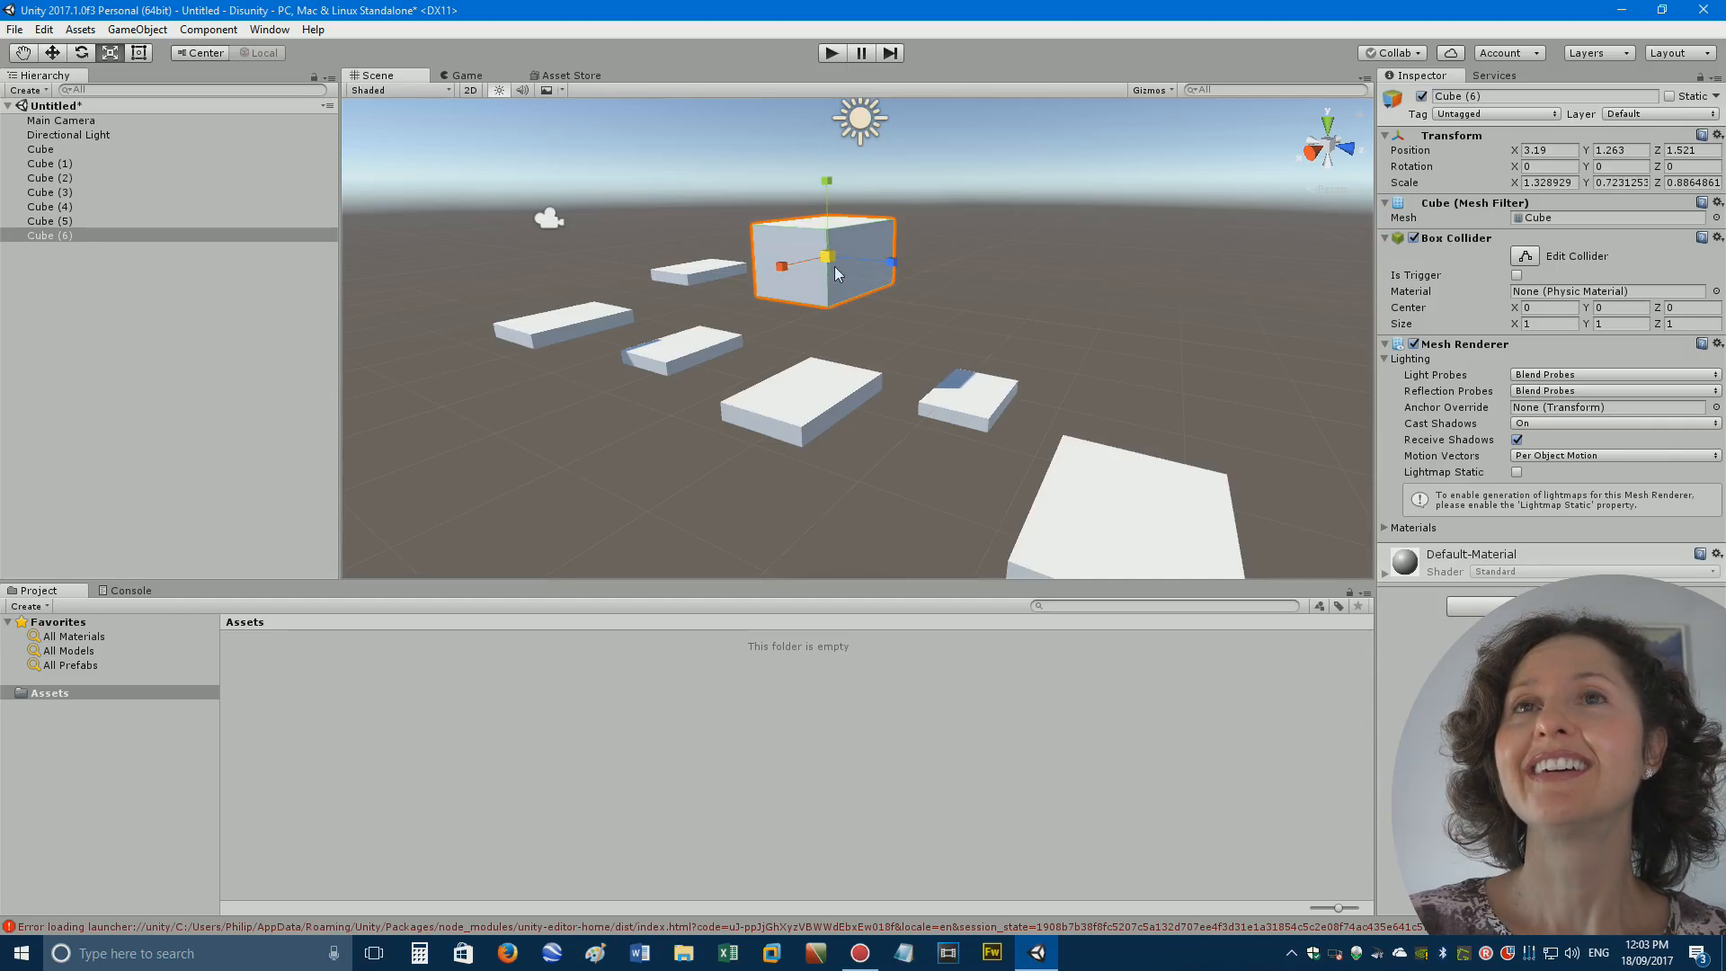
left_click(848, 317)
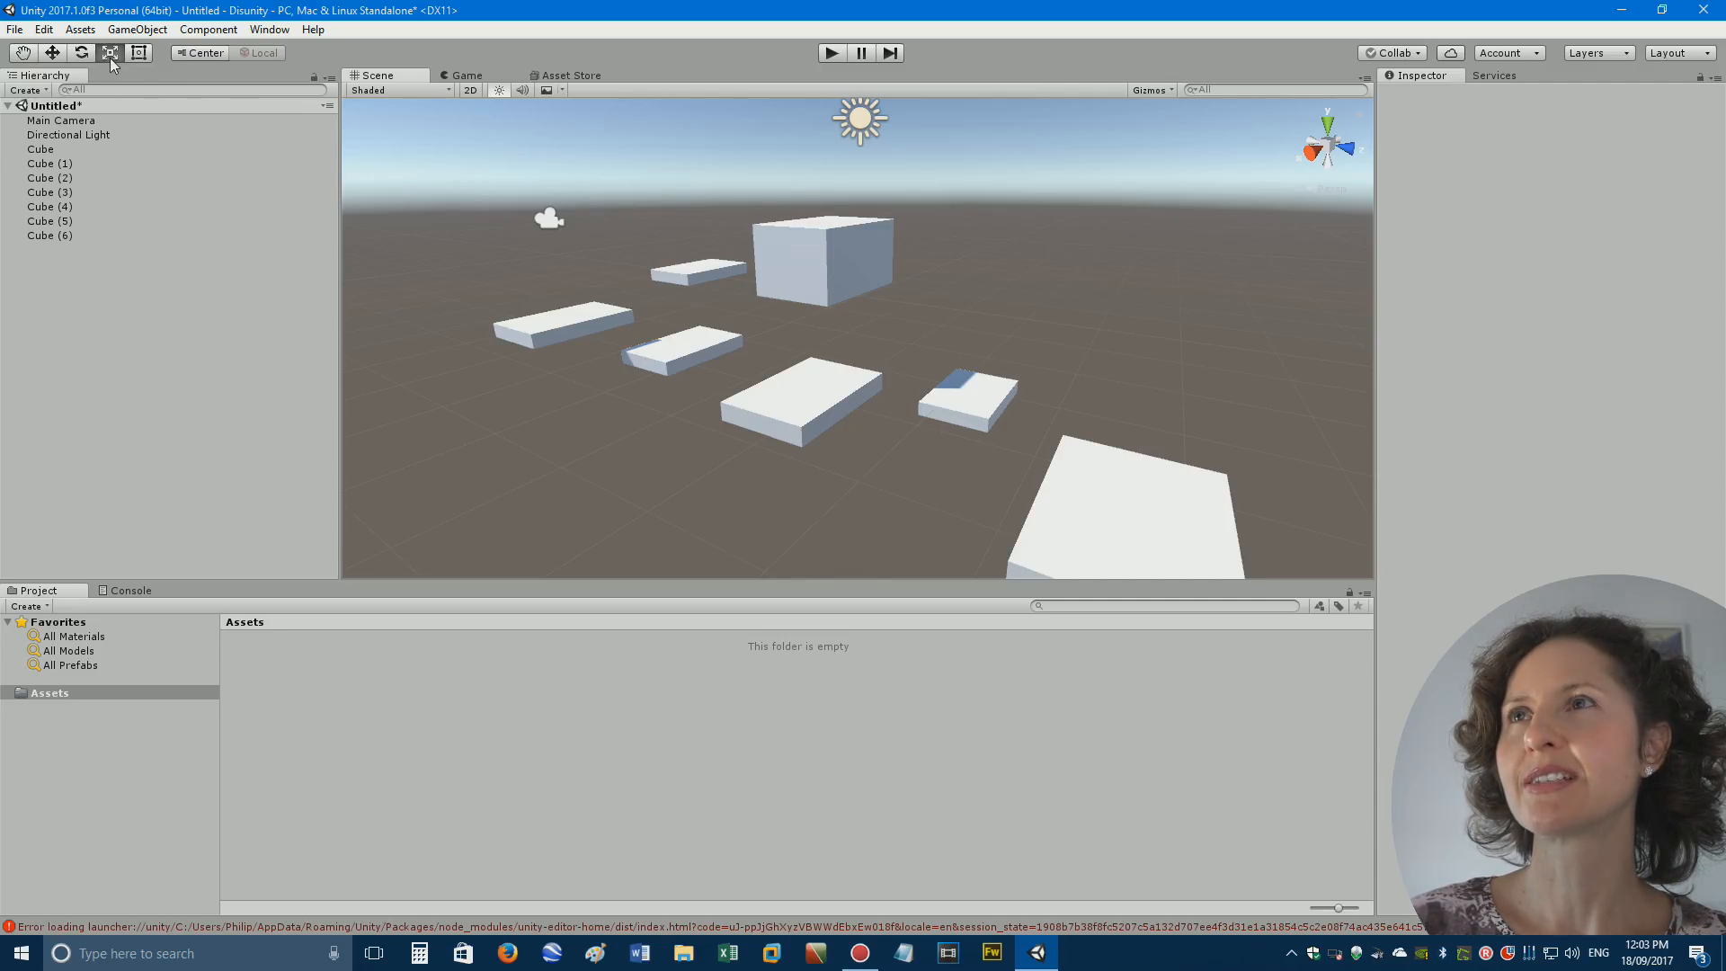
left_click(846, 252)
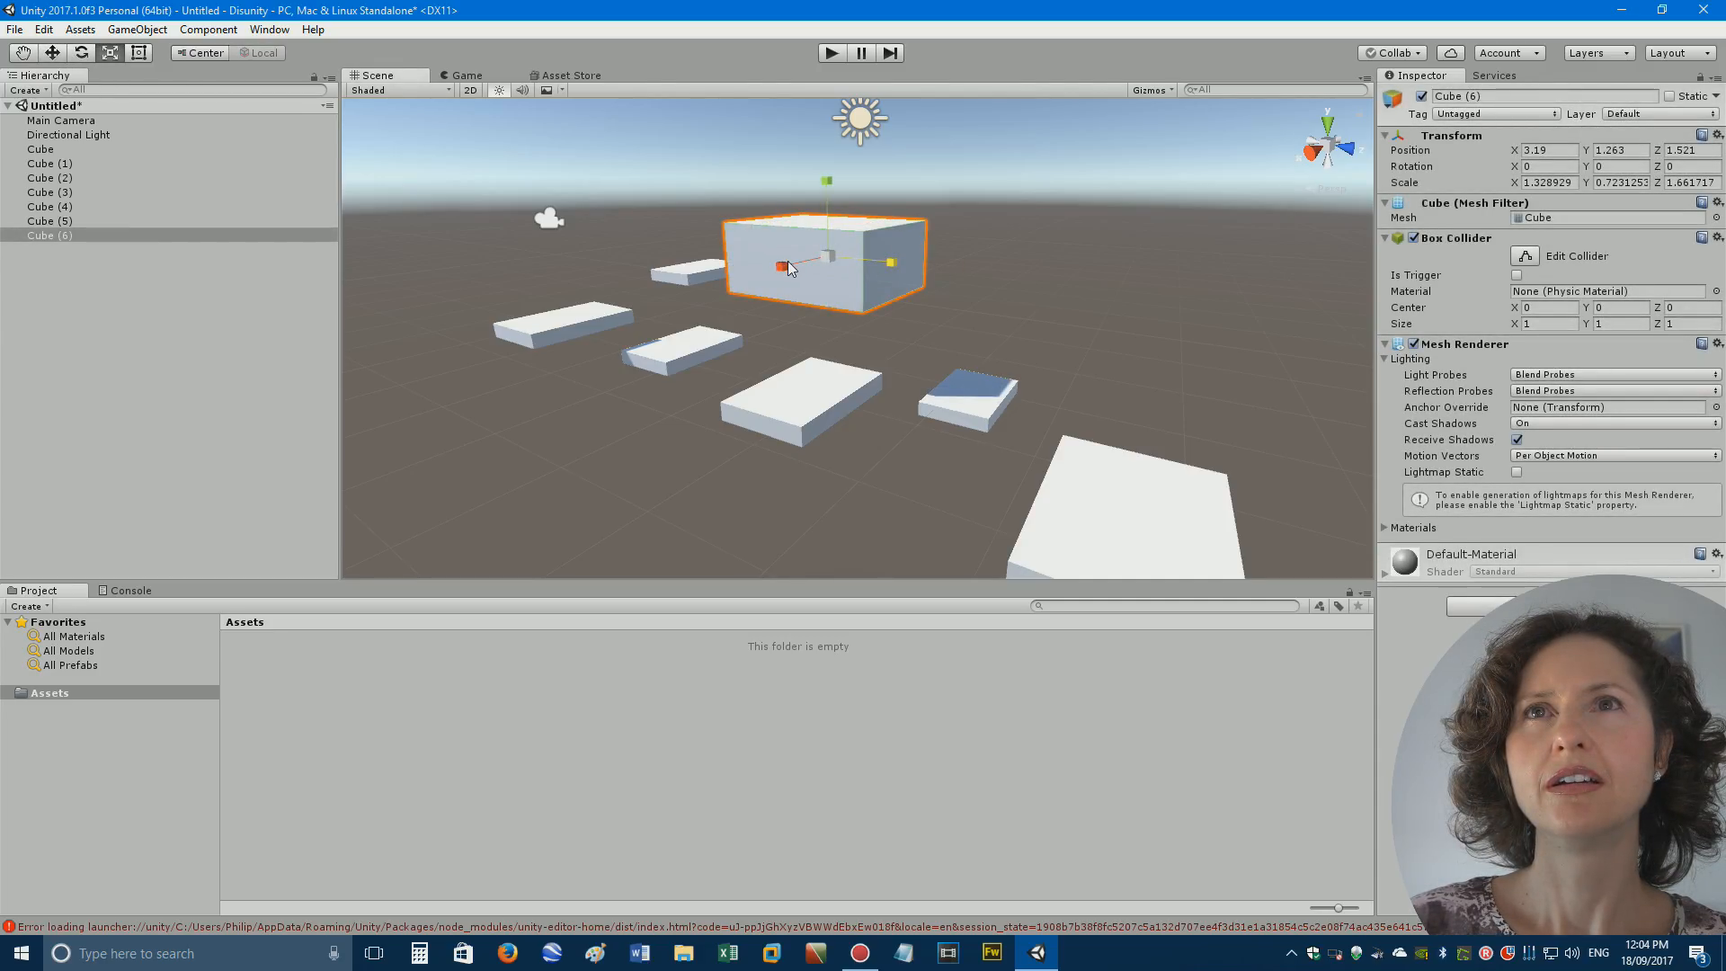
left_click_drag(788, 262, 766, 285)
Move the big block back behind the platforms to about Y 0.88, Z 0.1, and deselect it.
key("w")
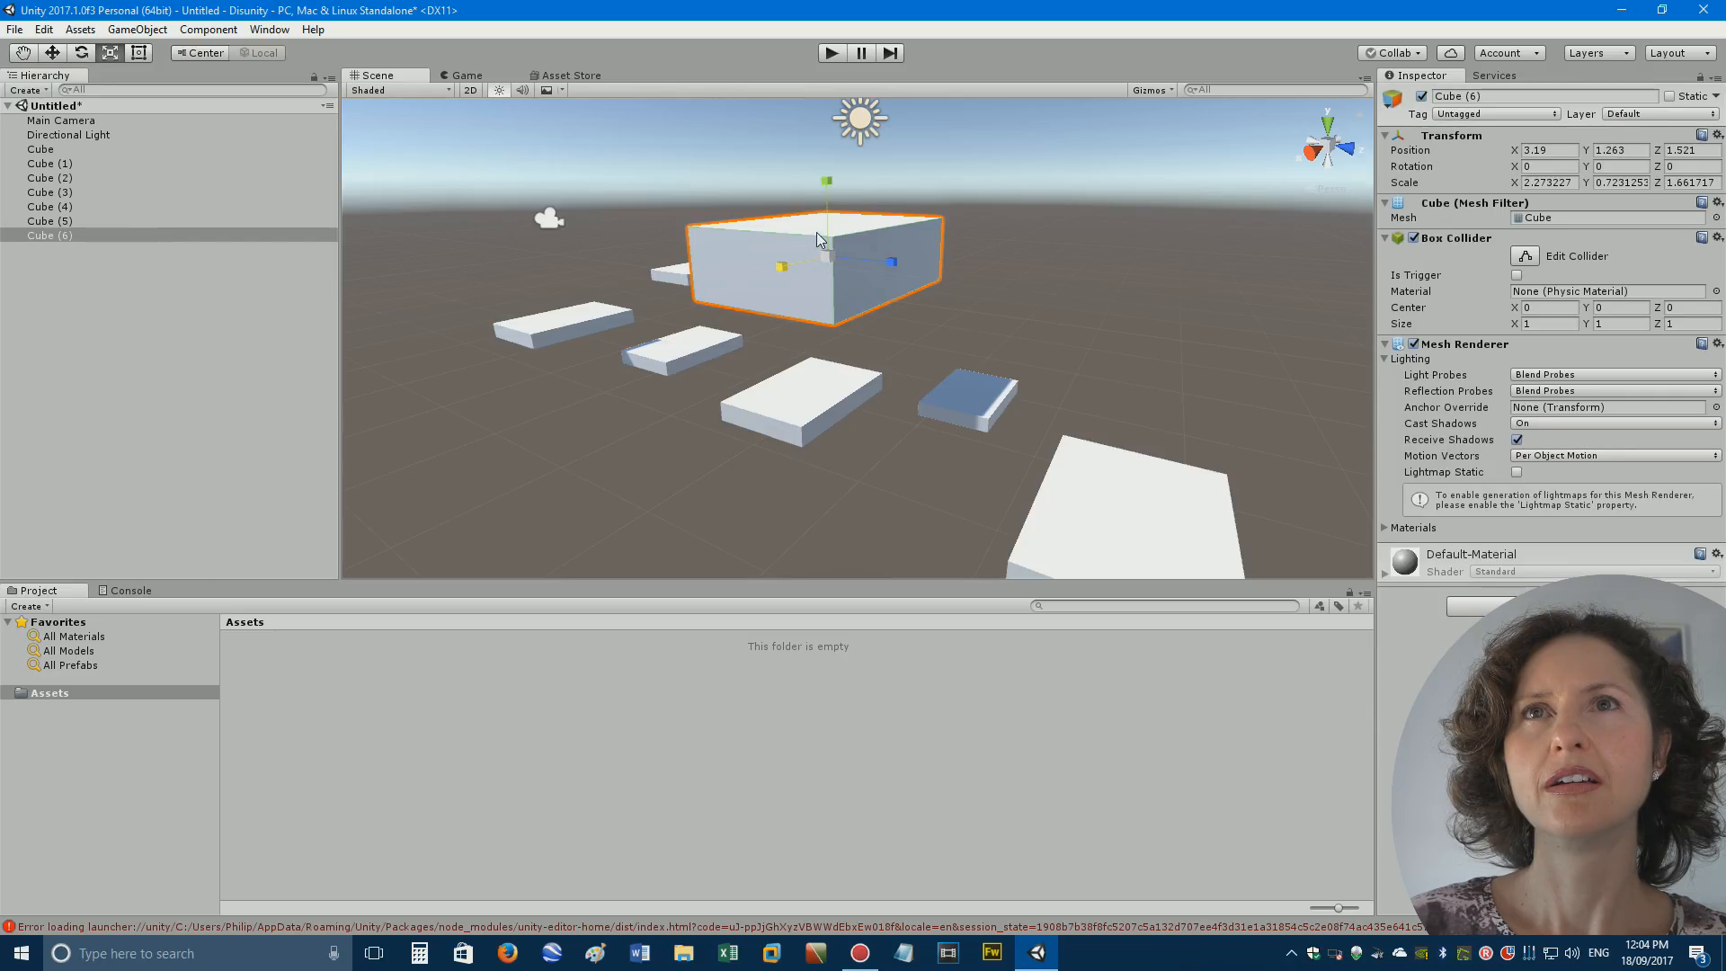
left_click_drag(817, 231, 890, 235)
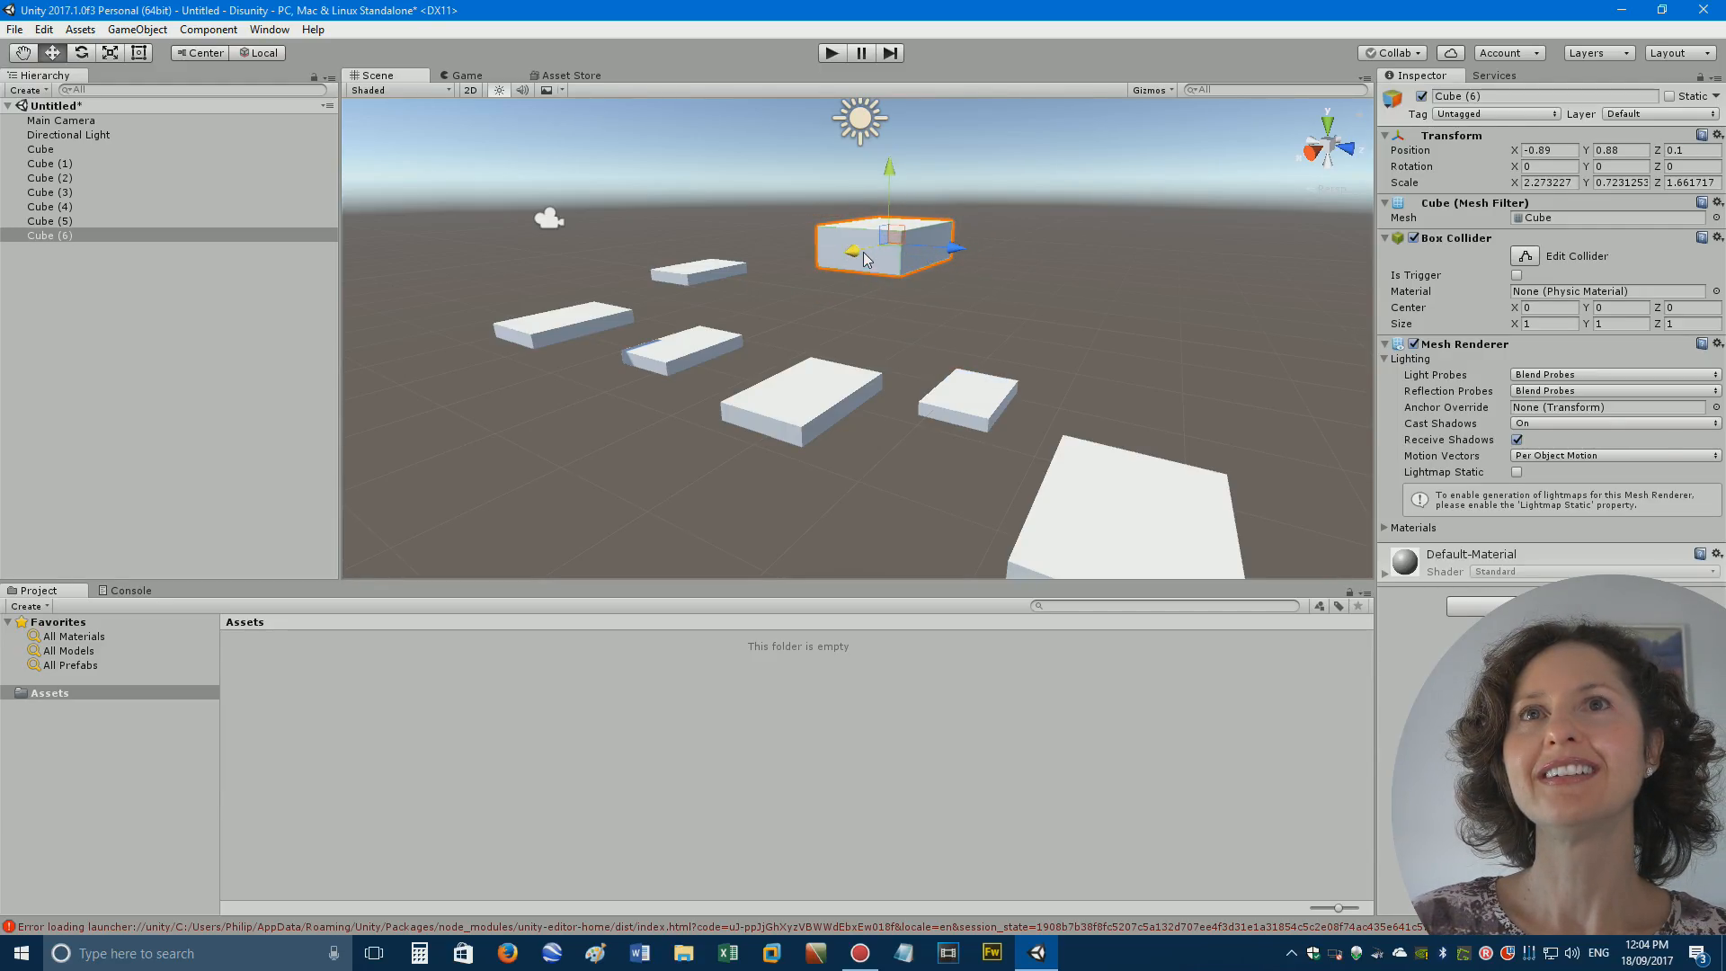
left_click_drag(866, 260, 818, 274)
left_click(946, 333)
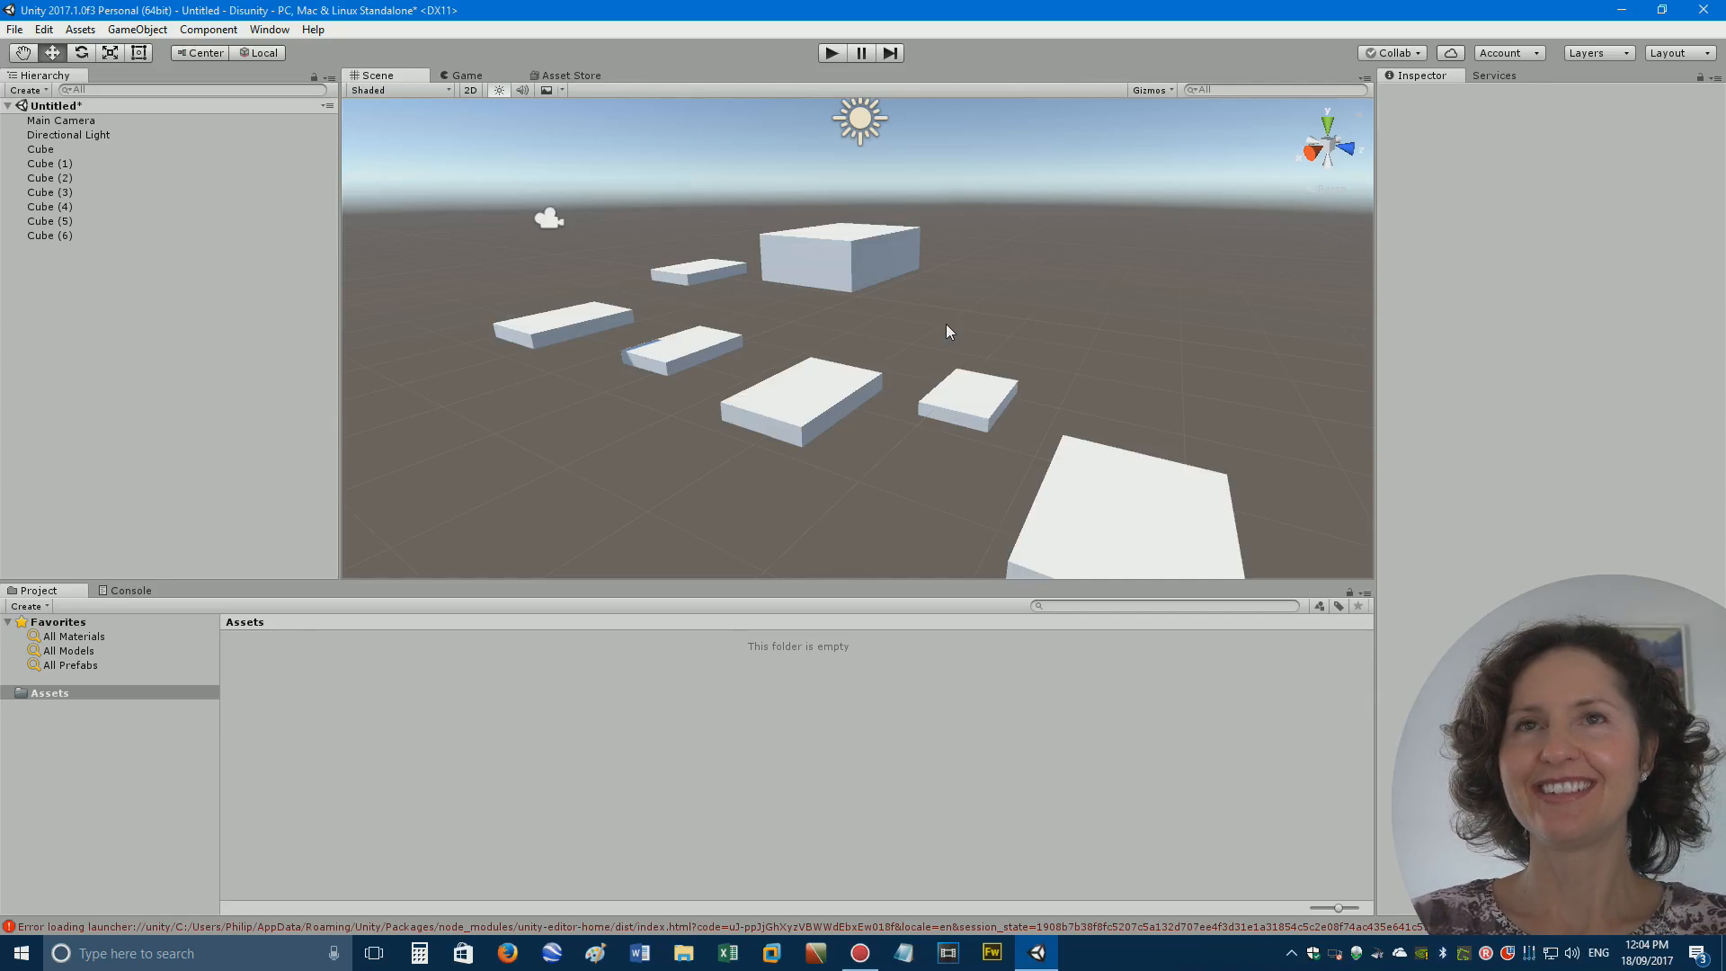
right_click_drag(1061, 263, 977, 254)
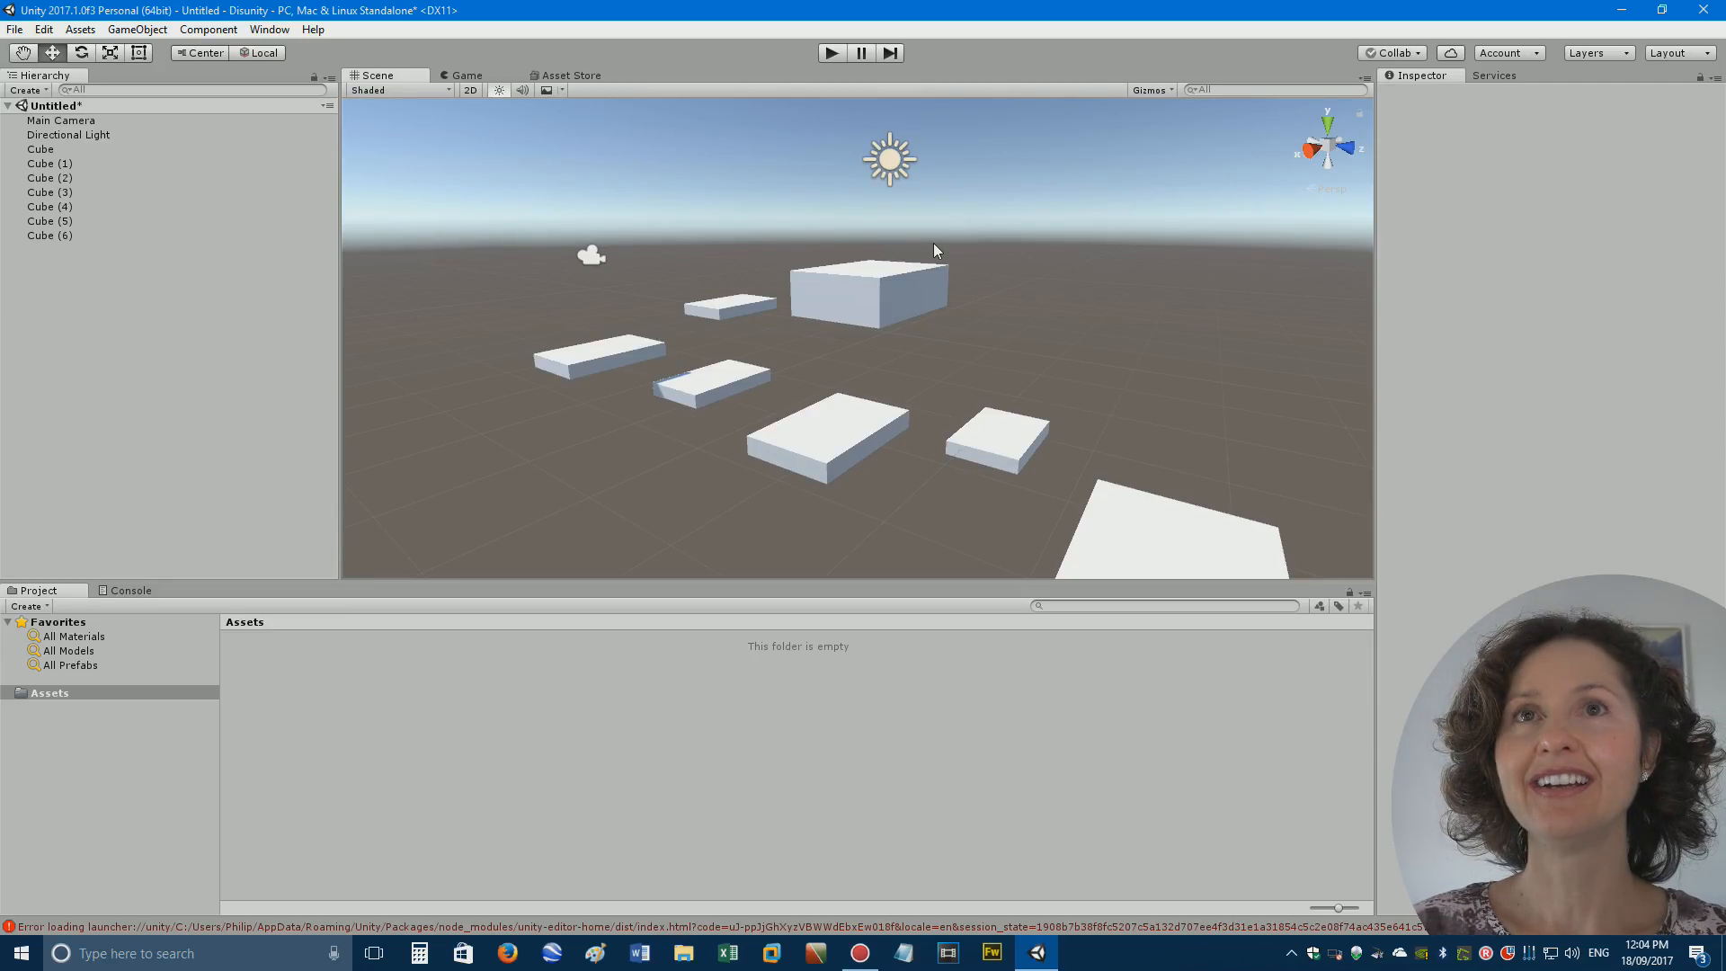
right_click_drag(847, 310, 922, 312)
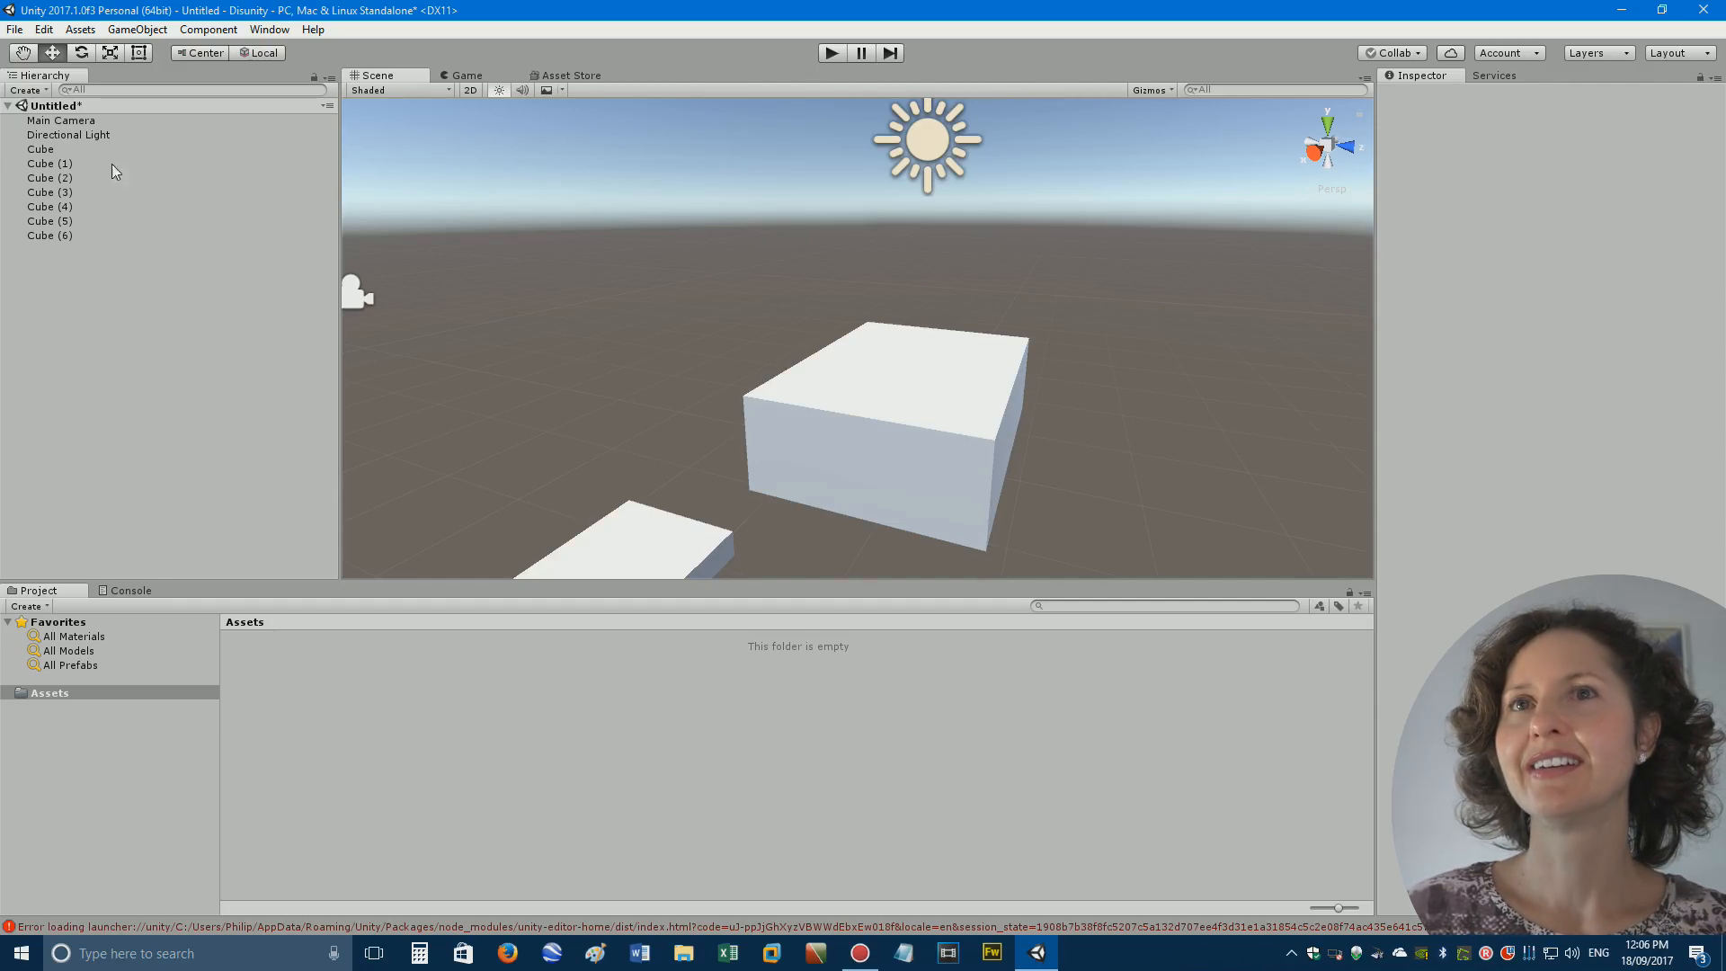
Duplicate the big block, raise the copy above it to about Y 2.61, and flatten the copy into a thin slab.
left_click(922, 378)
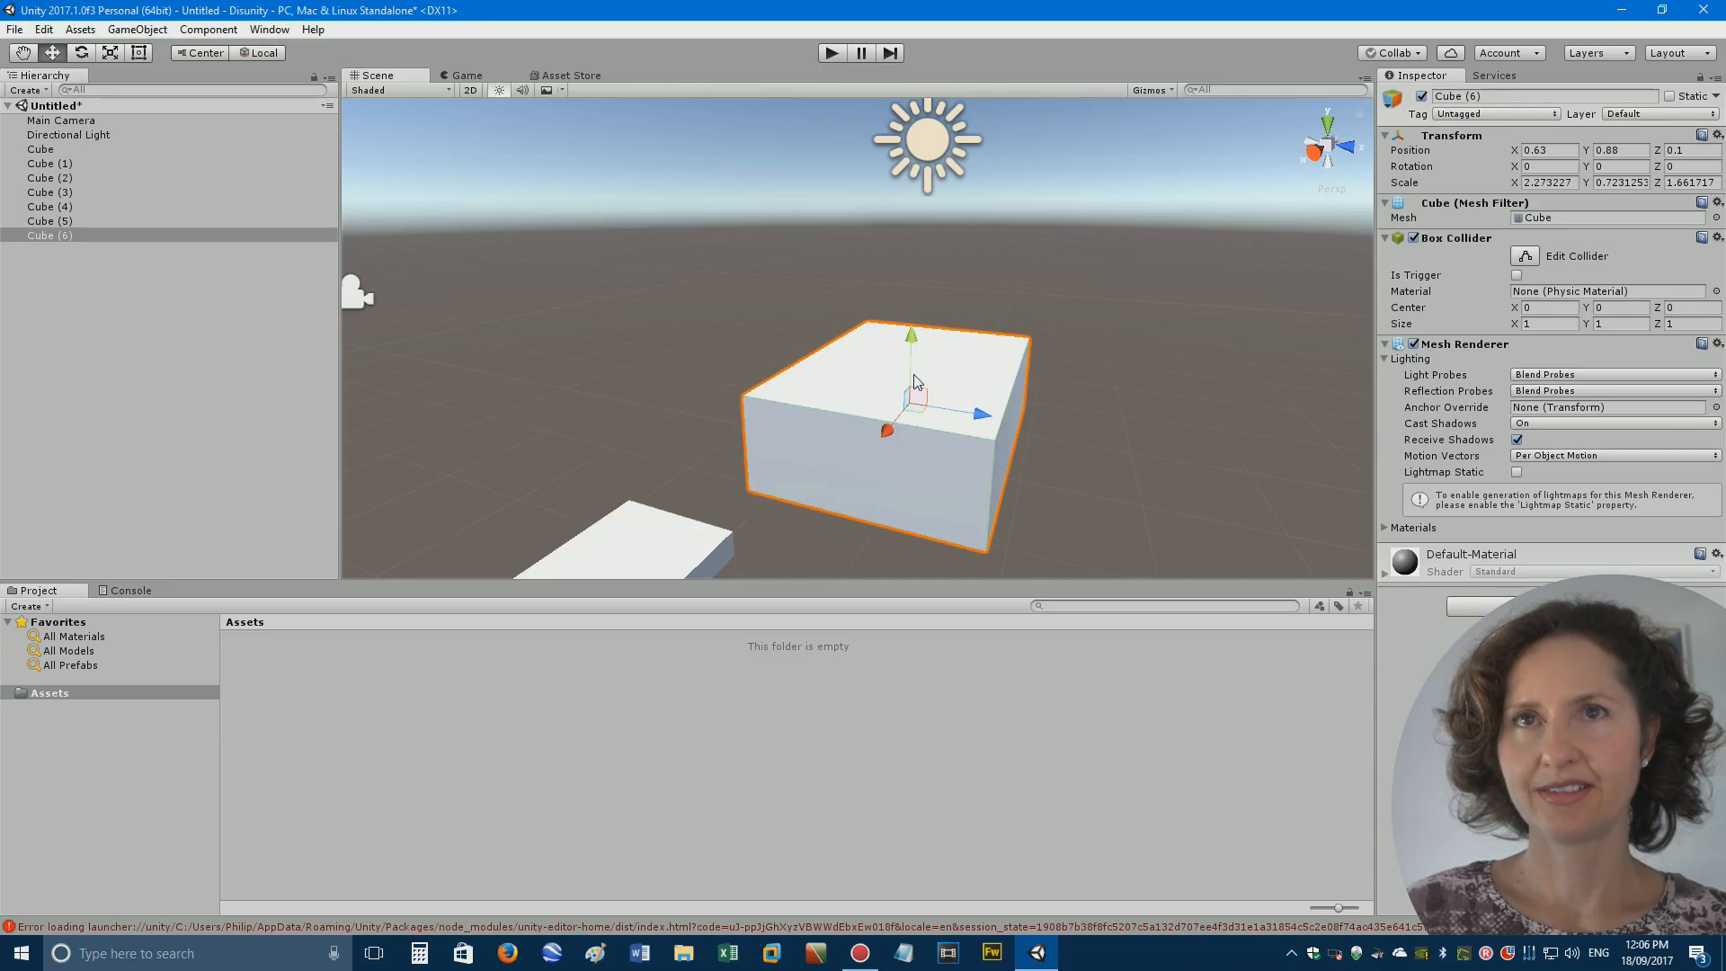
key("ctrl+d")
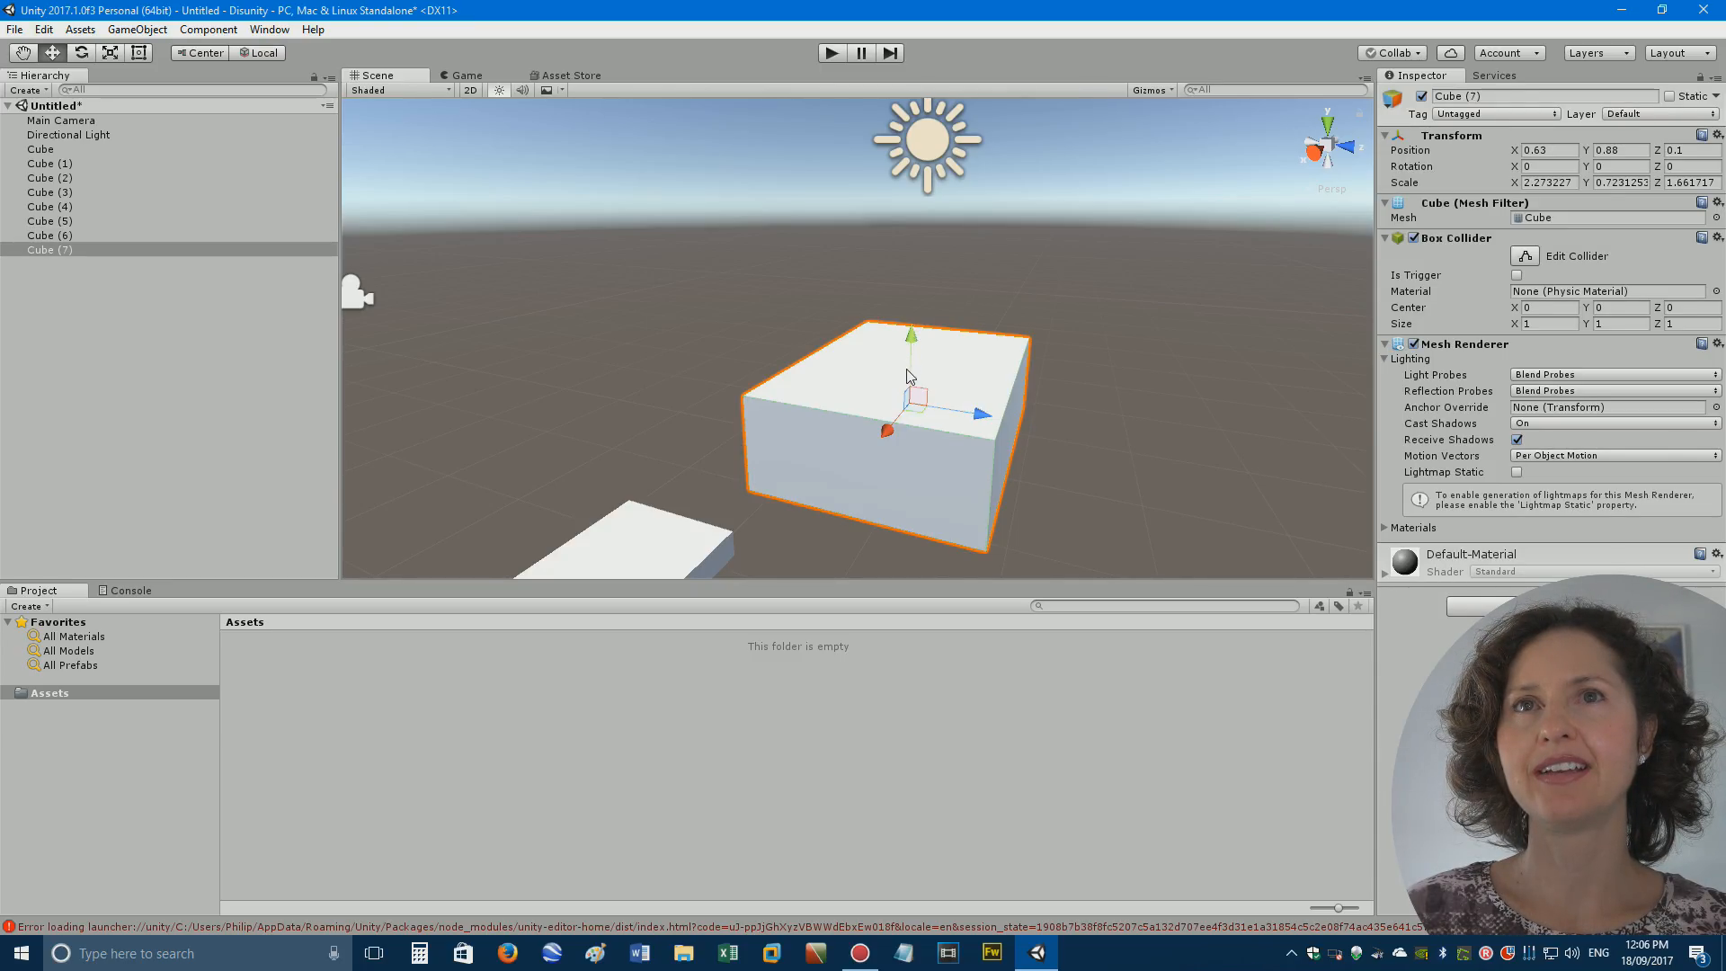
left_click_drag(912, 338, 919, 164)
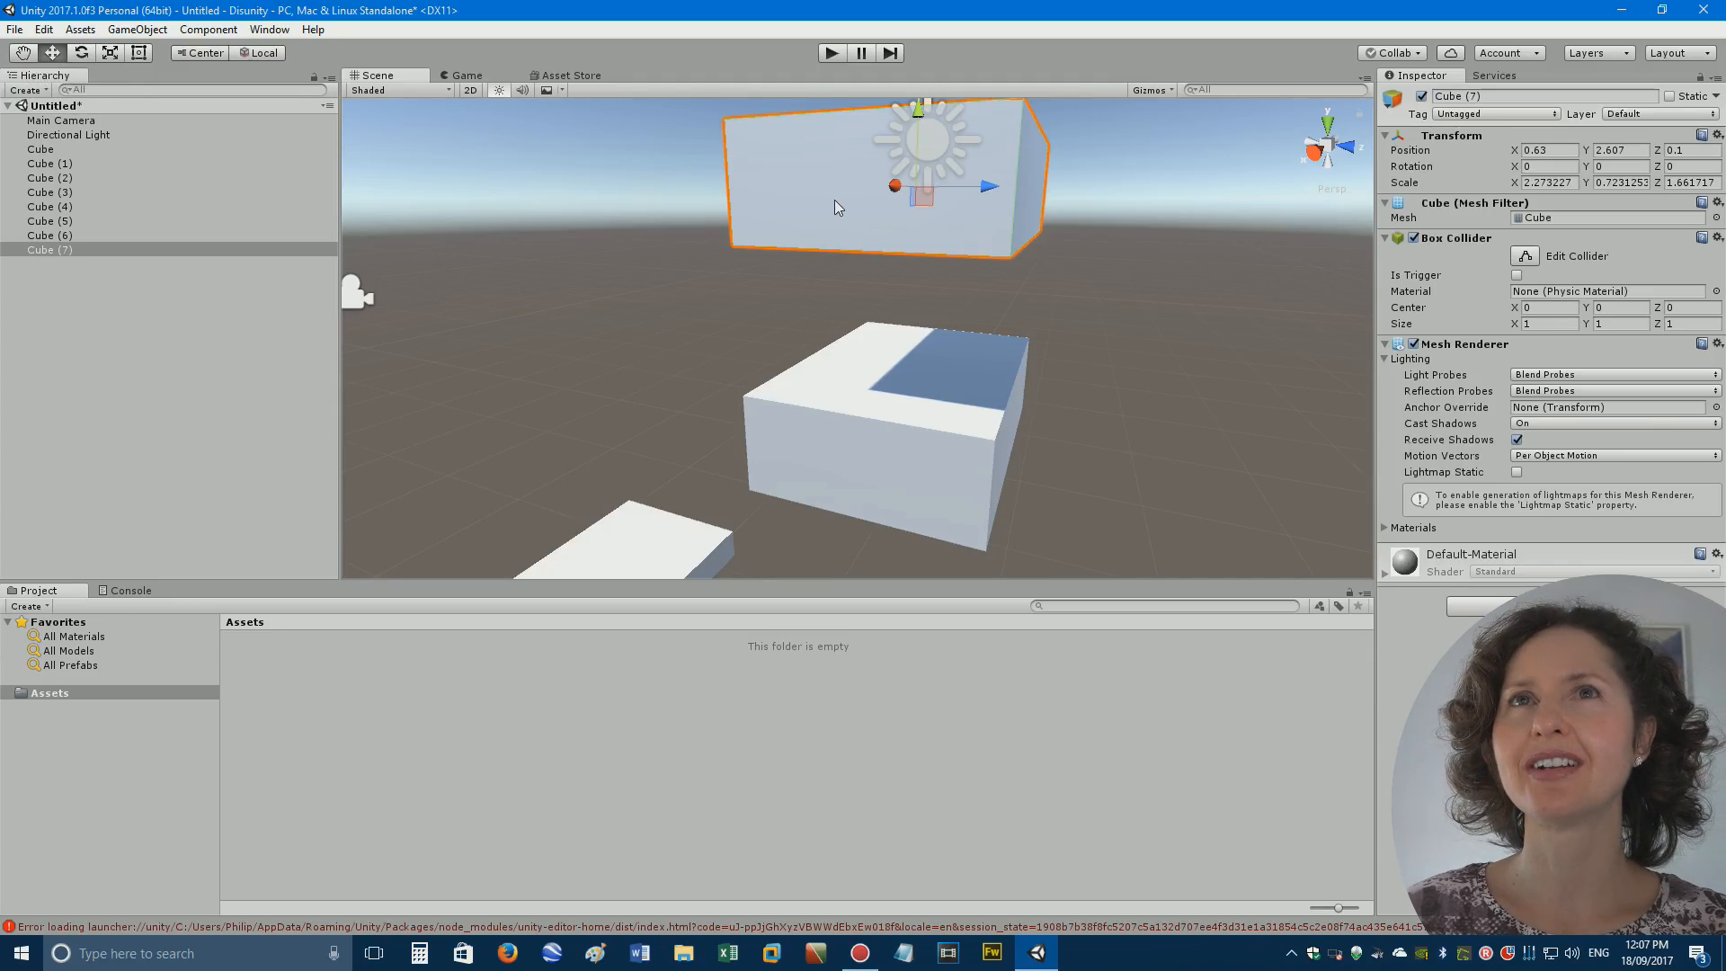
key("r")
left_click_drag(918, 108, 909, 180)
left_click(708, 248)
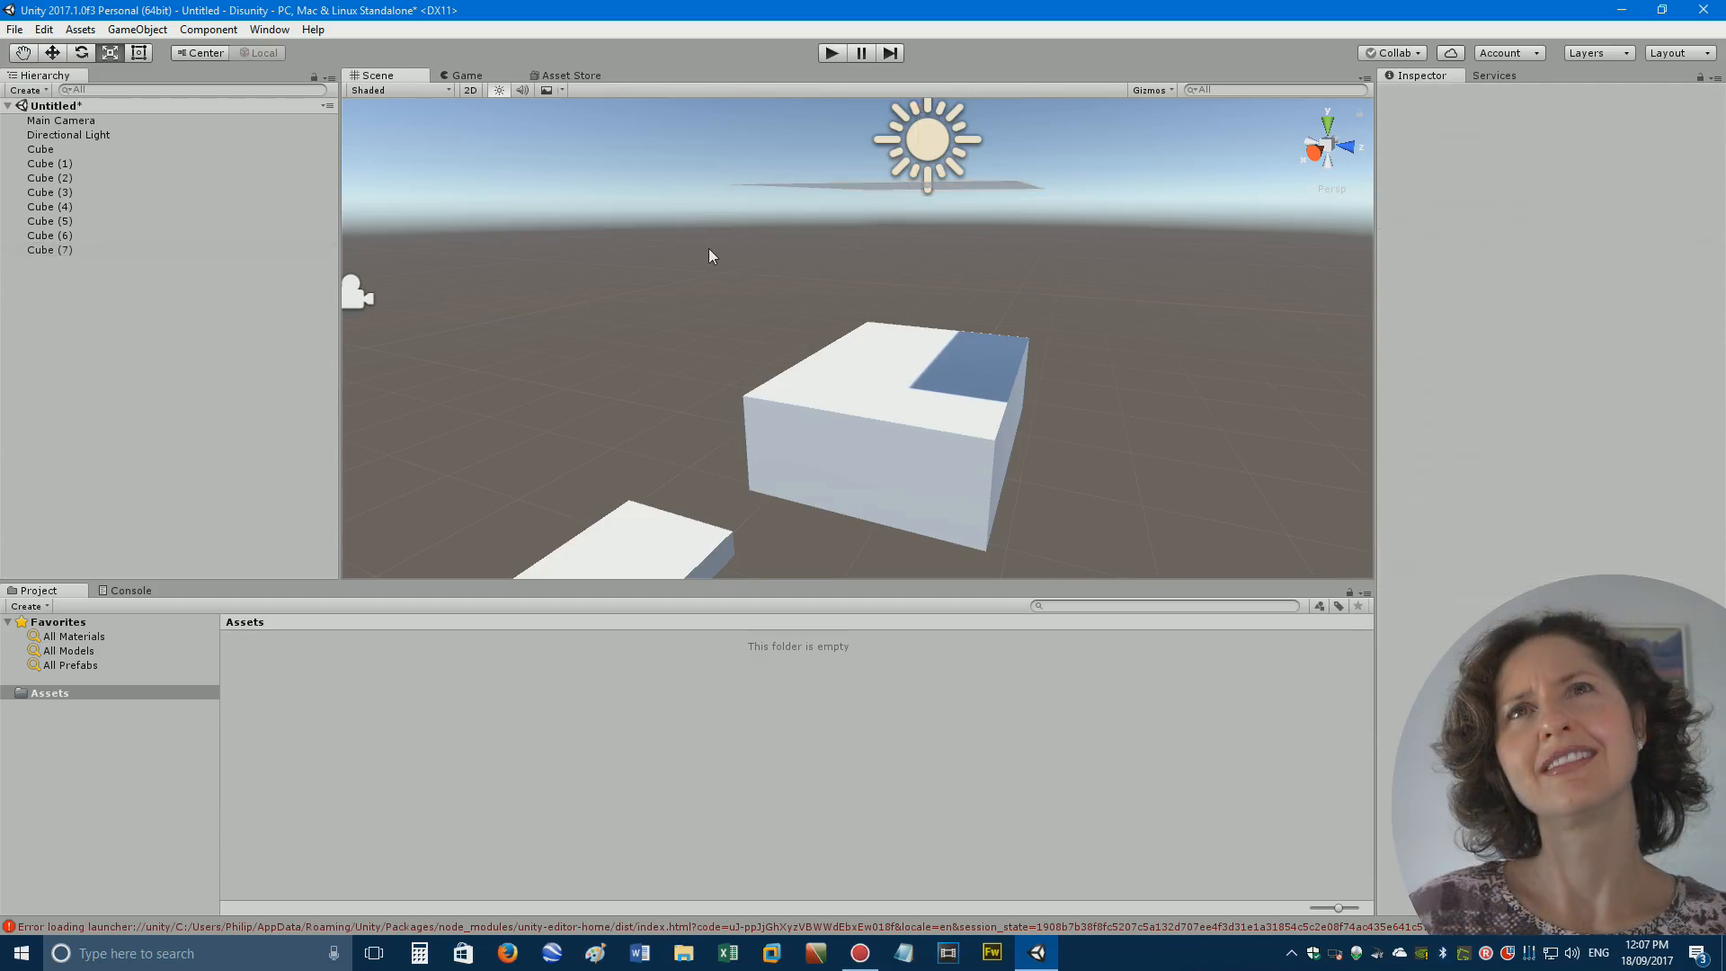
Reposition the Directional Light above the slab at about X -0.67, Y 3.9, Z 0.85.
right_click_drag(716, 239, 775, 242)
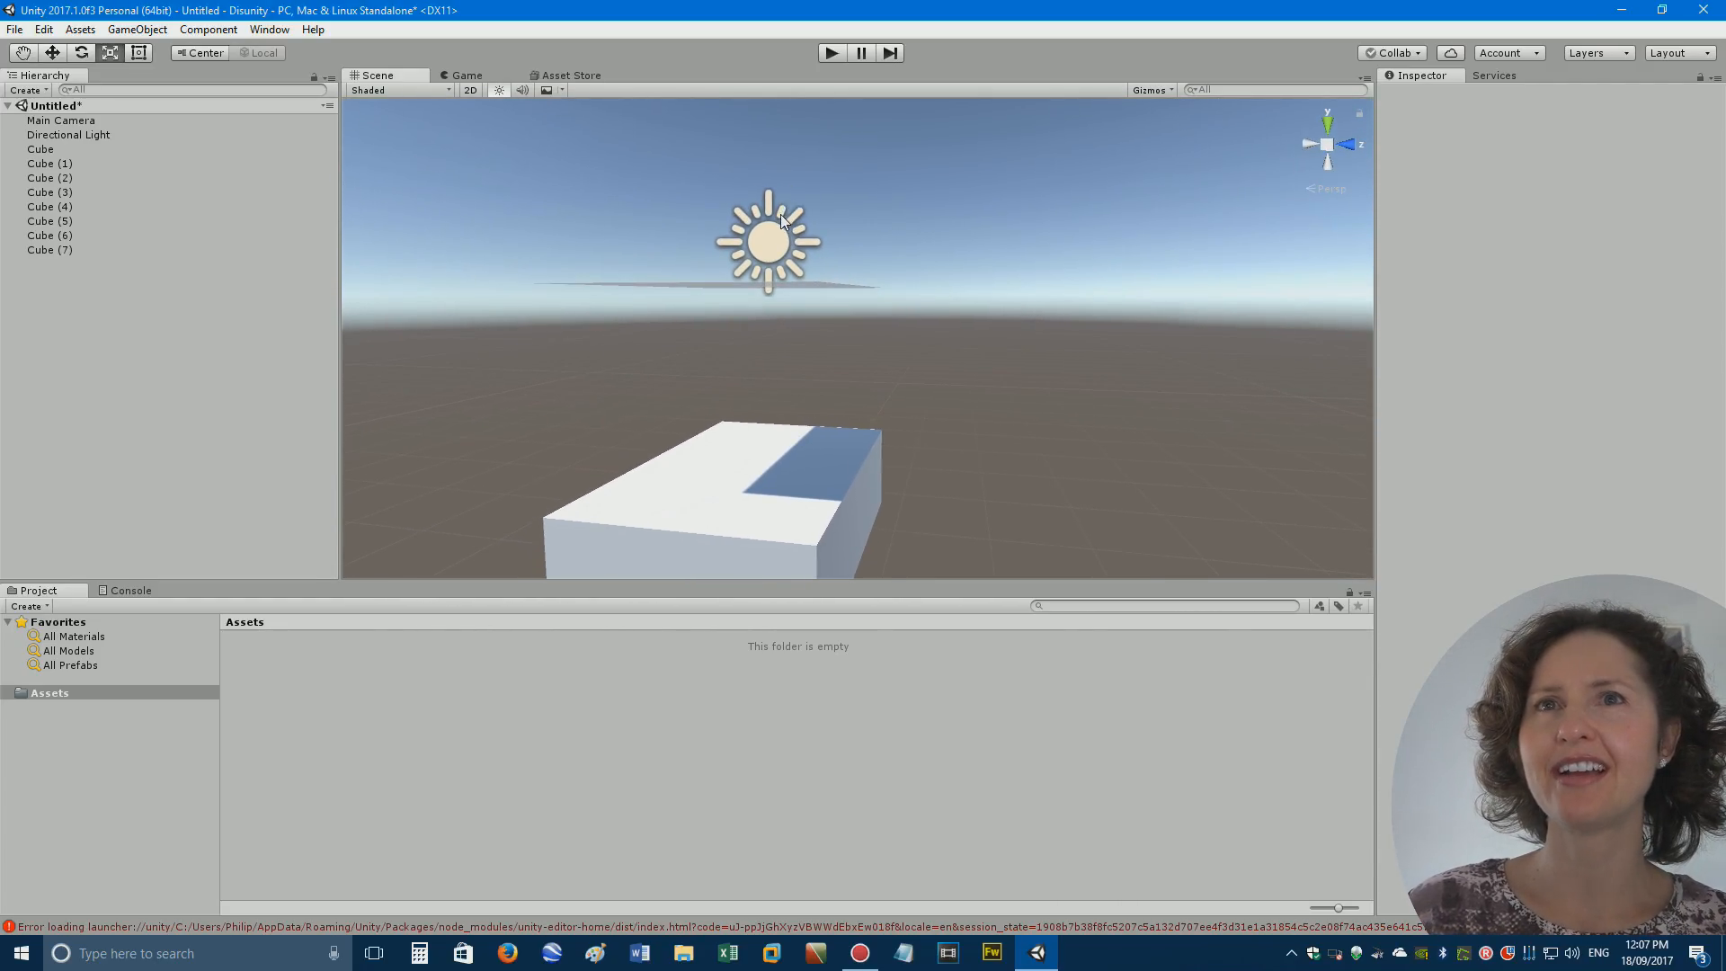
left_click(775, 242)
left_click_drag(769, 244, 776, 240)
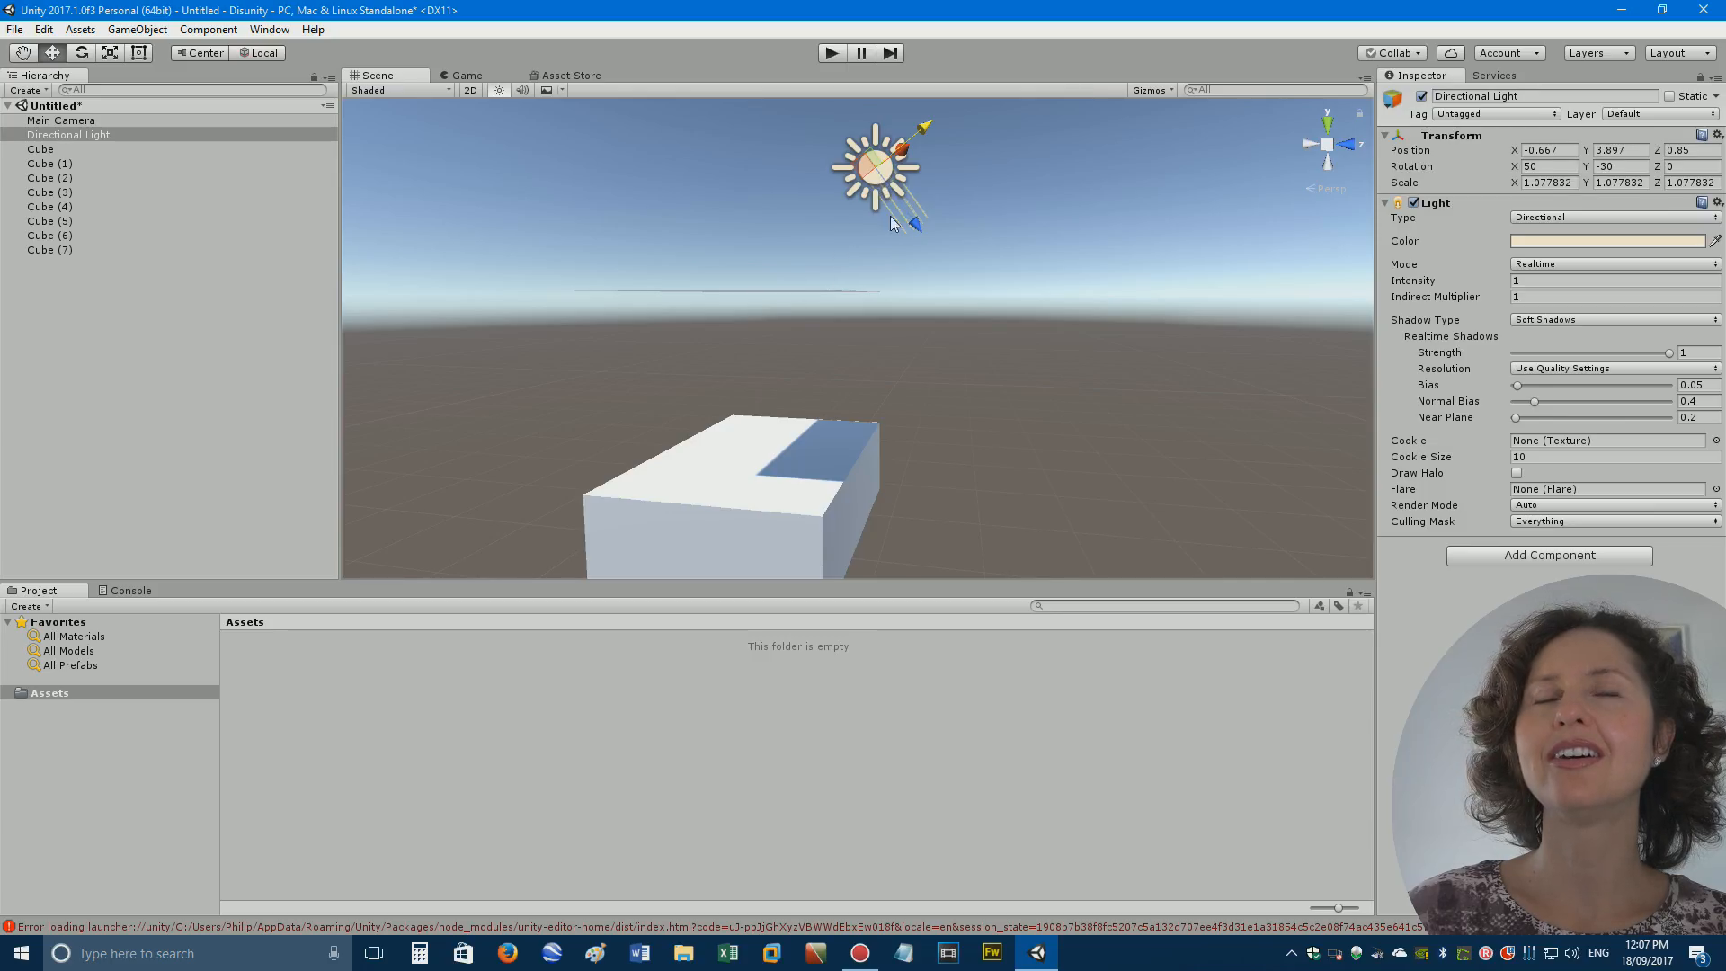
Rotate the Directional Light to about X 47.4, Y 354.3, Z 18.4 and deselect it.
left_click(82, 53)
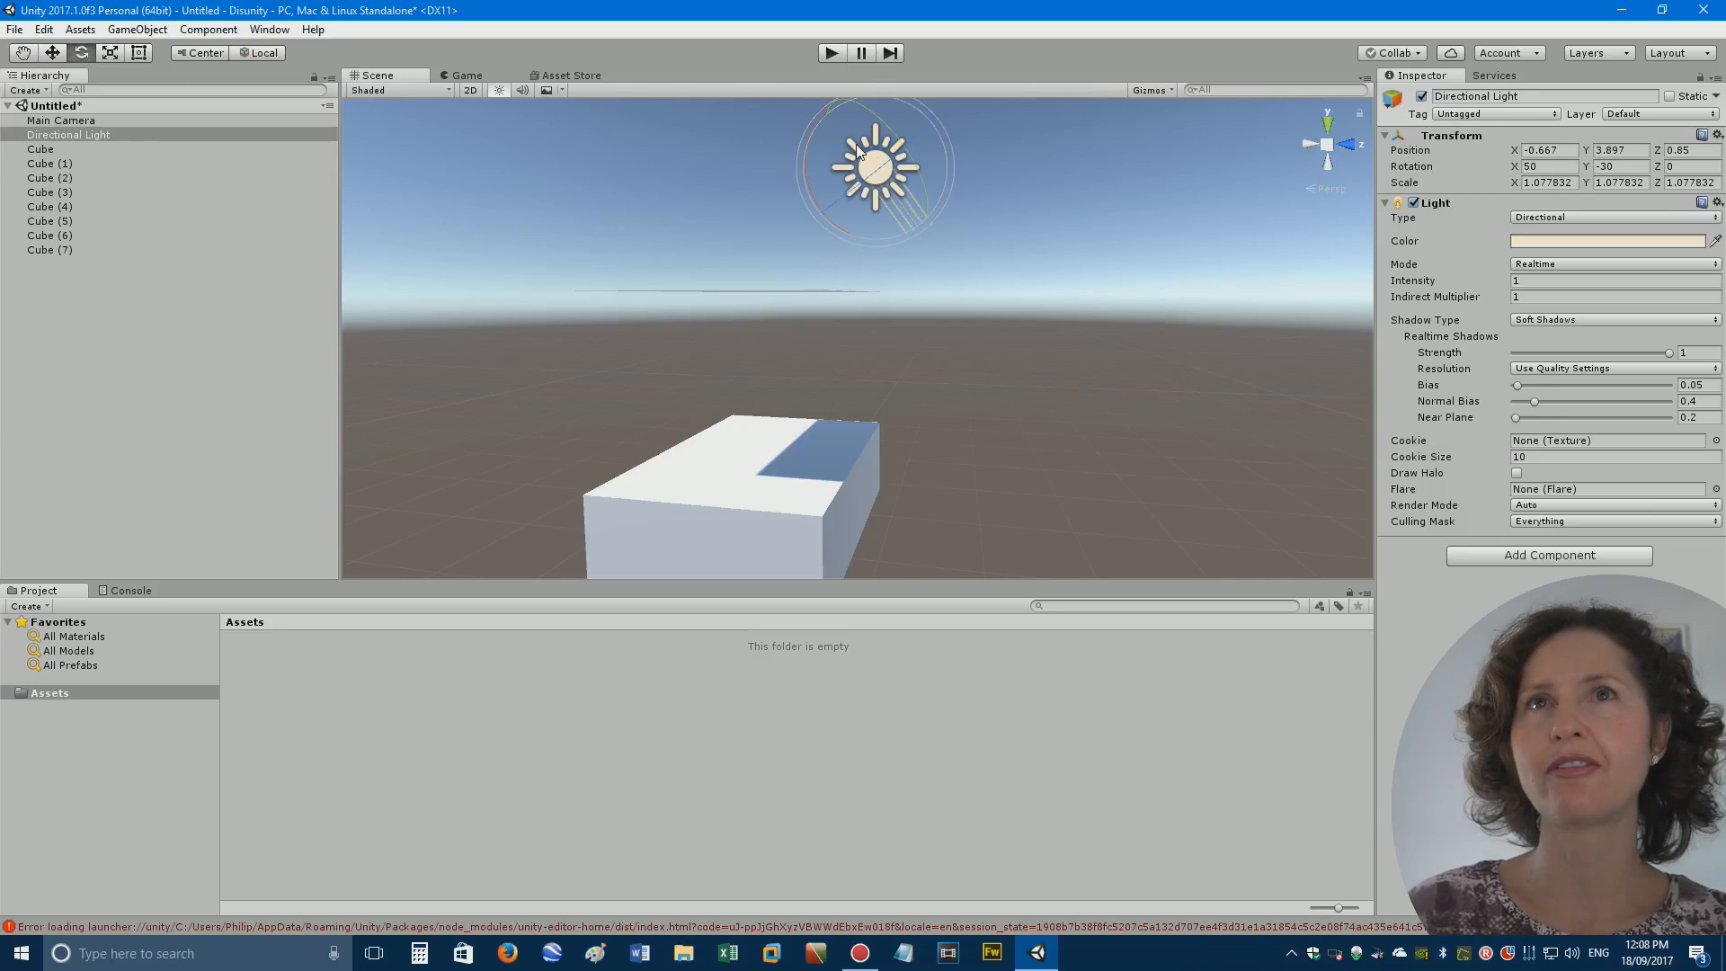
mouse_move(904, 149)
left_mouse_down()
mouse_move(822, 203)
mouse_move(793, 40)
mouse_move(795, 144)
mouse_move(556, 498)
mouse_move(637, 32)
mouse_move(583, 886)
mouse_move(653, 923)
mouse_move(665, 881)
mouse_move(619, 919)
mouse_move(685, 945)
mouse_move(547, 915)
mouse_move(182, 512)
mouse_move(57, 420)
mouse_move(1708, 359)
mouse_move(1588, 273)
mouse_move(1668, 337)
mouse_move(1643, 307)
mouse_move(1661, 317)
mouse_move(1697, 369)
mouse_move(1595, 84)
mouse_move(1634, 234)
mouse_move(1633, 566)
mouse_move(1635, 552)
left_mouse_up()
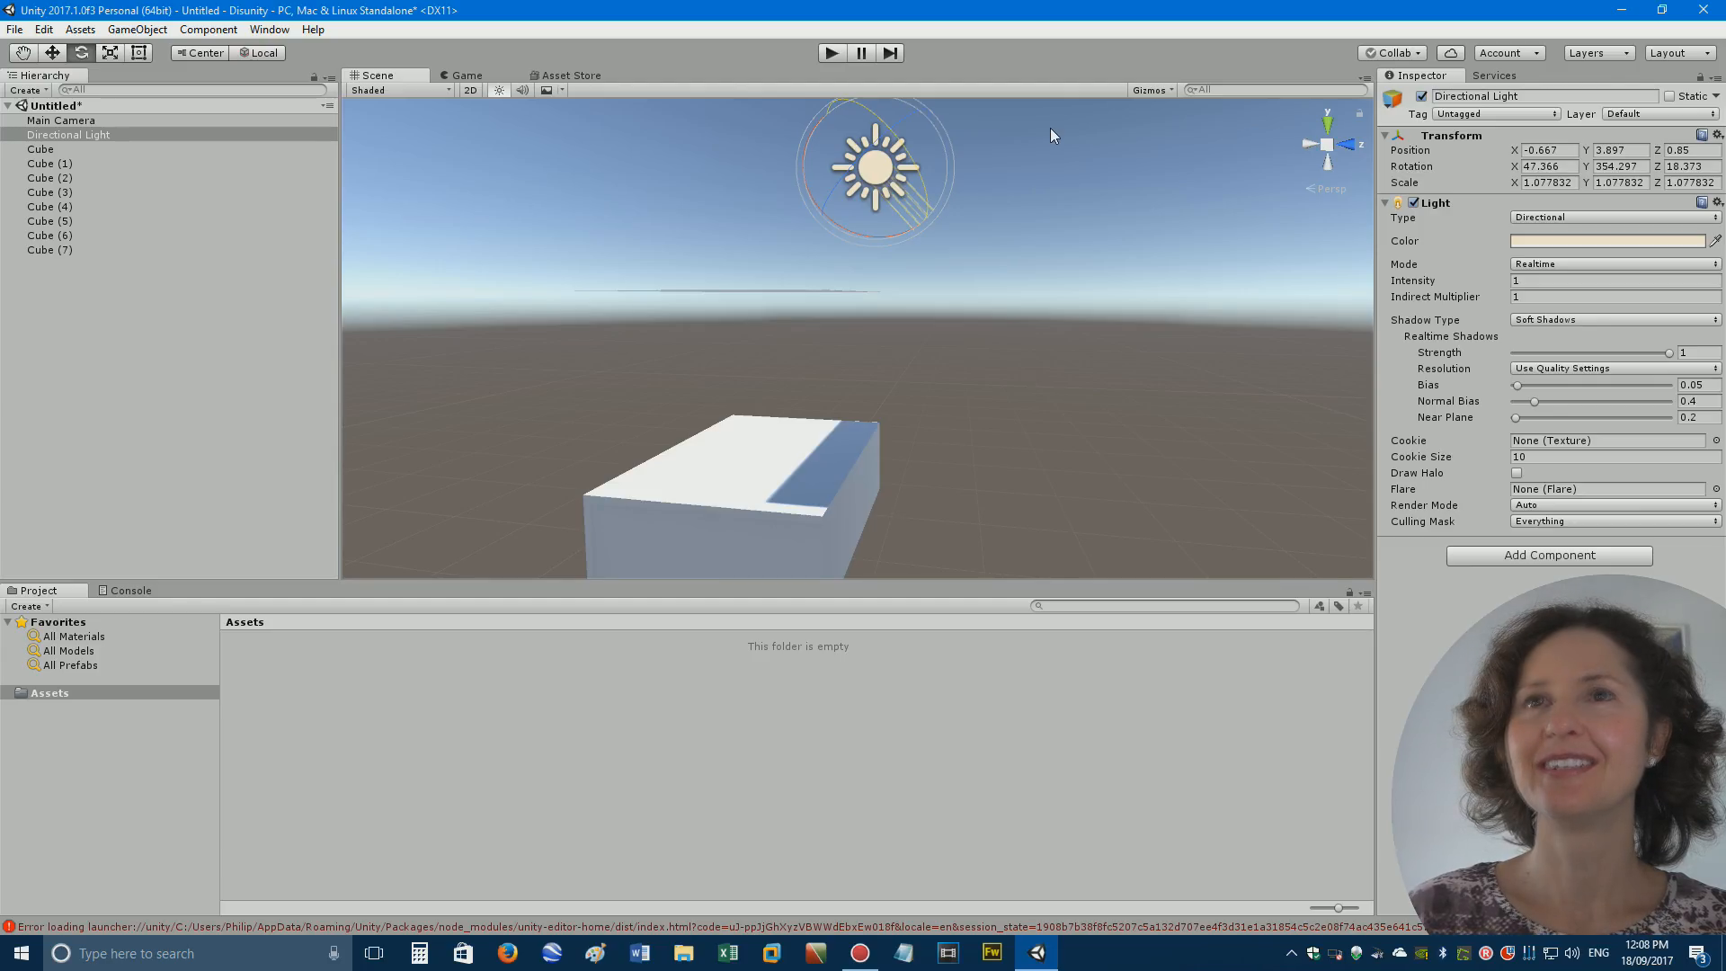
left_click(52, 52)
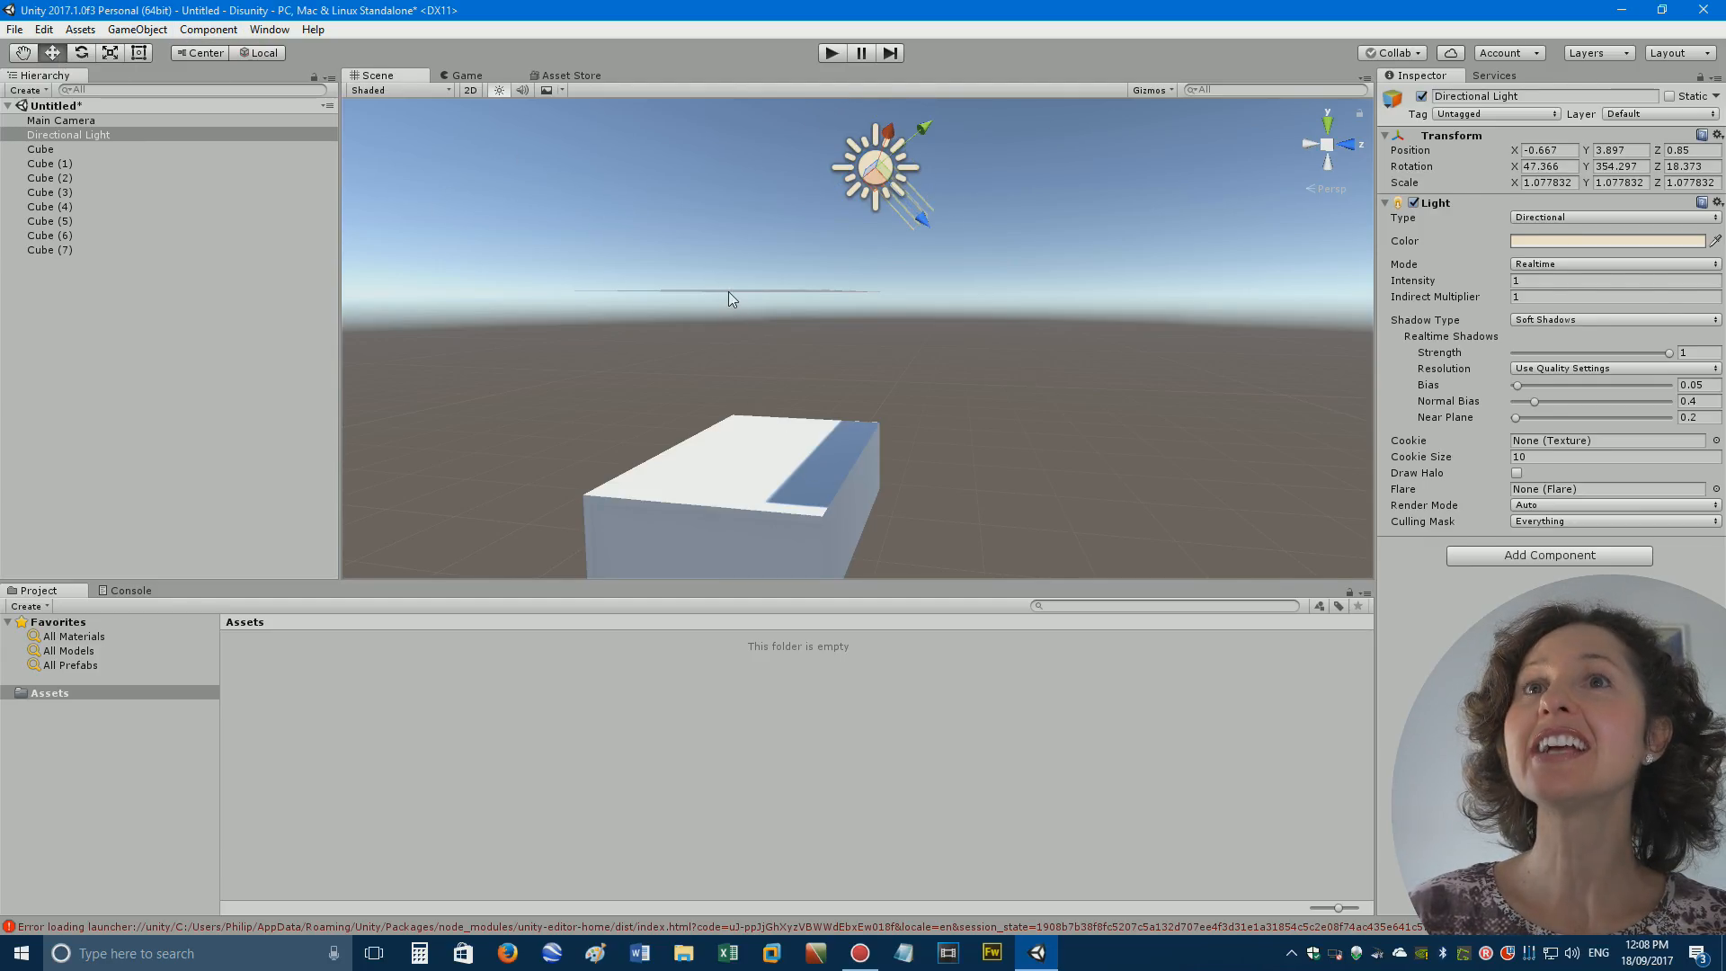
left_click(728, 291)
left_click(739, 349)
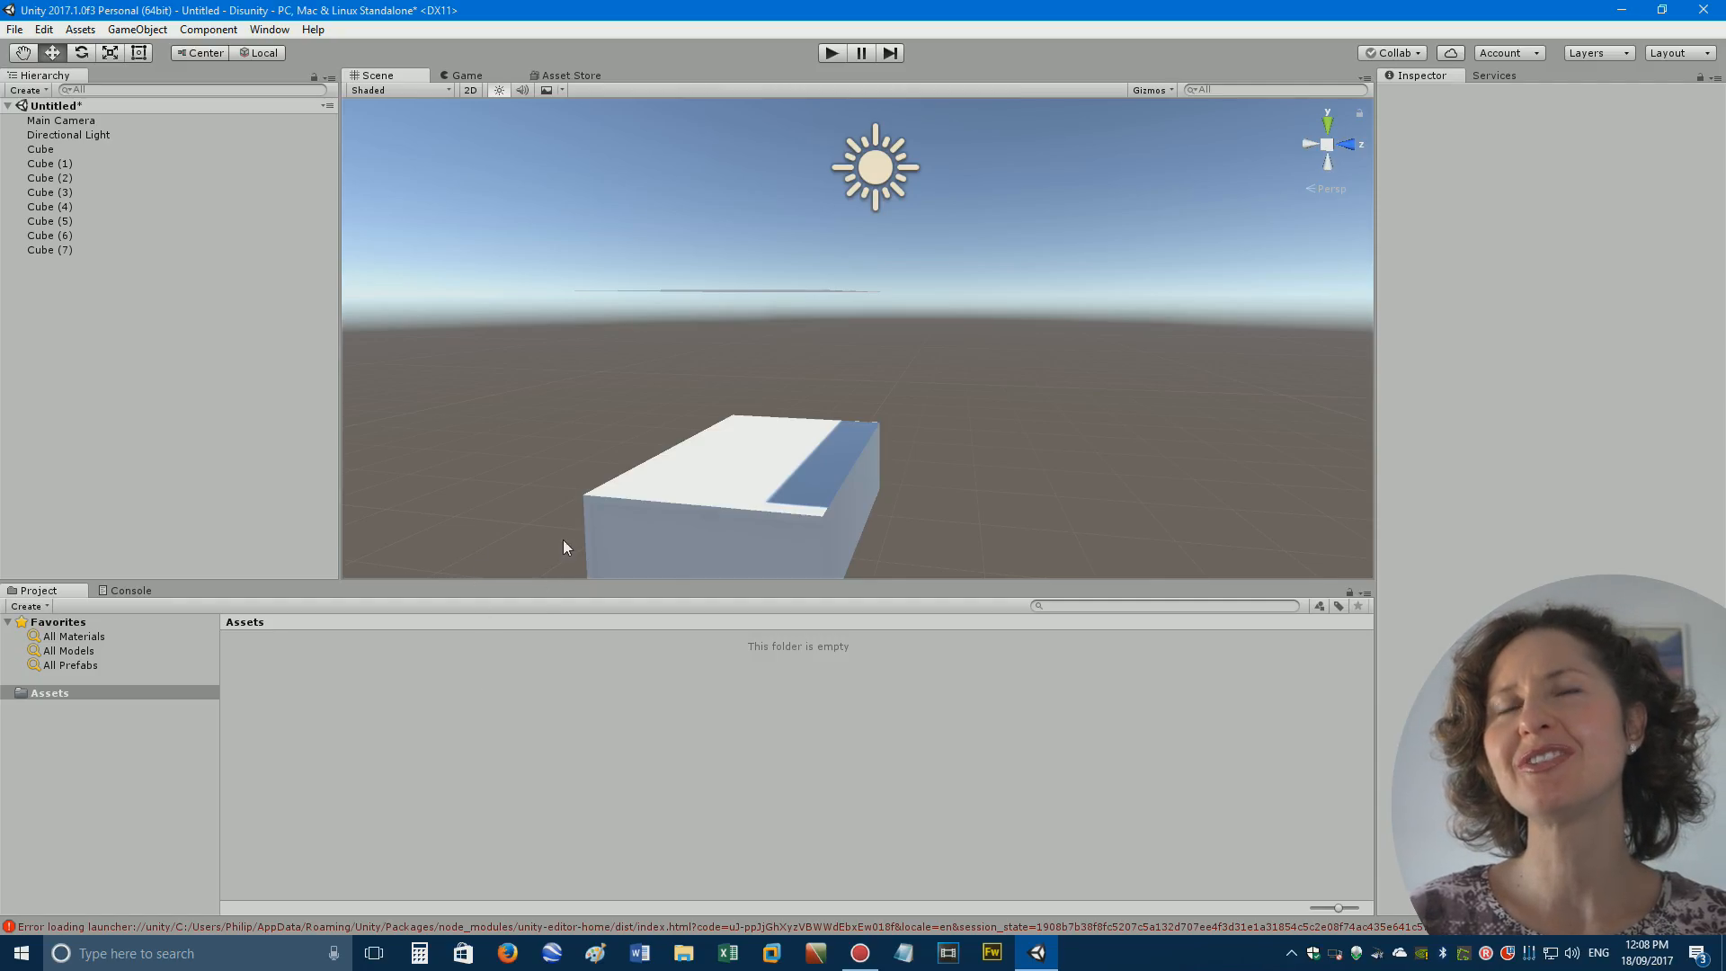
Import the Characters standard asset package into the project's Assets folder.
scroll(610, 543, "down", 8)
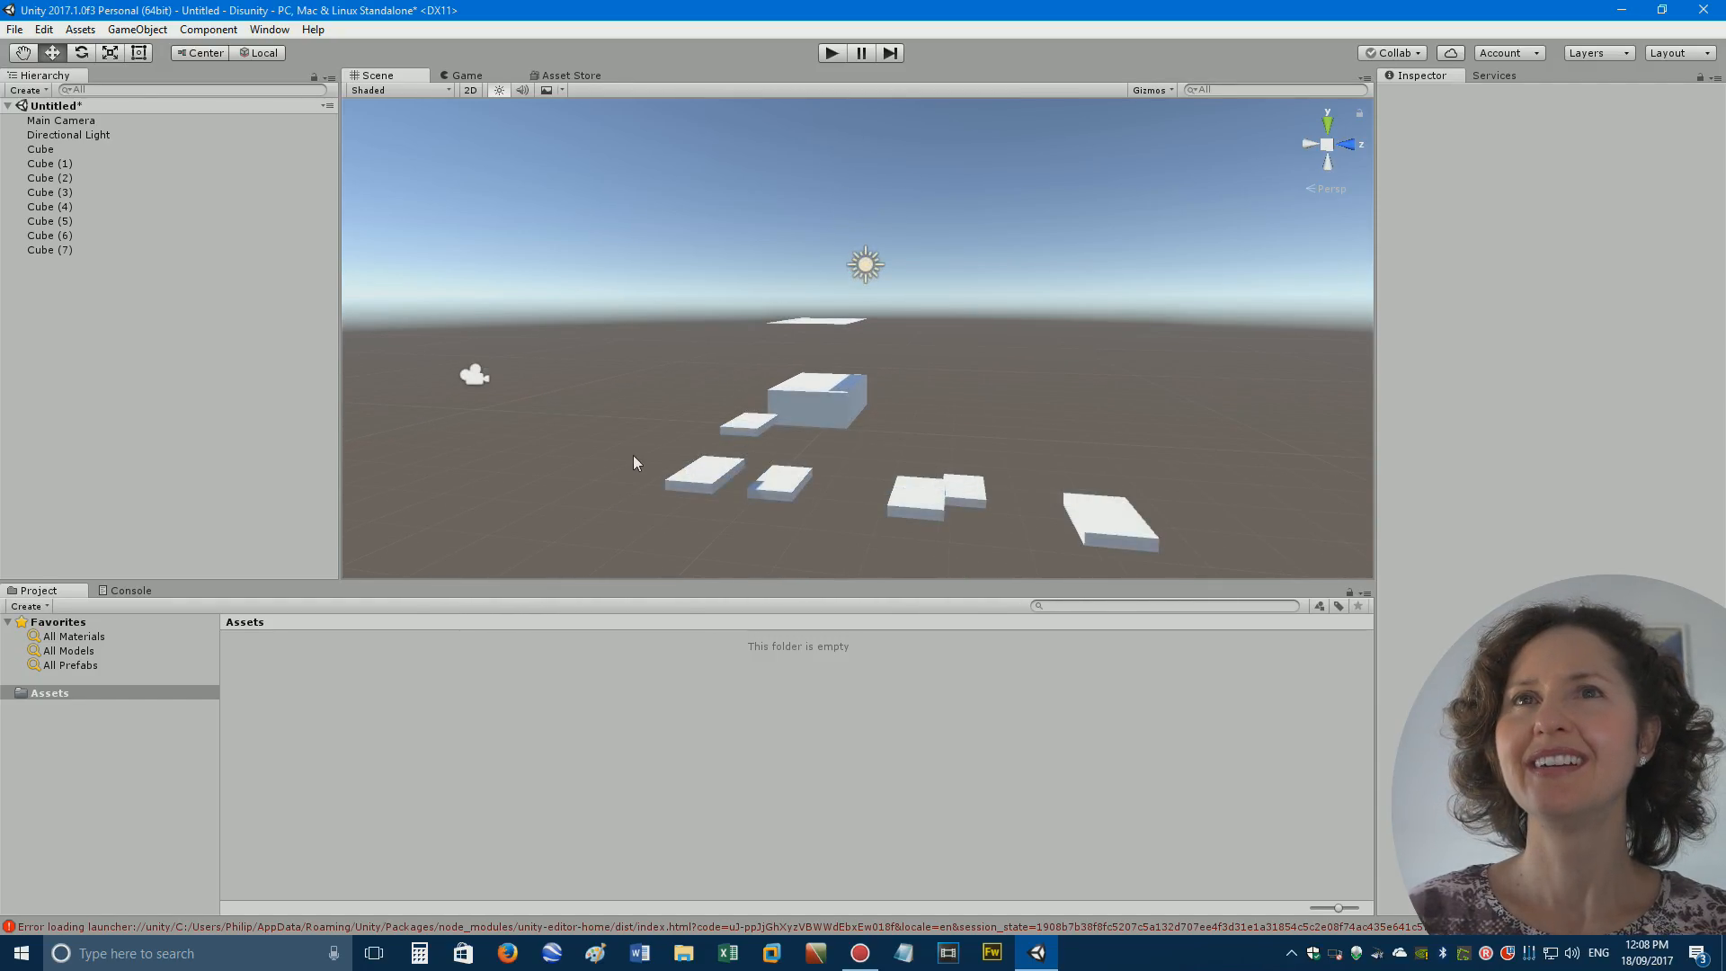
right_click(333, 746)
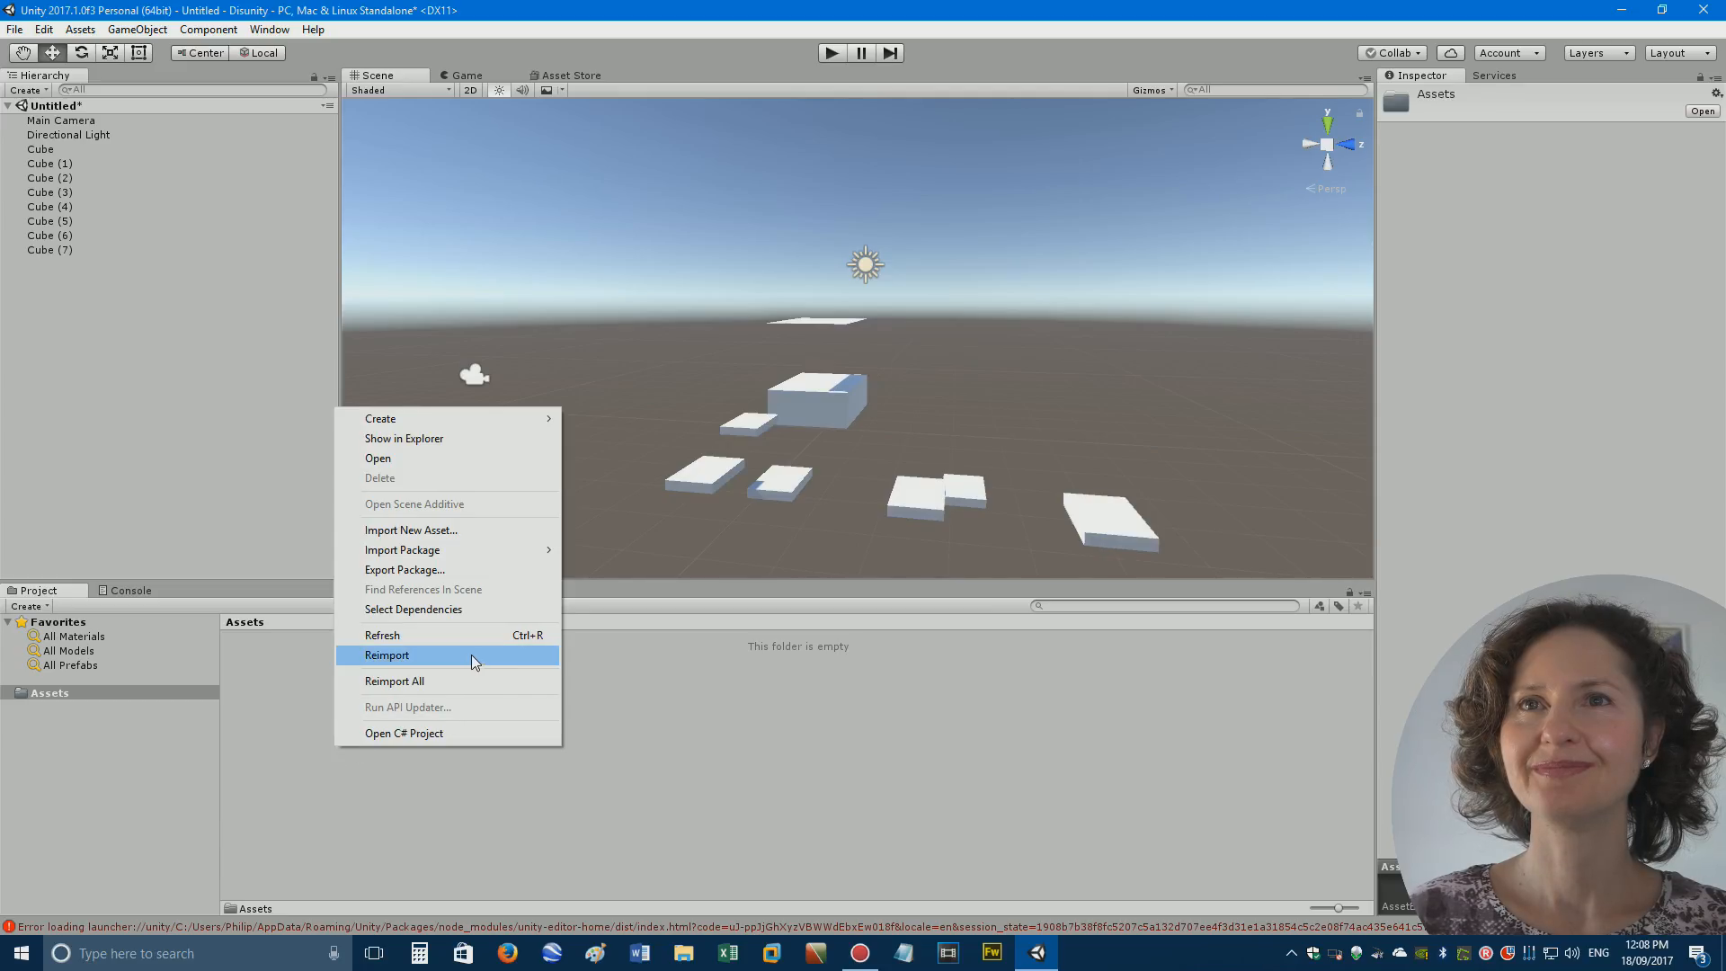
mouse_move(514, 552)
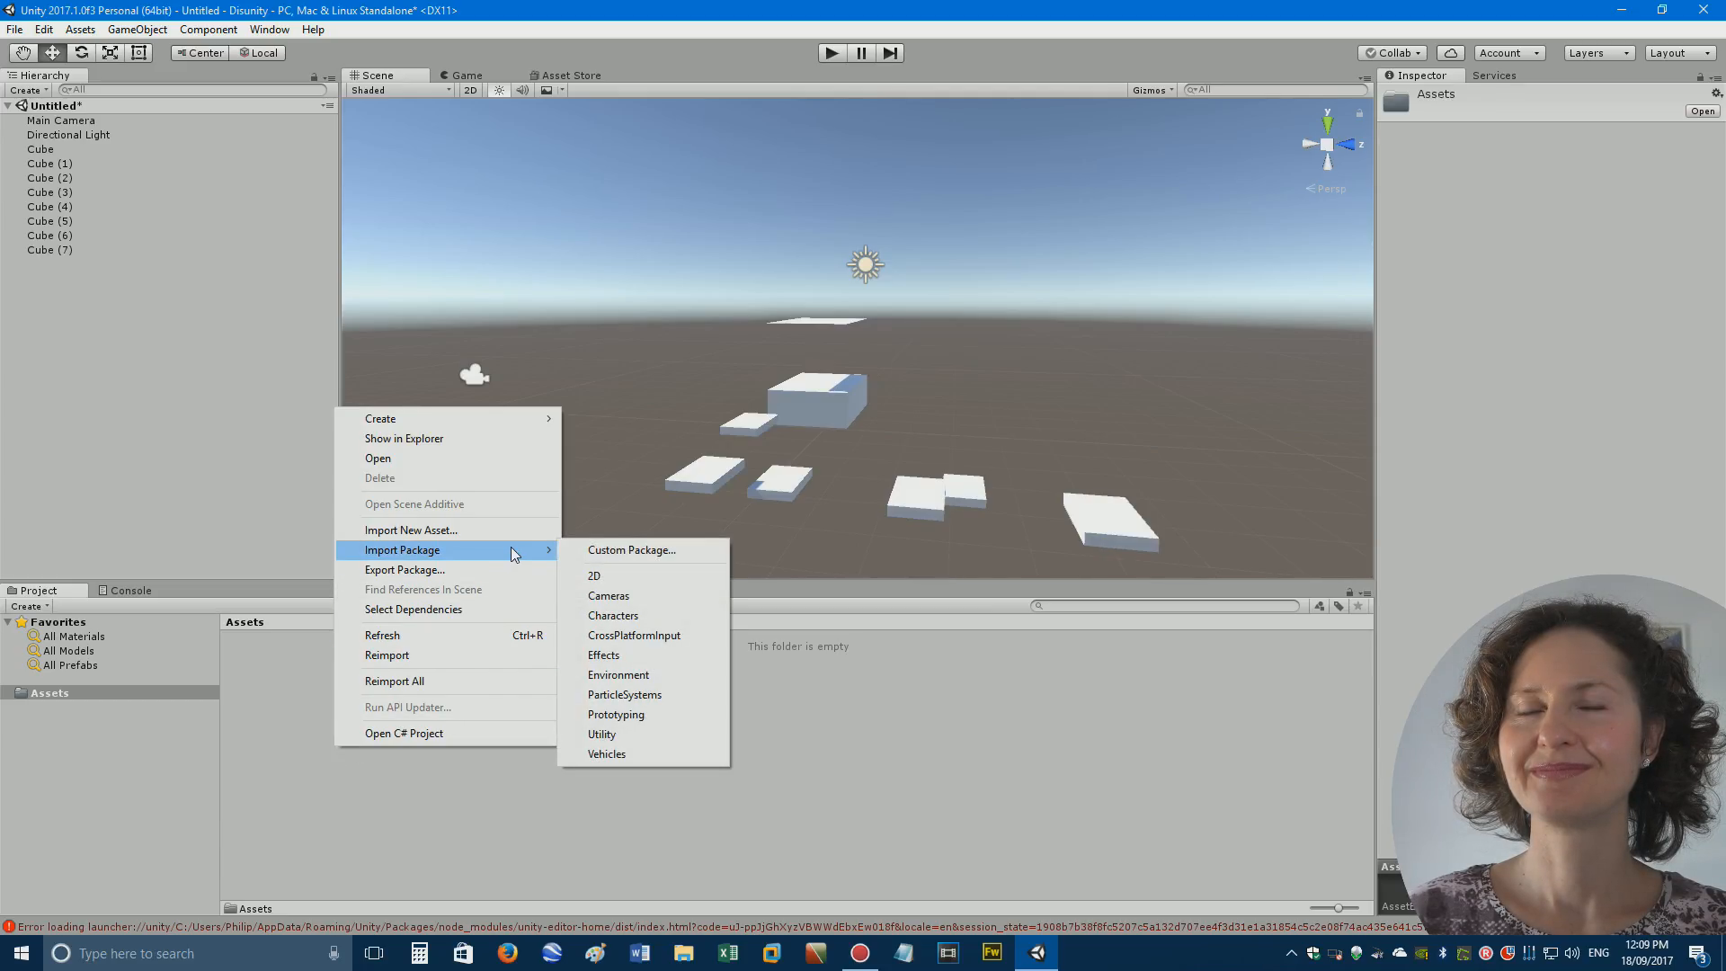
left_click(642, 615)
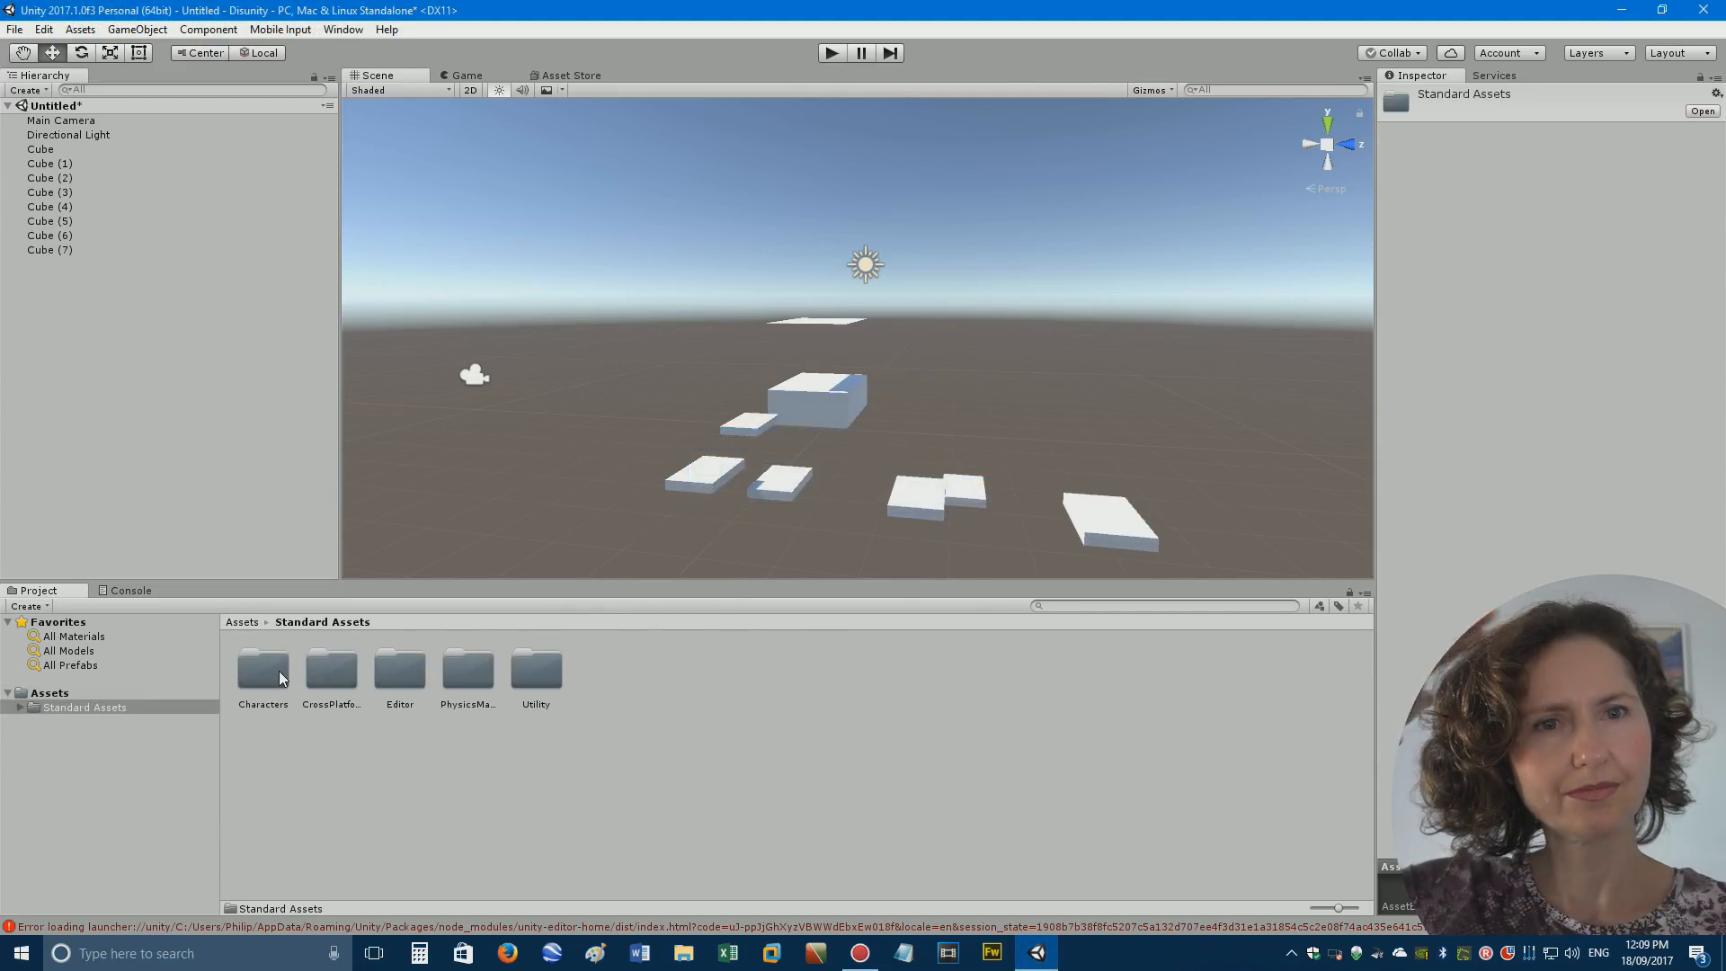
Place the FPSController prefab from FirstPersonCharacter on the starting platform at about X 5.51, Y 0.85, Z 4.83, and delete the Main Camera.
double_click(280, 679)
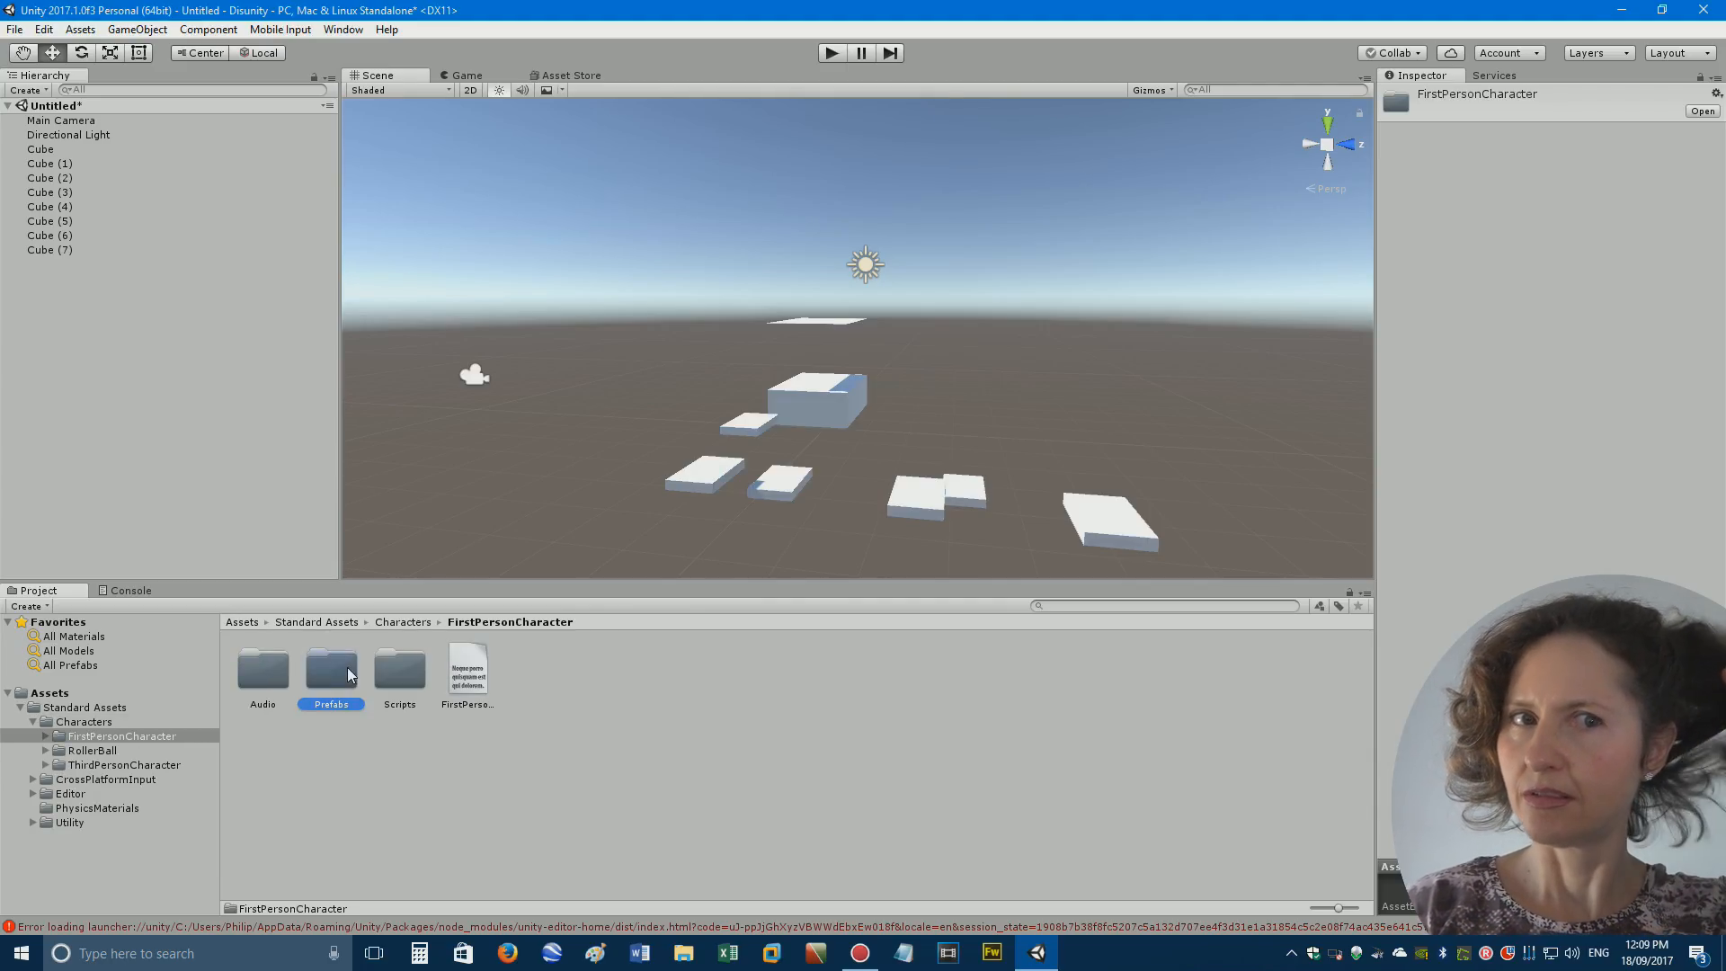
double_click(331, 672)
left_click_drag(261, 684, 561, 521)
left_click_drag(921, 534, 1119, 515)
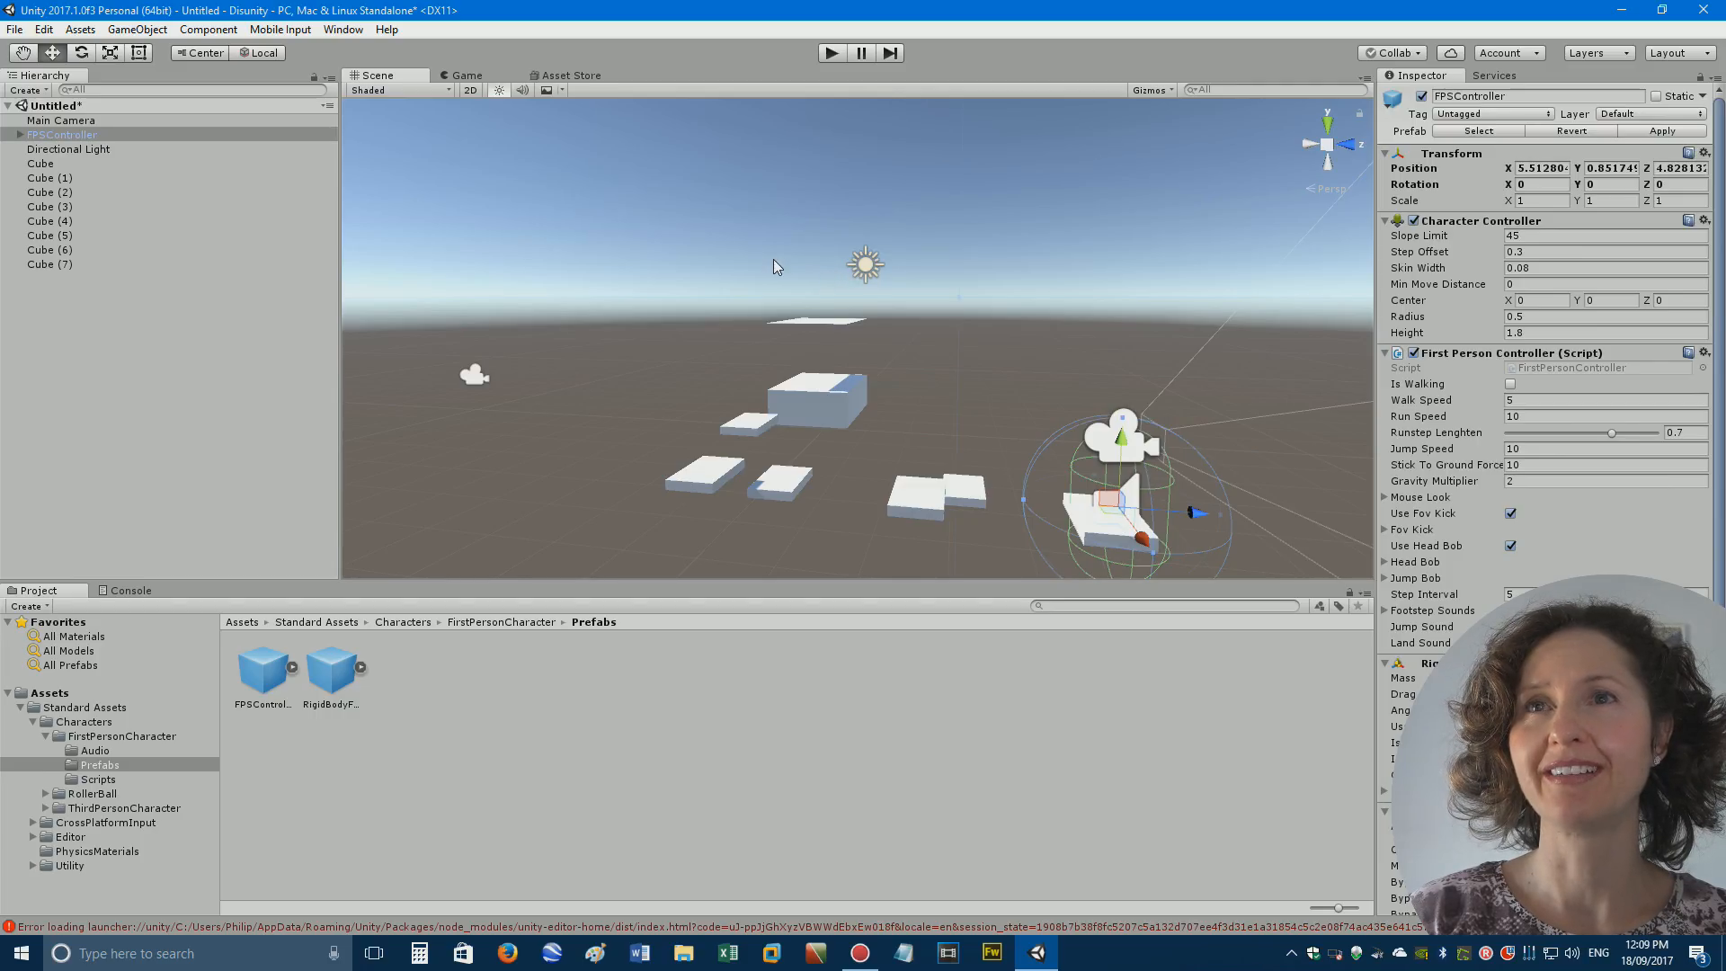
left_click(471, 376)
key("Delete")
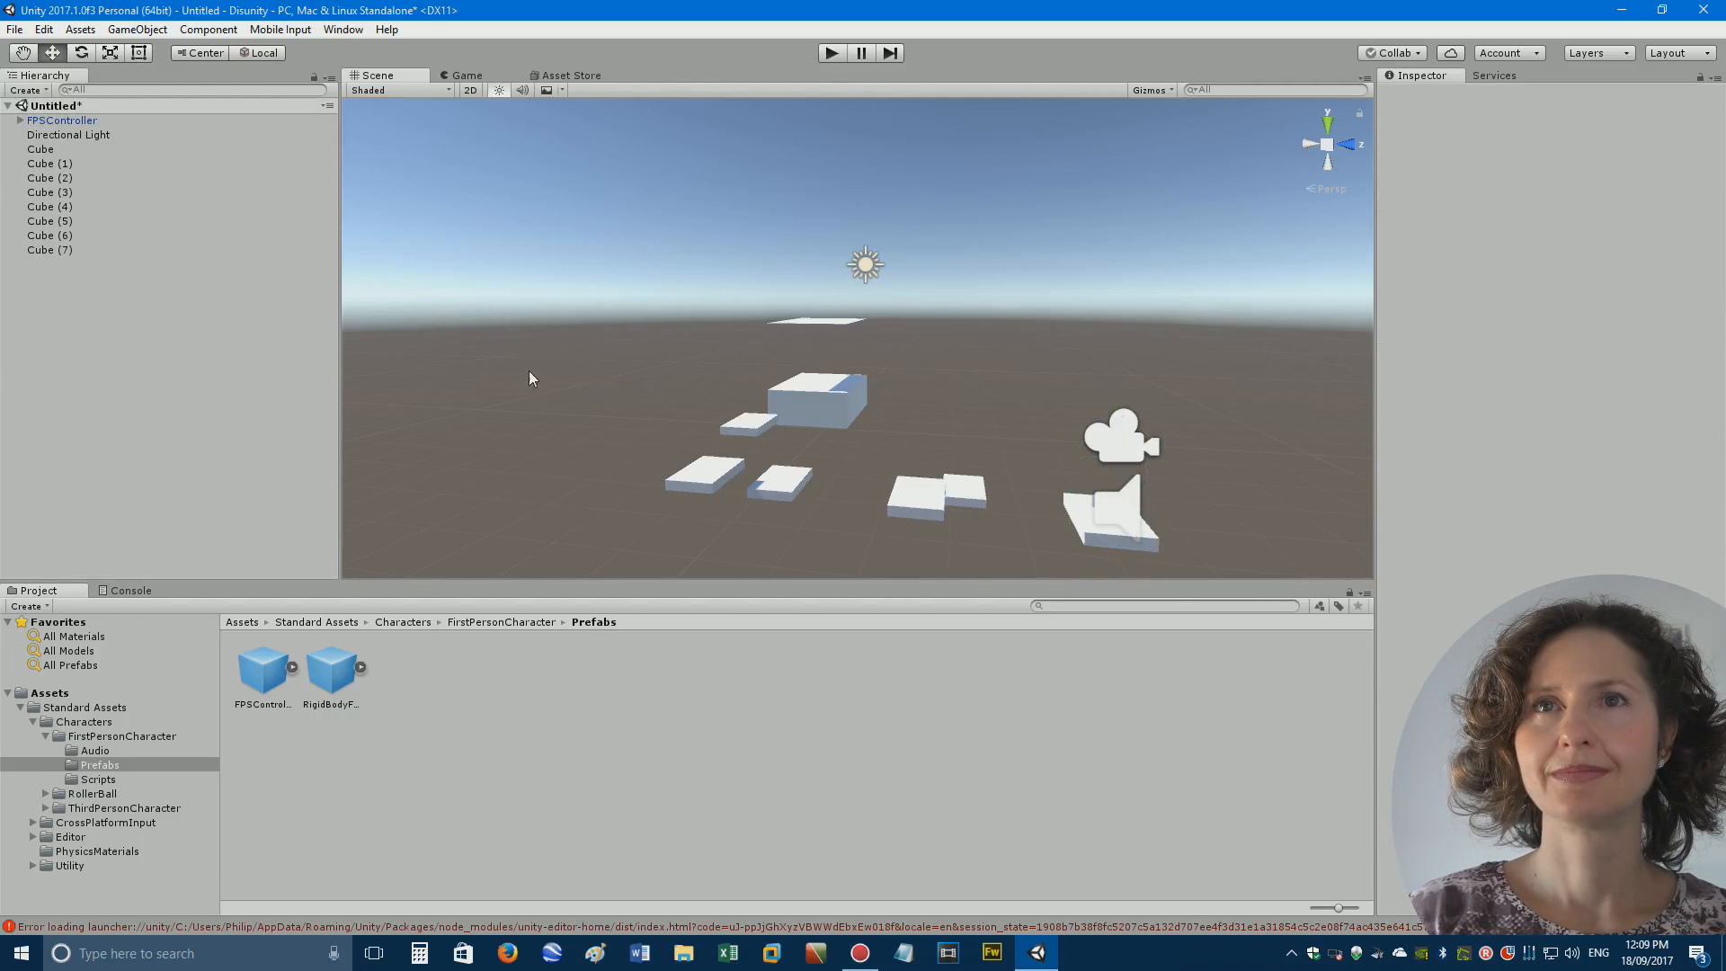
Run the game, pause it, and examine the starting platform in the scene from close by.
left_click(830, 53)
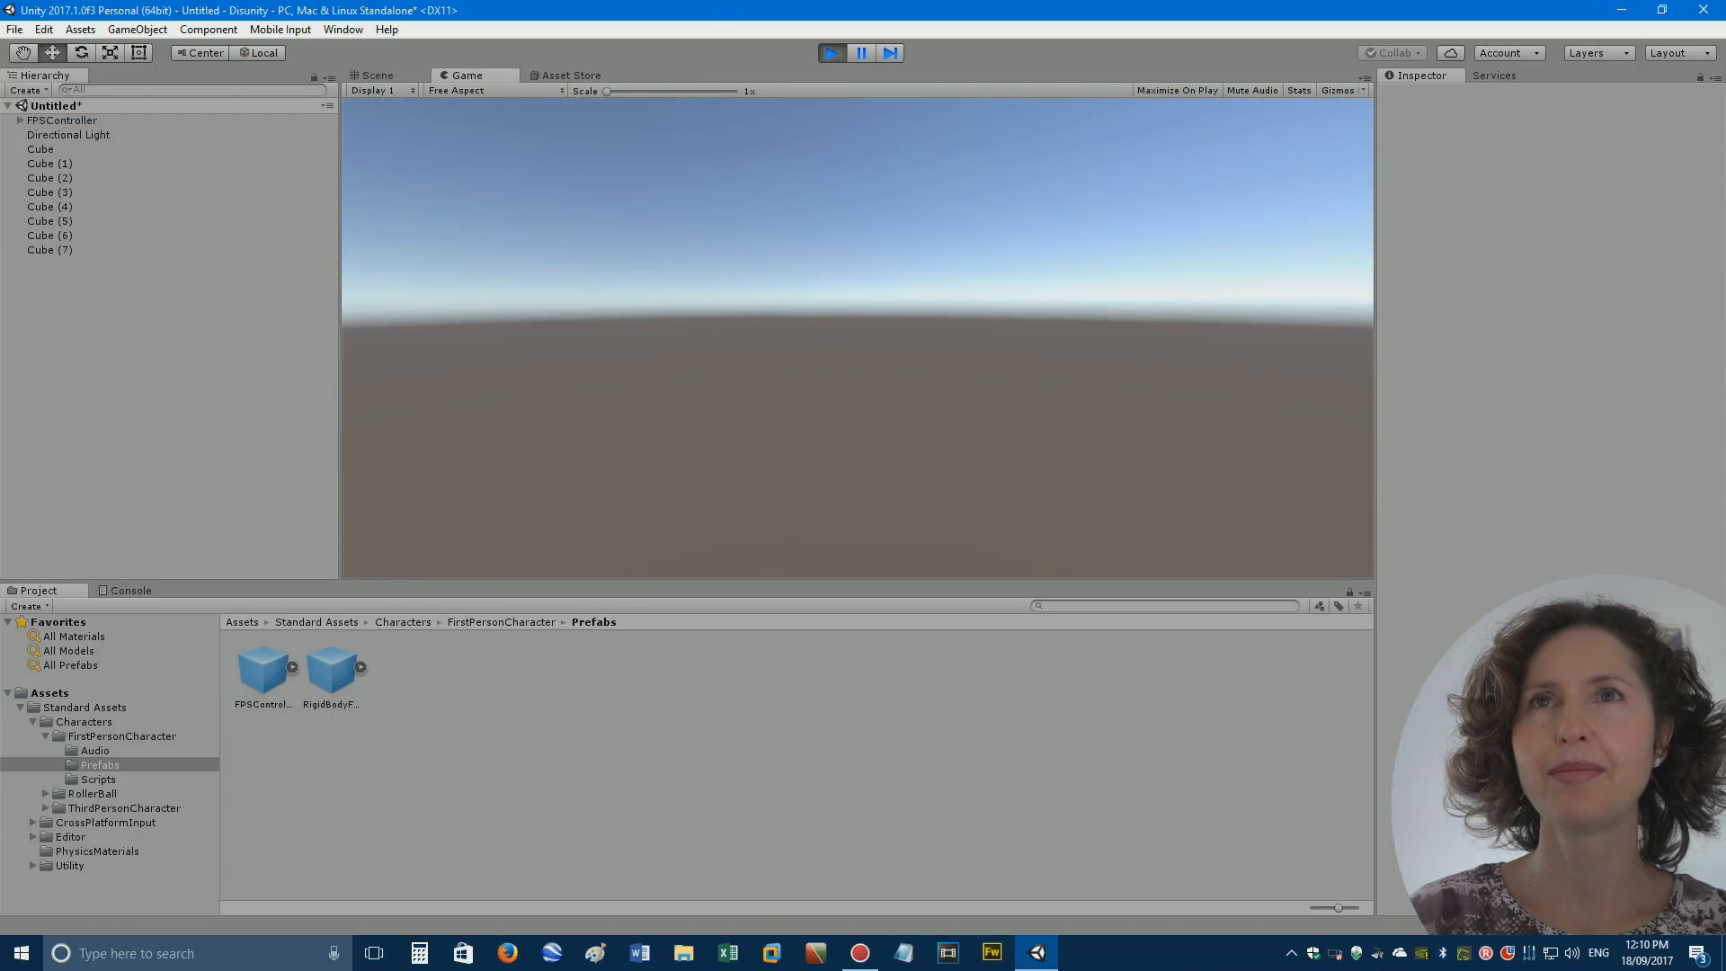
left_click(841, 54)
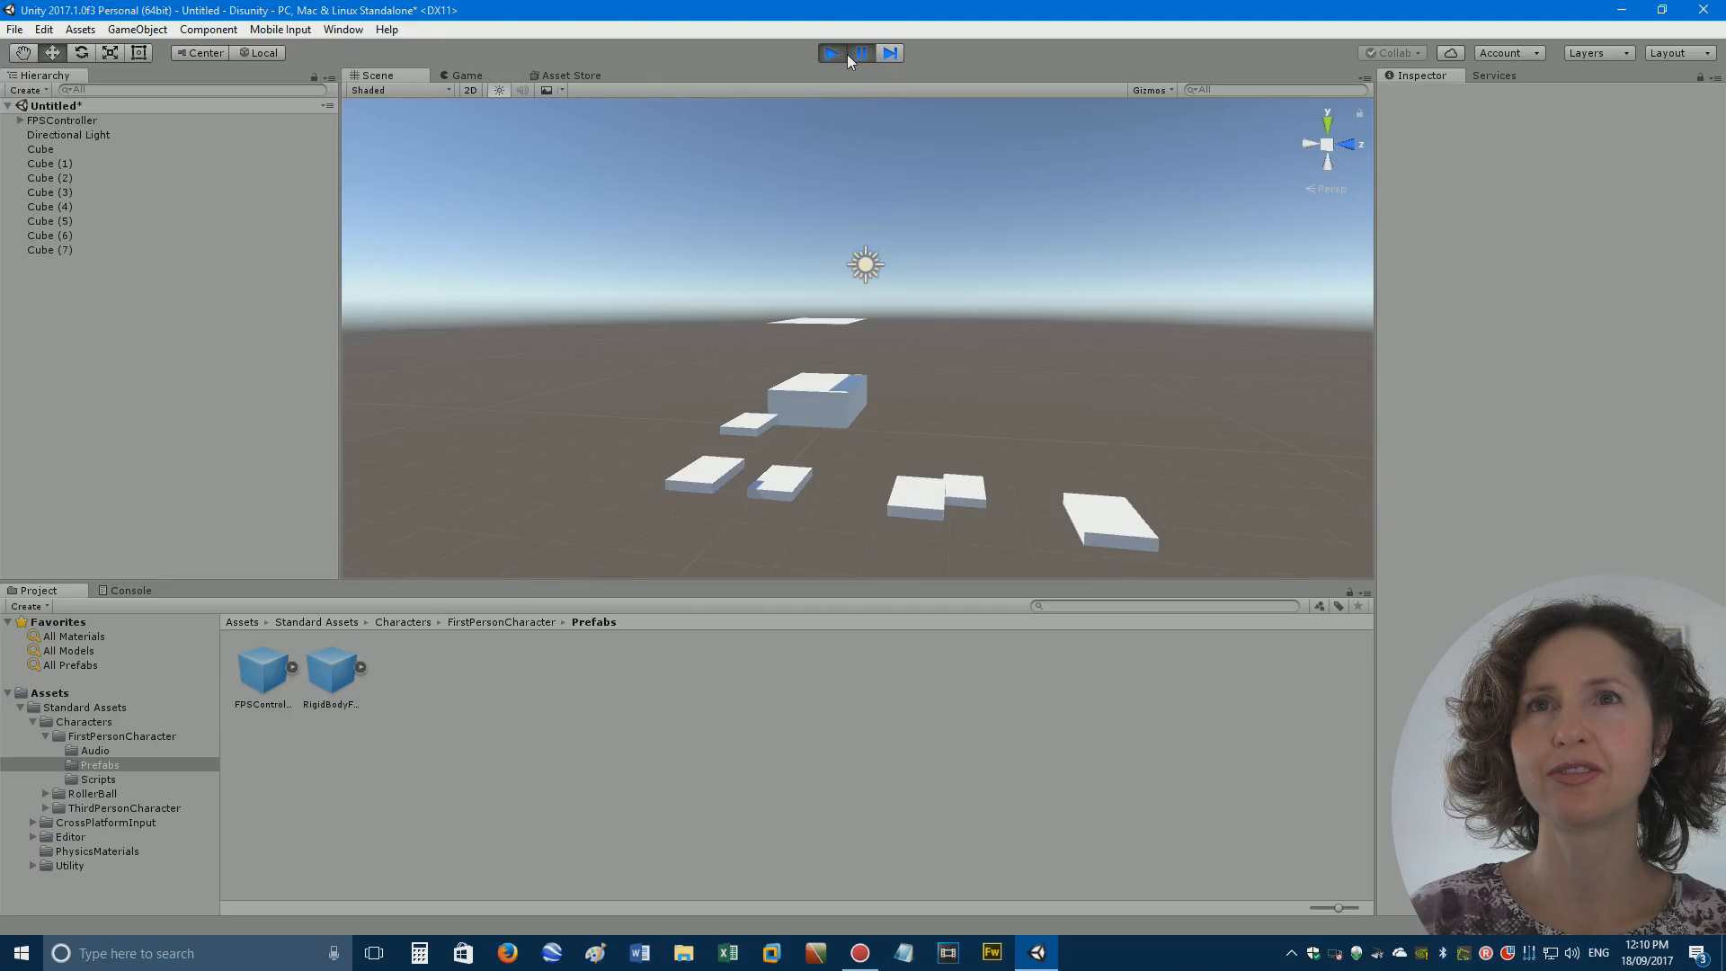
right_click_drag(870, 458, 740, 443)
key("e")
key("w")
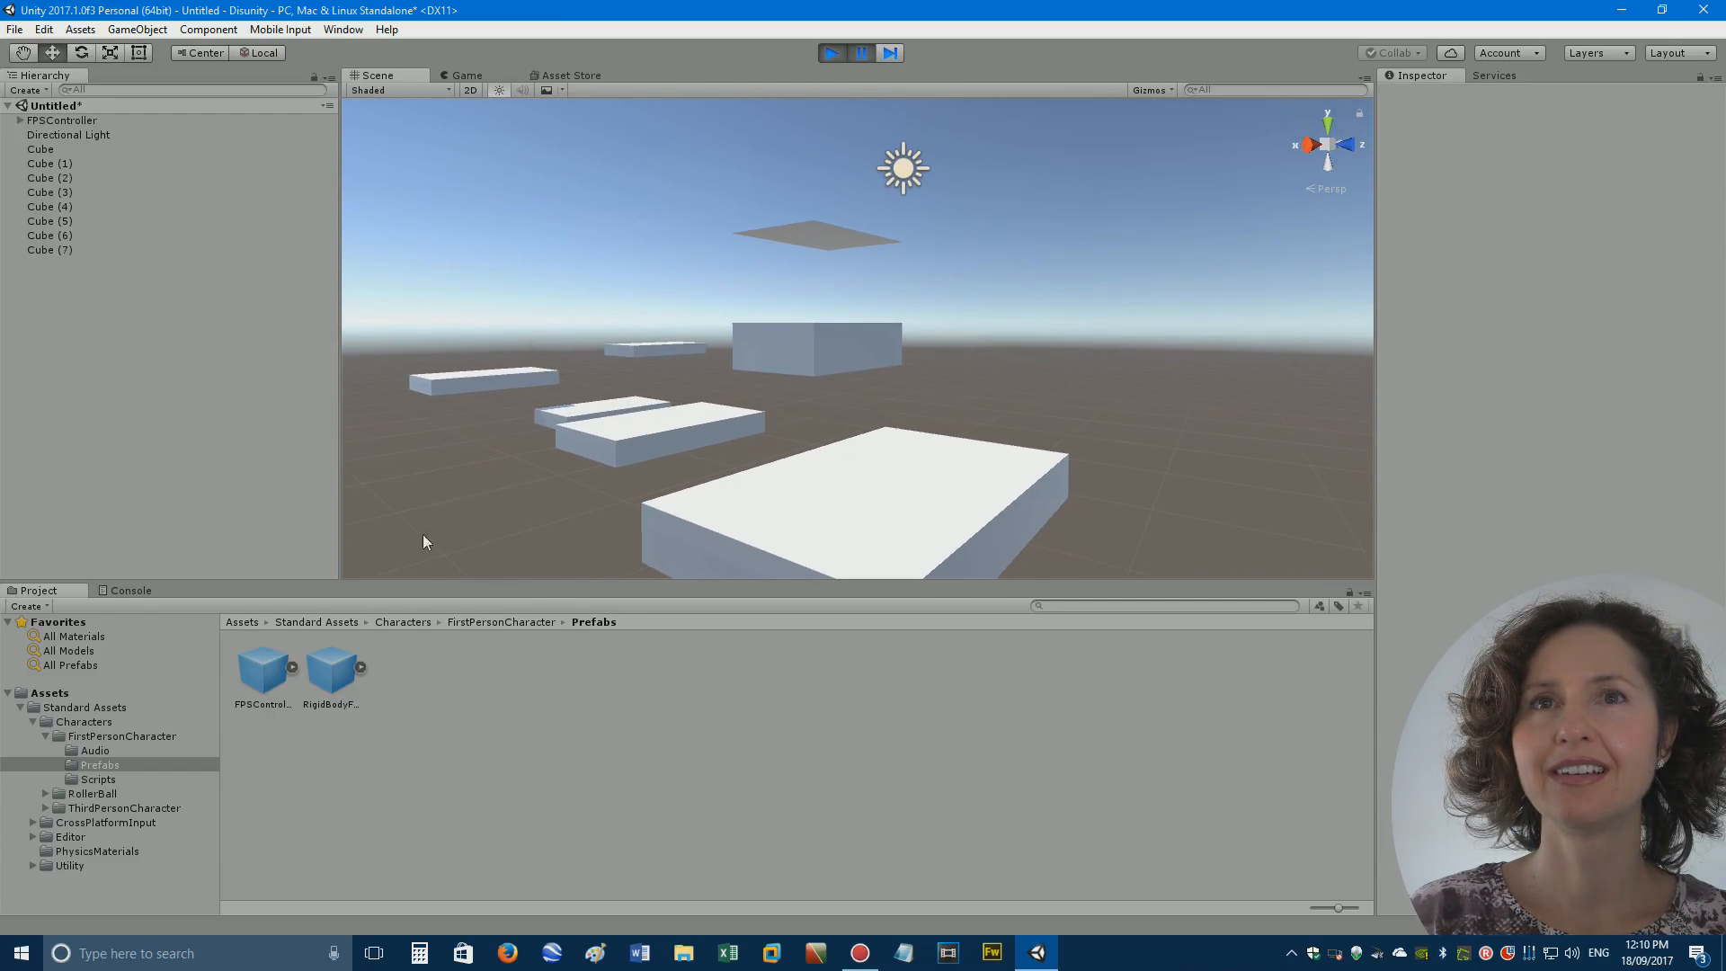
Try to place another FPSController prefab on the starting platform while the game is in play mode.
left_click_drag(261, 665, 713, 386)
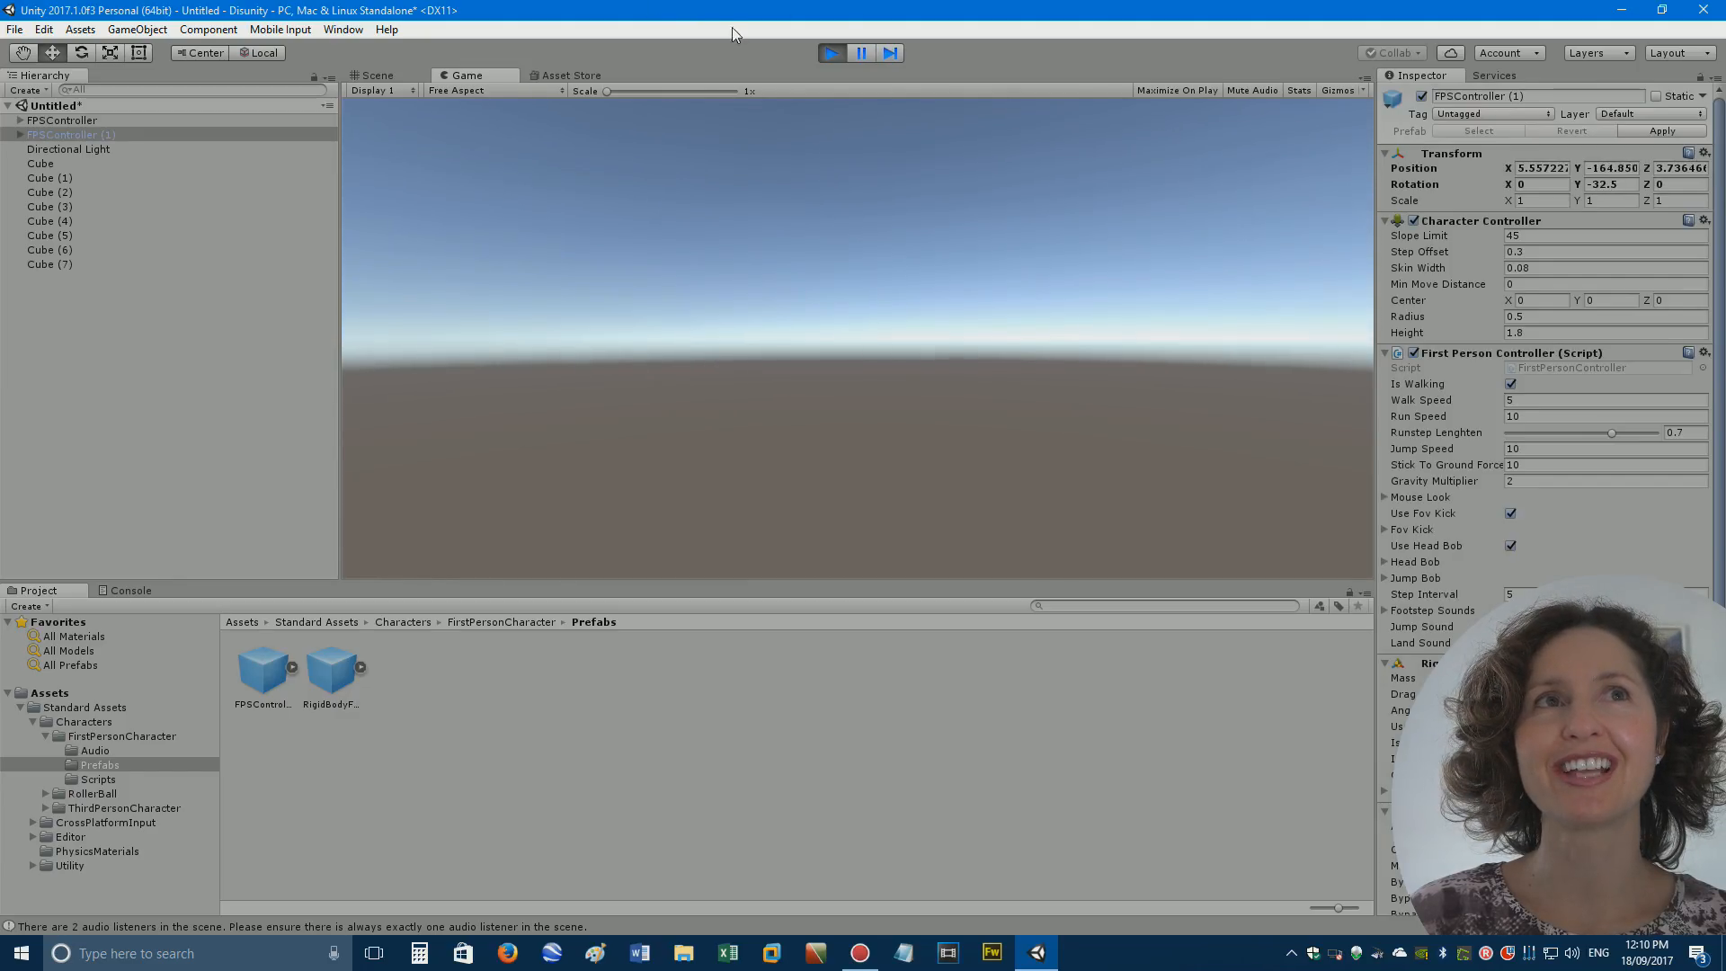
left_click(833, 54)
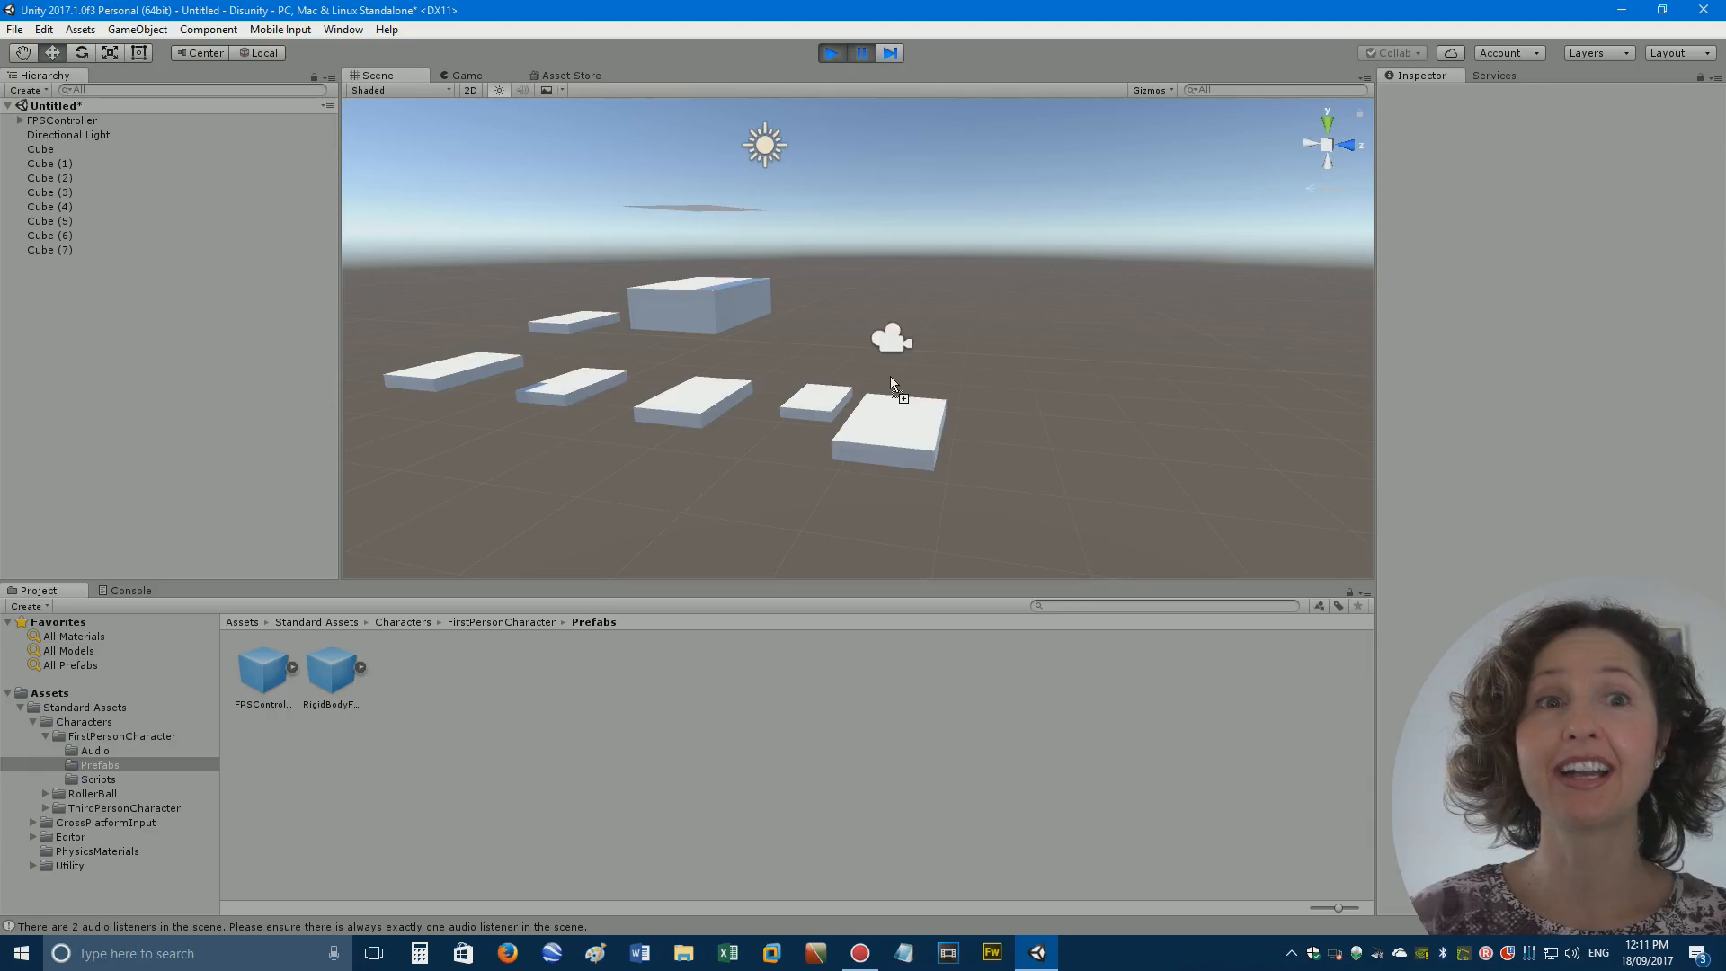
left_click(886, 406)
right_click_drag(1027, 382, 691, 418)
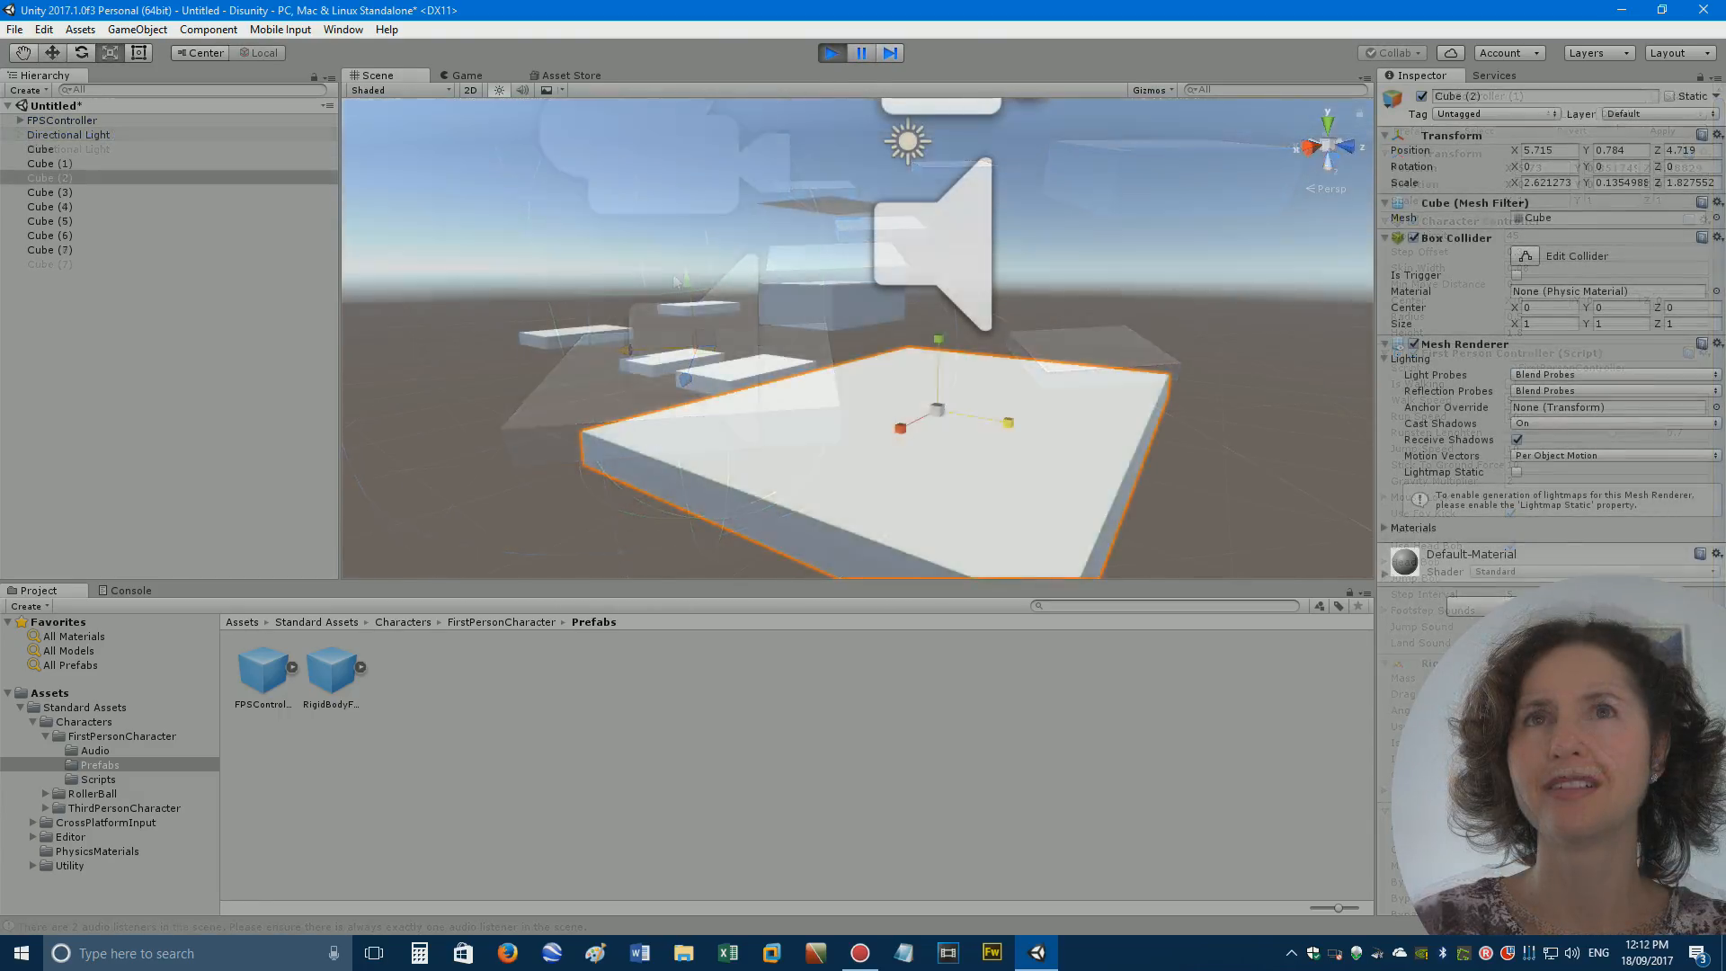
Test-play the level in the Game view by moving the first-person player over the platforms, and stop the game.
left_click(466, 74)
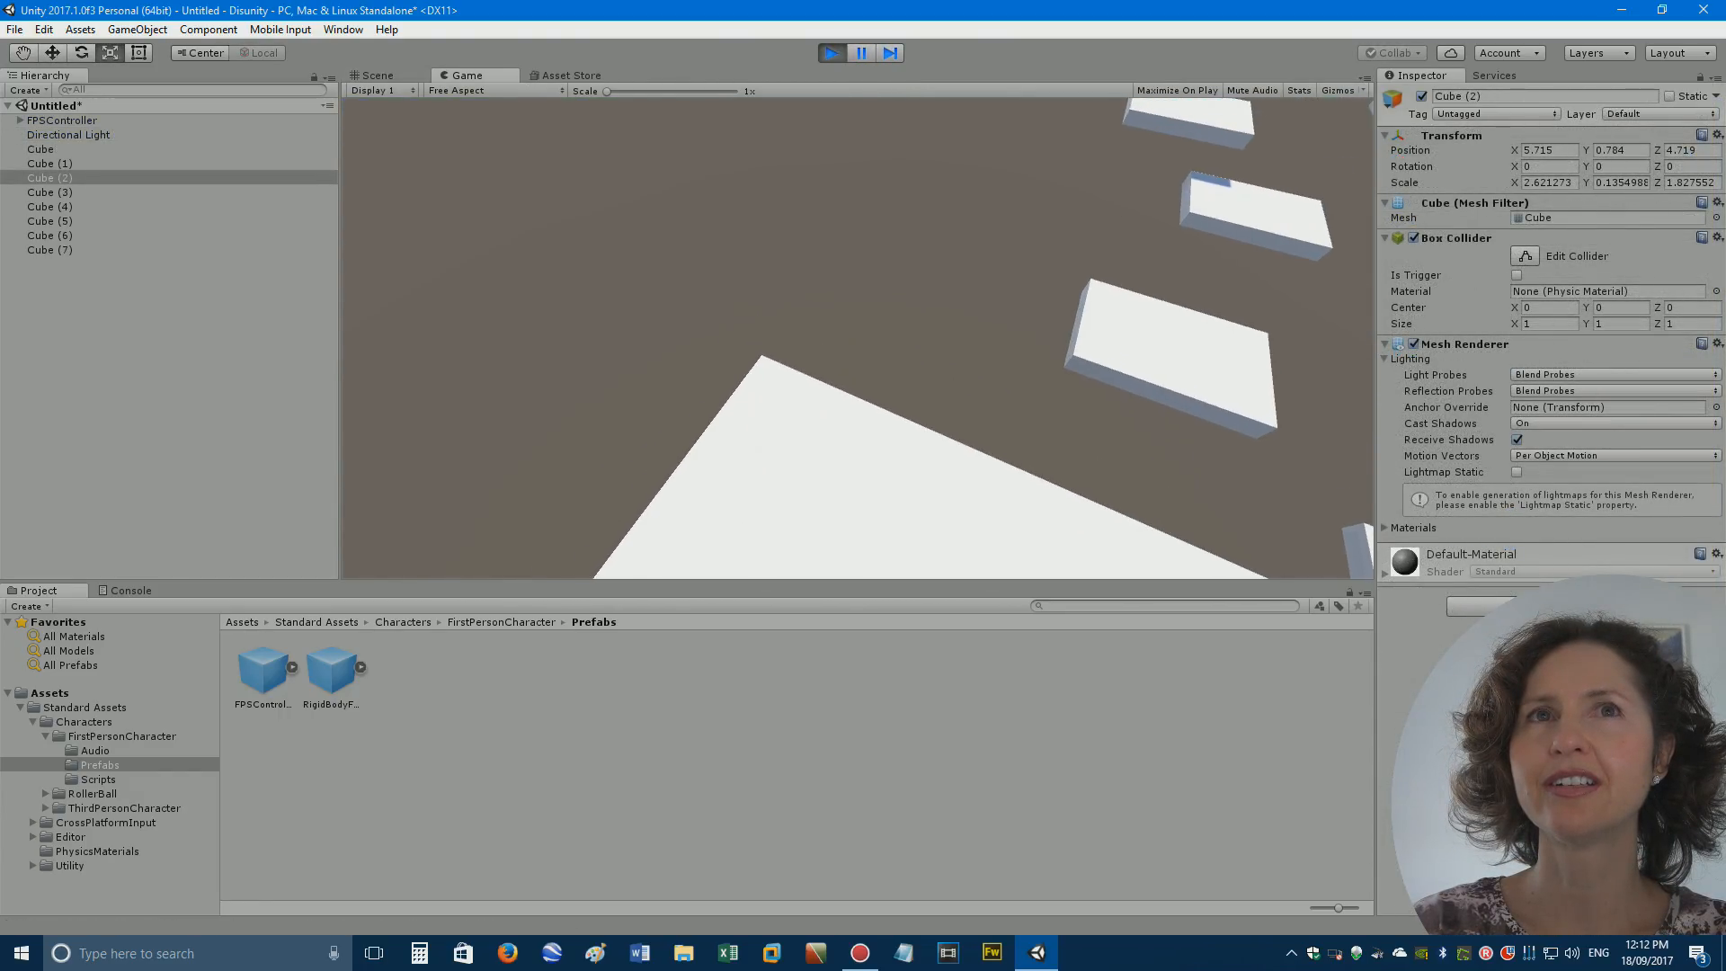
key("s")
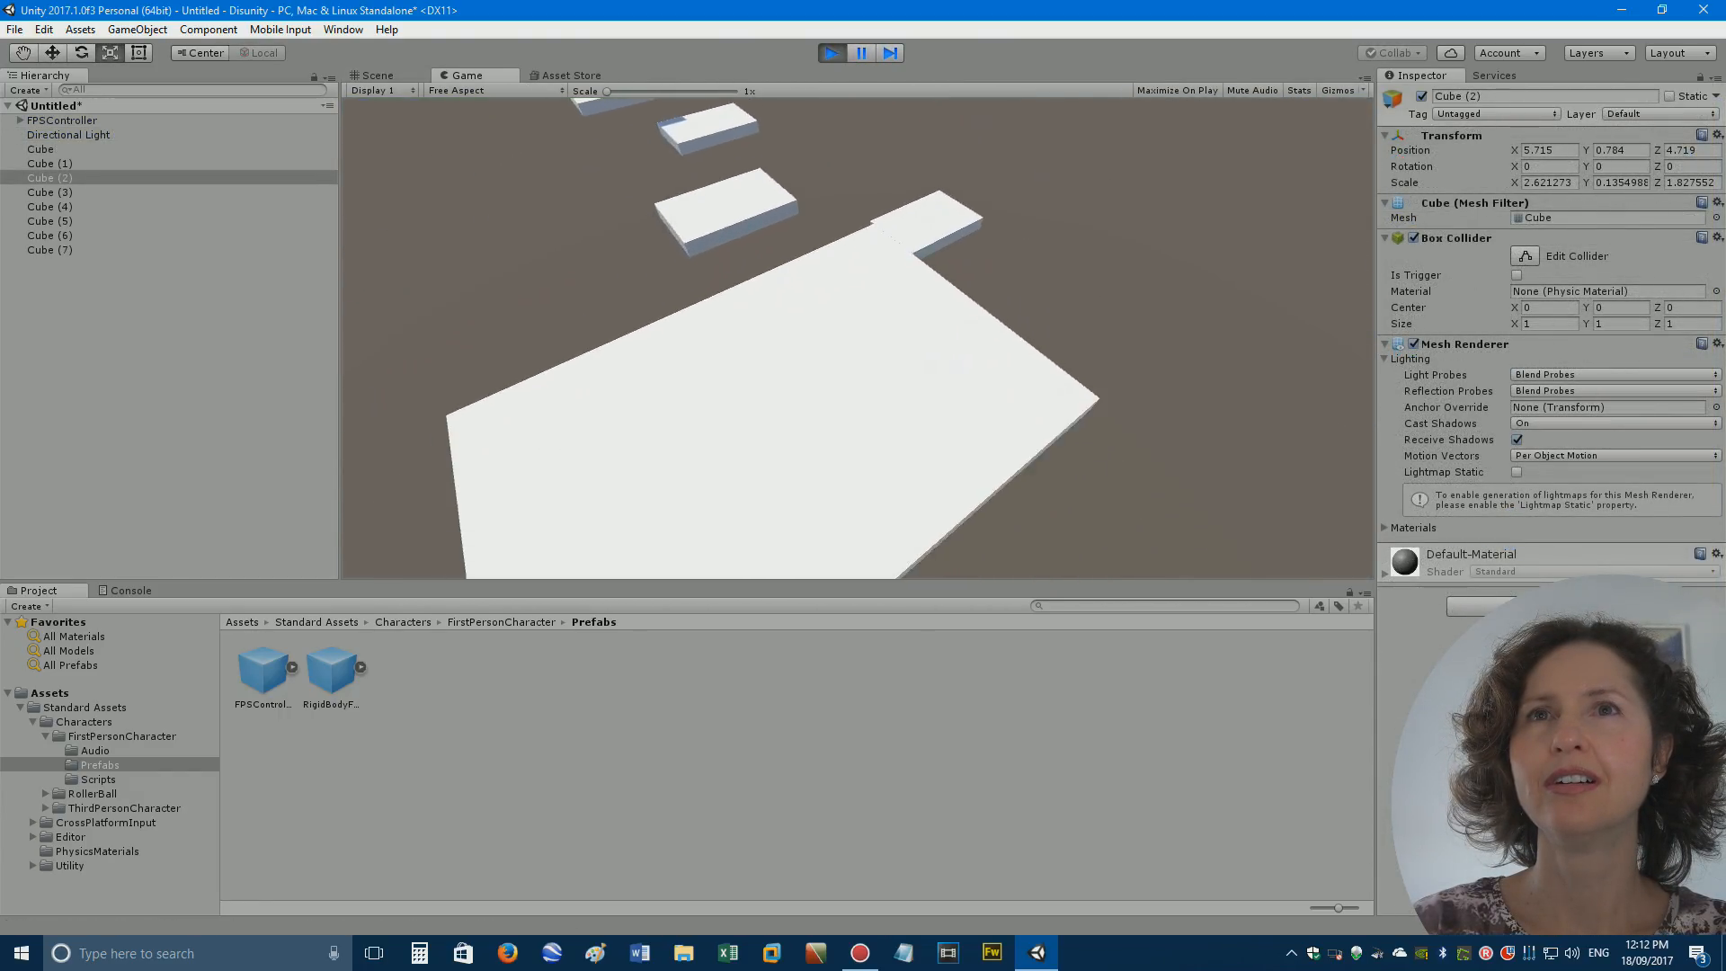
key("w")
key("w")
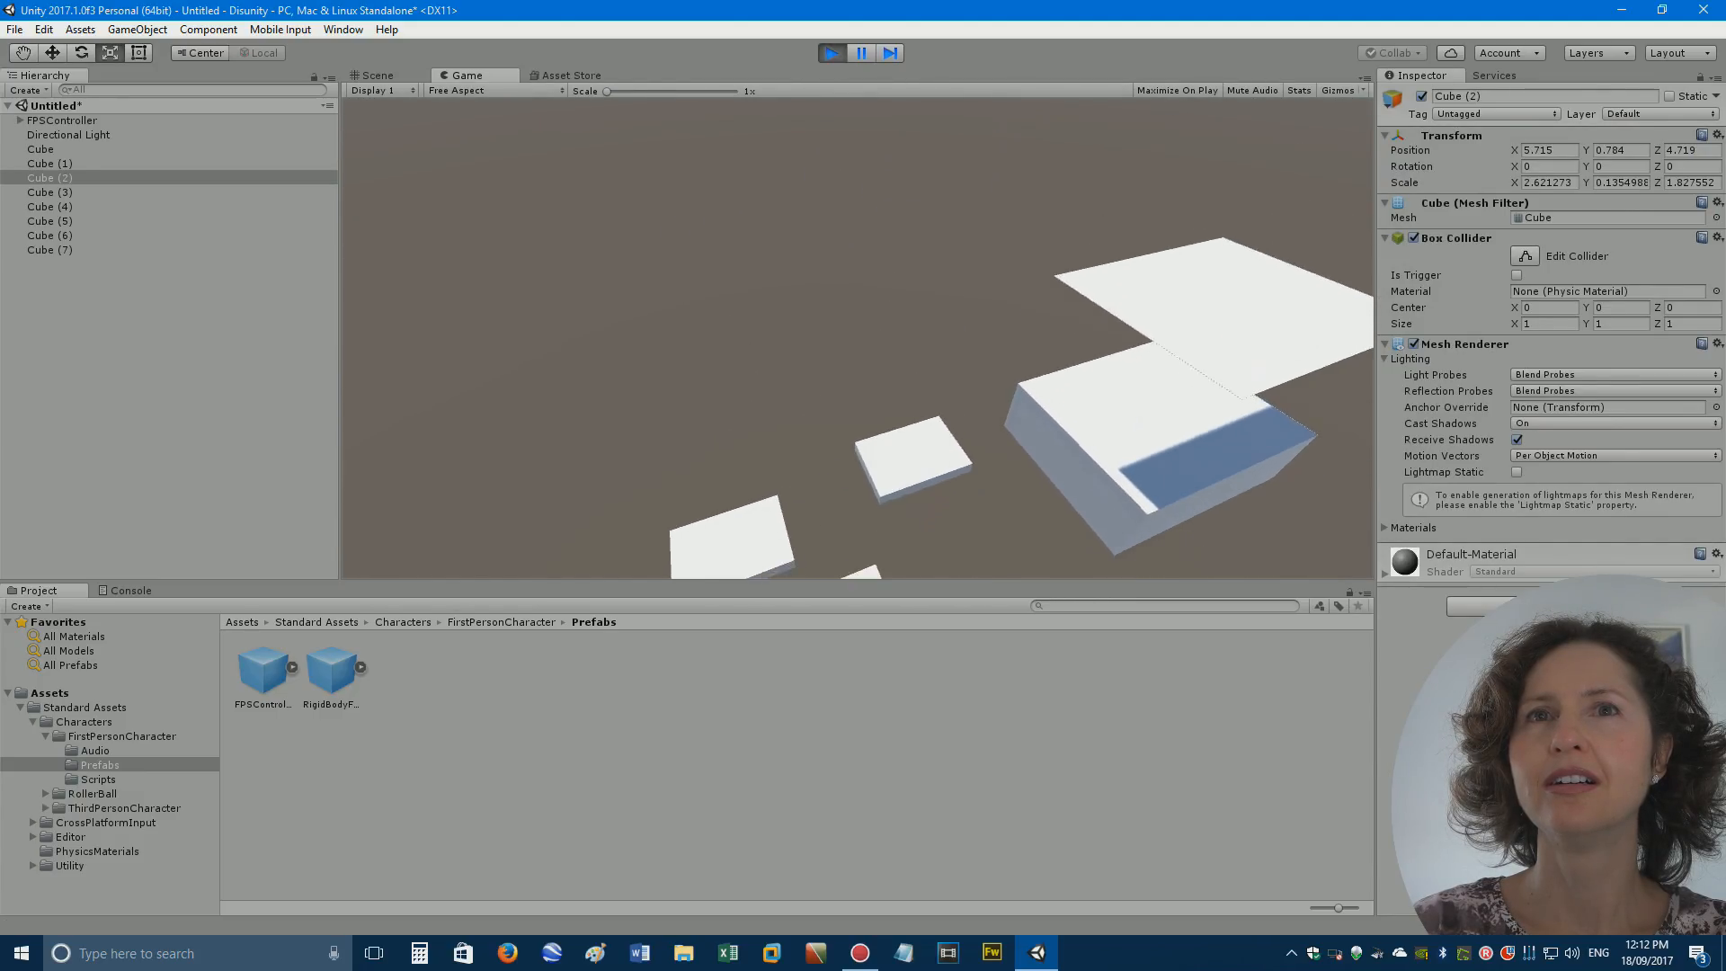
key("s")
key("w")
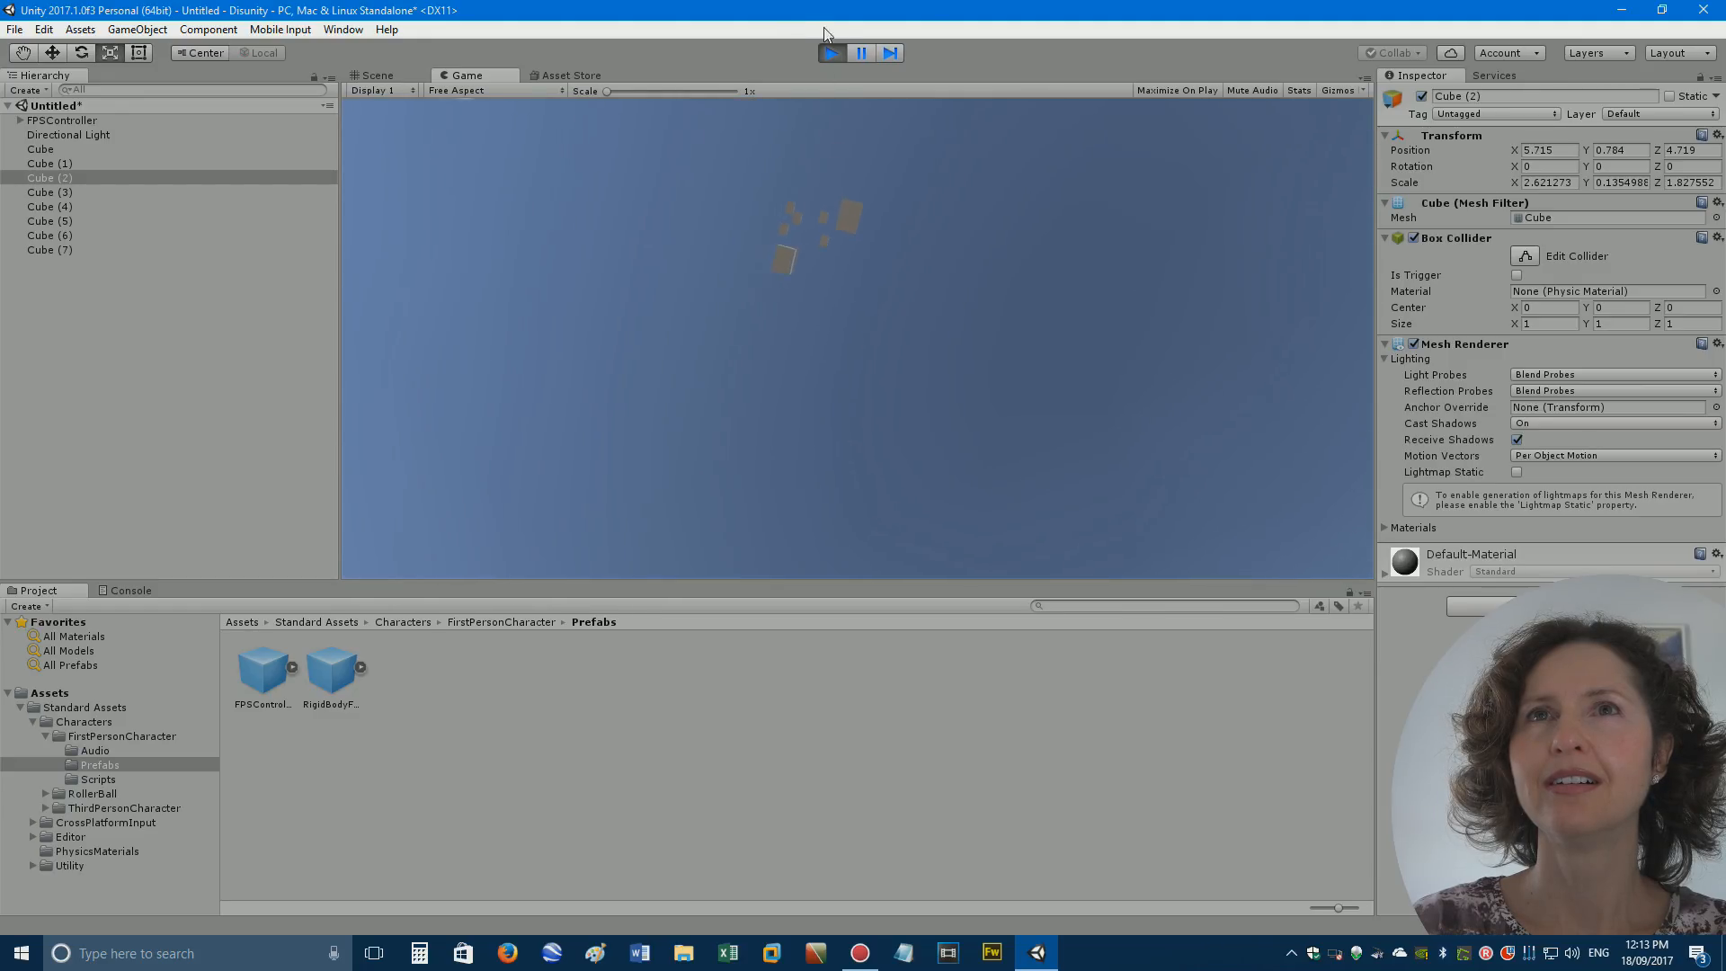
left_click(836, 54)
Frame the FPSController in the scene and select the platform across the gap from its starting platform.
left_click(956, 307)
key("f")
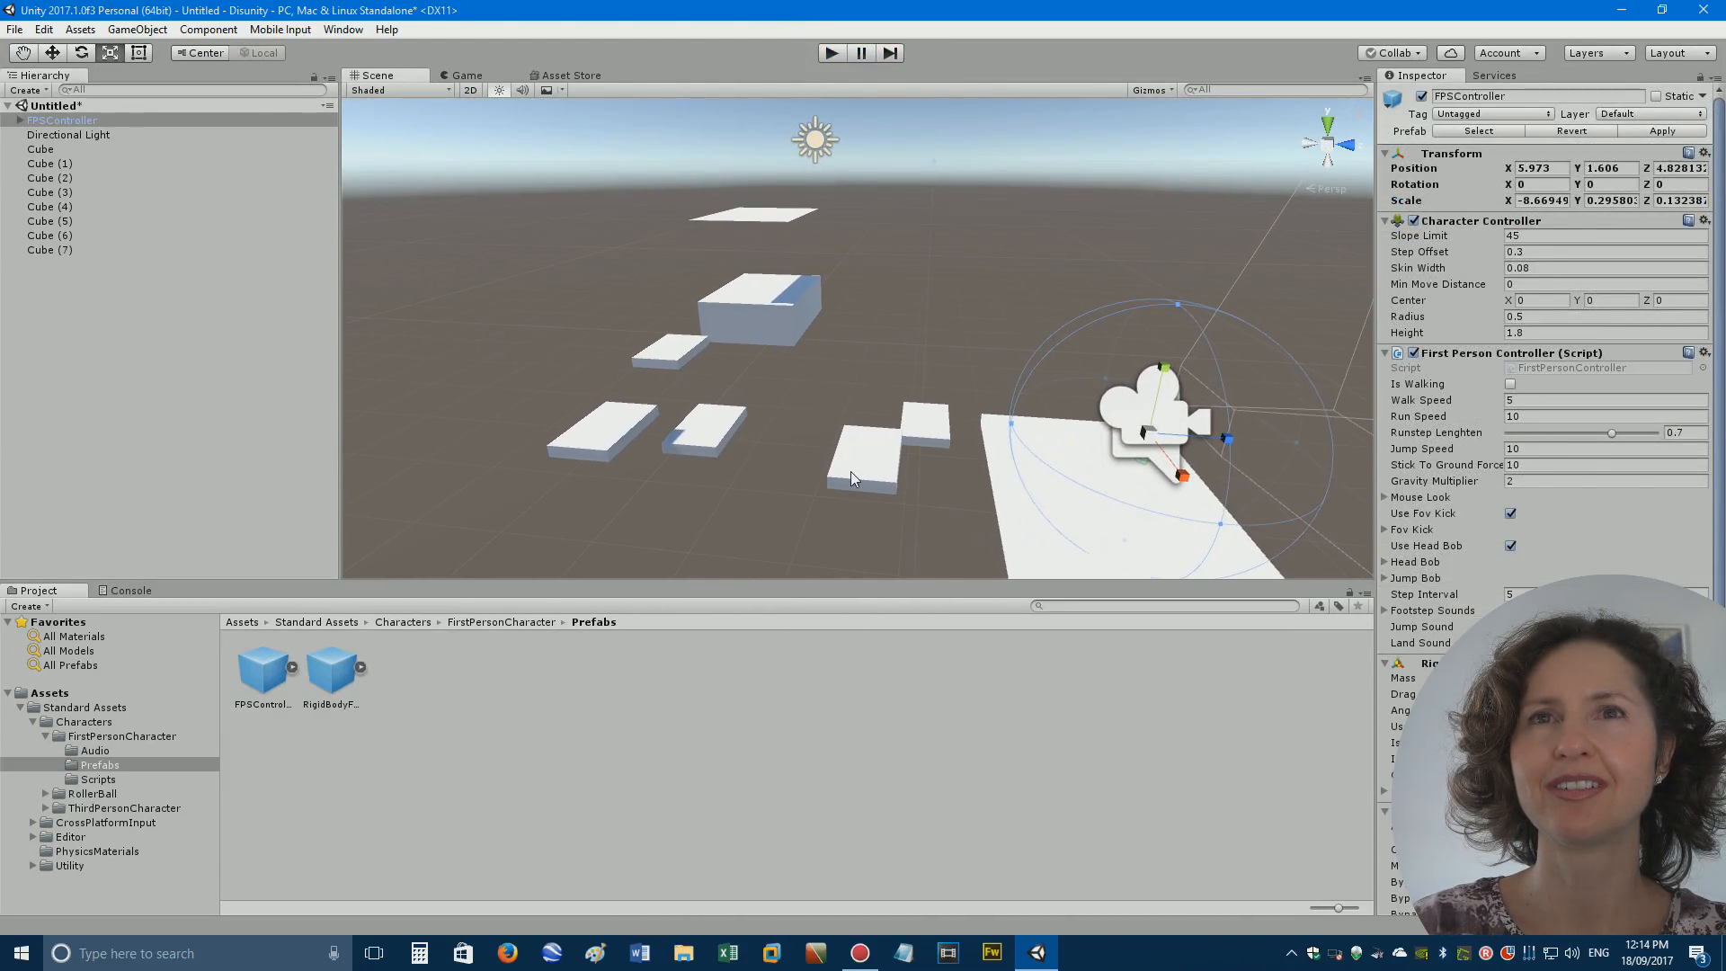
left_click(854, 479)
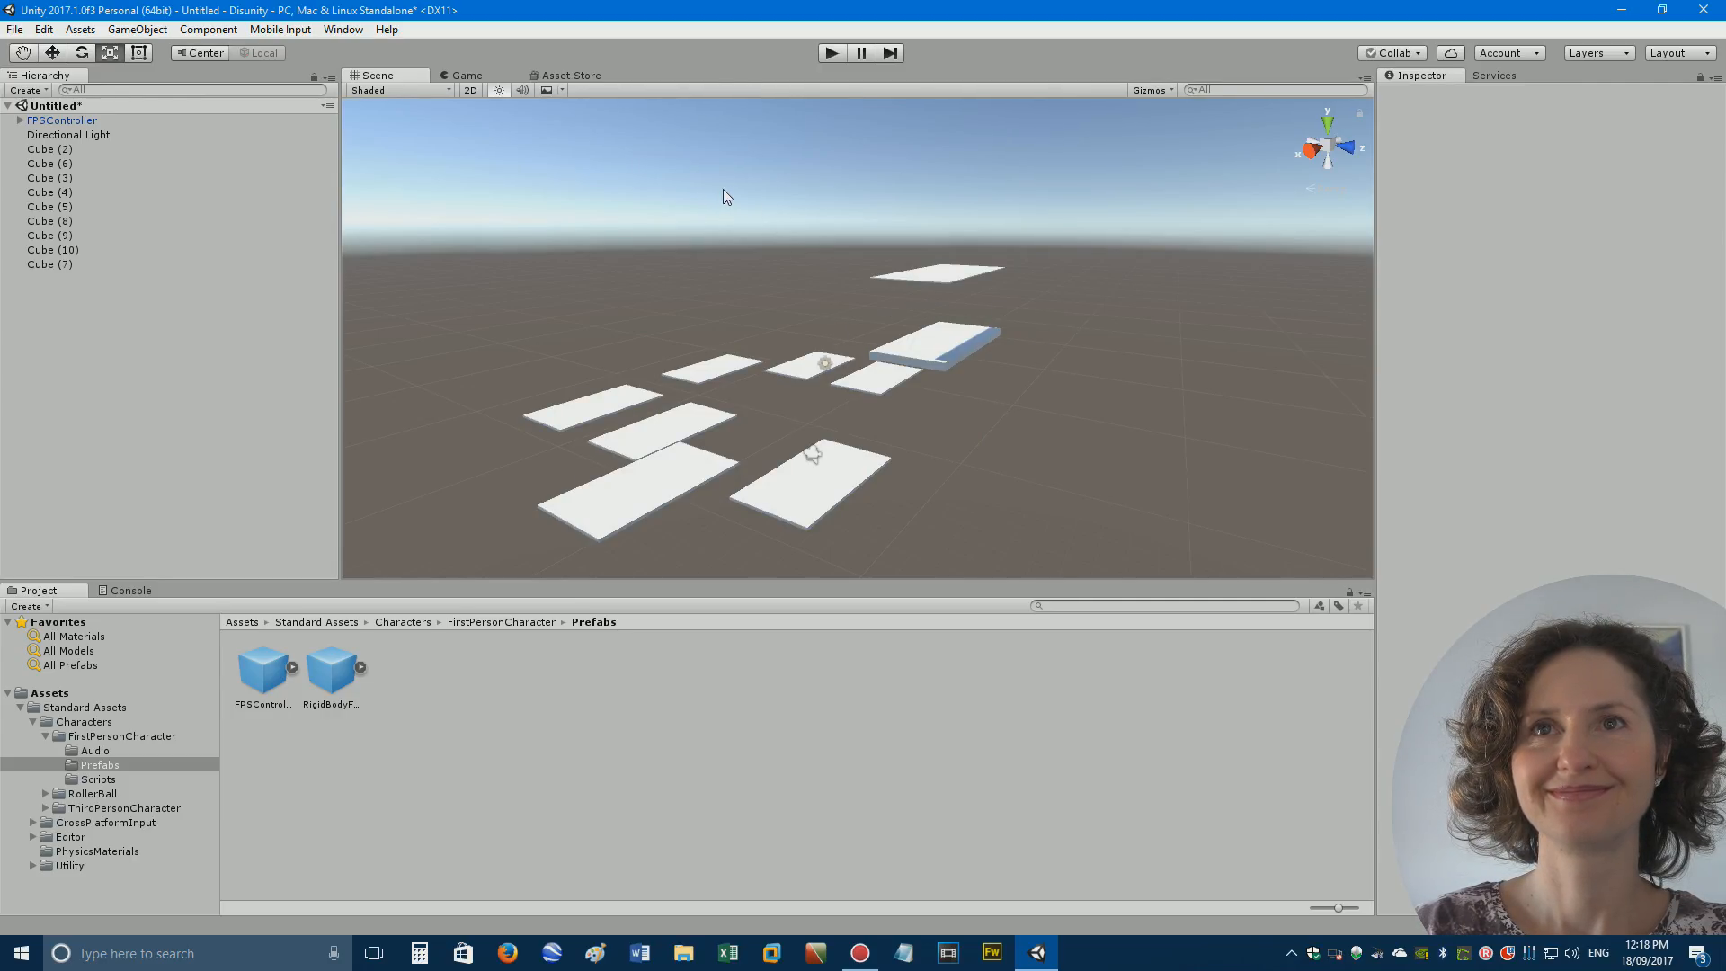
Test-play the rearranged level, walking and jumping the first-person player from platform to platform.
left_click(827, 58)
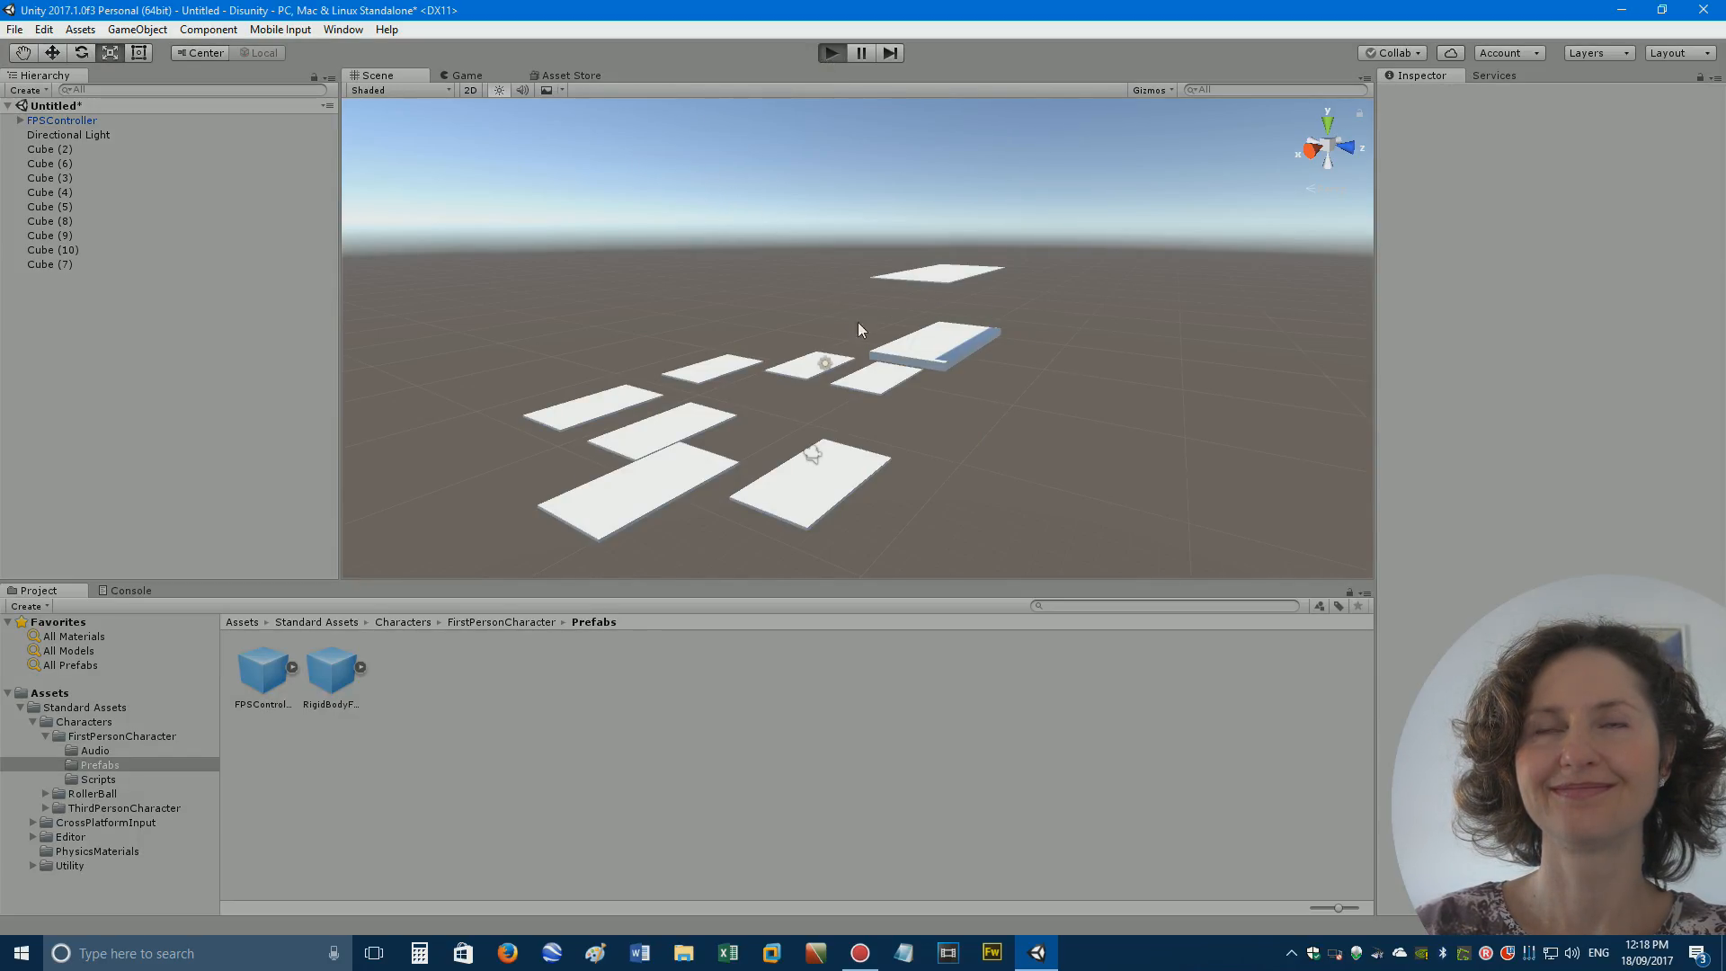
key("s")
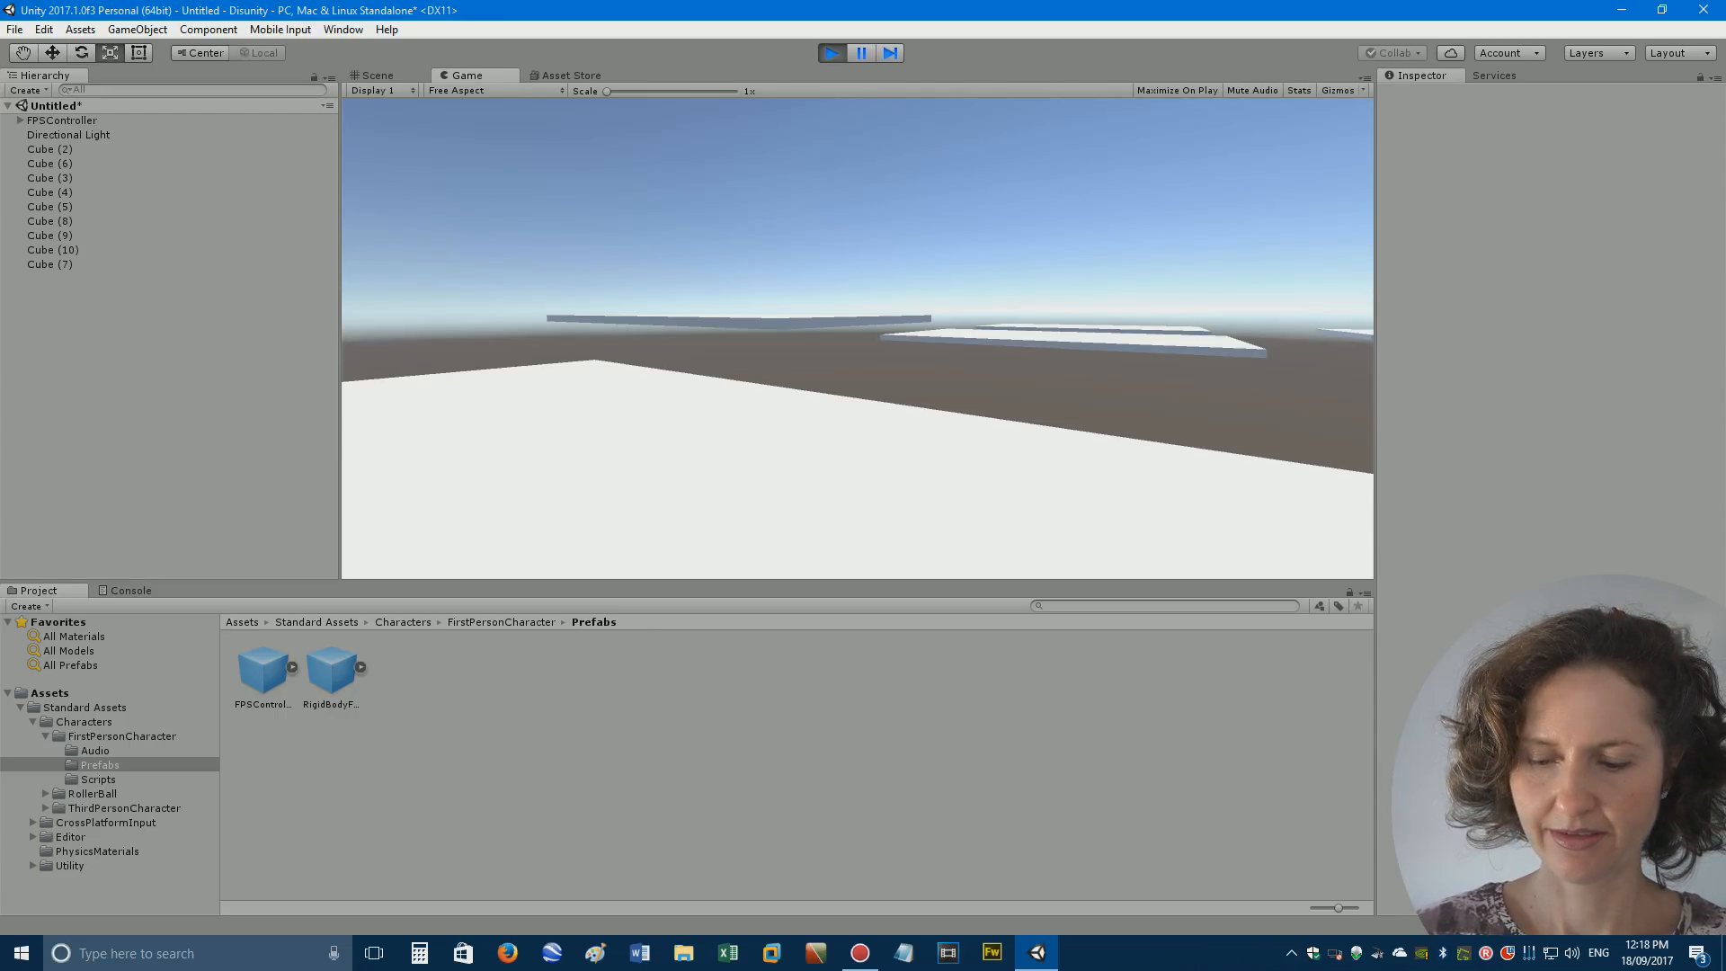
key("w")
key("space")
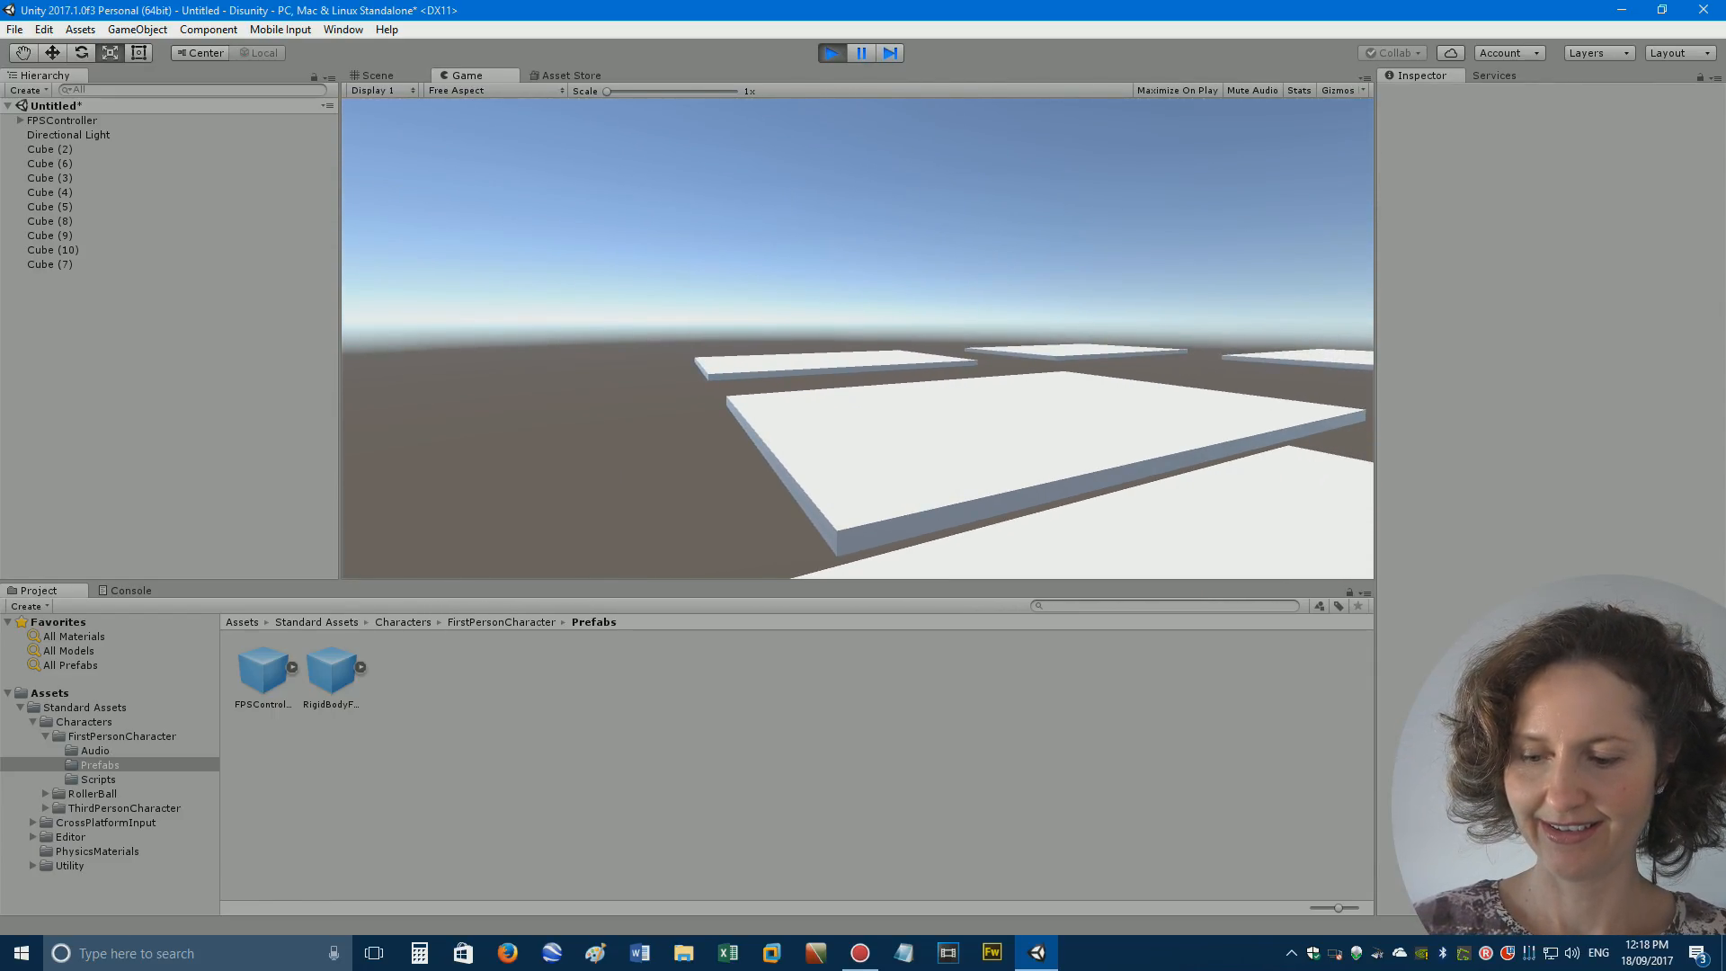
key("w")
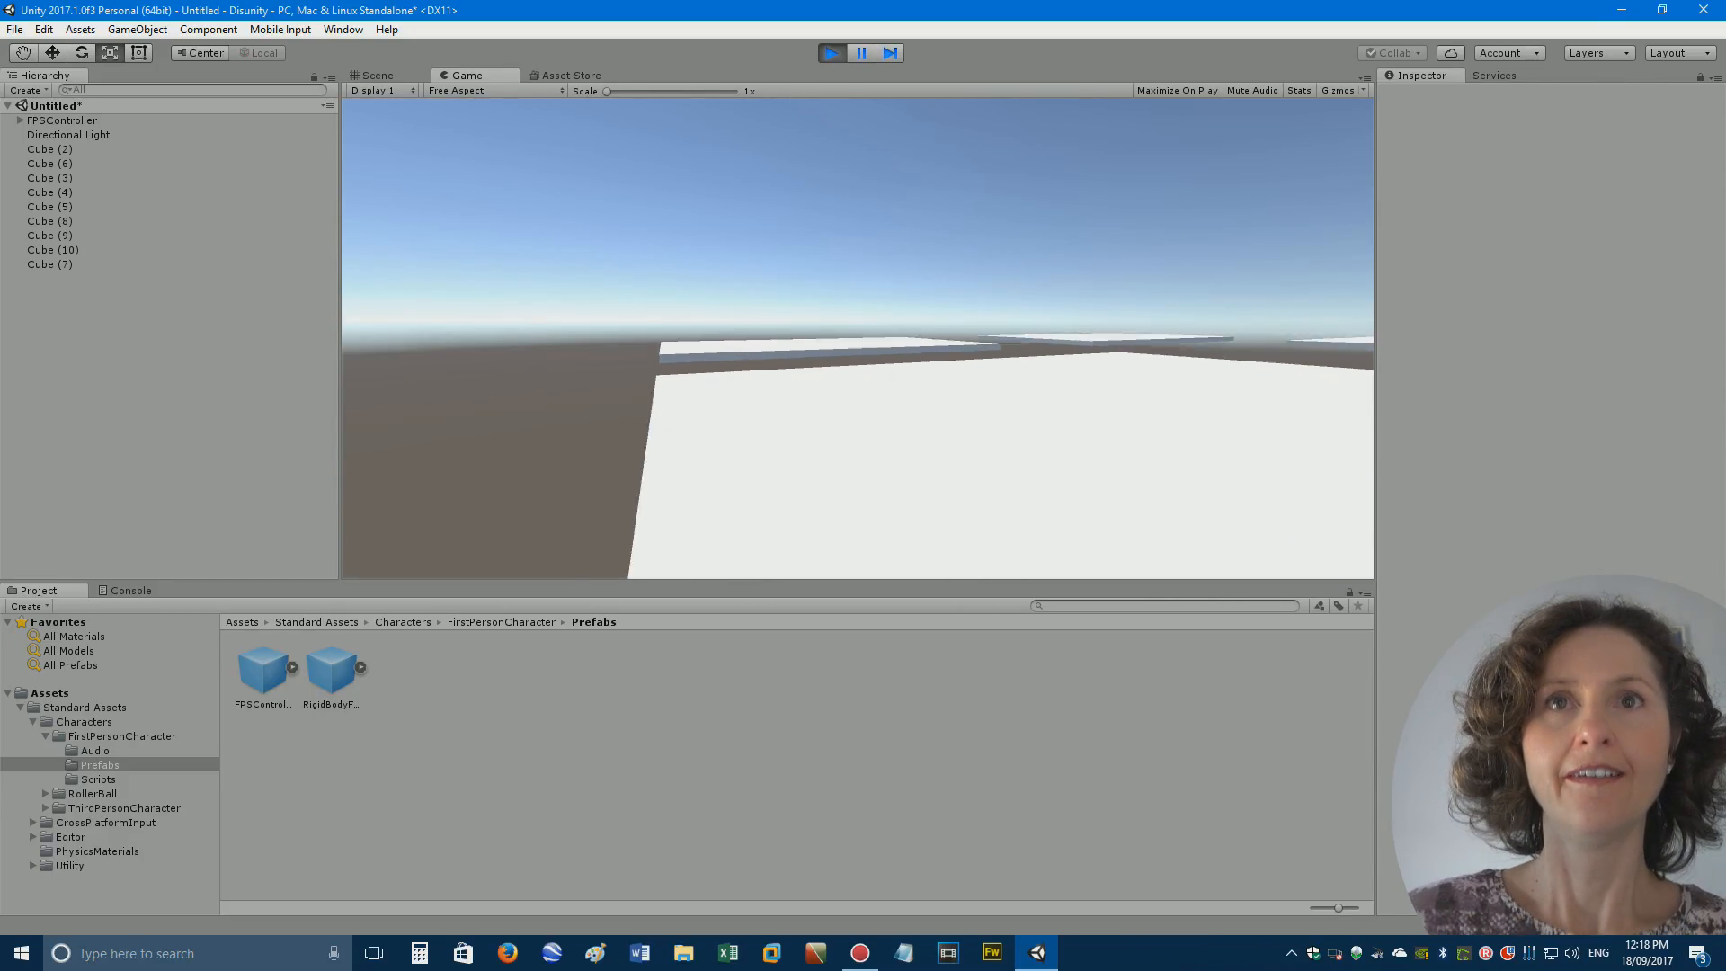
key("space")
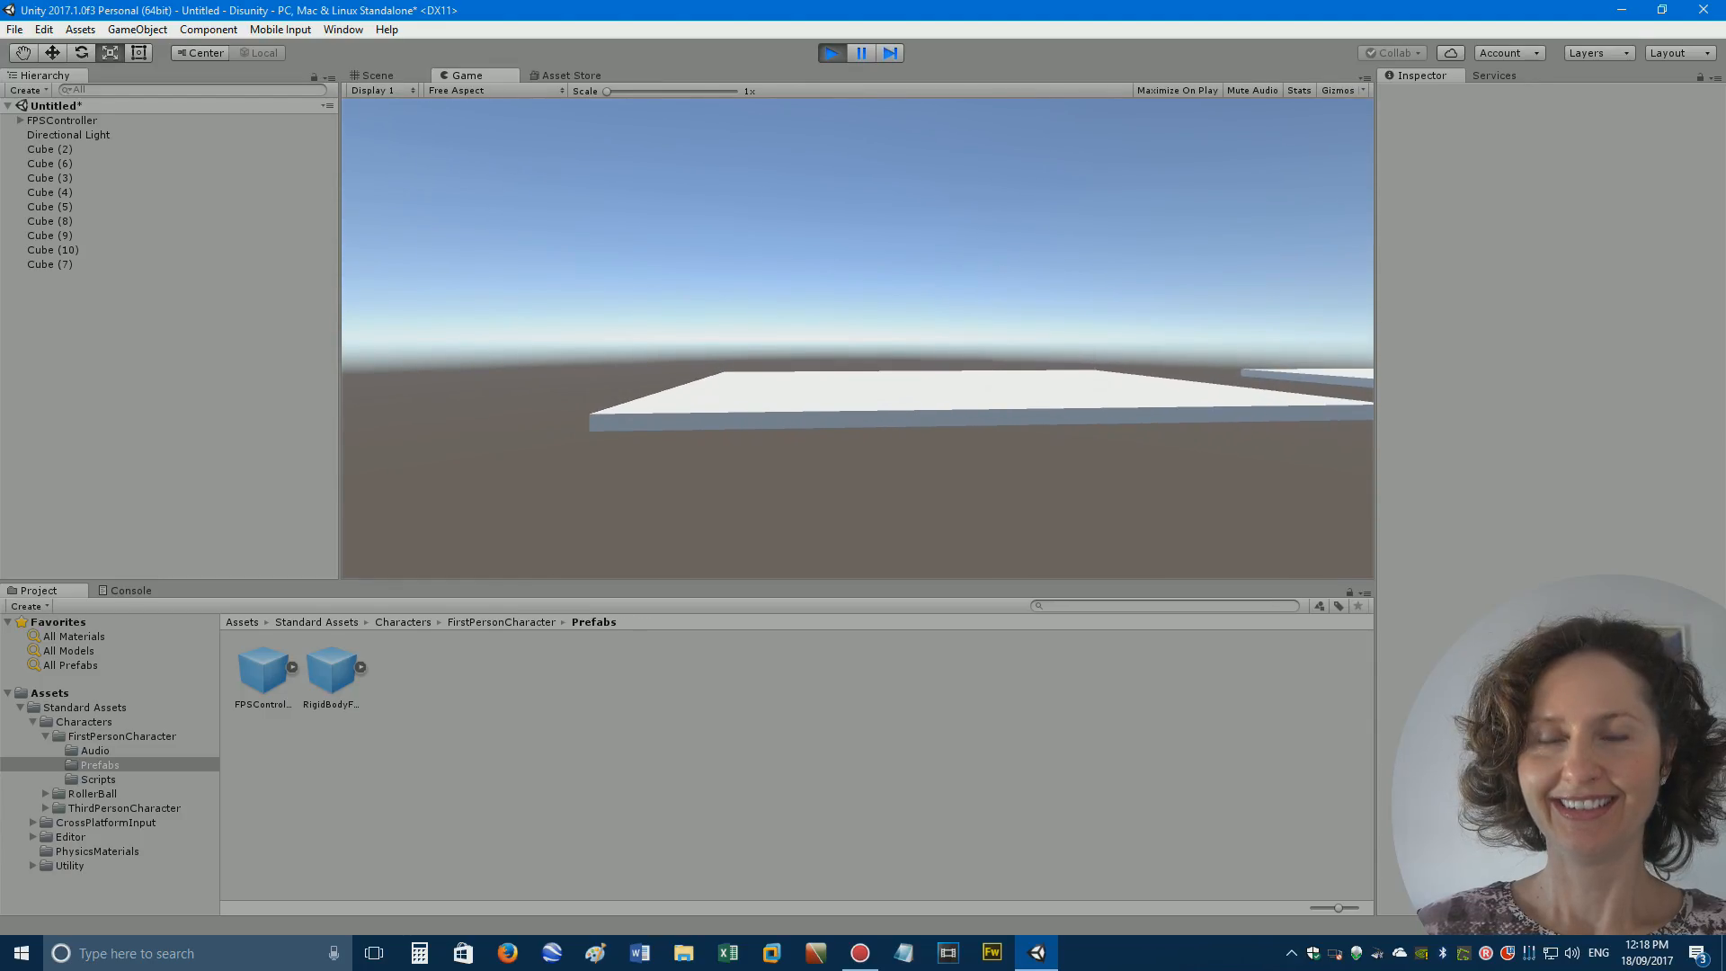
key("w")
key("space")
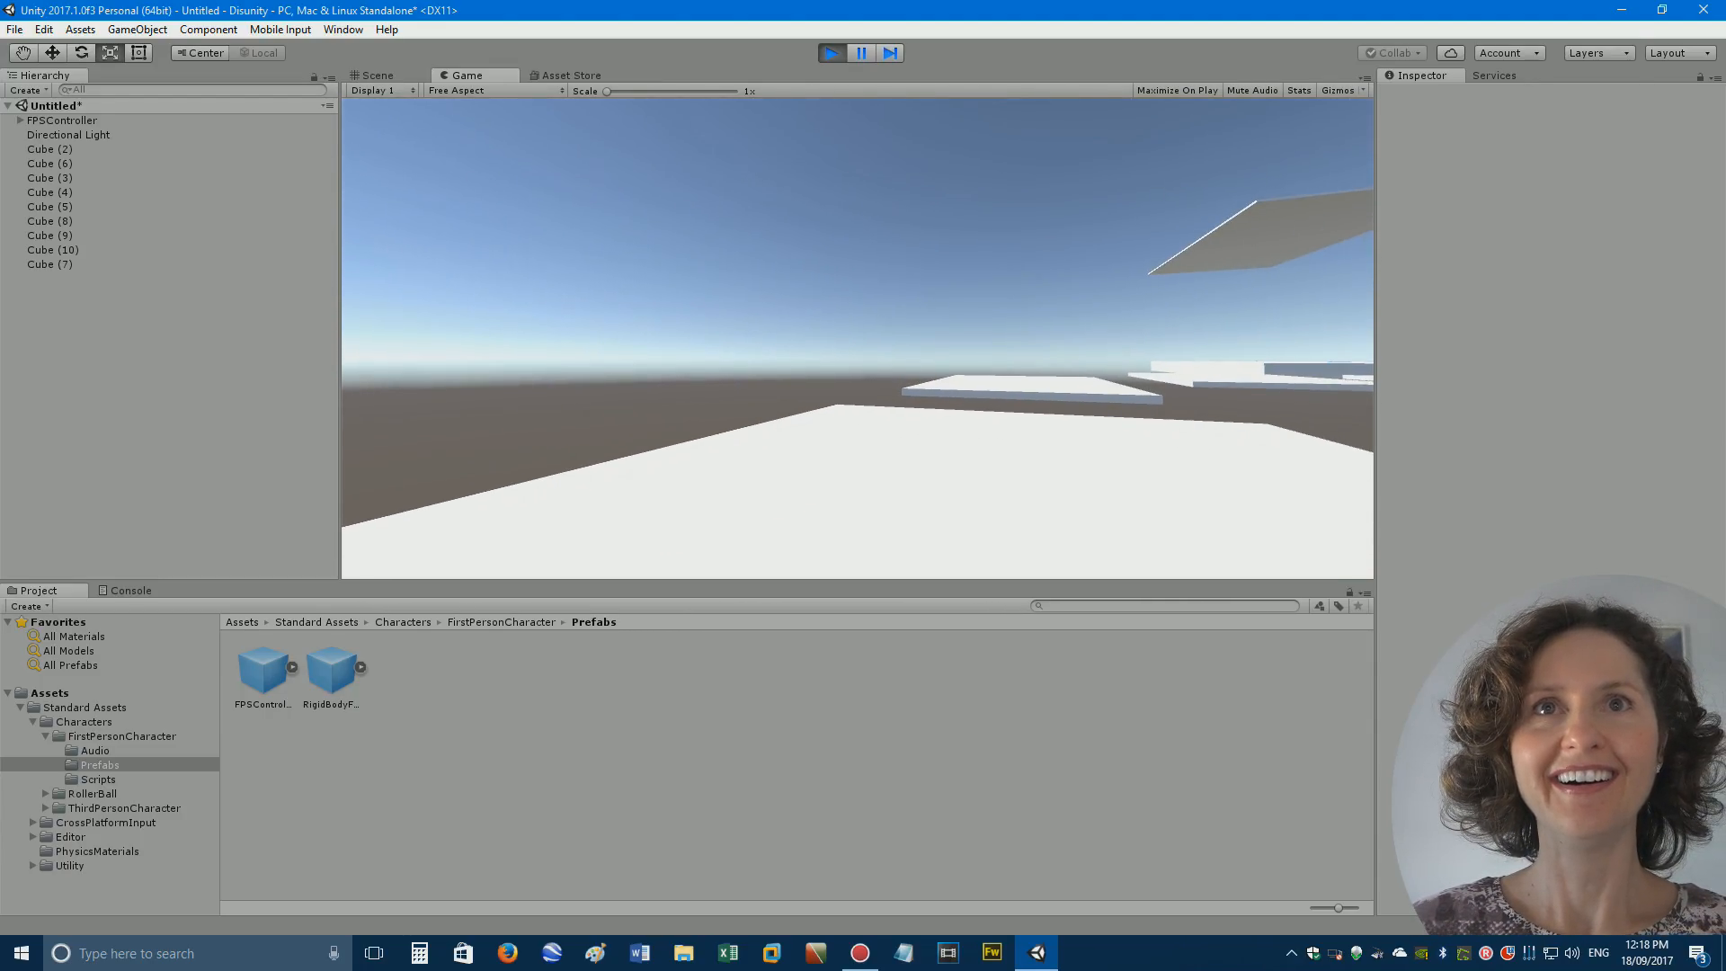
Keep test-playing toward the thick raised block, jumping the first-person player between platforms, and stop the game after the fall.
key("w")
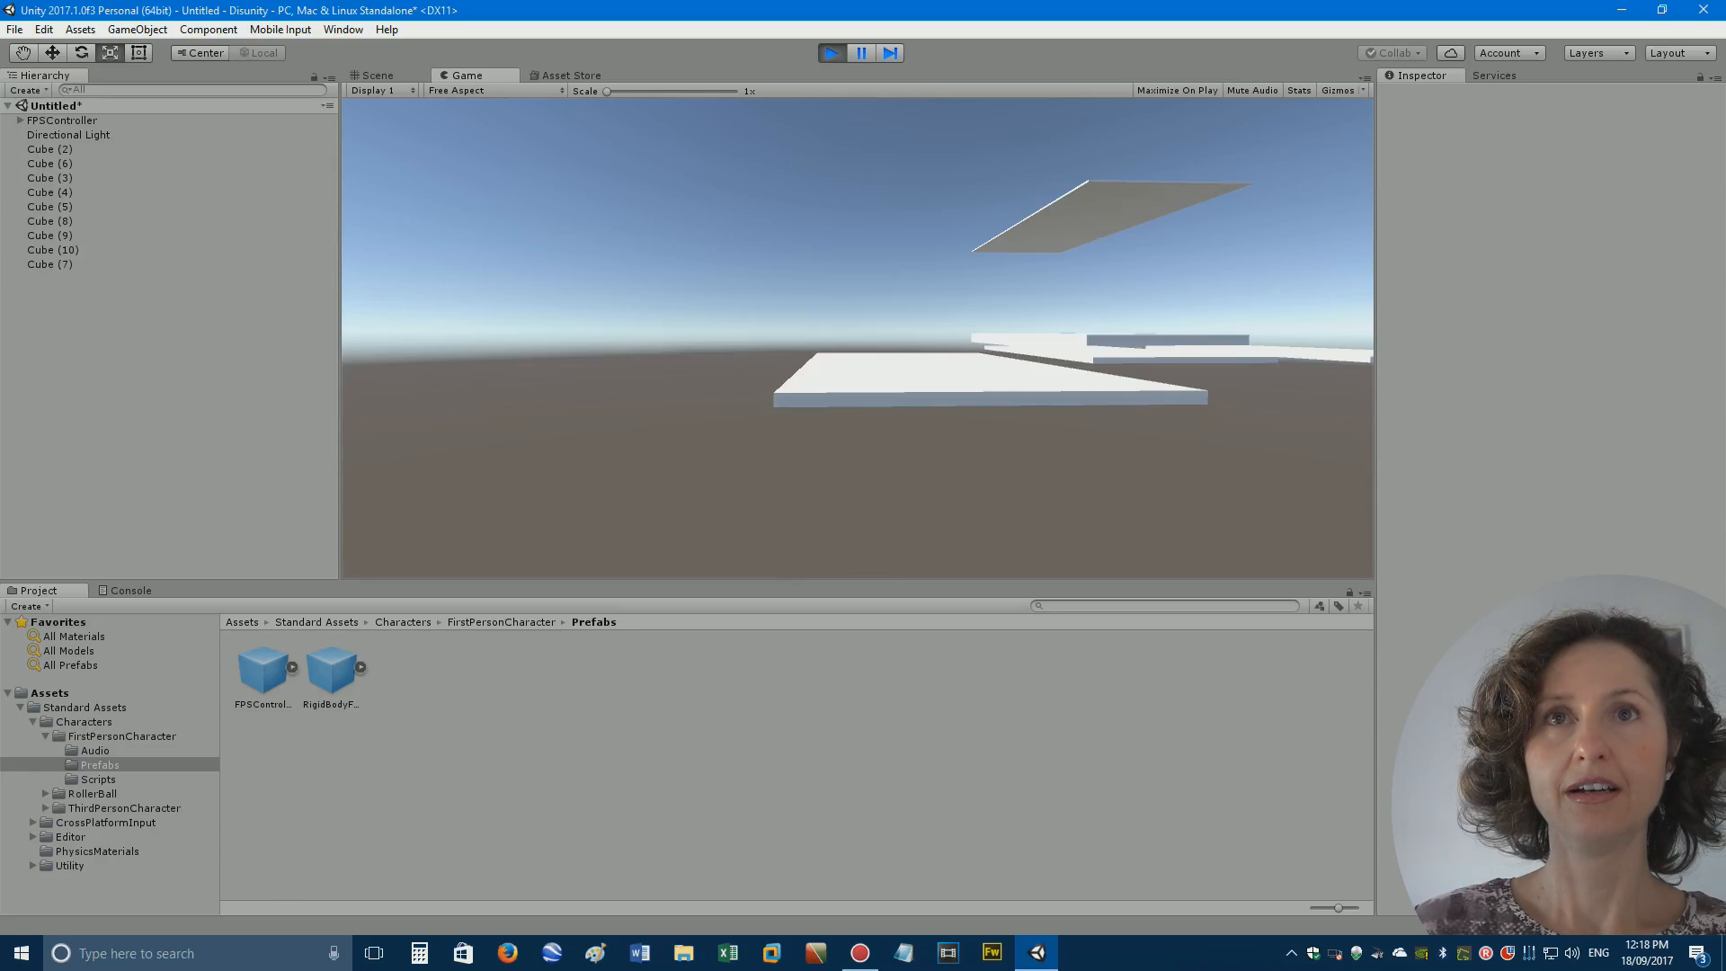
key("w")
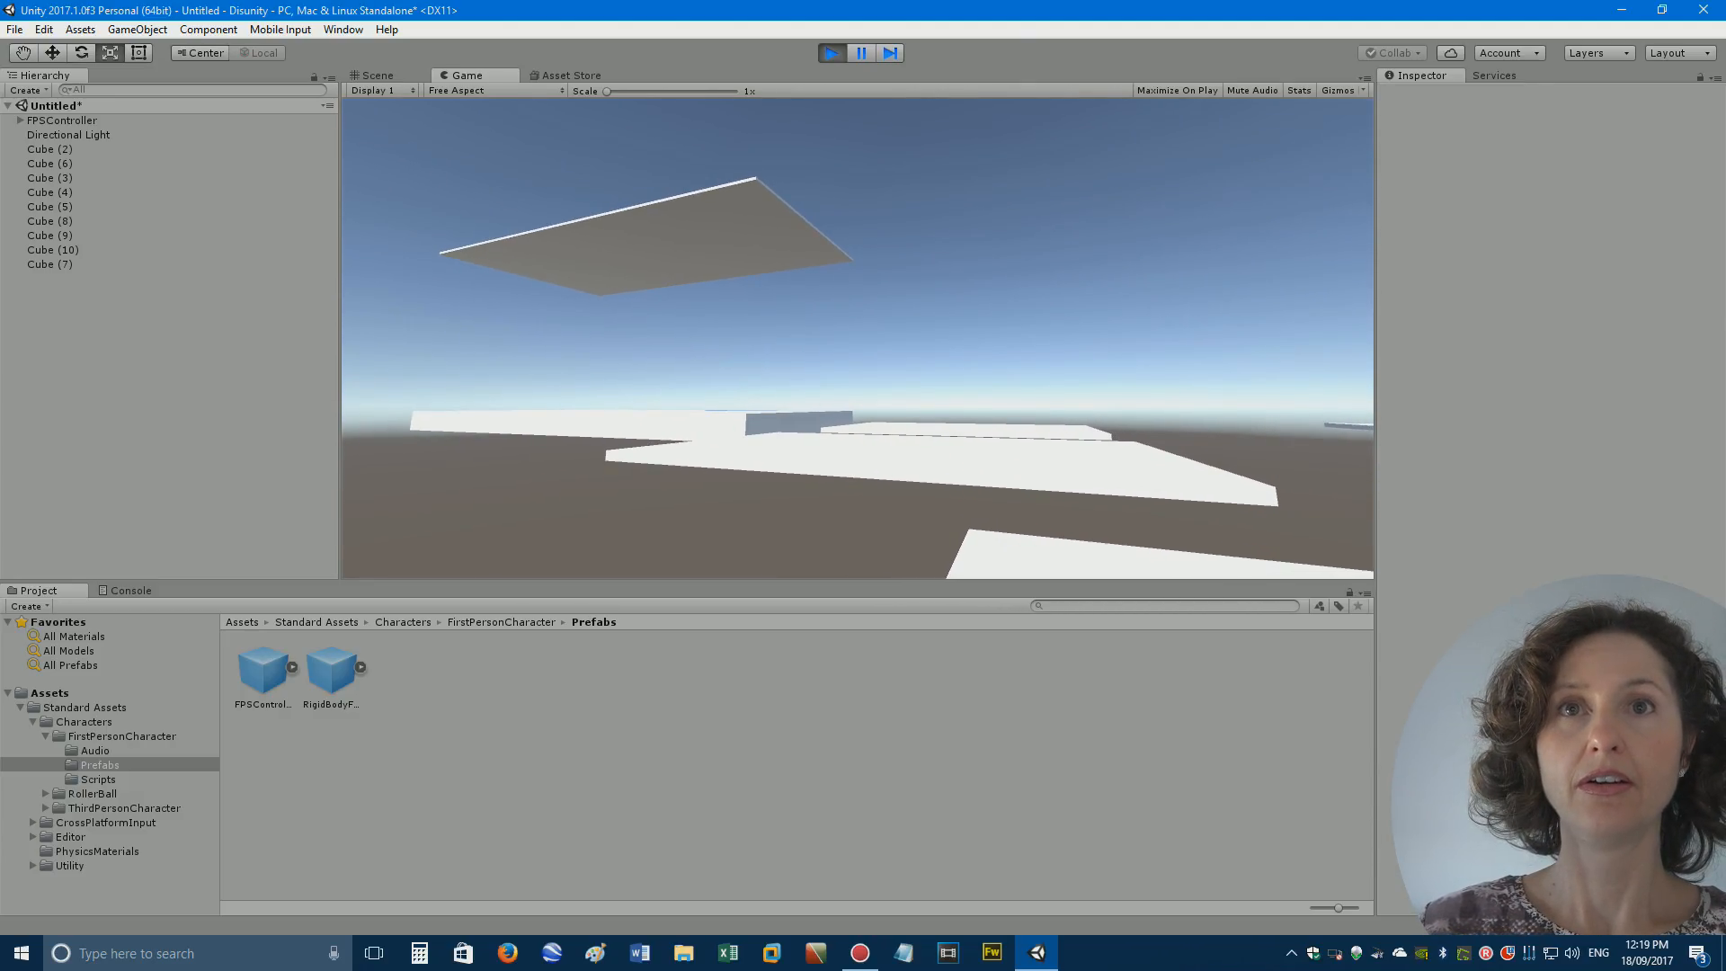
key("w")
key("space")
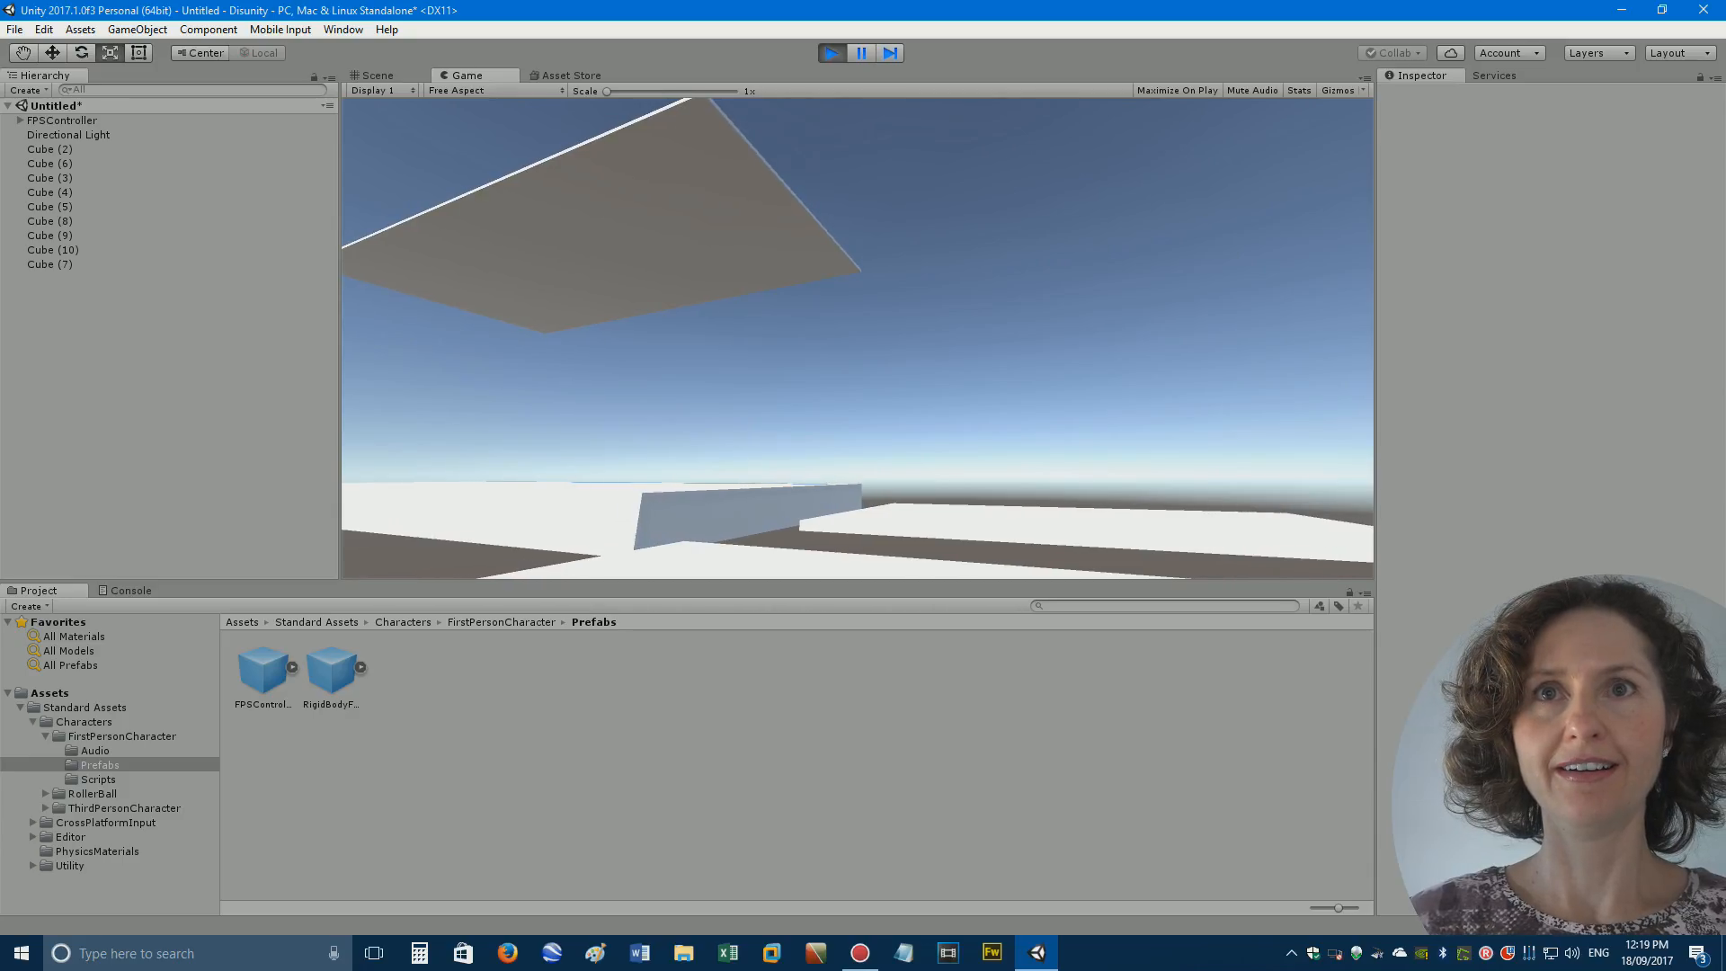
key("w")
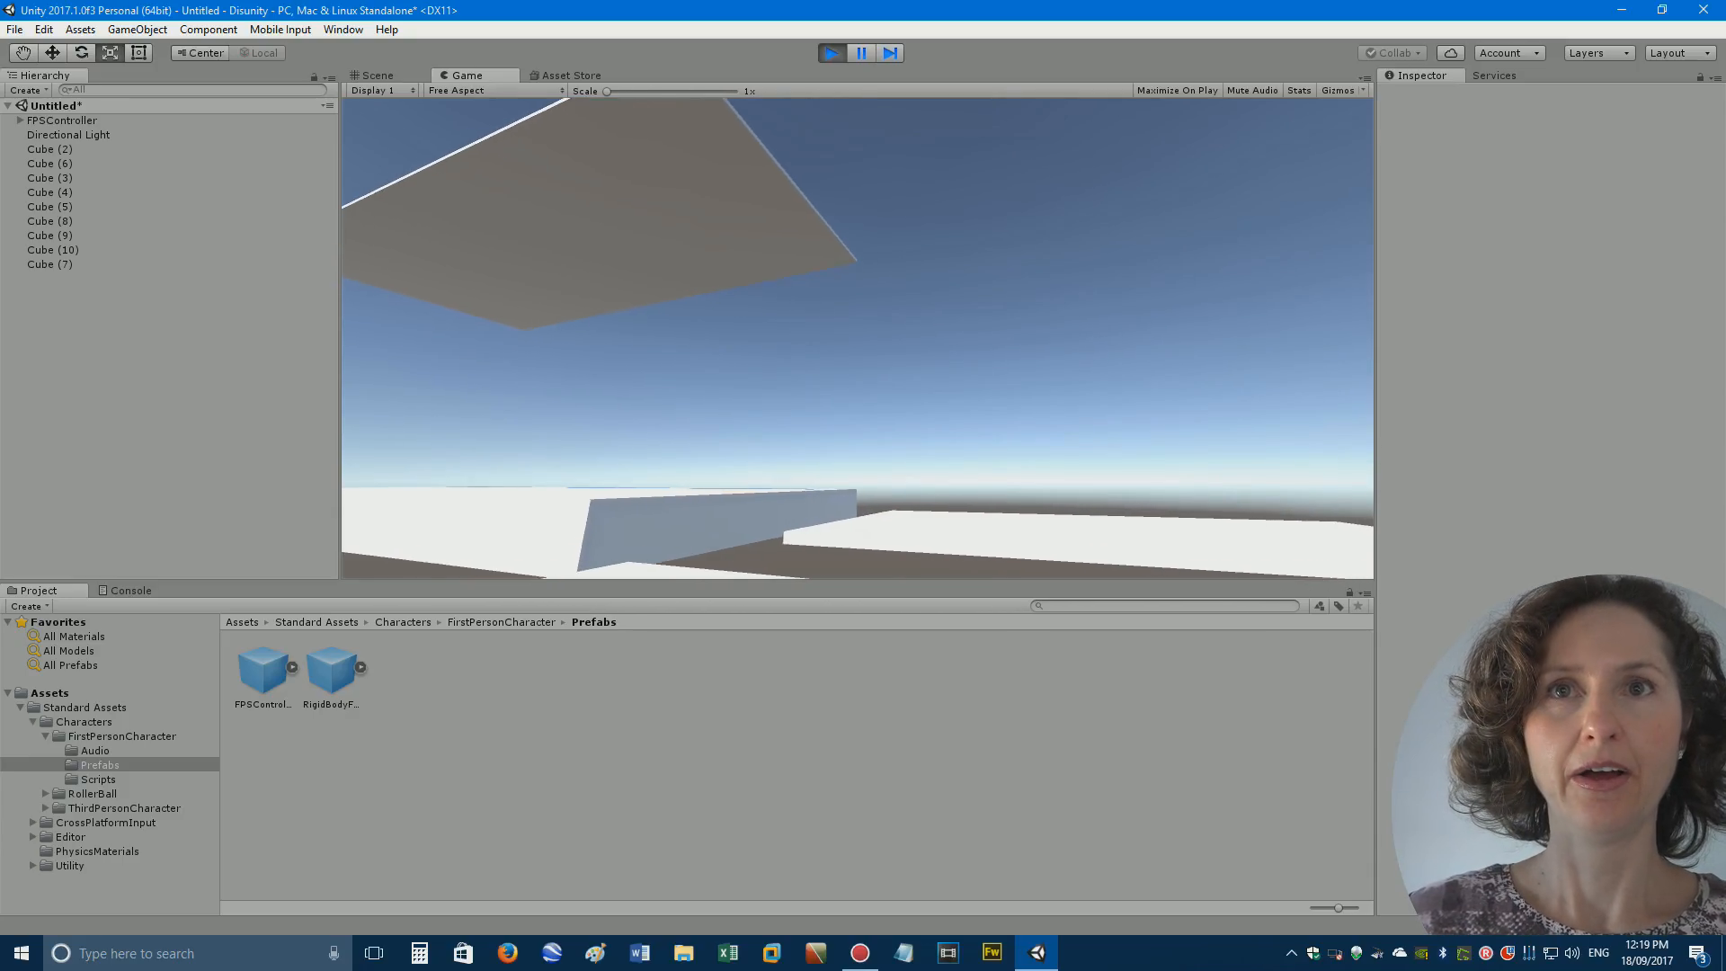
key("space")
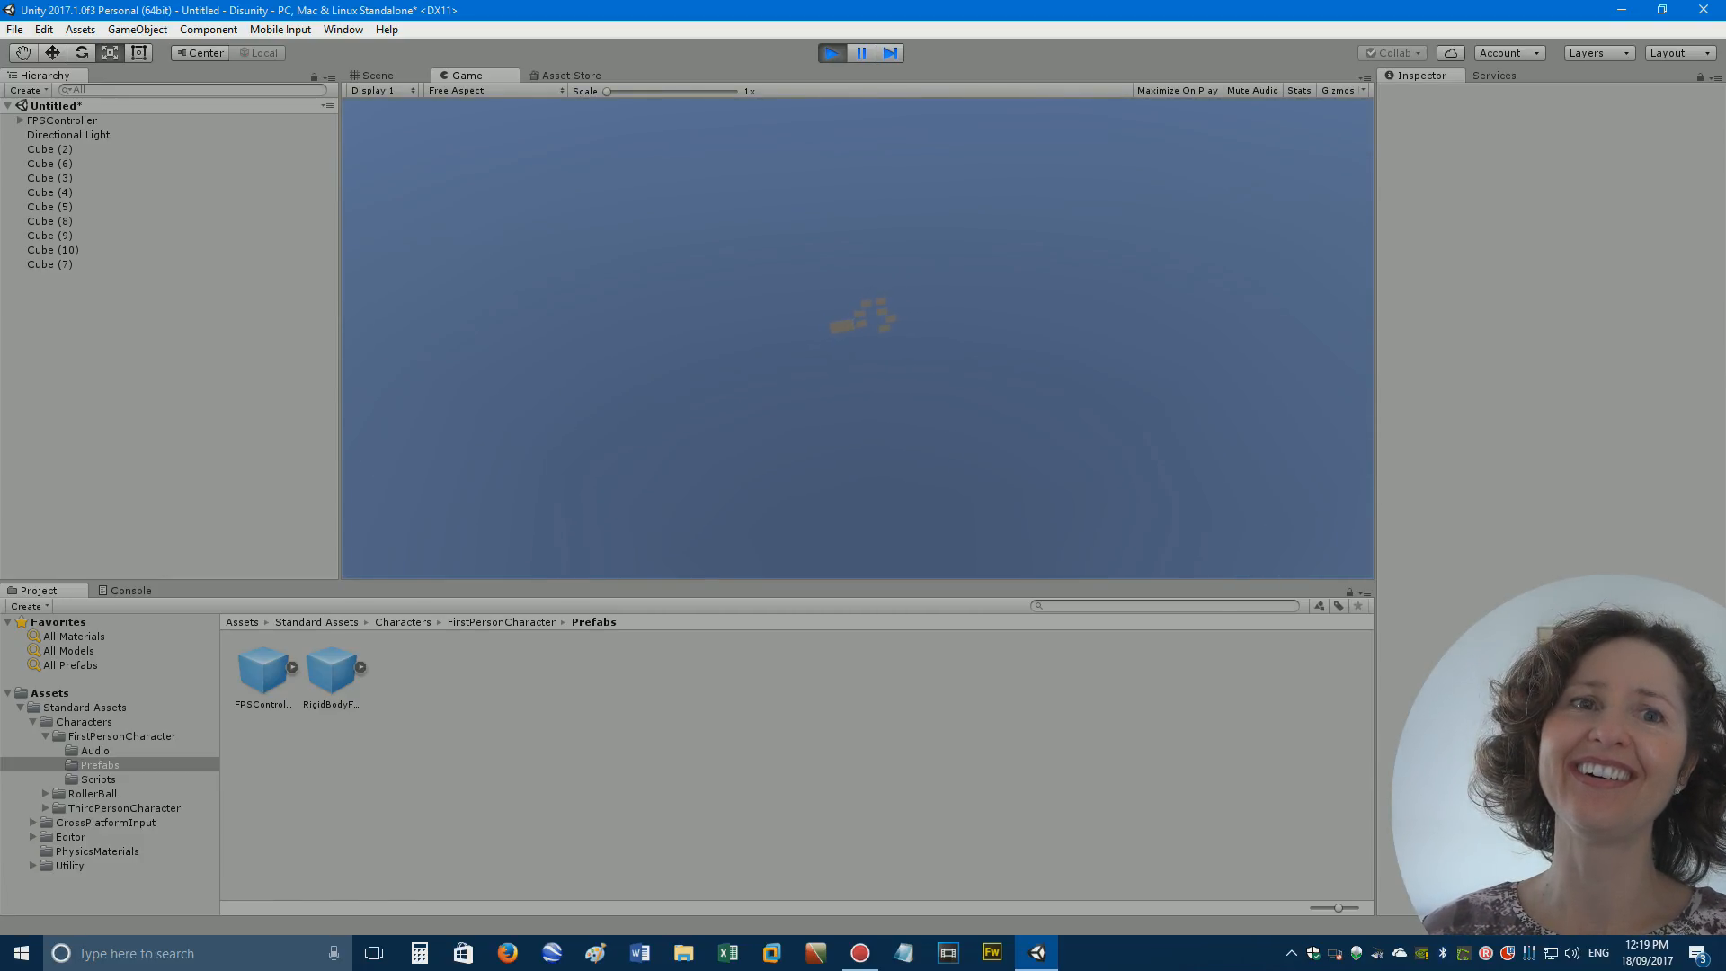
left_click(831, 54)
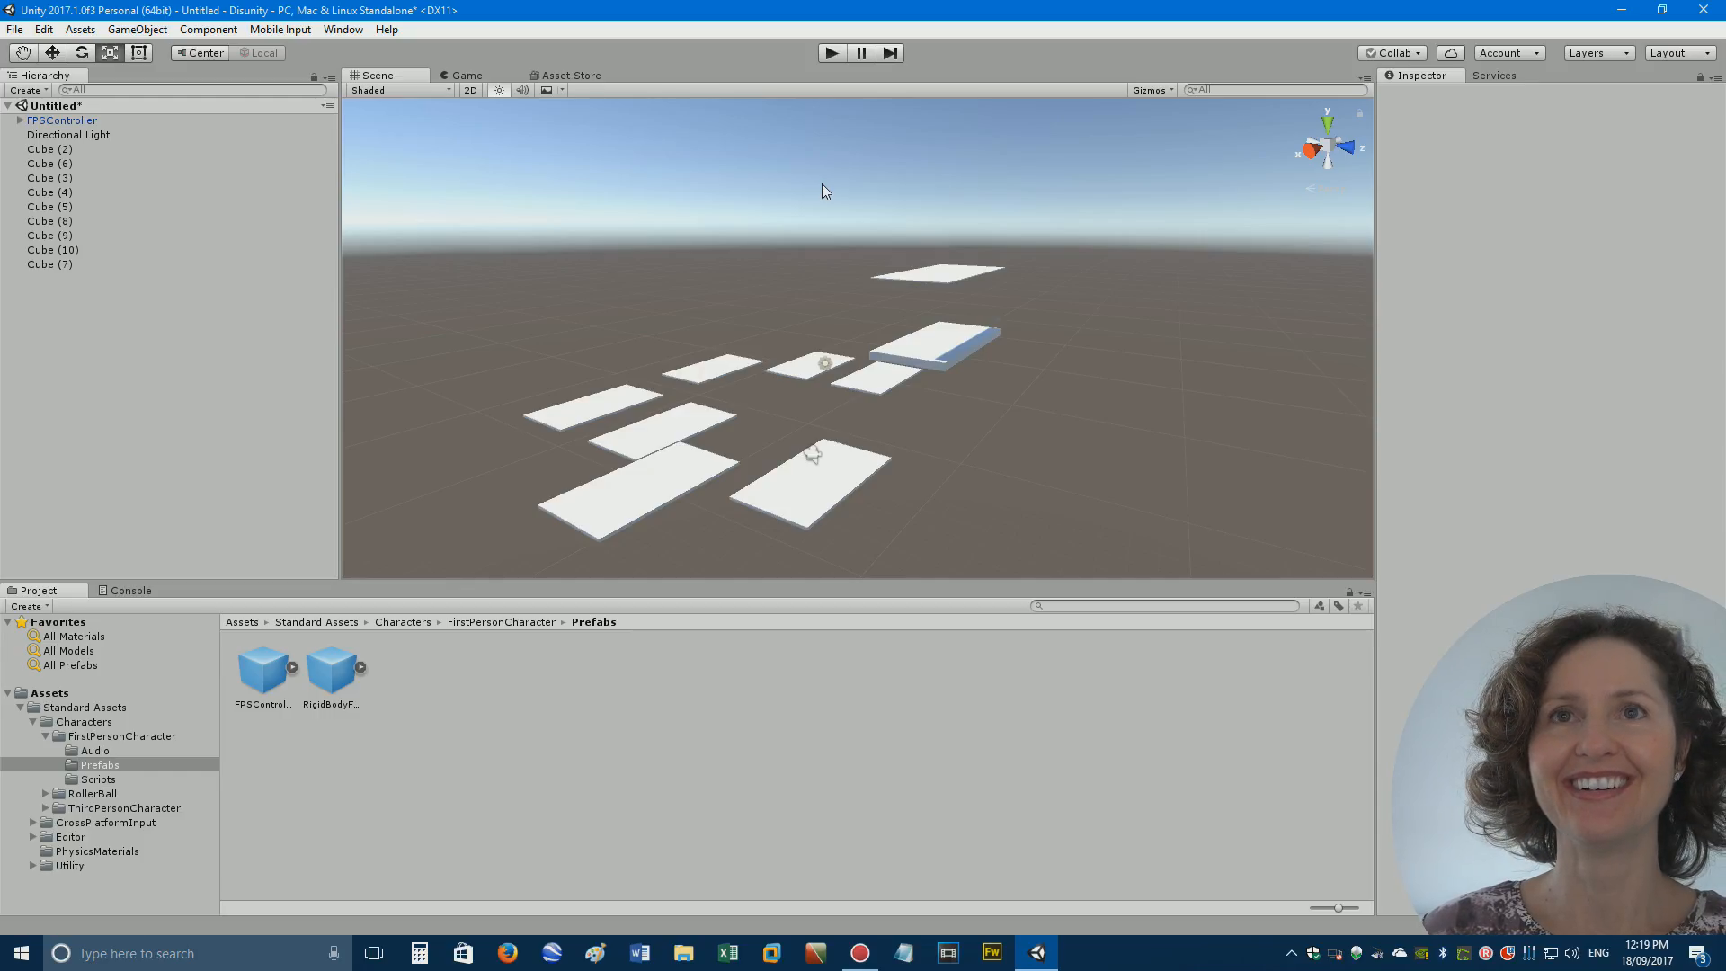
Add a small plank cube scaled about 1.46 × 0.14 × 0.46 and move it into the gap before the thick block, about X -12.65, Y 1.11.
right_click_drag(982, 378, 993, 477)
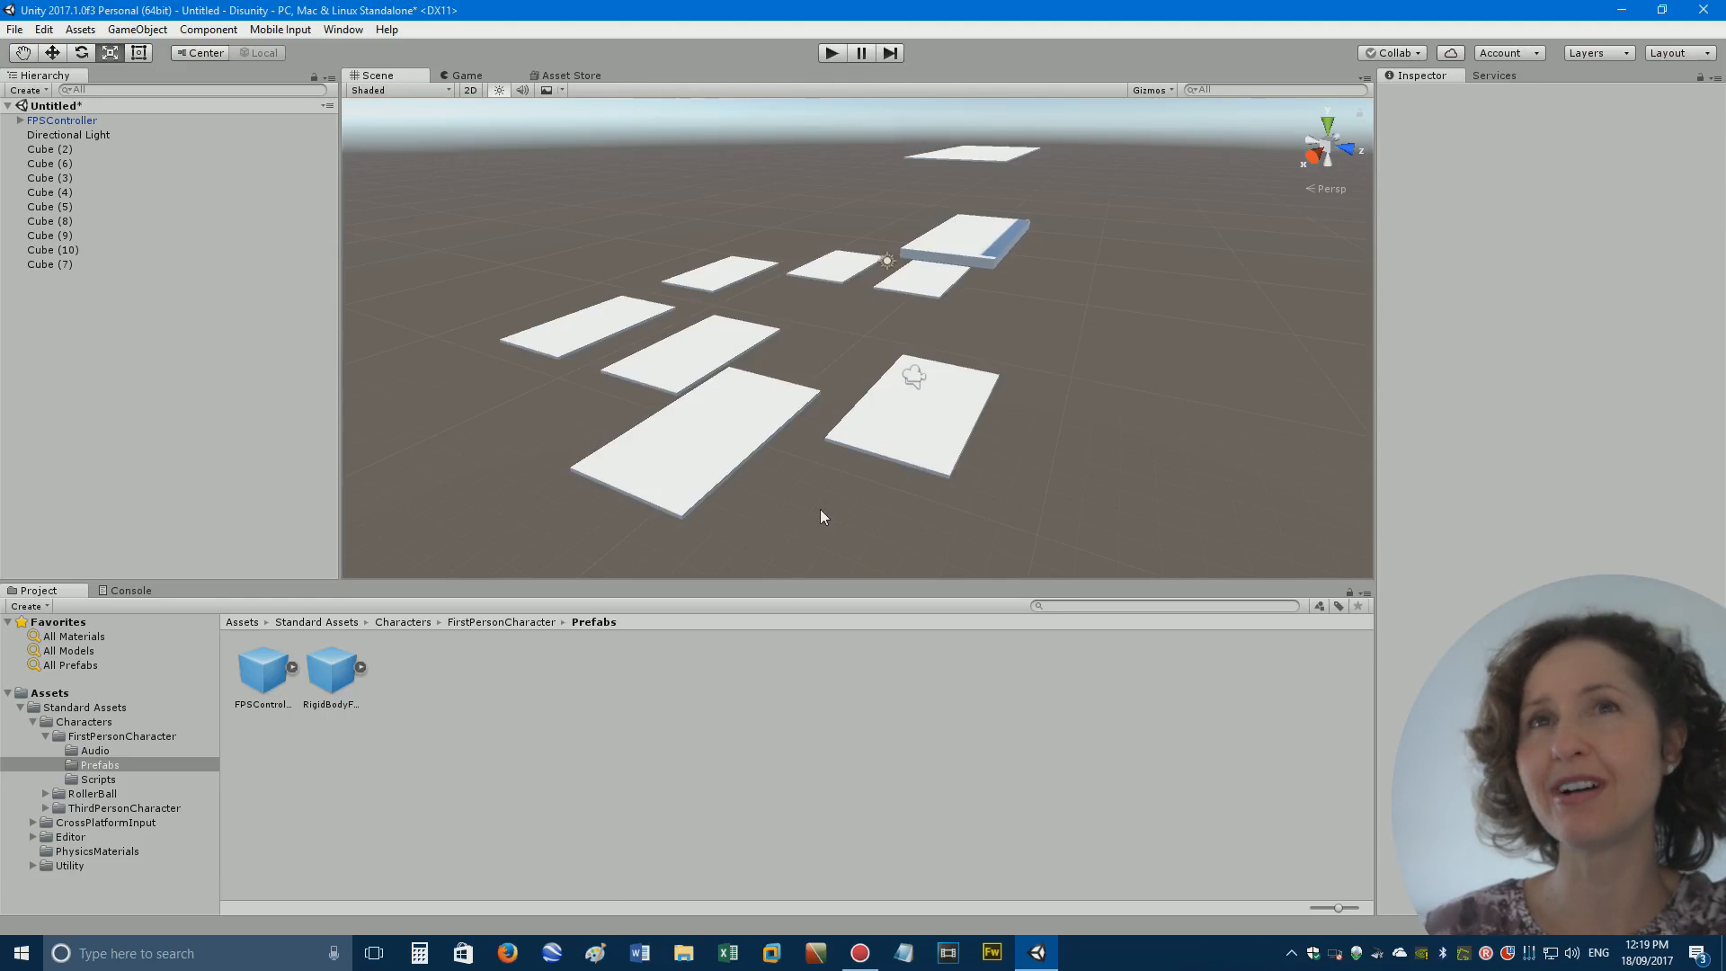
right_click_drag(822, 517, 730, 270)
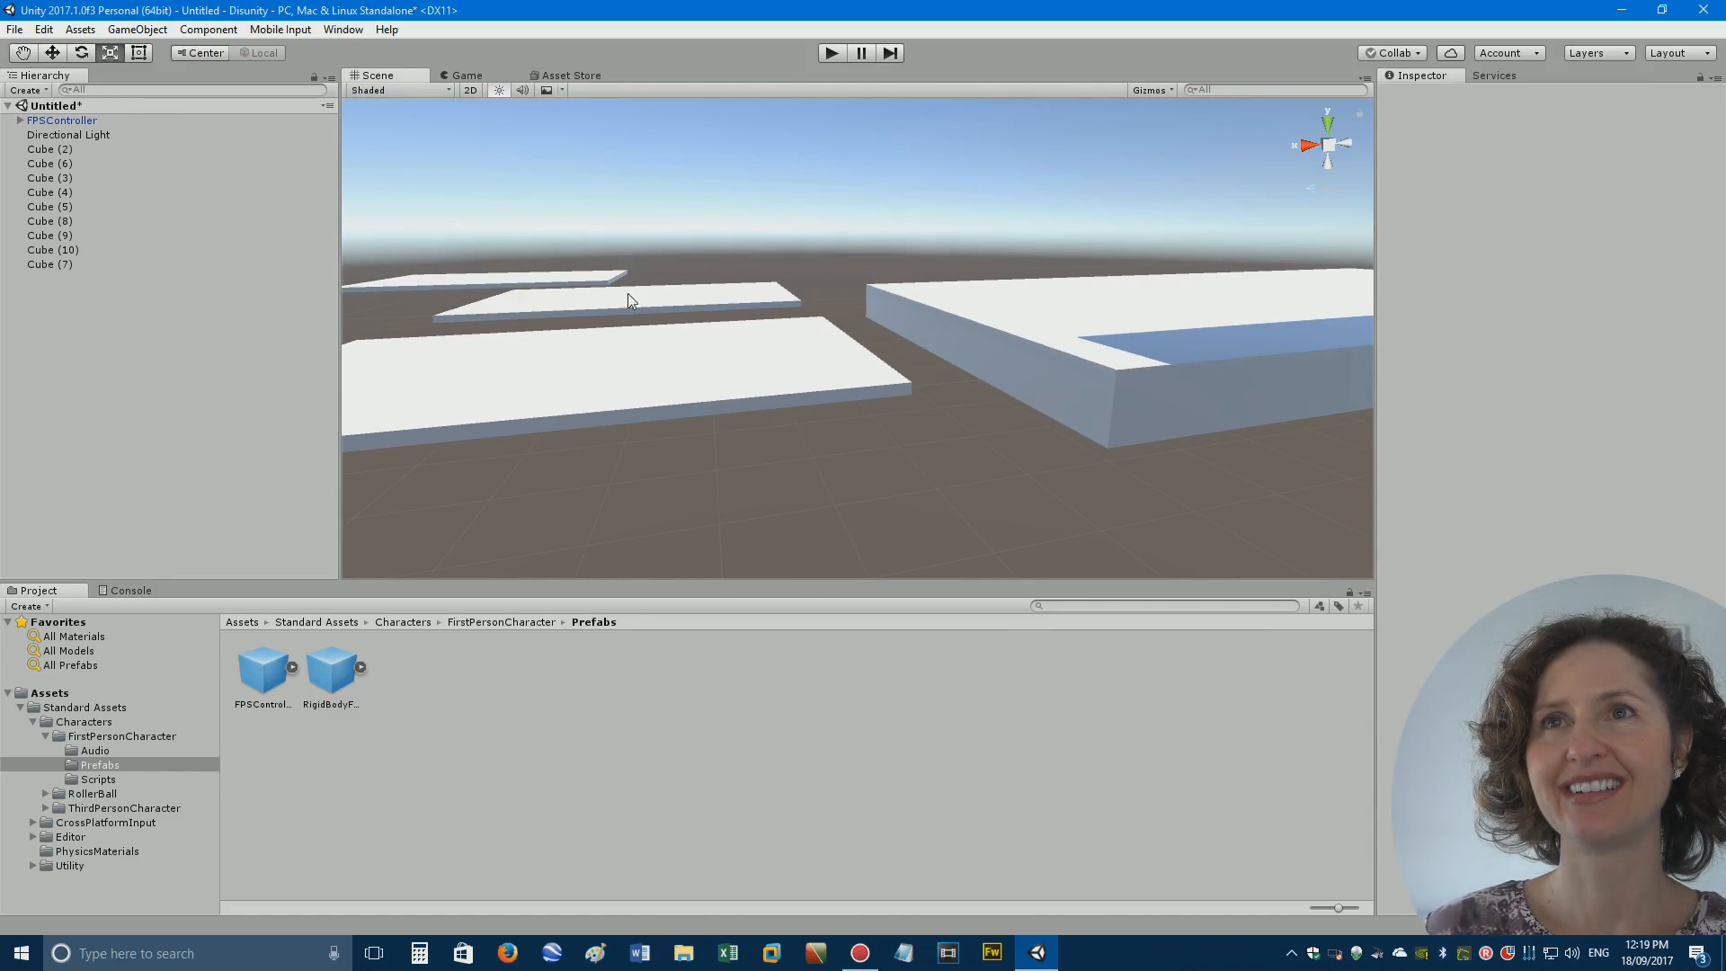
left_click(724, 382)
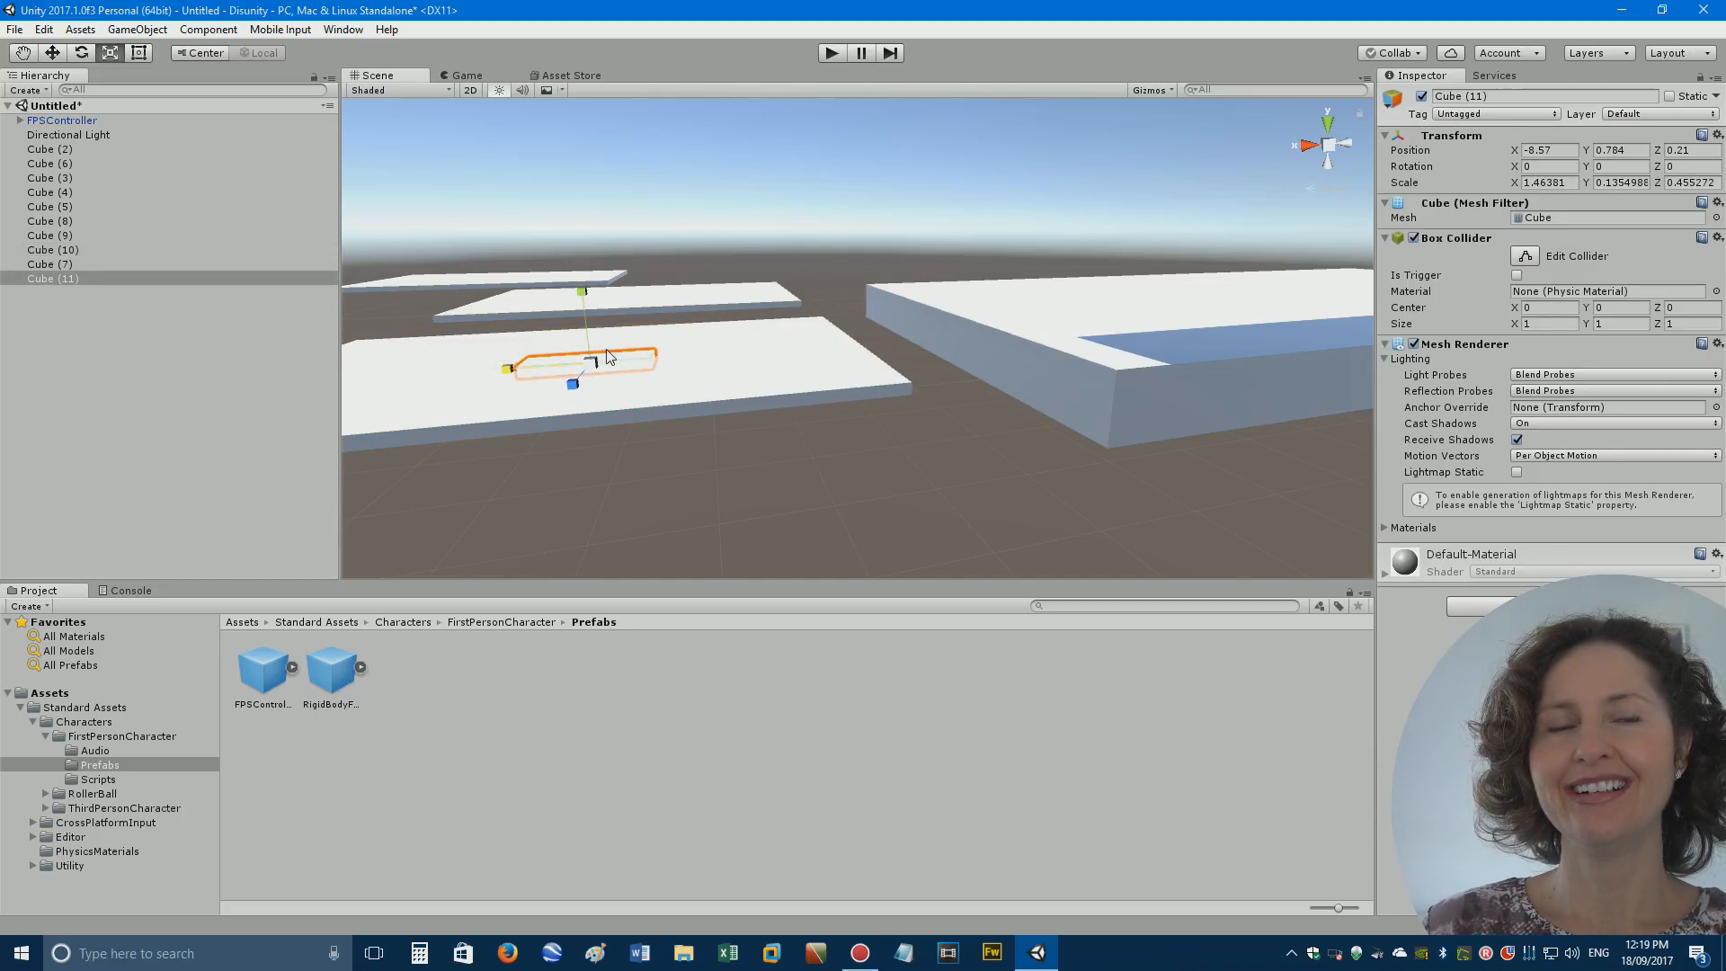
key("w")
left_click_drag(579, 295, 578, 263)
left_click_drag(572, 350, 861, 353)
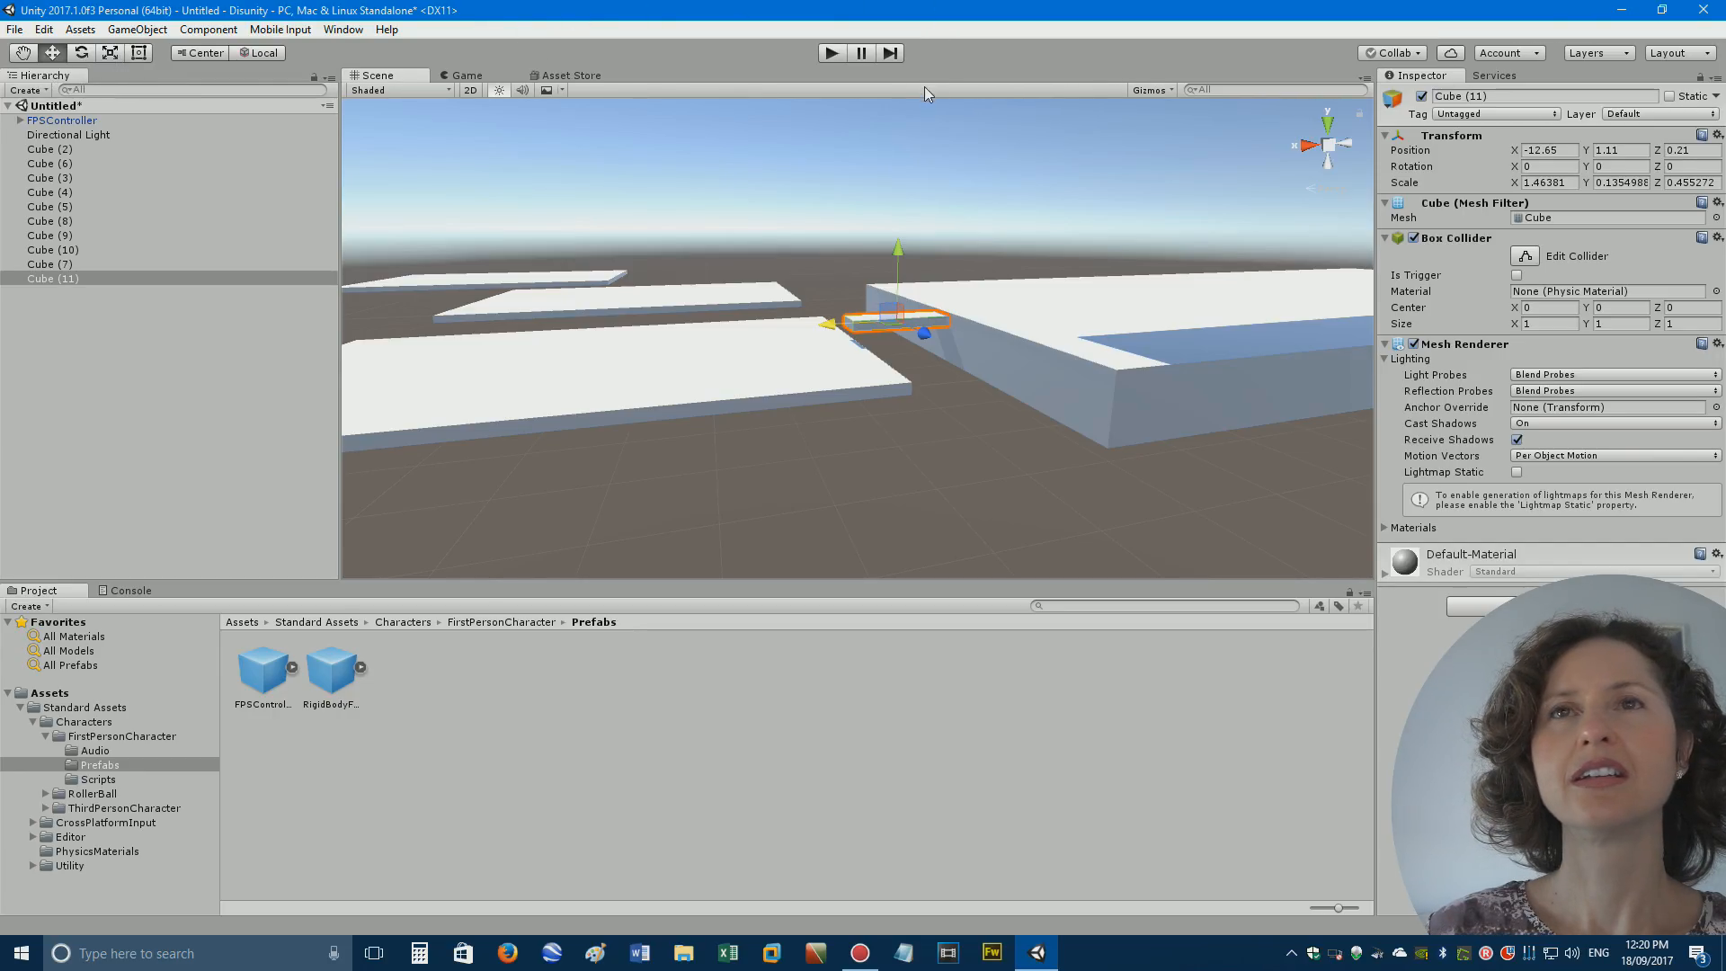
Tilt the plank into a ramp with a Z rotation of about -24.8° and thin it slightly to a Y scale of about 0.135.
left_click(82, 53)
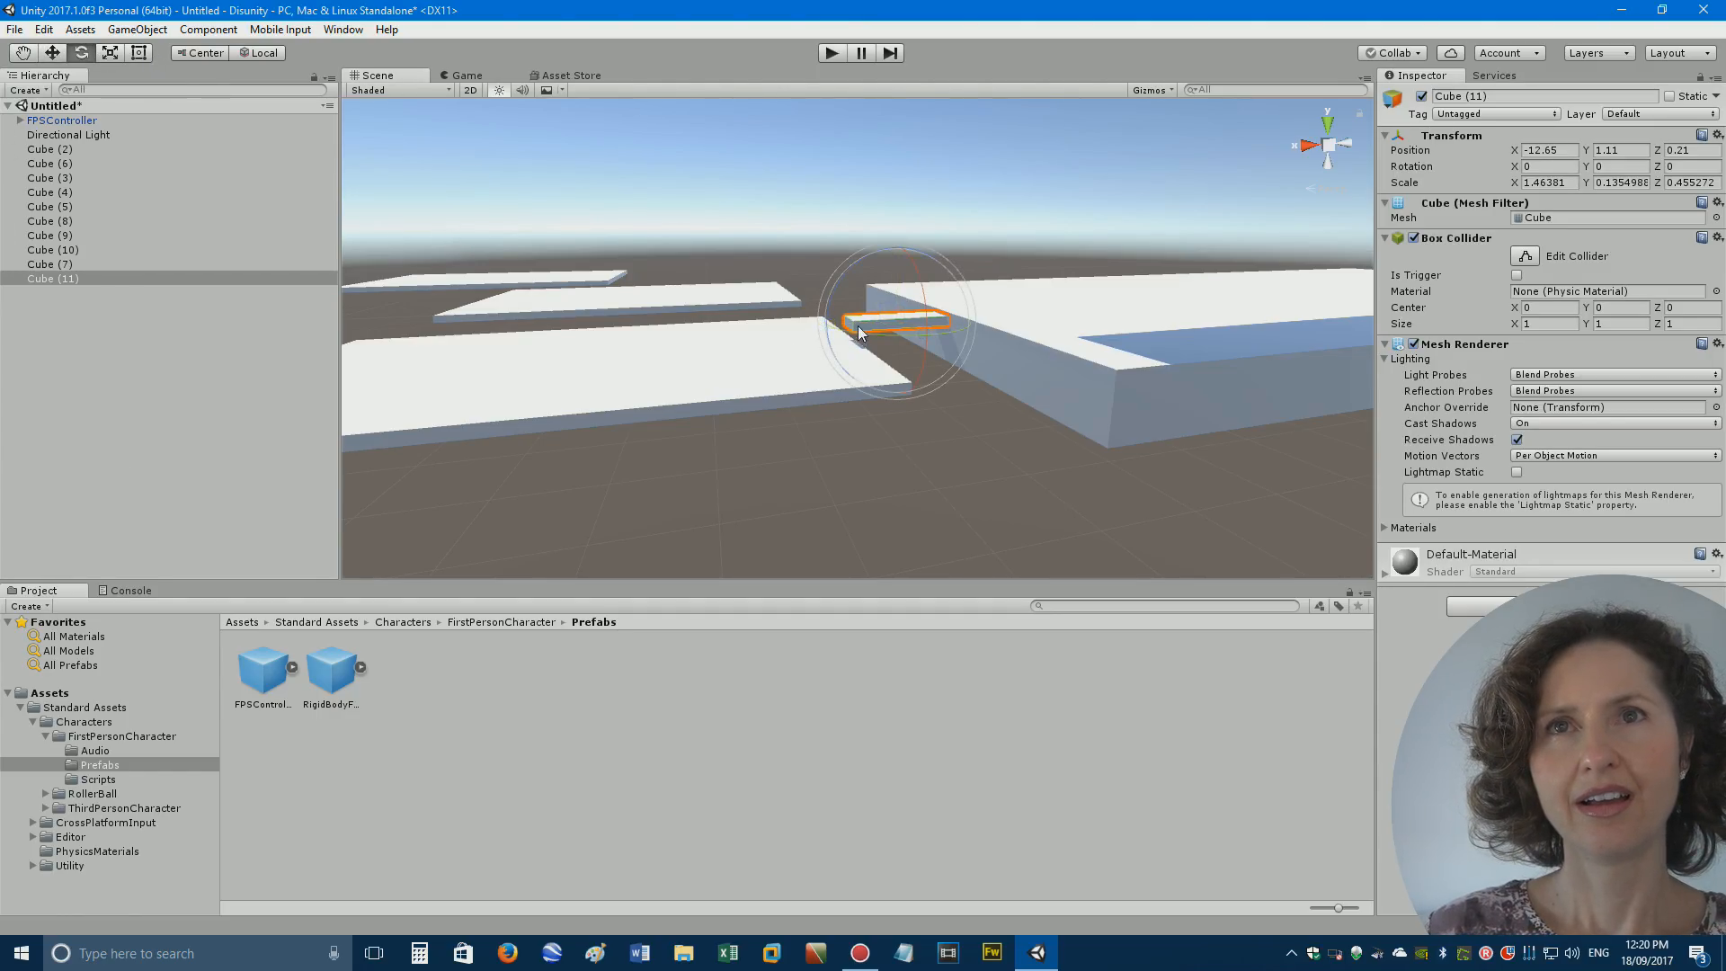
mouse_move(860, 342)
left_mouse_down()
mouse_move(832, 338)
mouse_move(835, 359)
left_mouse_up()
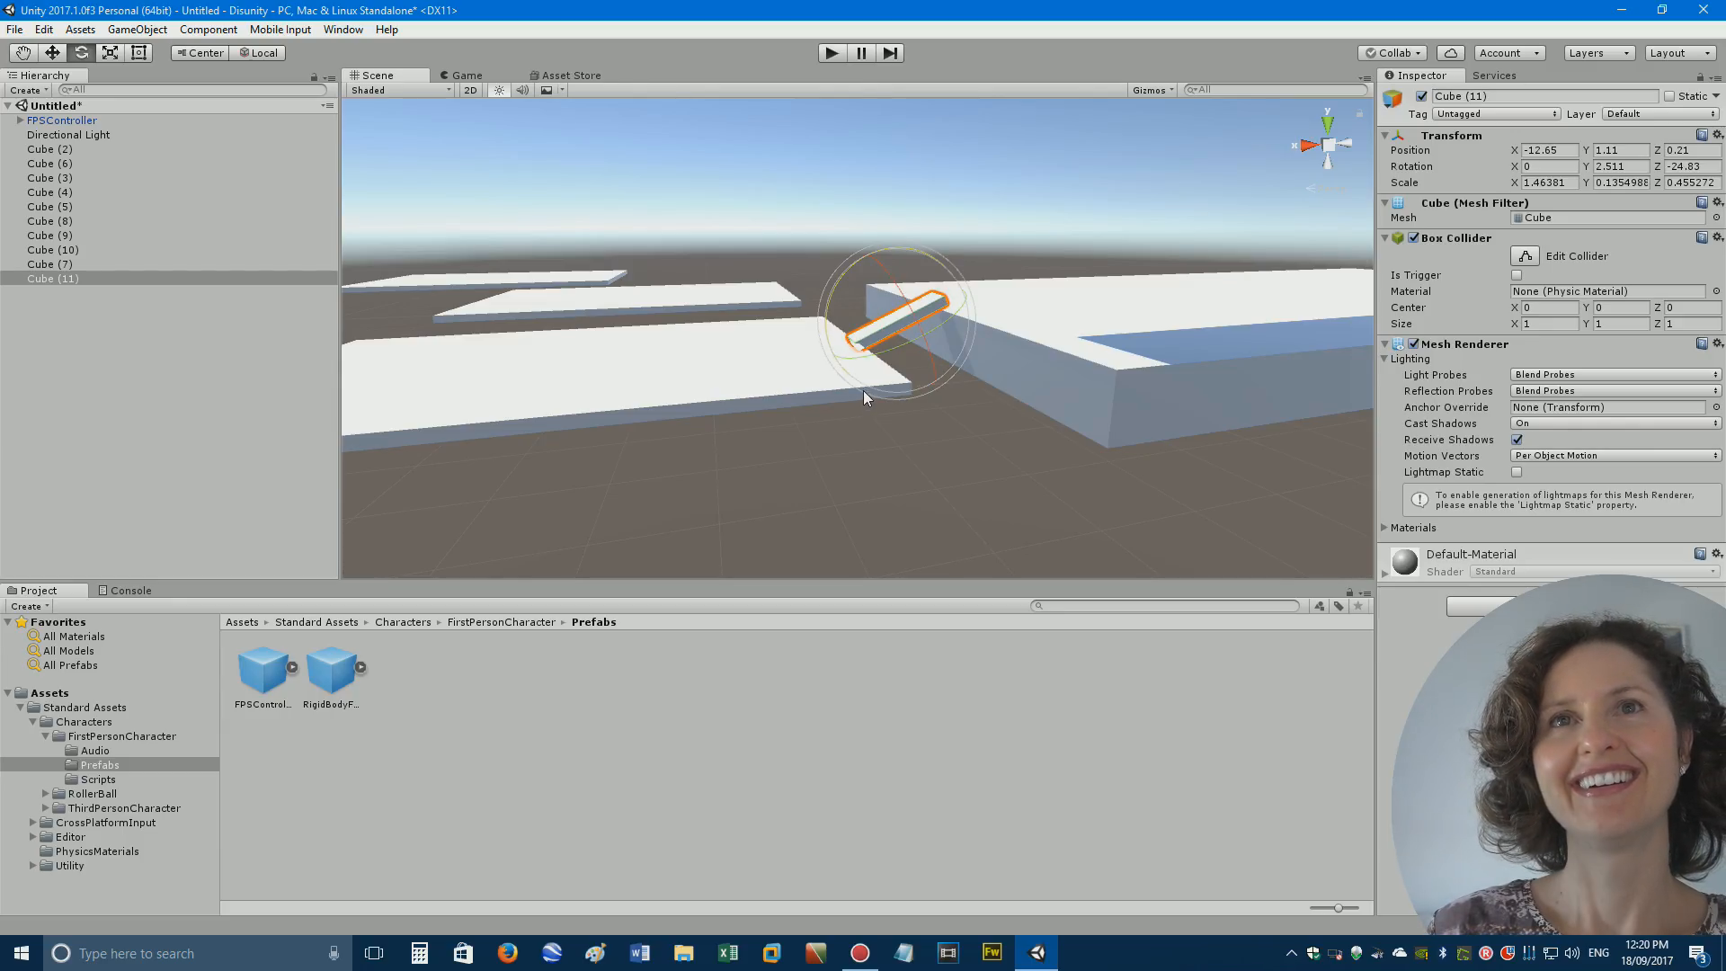
left_click_drag(901, 316, 910, 320)
key("r")
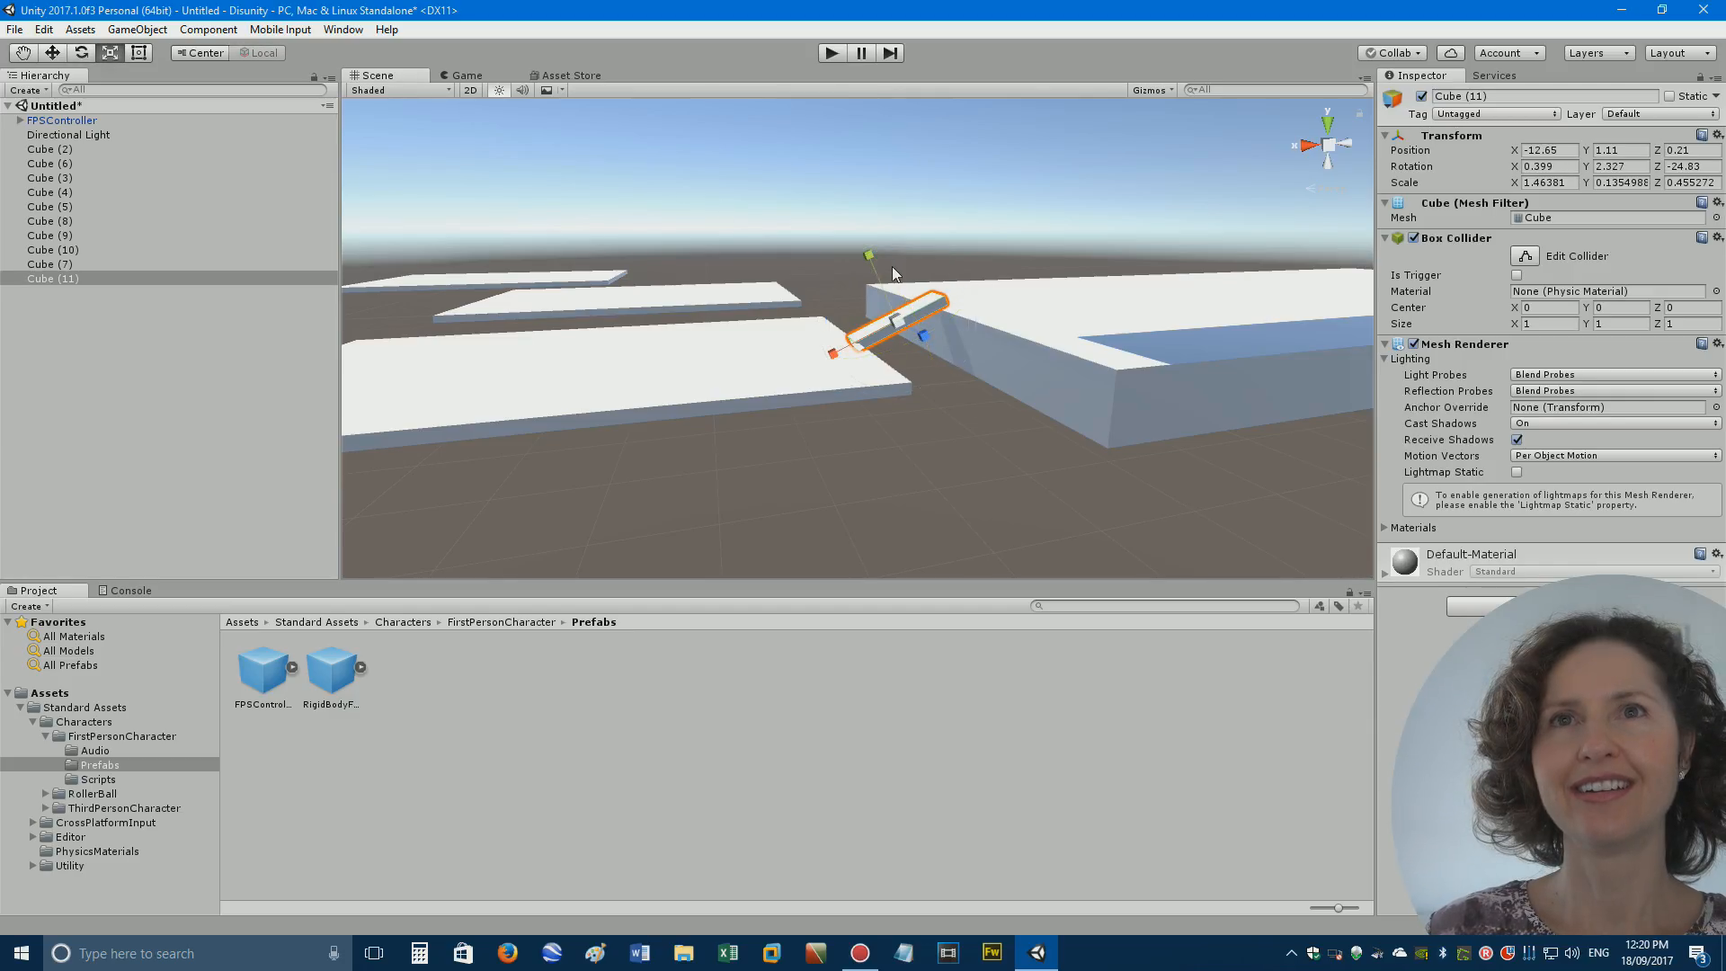
left_click_drag(871, 263, 868, 257)
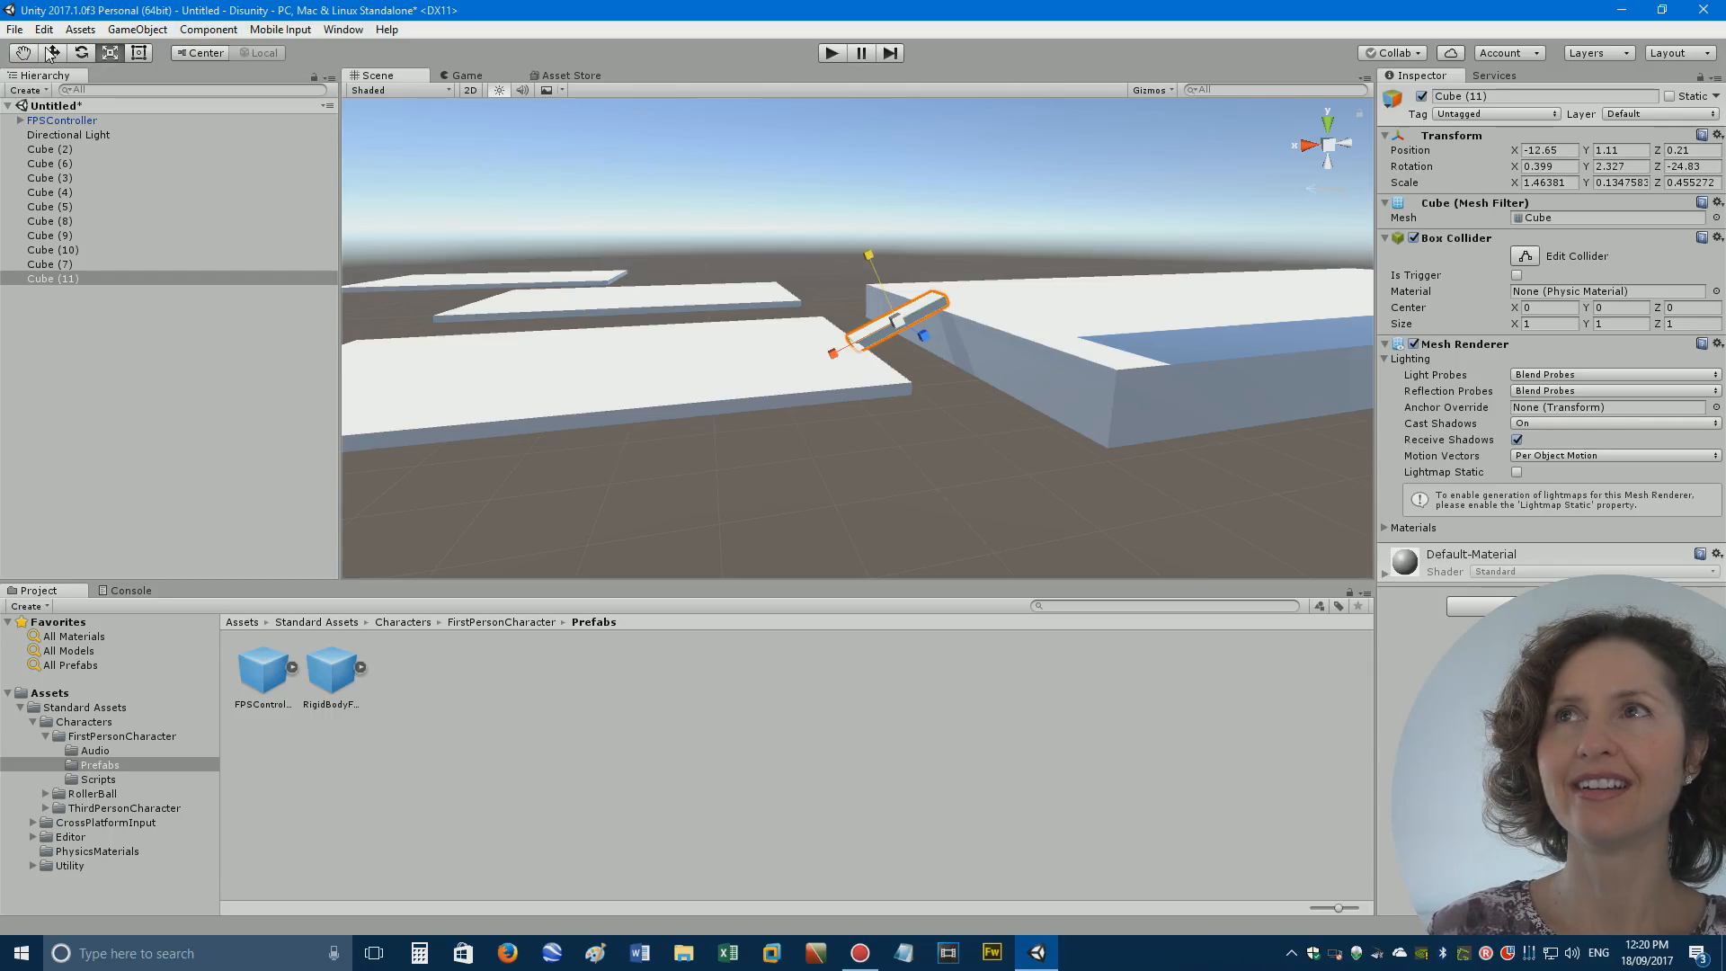
Lower the tilted plank to about X -12.73, Y 0.94 so it bridges the platform and the thick block.
key("w")
left_click_drag(874, 263, 870, 275)
left_click(834, 258)
right_click_drag(854, 279, 820, 316)
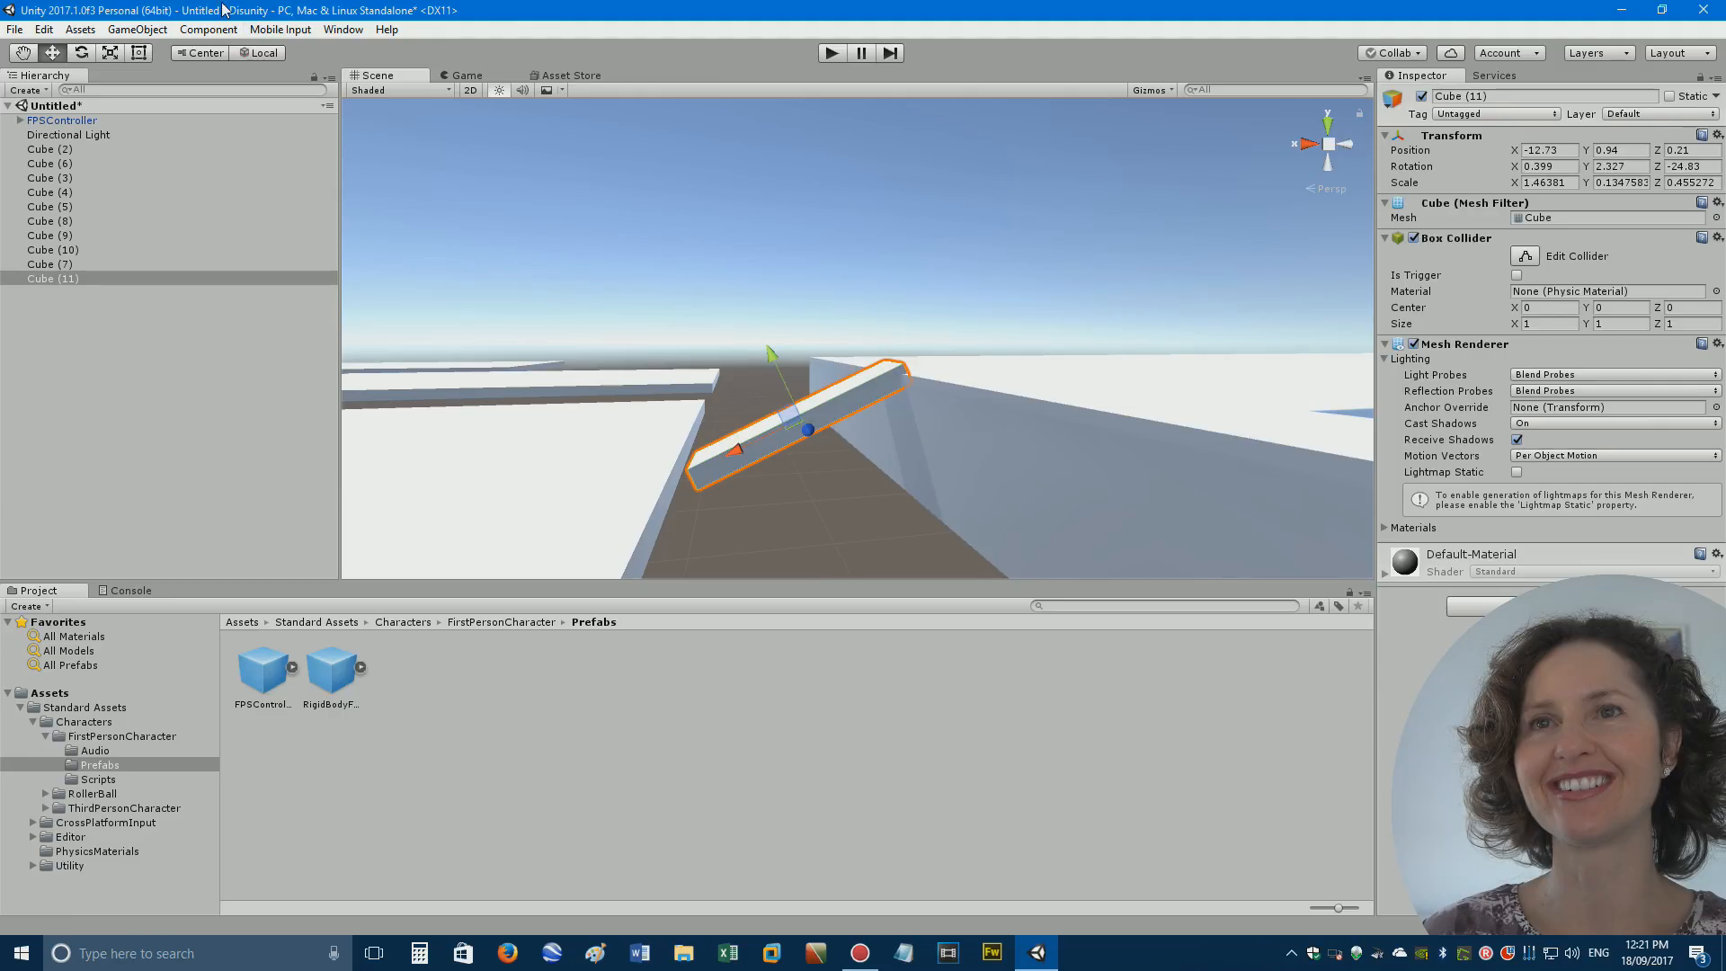
Flatten the ramp's slope to a Z rotation of about -17.3° and check how its ends meet the platform and block.
key("e")
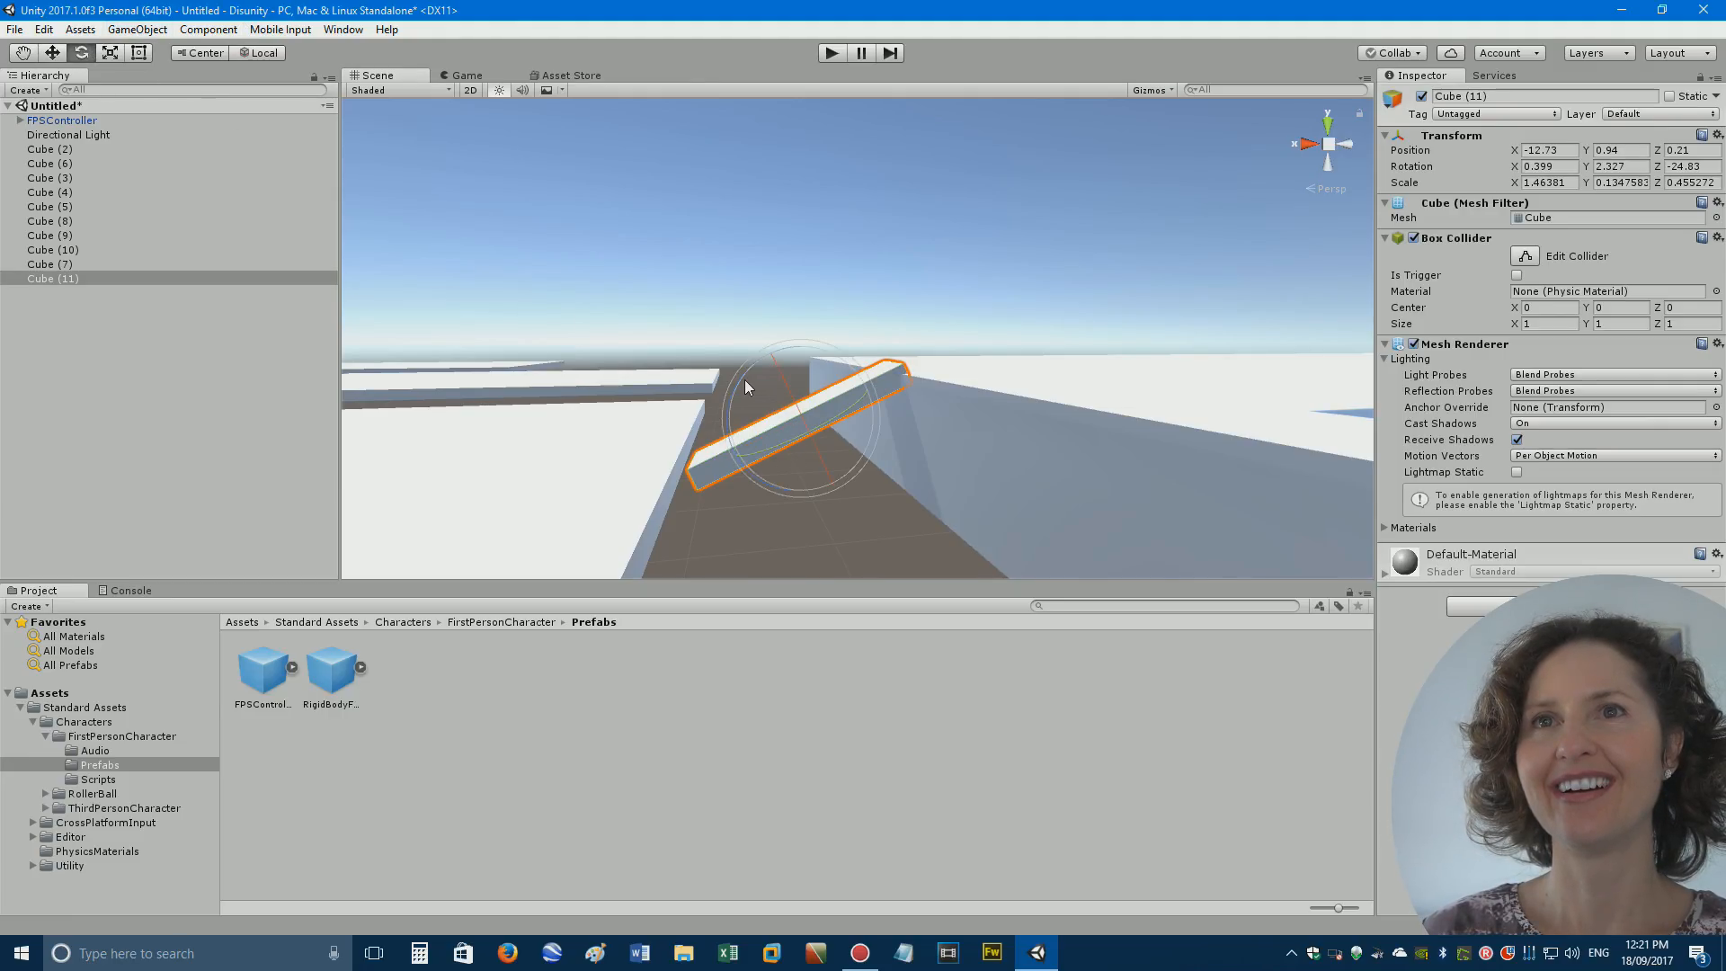
left_click_drag(737, 383, 749, 361)
scroll(750, 362, "up", 4)
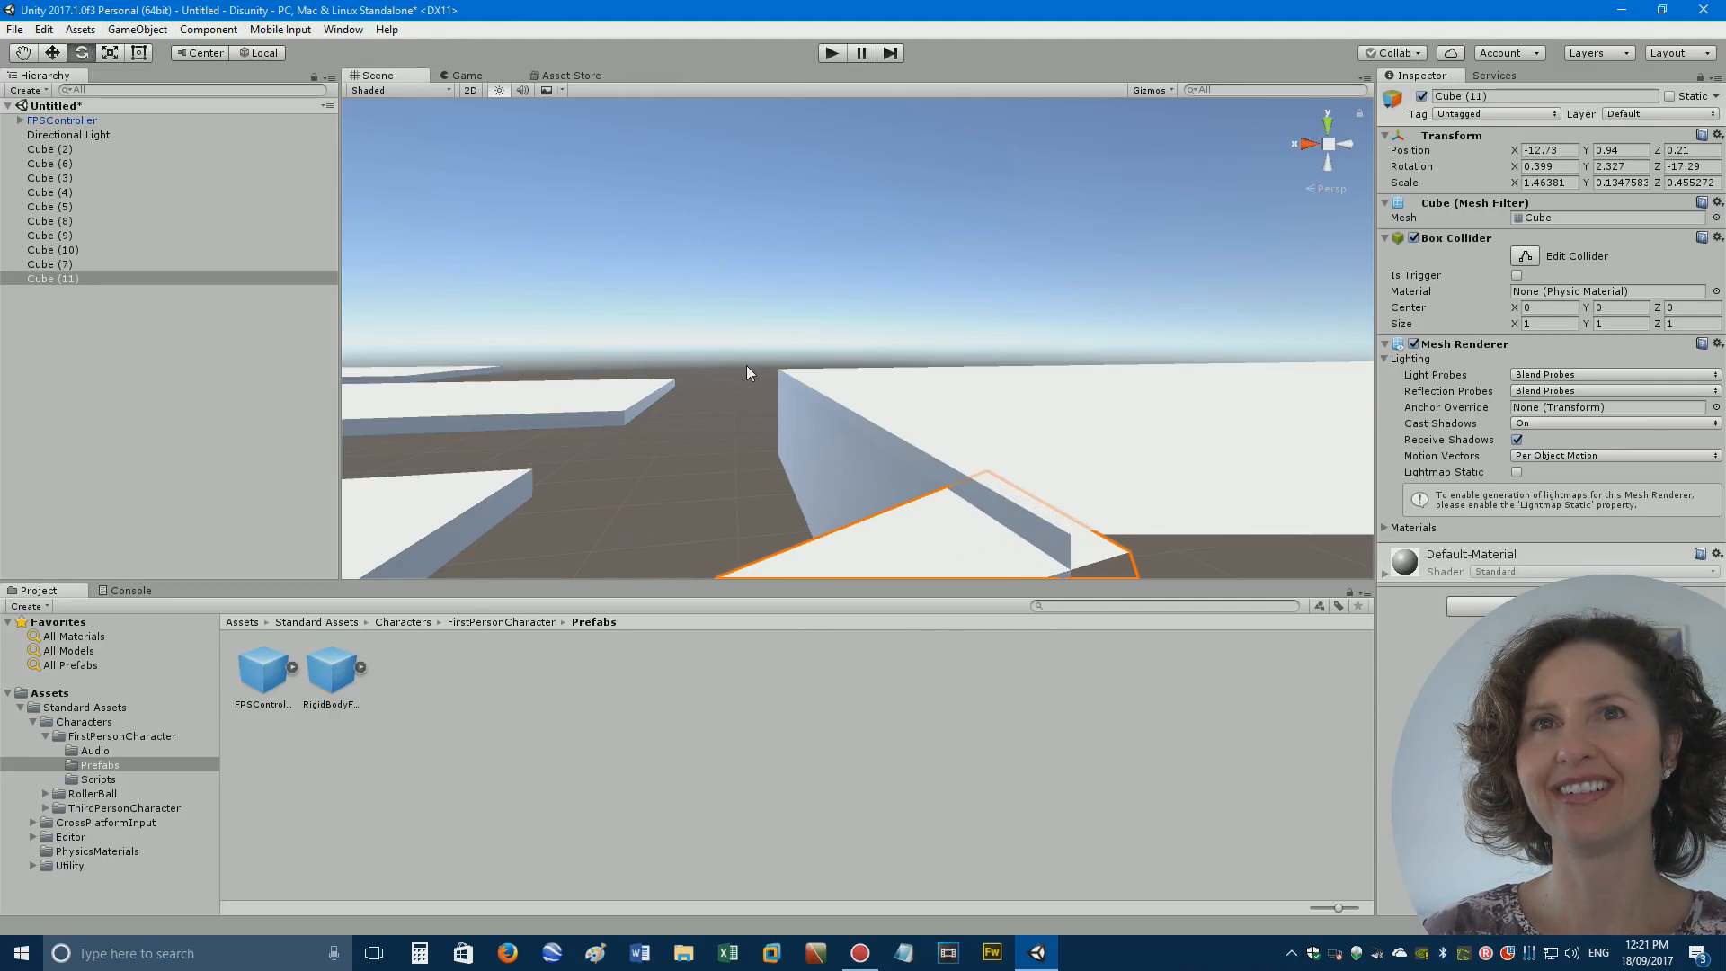
scroll(784, 392, "down", 5)
scroll(784, 392, "up", 4)
right_click_drag(782, 282, 769, 246)
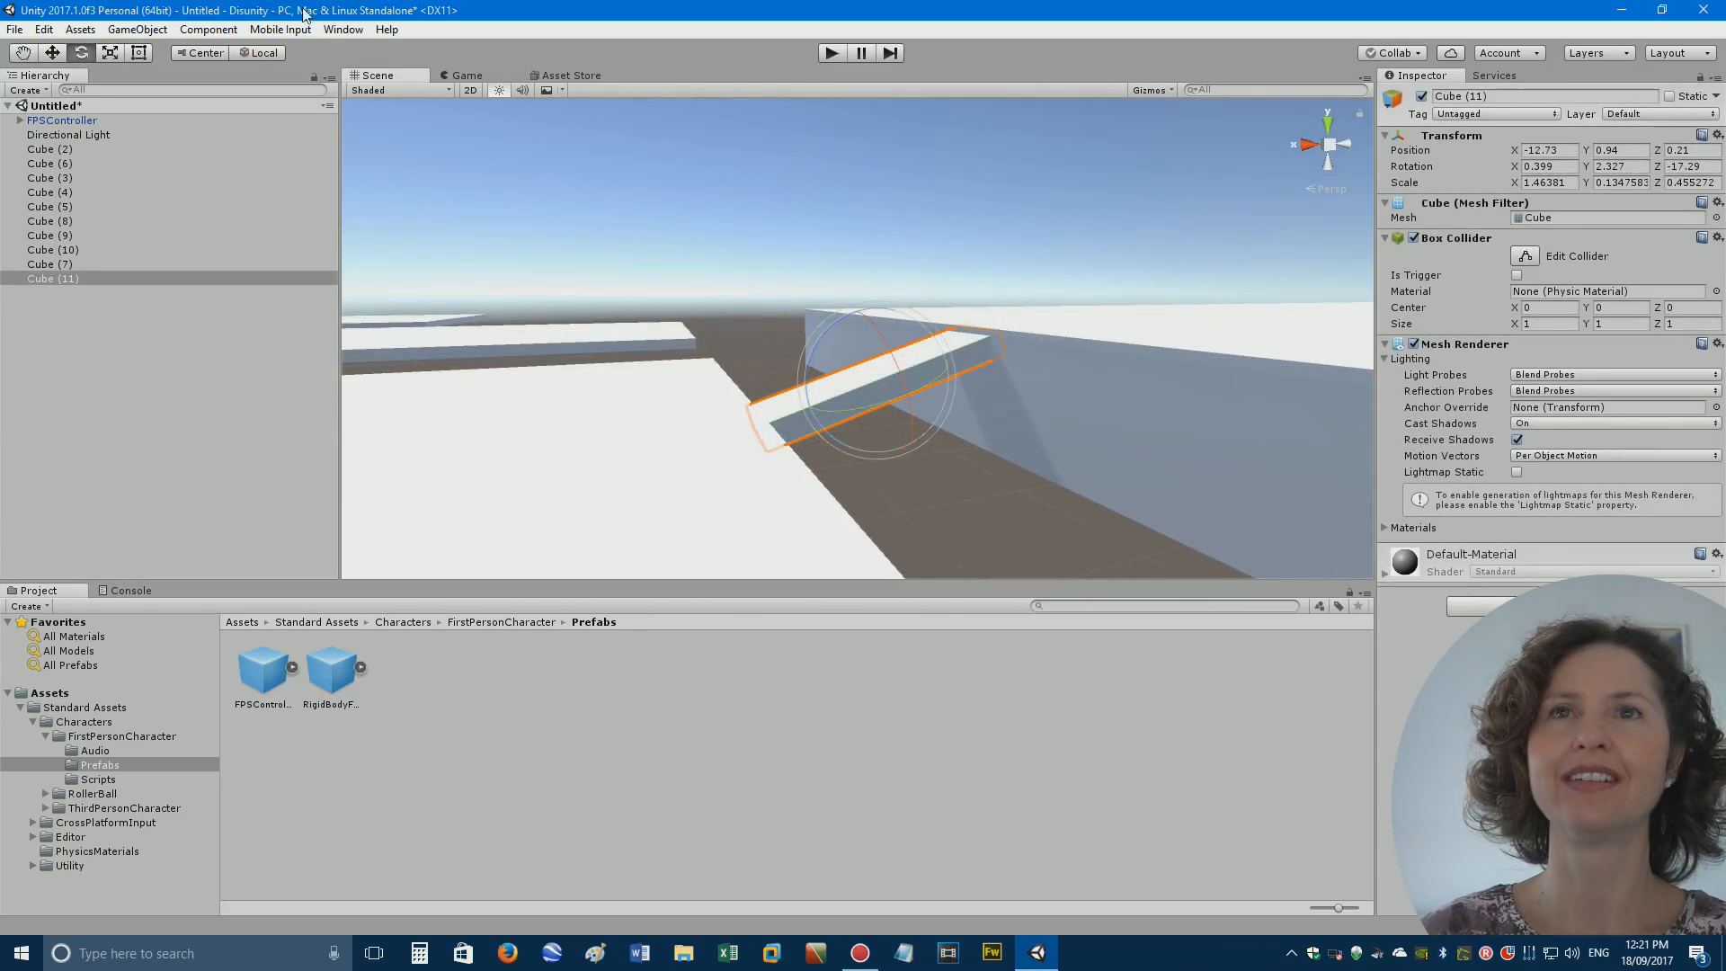
Widen the ramp along its Z axis and deselect it, viewing the whole level.
left_click(109, 56)
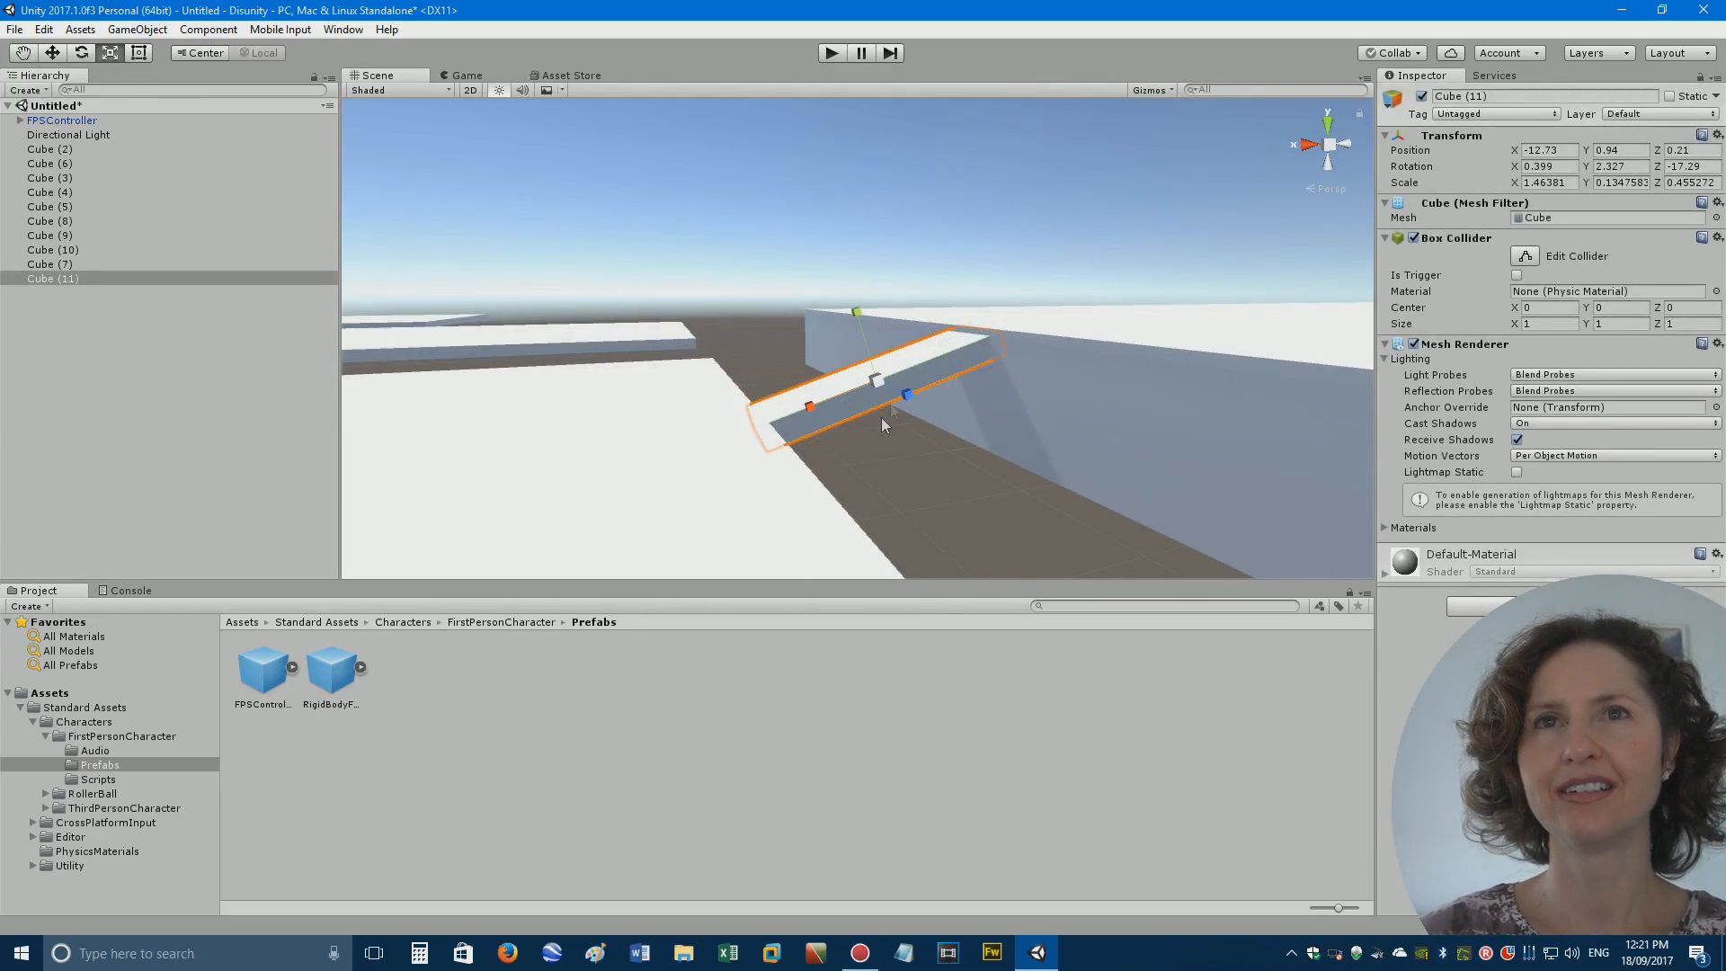
left_click_drag(908, 395, 964, 421)
left_click(914, 156)
right_click_drag(935, 244, 1034, 296)
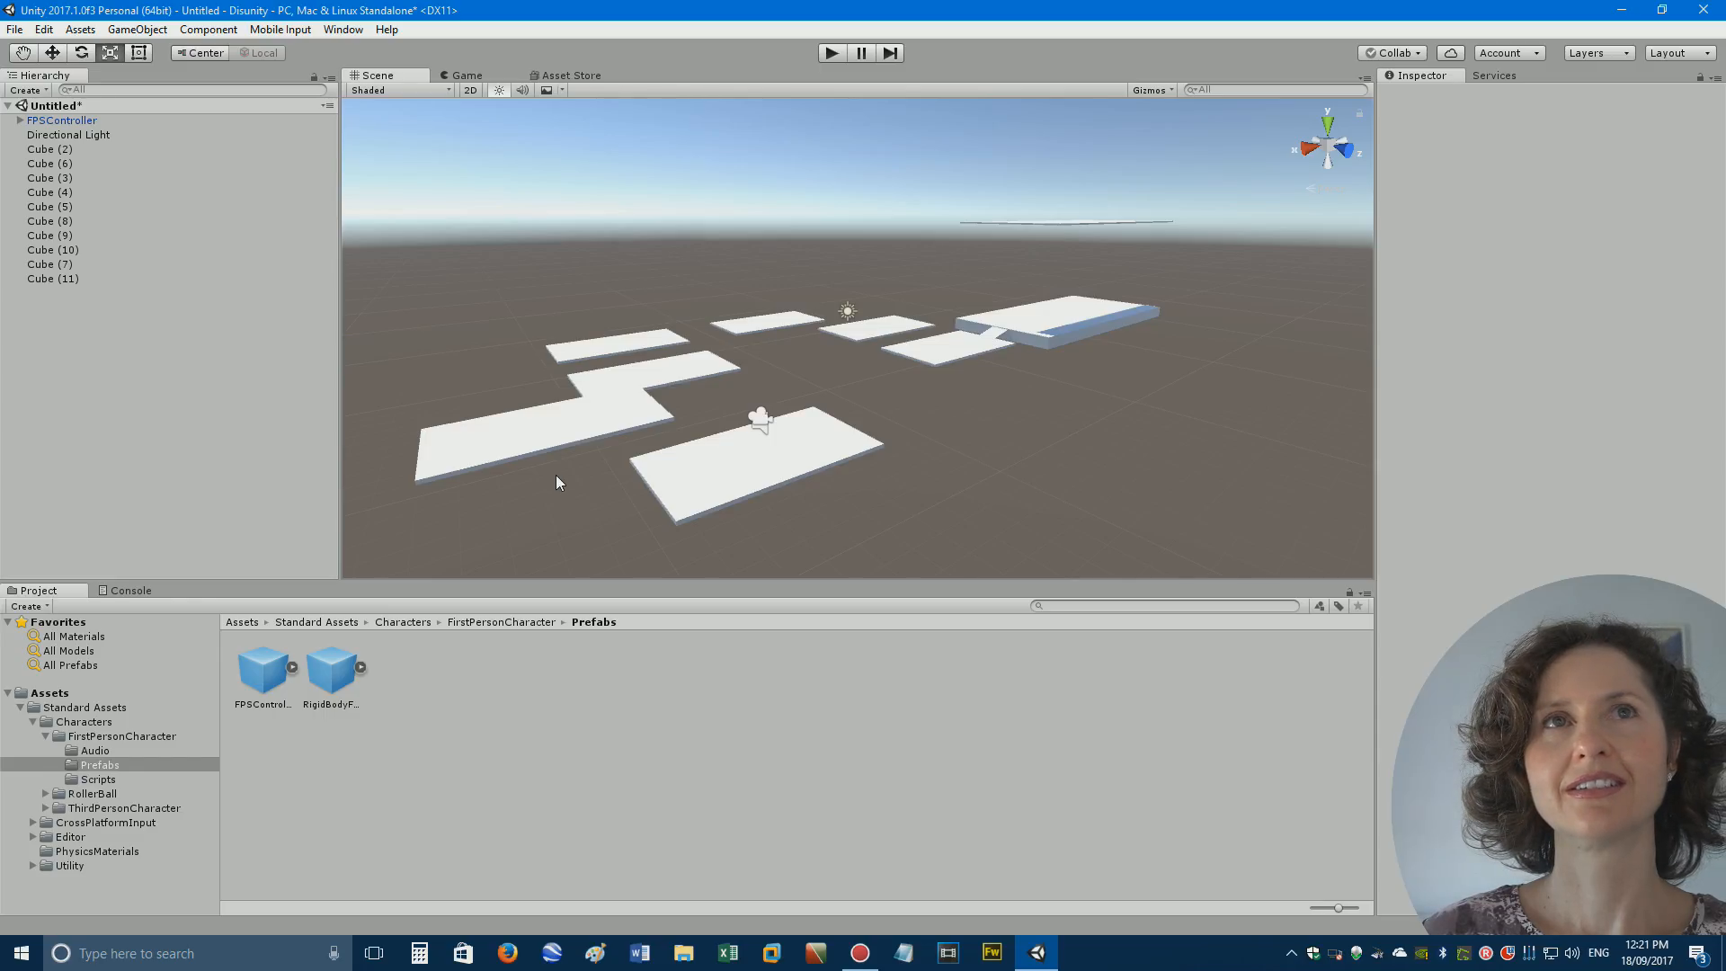
Select the starting platform under the FPSController, and place the Unity window side by side with a new Firefox window.
left_click(746, 470)
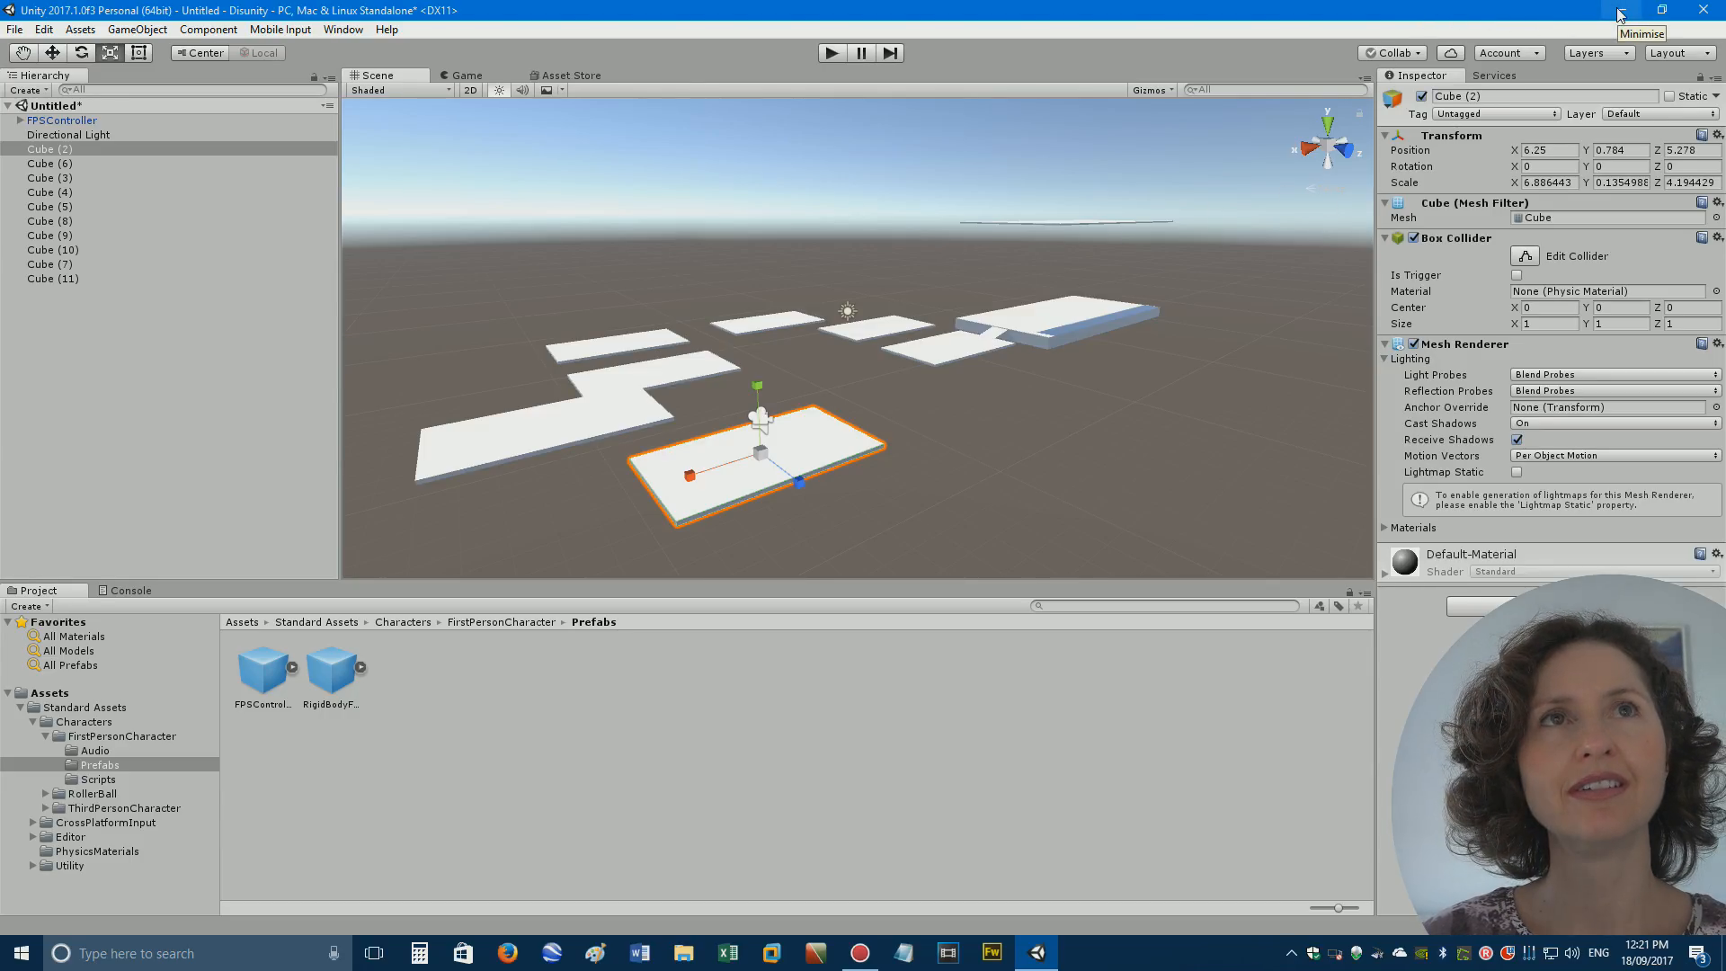
key("super+Right")
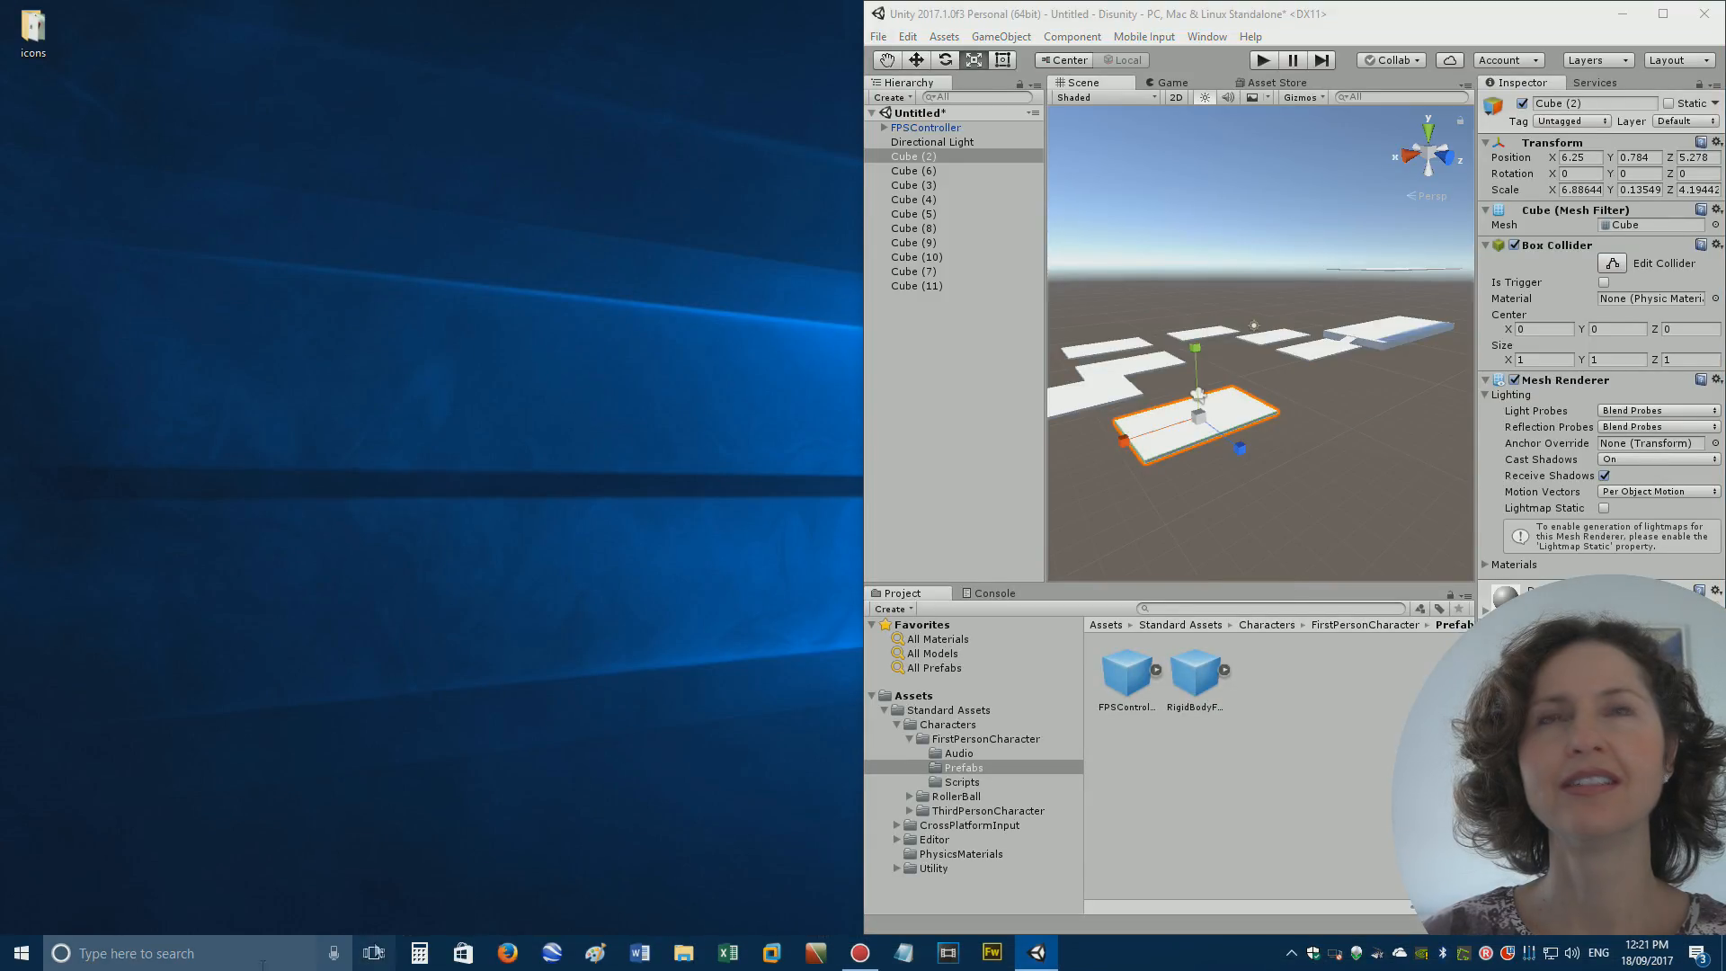
left_click(528, 961)
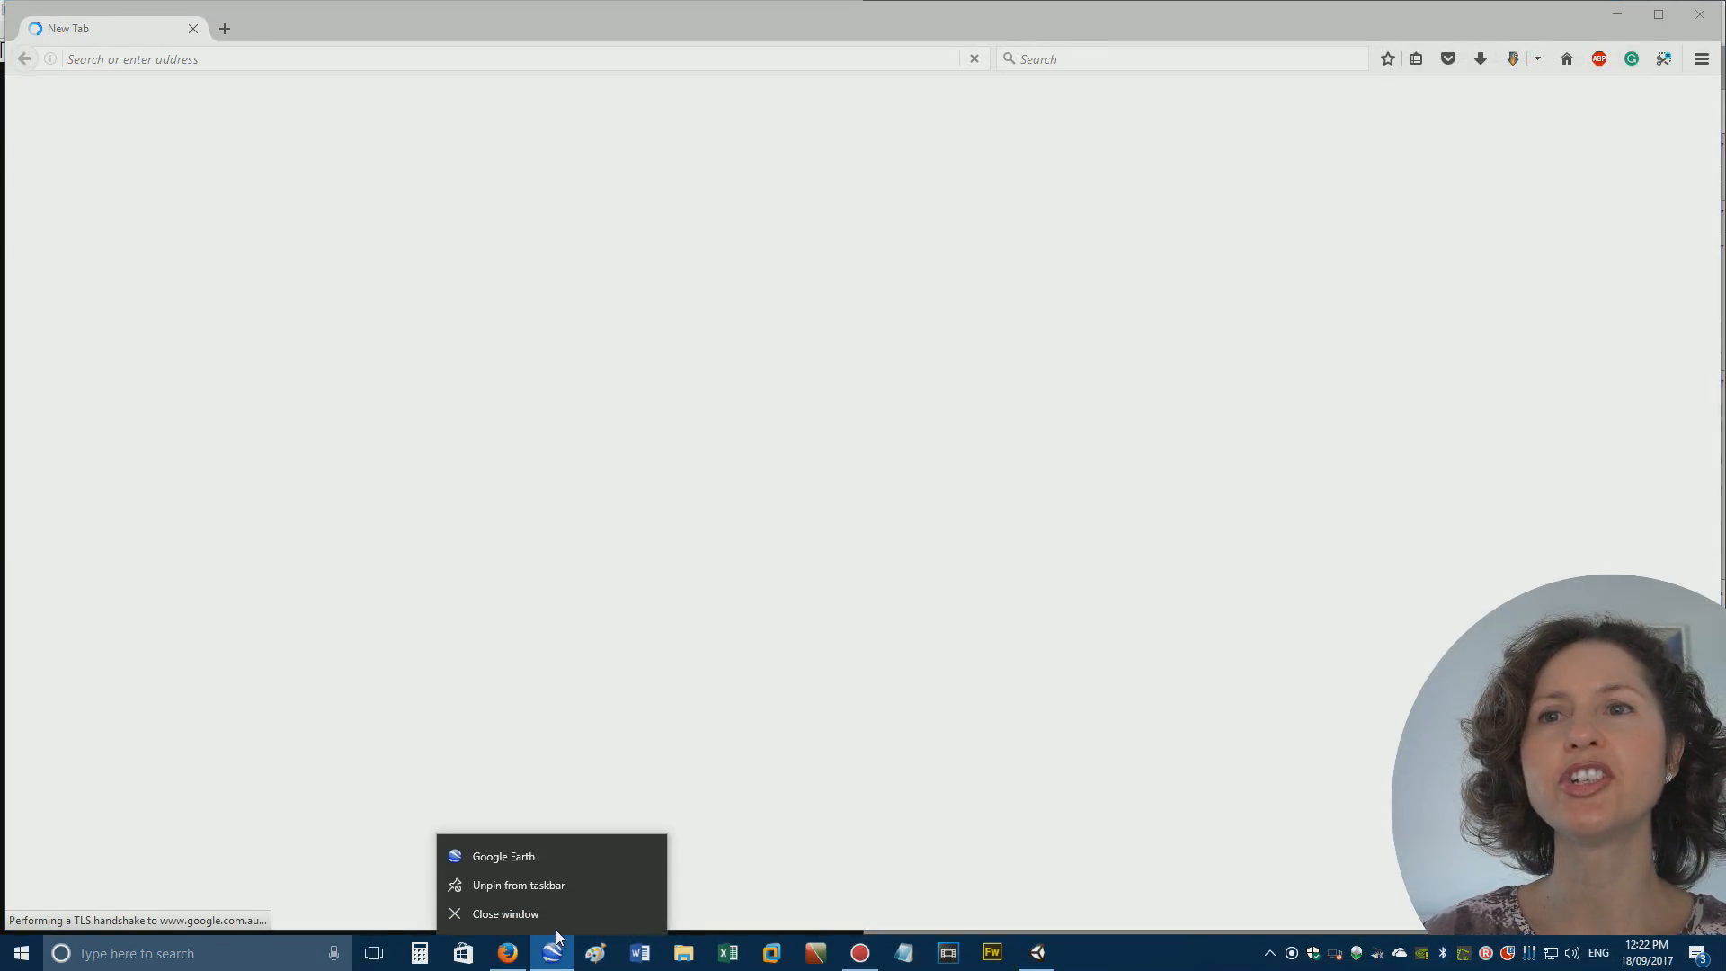
key("super+Left")
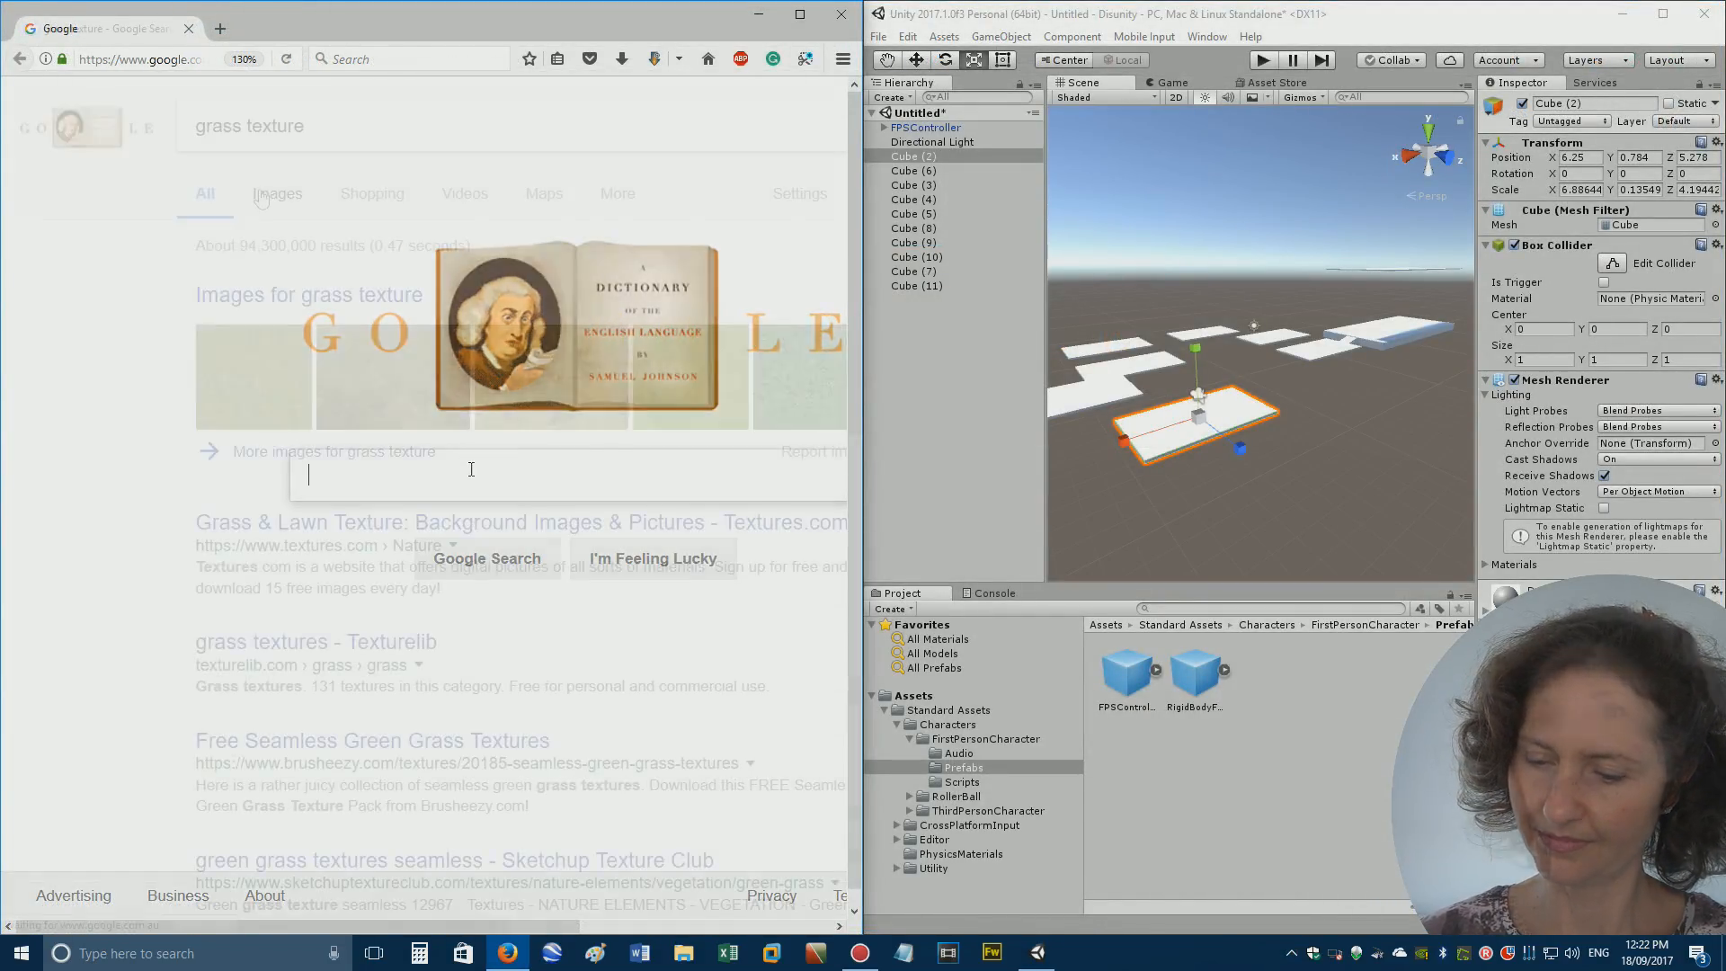
Find a seamless green grass picture among the Google Images results for "grass texture" and open the image by itself.
left_click(297, 197)
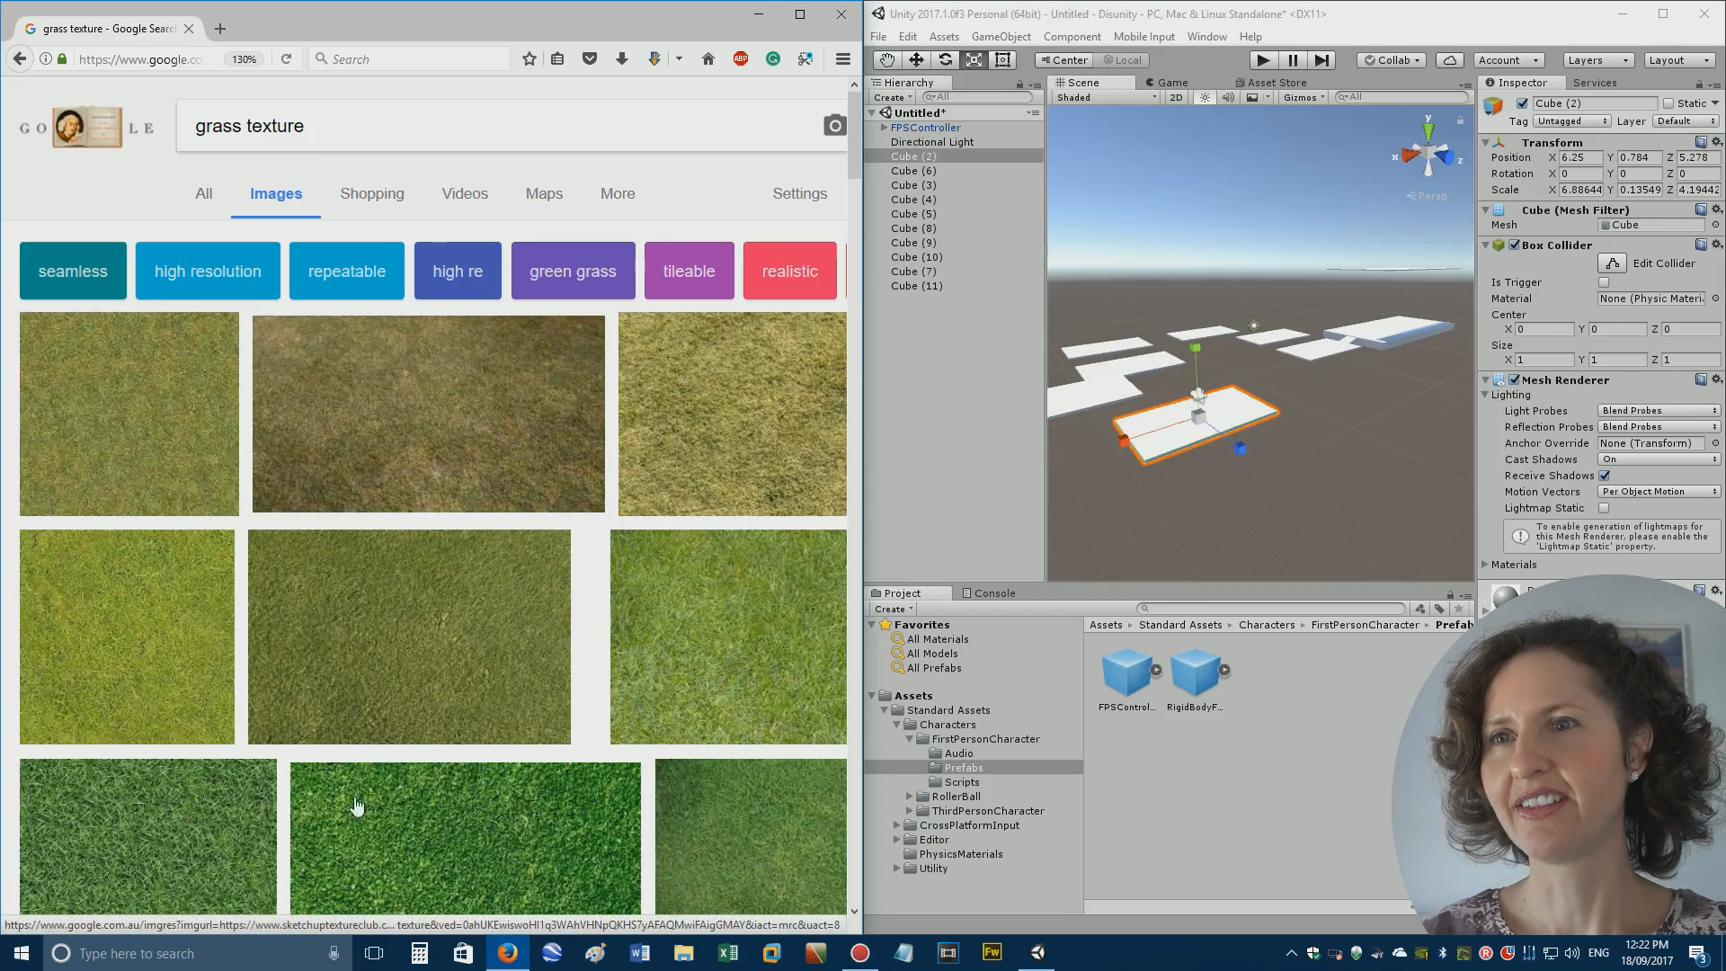
left_click(203, 818)
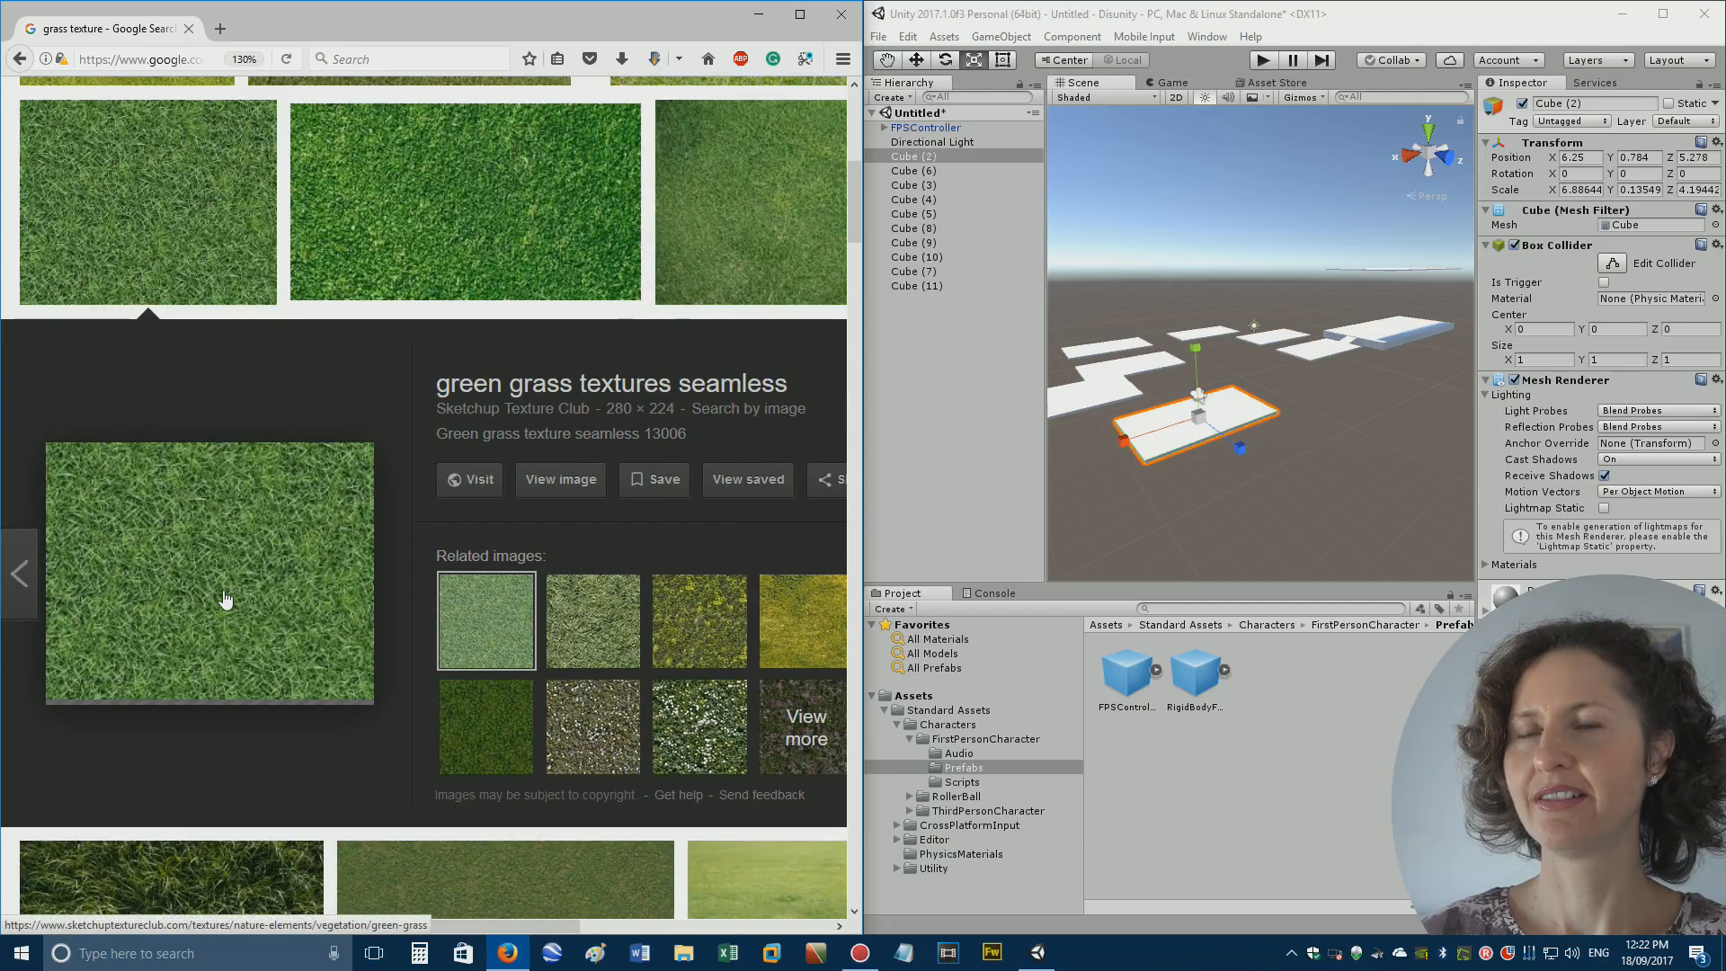
left_click(552, 479)
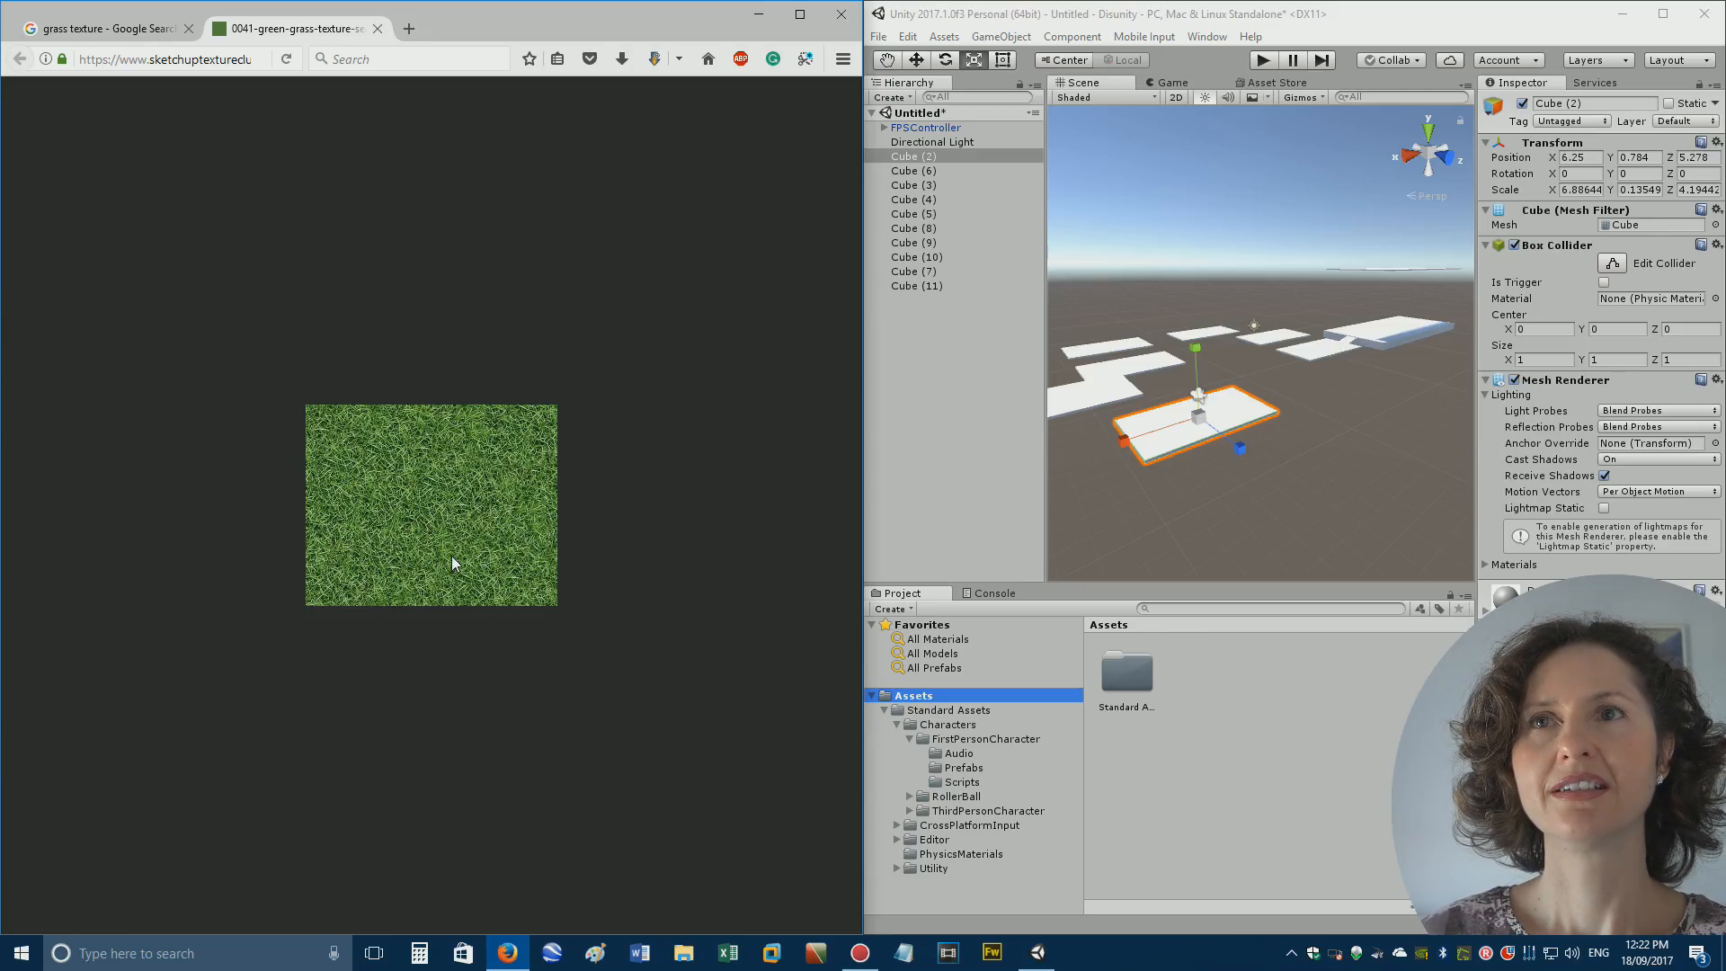
Import the grass image from the browser into the project's Standard Assets folder and open that folder.
left_click_drag(426, 517, 1196, 402)
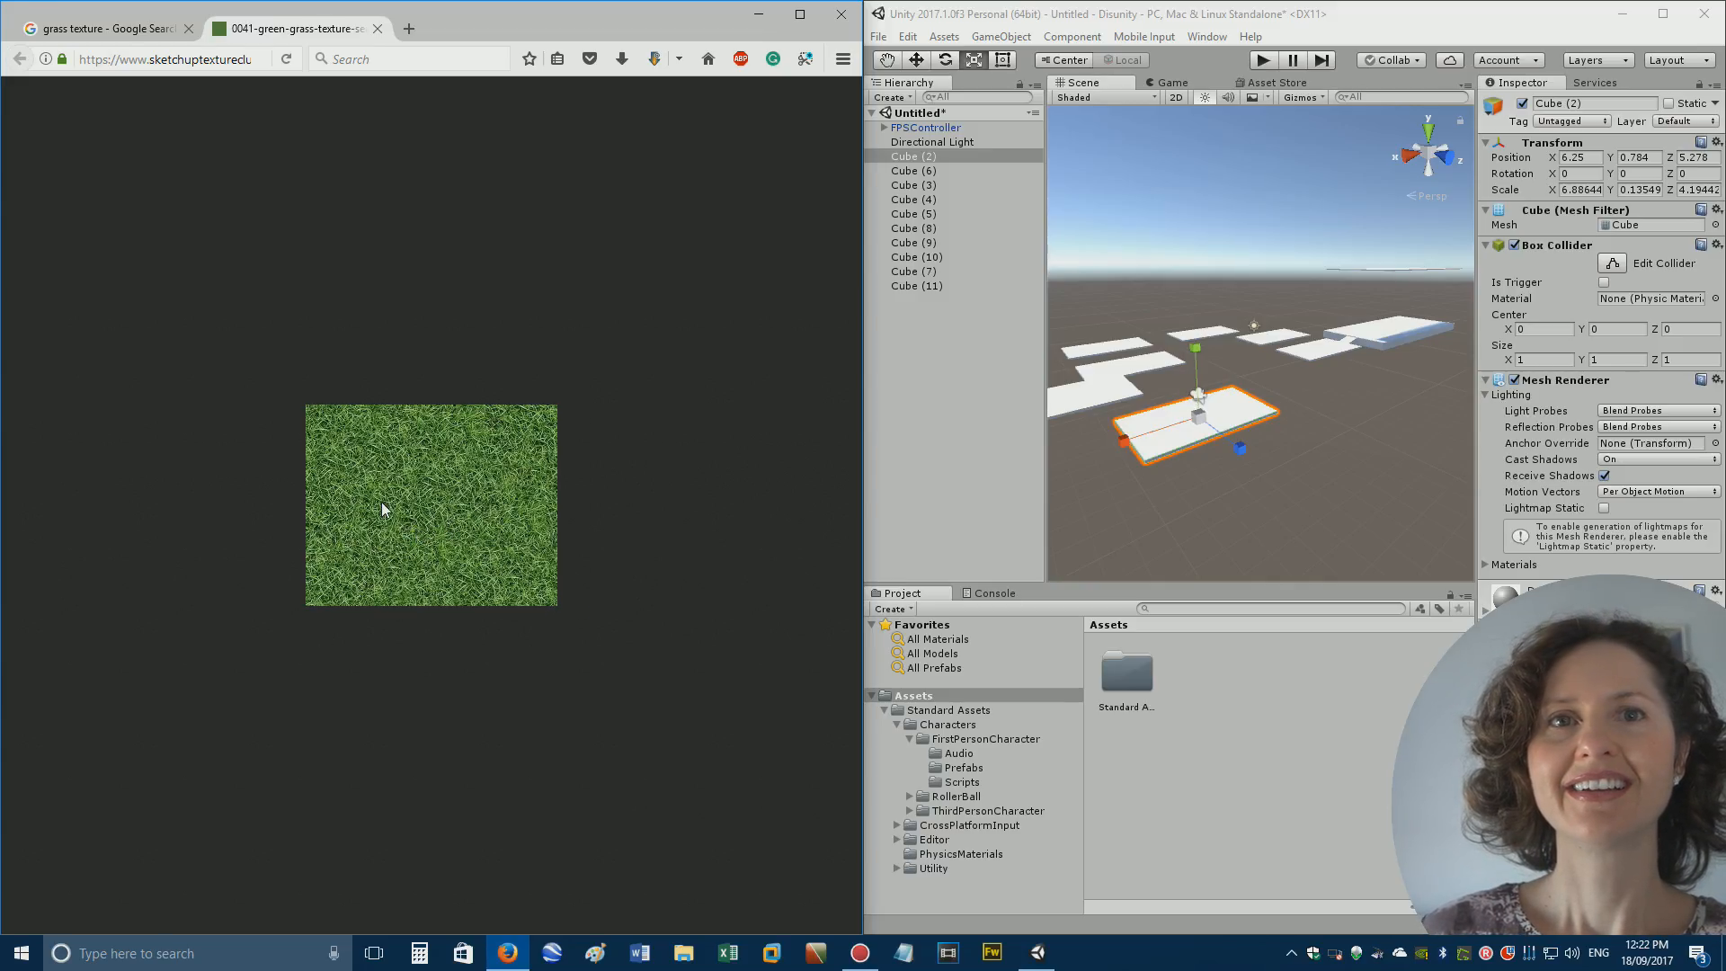
left_click_drag(382, 501, 1138, 680)
left_click(1128, 707)
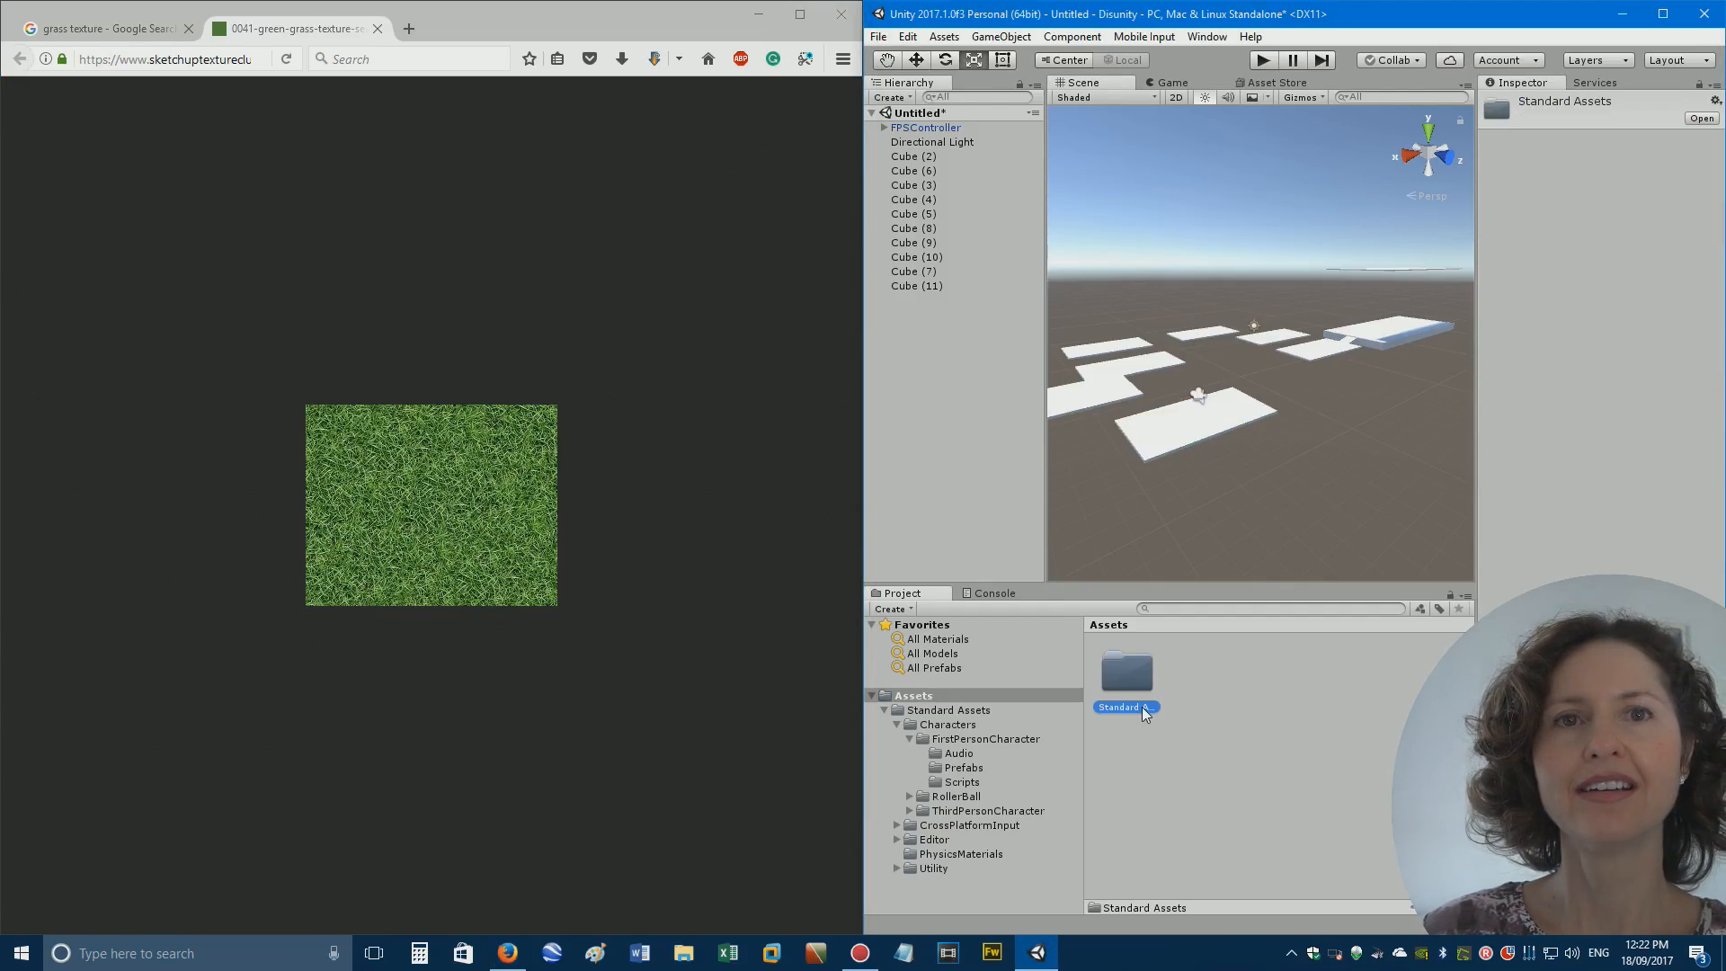
double_click(1134, 692)
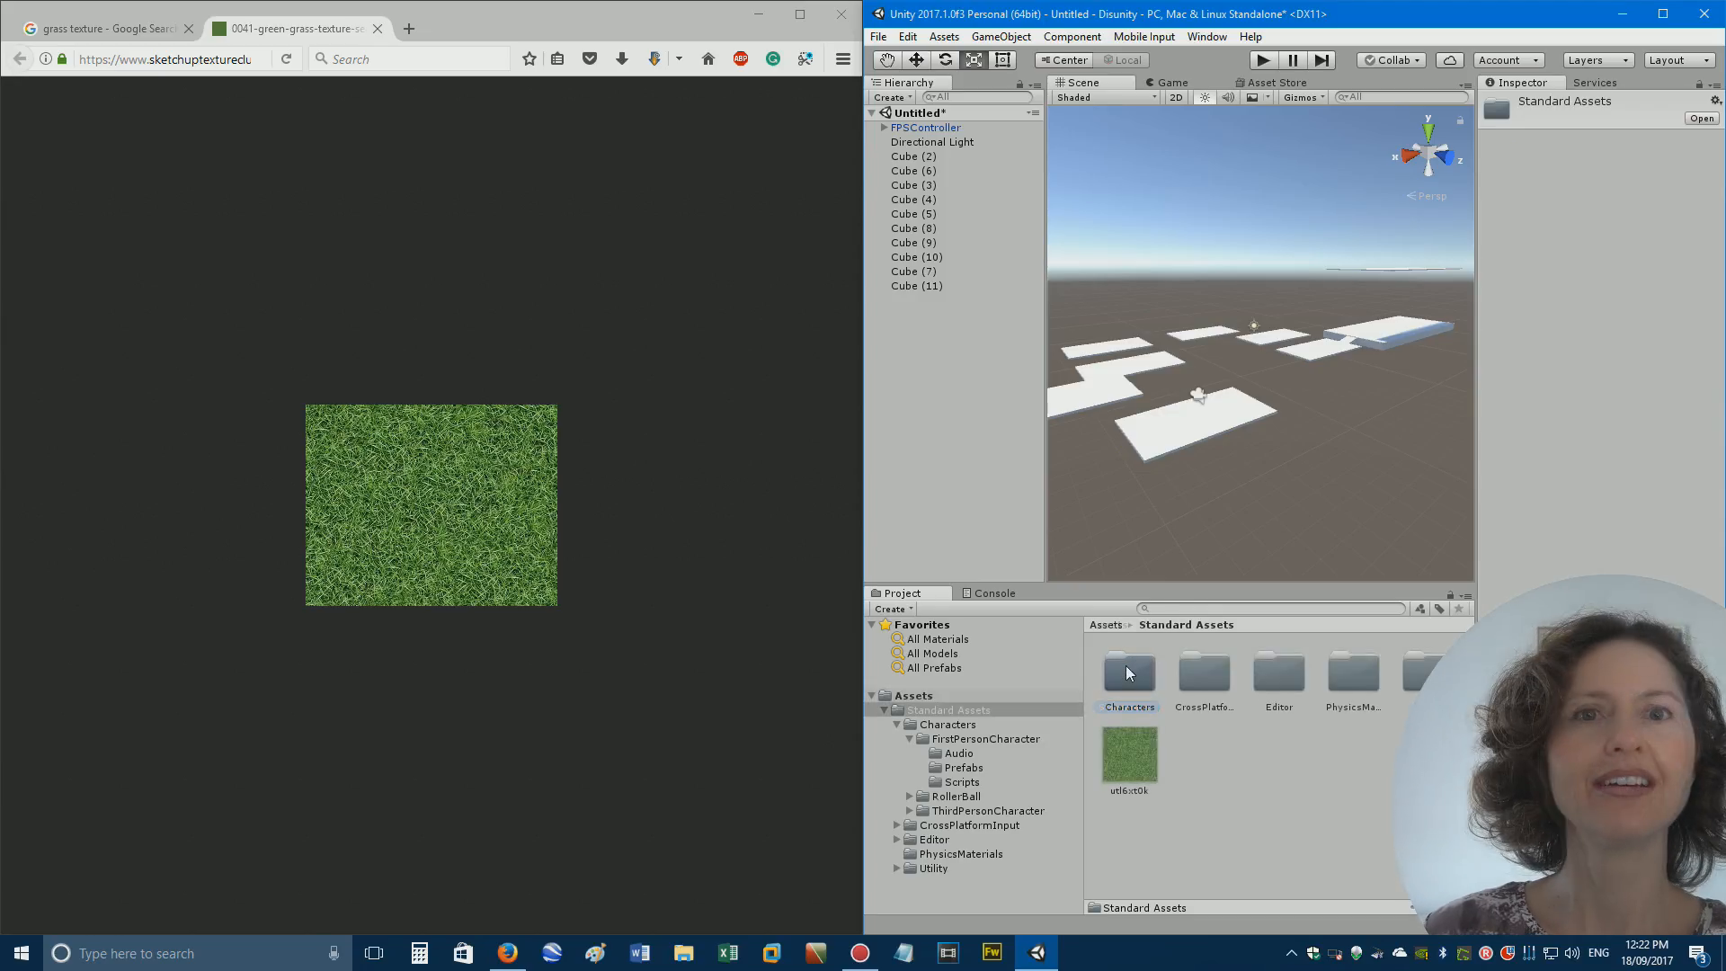
Apply the imported grass texture to the starting platform in the scene.
left_click(1127, 750)
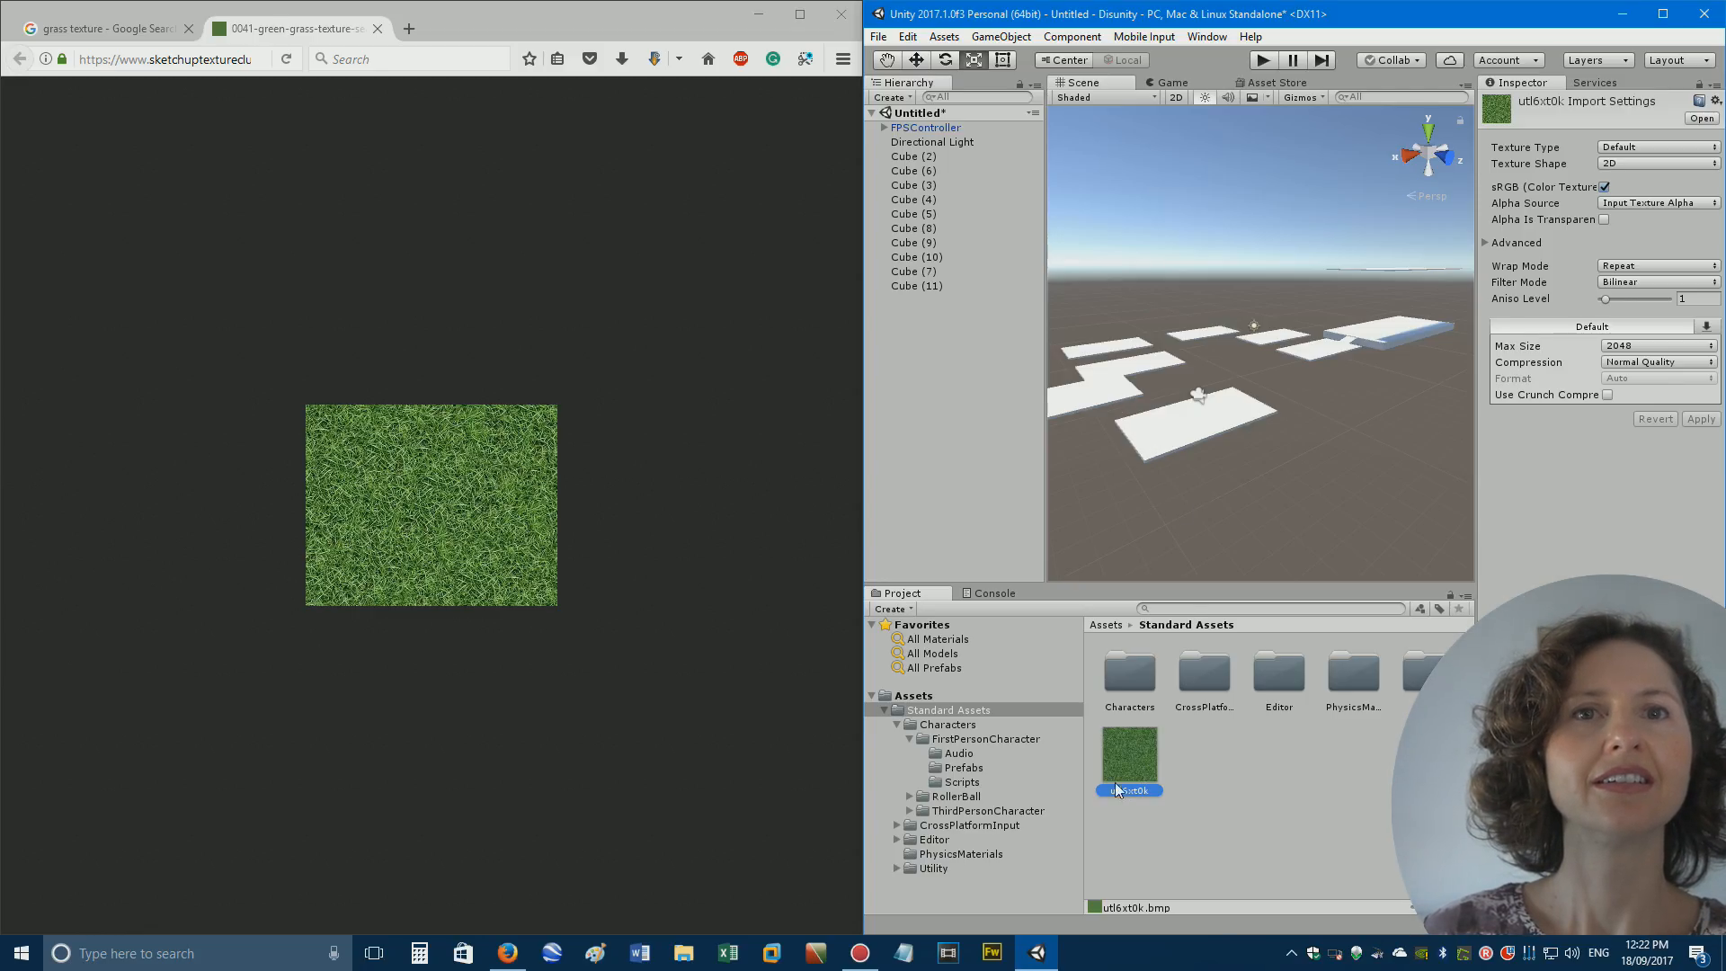
left_click(1230, 425)
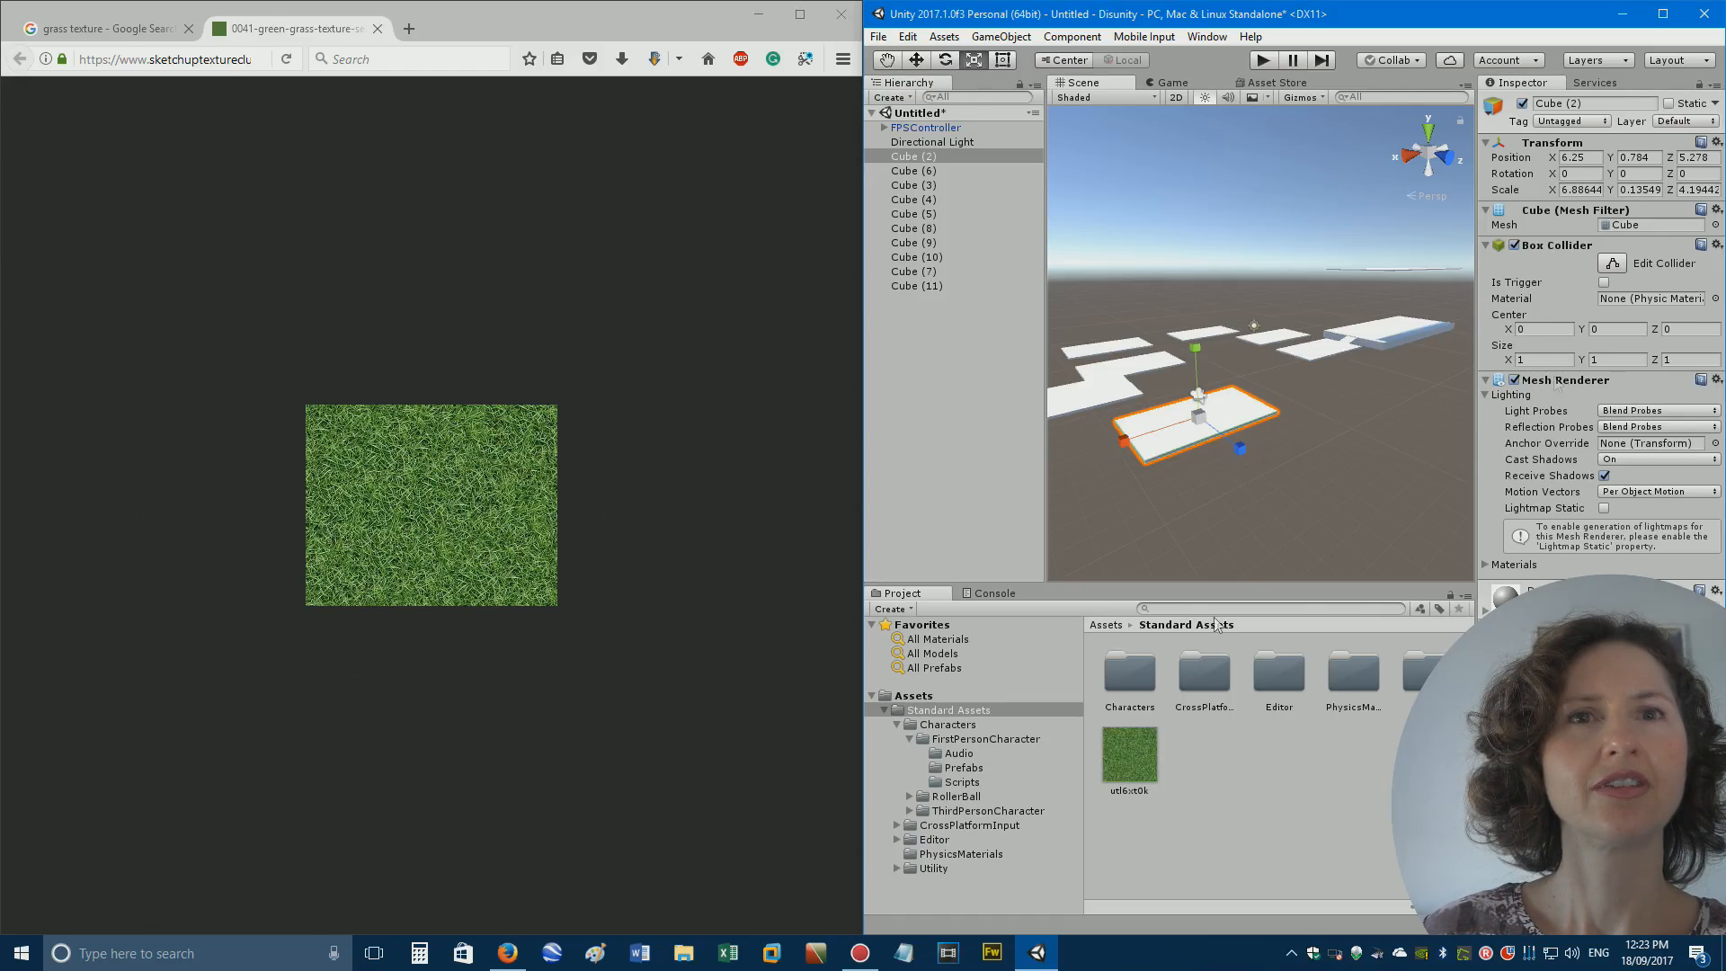
left_click_drag(1134, 748, 1198, 425)
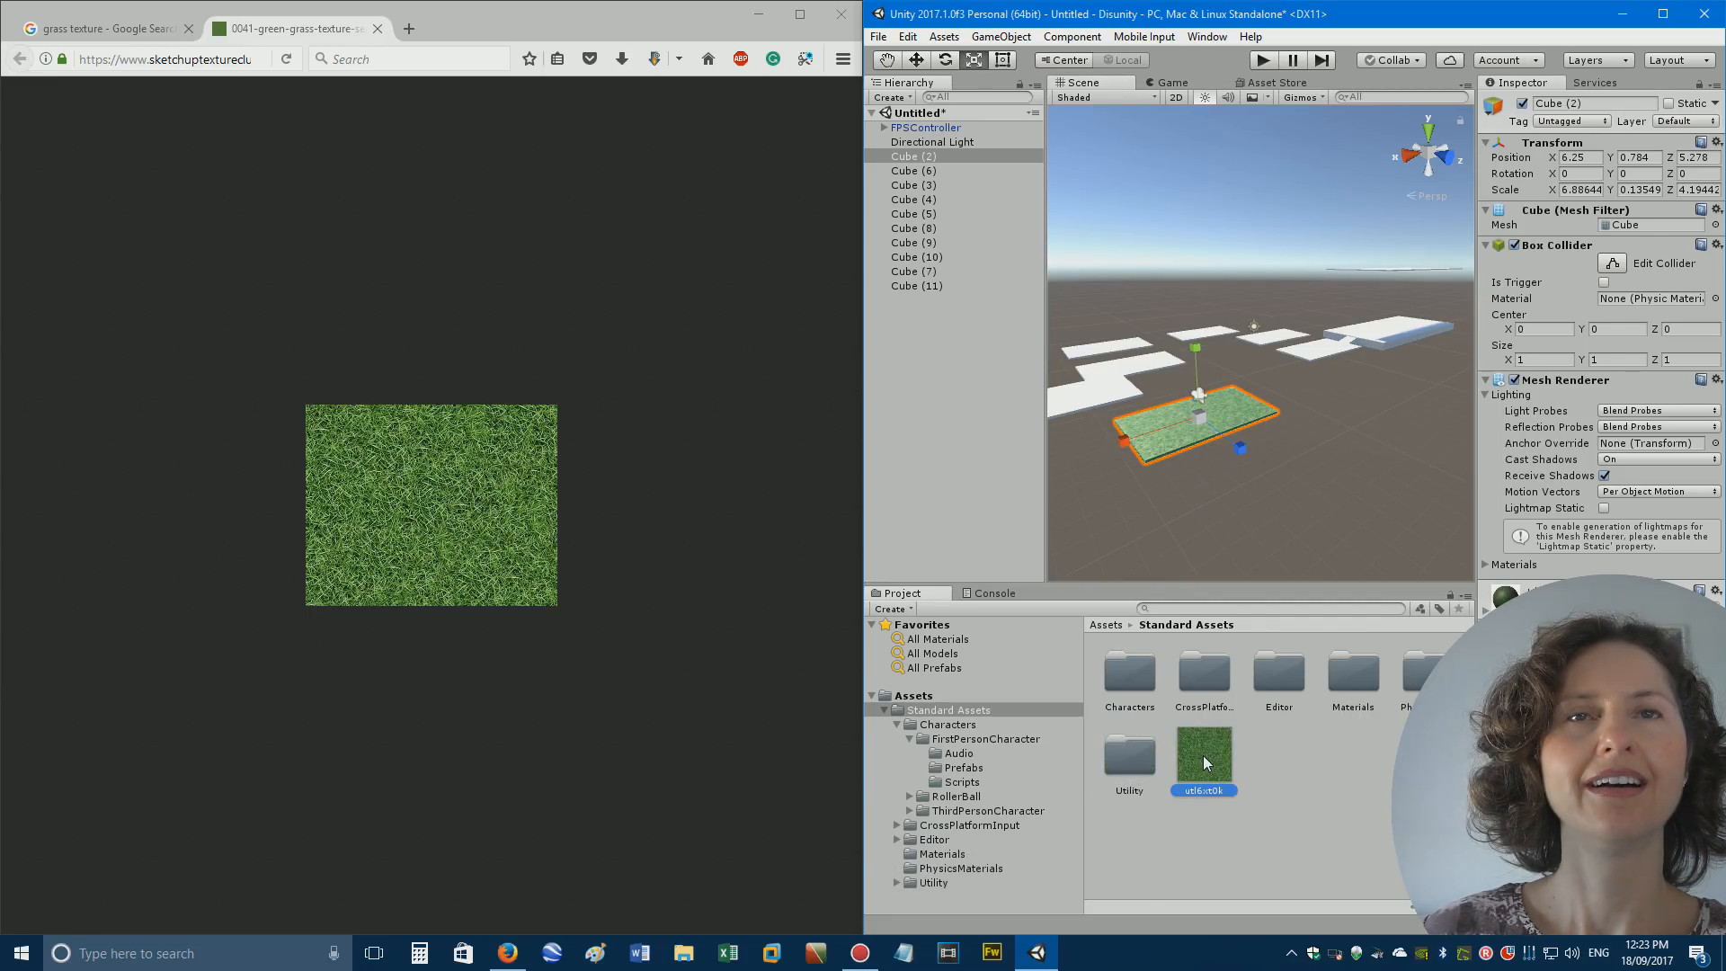
Look at the grass on the starting platform up close, and select its grass material in the Materials folder of Standard Assets.
left_click(1203, 755)
left_click(1086, 392)
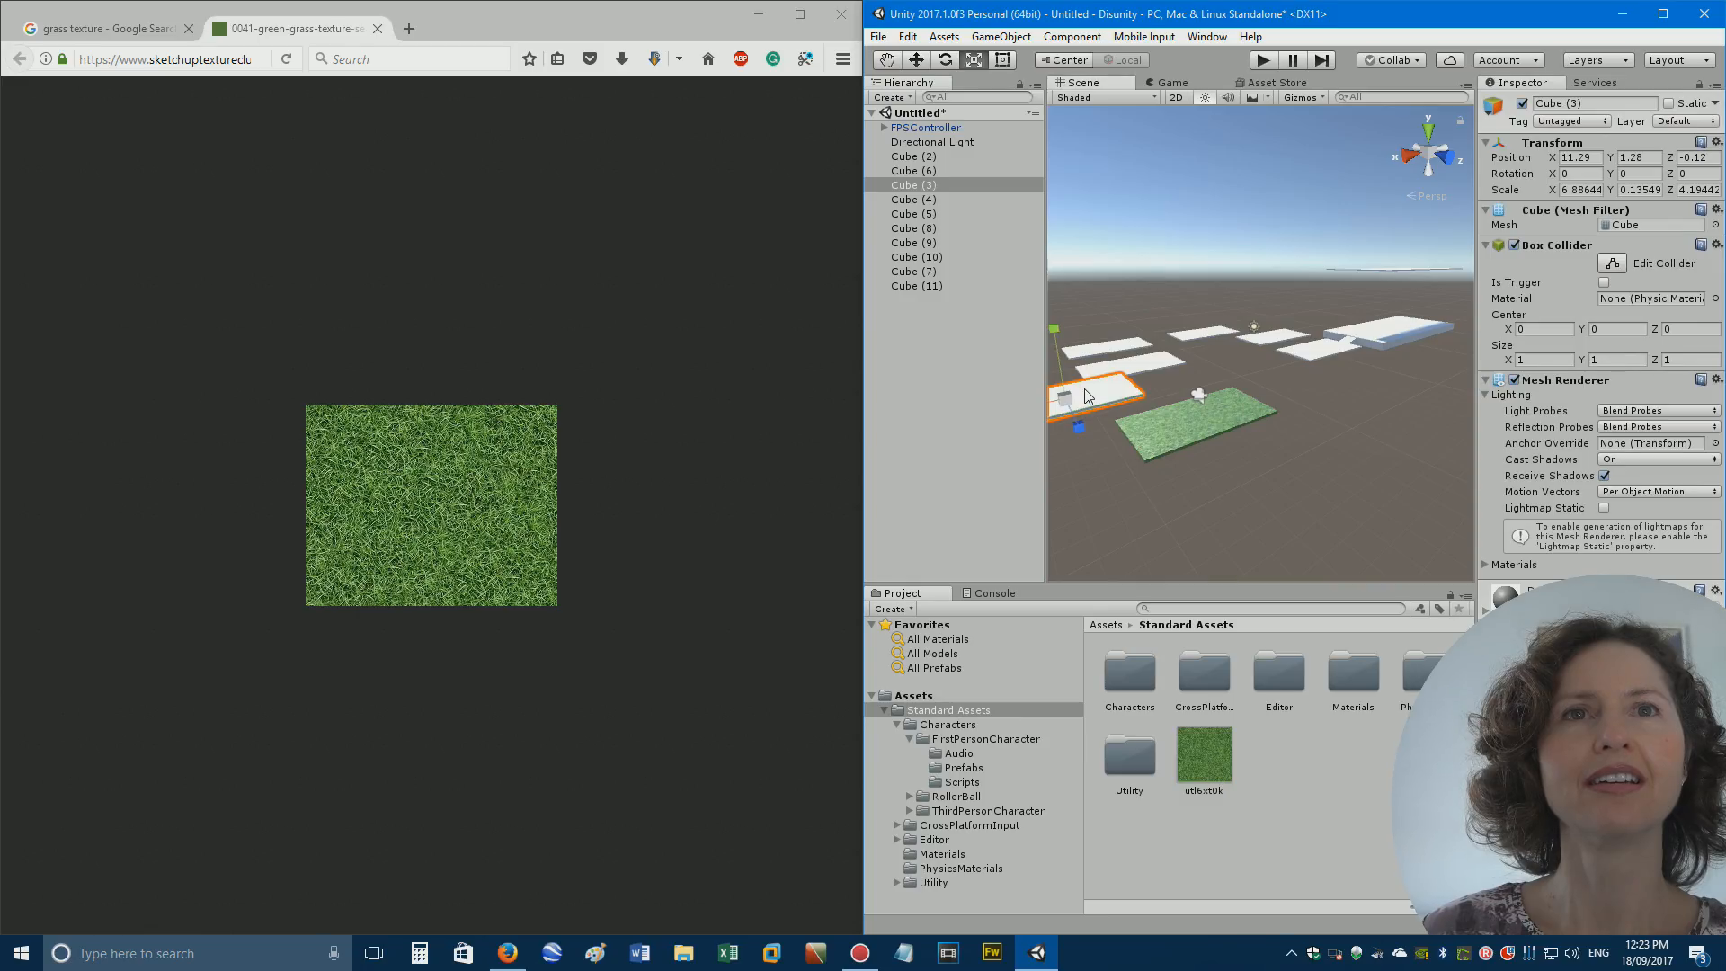
scroll(1208, 437, "up", 3)
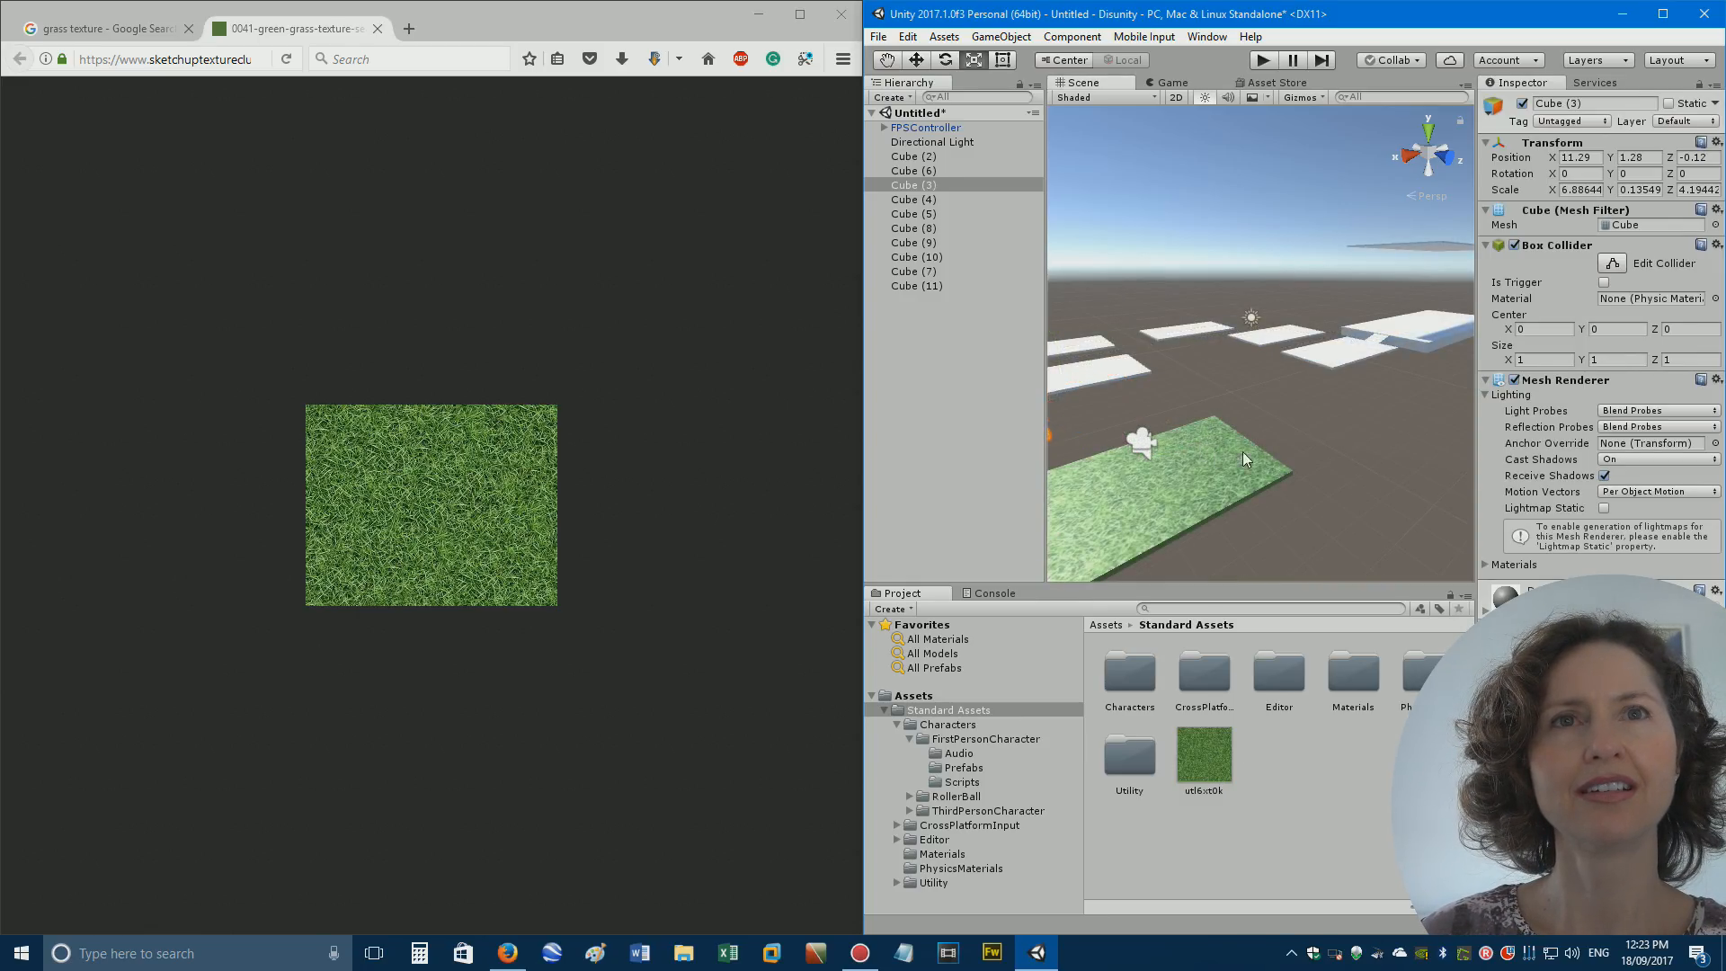
right_click_drag(1242, 452, 1447, 544)
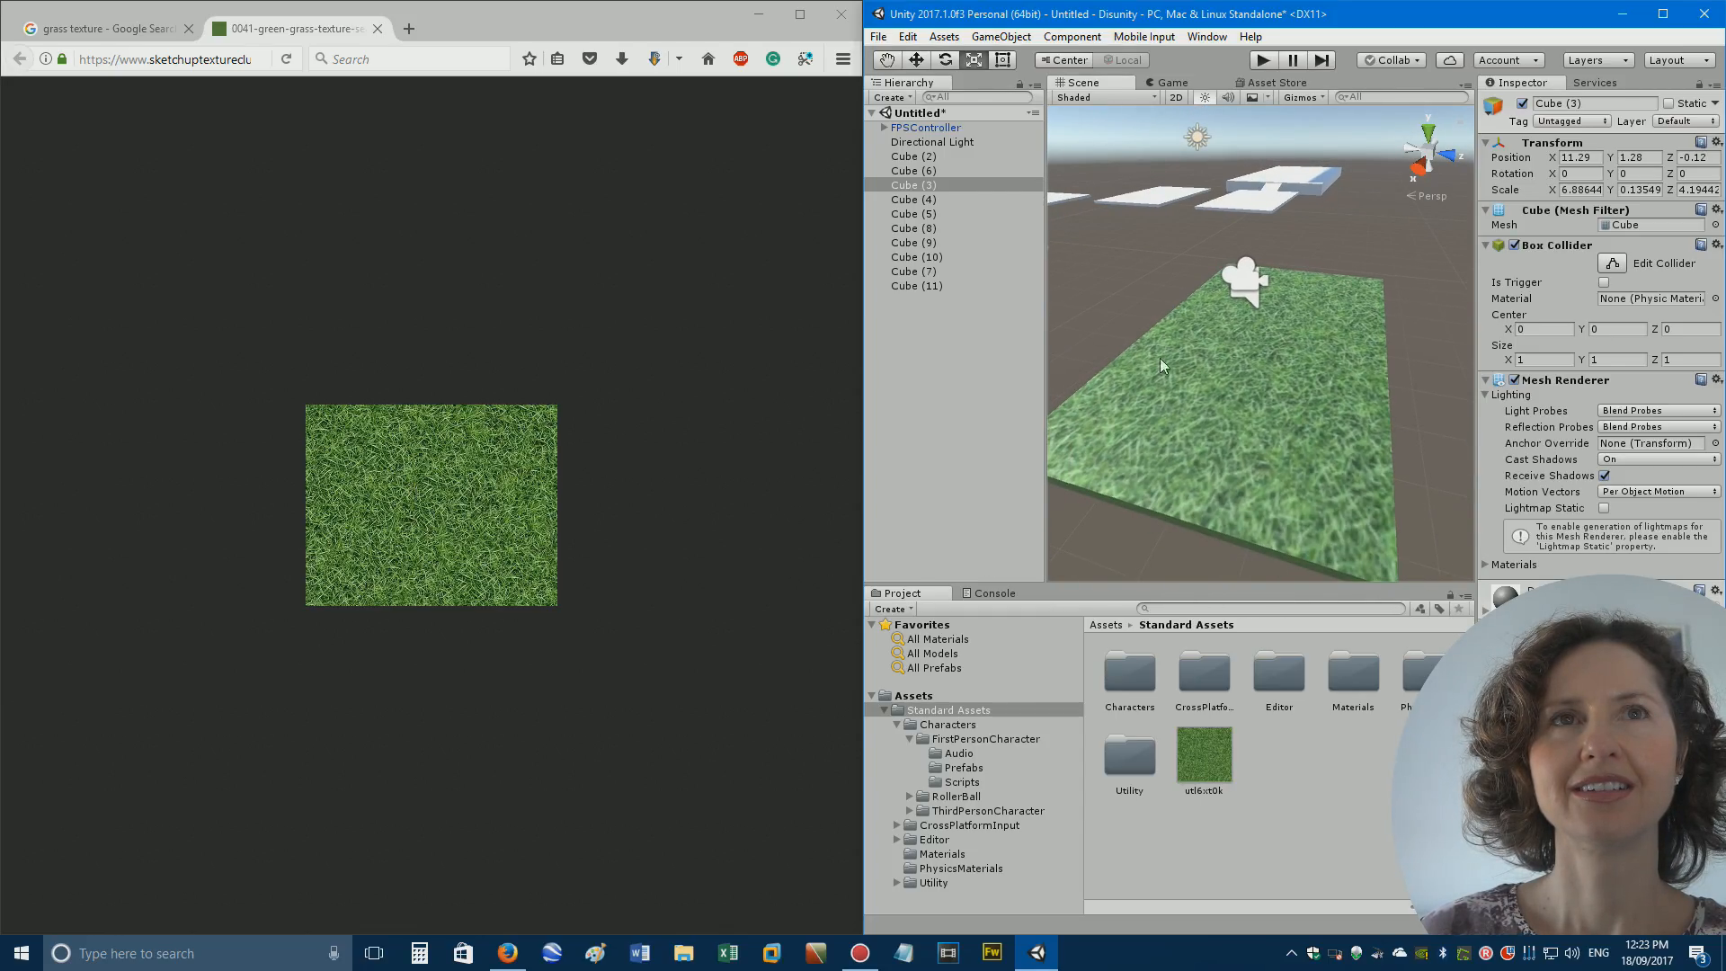
left_click(1267, 394)
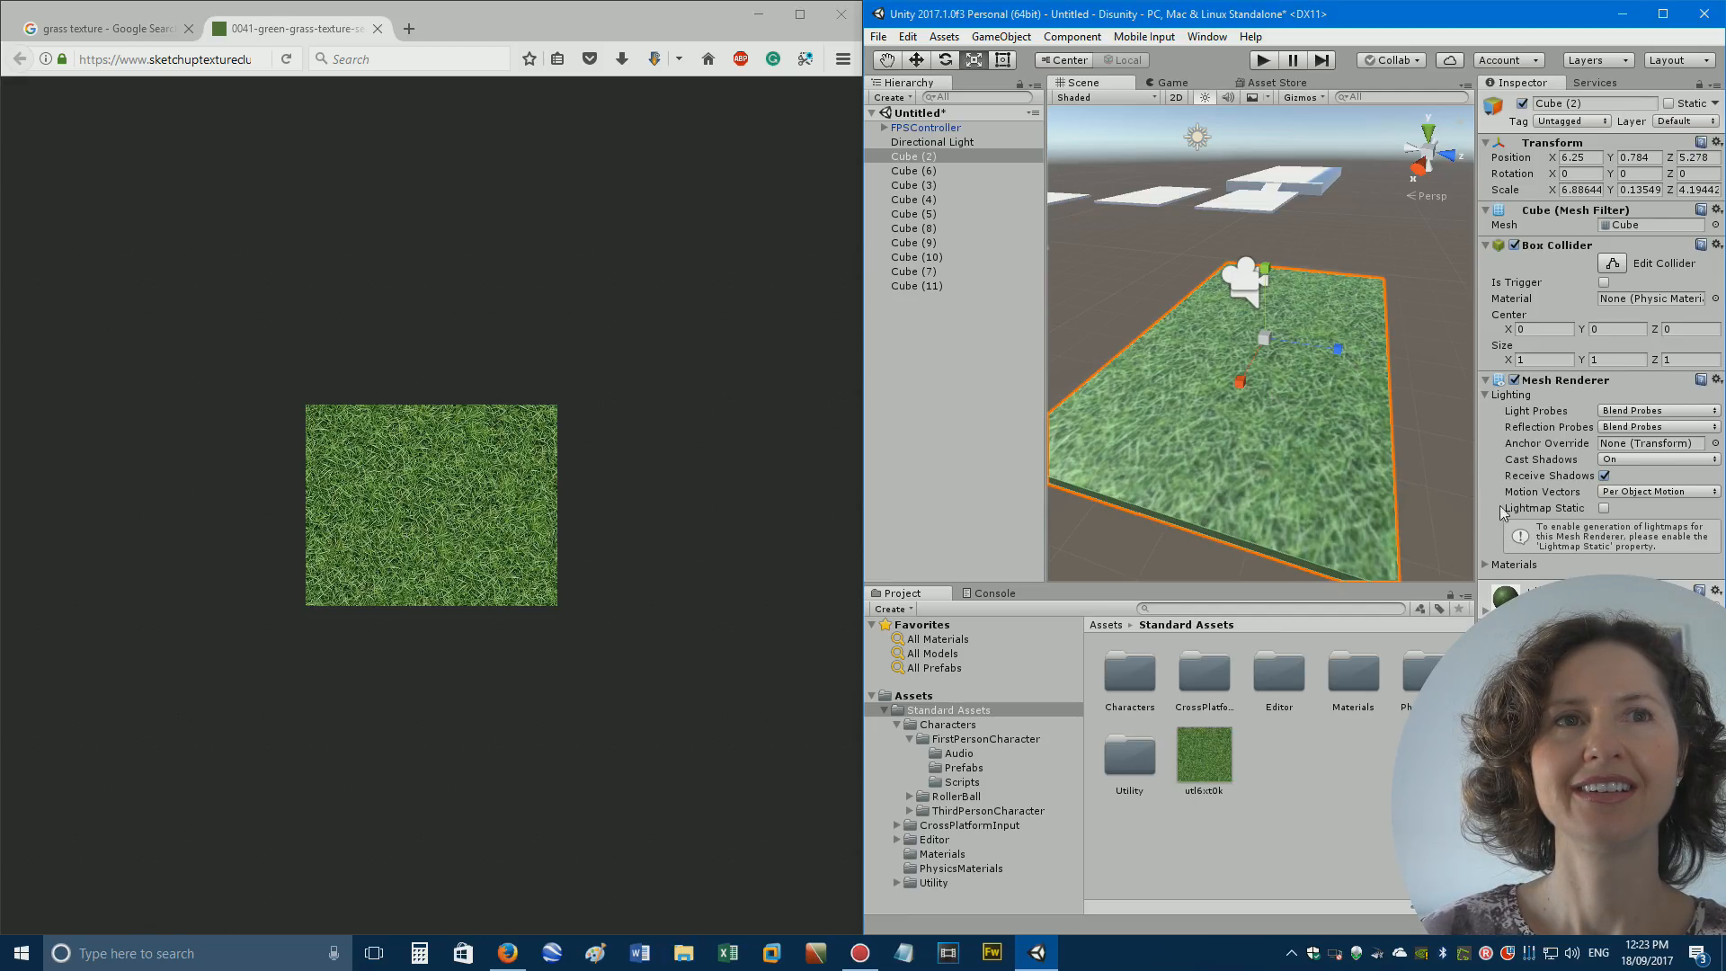
left_click(1597, 385)
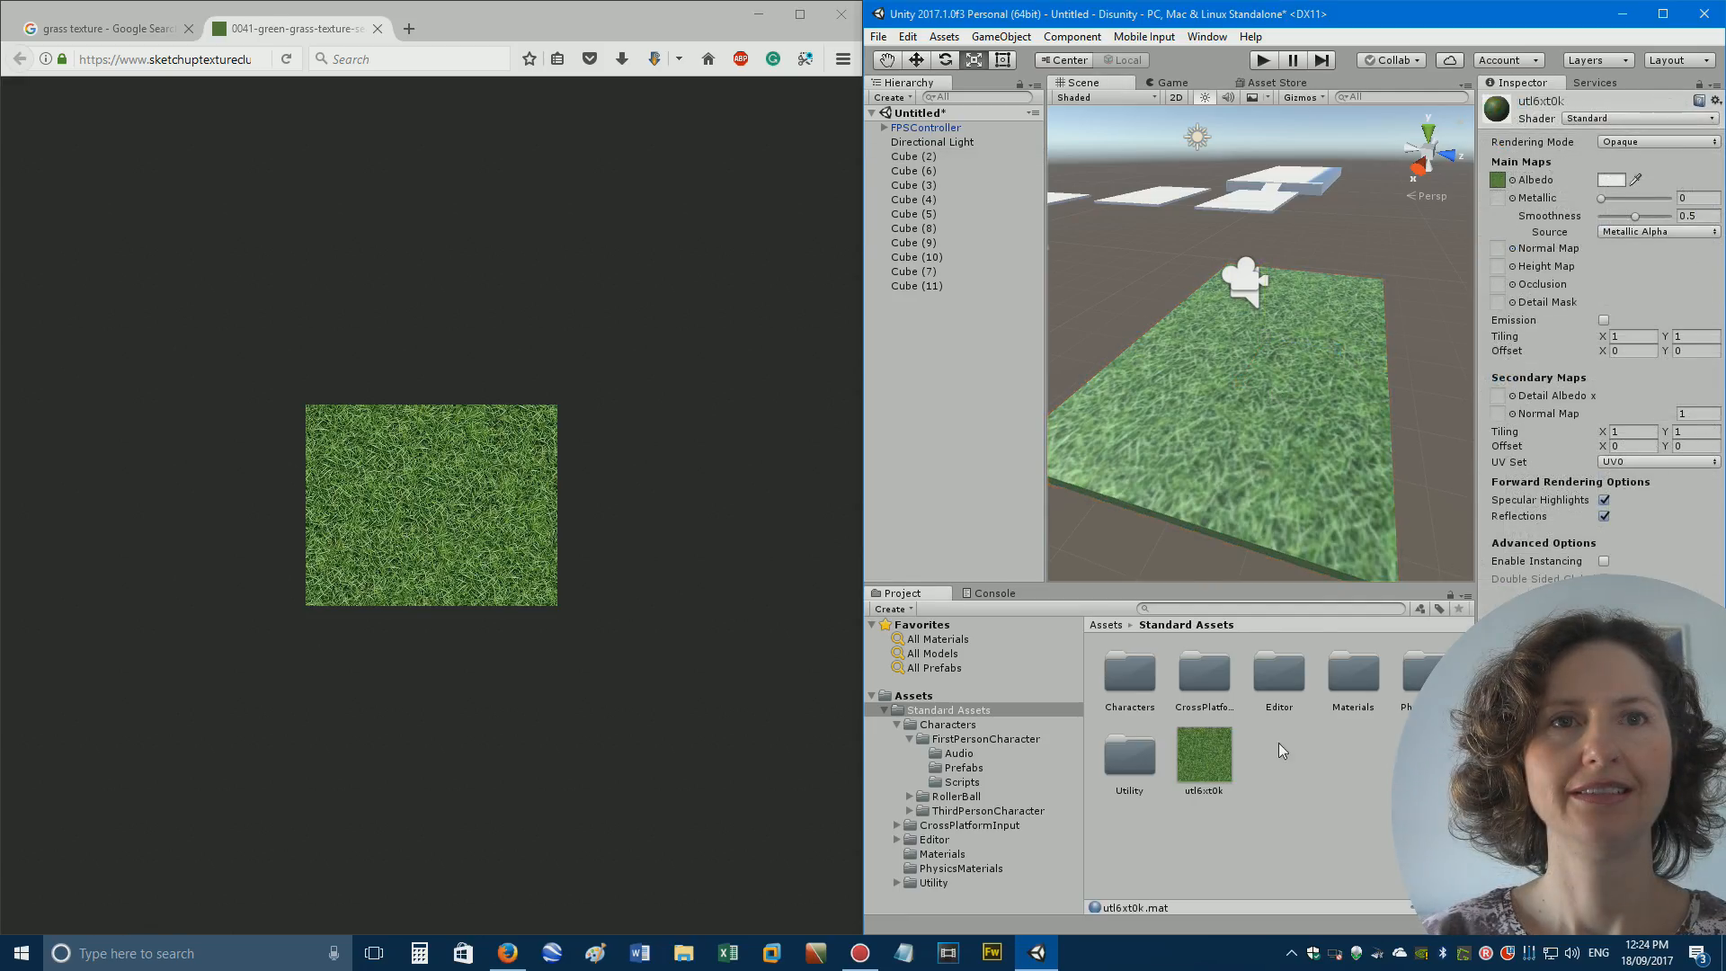
double_click(1332, 683)
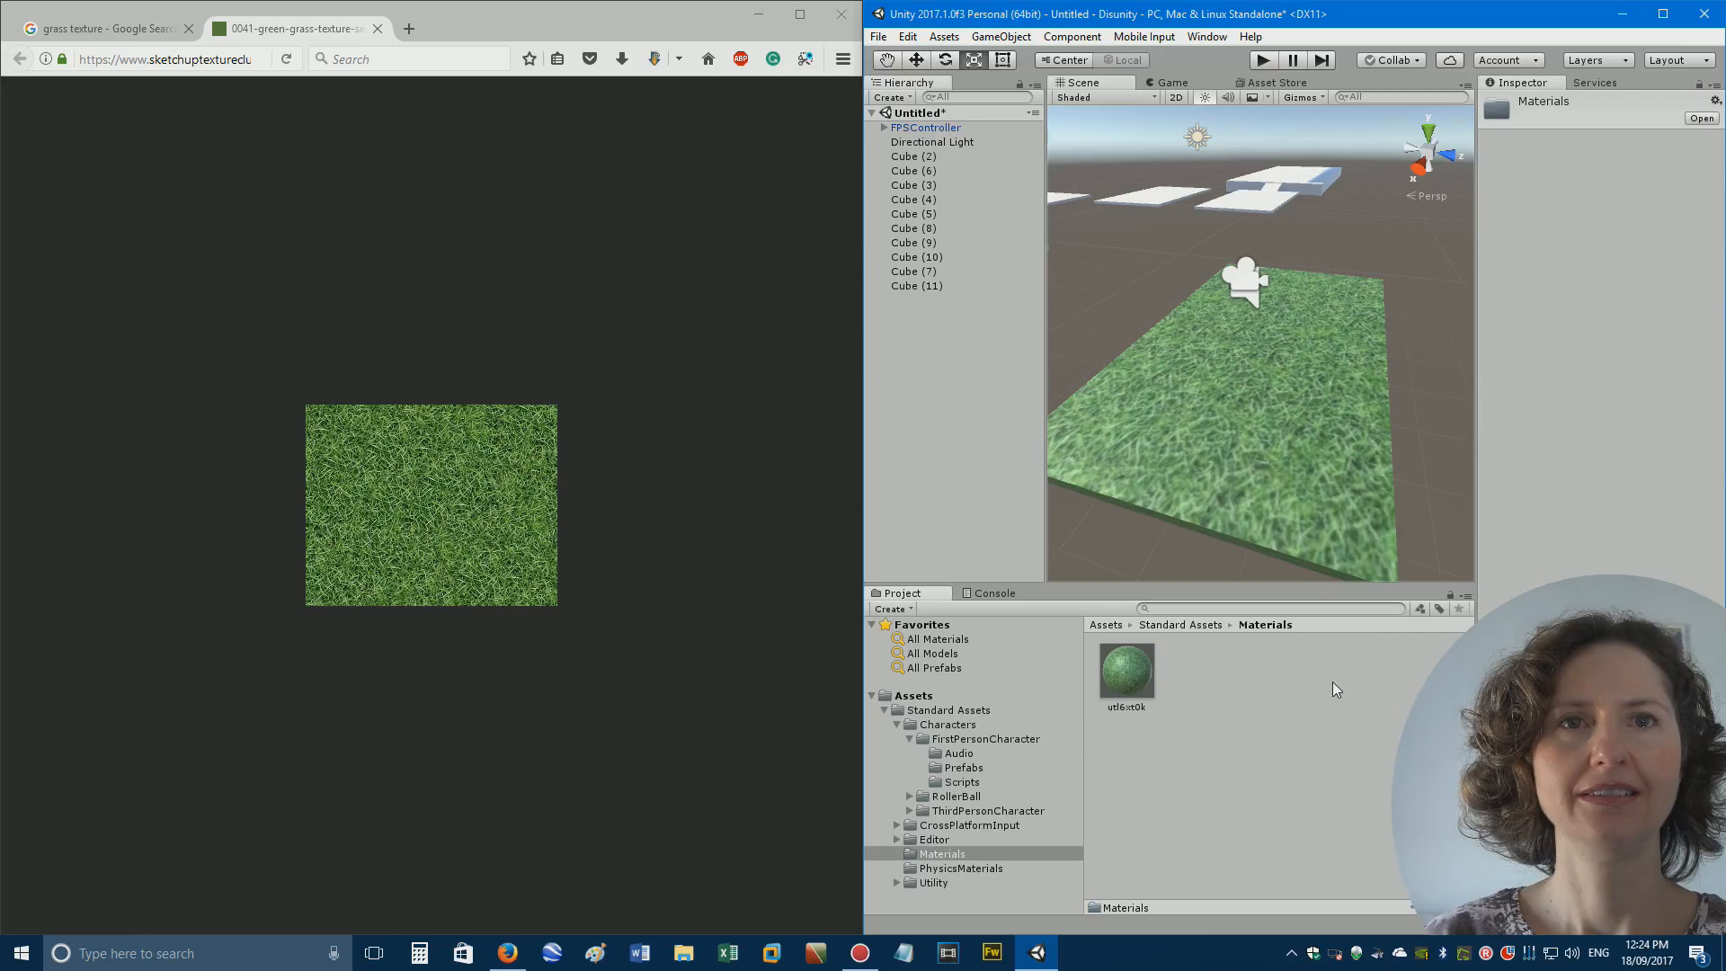
left_click(1126, 670)
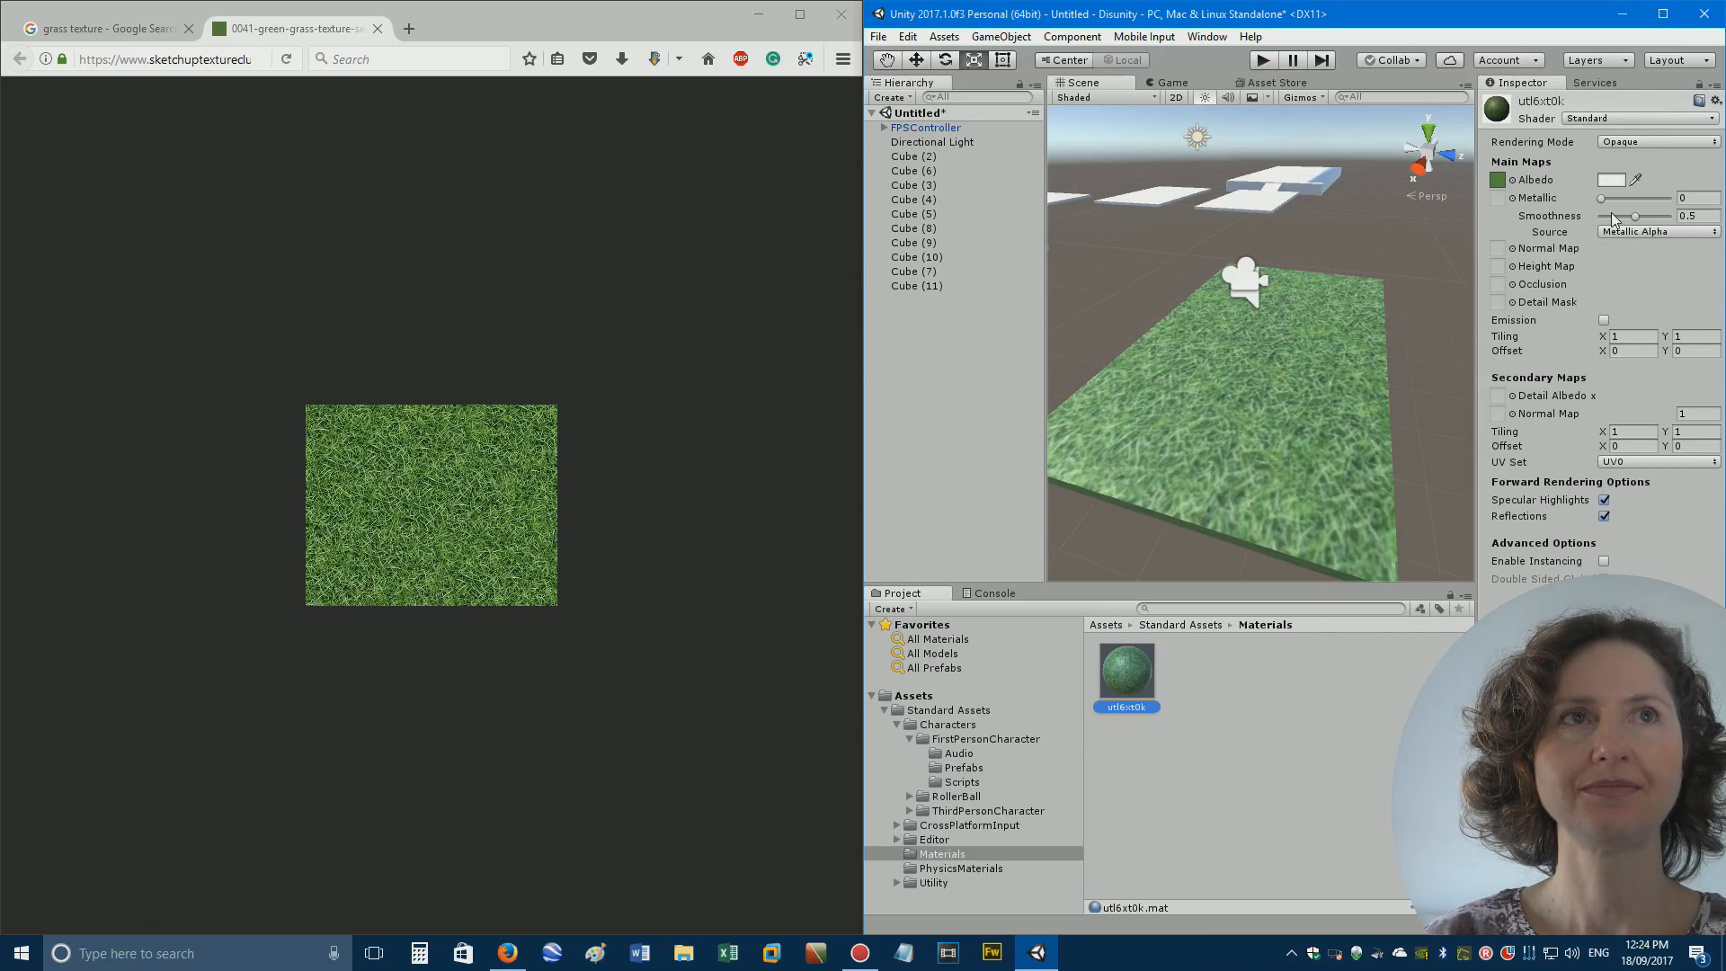
Set the grass material's main tiling to 2 in X and 2 in Y.
left_click(1632, 335)
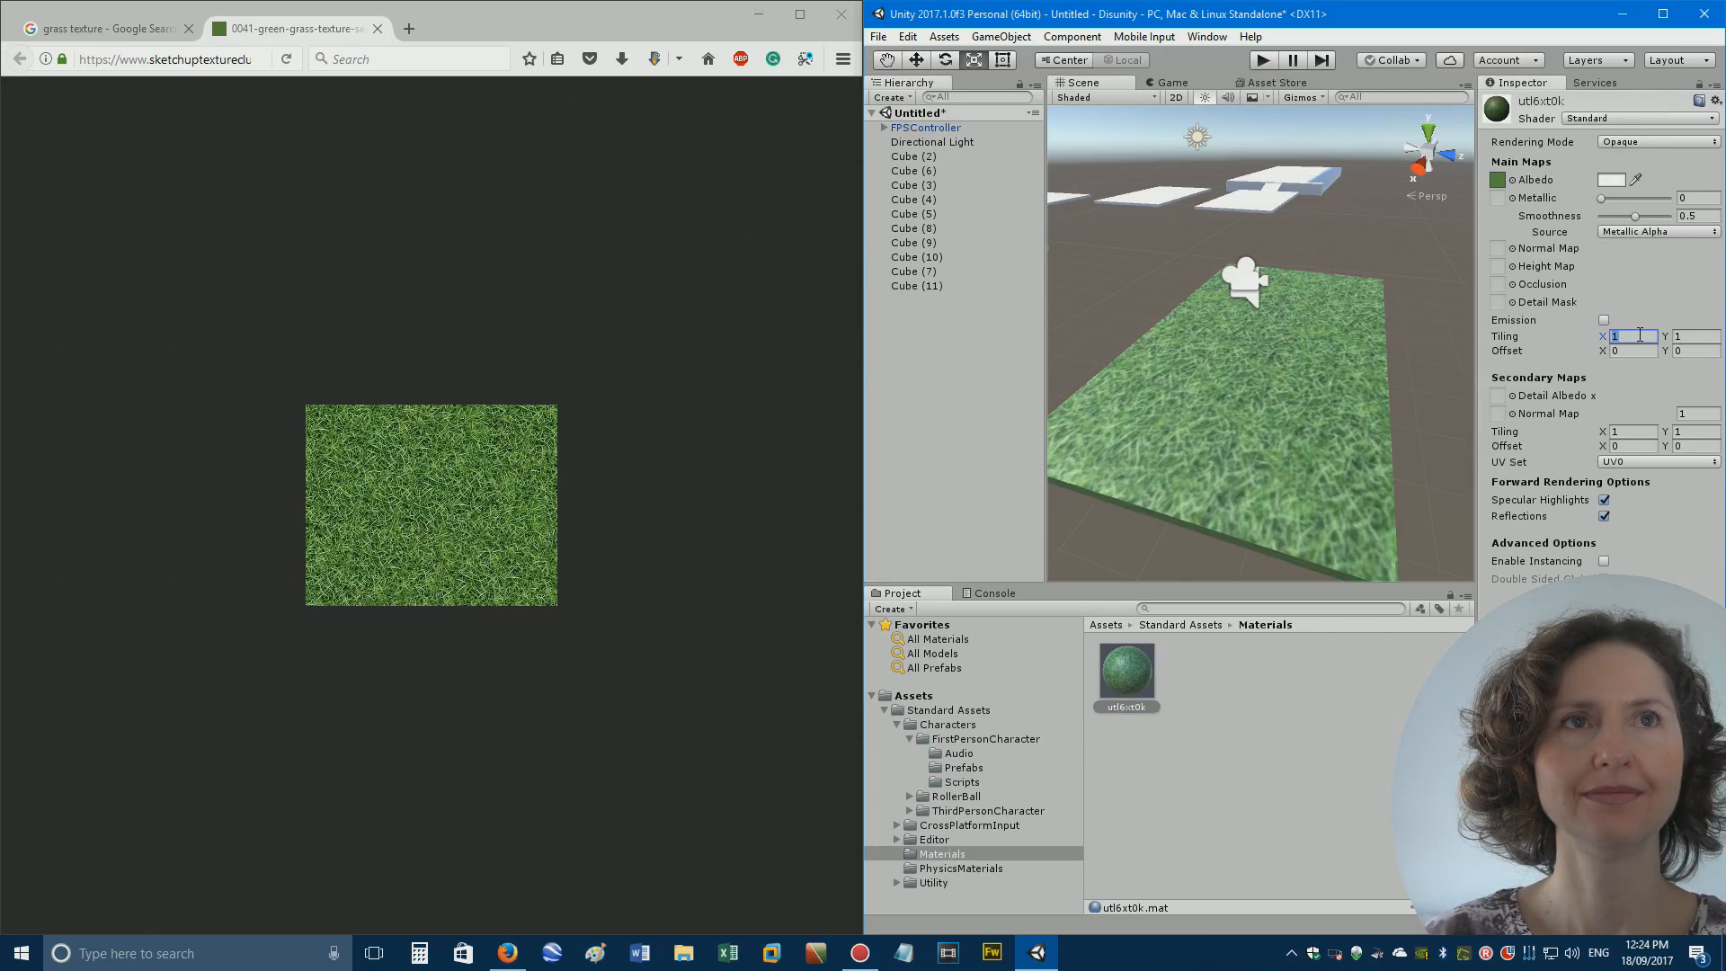
type("2")
left_click(1695, 337)
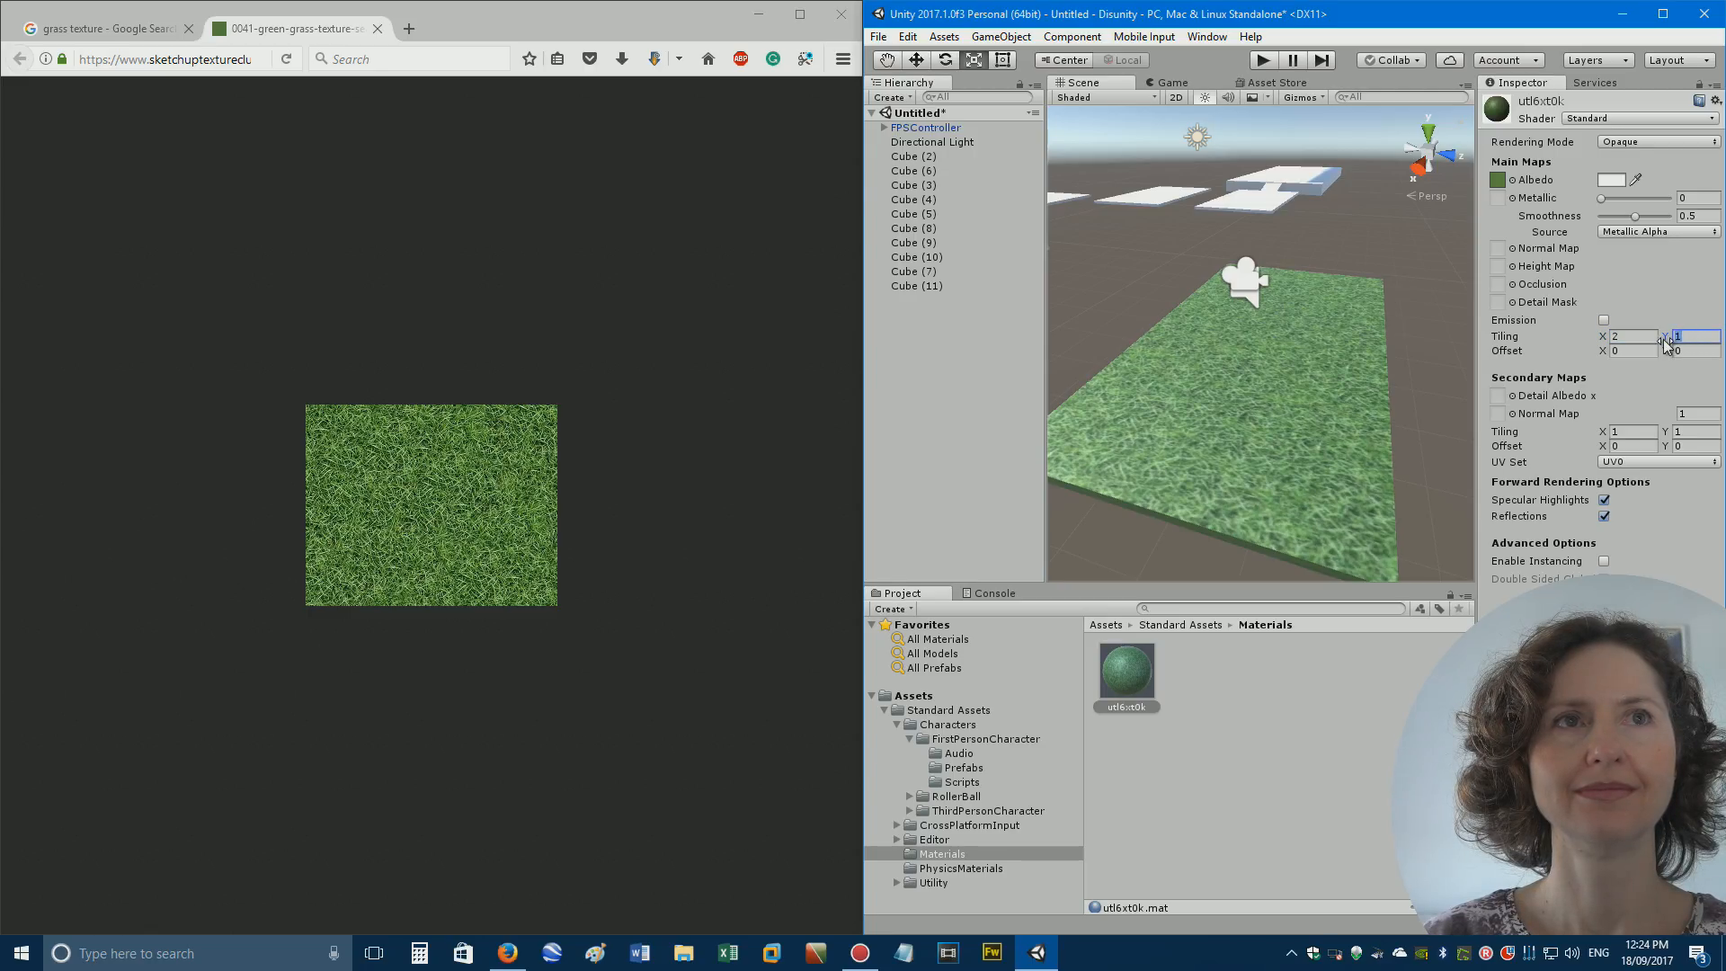
type("2")
key("w")
right_click_drag(1273, 410, 1263, 427)
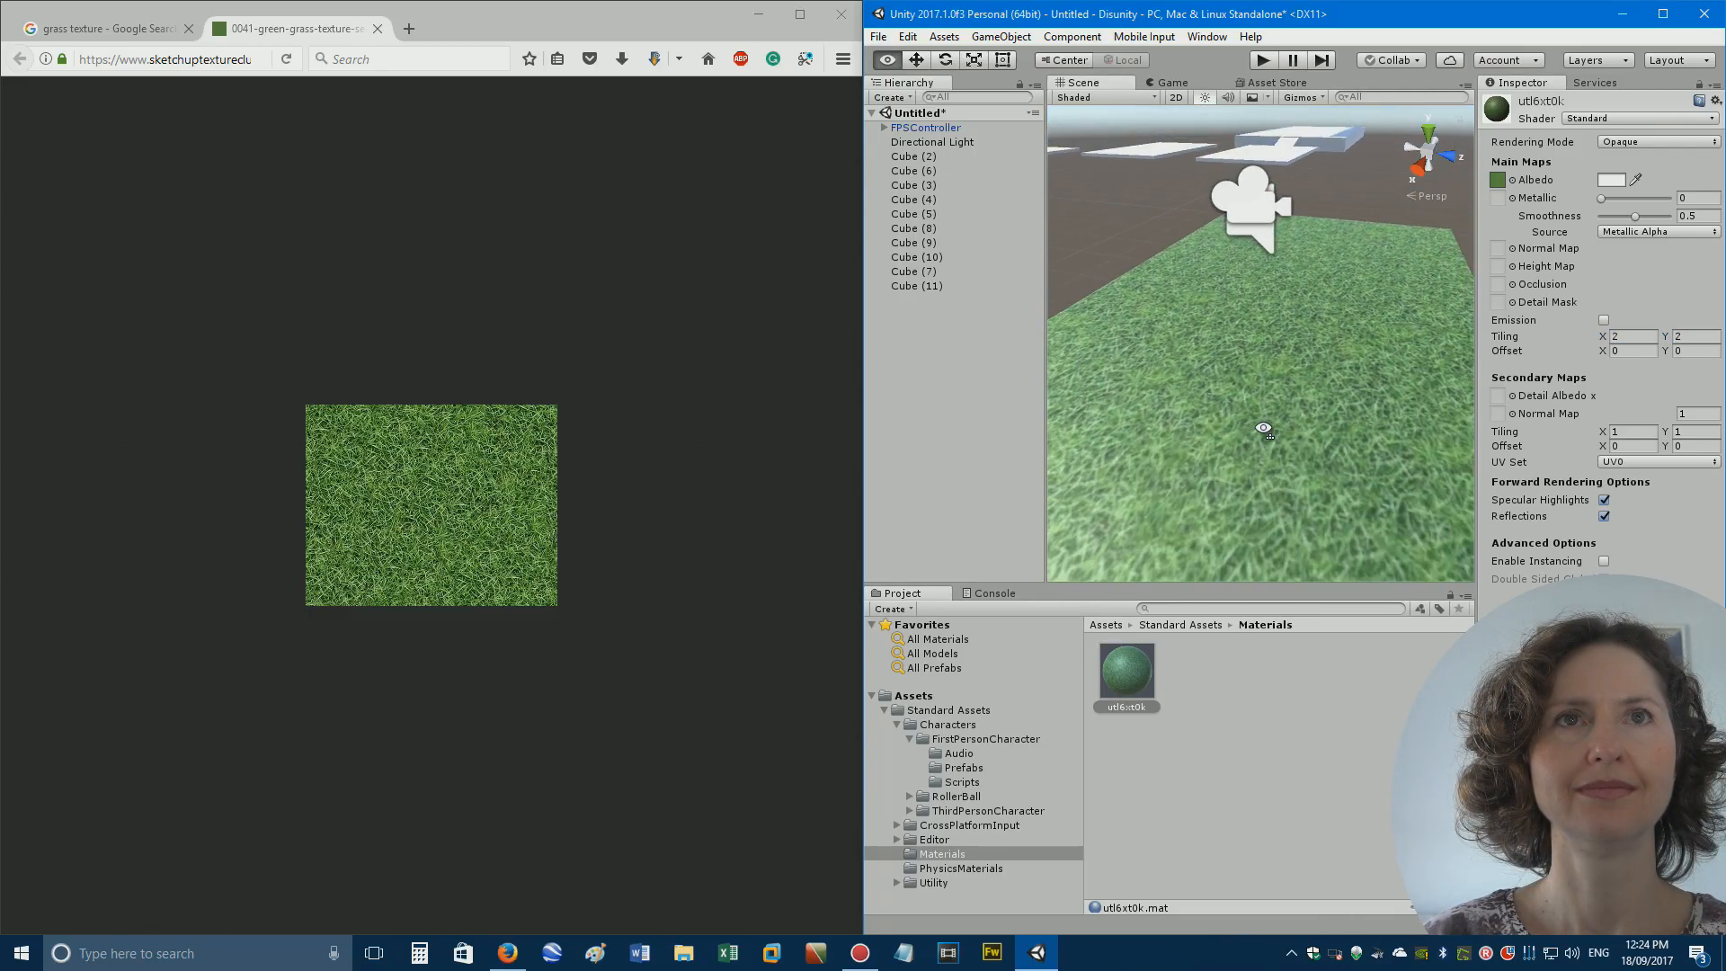
Increase the grass material's main tiling to 4 by 4 and finally to 8 by 8, checking the grass scale on the platform.
left_click(1652, 336)
type("4")
left_click(1715, 337)
type("4")
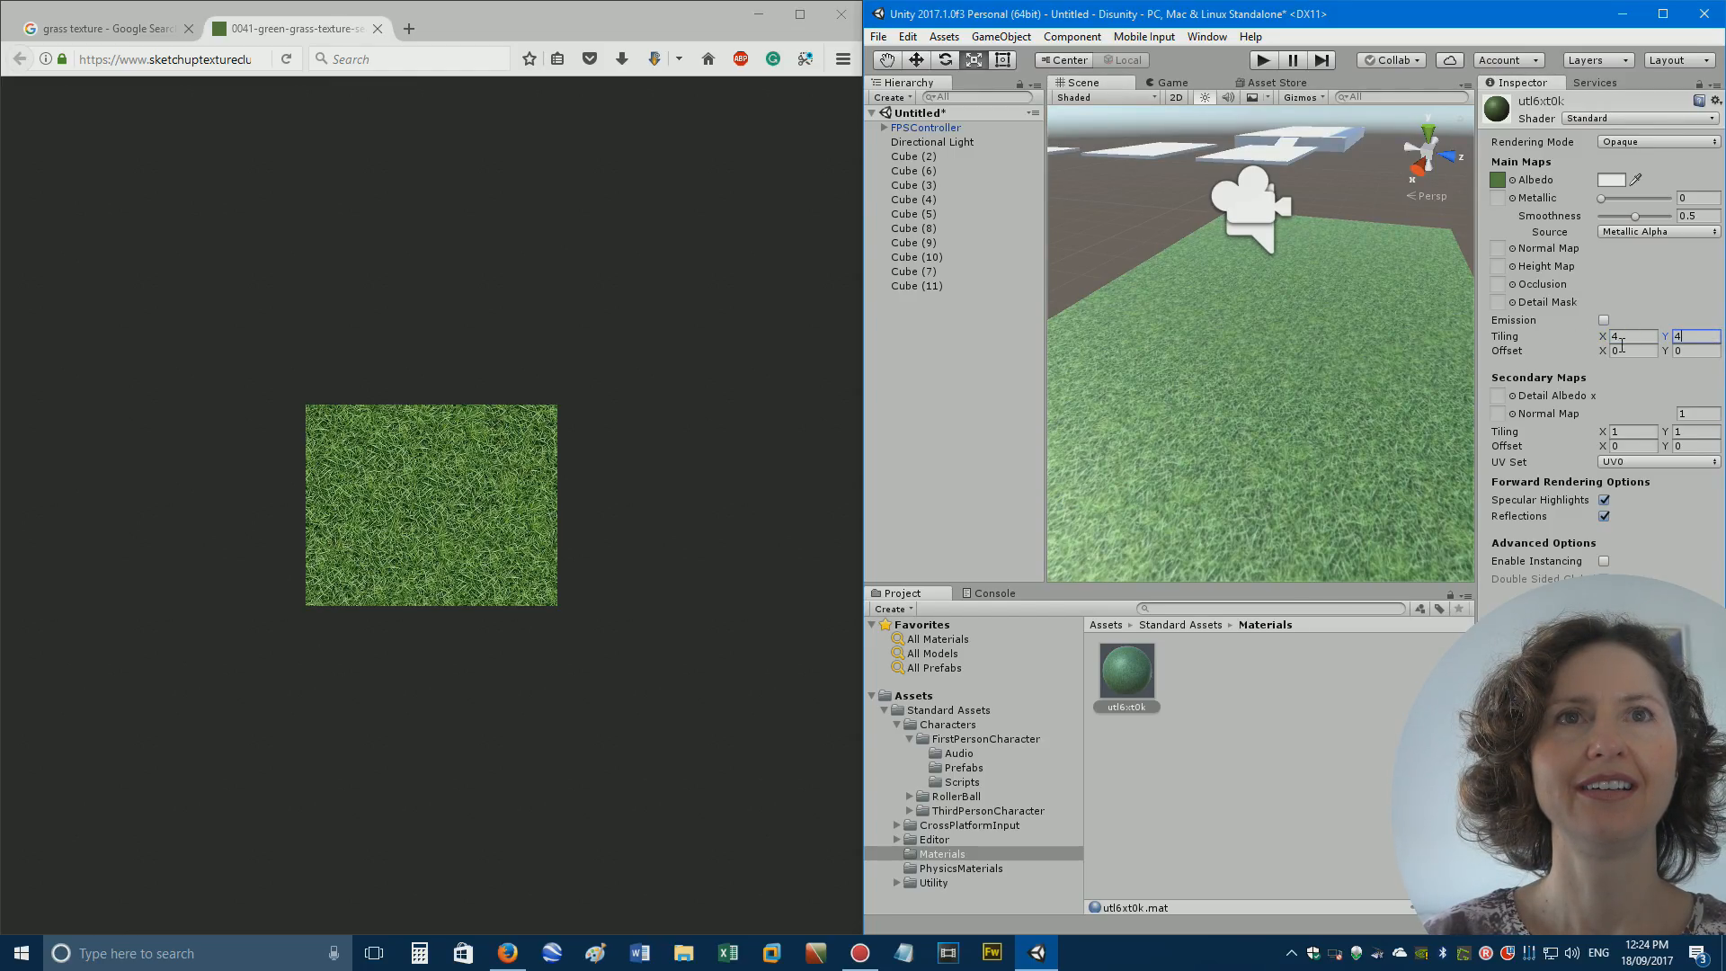
key("w")
right_click_drag(1338, 450, 1306, 427)
key("s")
key("a")
key("w")
key("s")
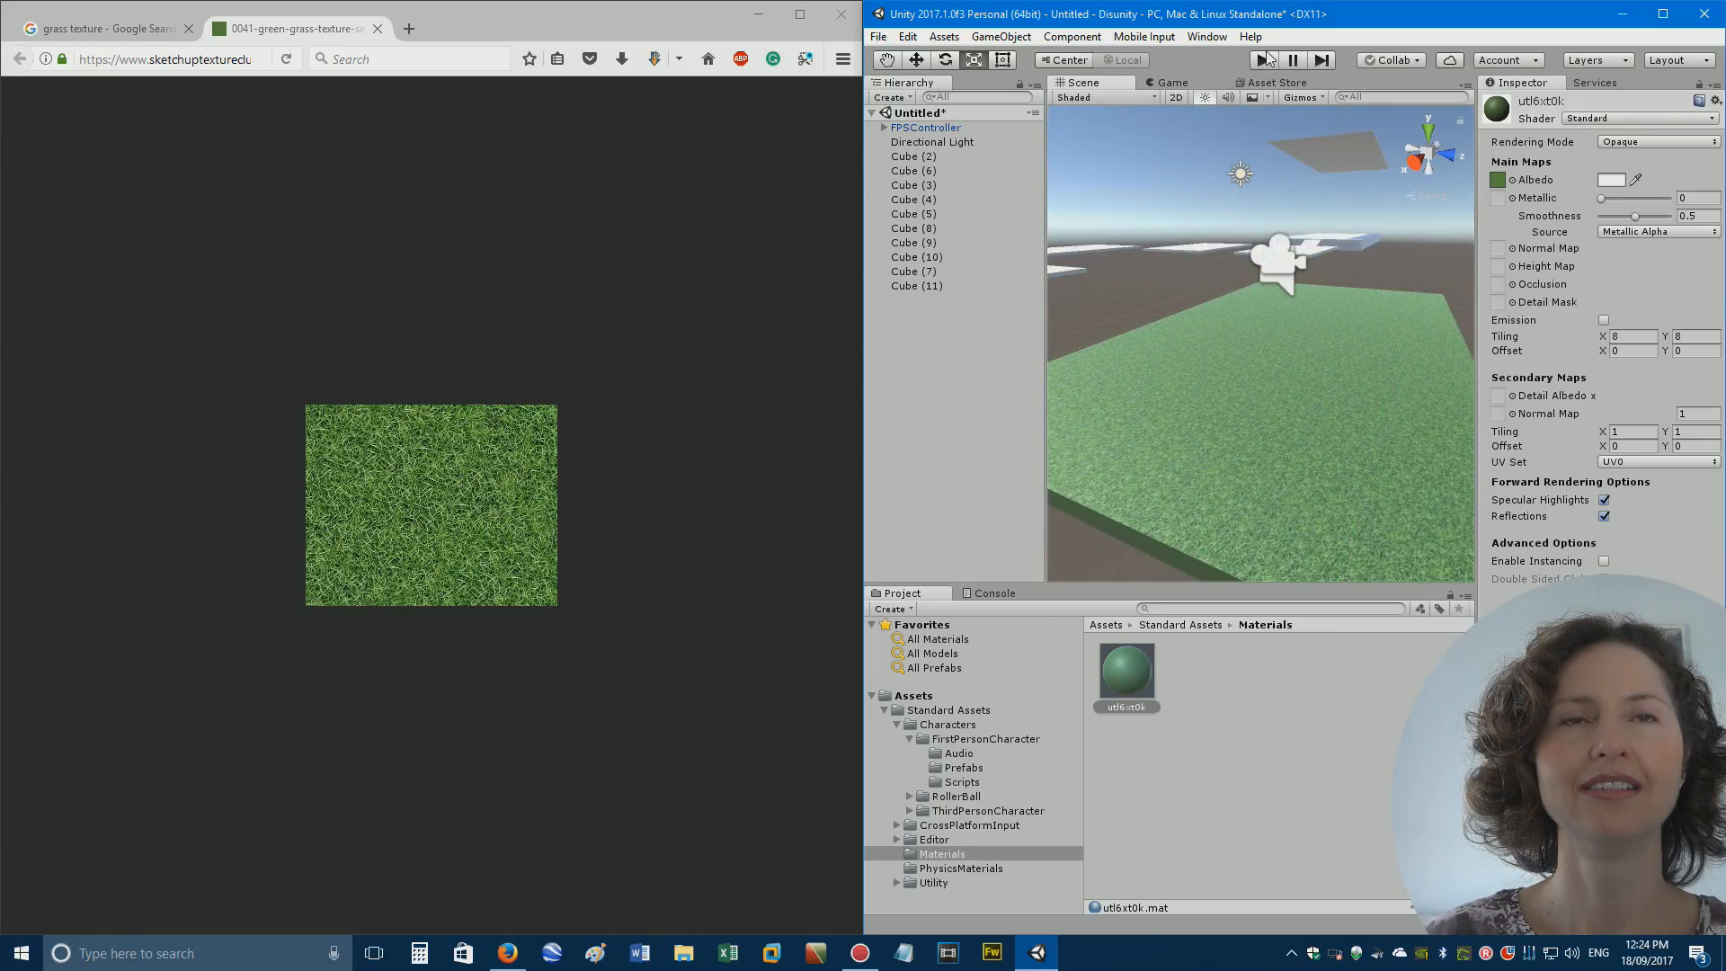
Run the game briefly to check the grass from the first-person view, stop it, and look over the starting platform.
left_click(1265, 58)
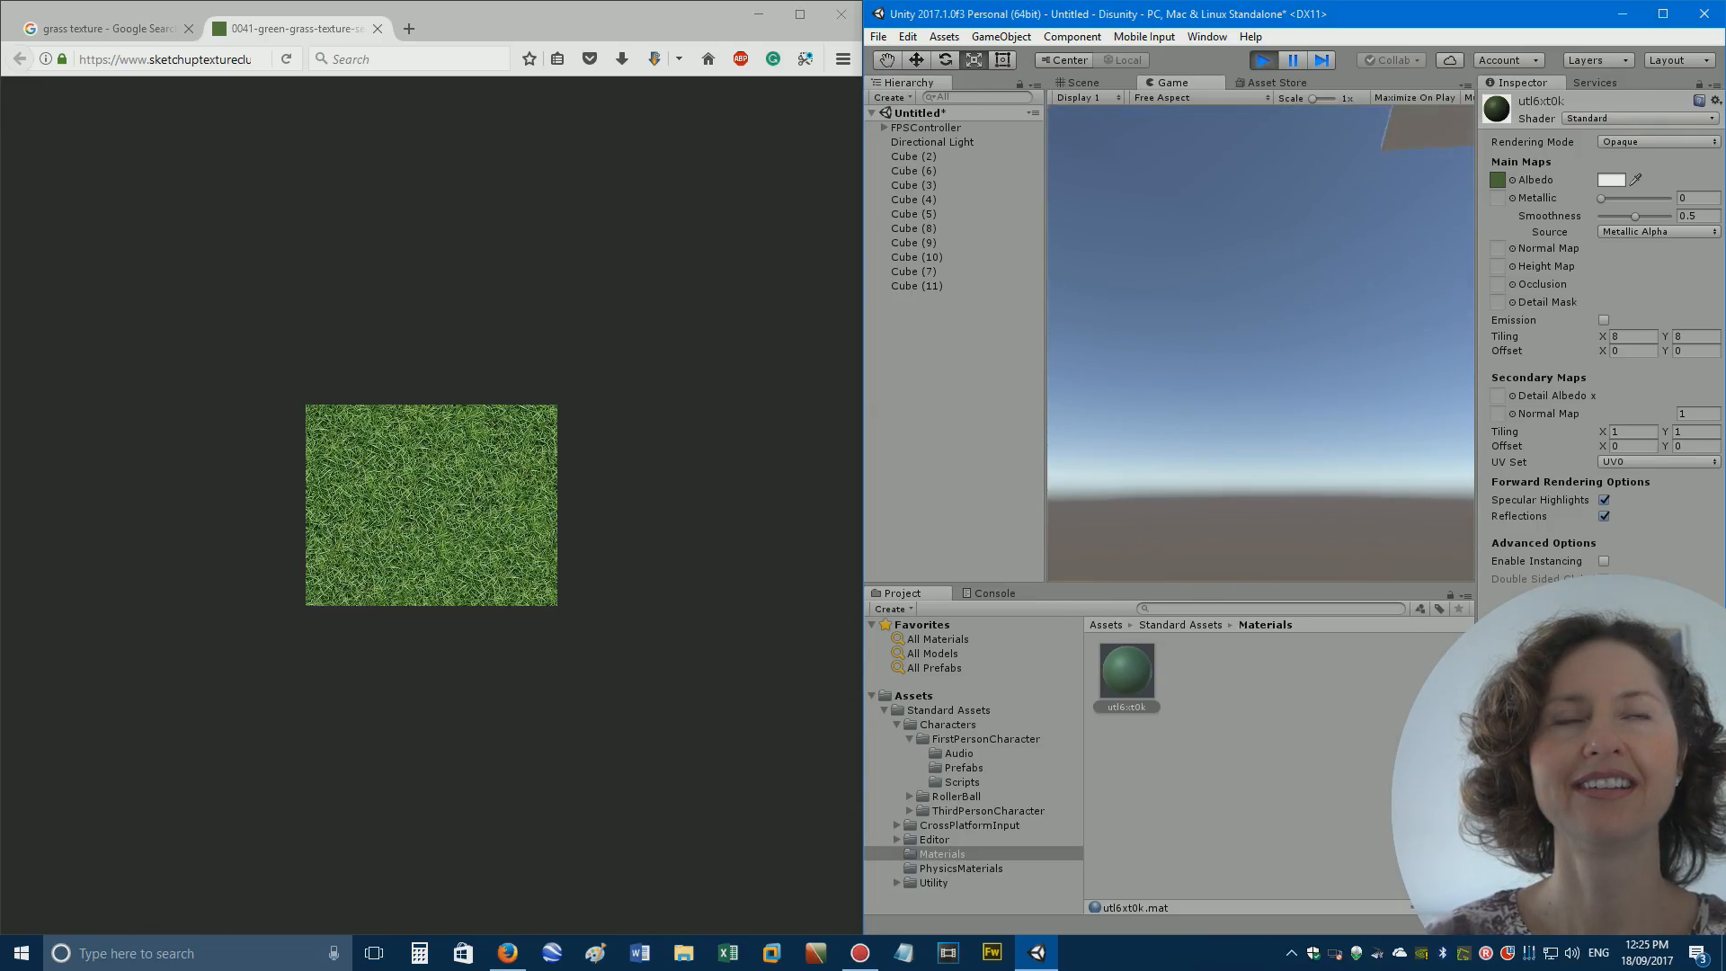
left_click(1264, 59)
right_click_drag(1339, 297, 1237, 363)
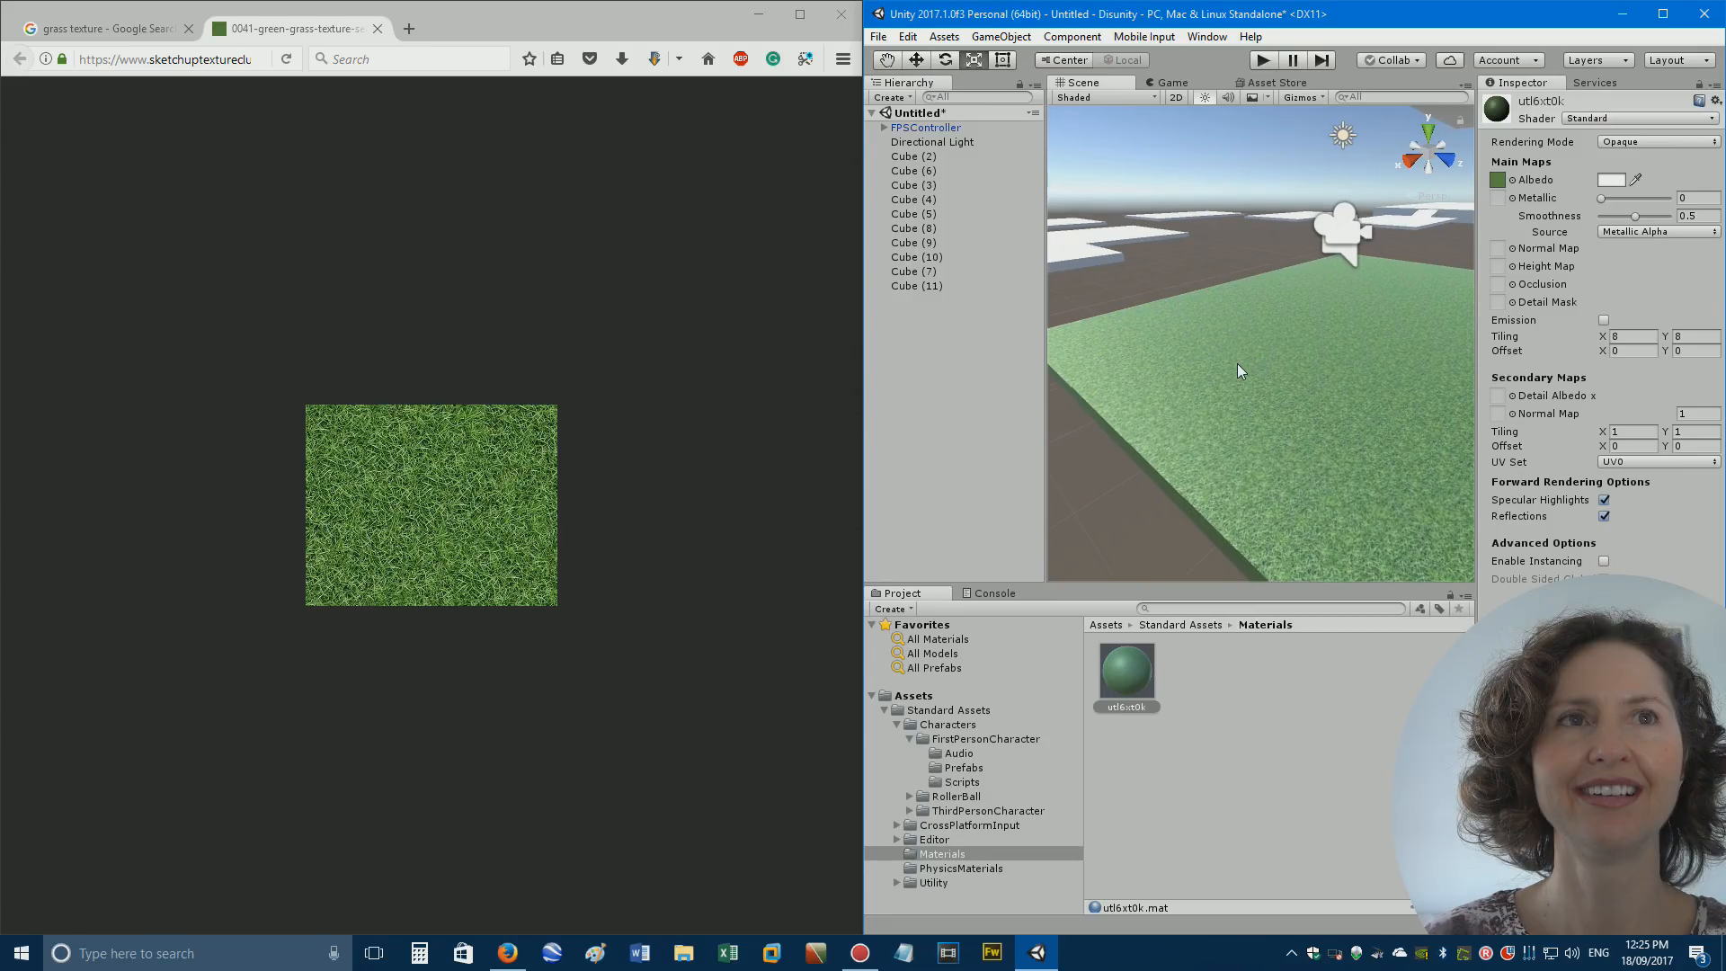
Apply the tiled grass material to all remaining thin platforms, leaving out the thick raised platform and its small ramp.
scroll(1236, 363, "down", 5)
left_click_drag(1127, 683, 1113, 351)
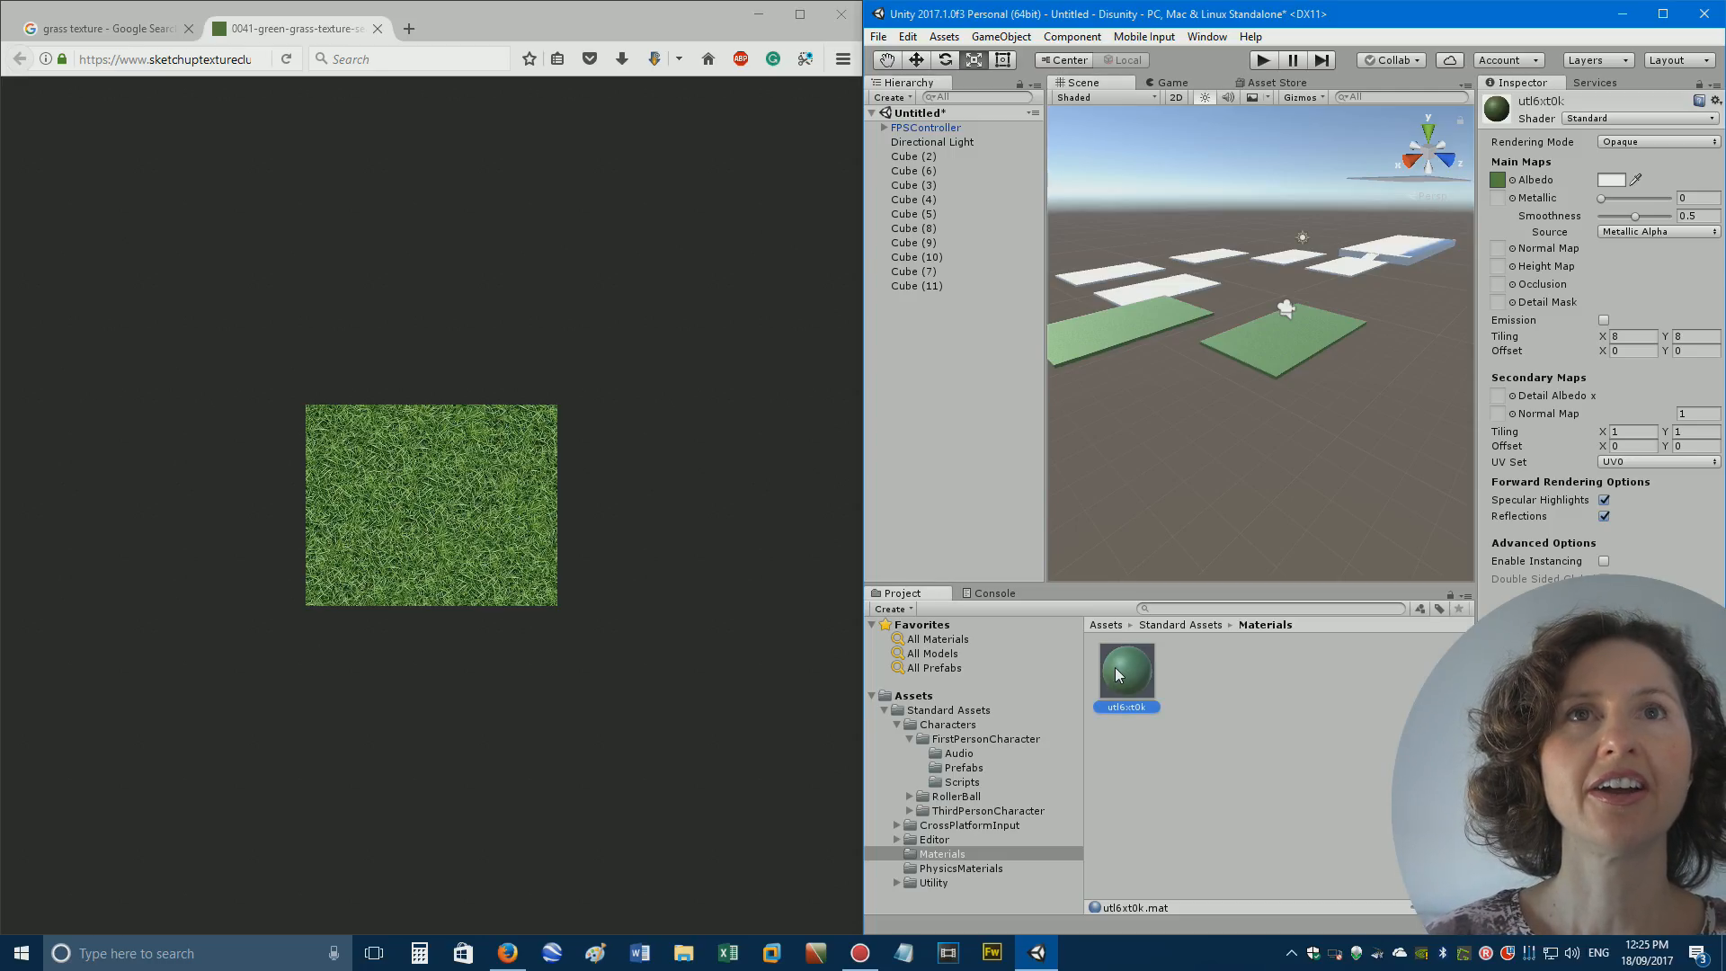
left_click_drag(1119, 676, 1151, 287)
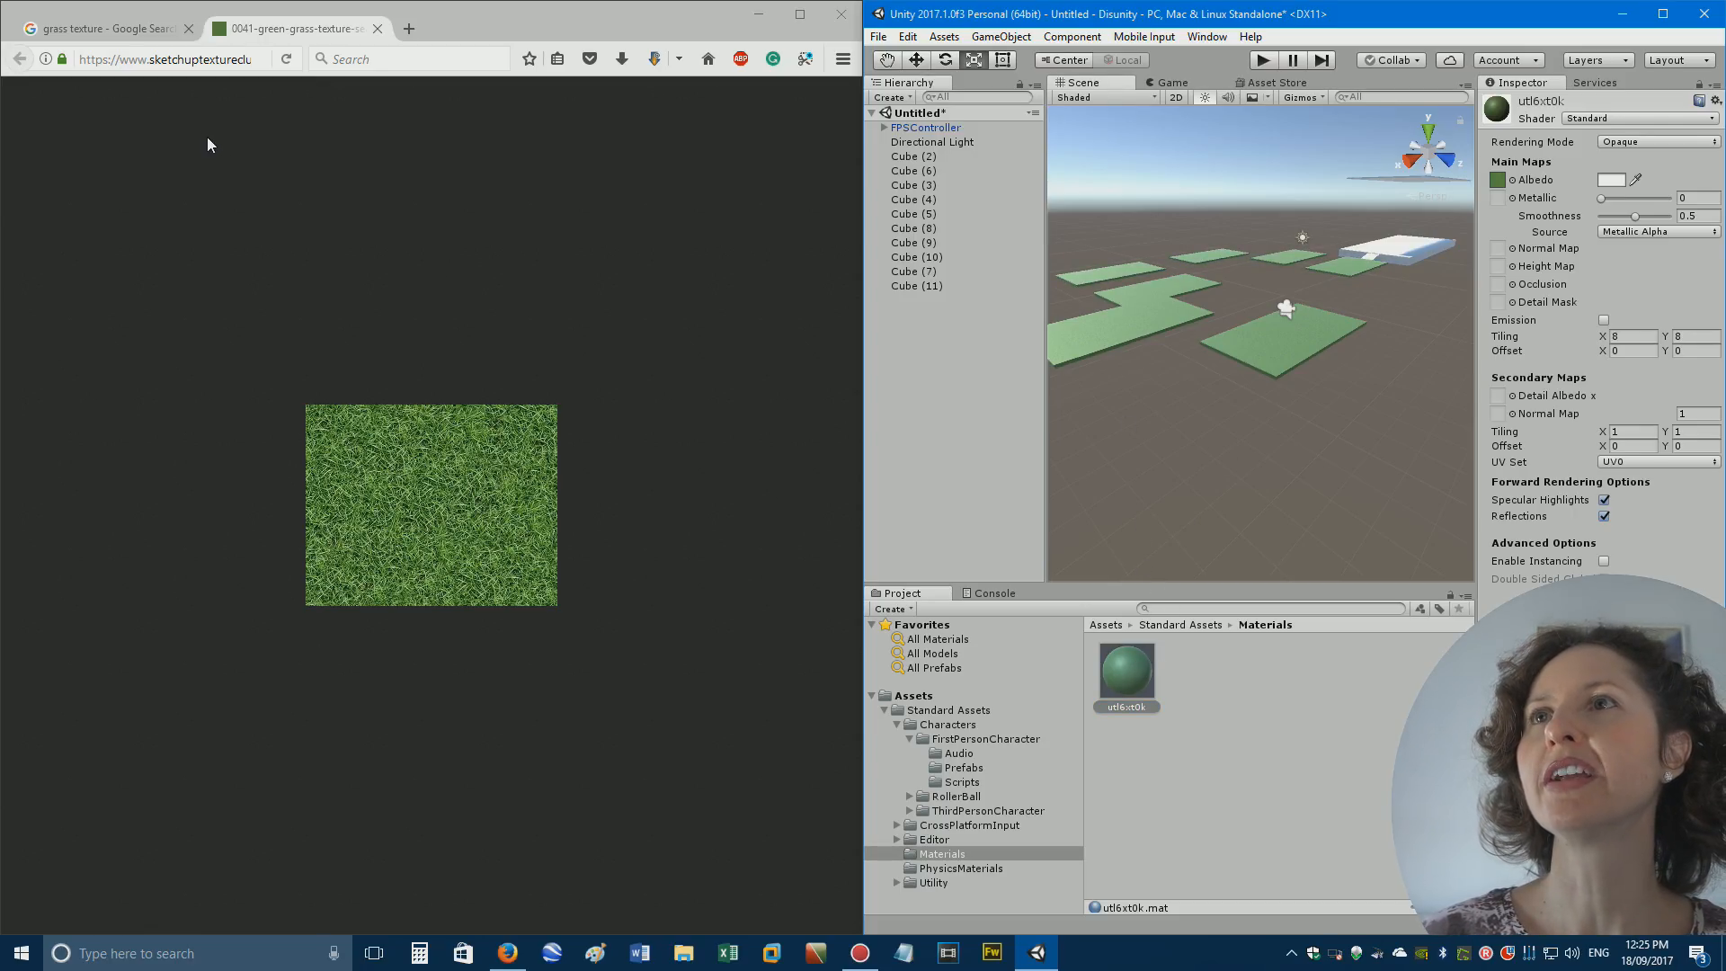
Search the web in the browser for "wood texture" and show all the image results.
left_click(341, 54)
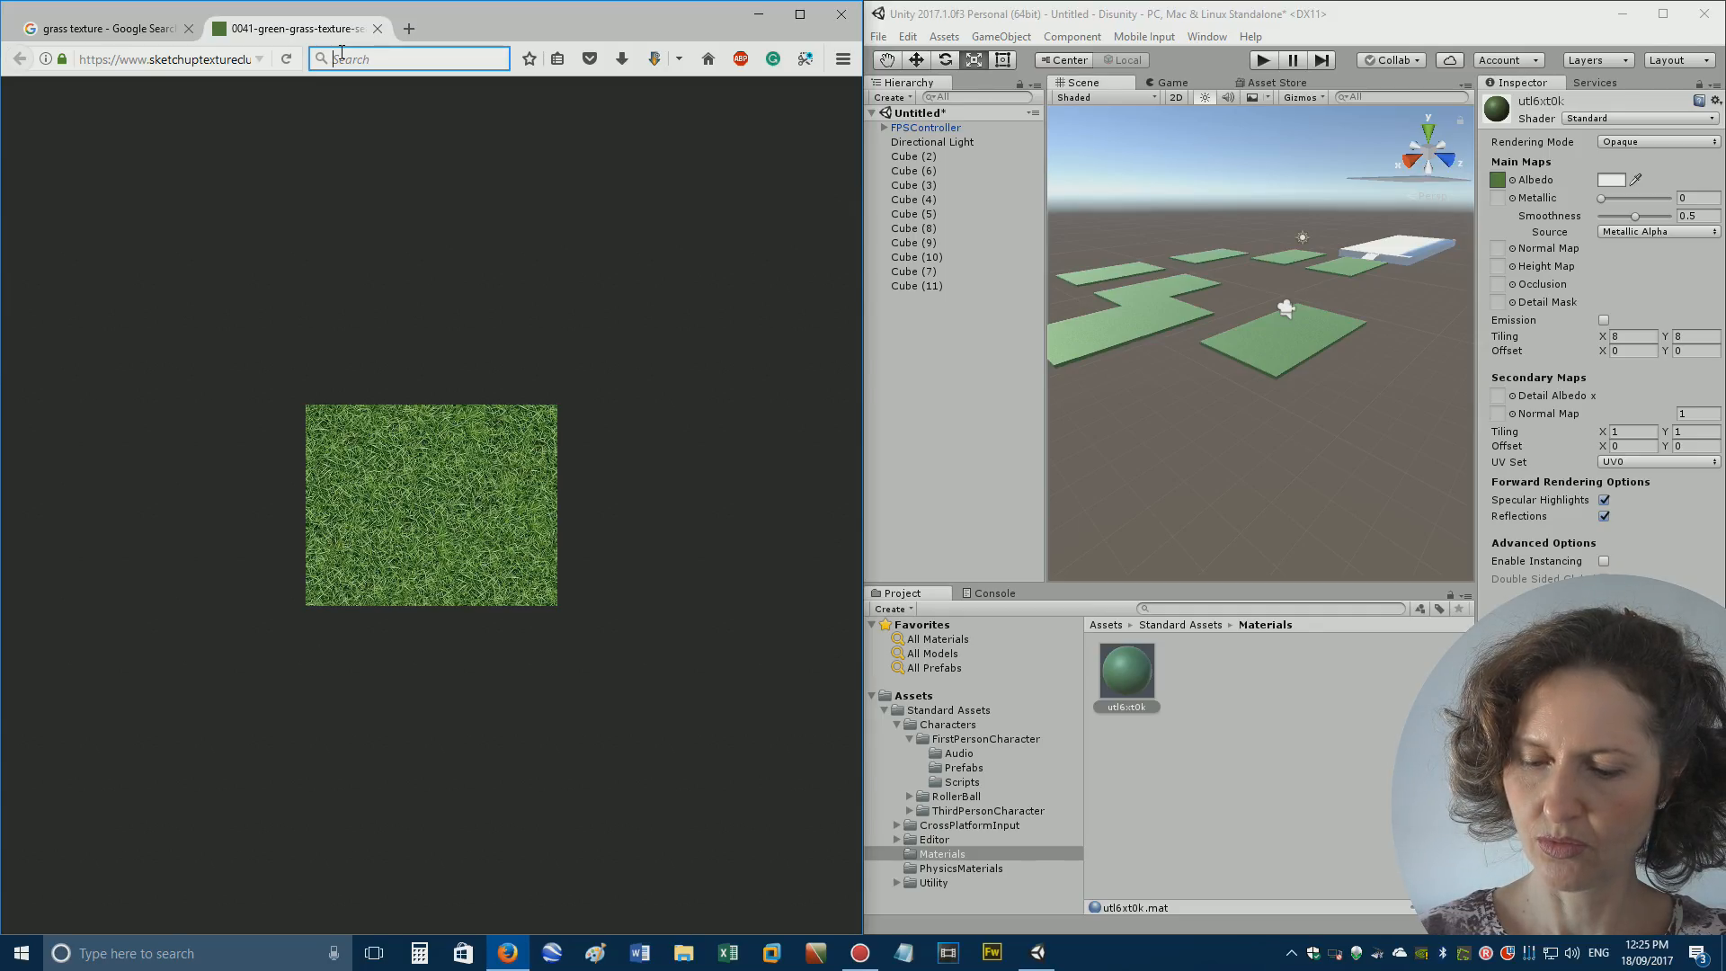
type("wood texture")
key("Return")
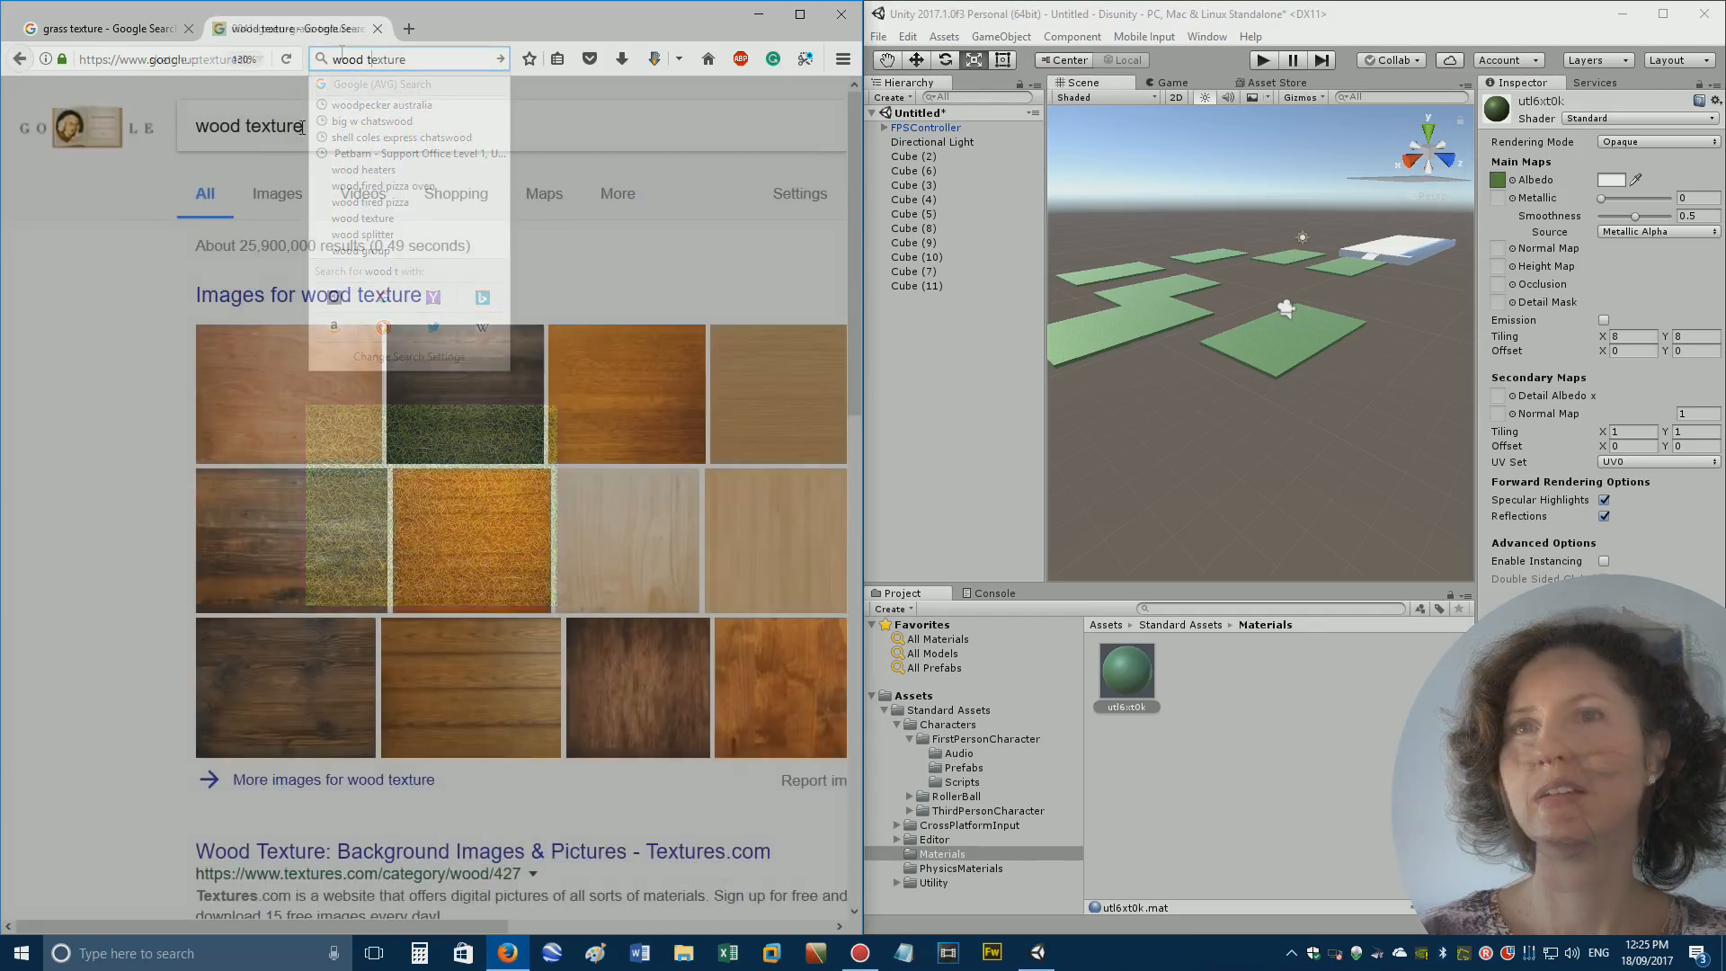
left_click(301, 780)
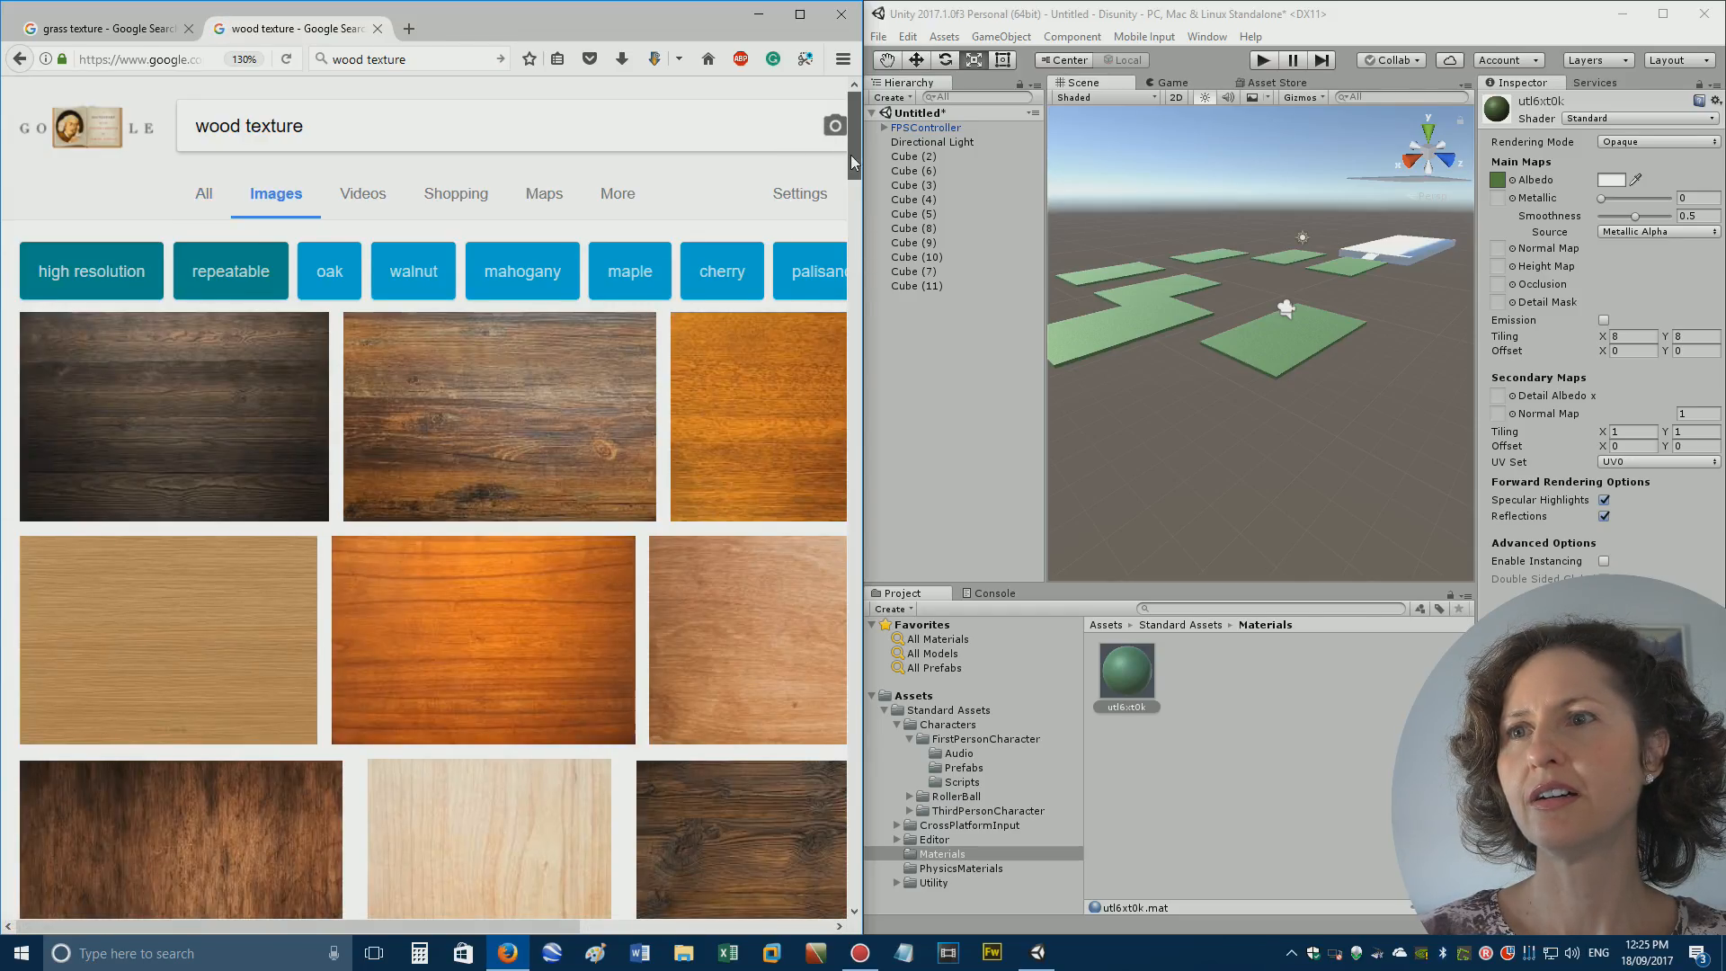
Browse the wood pictures and preview the "Dry Old Wood Texture" image from Wild Textures.
scroll(522, 443, "down", 5)
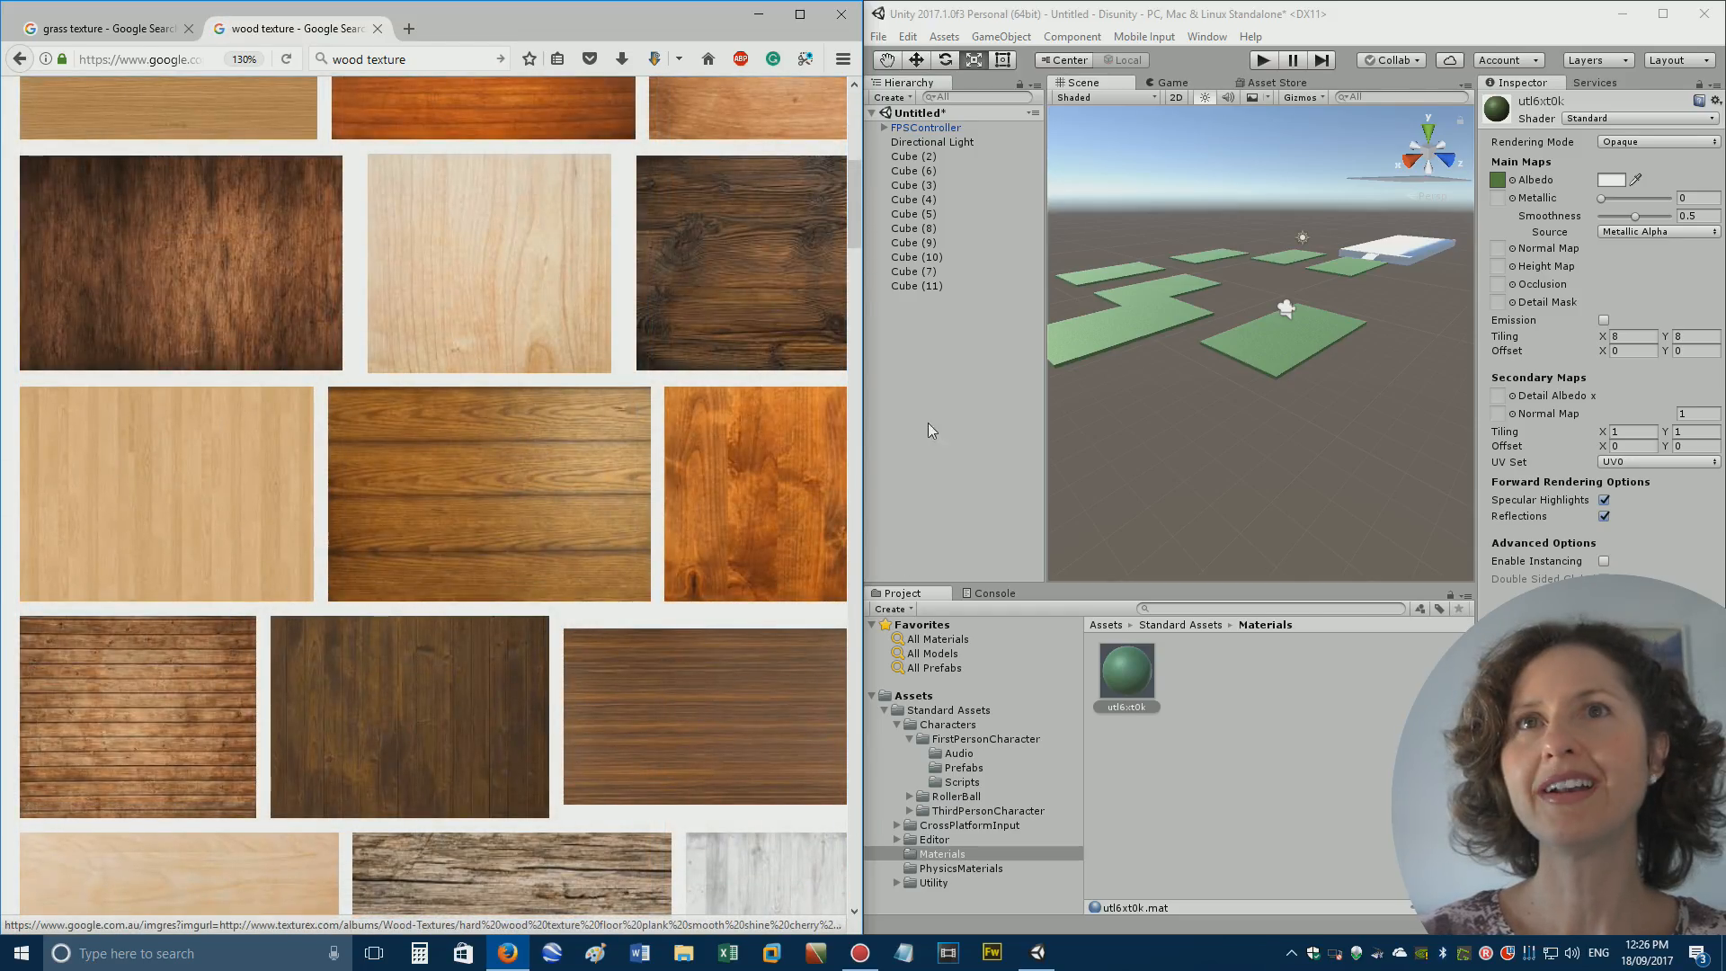
left_click_drag(853, 188, 852, 234)
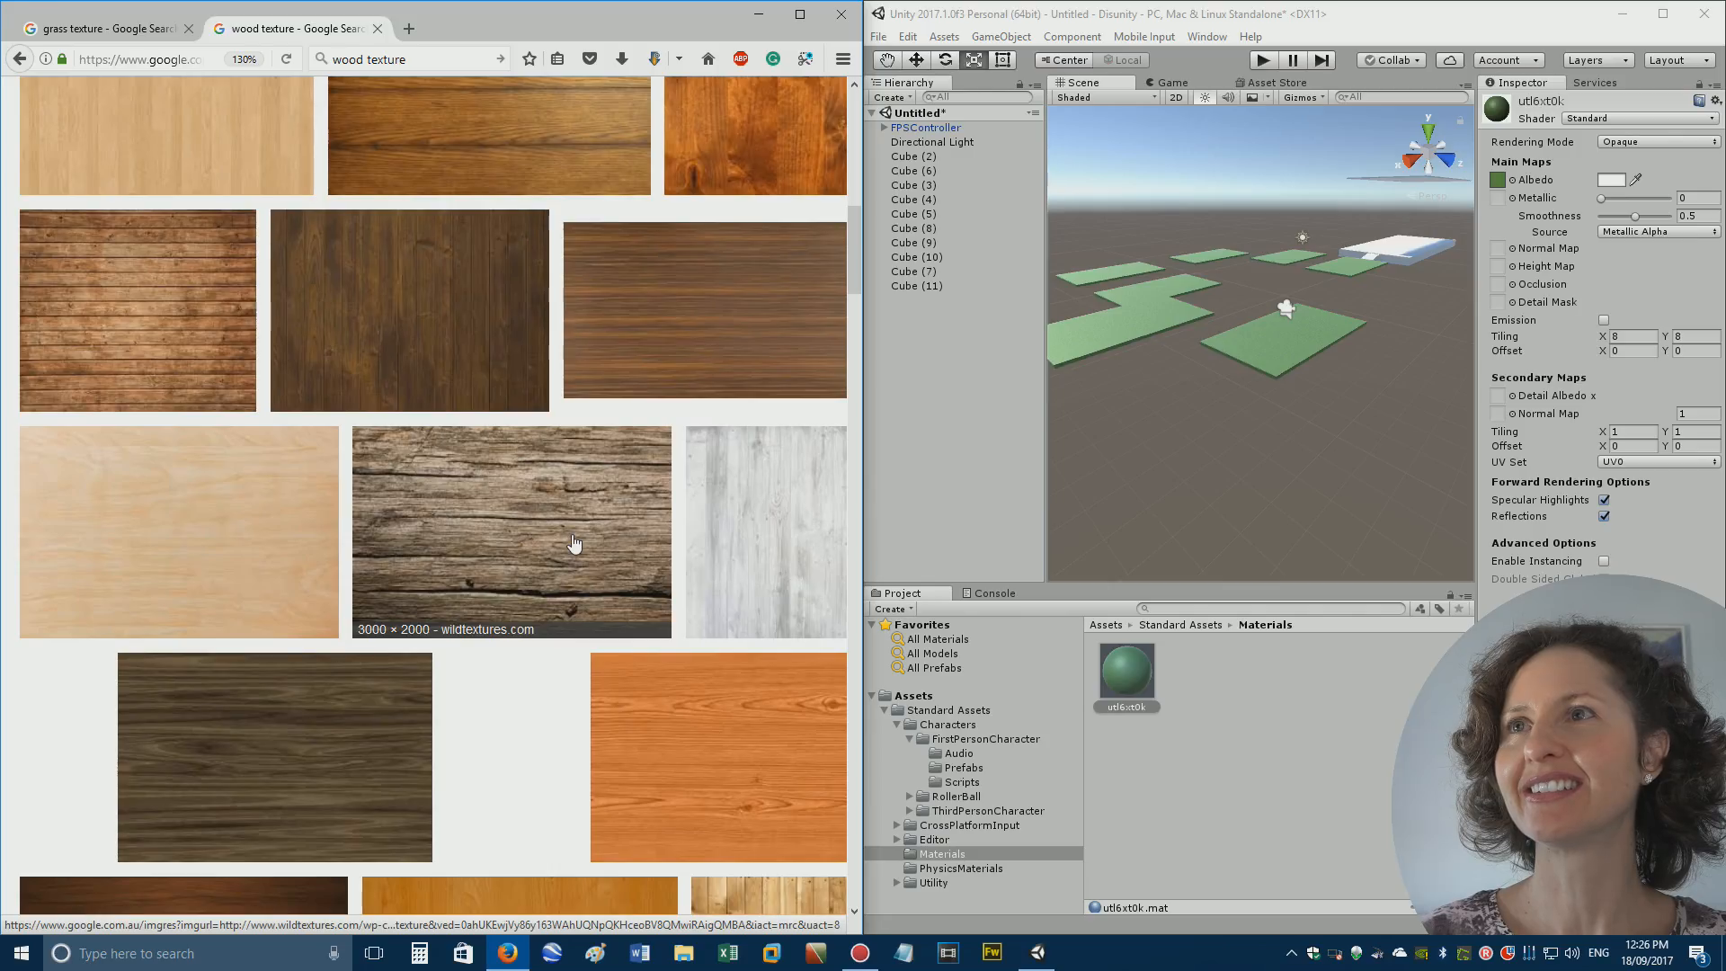
left_click(468, 496)
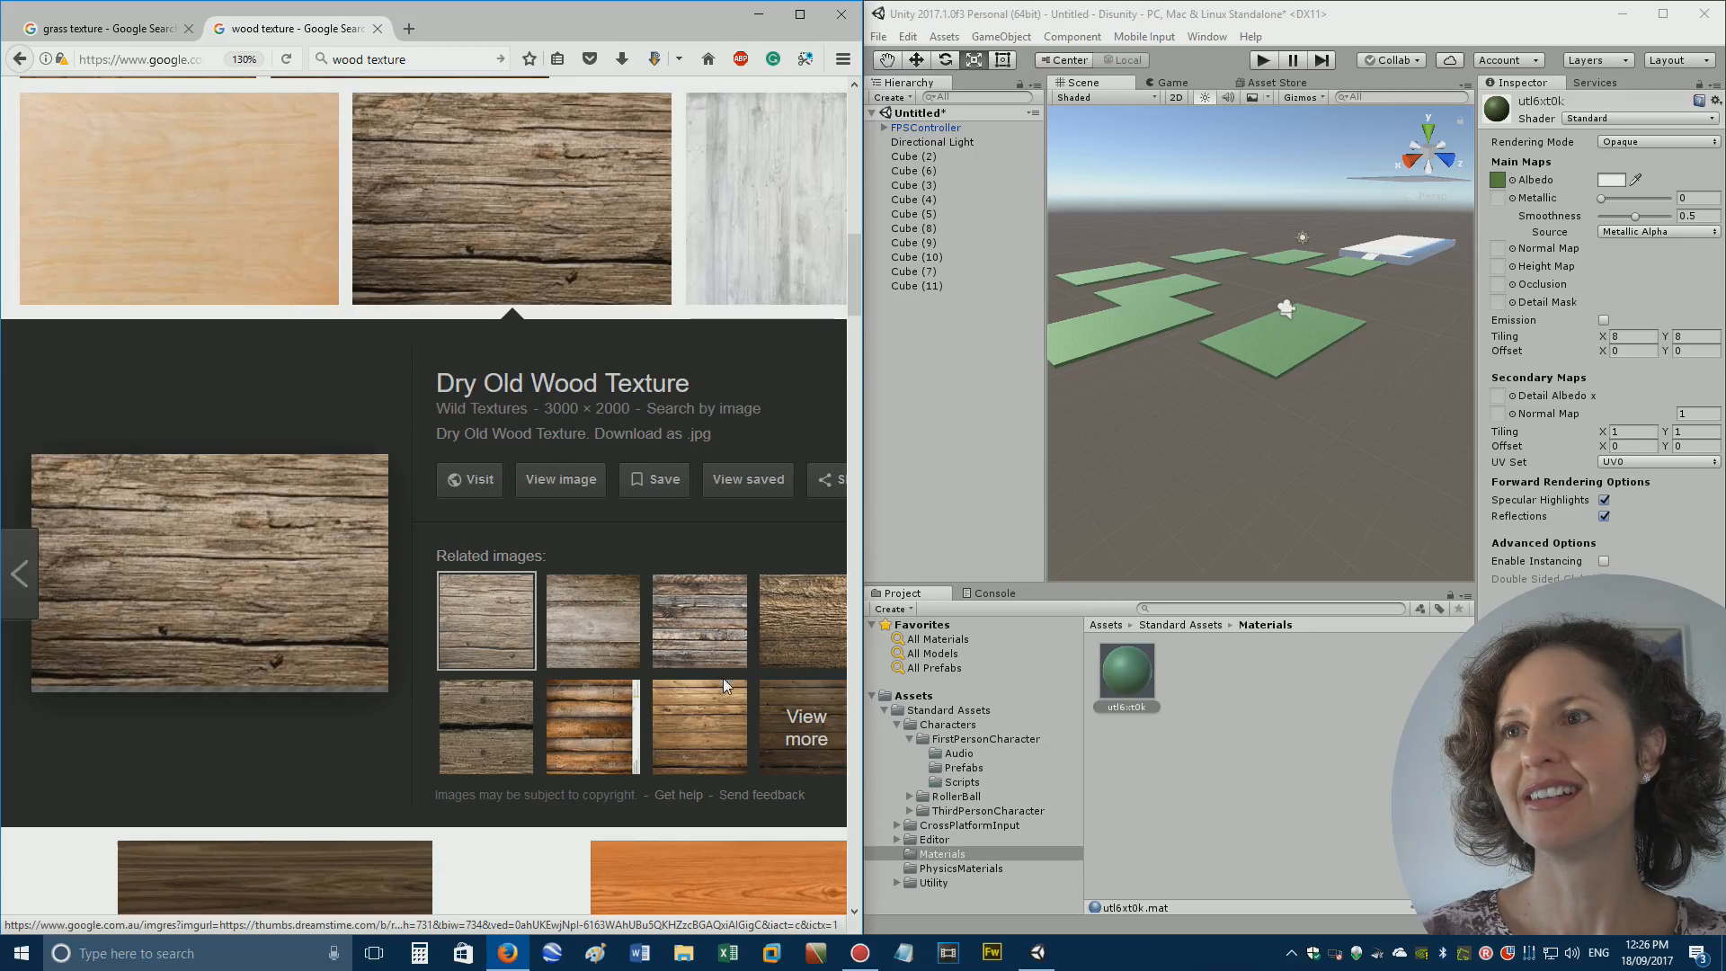
Visit the source page of the Dry Old Wood Texture and open its downloadable .jpg by itself at full size.
left_click(212, 600)
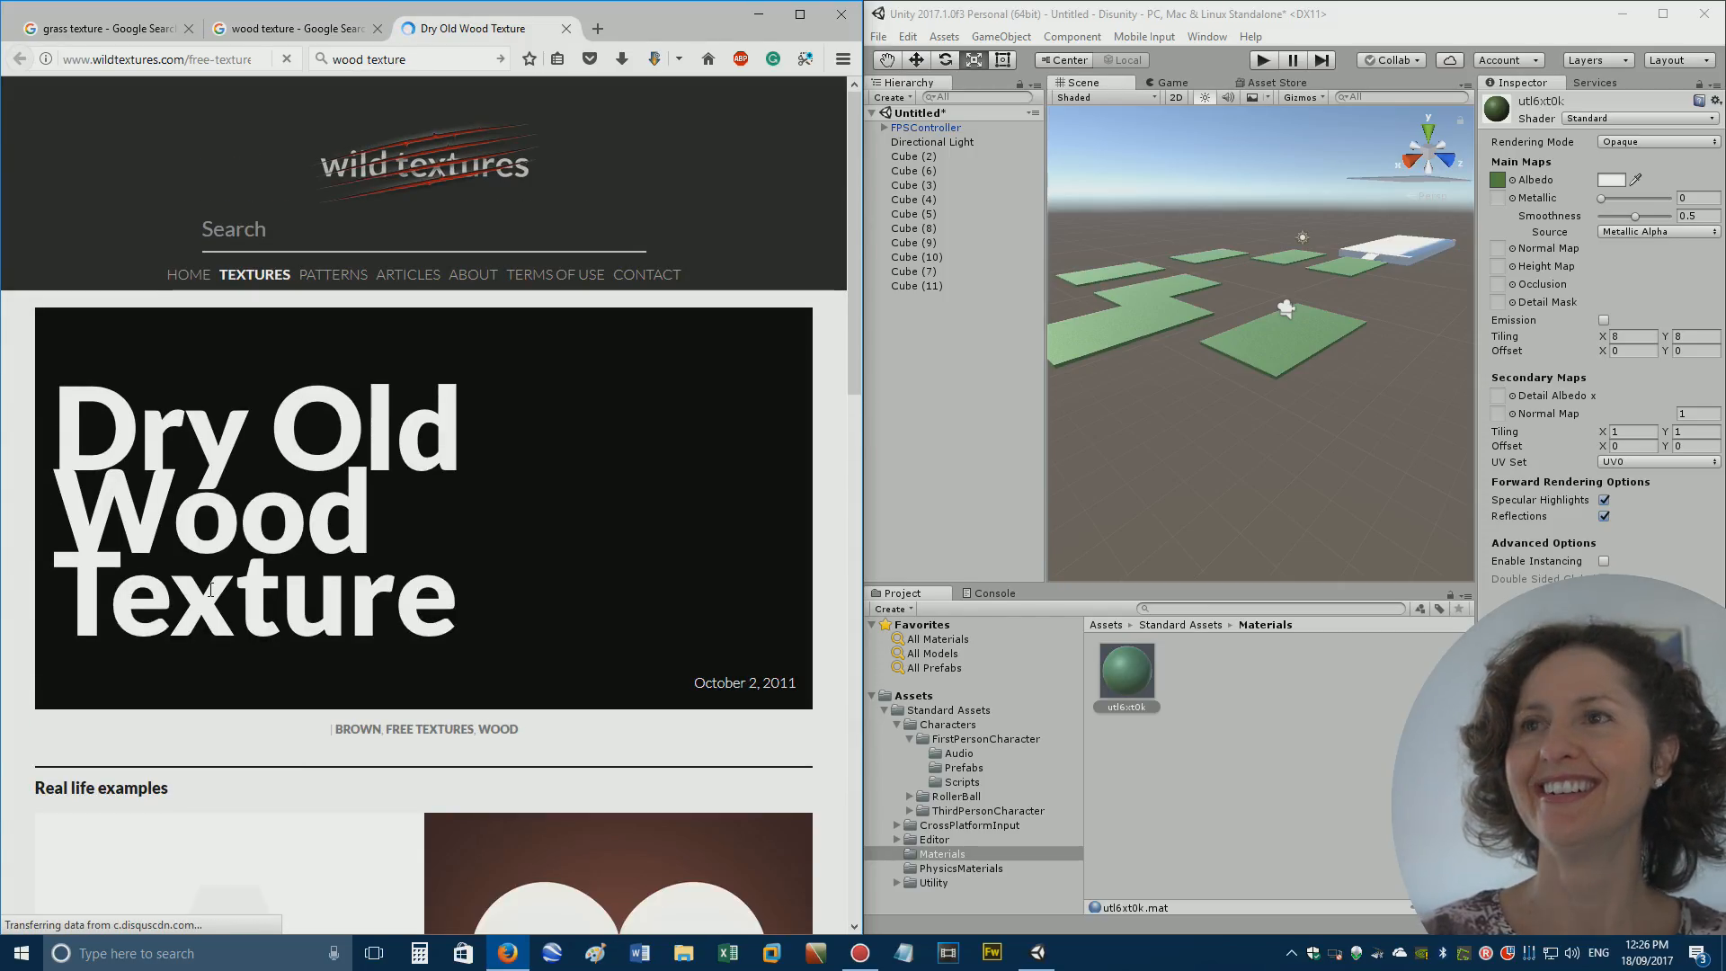
scroll(315, 646, "down", 3)
scroll(315, 646, "down", 7)
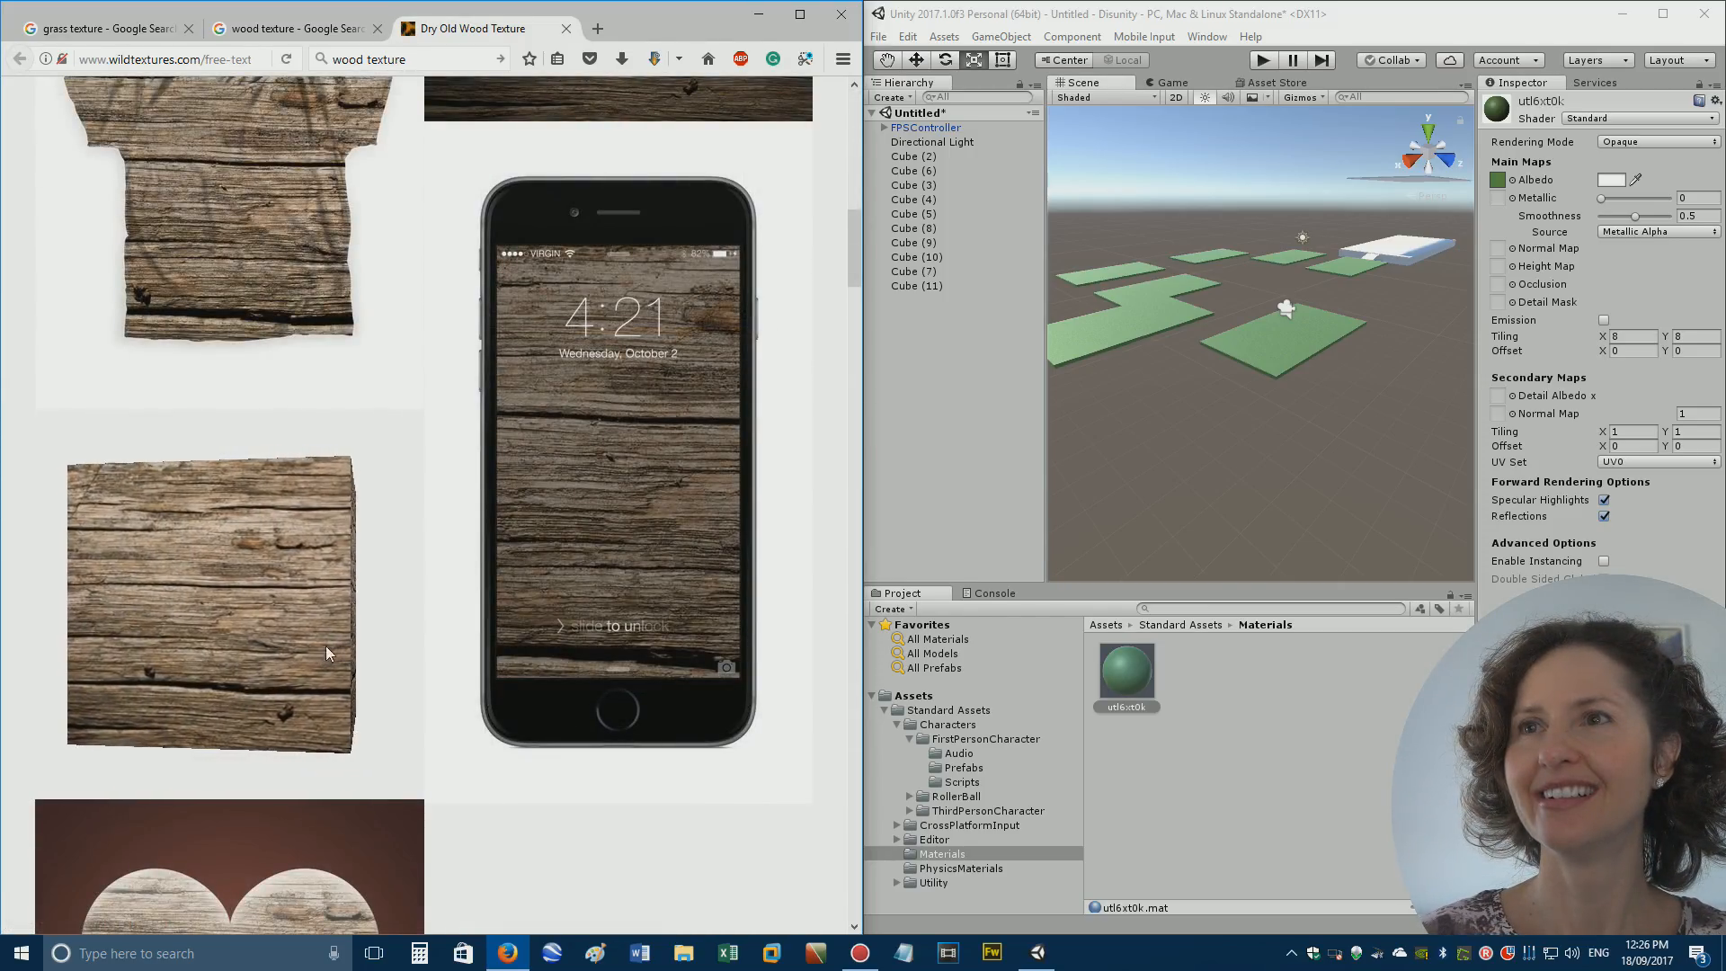
scroll(270, 550, "up", 5)
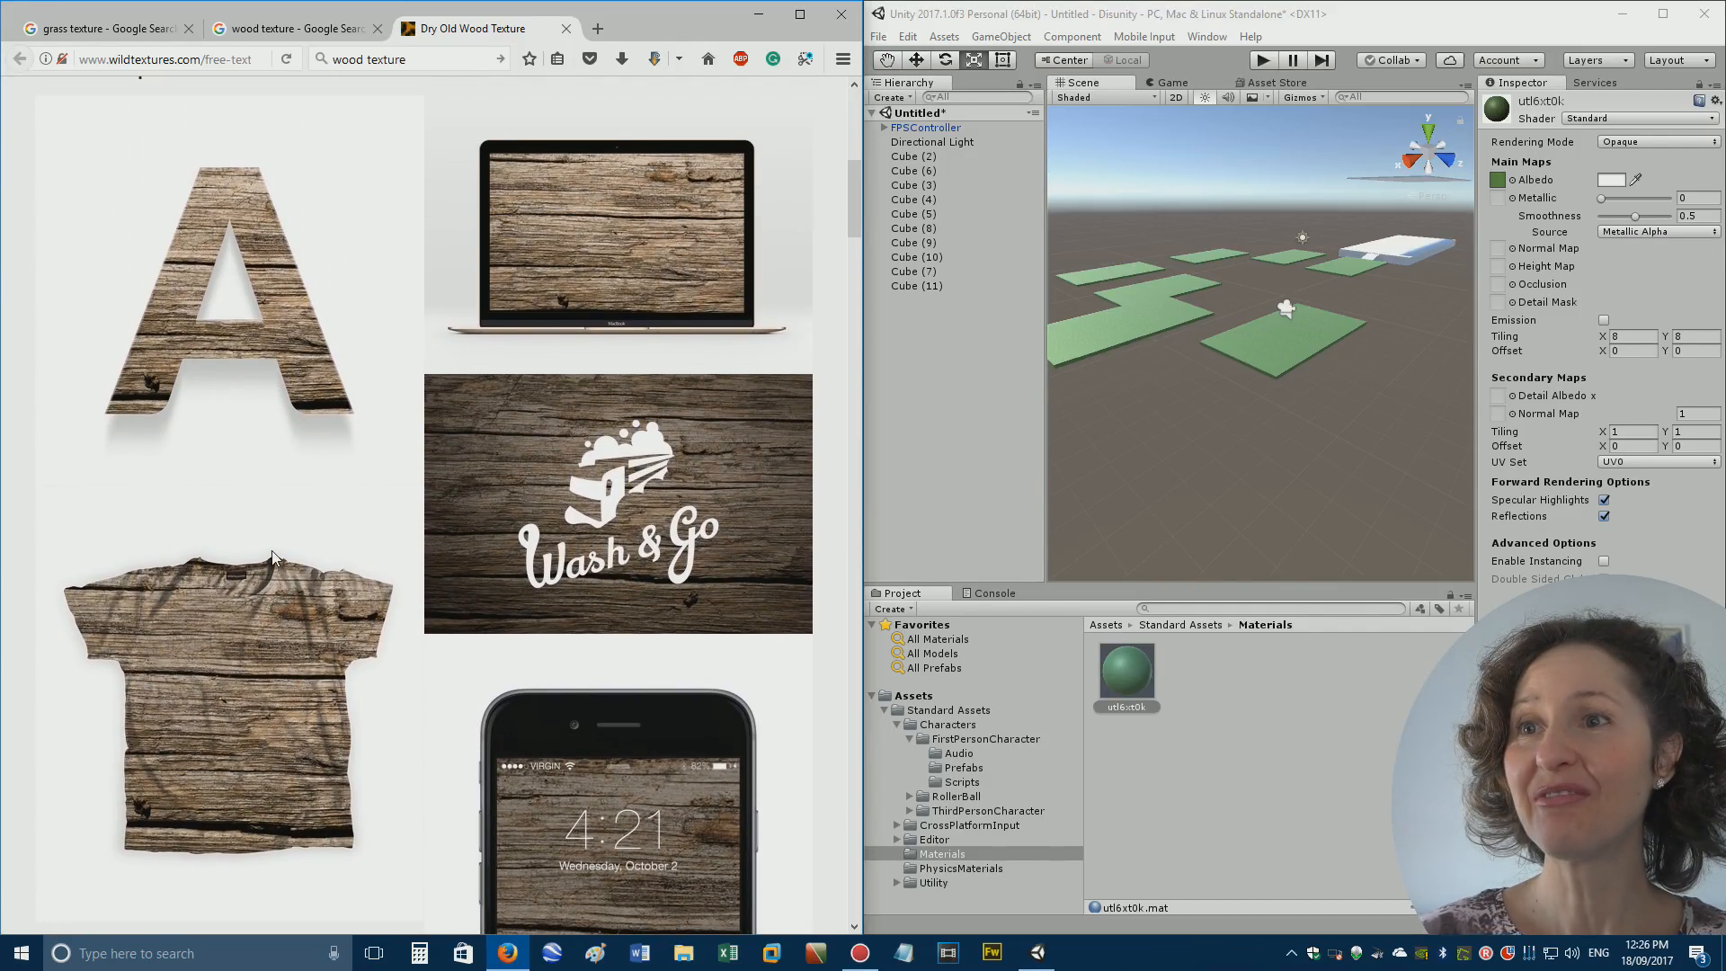
scroll(270, 563, "down", 15)
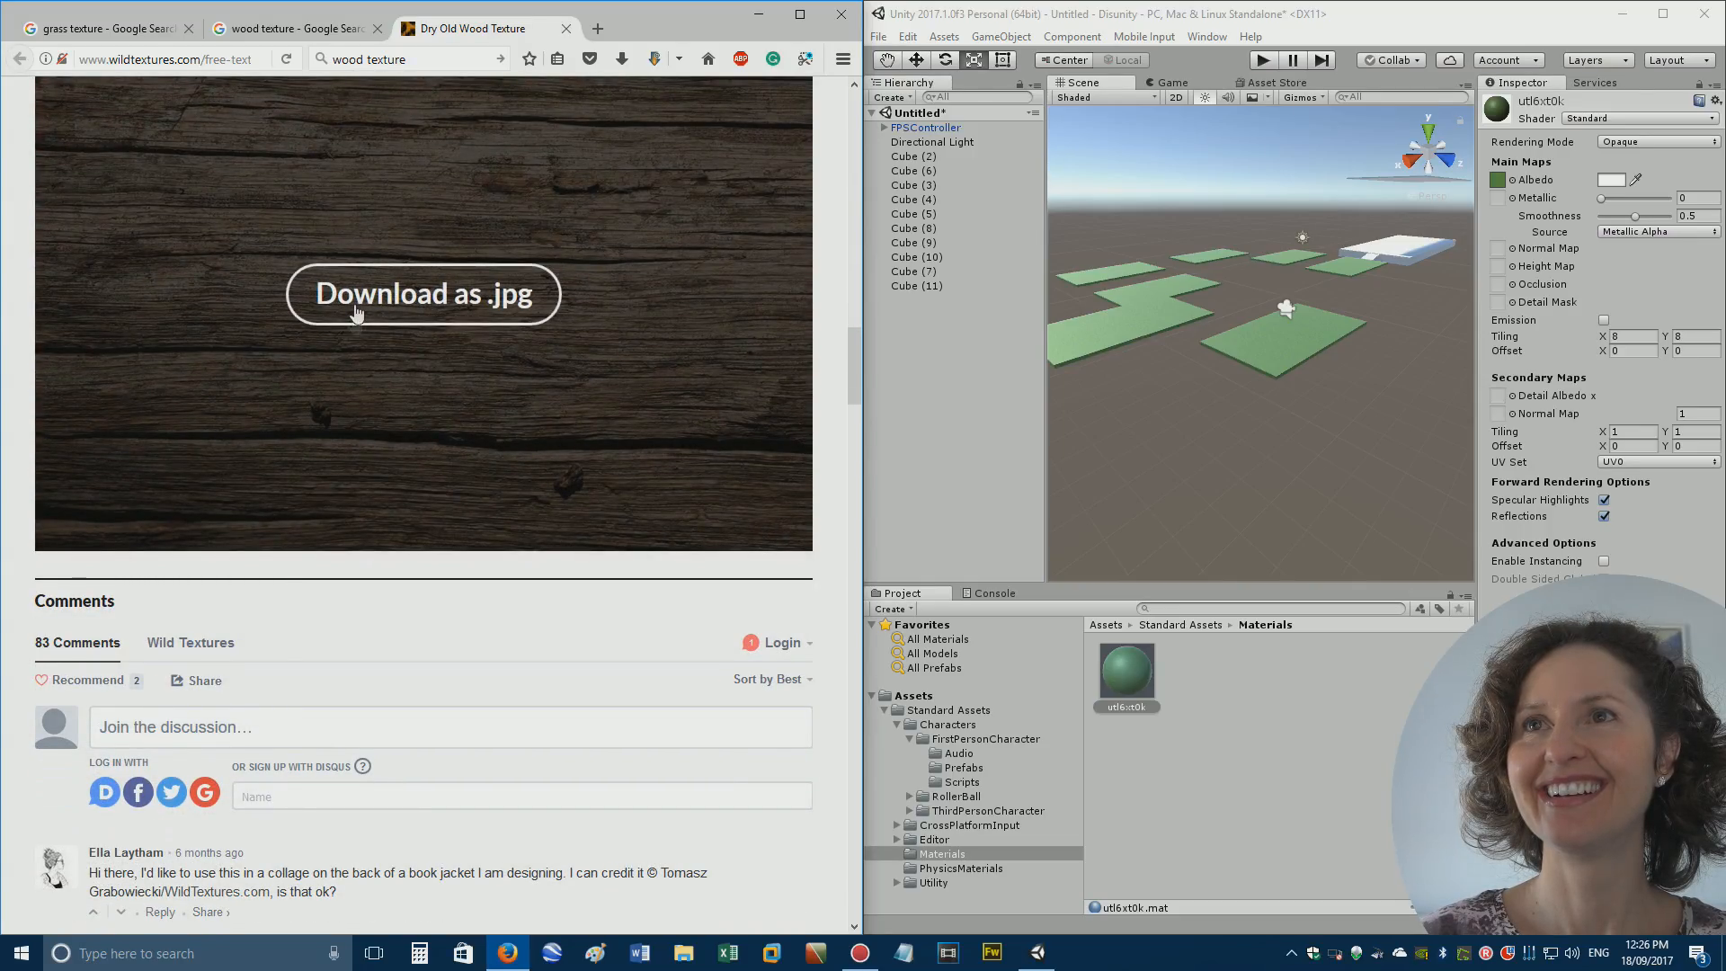
left_click(356, 310)
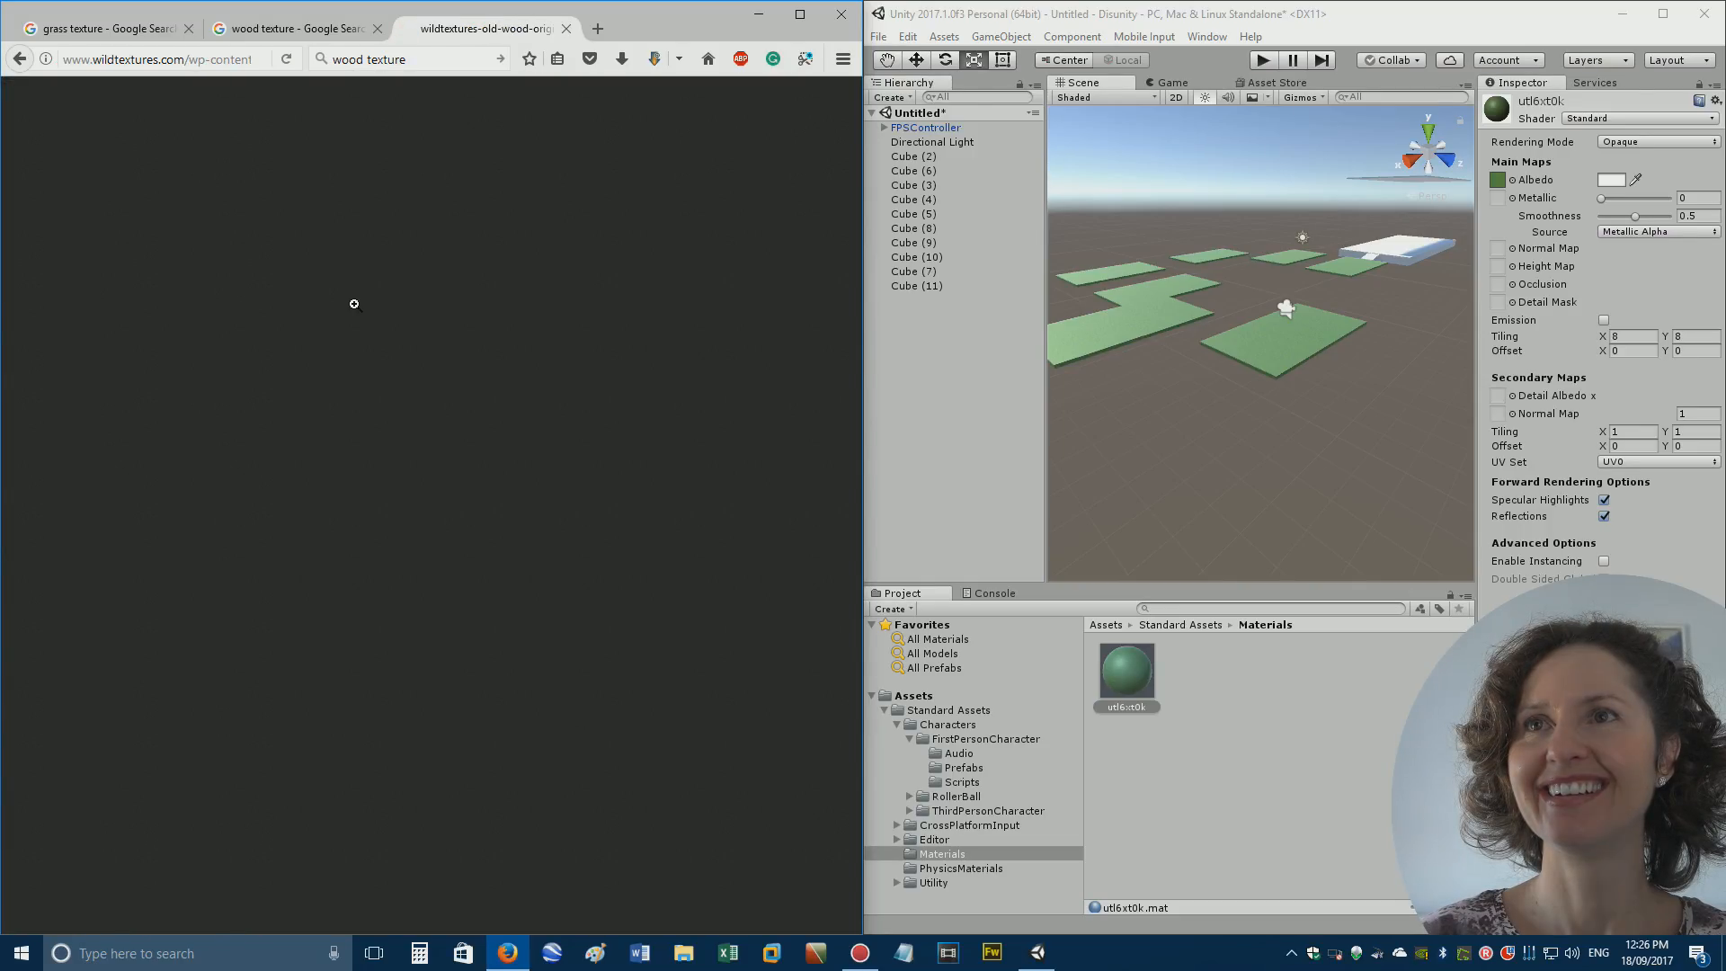
left_click(338, 396)
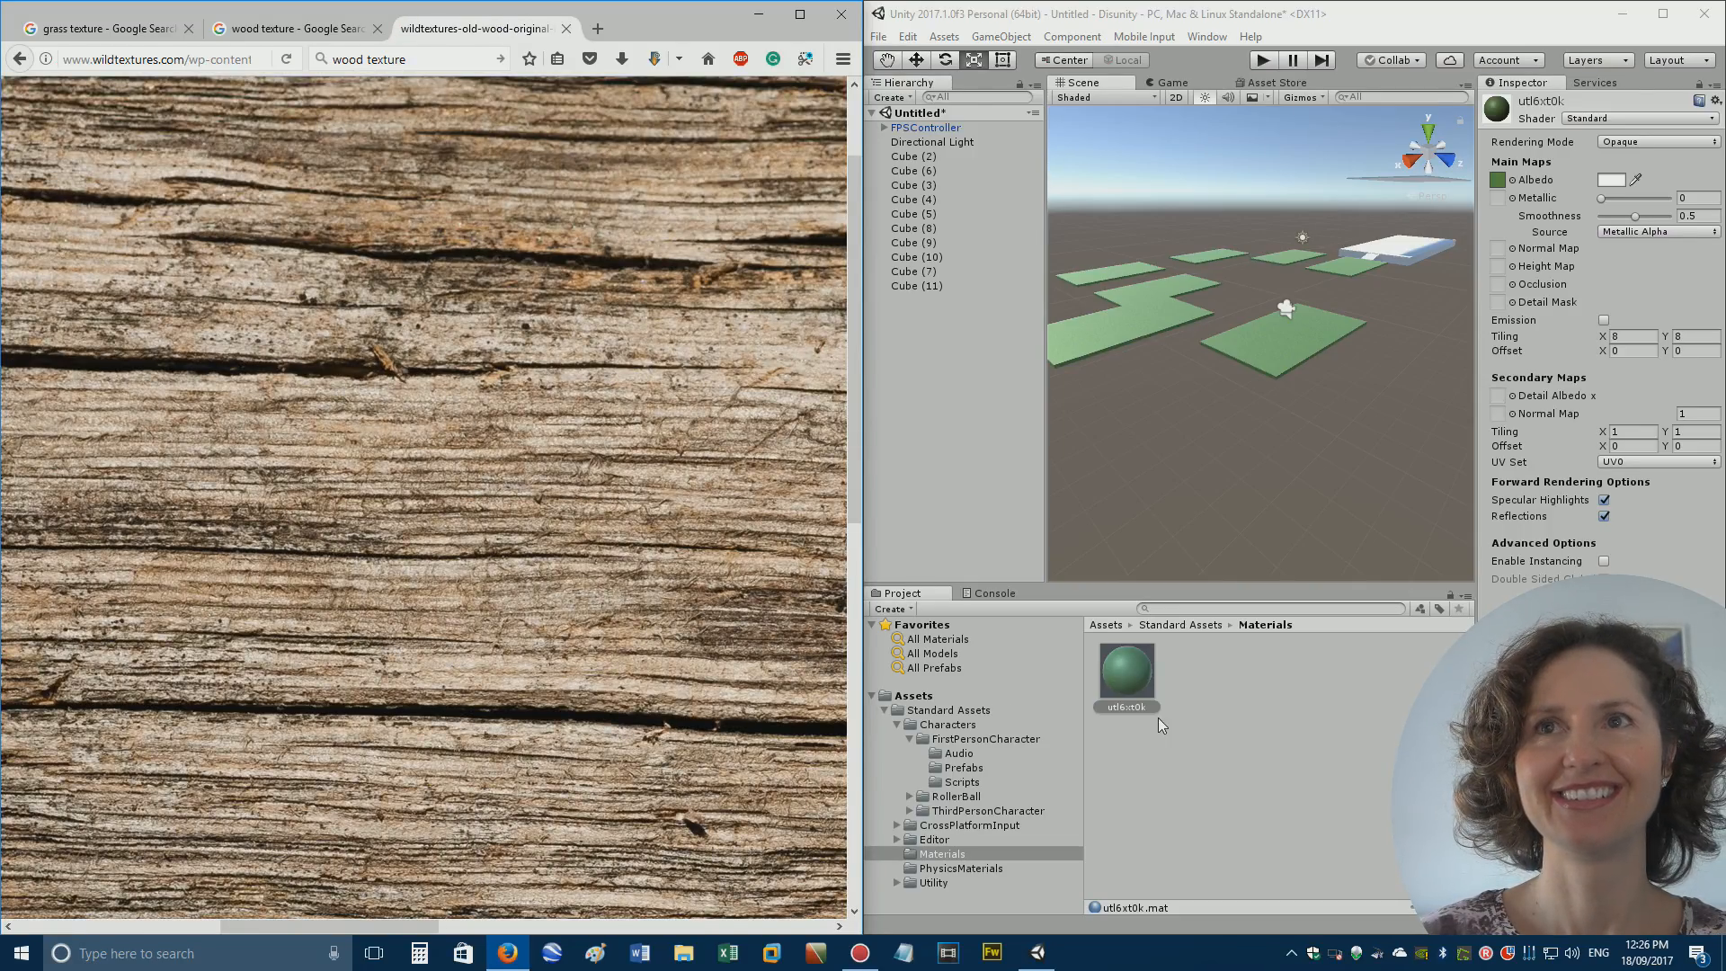
Import the wood image from the browser into the project's Standard Assets folder and check the Materials folder.
left_click(1165, 627)
left_click_drag(562, 515, 1301, 809)
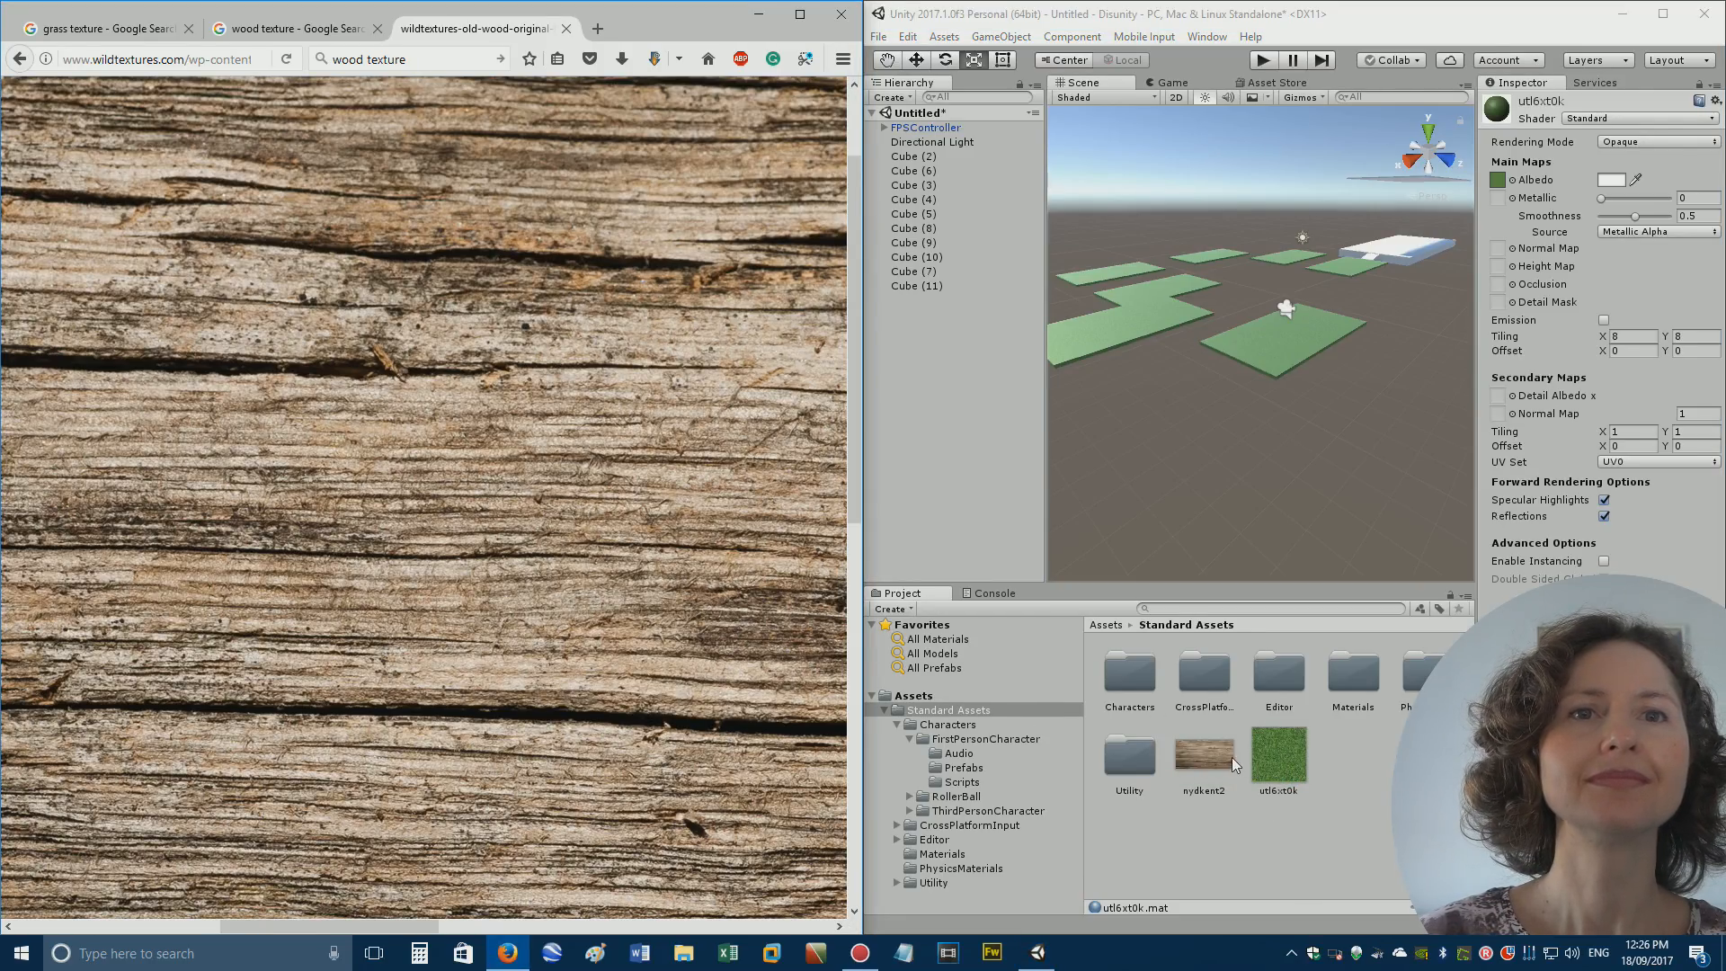
double_click(1350, 677)
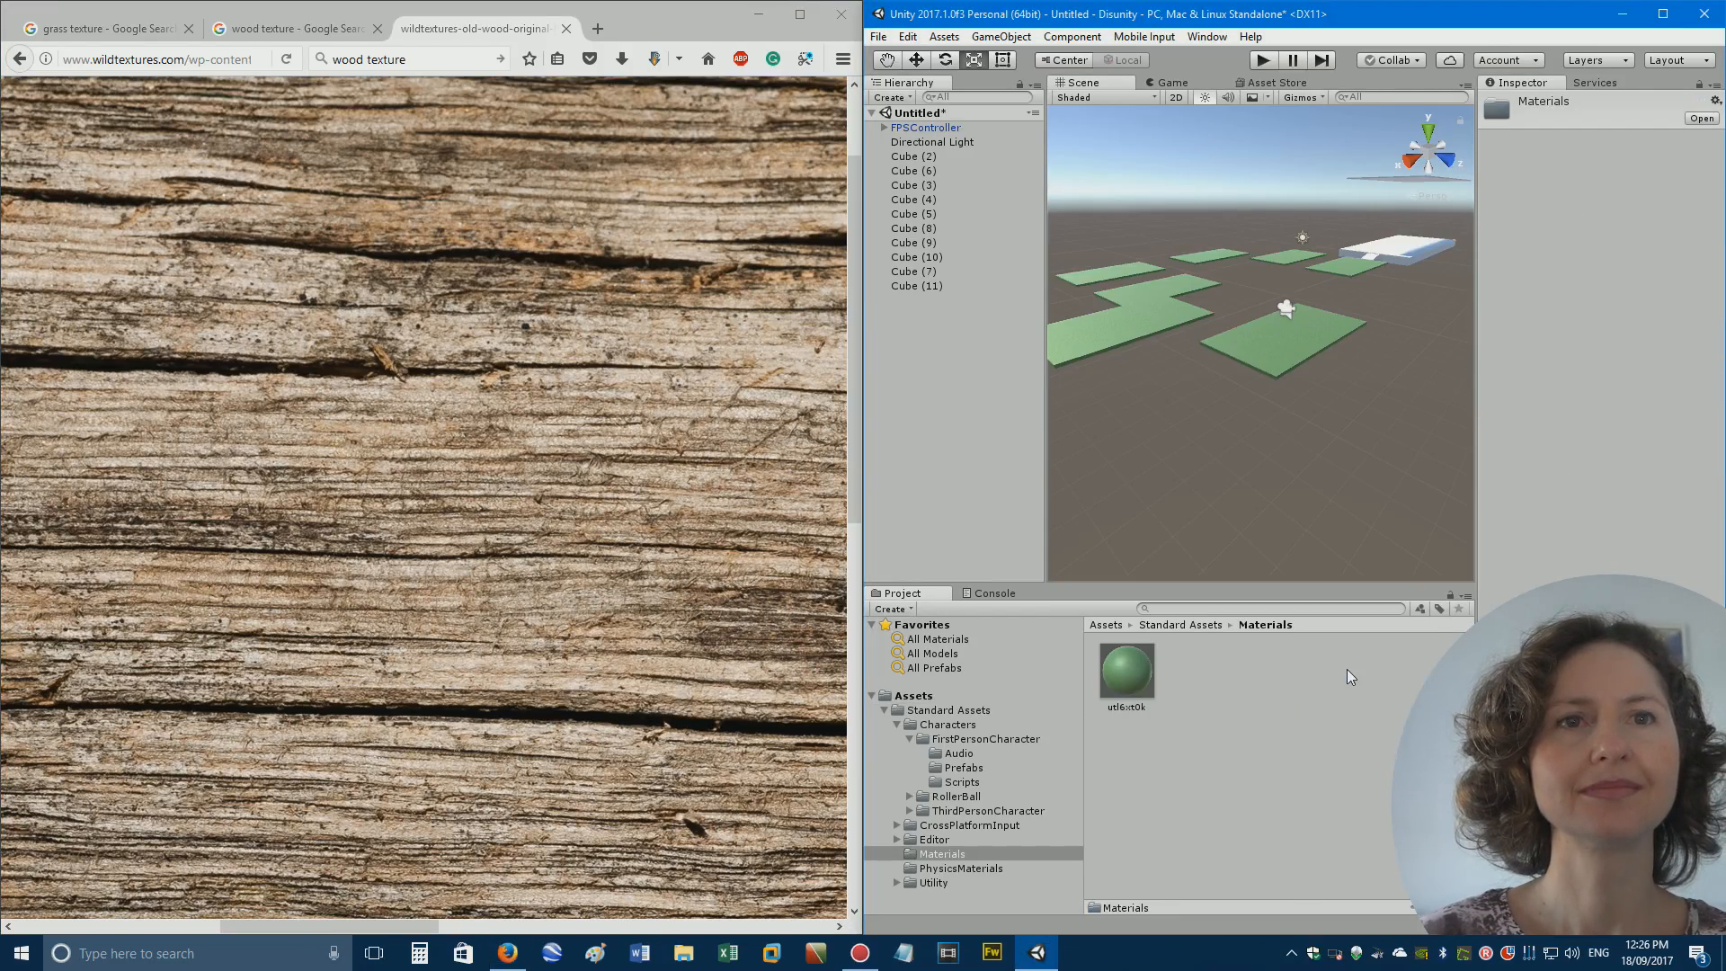
left_click(1187, 625)
Apply the imported wood texture to the small ramp between the grass platform and the thick raised platform.
left_click(1205, 751)
left_click_drag(1199, 756, 1340, 288)
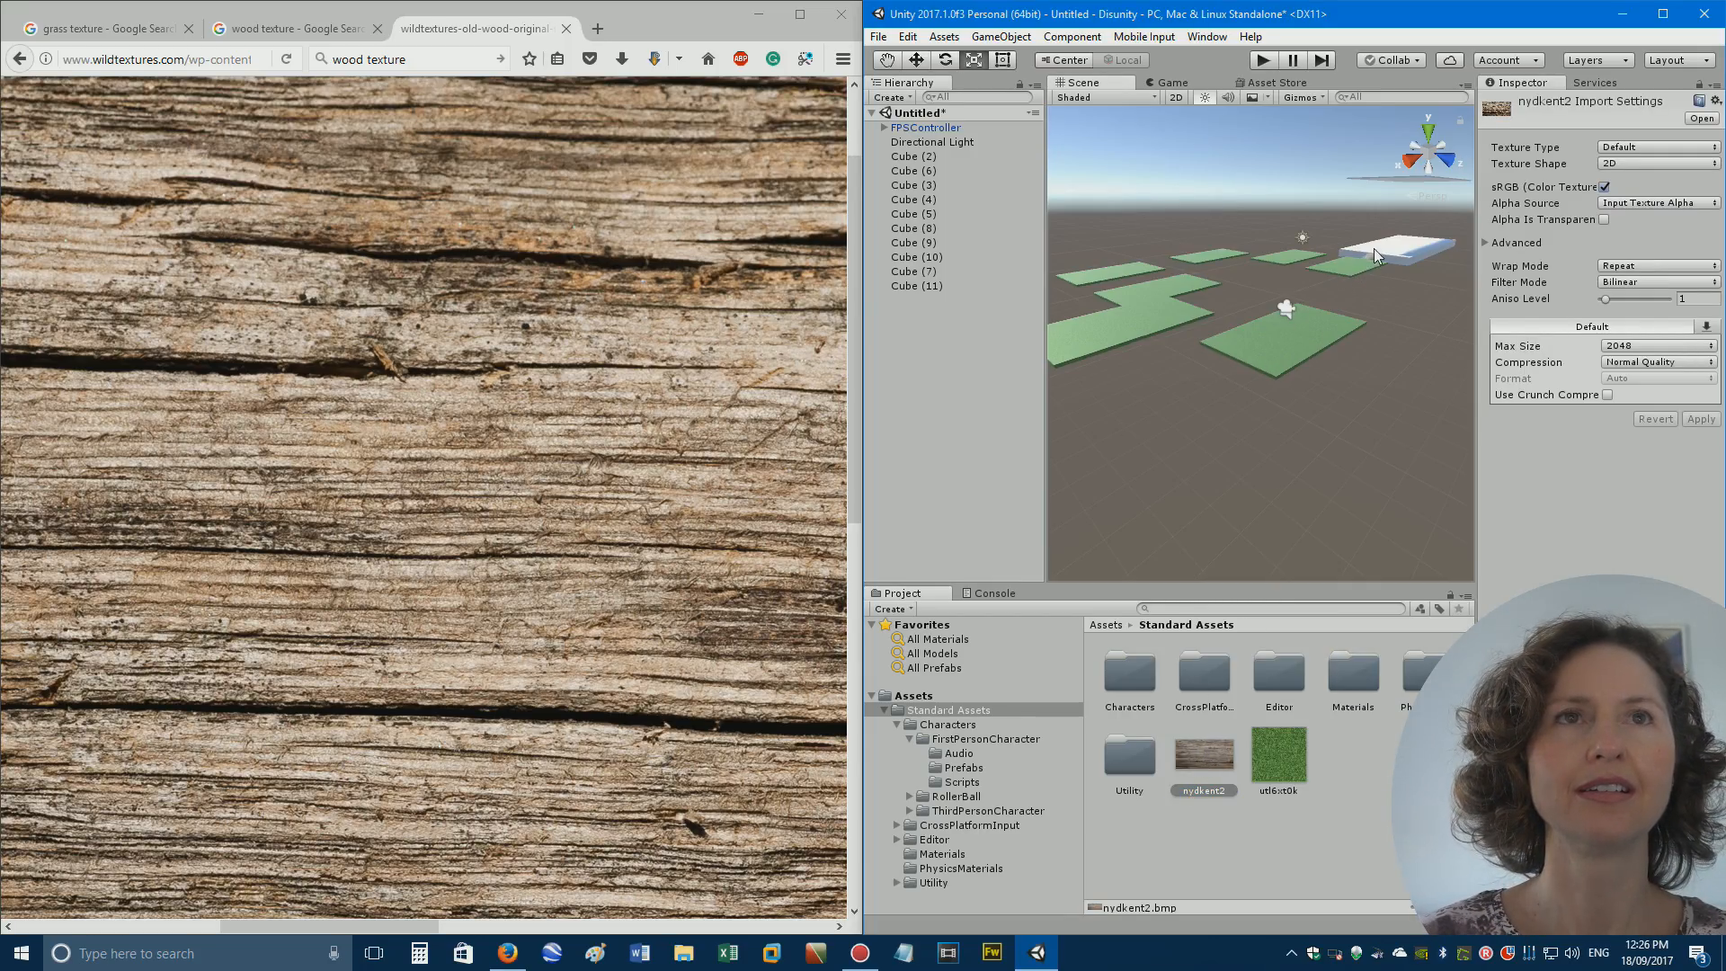
right_click_drag(1373, 248, 1434, 170)
right_click_drag(1444, 236, 1635, 268)
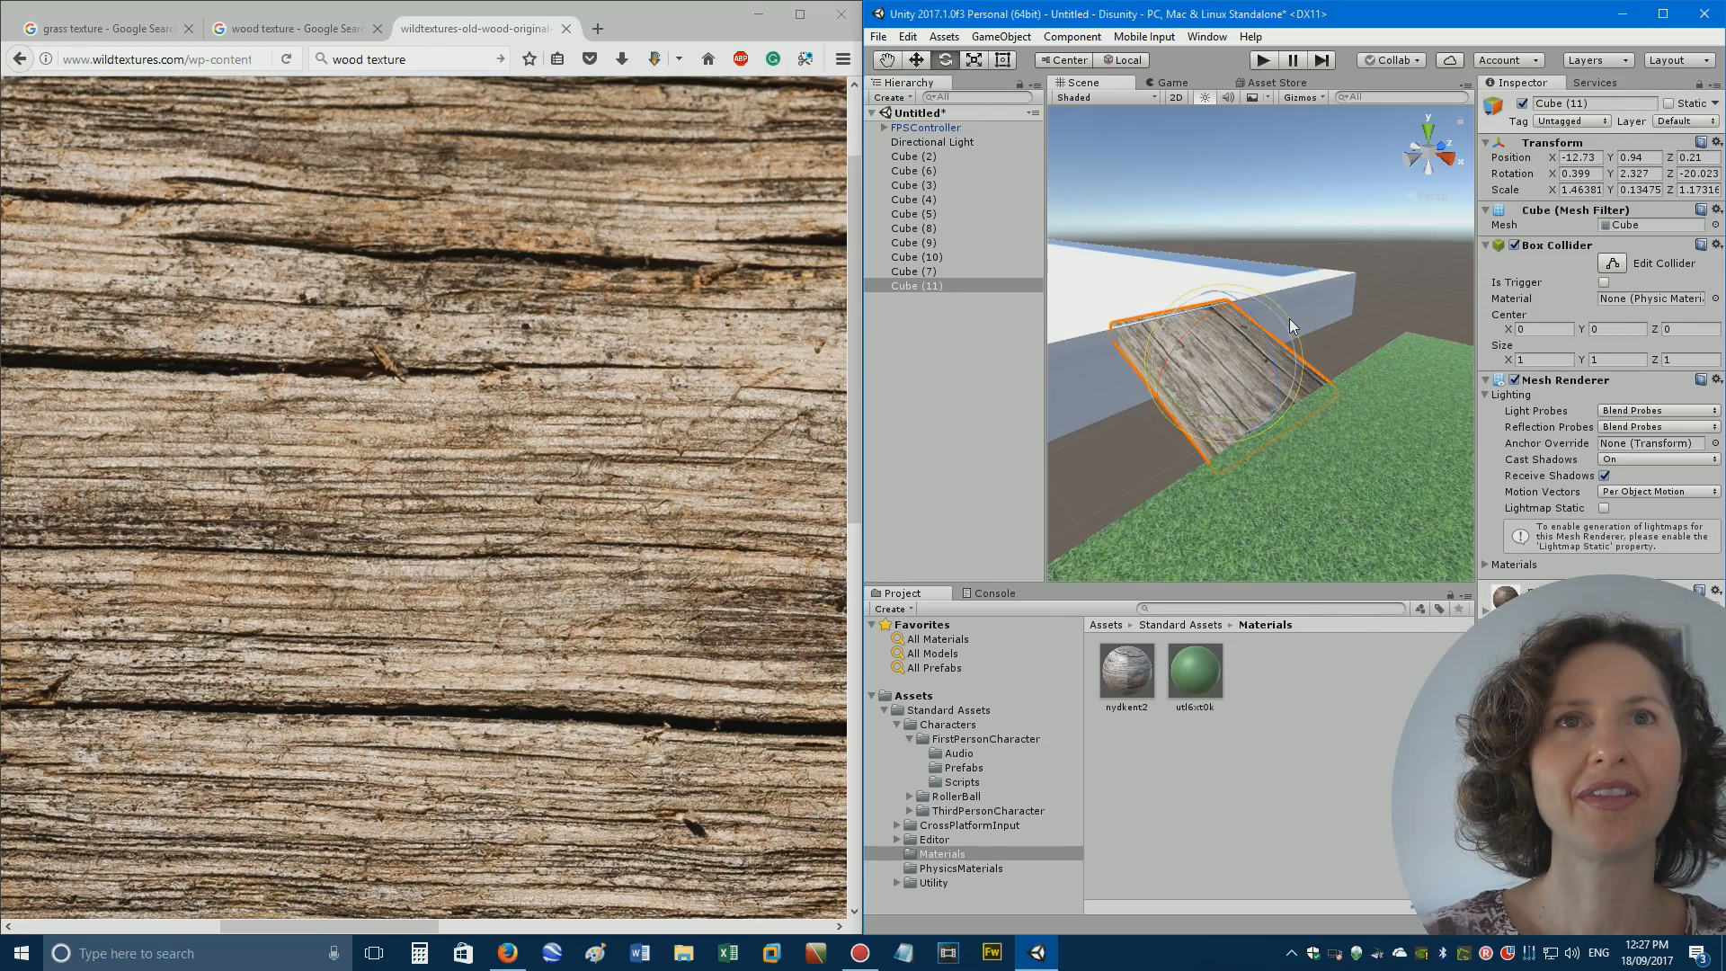
Rotate the wooden ramp to about 27, 93 and -8 degrees in X, Y and Z so its planks run across the slope.
left_click_drag(1289, 319, 1169, 788)
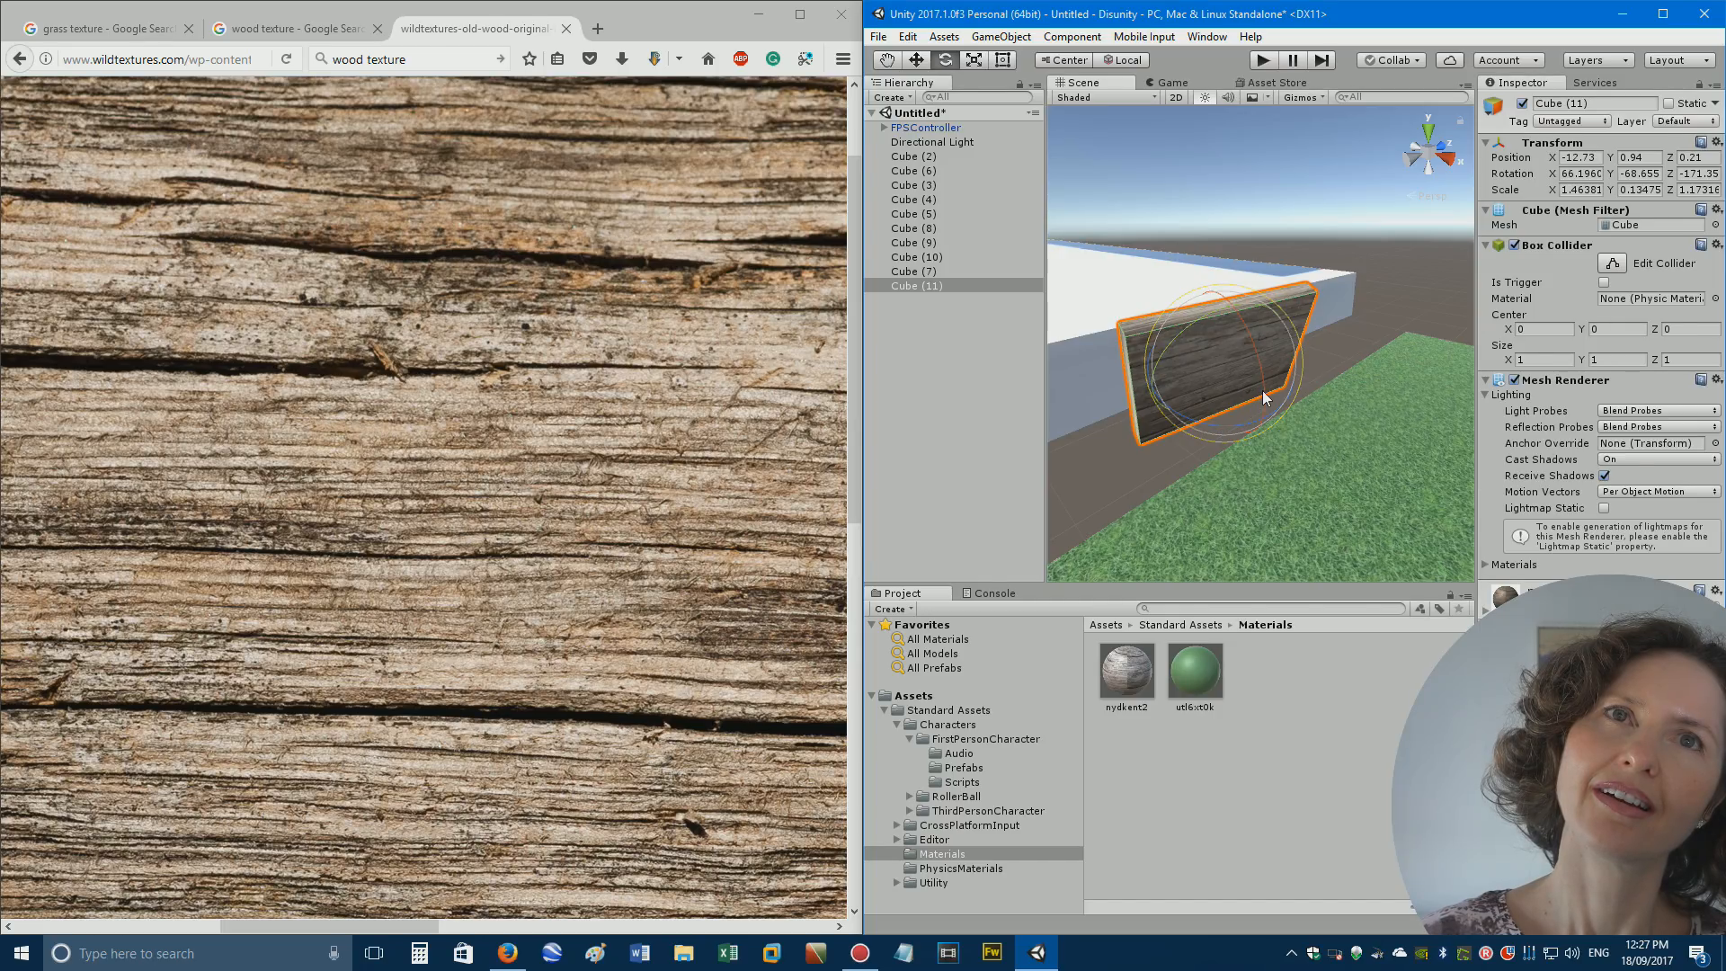
left_click_drag(1262, 390, 1063, 212)
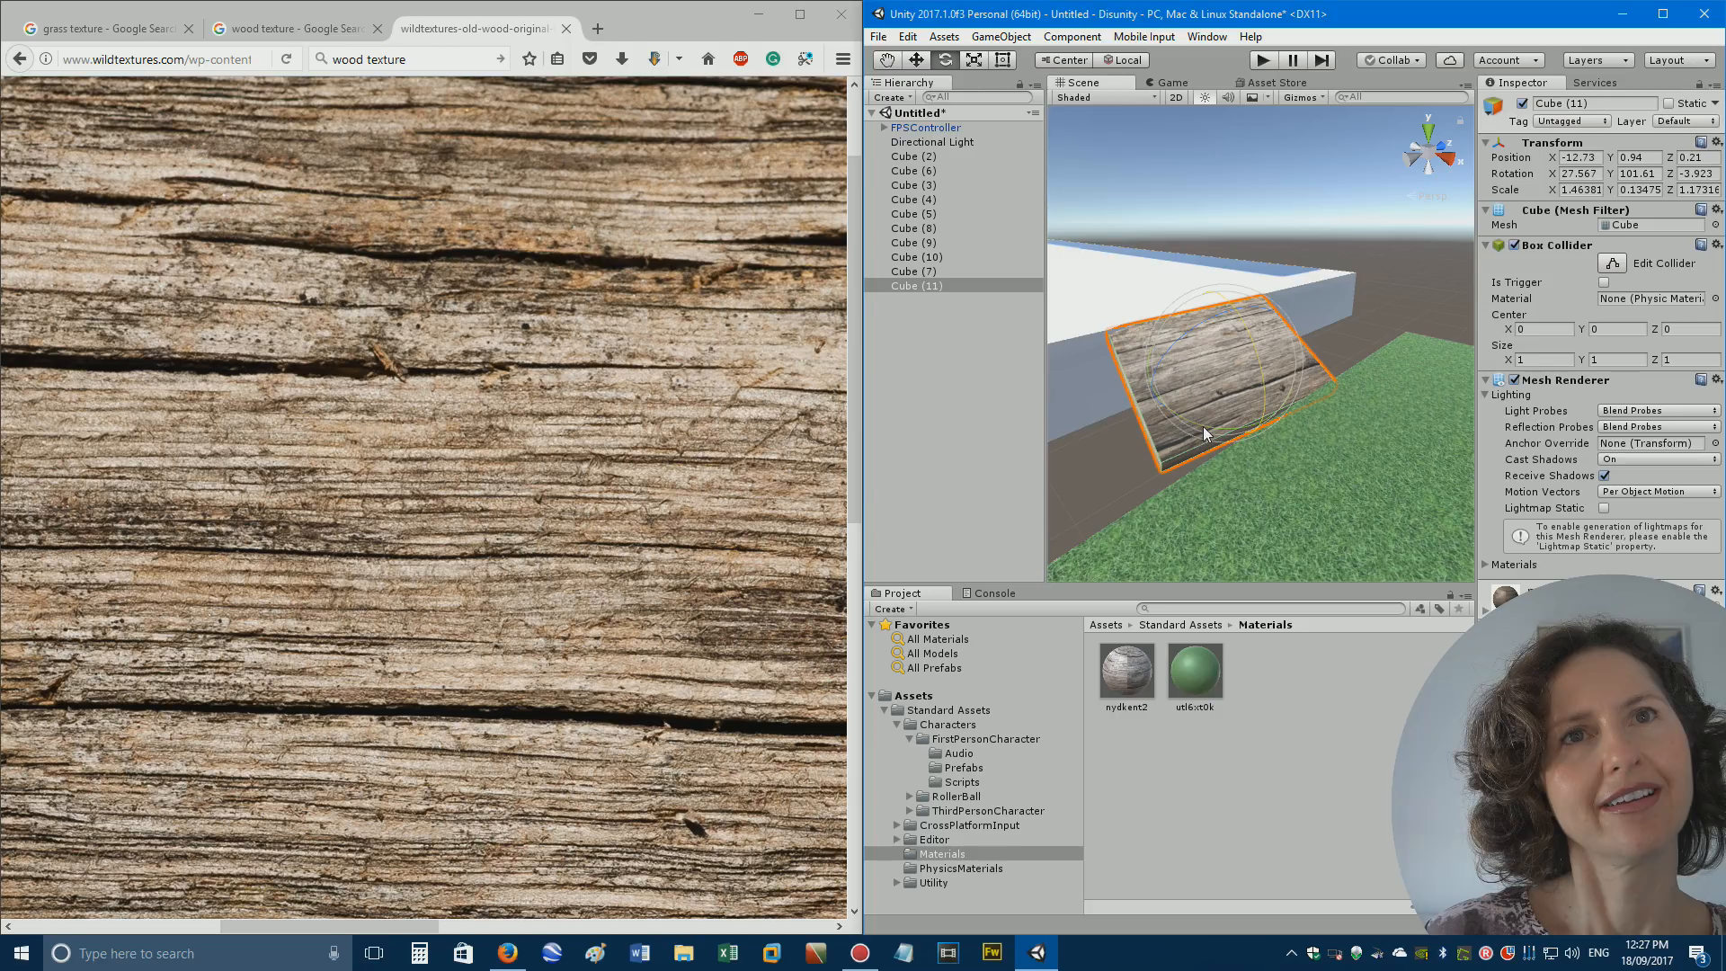
left_click_drag(1203, 426, 1223, 421)
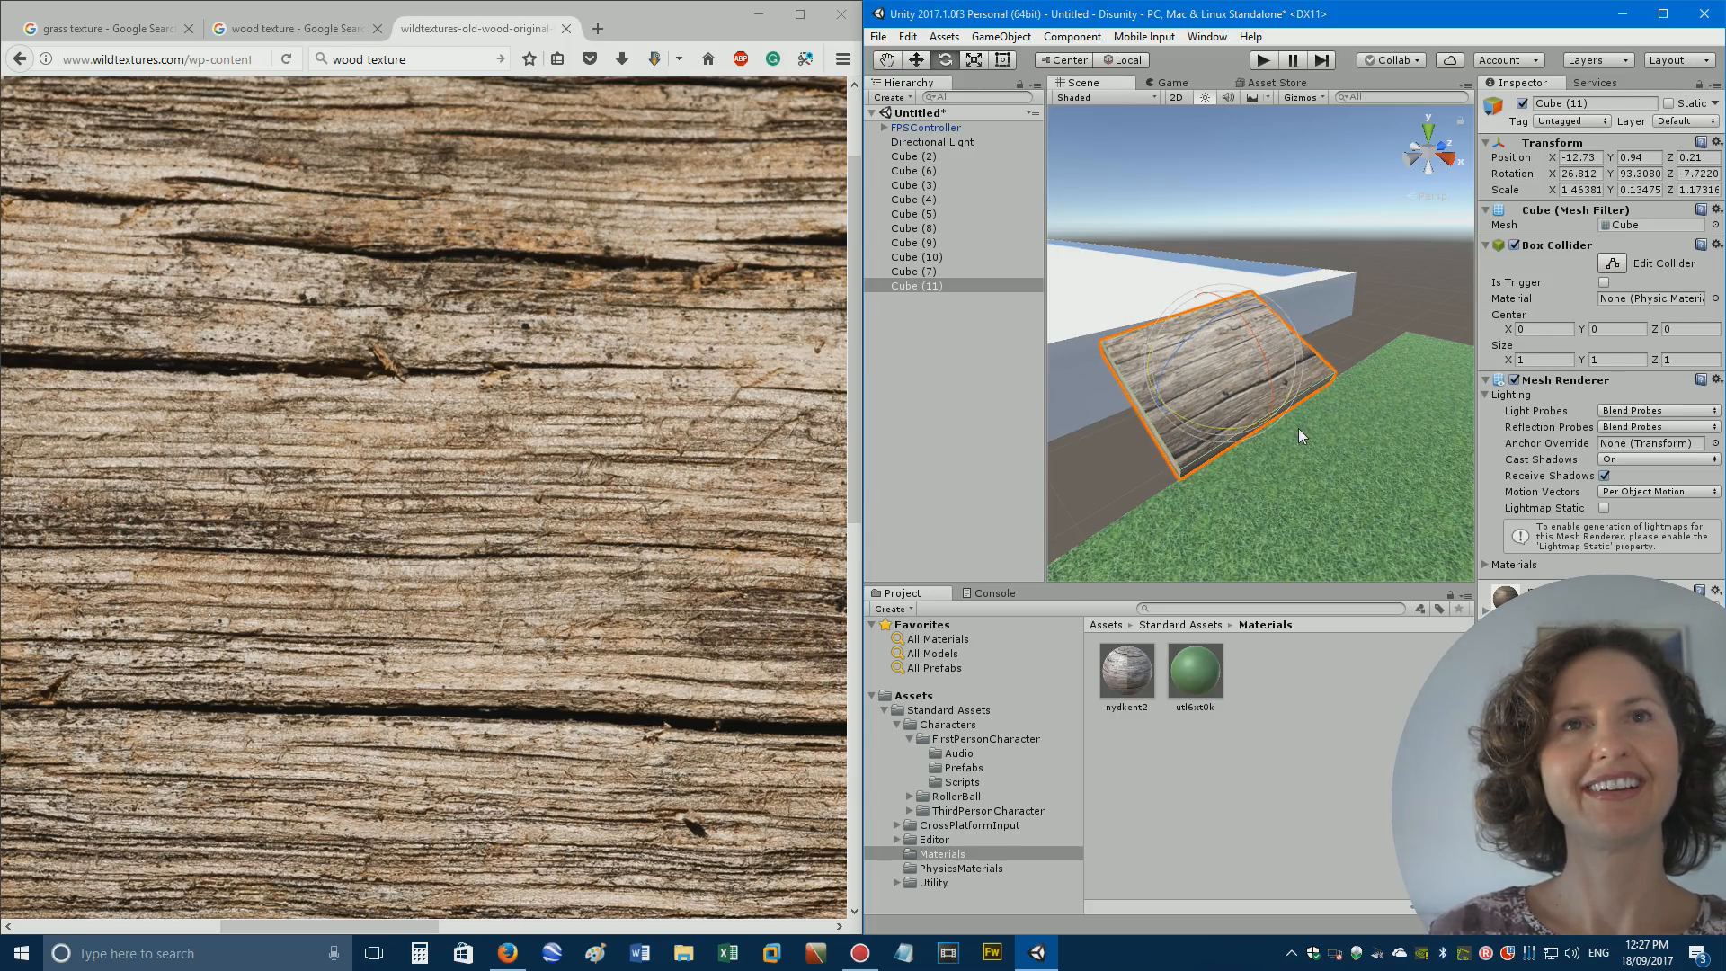
Bring the untextured thick raised platform into view and search Google Images for "long pile blue texture carpet".
left_click(1330, 466)
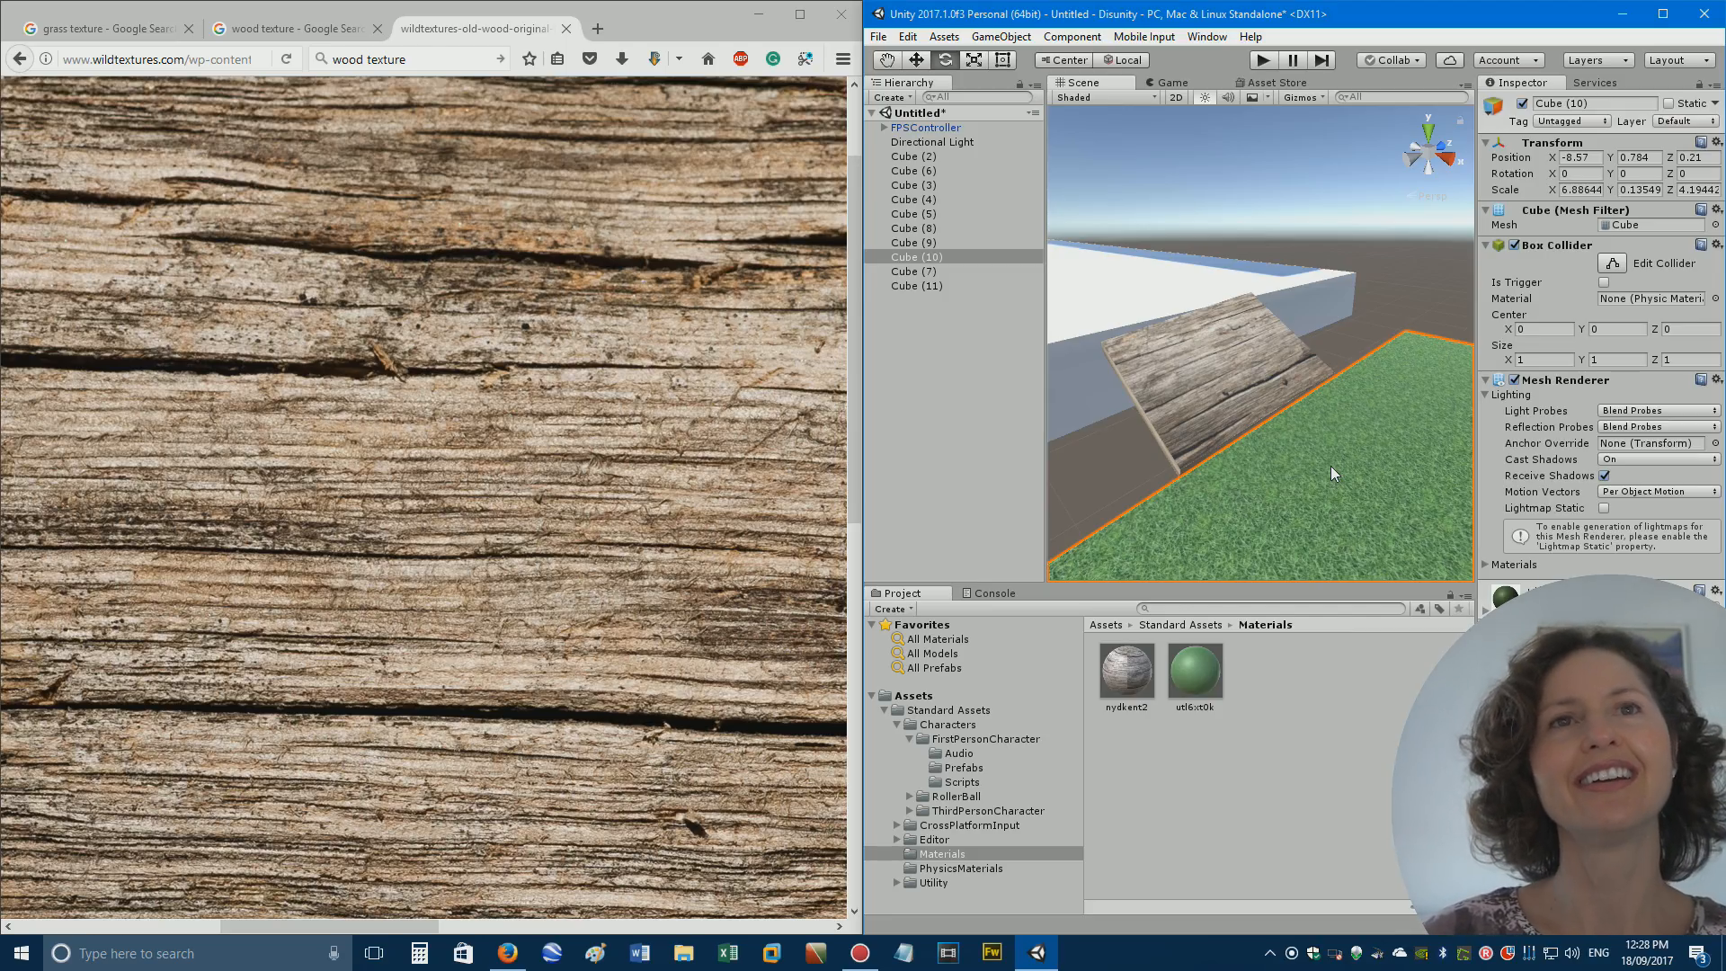
left_click_drag(1302, 423, 1142, 292, "alt")
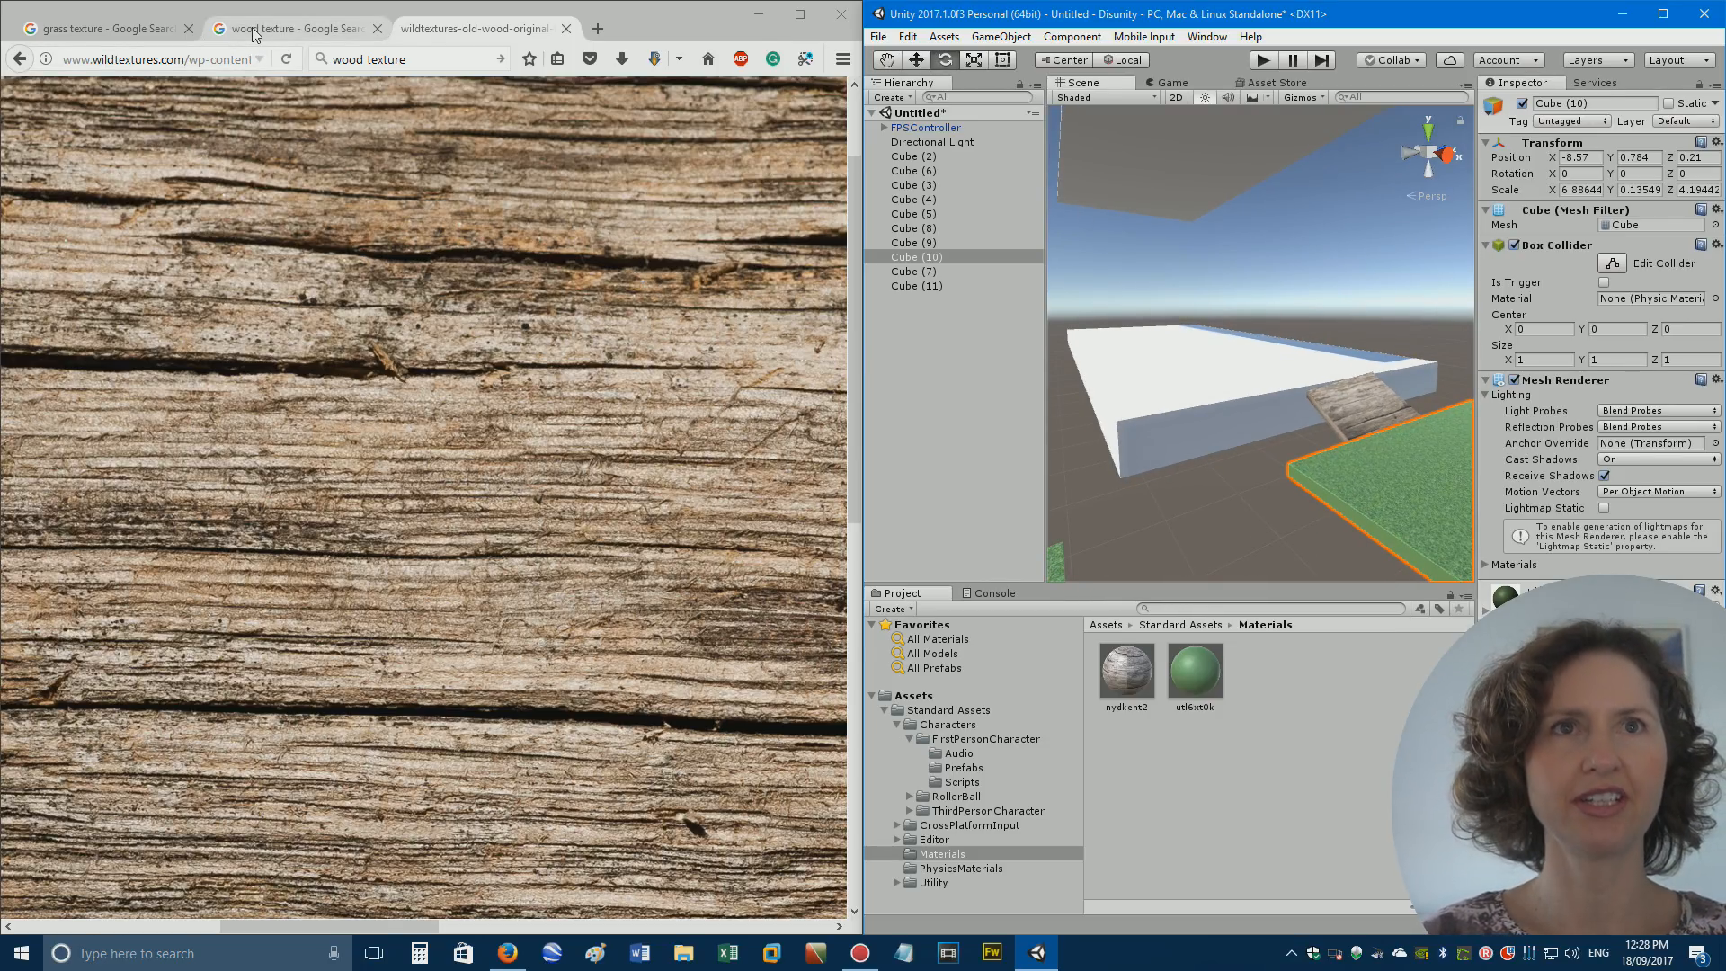
left_click(103, 27)
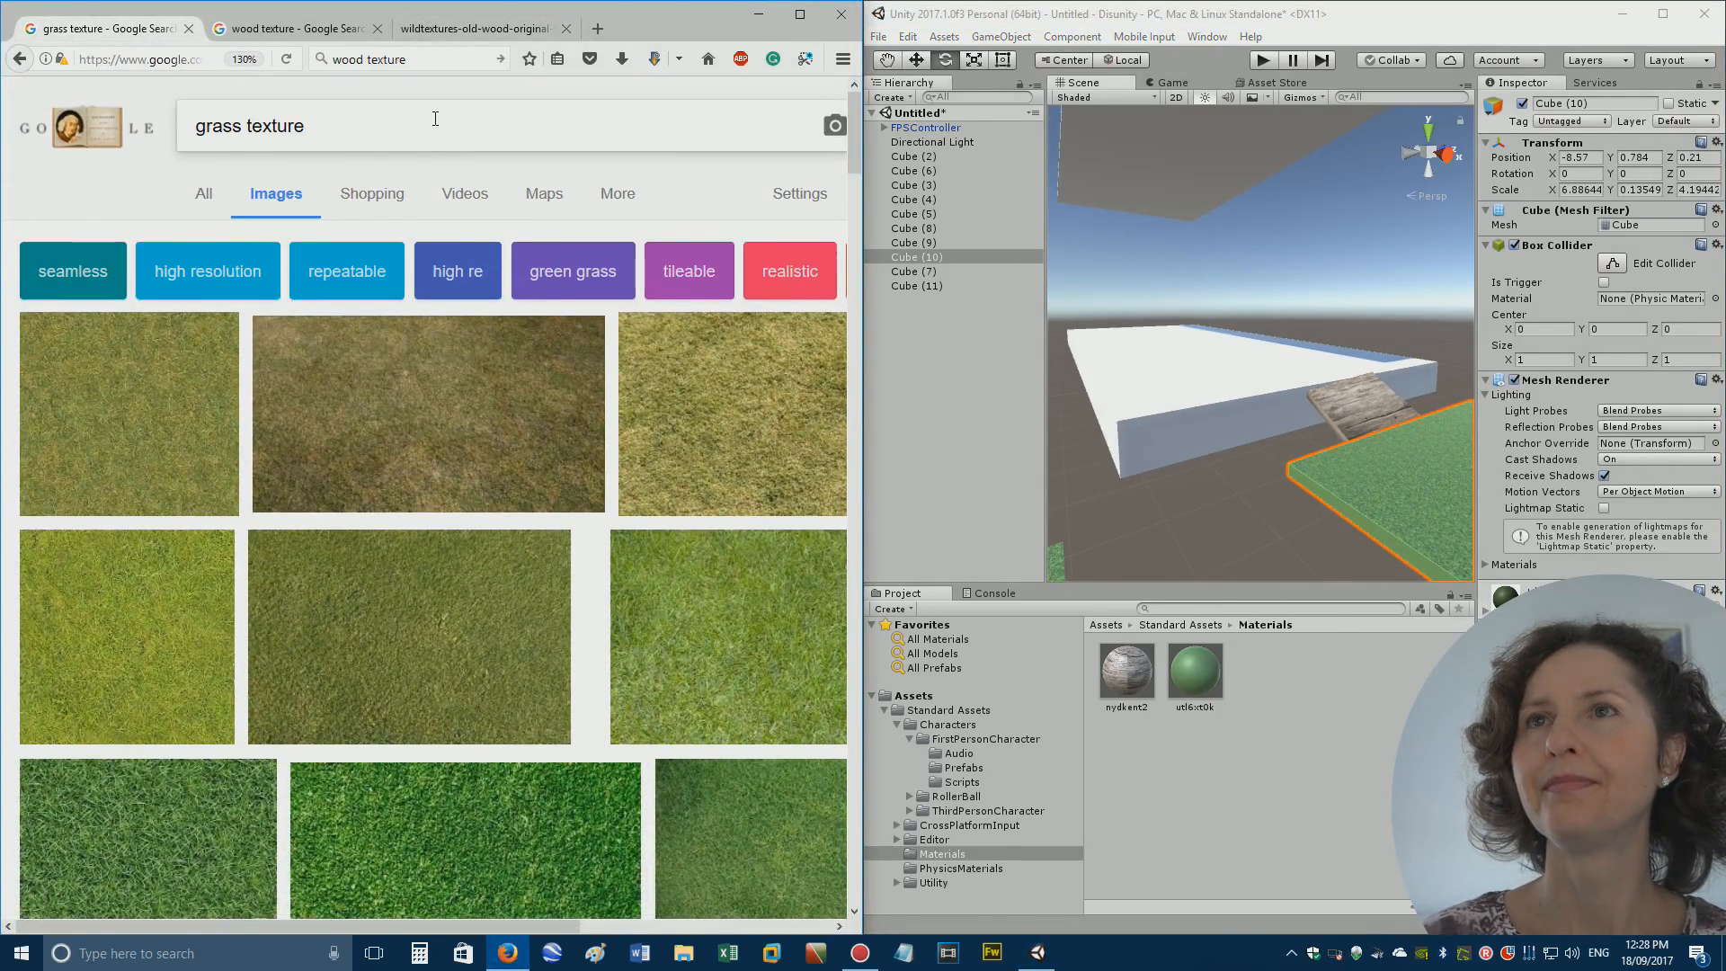
left_click_drag(431, 126, 4, 96)
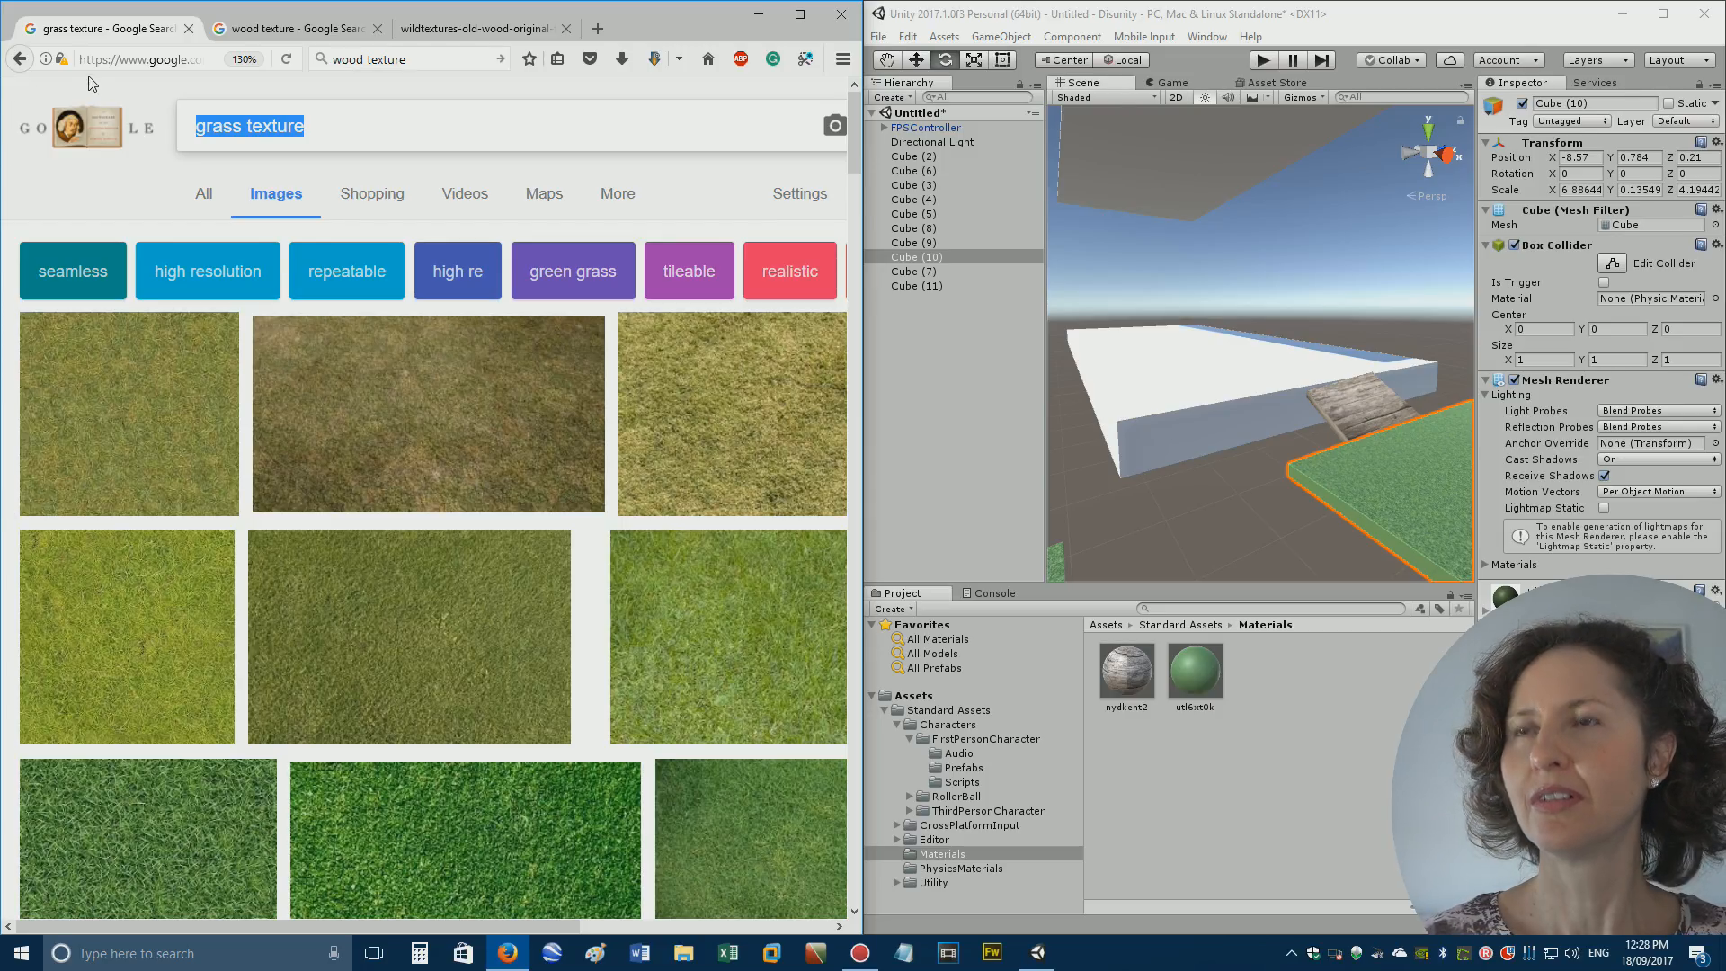
type("log pile")
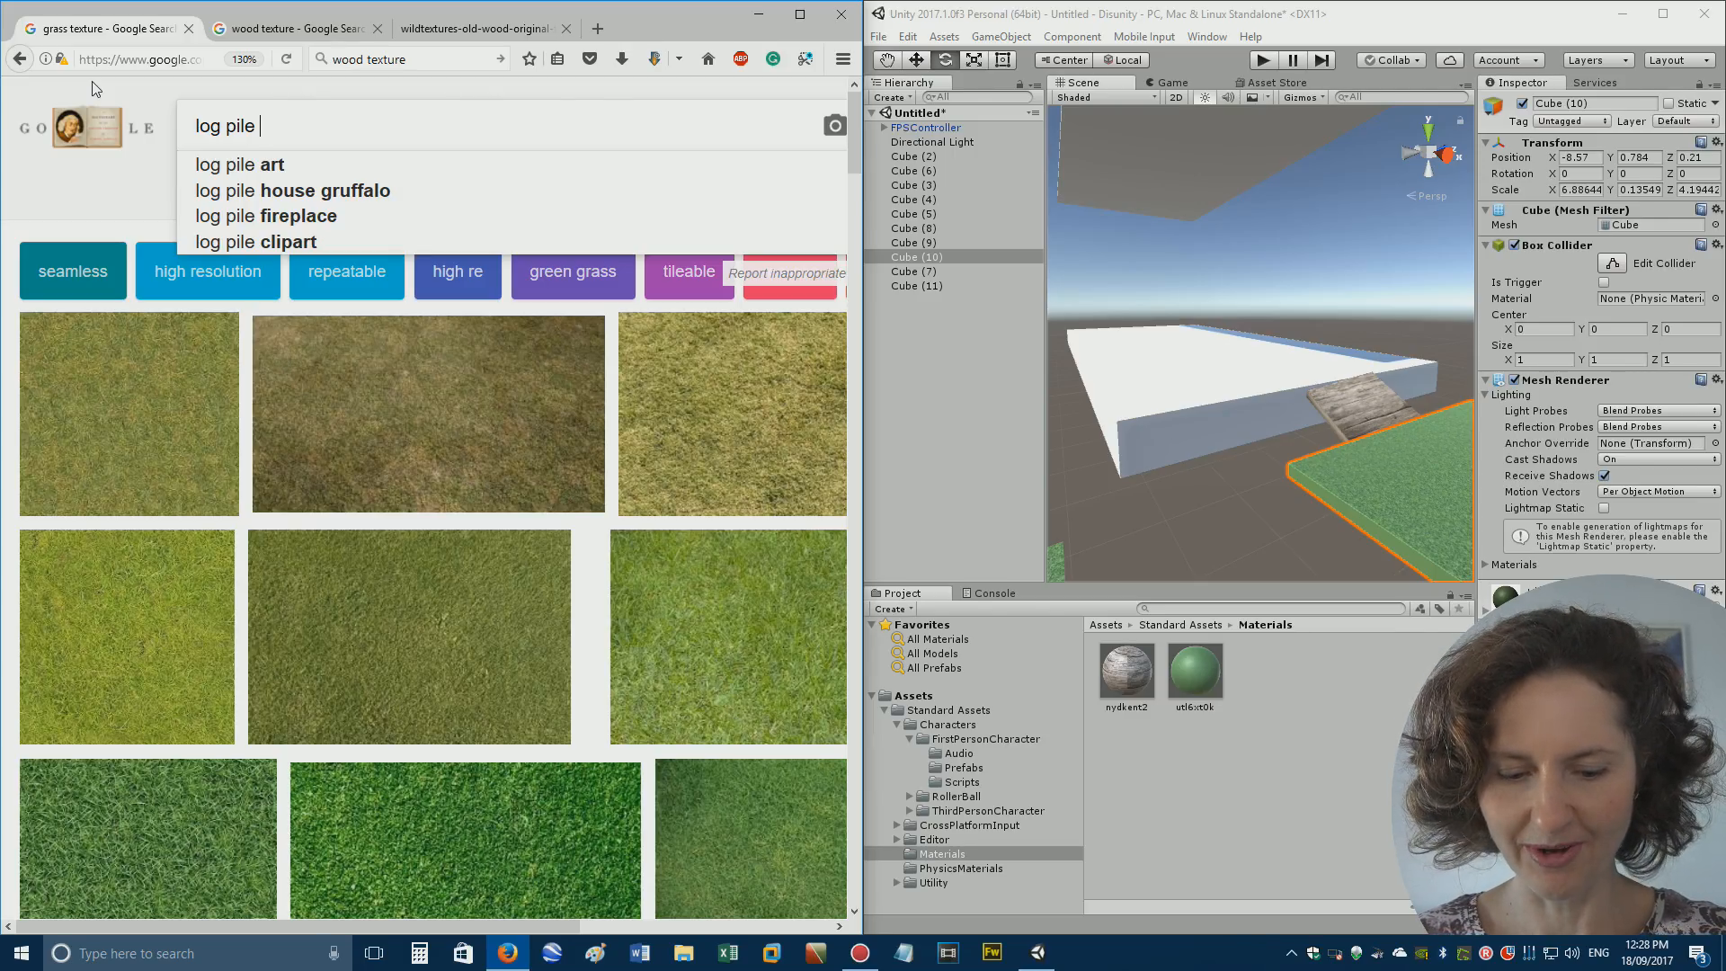
key("BackSpace")
key("BackSpace")
key("BackSpace")
key("BackSpace")
key("BackSpace")
key("BackSpace")
key("BackSpace")
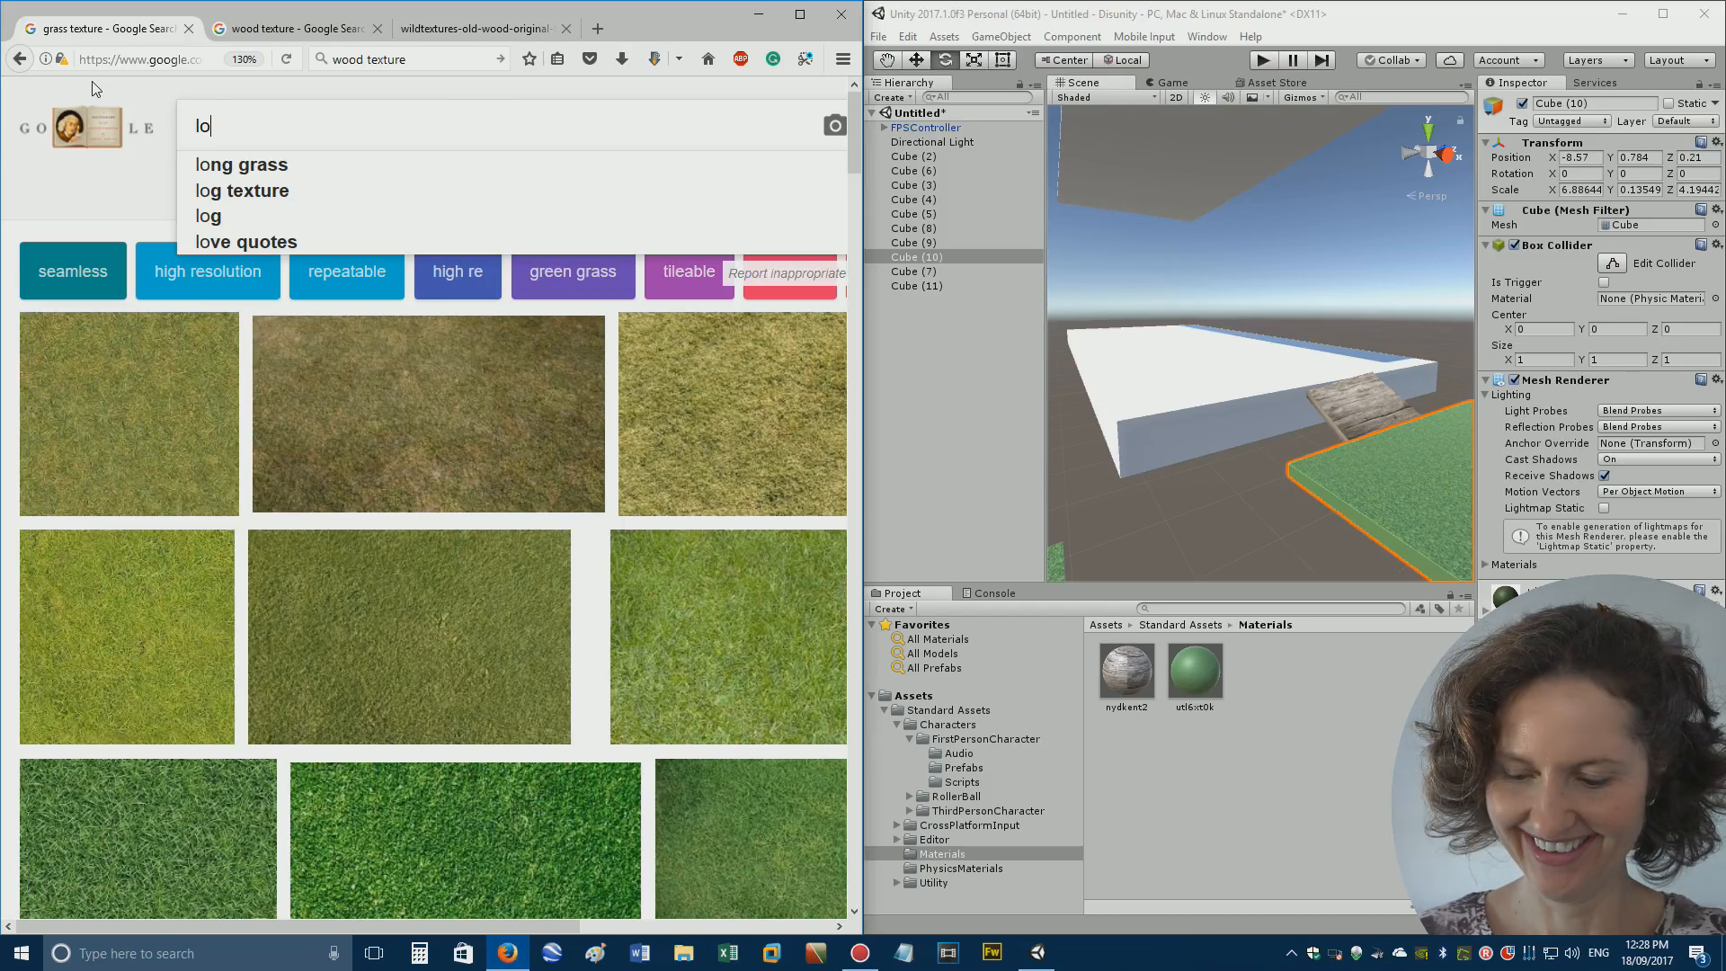
type("ng pi")
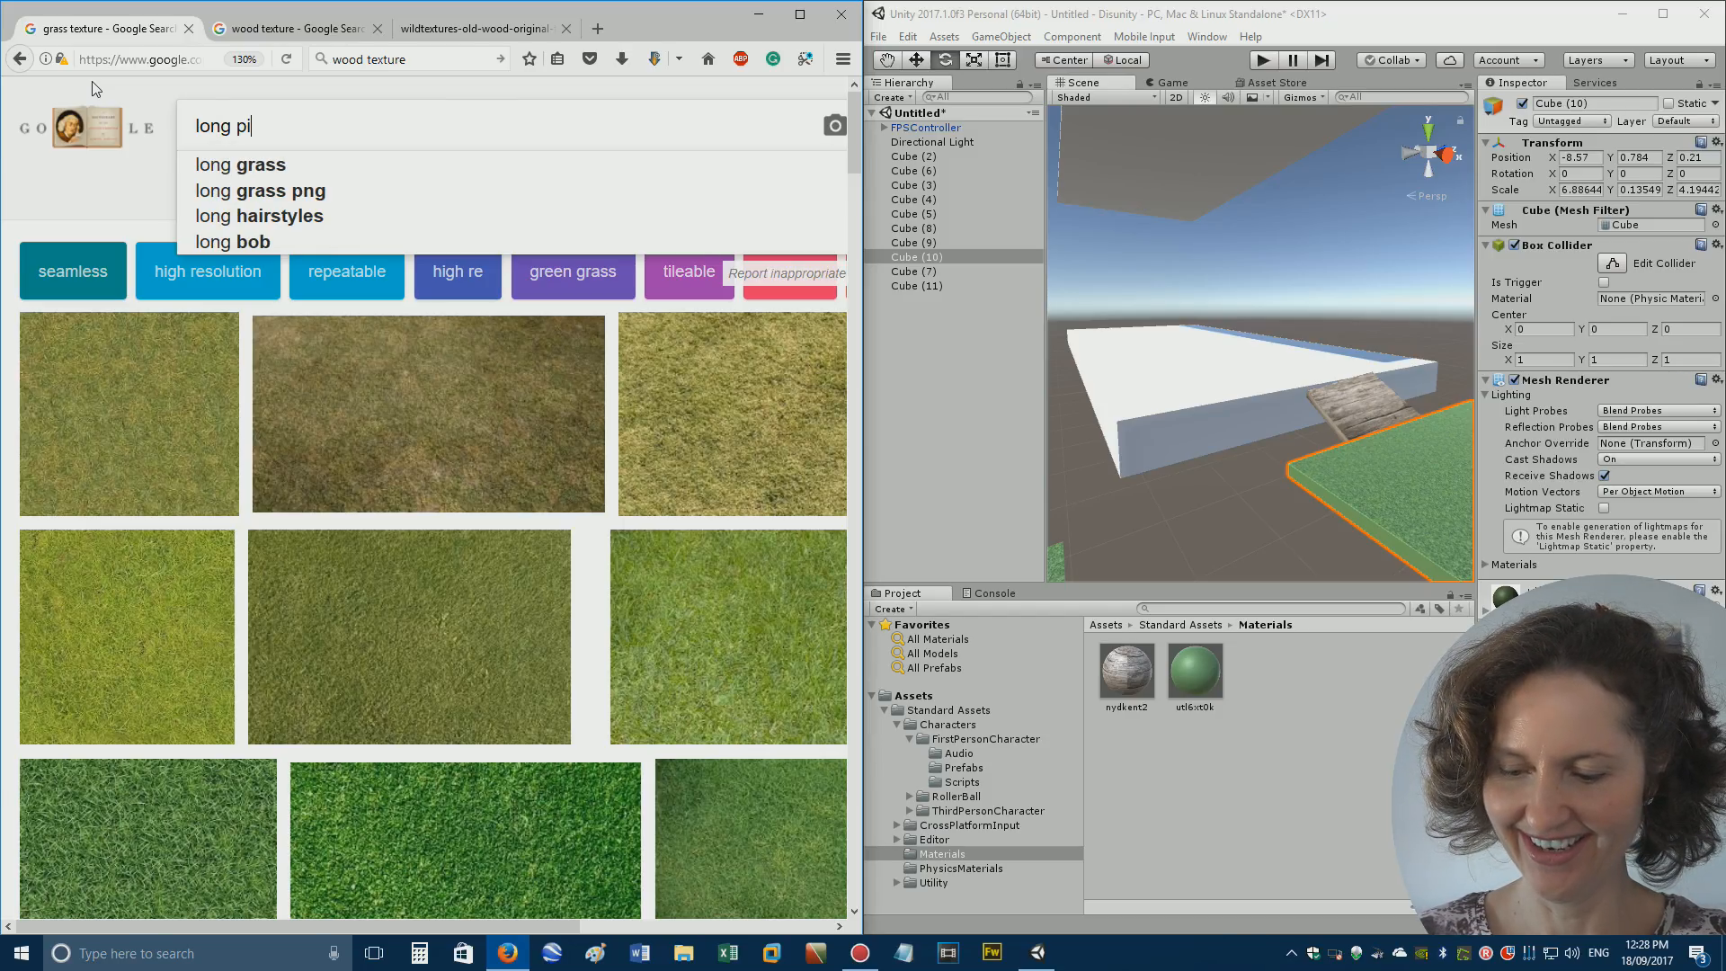
type("le blue texture carpet")
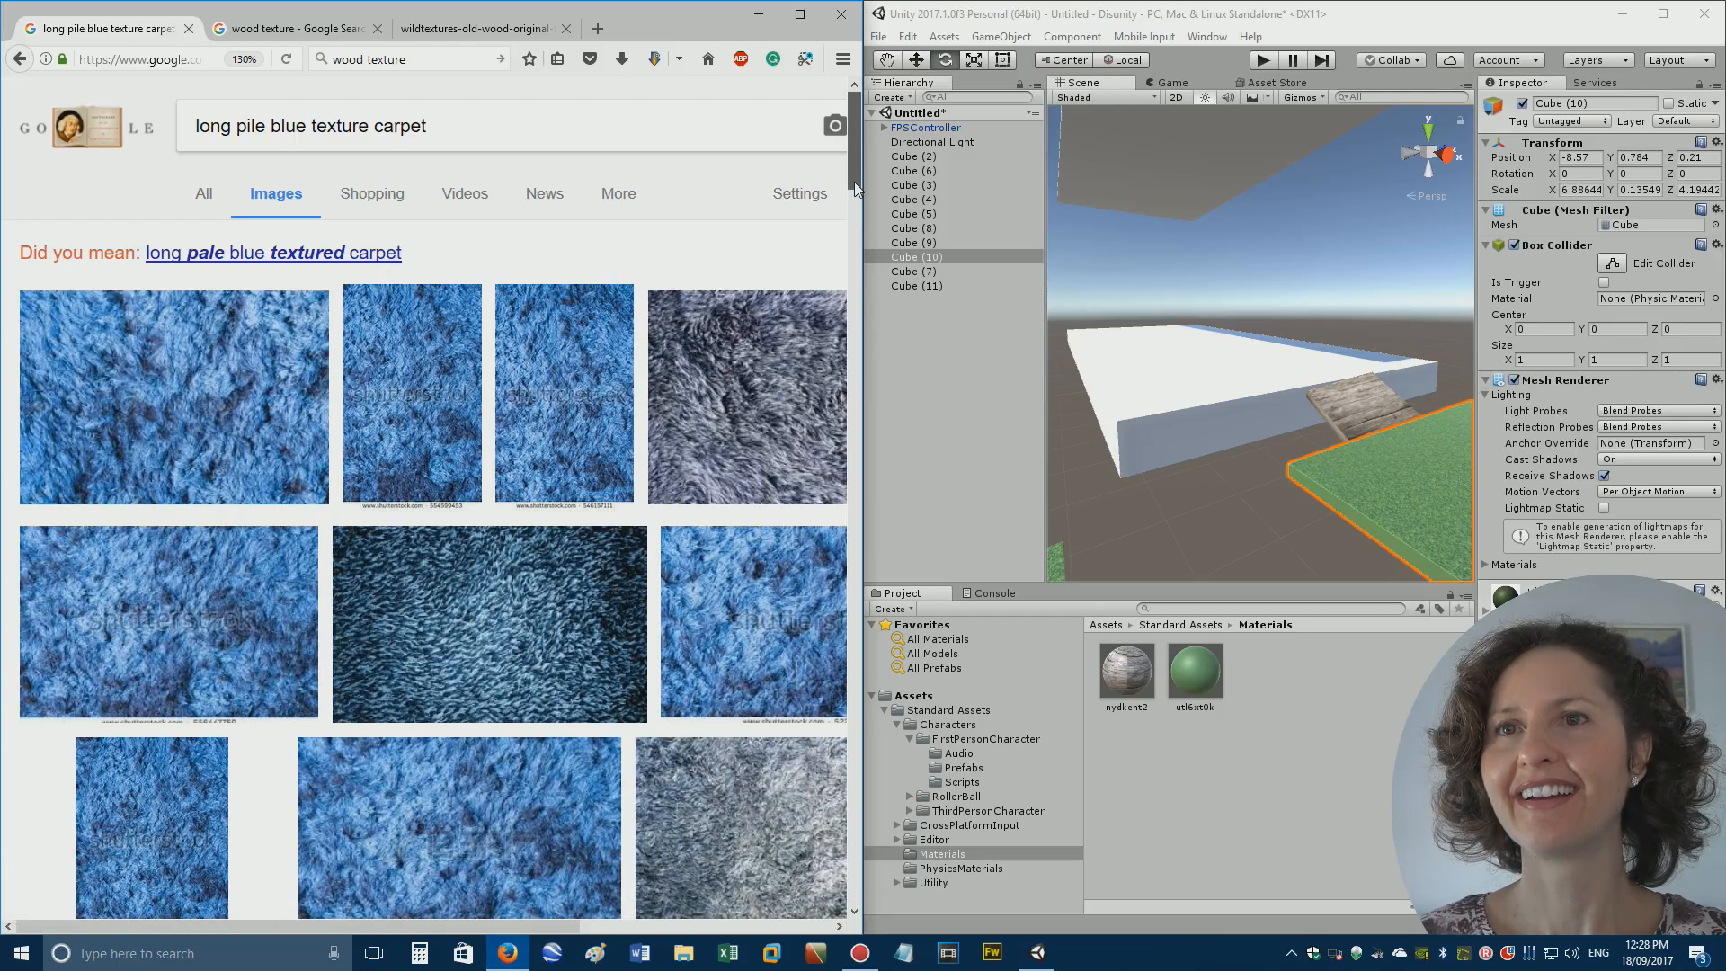
Browse the carpet results and compare the previews of the HGTV blue carpet and the Paragon Carpet Tiles image.
left_click_drag(855, 189, 911, 361)
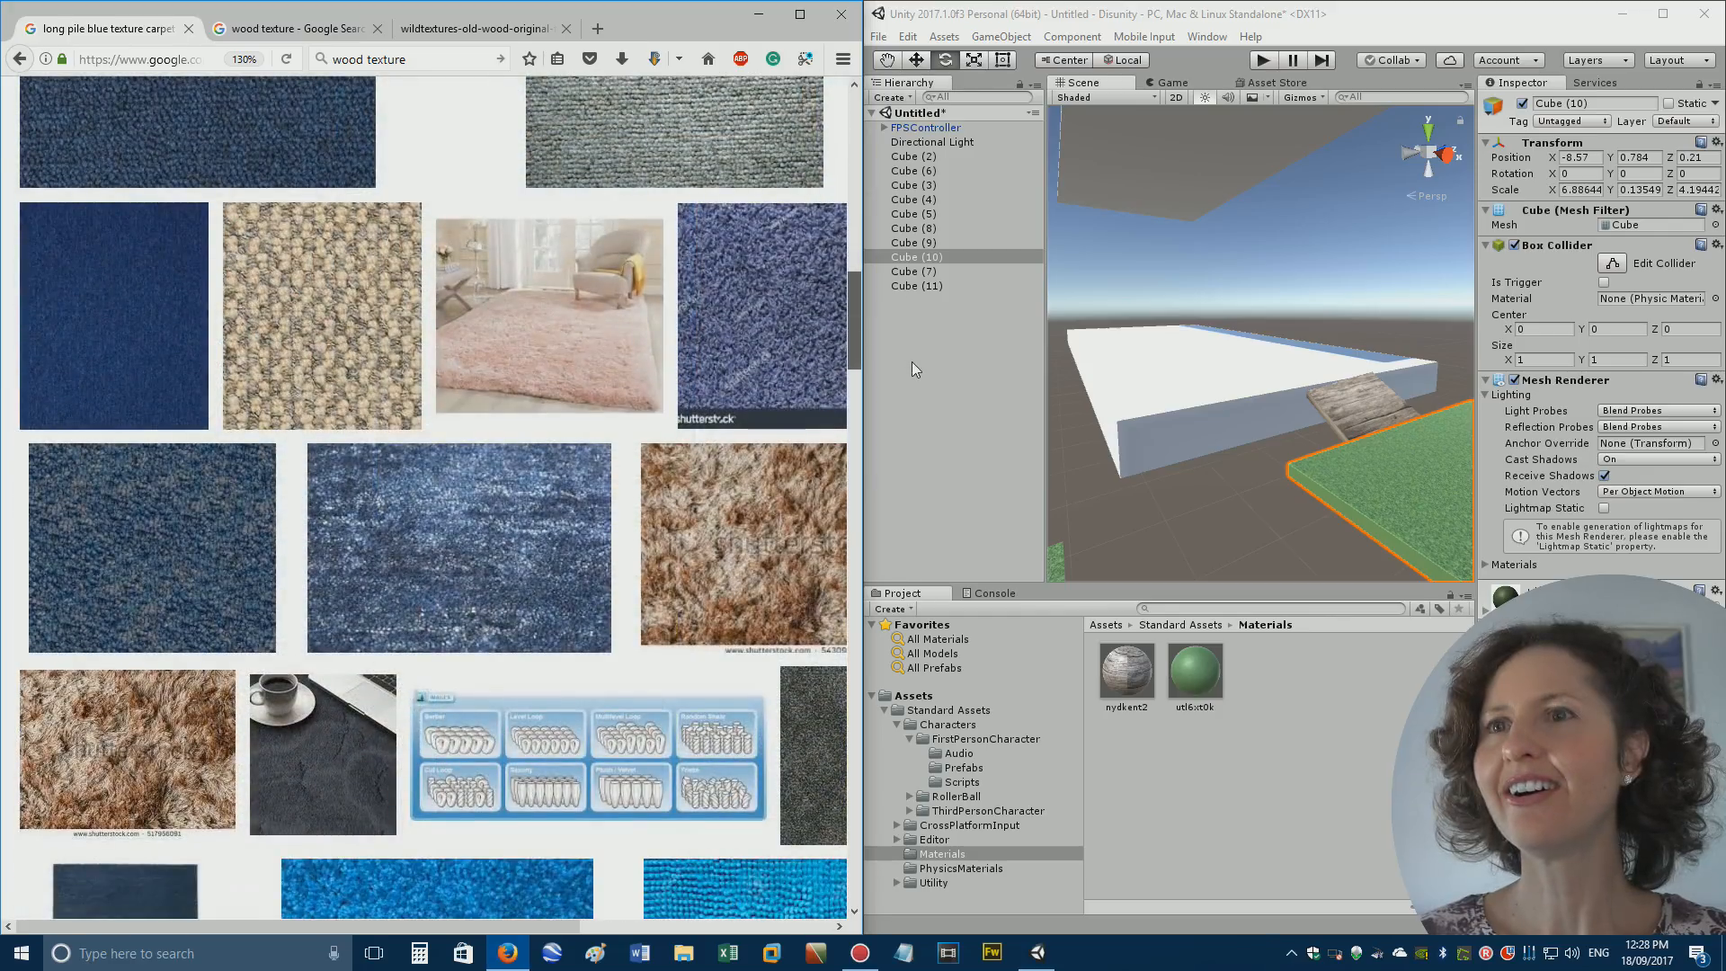
left_click(471, 492)
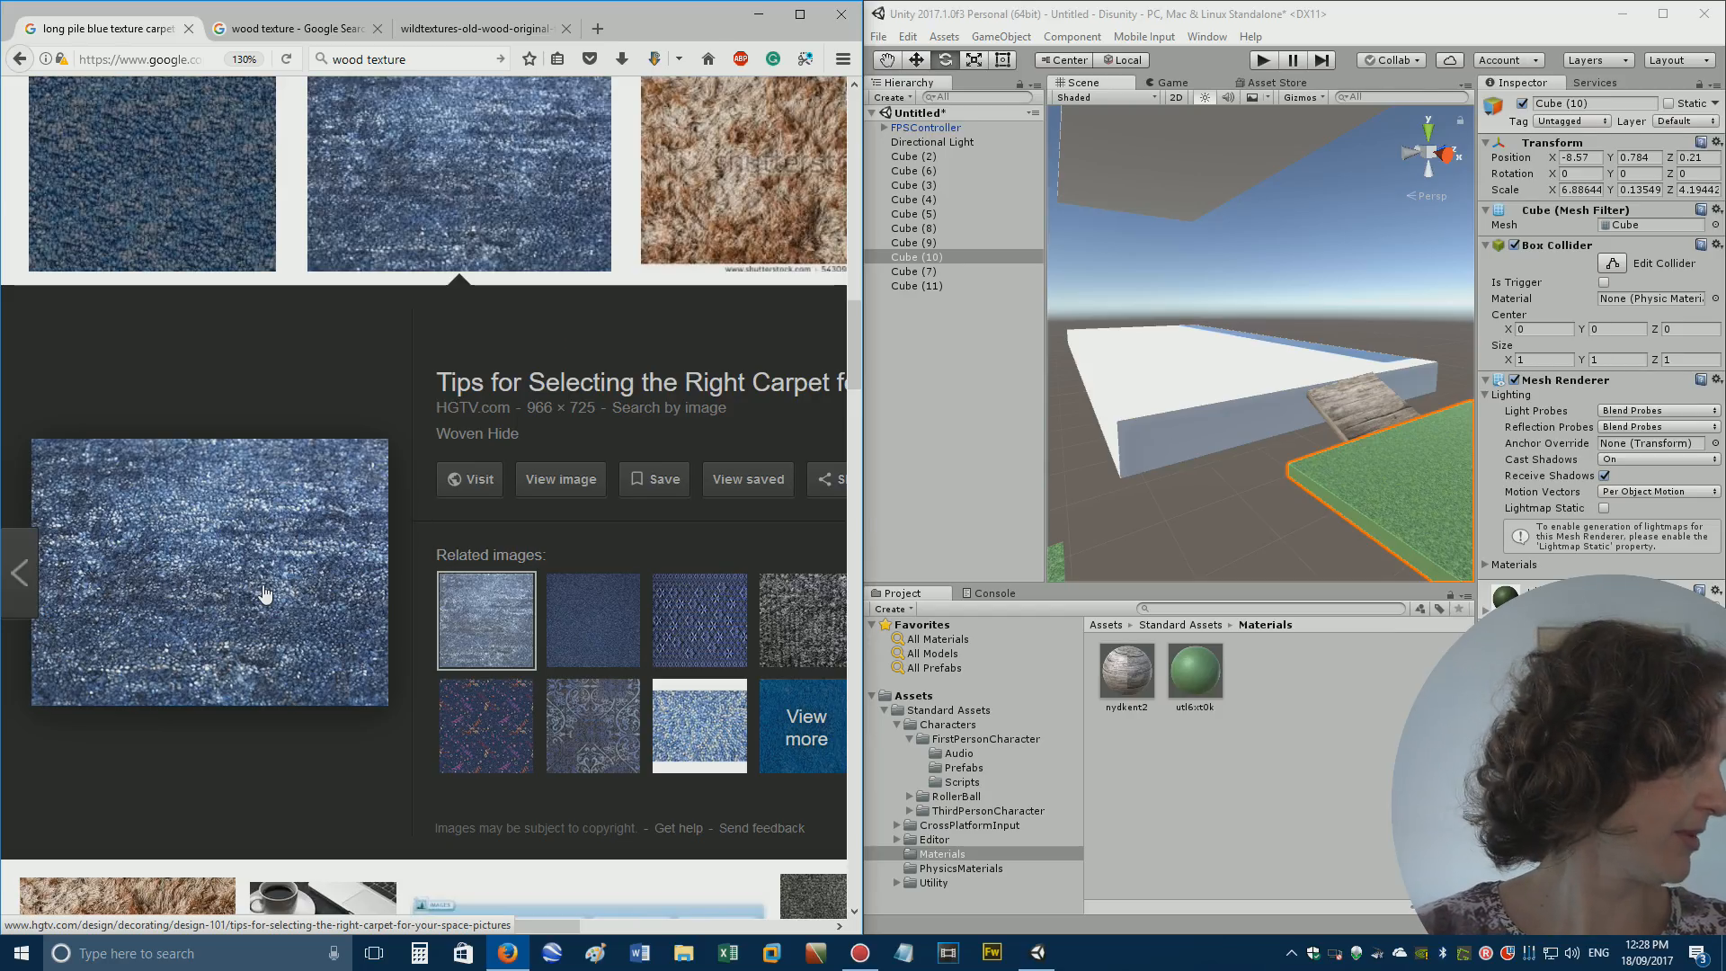
left_click(608, 608)
left_click(485, 608)
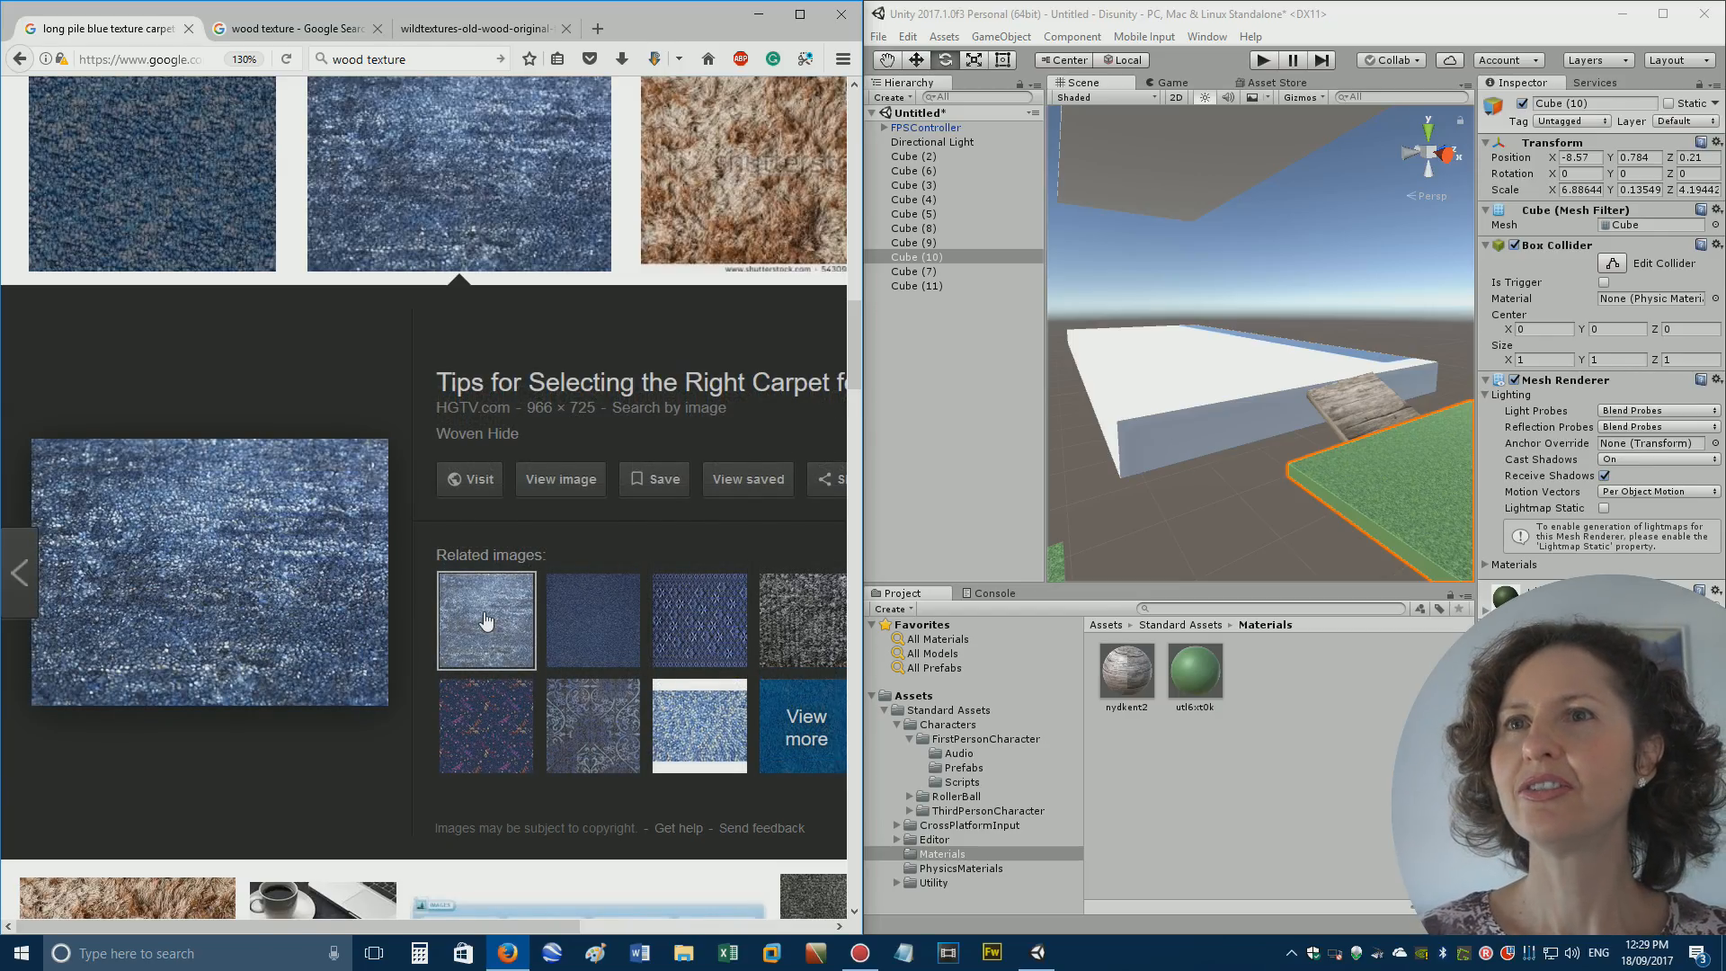
left_click(573, 621)
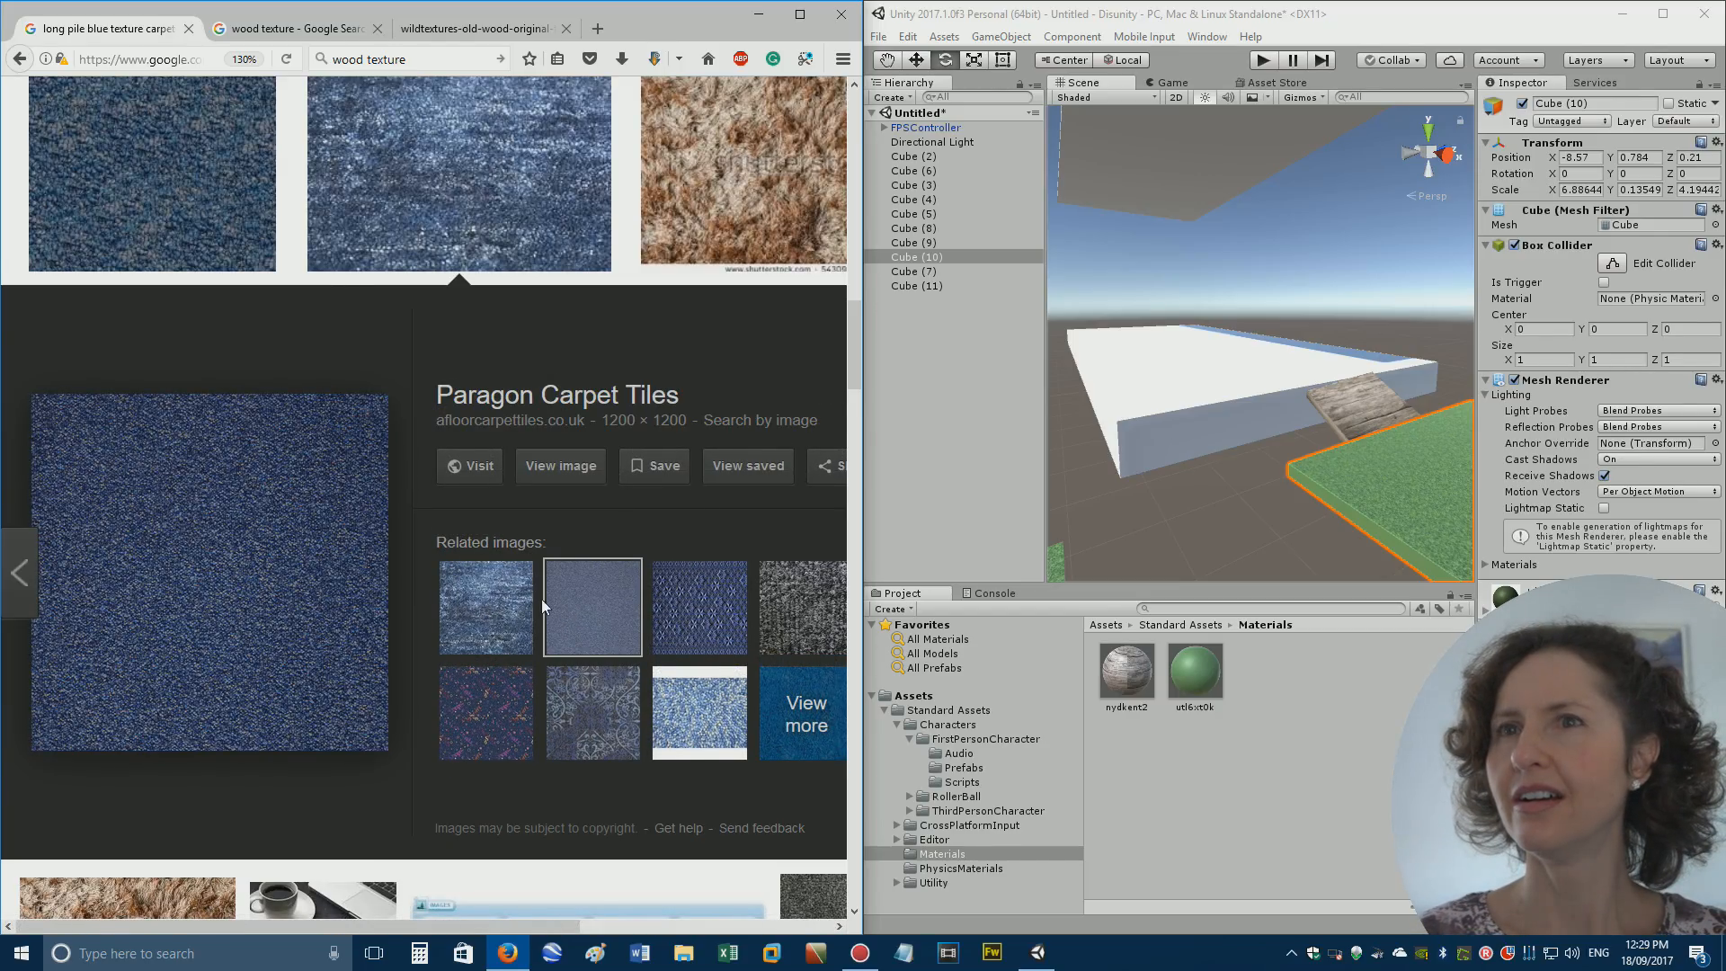
left_click(508, 613)
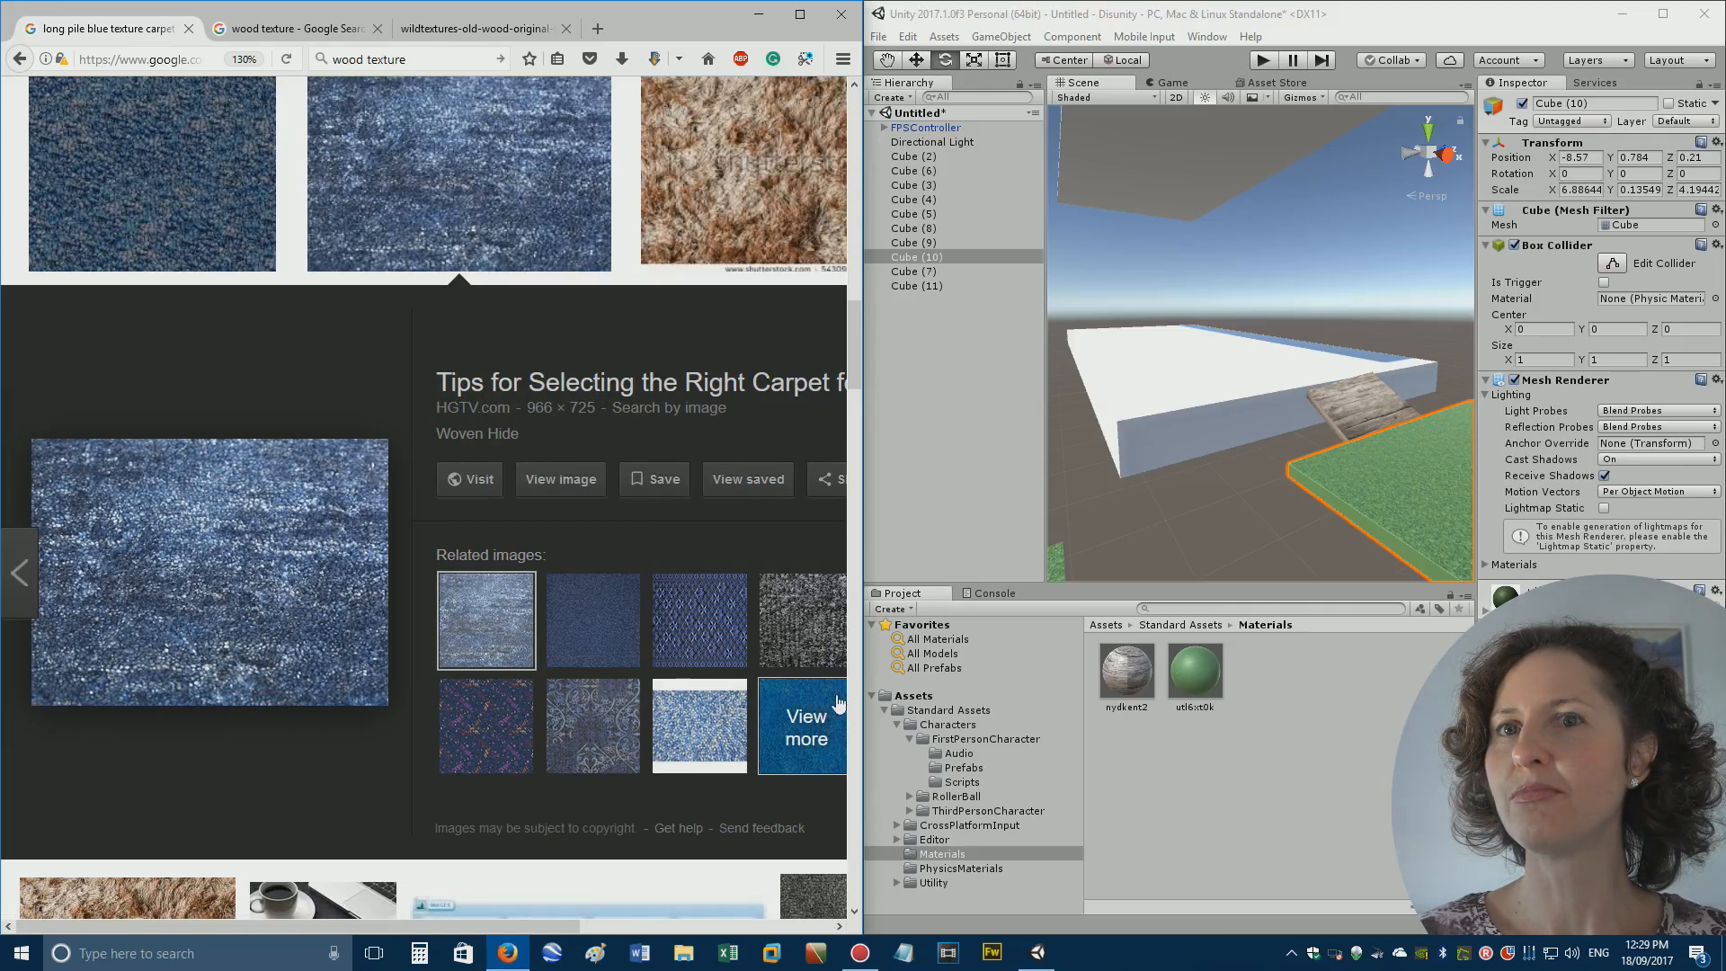
Look through more blue carpet images and visit the Home Depot source page of the LifeProof Ashcraft II Breezy Blue carpet sample.
left_click(817, 719)
left_click_drag(856, 521, 897, 794)
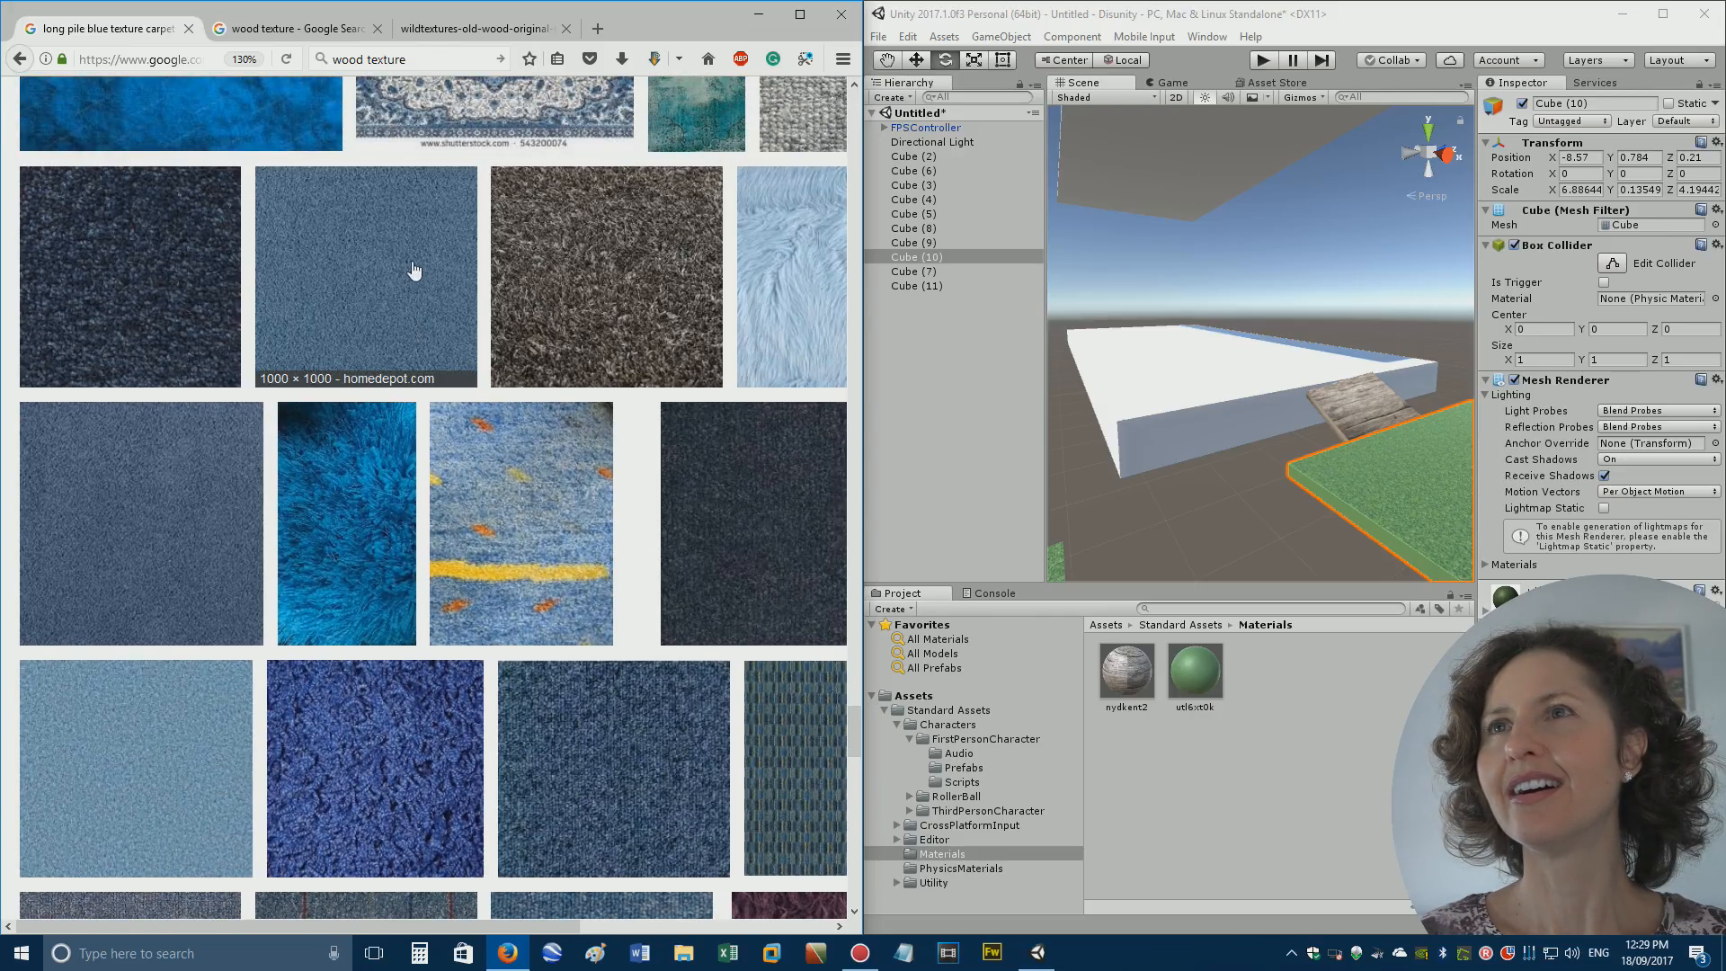
left_click(357, 245)
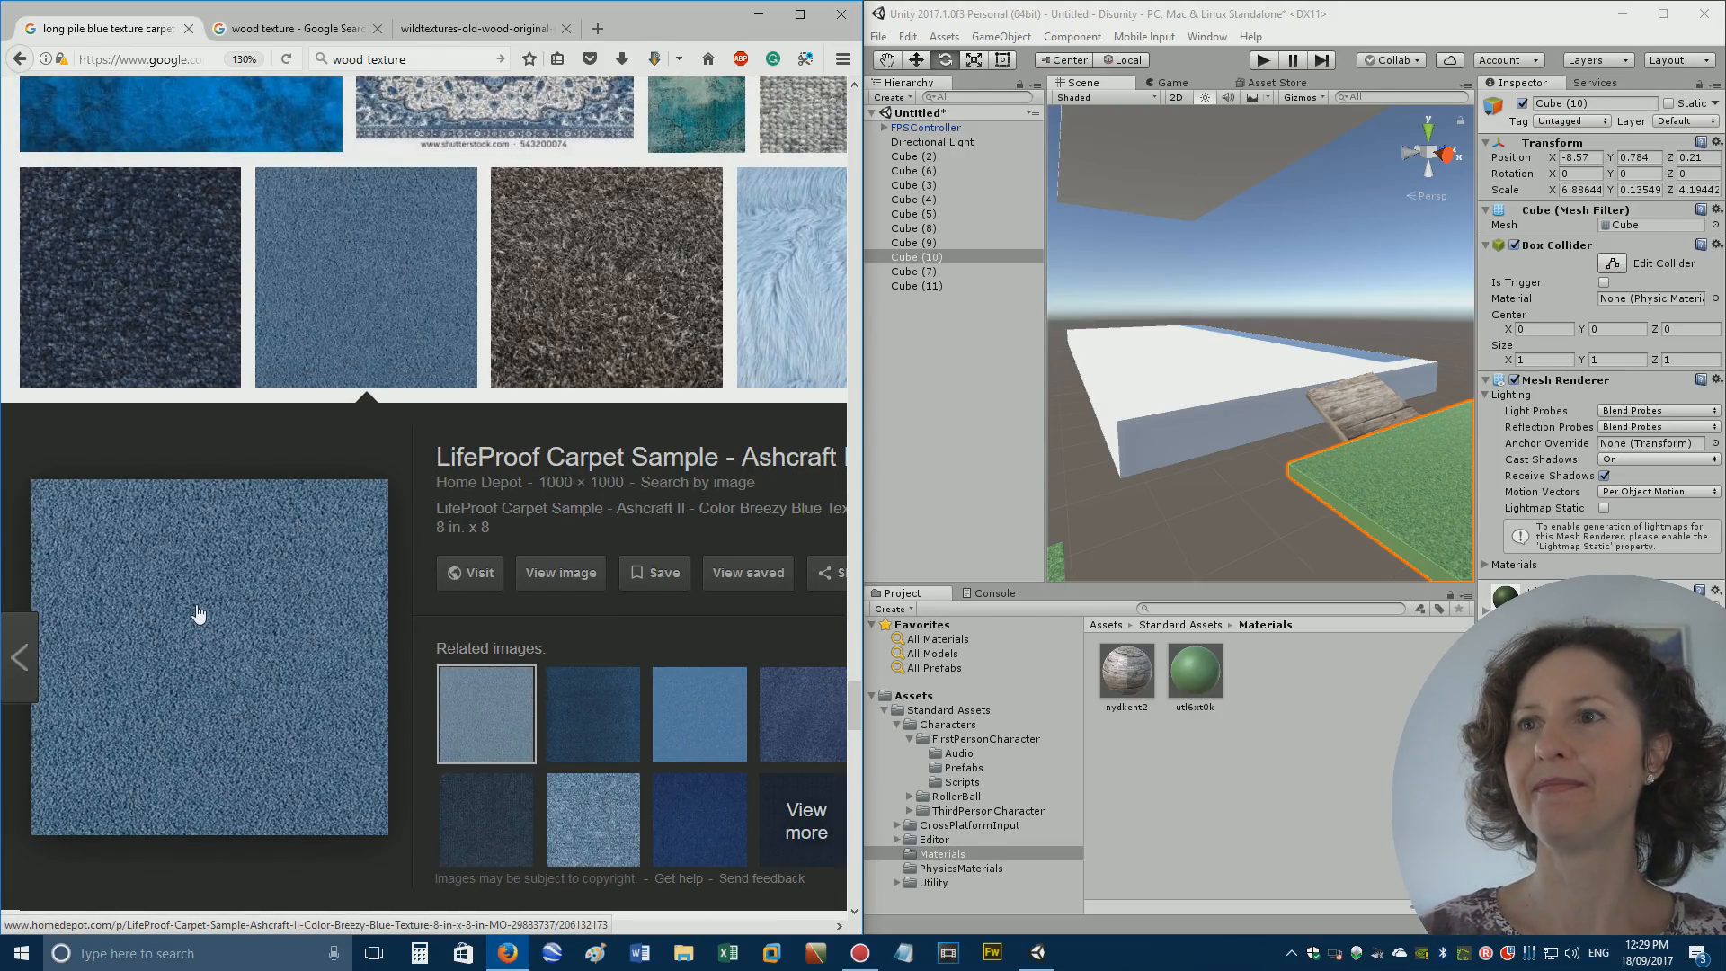
left_click(198, 614)
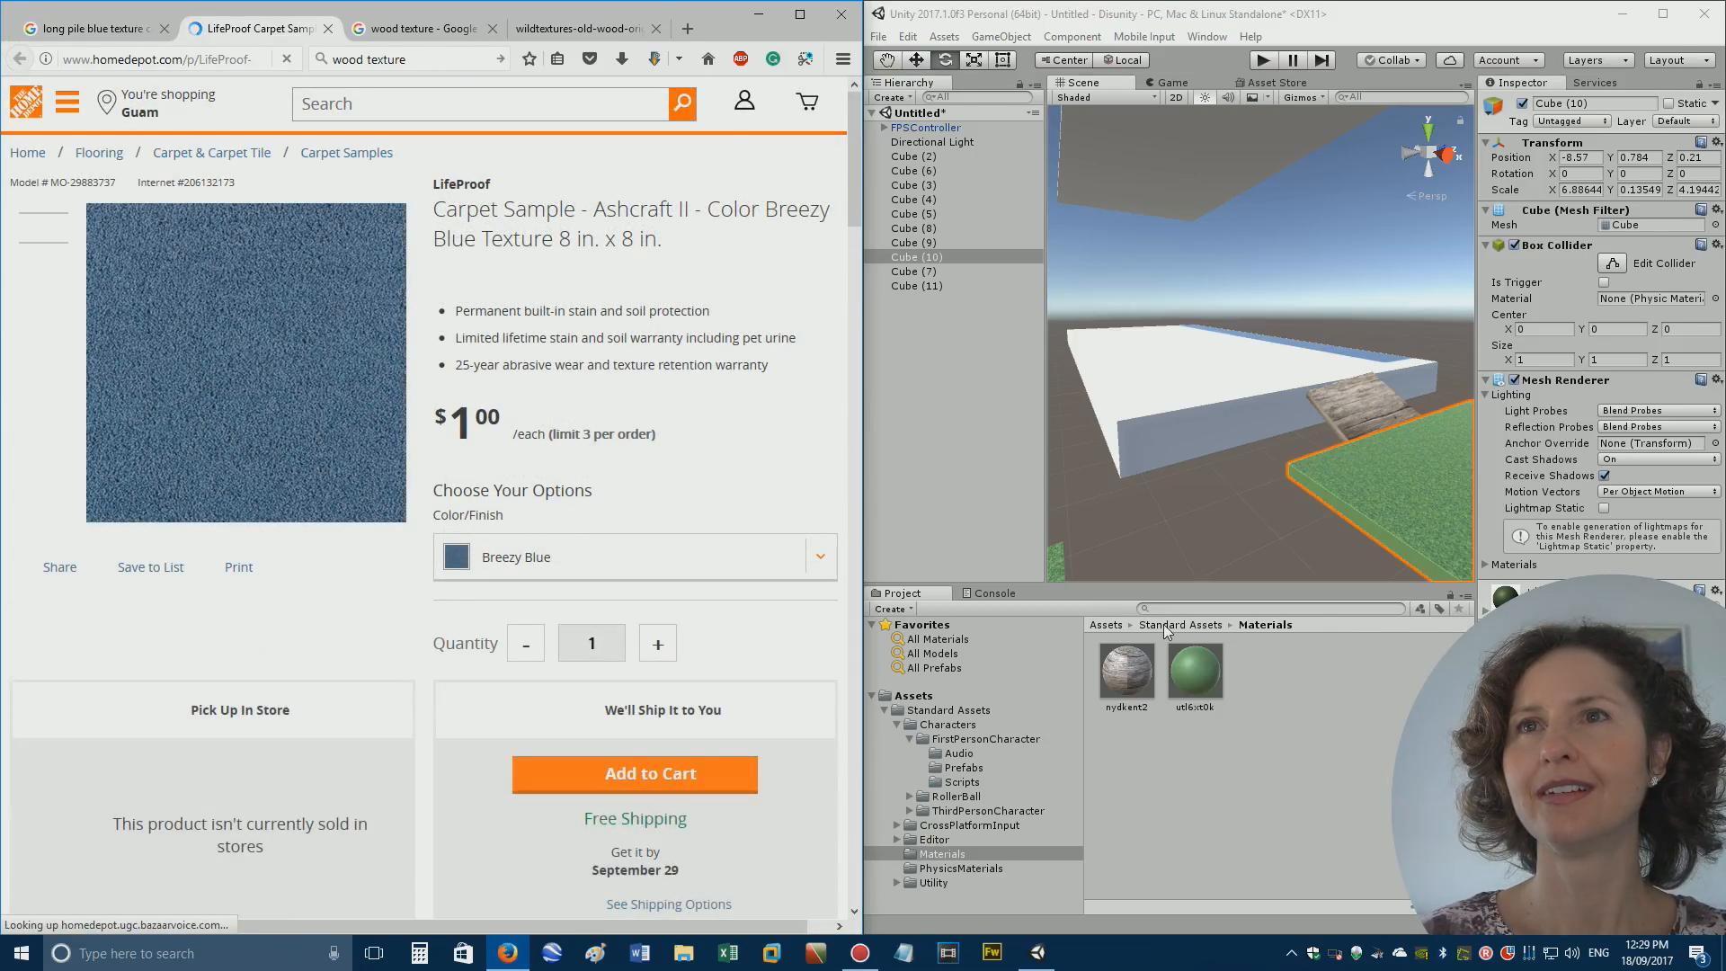
Import the blue carpet image from the browser into the Standard Assets folder and apply it to the thick raised platform.
left_click(1163, 624)
left_click_drag(198, 298, 1291, 847)
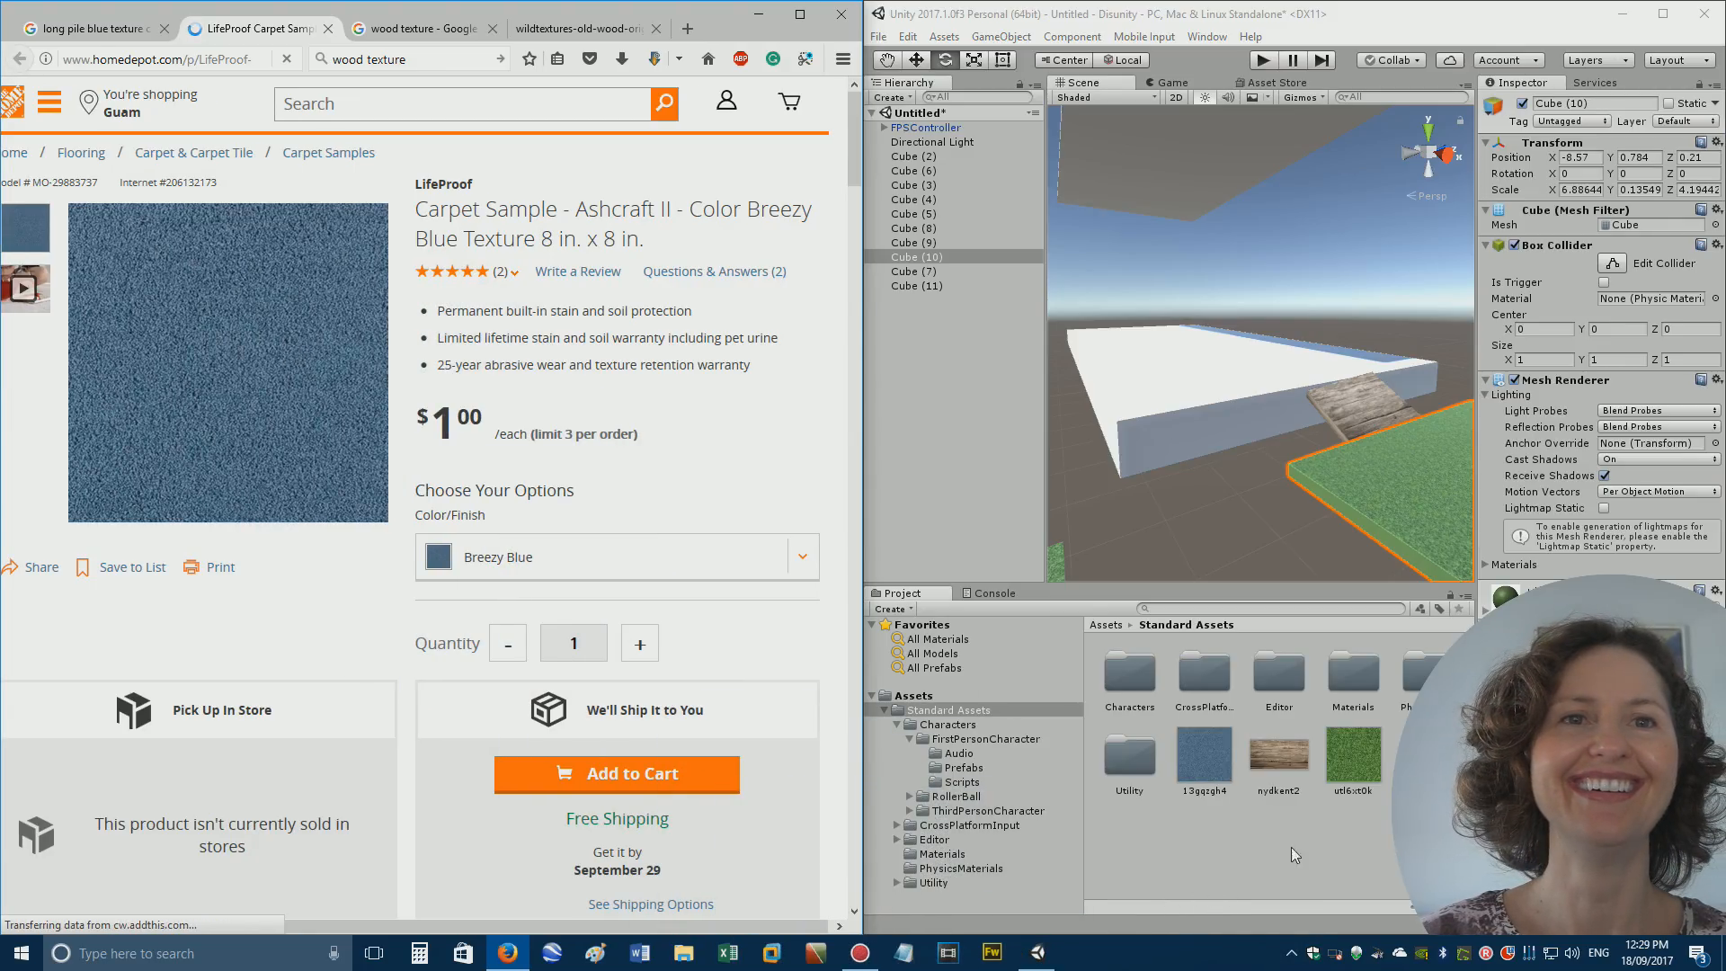
left_click_drag(1203, 754, 1179, 388)
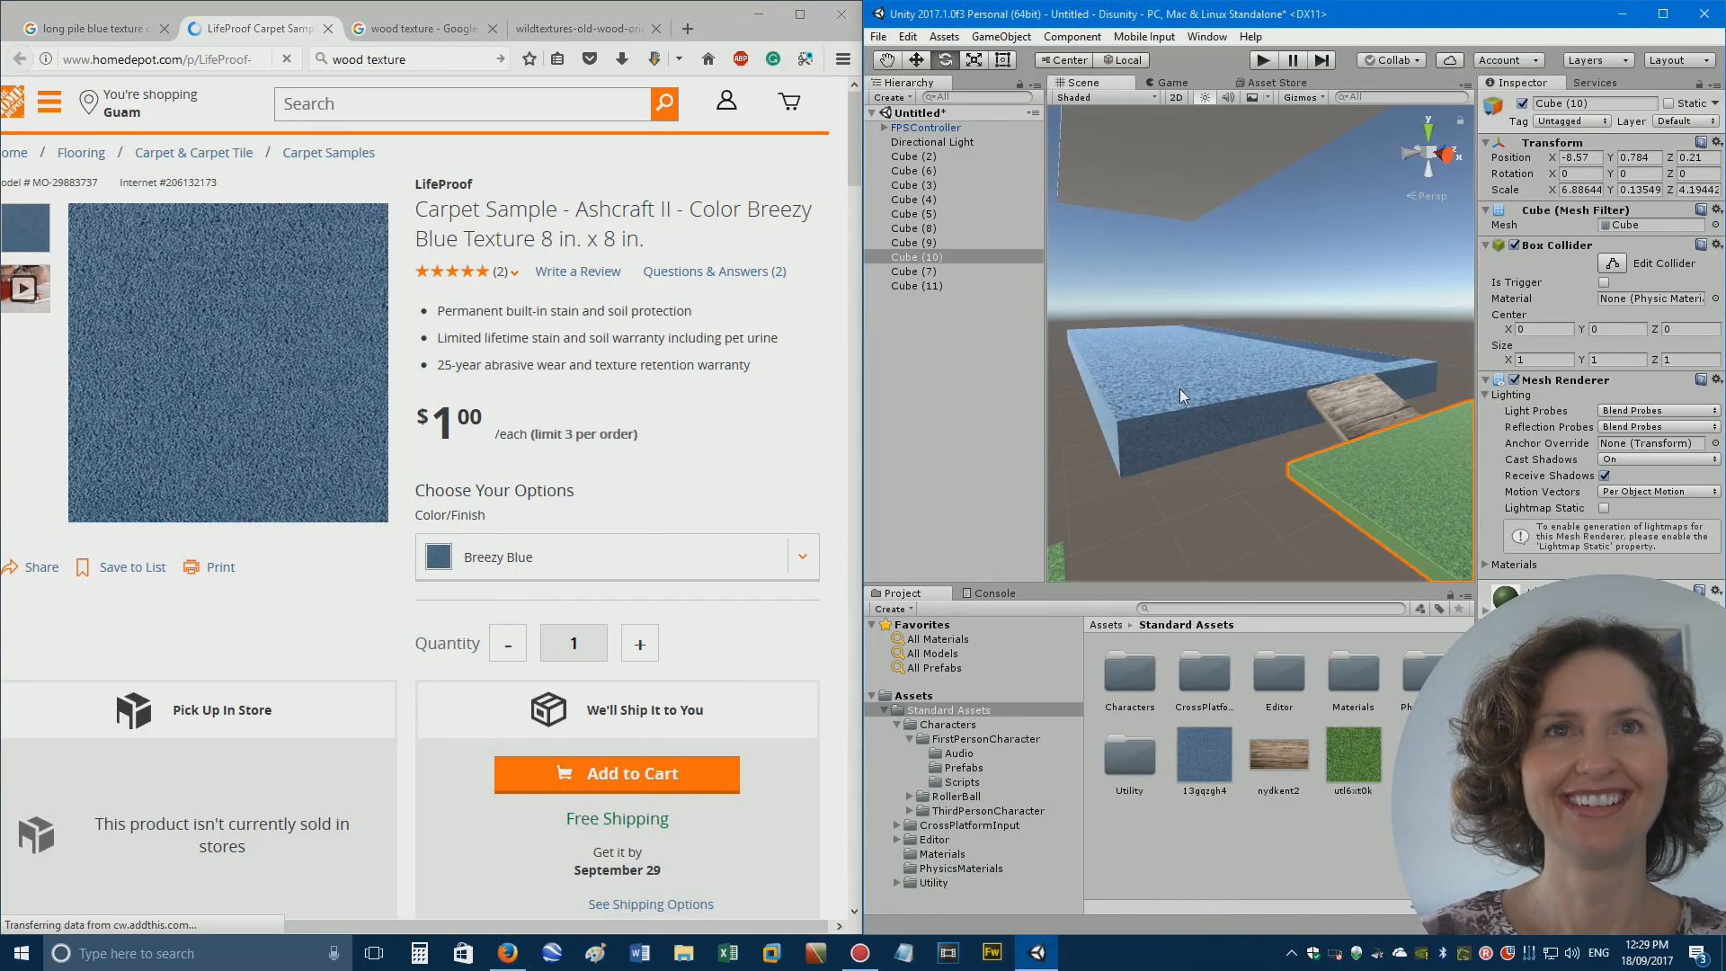
left_click(1222, 356)
right_click_drag(1222, 356, 1173, 305)
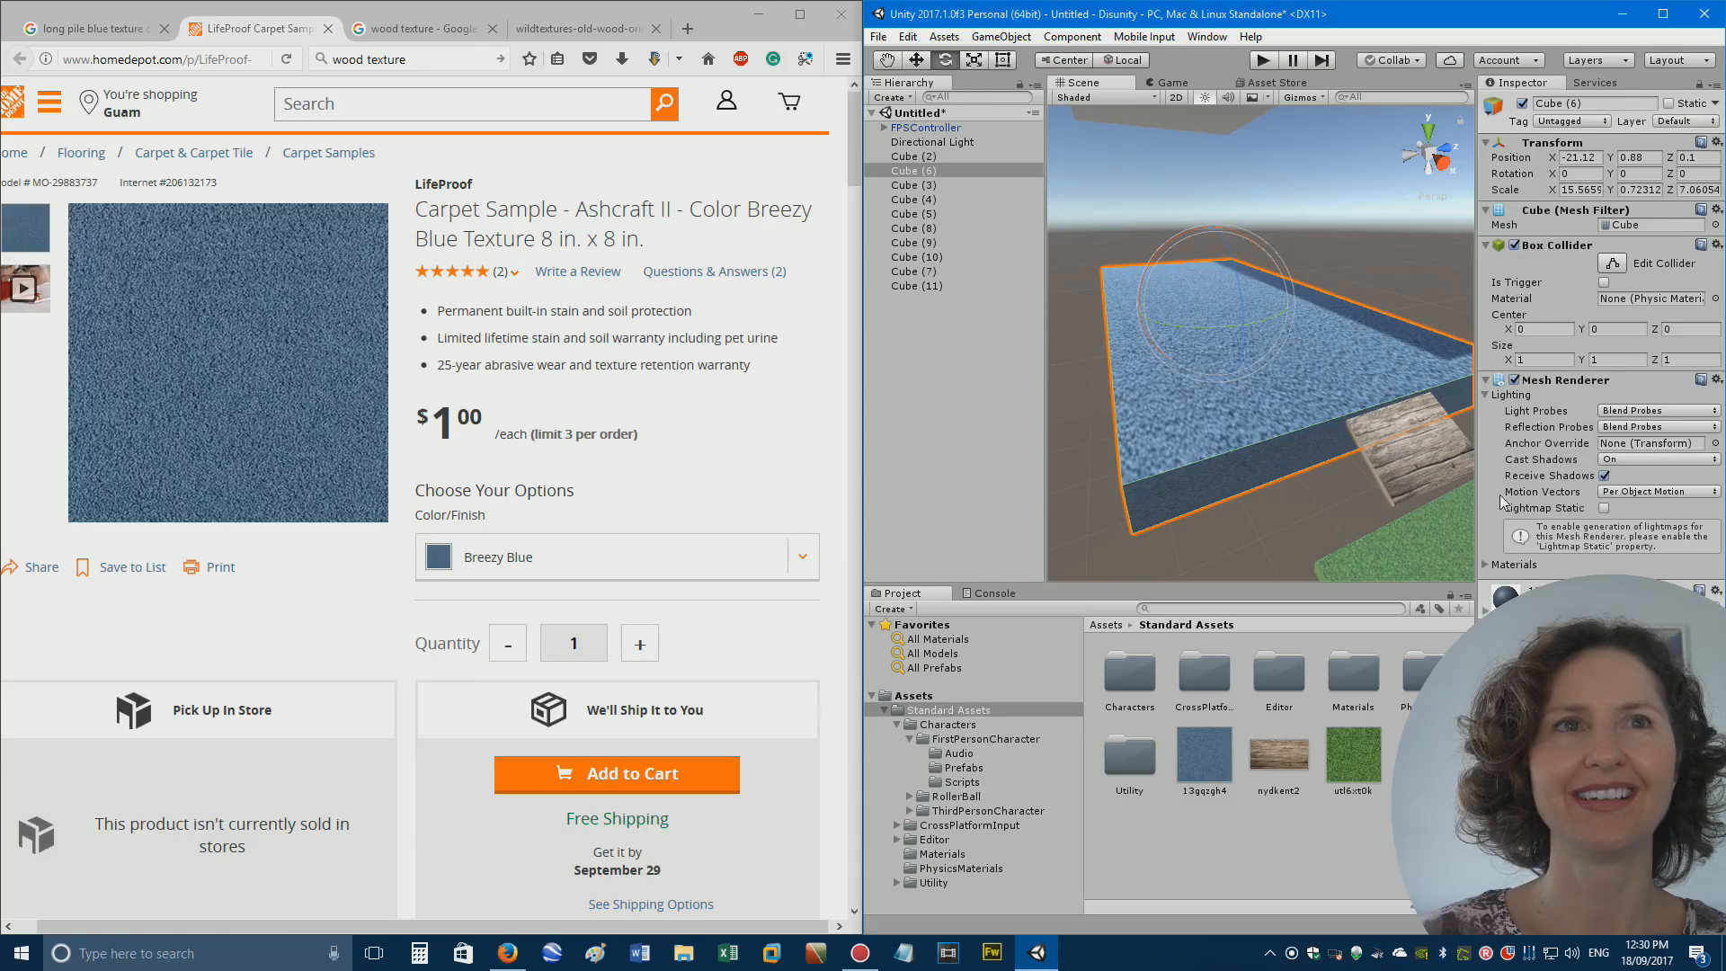
Set the blue carpet material's main map tiling to 8 in X and 8 in Y.
double_click(1279, 676)
left_click(1126, 670)
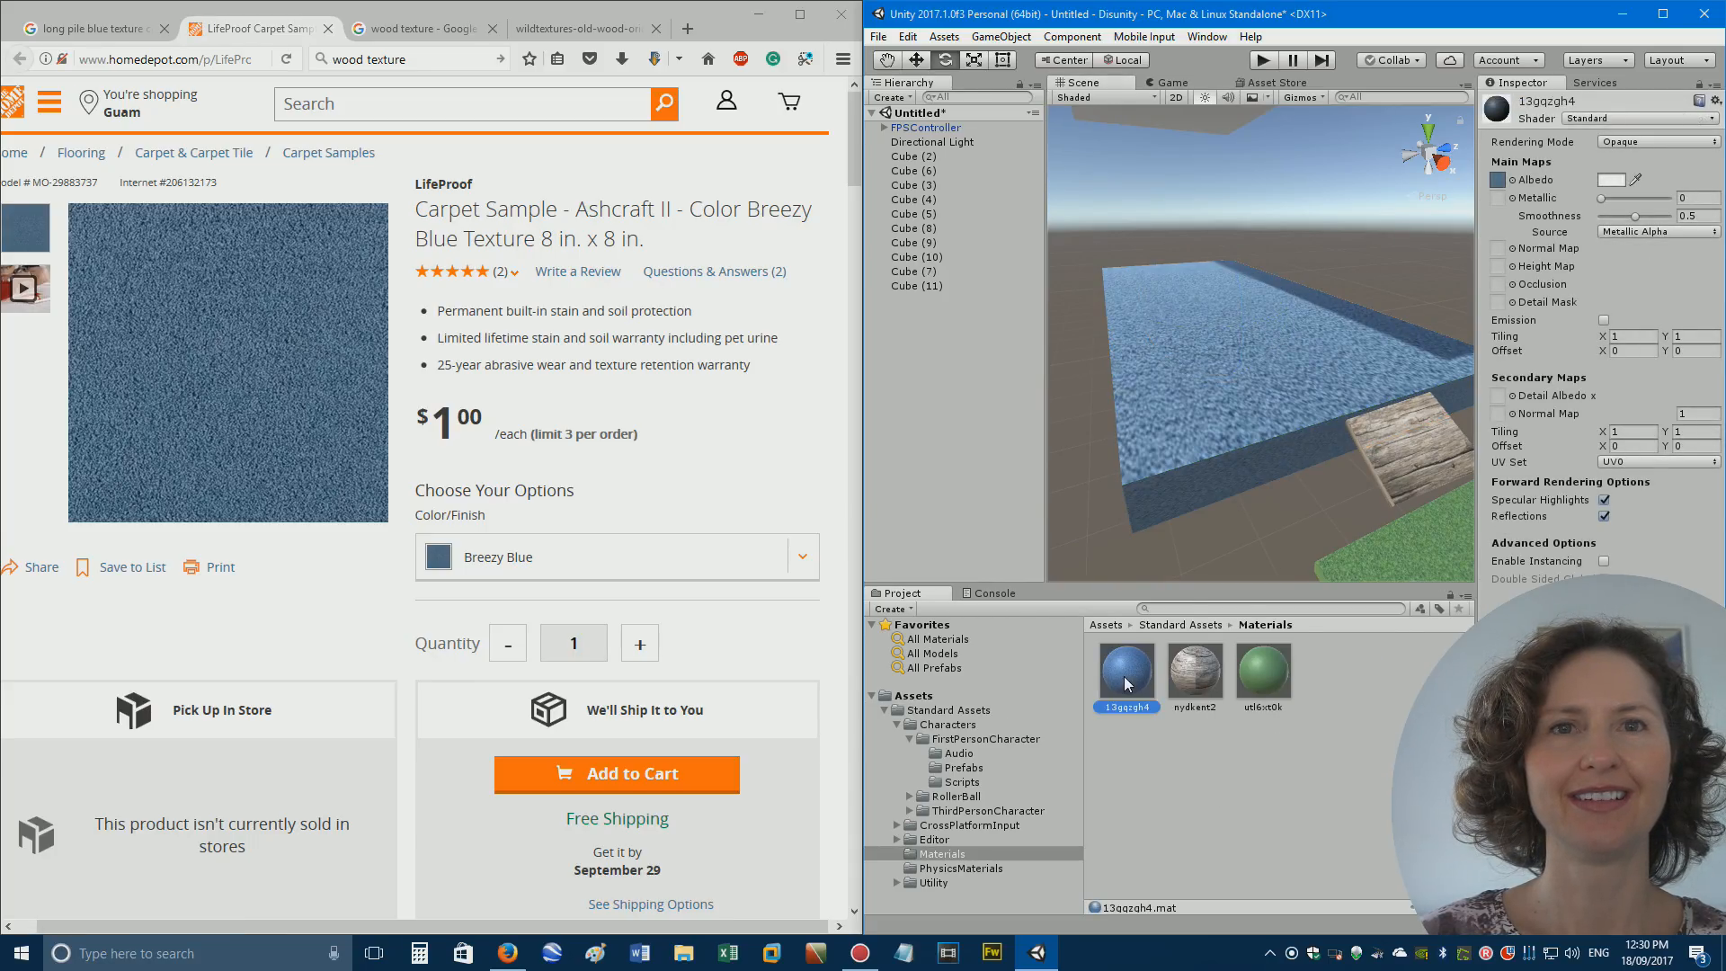
left_click(1634, 335)
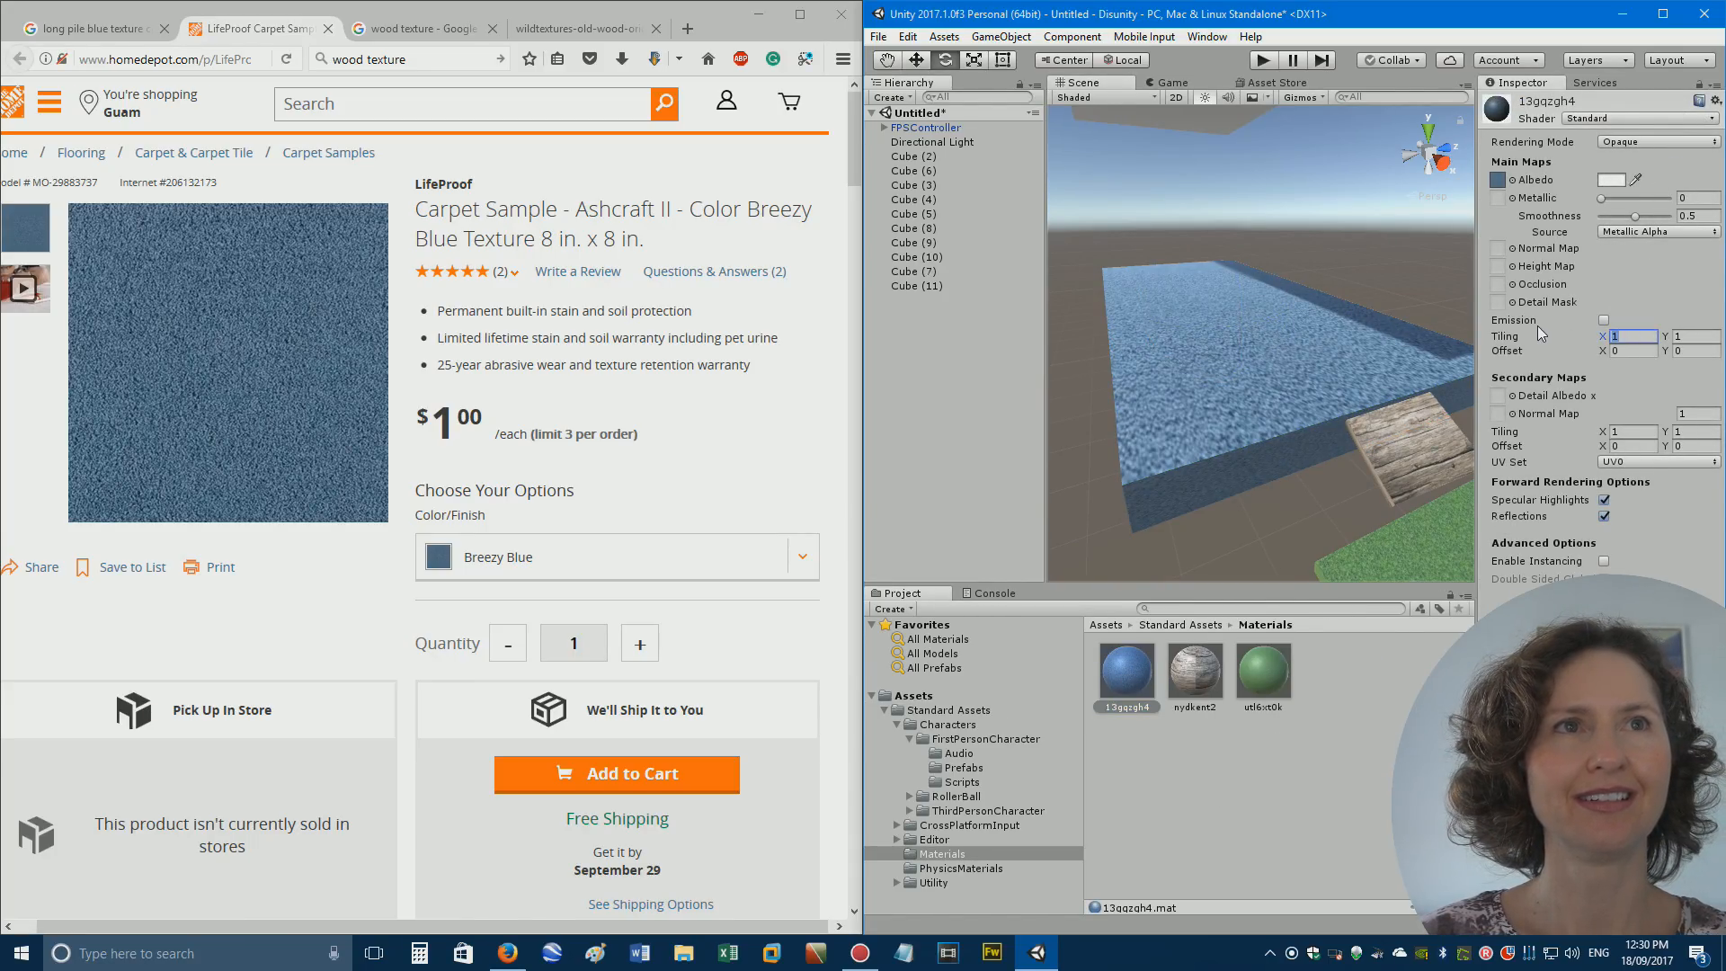
type("8")
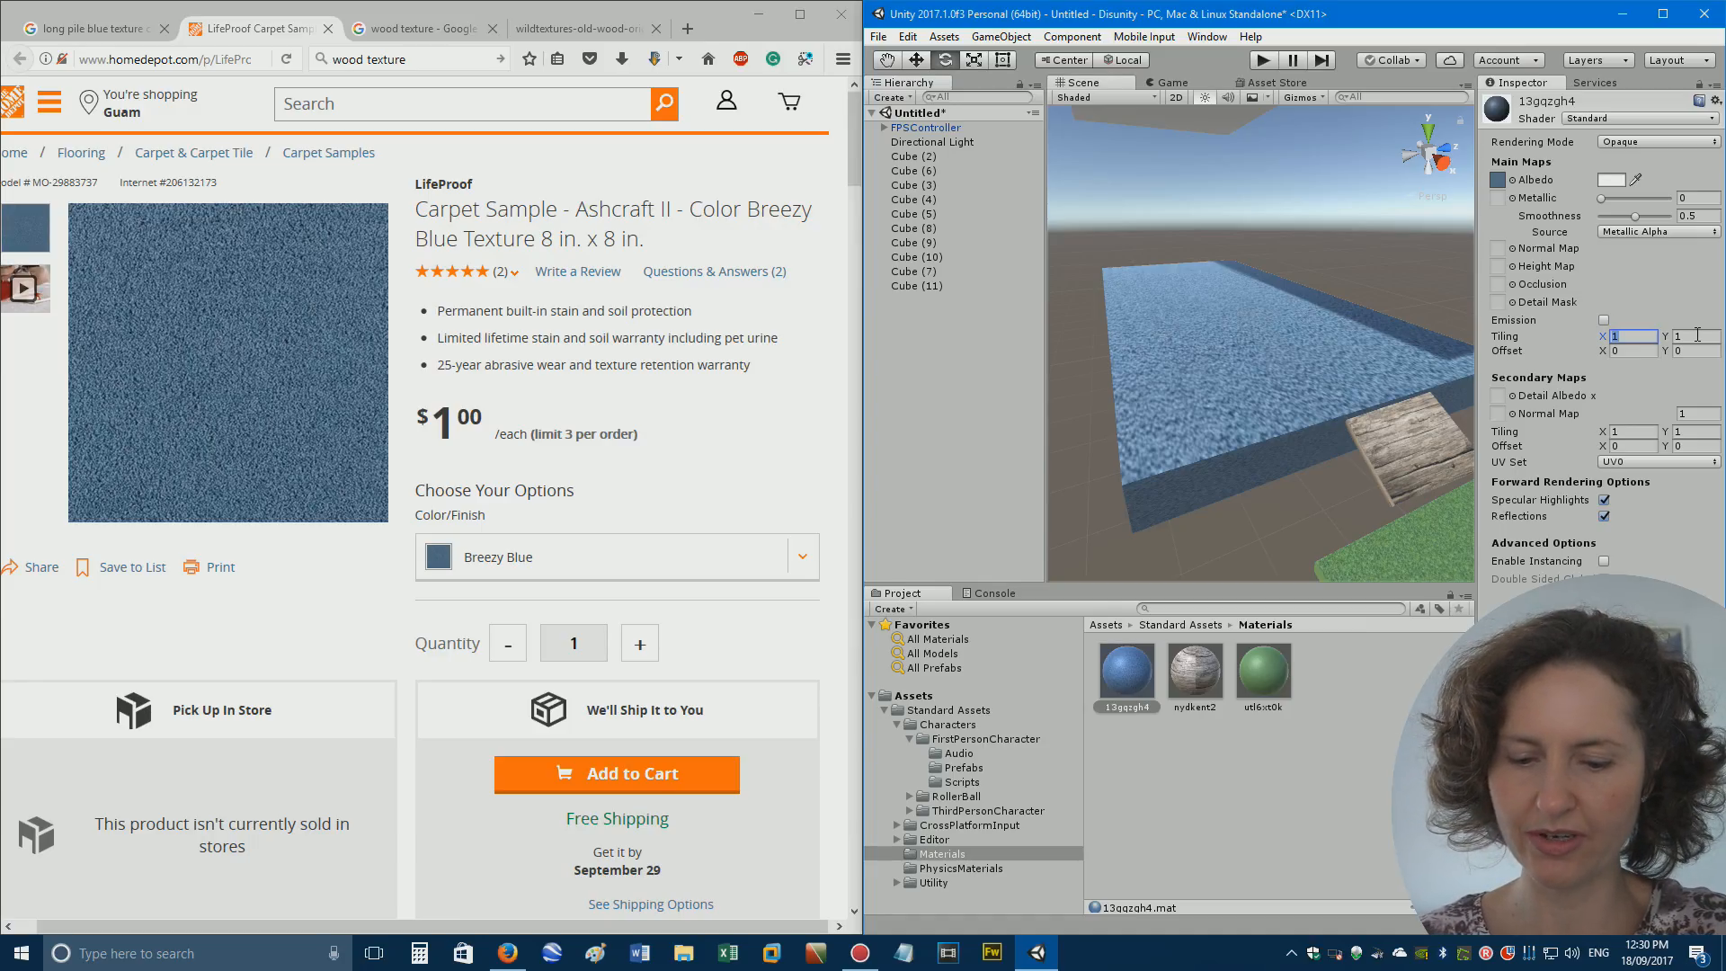
left_click(1697, 335)
type("8")
left_click(1367, 212)
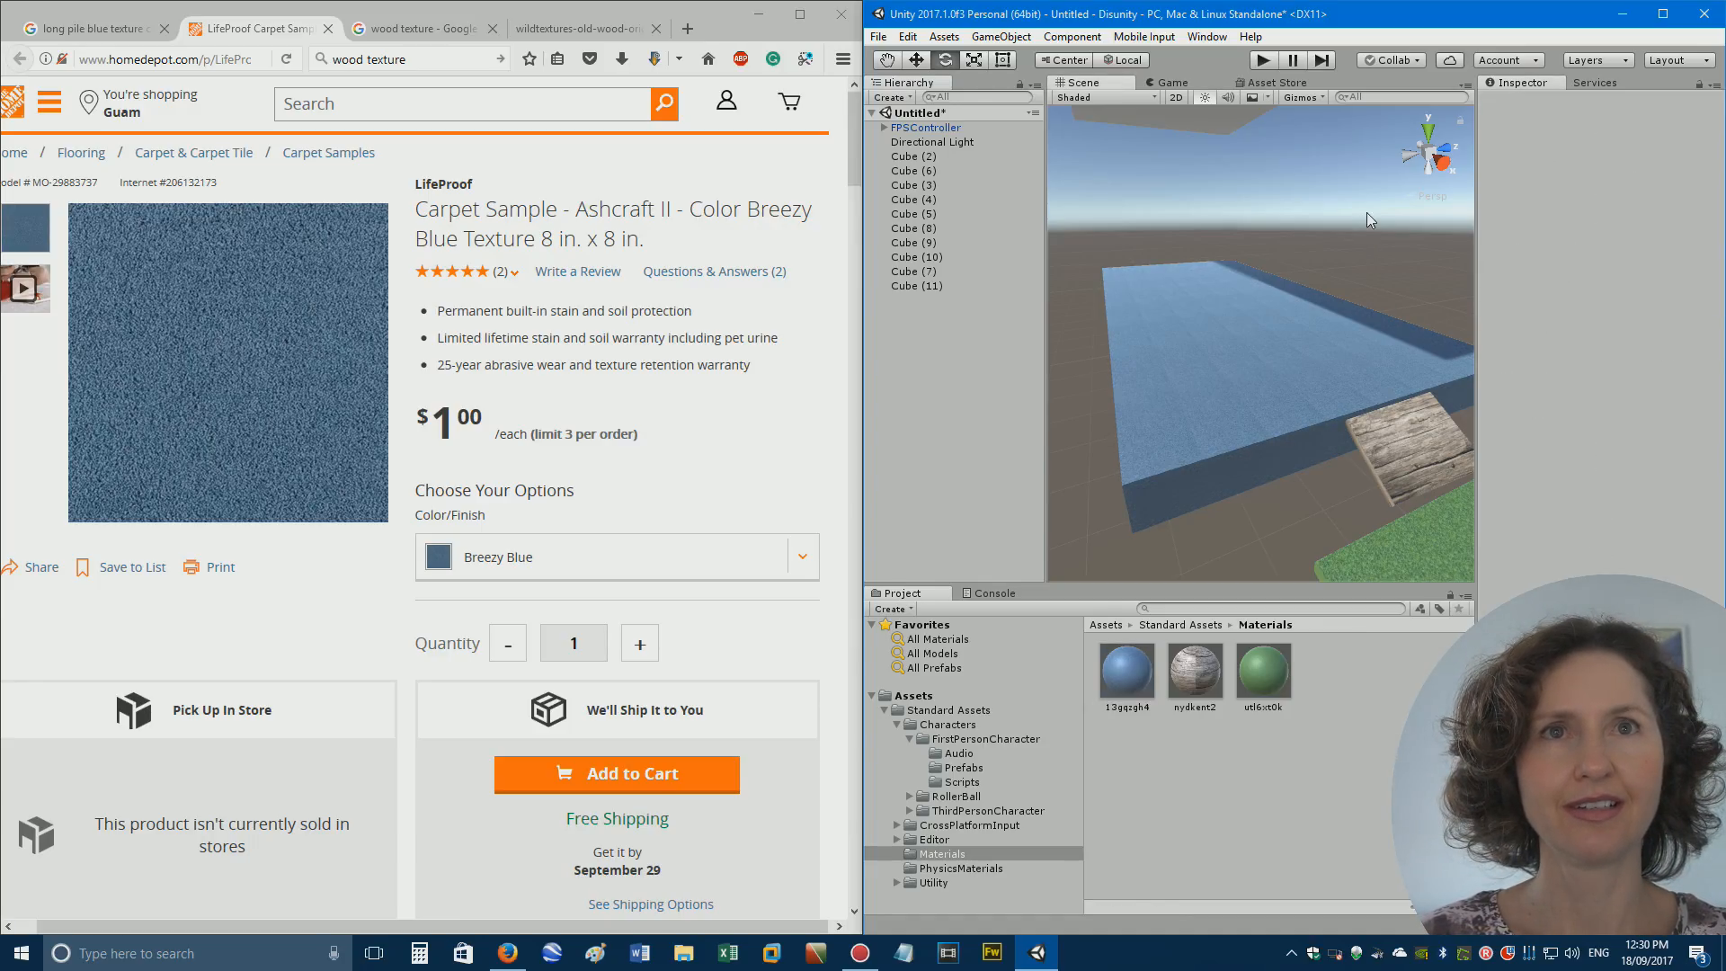
Inspect the carpet pattern on the raised platform and set the carpet material's Y tiling to 3.
right_click_drag(1366, 212, 1277, 187)
scroll(1300, 269, "up", 5)
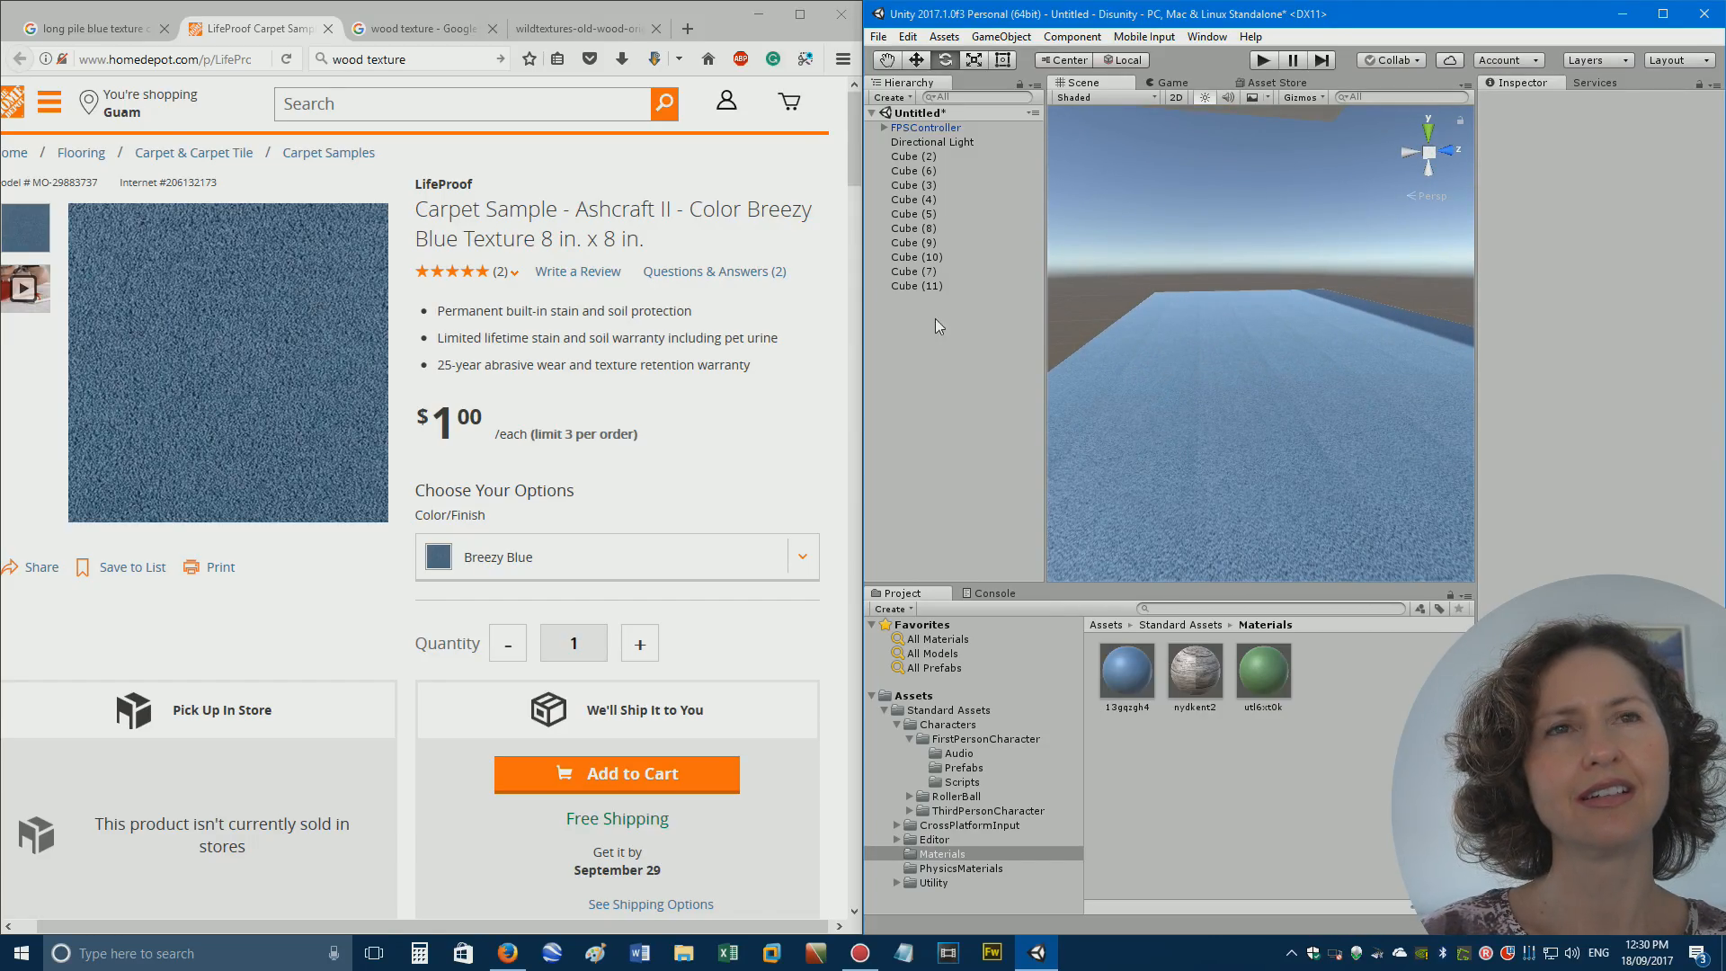
mouse_move(1294, 450)
right_mouse_down()
mouse_move(1308, 510)
mouse_move(1294, 543)
mouse_move(1303, 462)
mouse_move(1282, 447)
right_mouse_up()
key("s")
left_click(1410, 443)
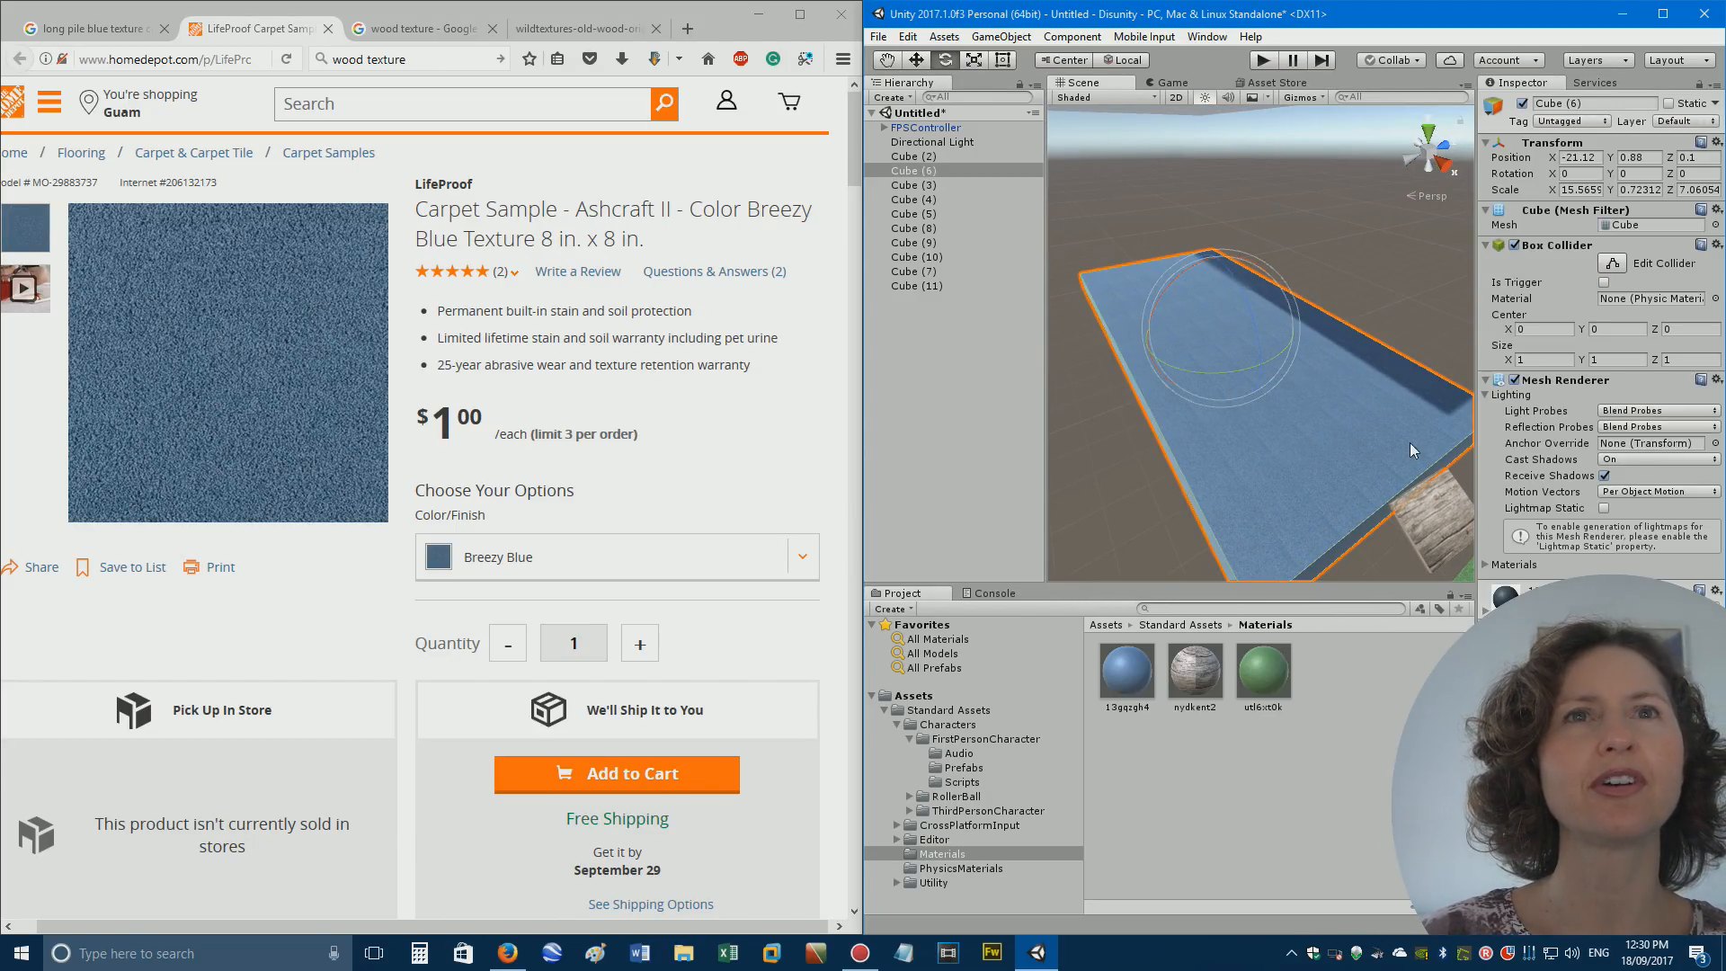
left_click(1131, 679)
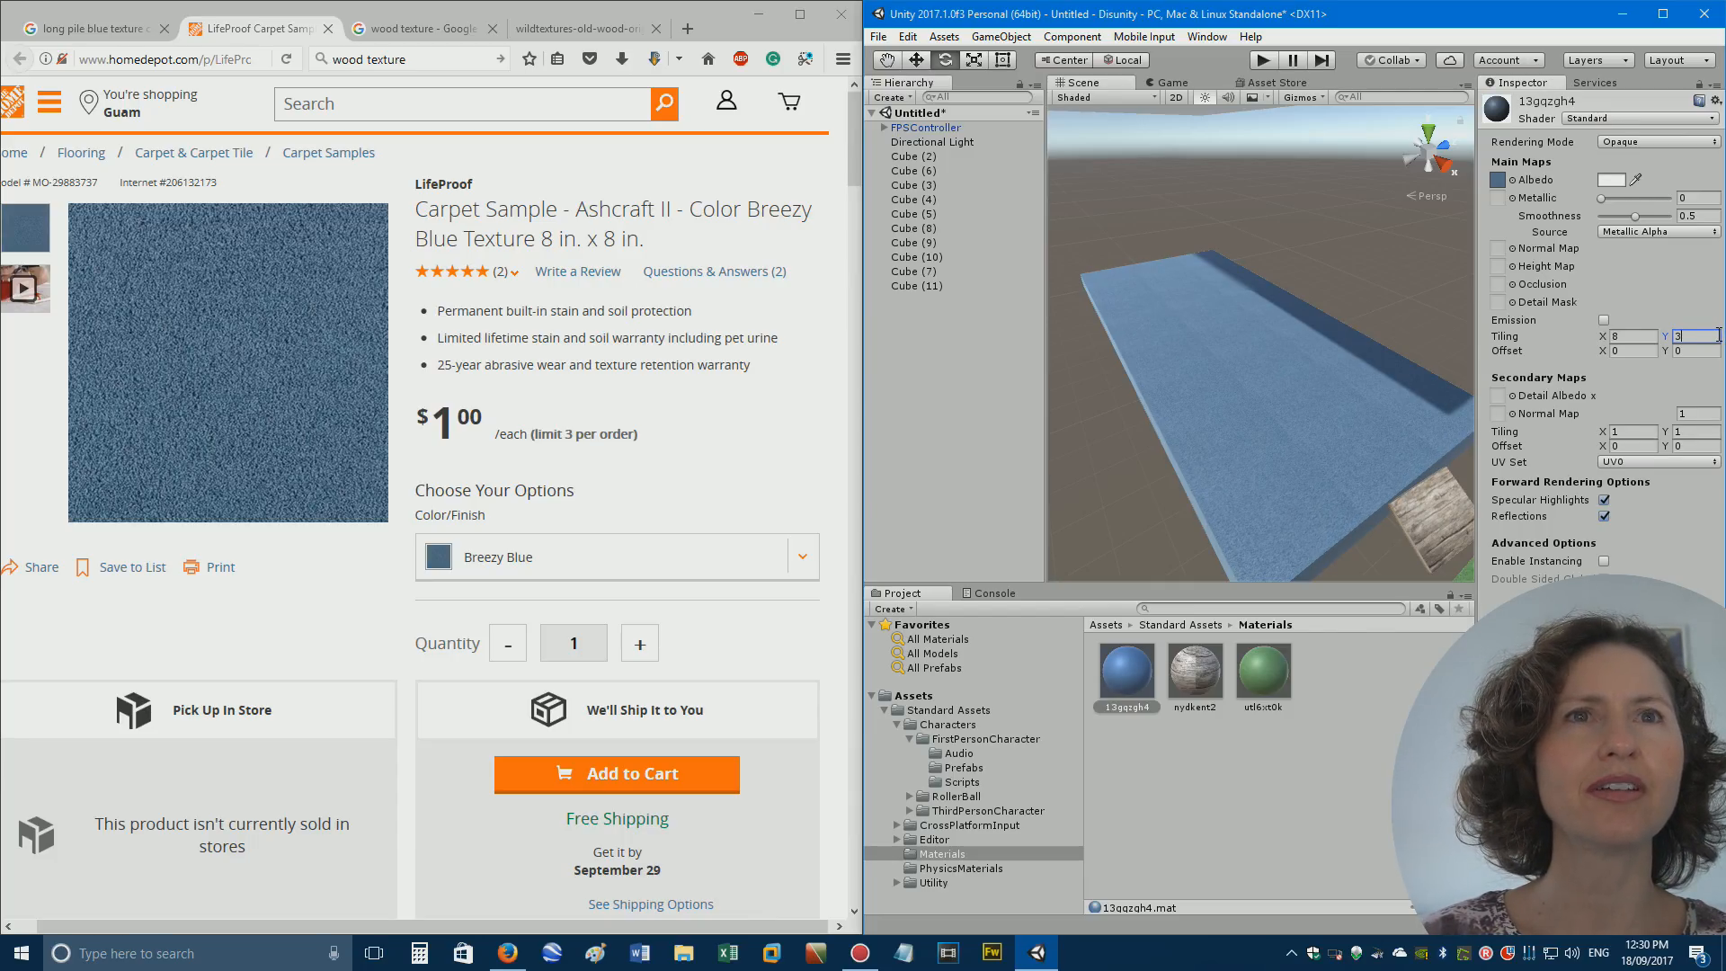
right_click_drag(1408, 232, 1054, 162)
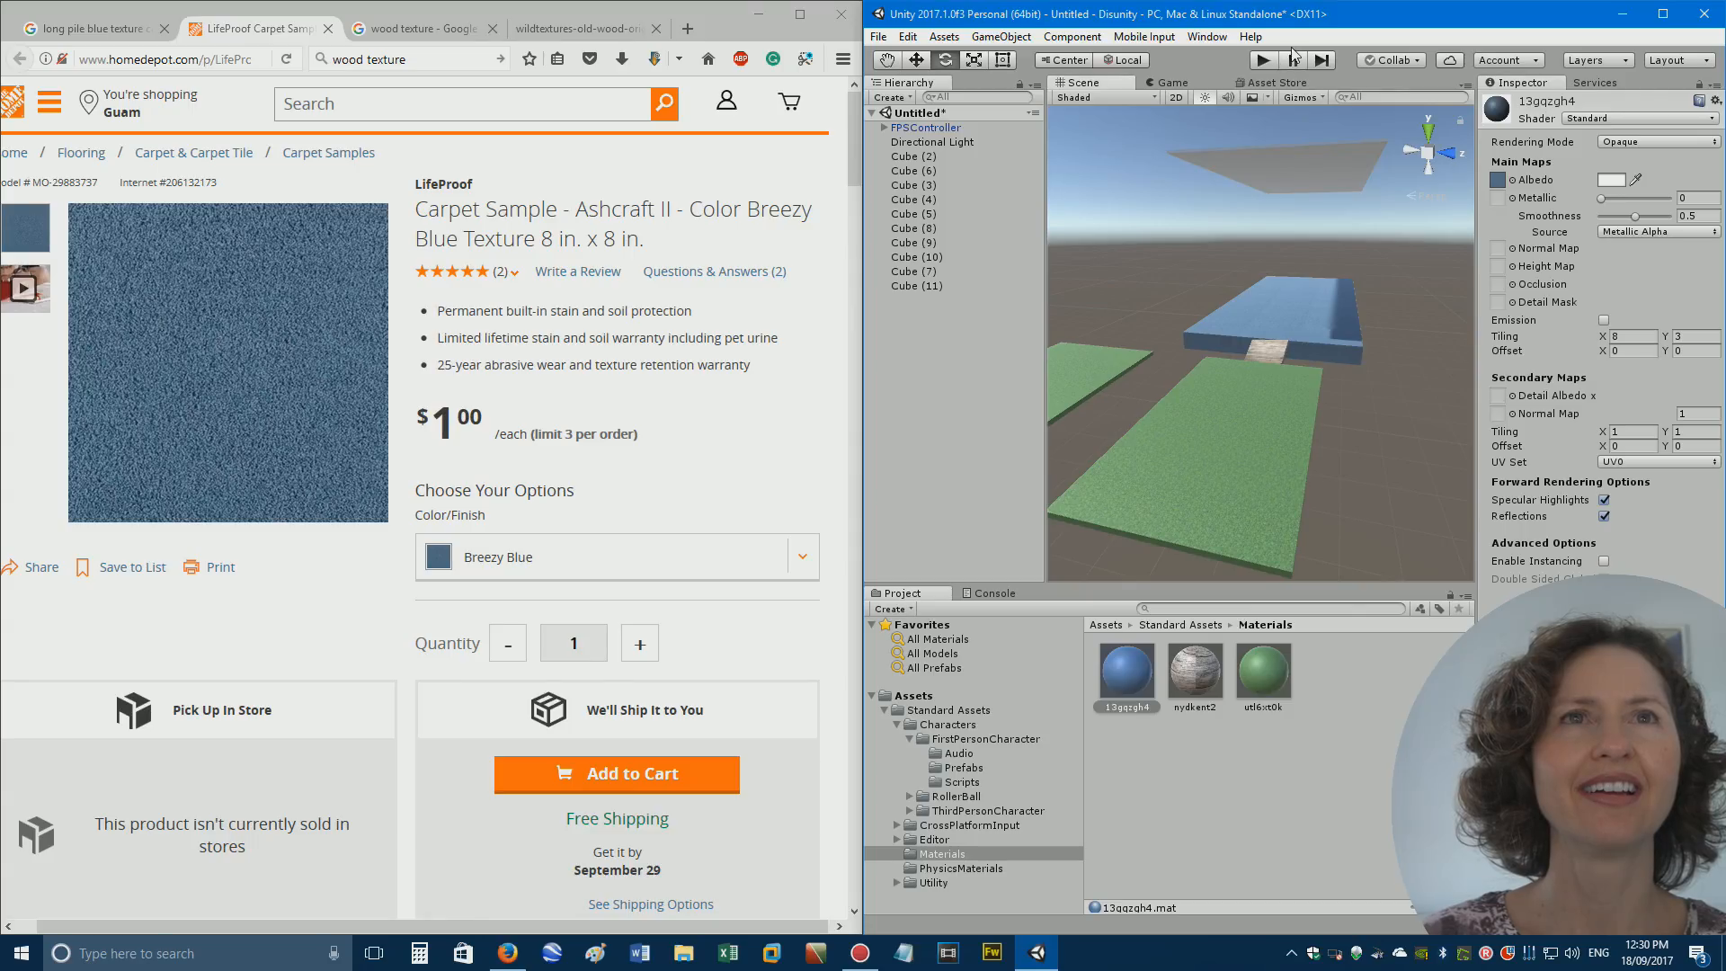
Maximize the Unity window and play-test the textured level in first person, moving across the grass platforms, and stop the game.
left_click(1664, 14)
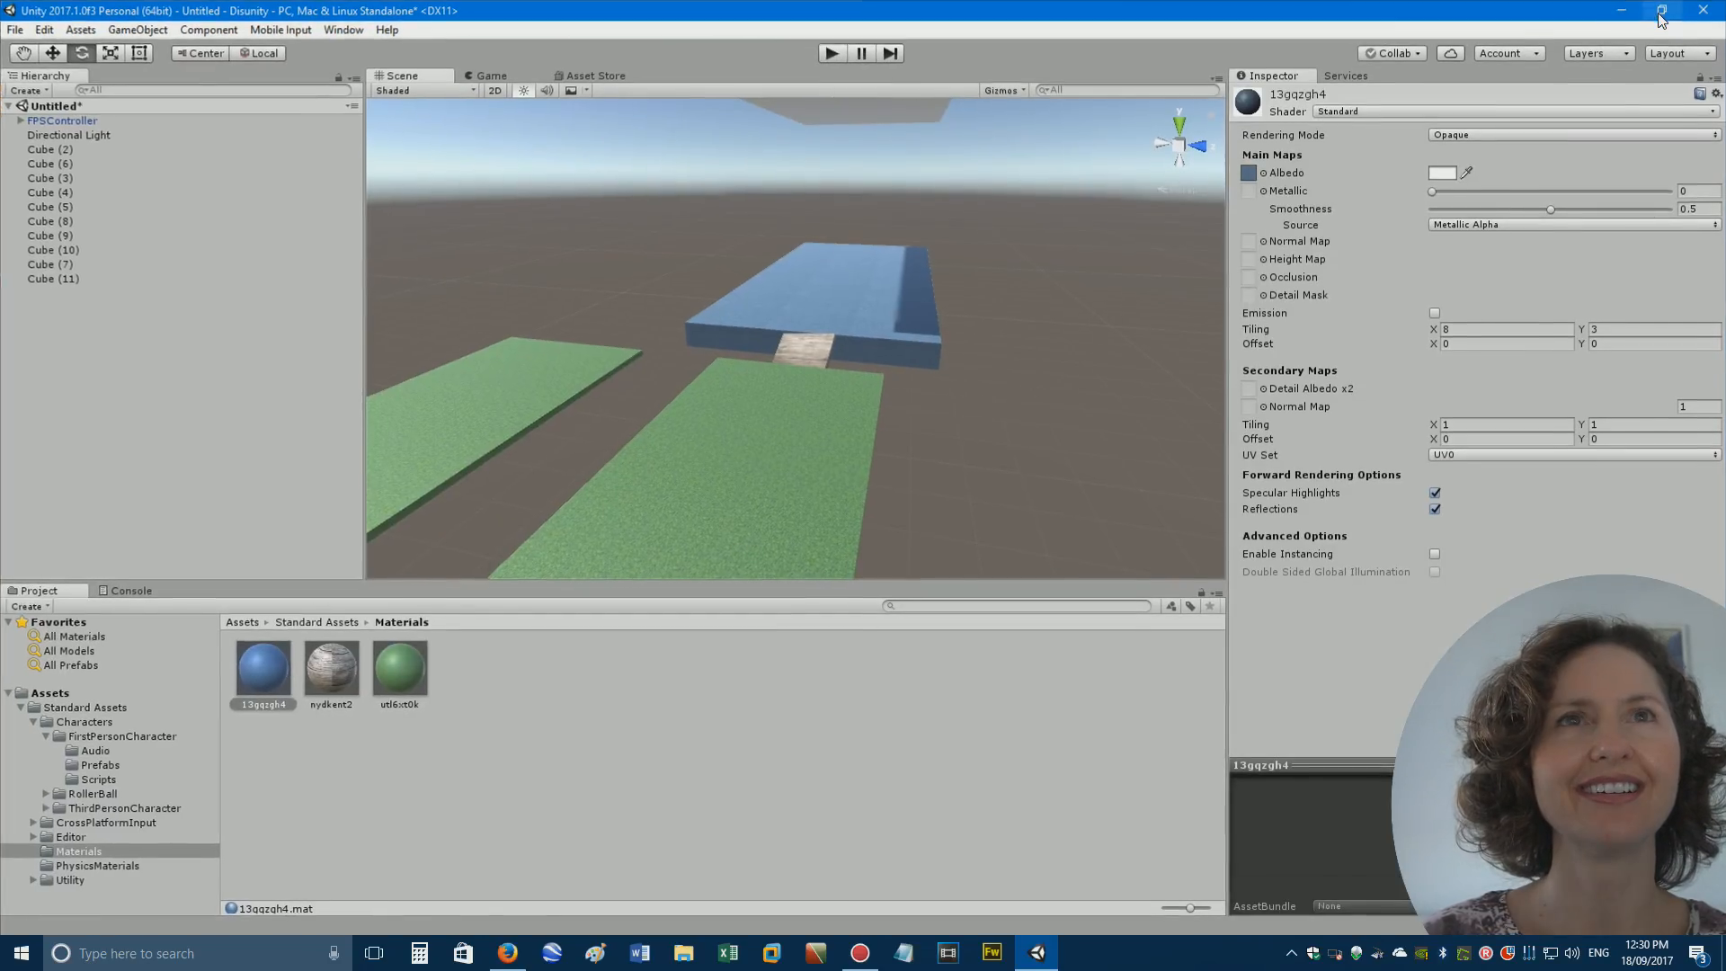
left_click(828, 54)
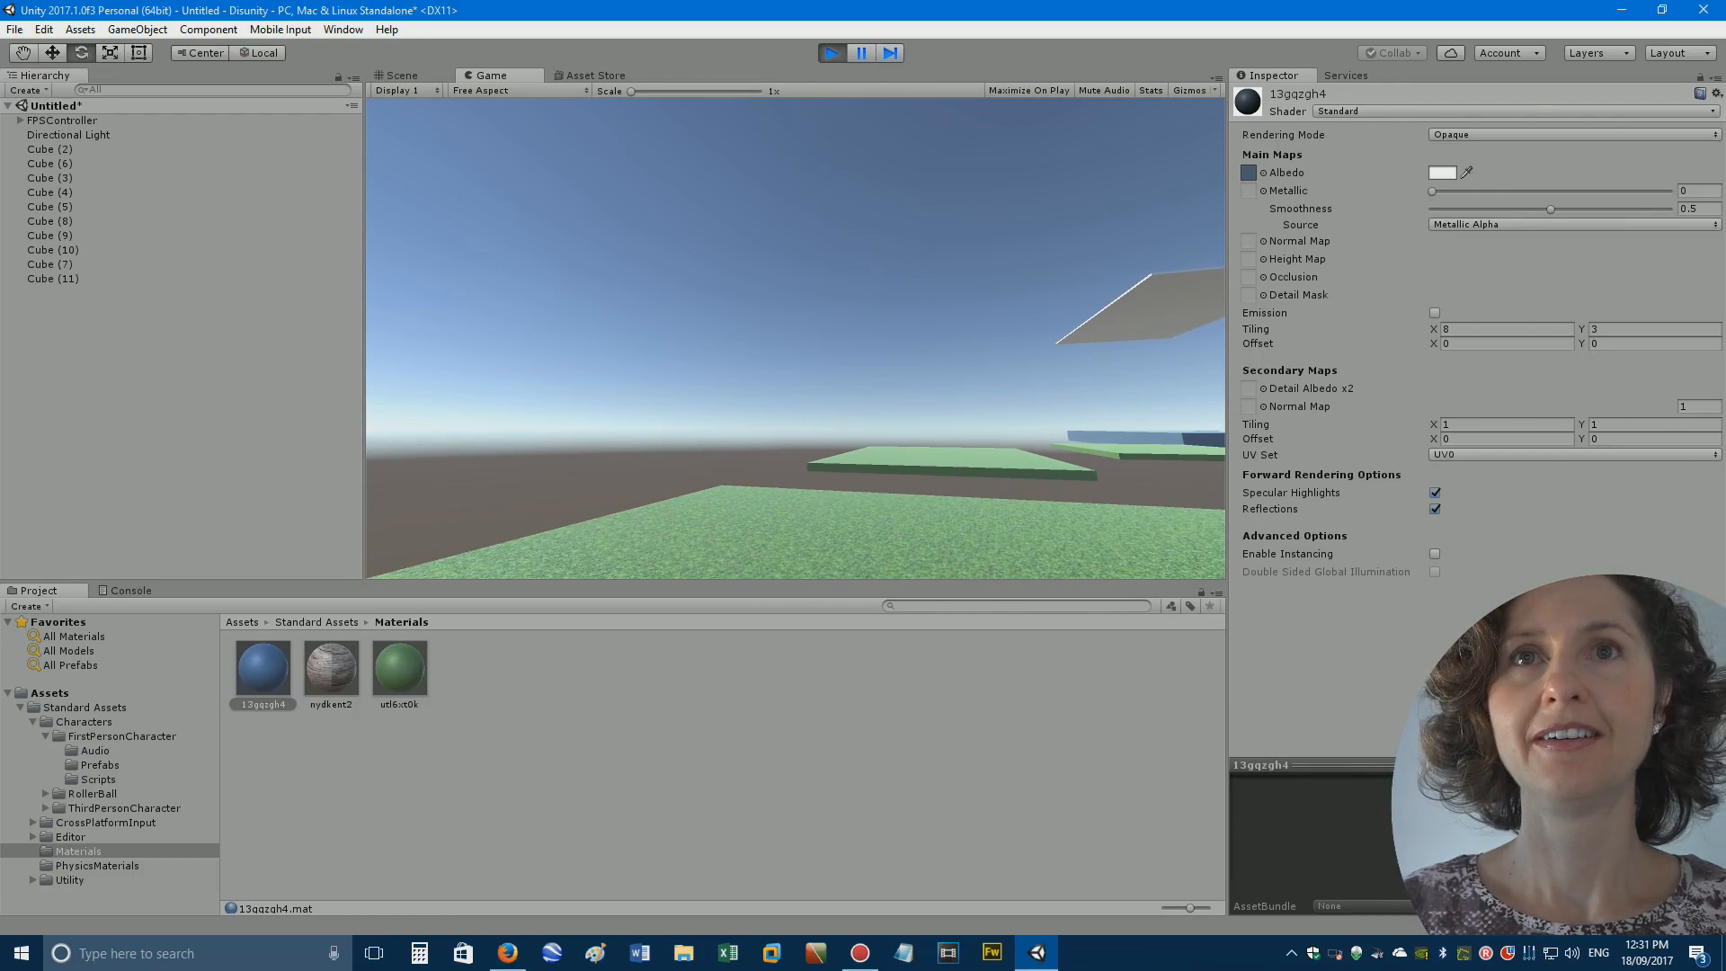
key("space")
key("w")
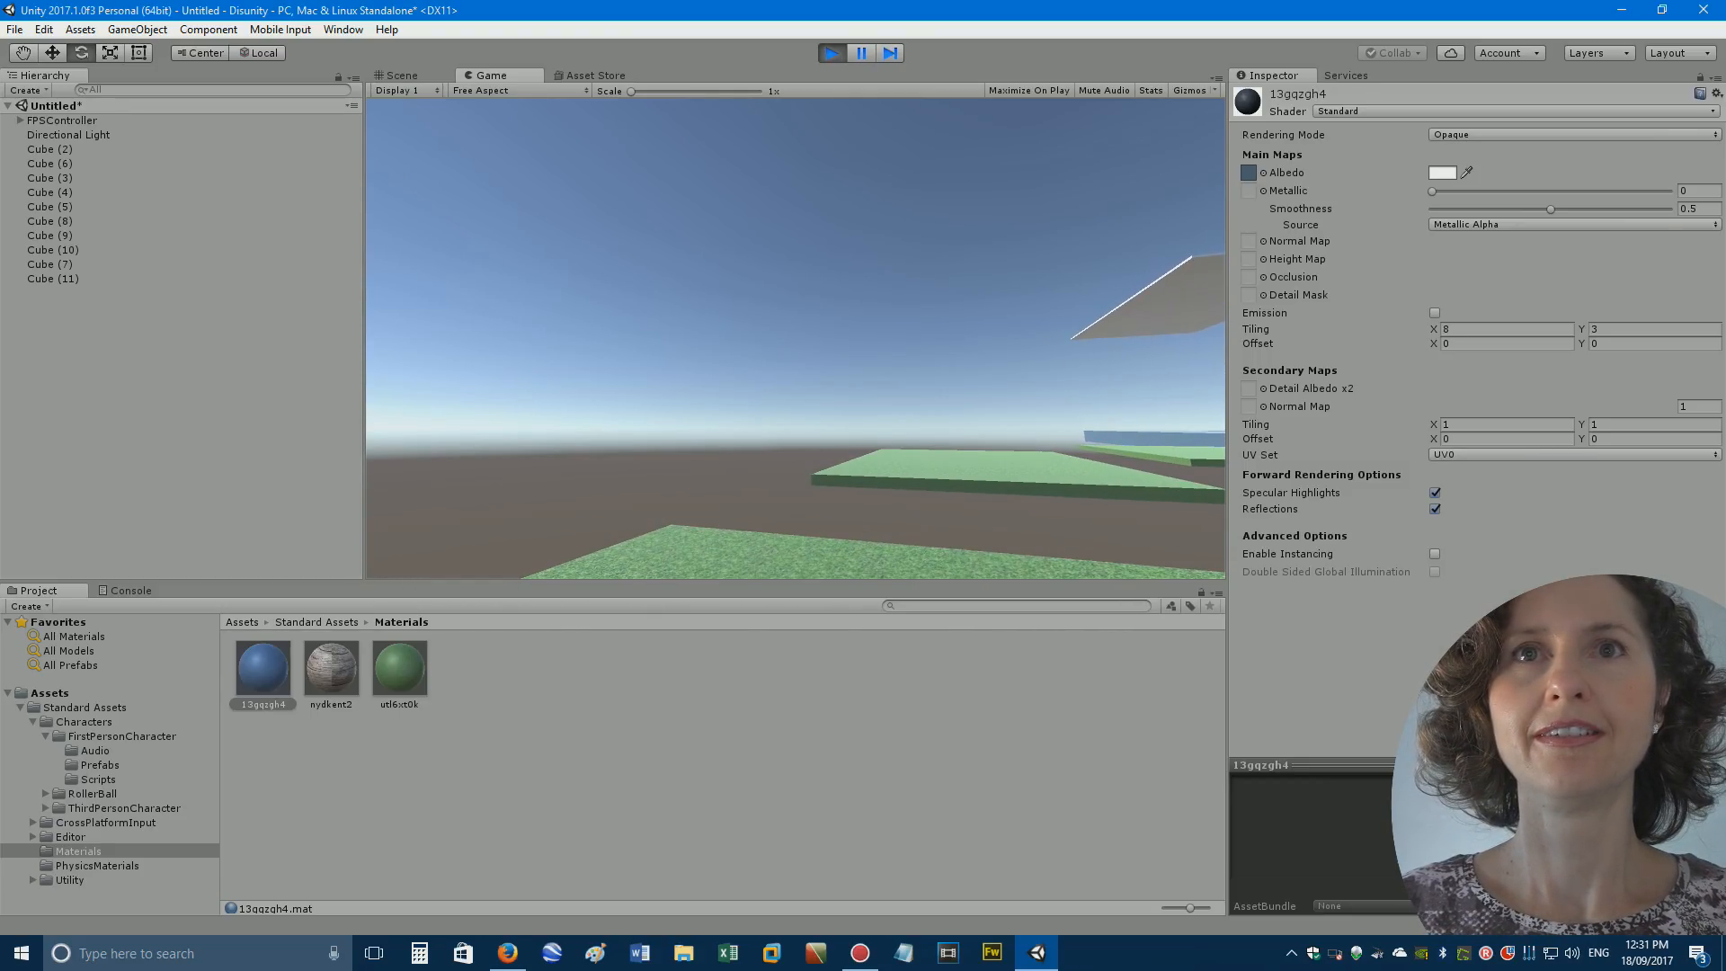
key("w")
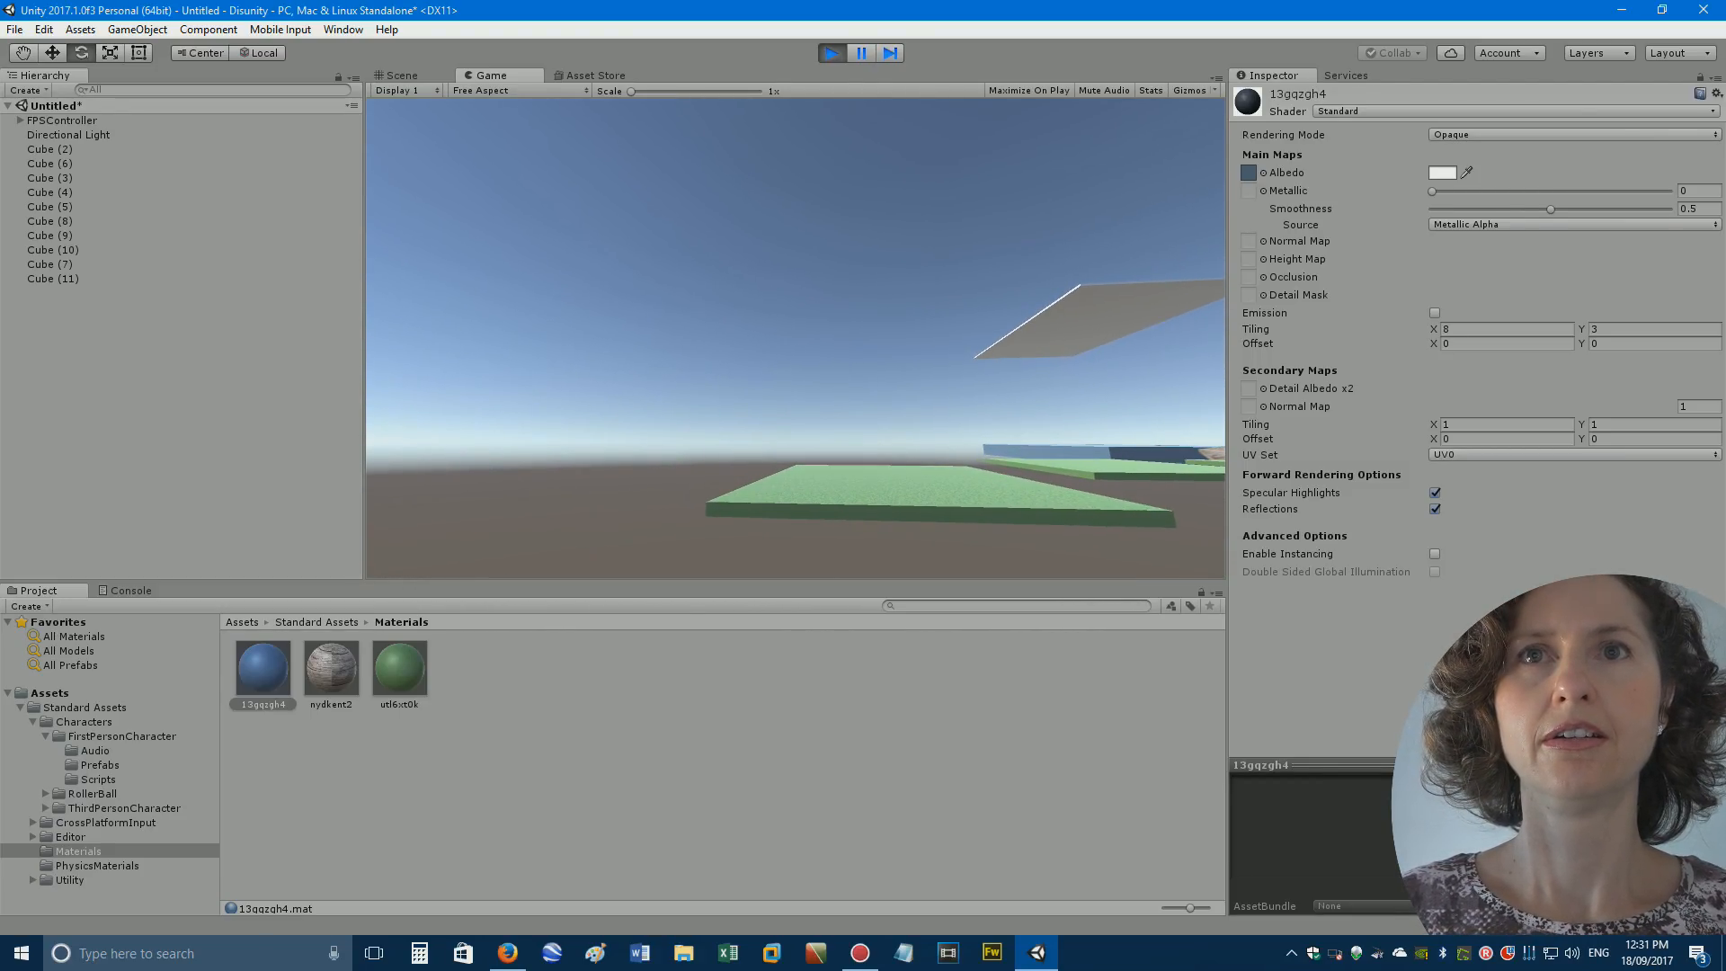
key("w")
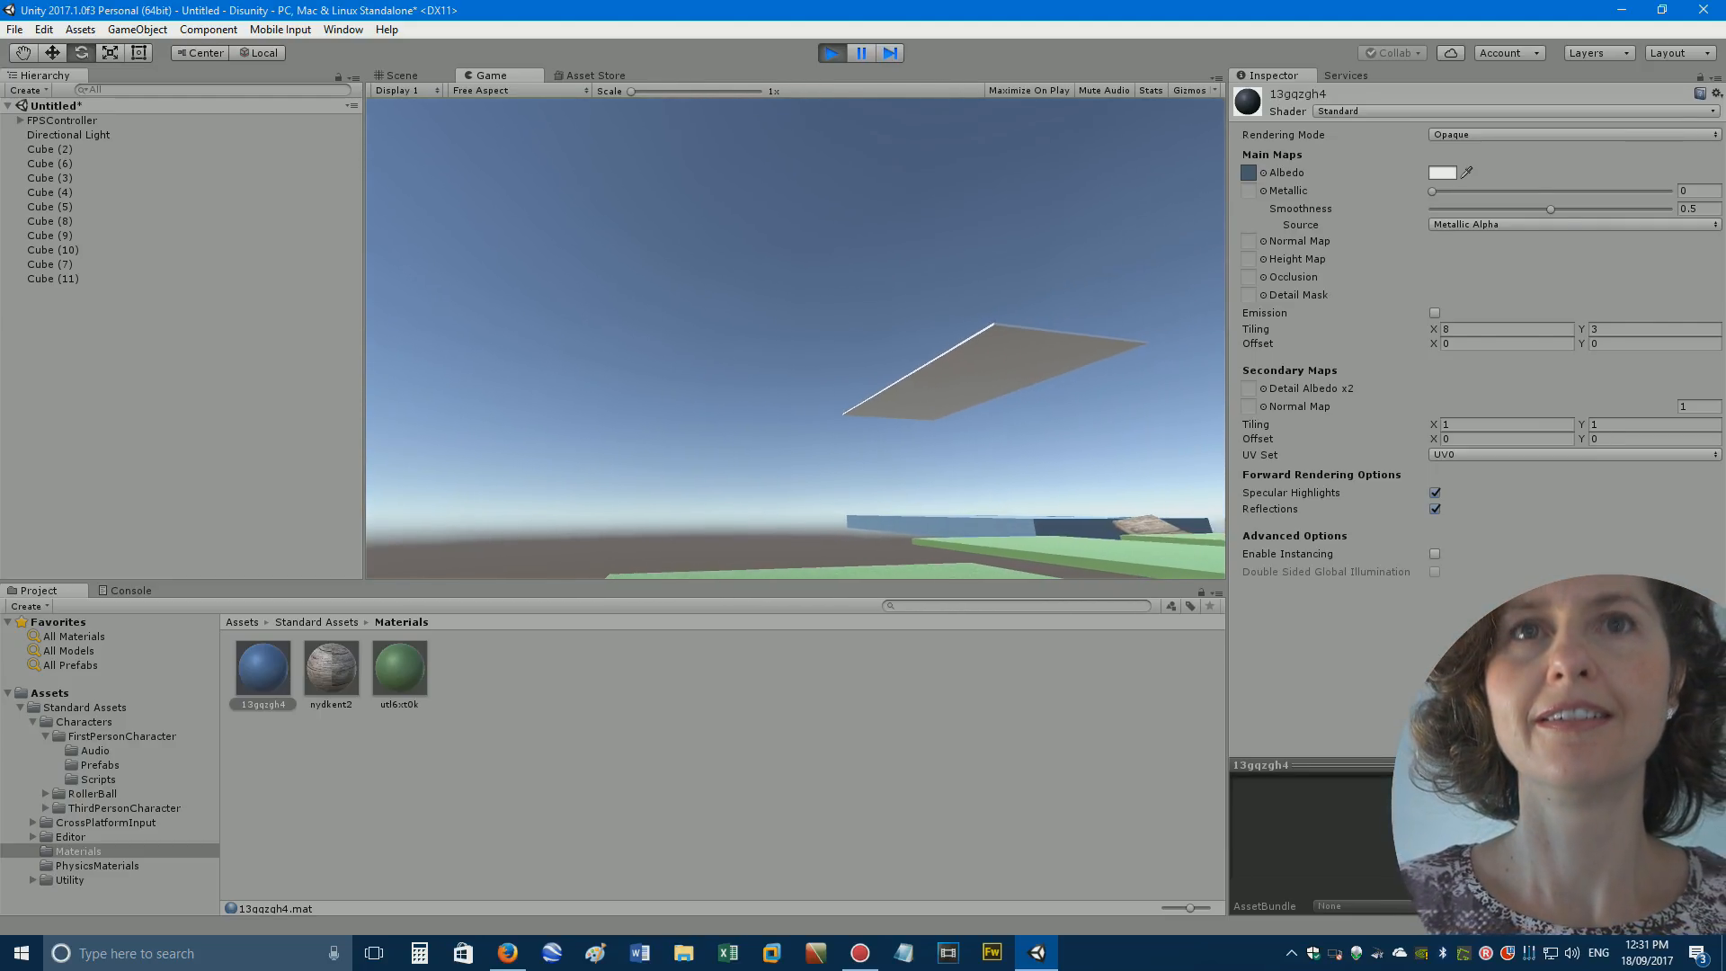
key("w")
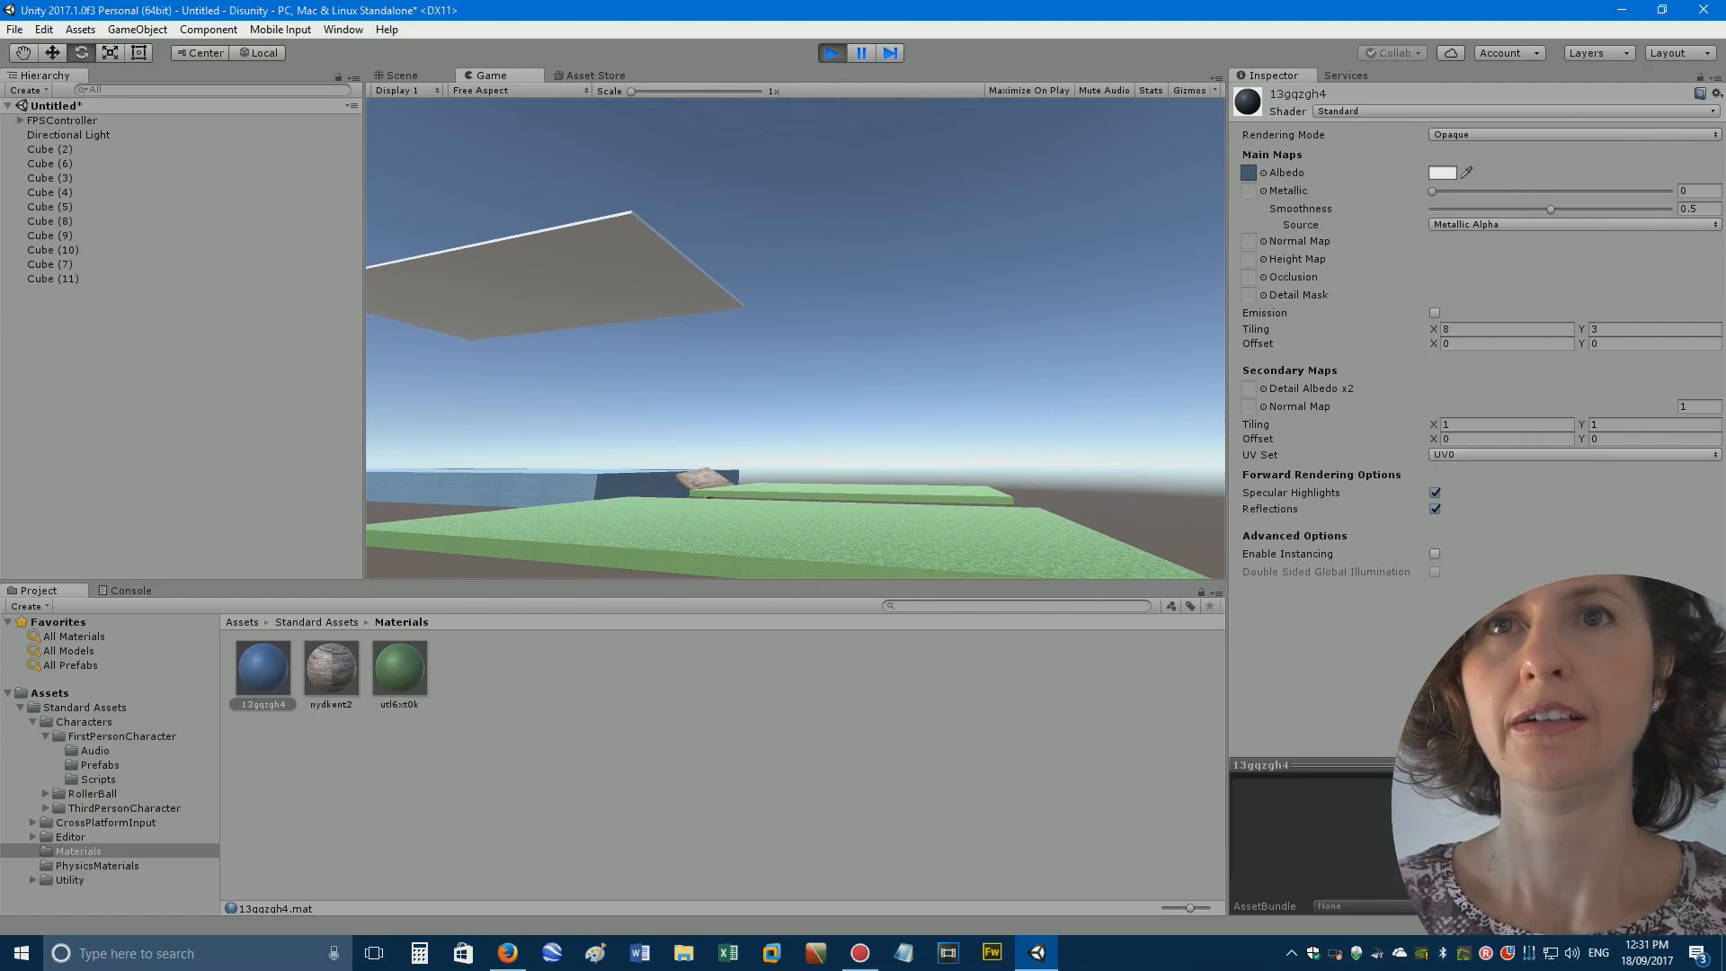
key("w")
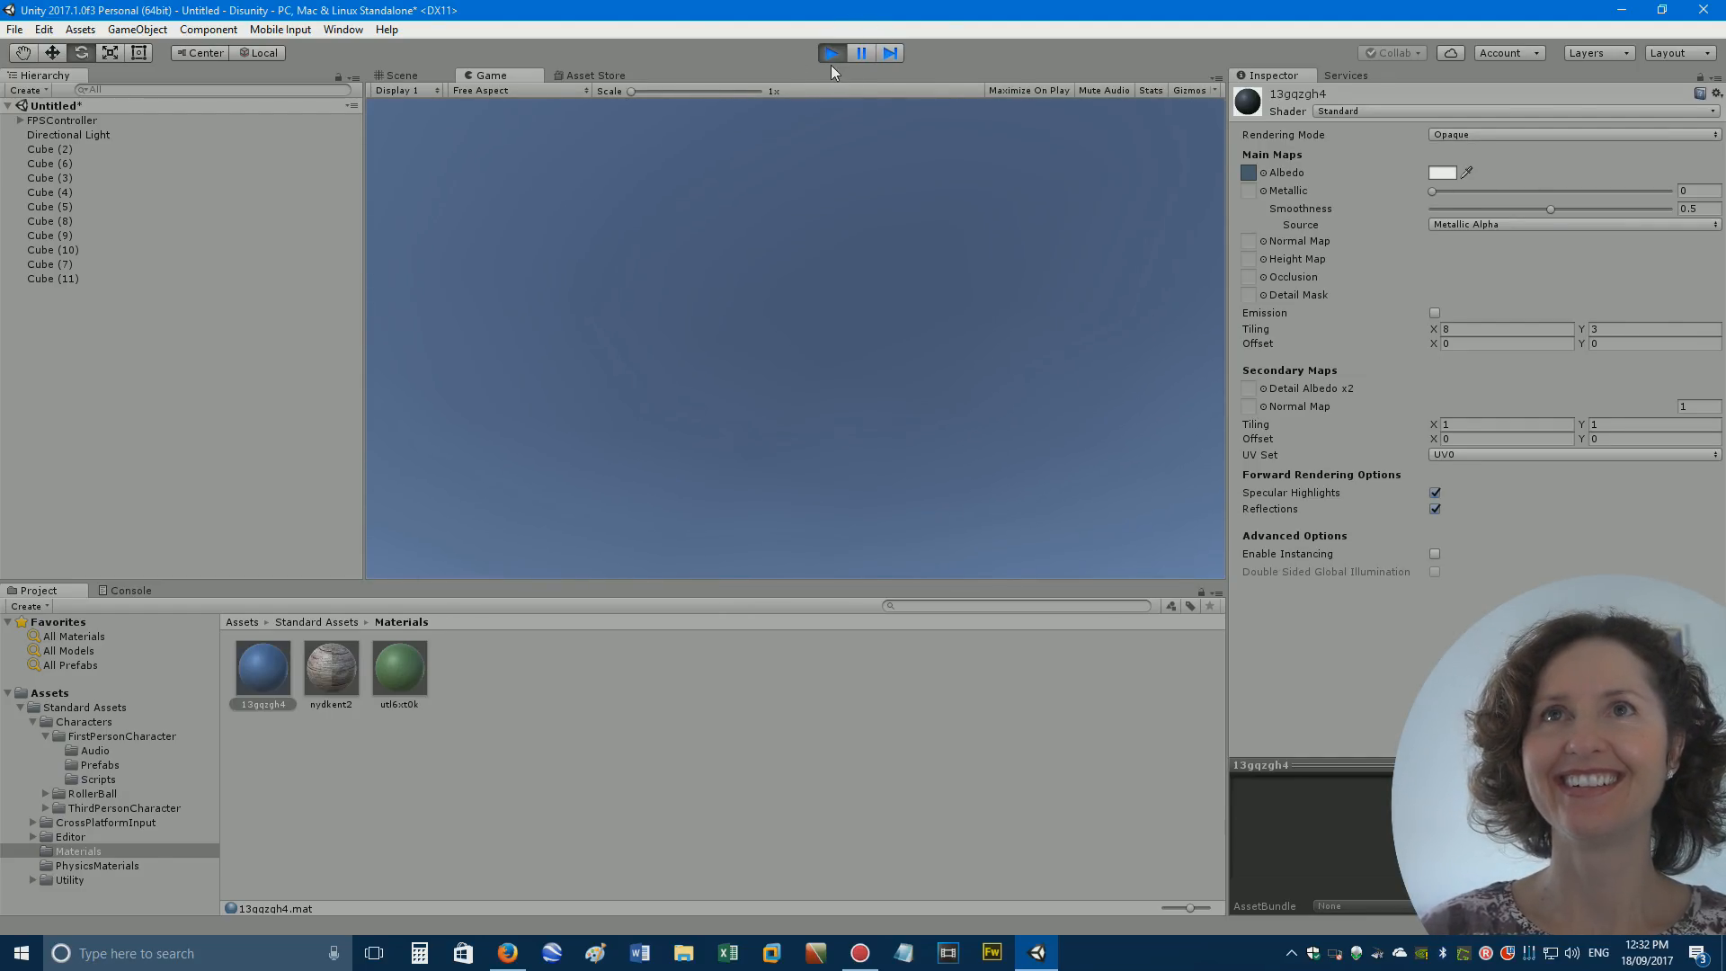
left_click(825, 57)
Duplicate the raised blue carpet platform and shape the copy into a side wall about 0.21 thick and 6.39 high at Z -3.31.
left_click_drag(836, 124, 833, 210, "alt")
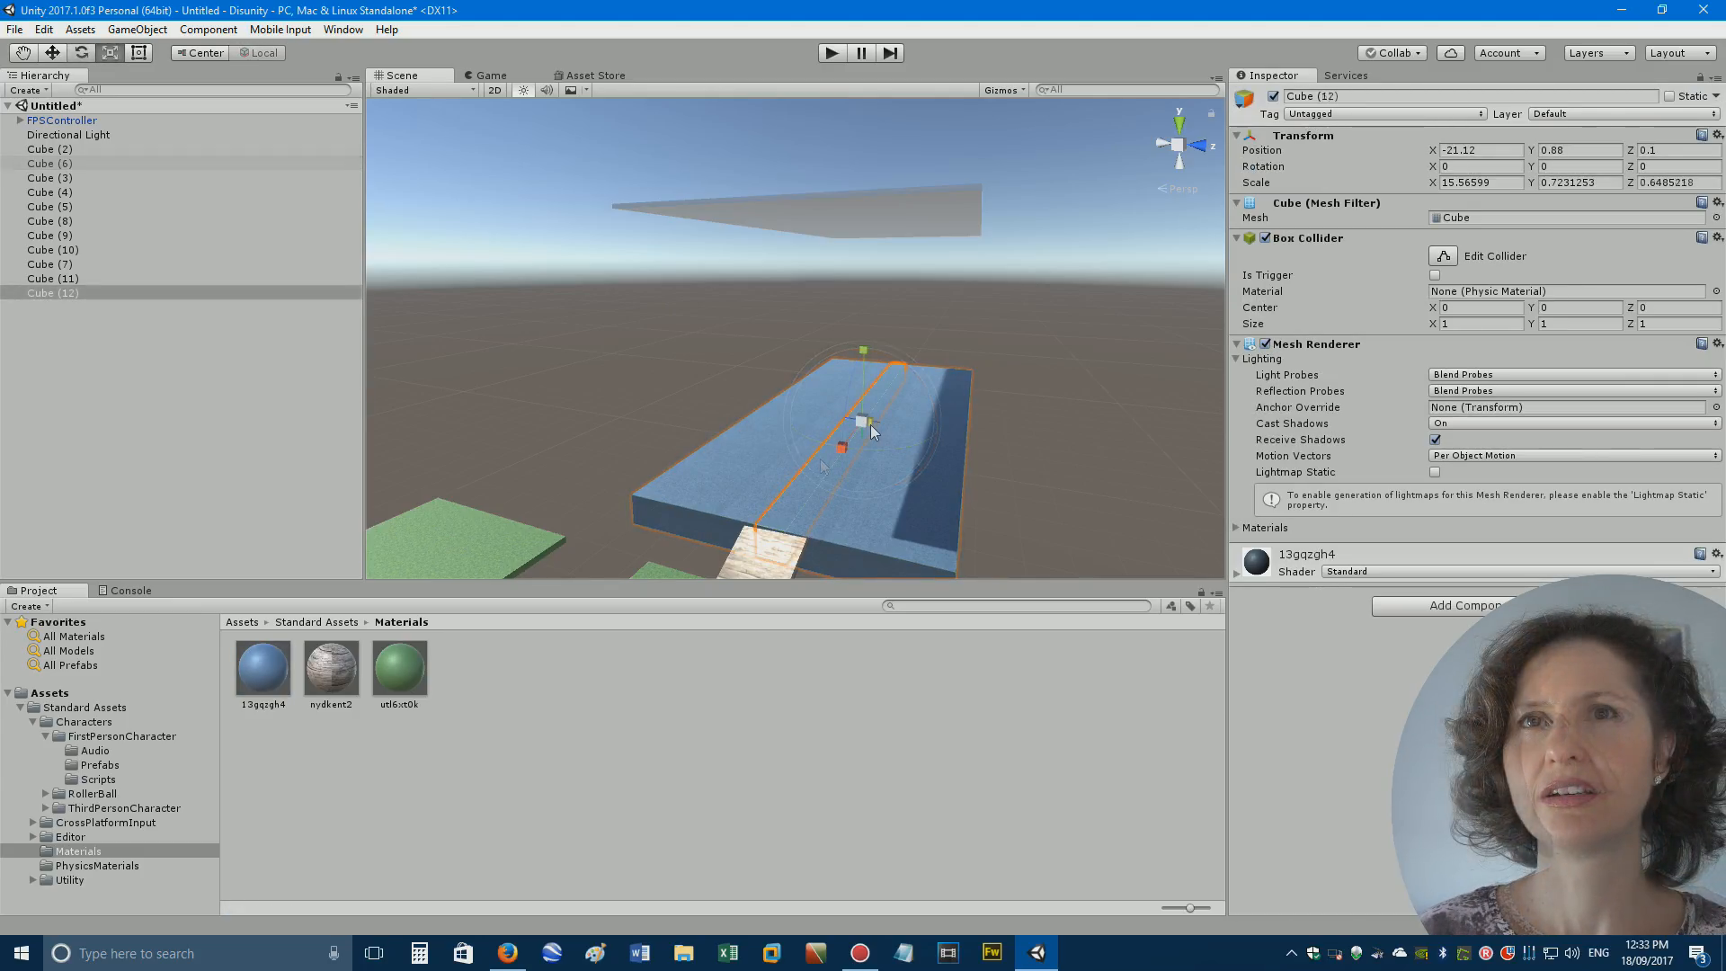
key("r")
left_click_drag(870, 424, 867, 426)
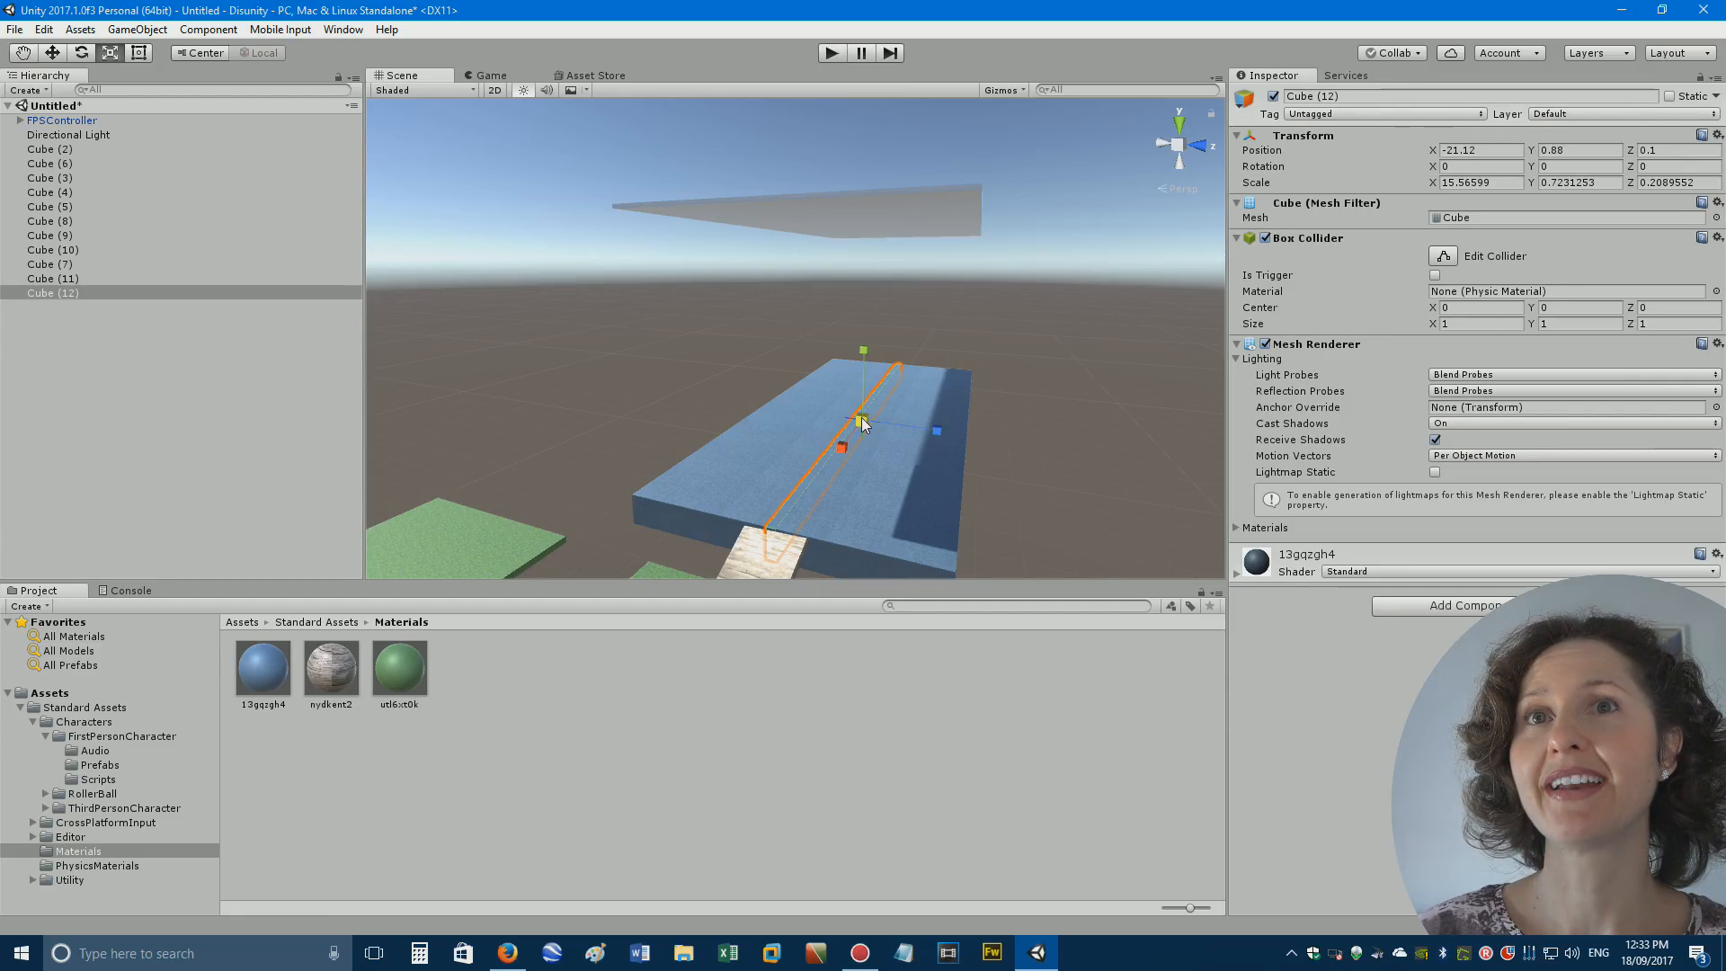
left_click_drag(862, 417, 865, 408)
key("ctrl+z")
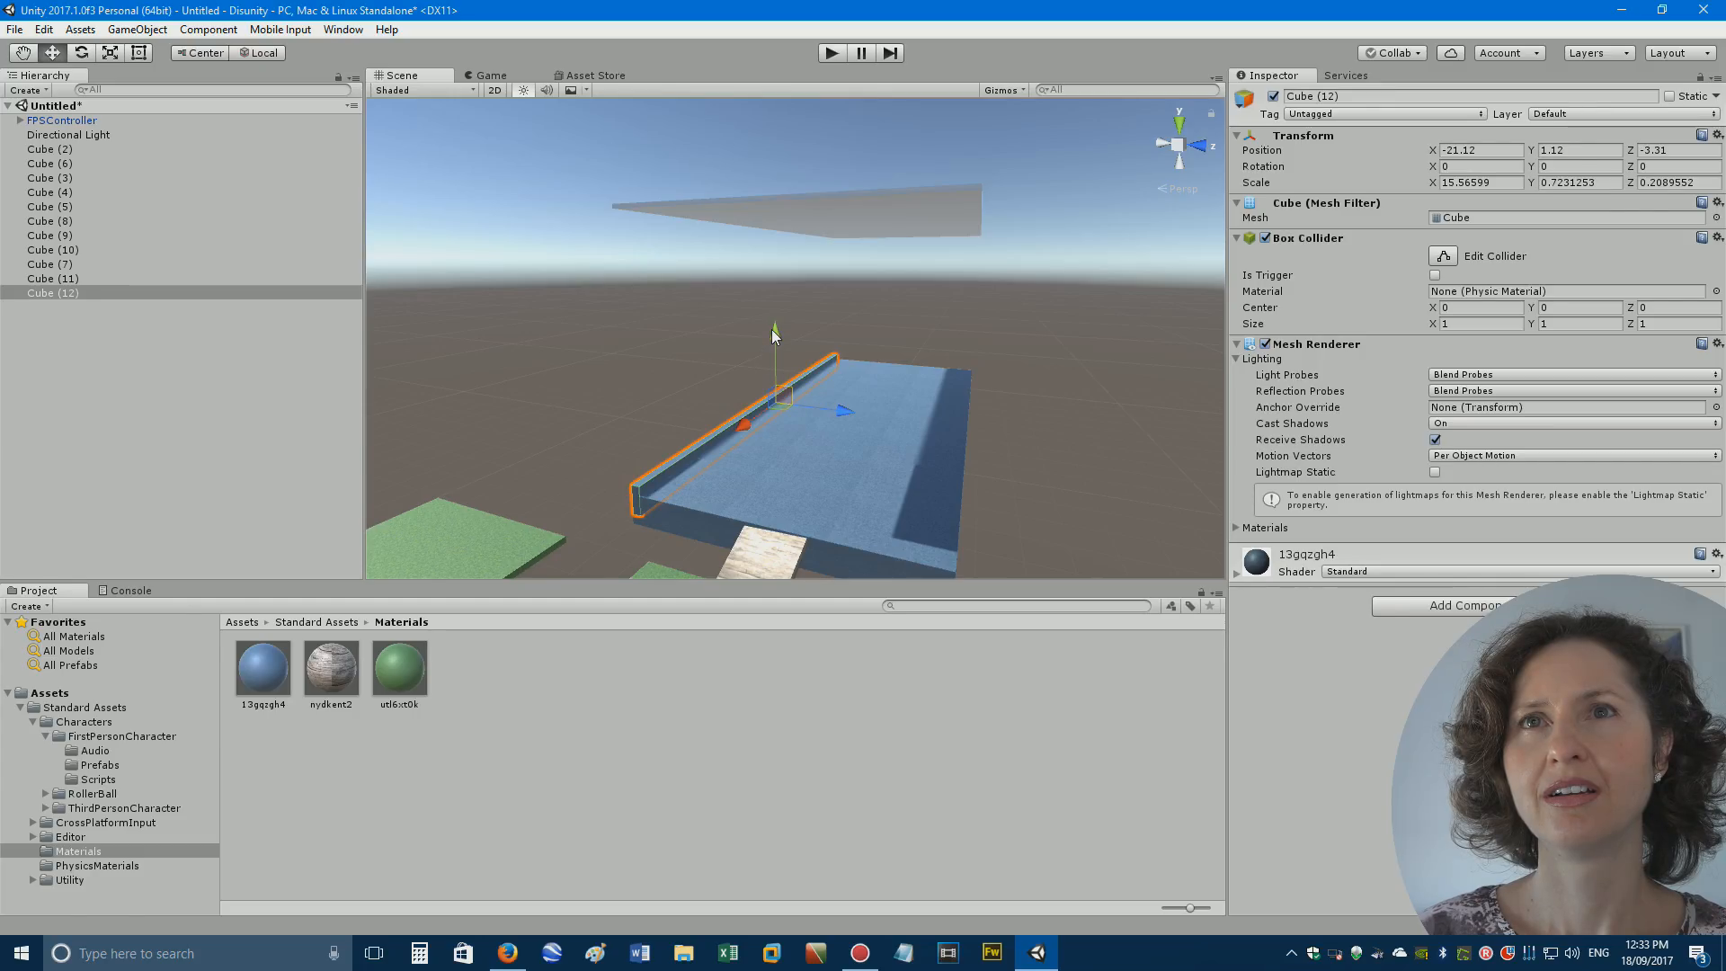
mouse_move(771, 329)
left_mouse_down()
mouse_move(762, 296)
mouse_move(768, 320)
left_mouse_up()
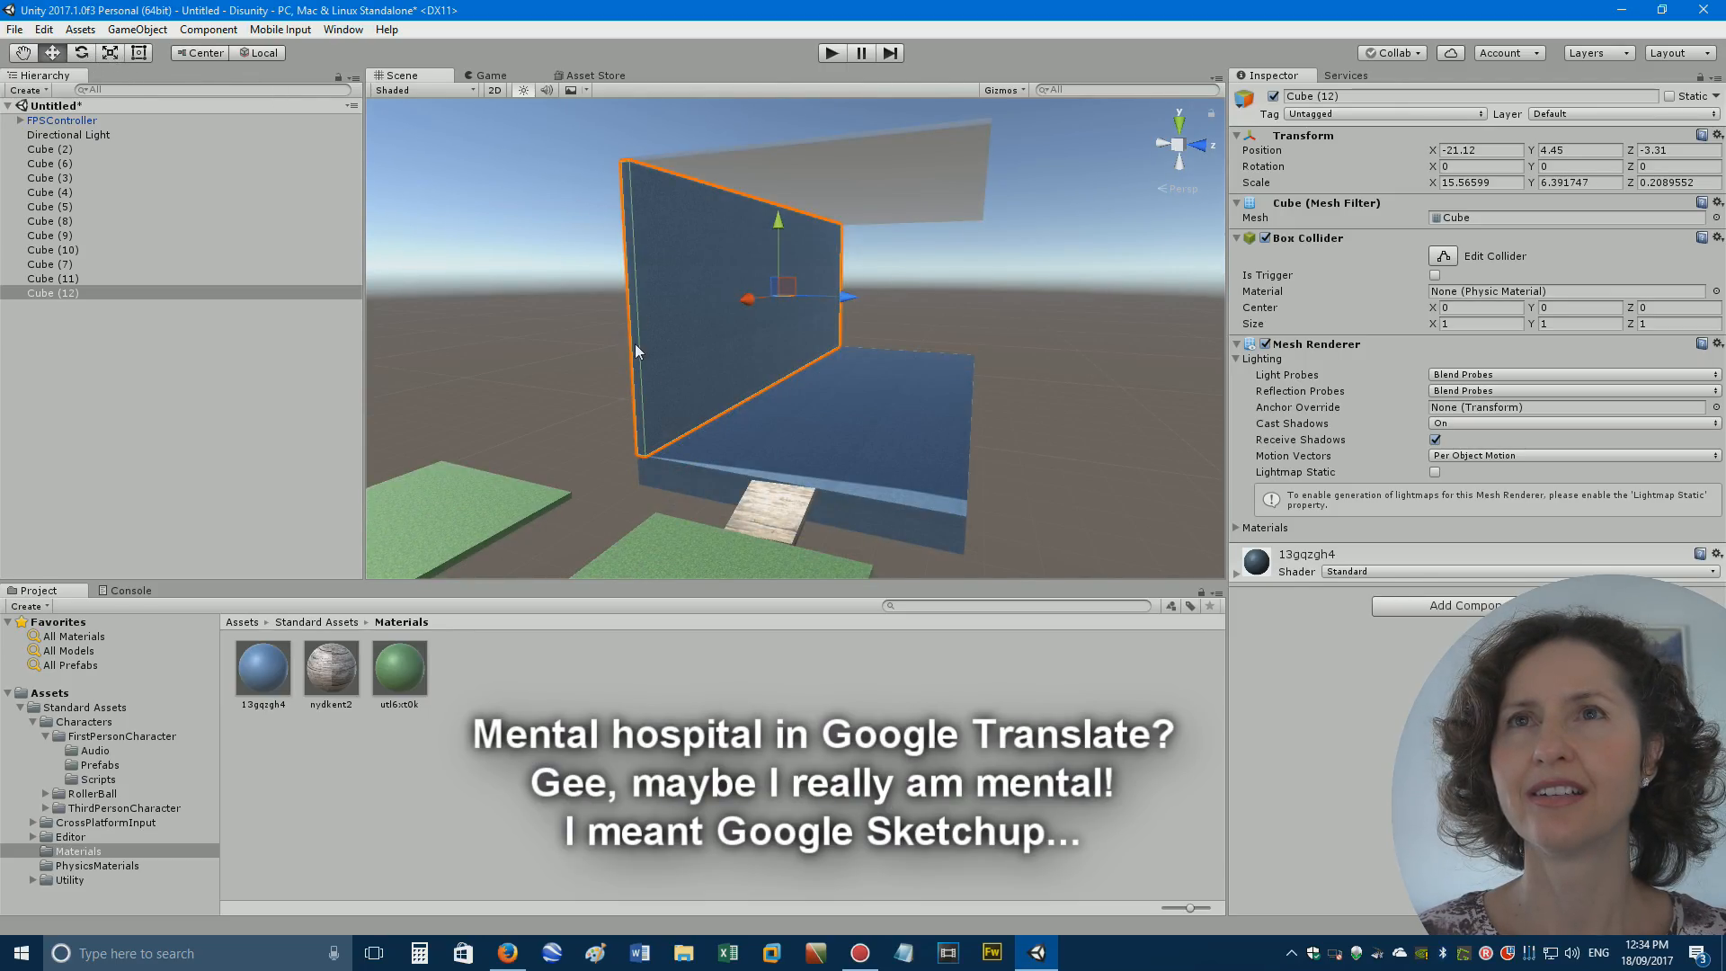
Duplicate the side wall and move the copy to the platform's opposite long edge at about Z 3.53.
key("ctrl+d")
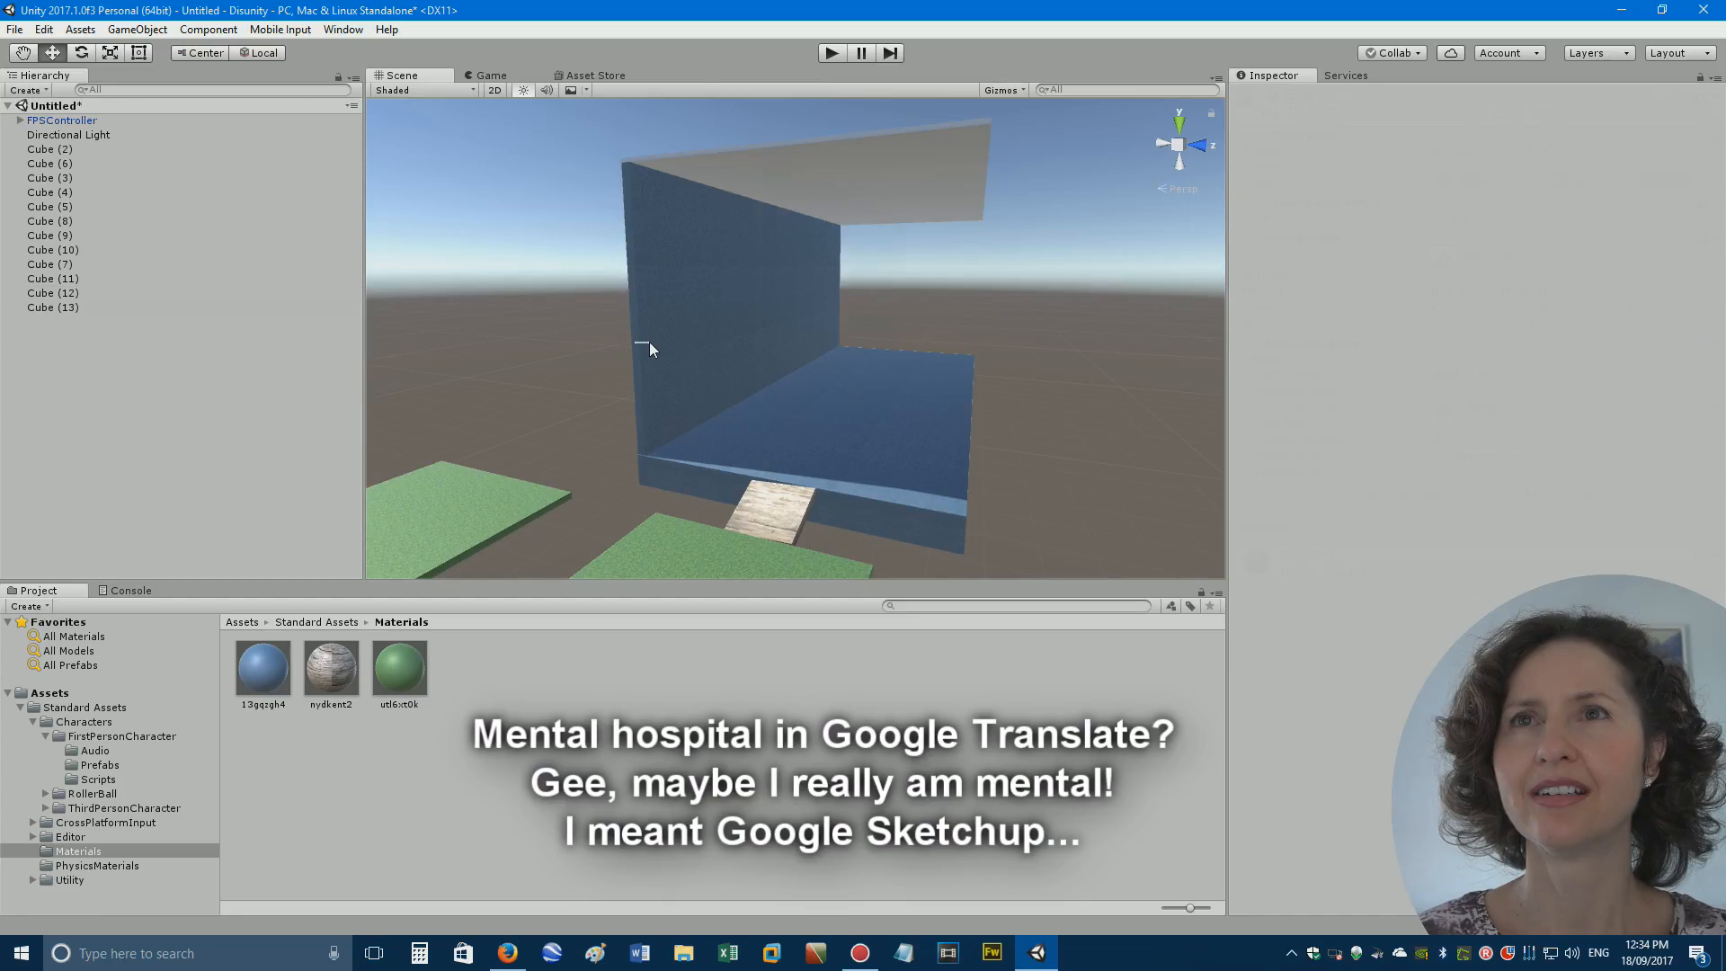
left_click_drag(846, 296, 981, 293)
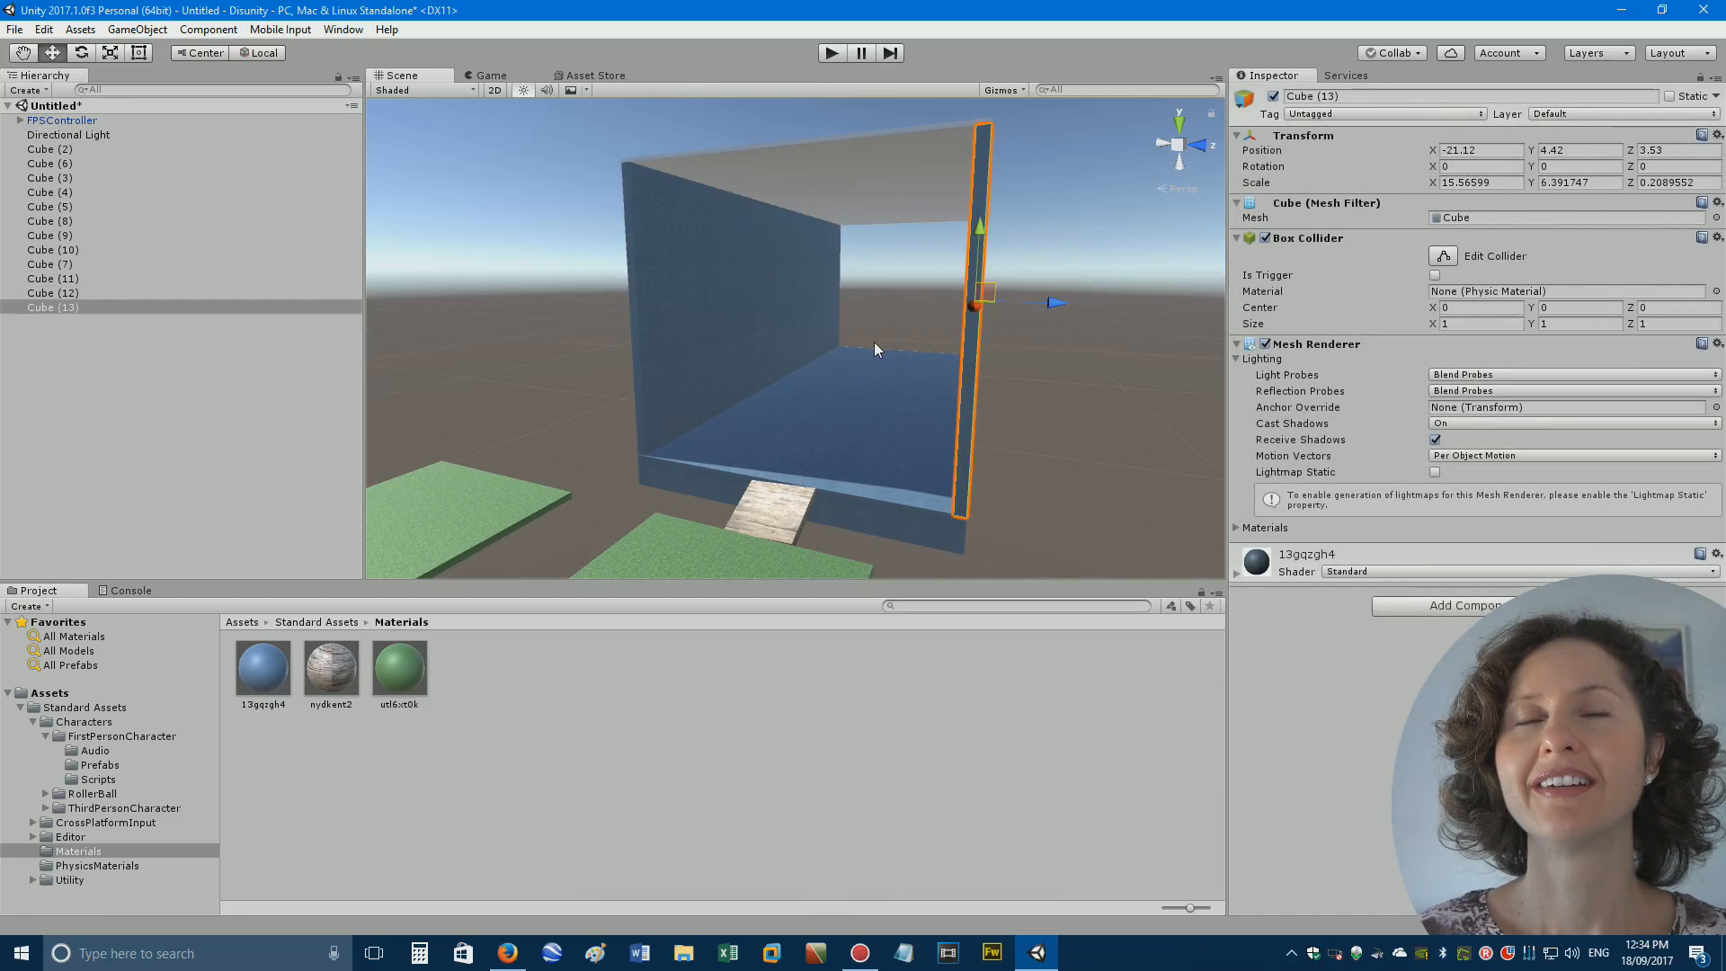
left_click(832, 399)
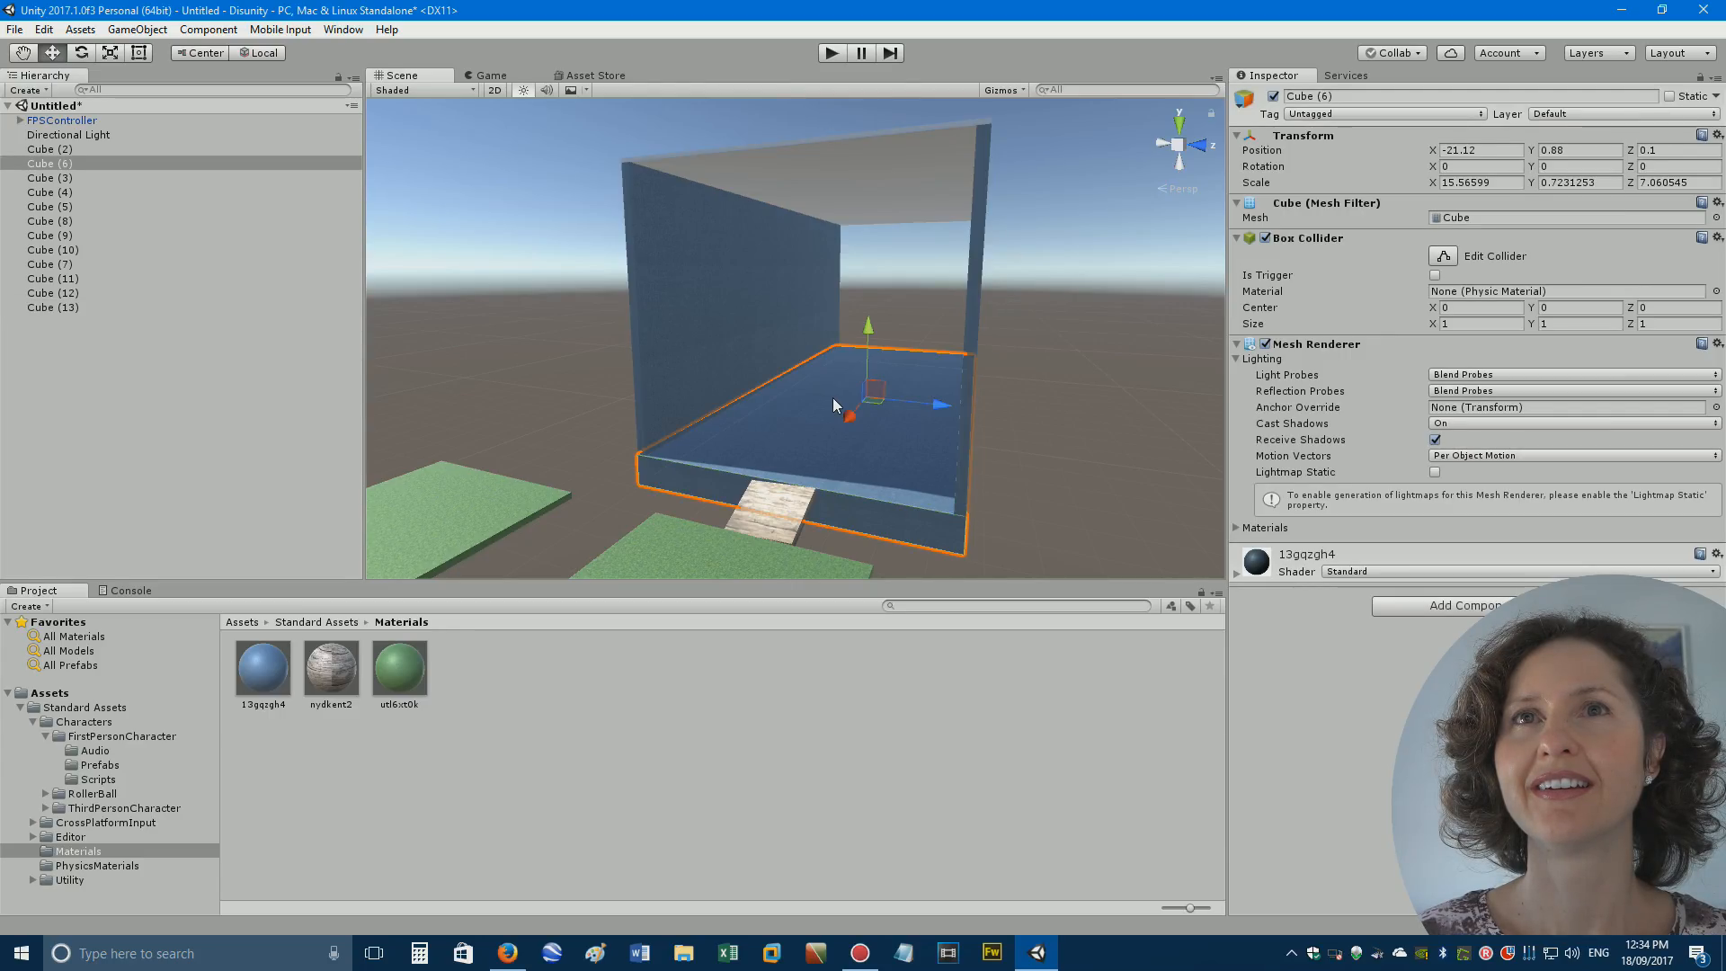
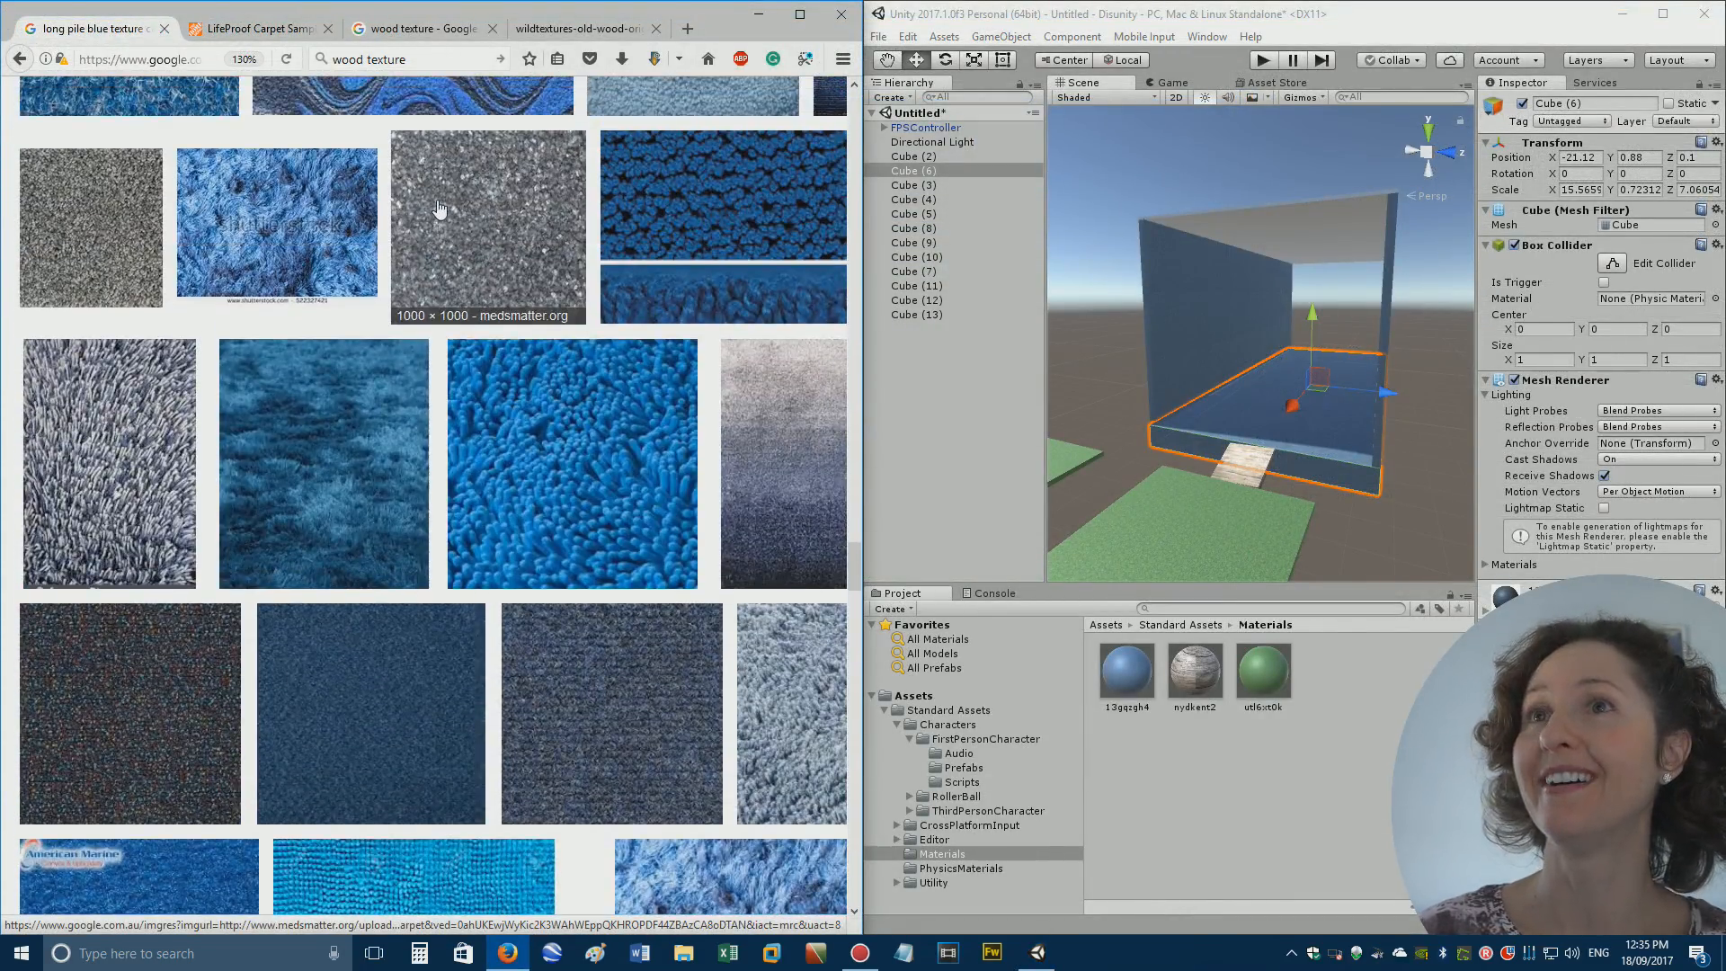
Search the web images for "wall paper texture" and open the source page of the pale brick wallpaper image.
scroll(439, 208, "up", 20)
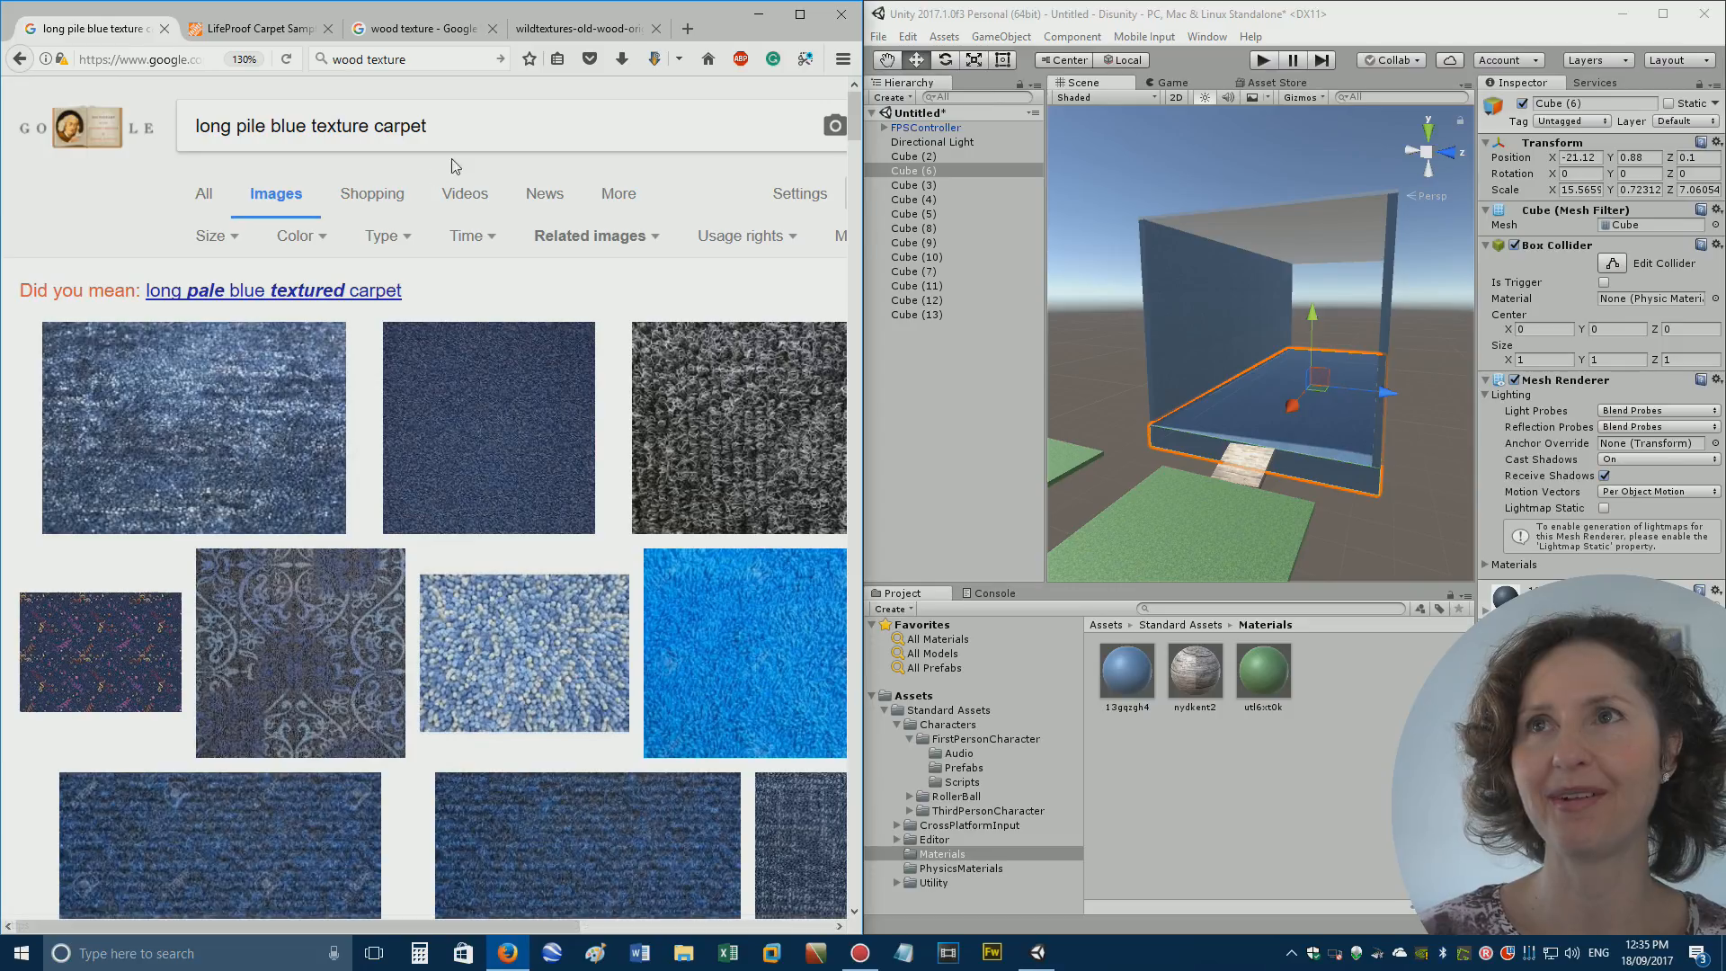
left_click_drag(428, 127, 5, 146)
type("wall paper texture")
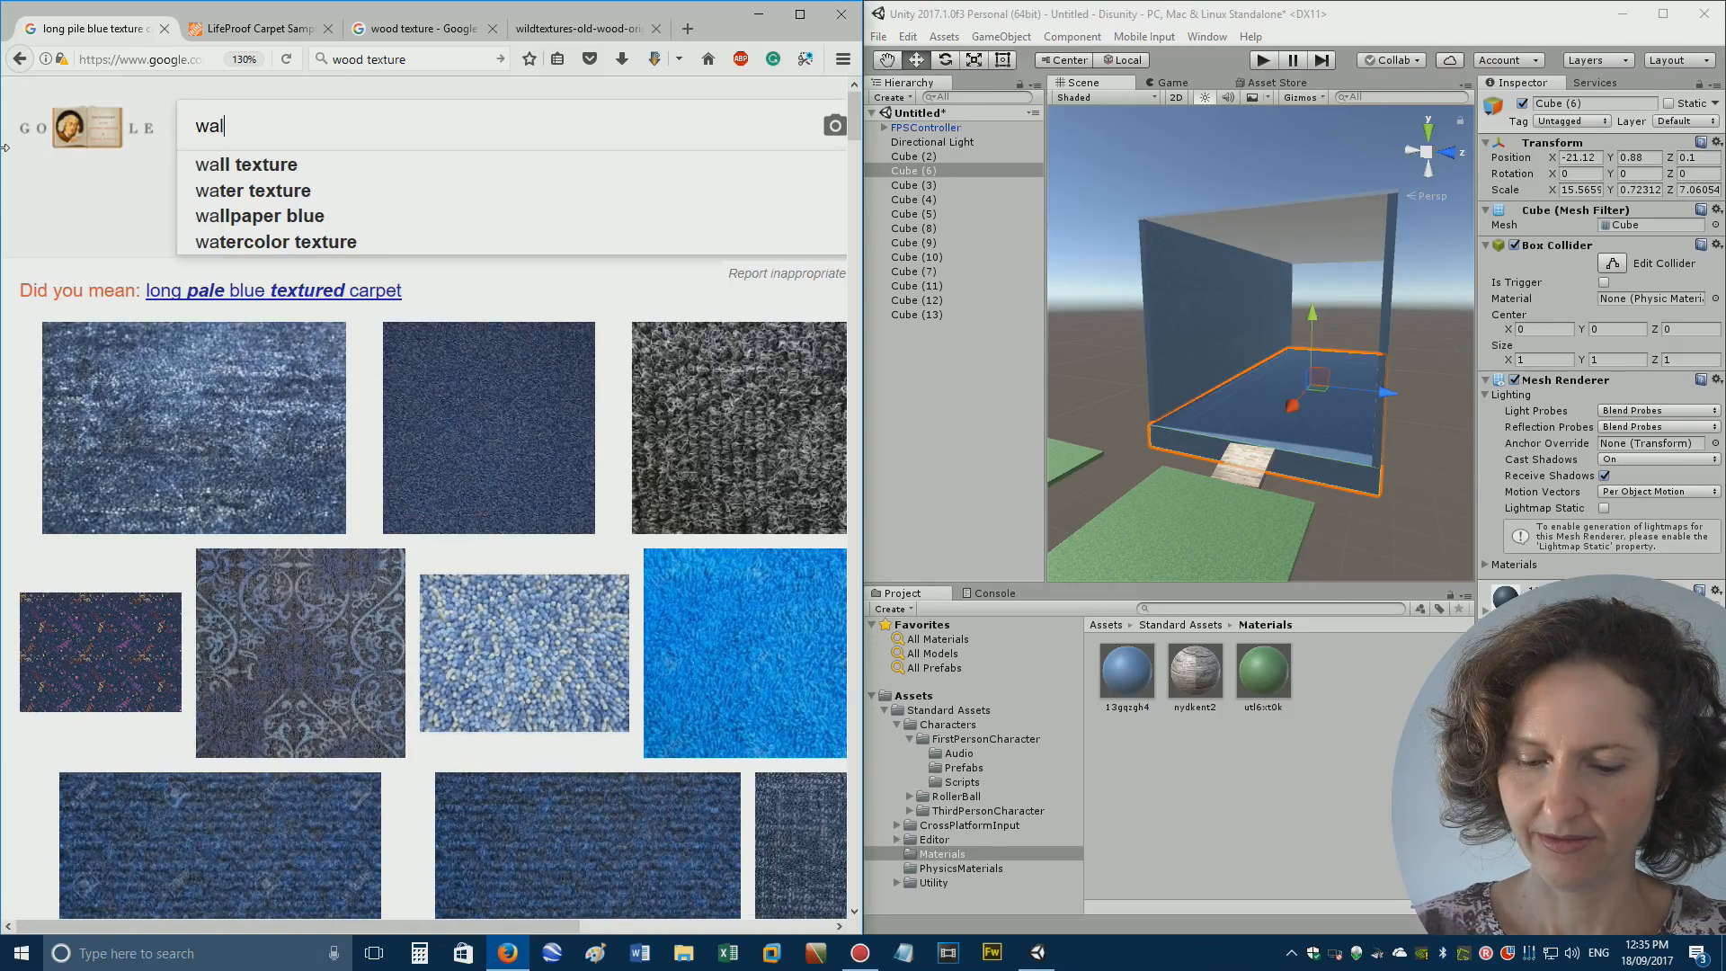
key("Return")
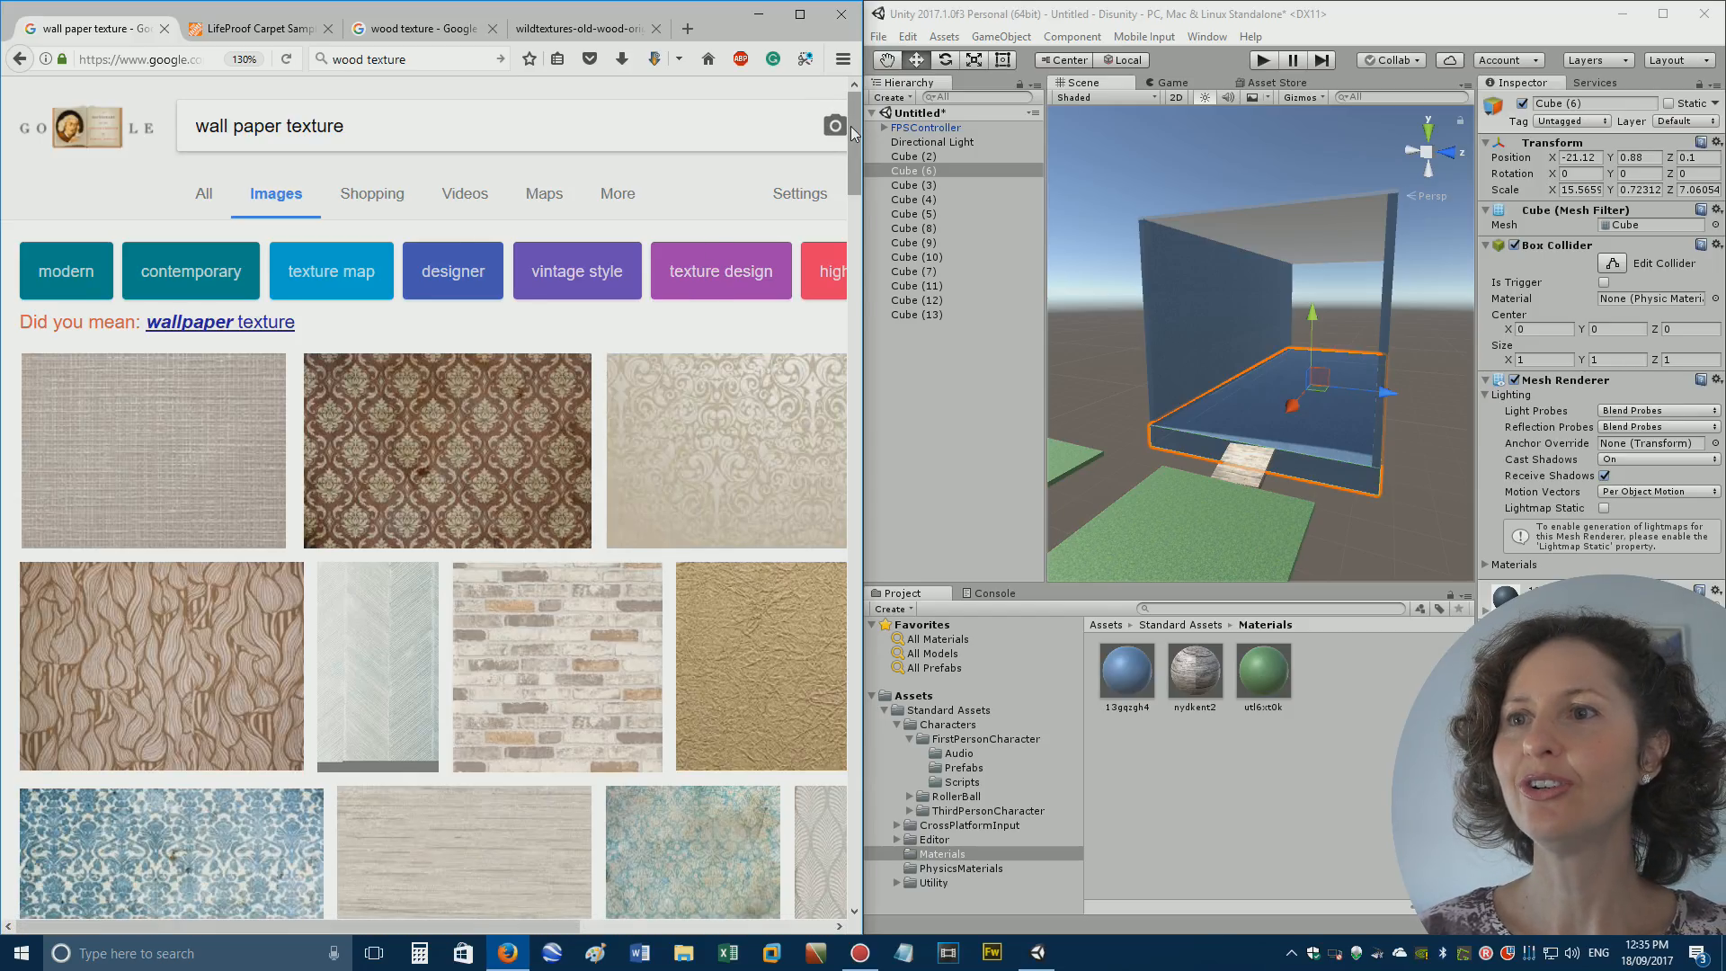
mouse_move(853, 133)
left_mouse_down()
mouse_move(842, 166)
mouse_move(872, 196)
mouse_move(850, 163)
left_mouse_up()
left_click(582, 361)
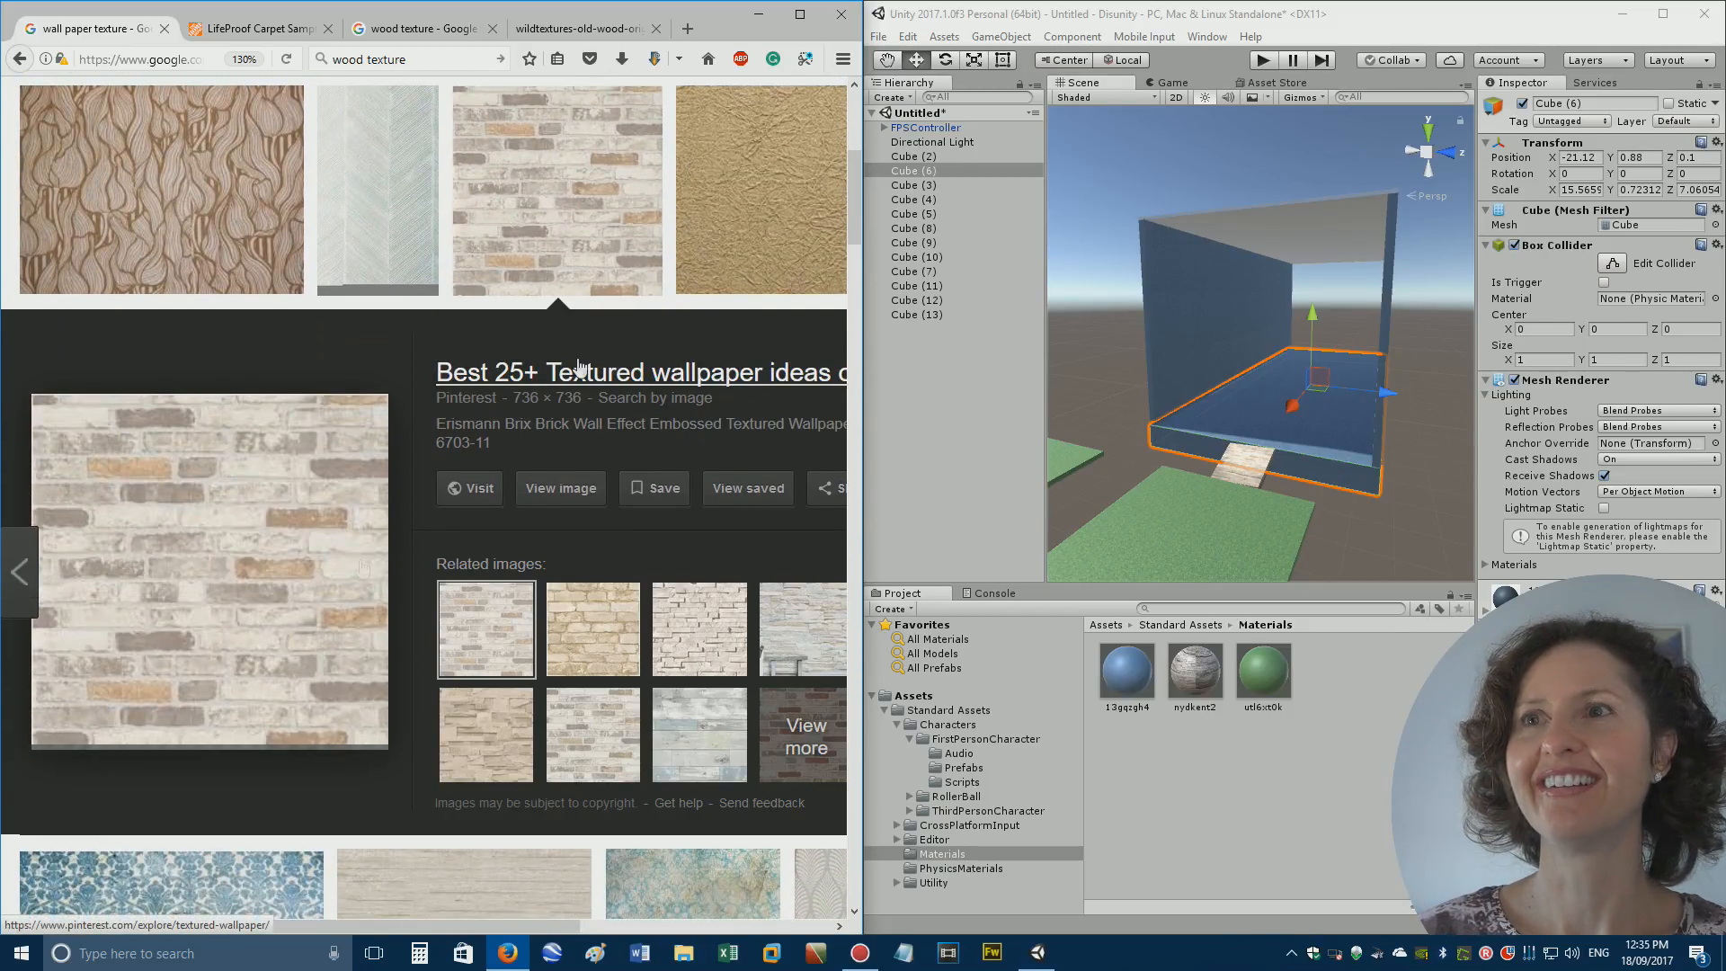
left_click(188, 647)
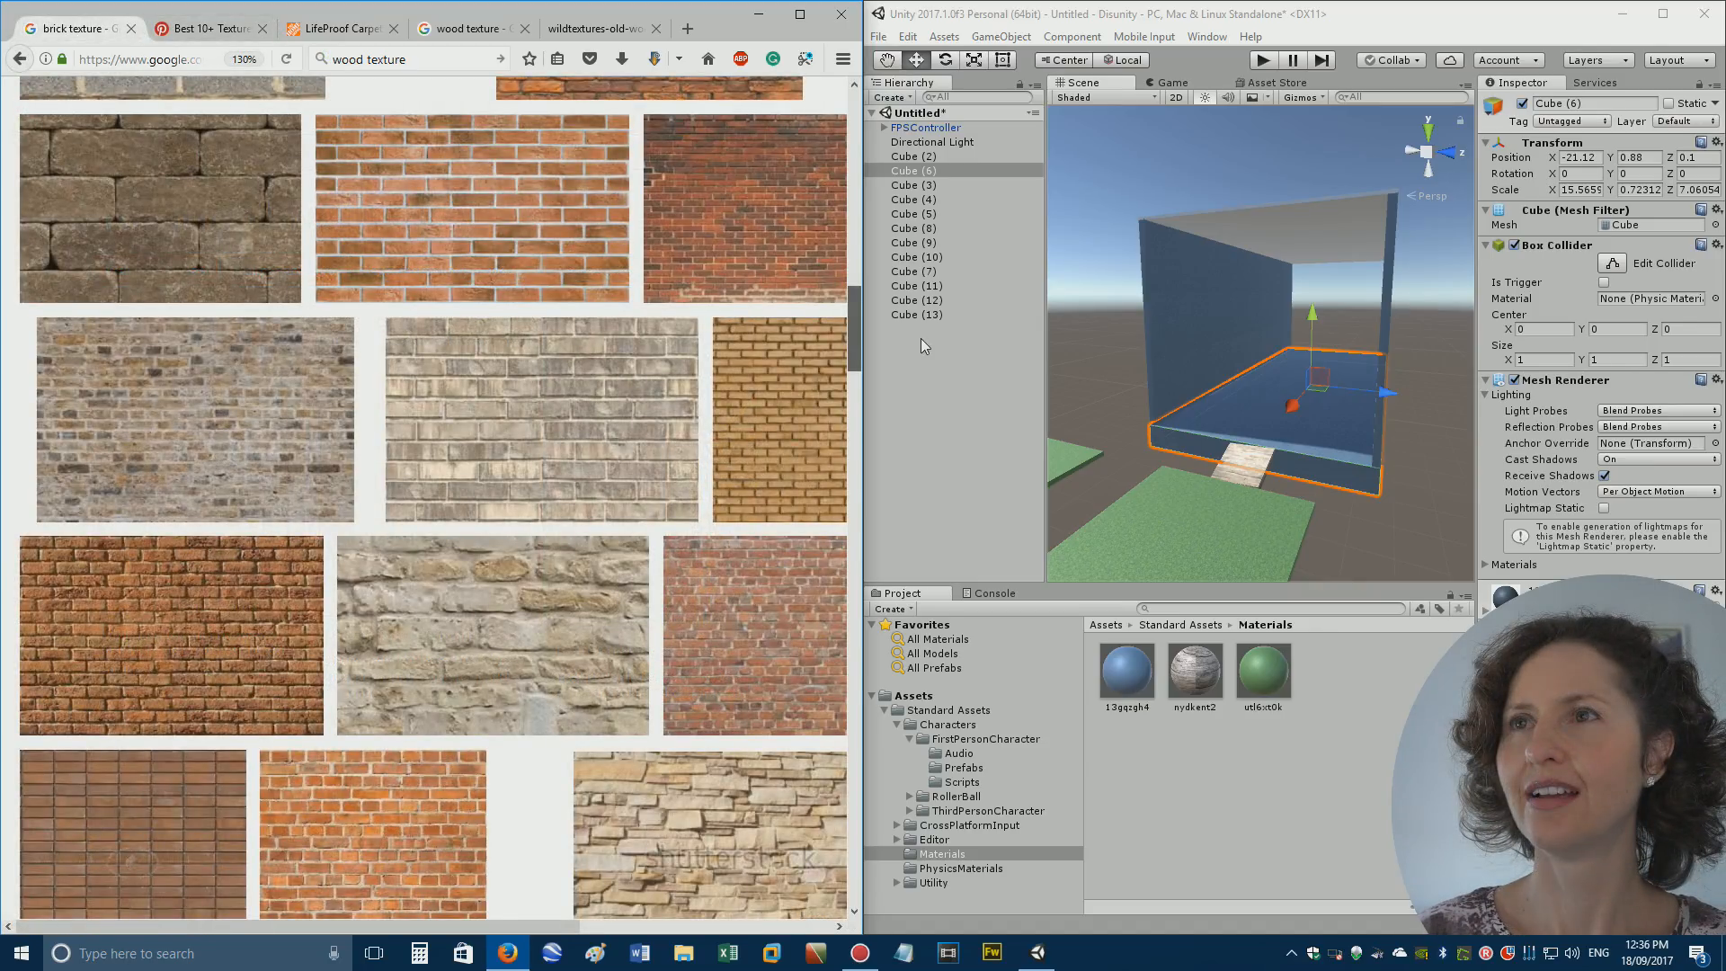
Browse brick textures, find images similar to the beige stone wall, and open the 1170 × 778 stone wall image at full size.
left_click_drag(920, 338, 757, 395)
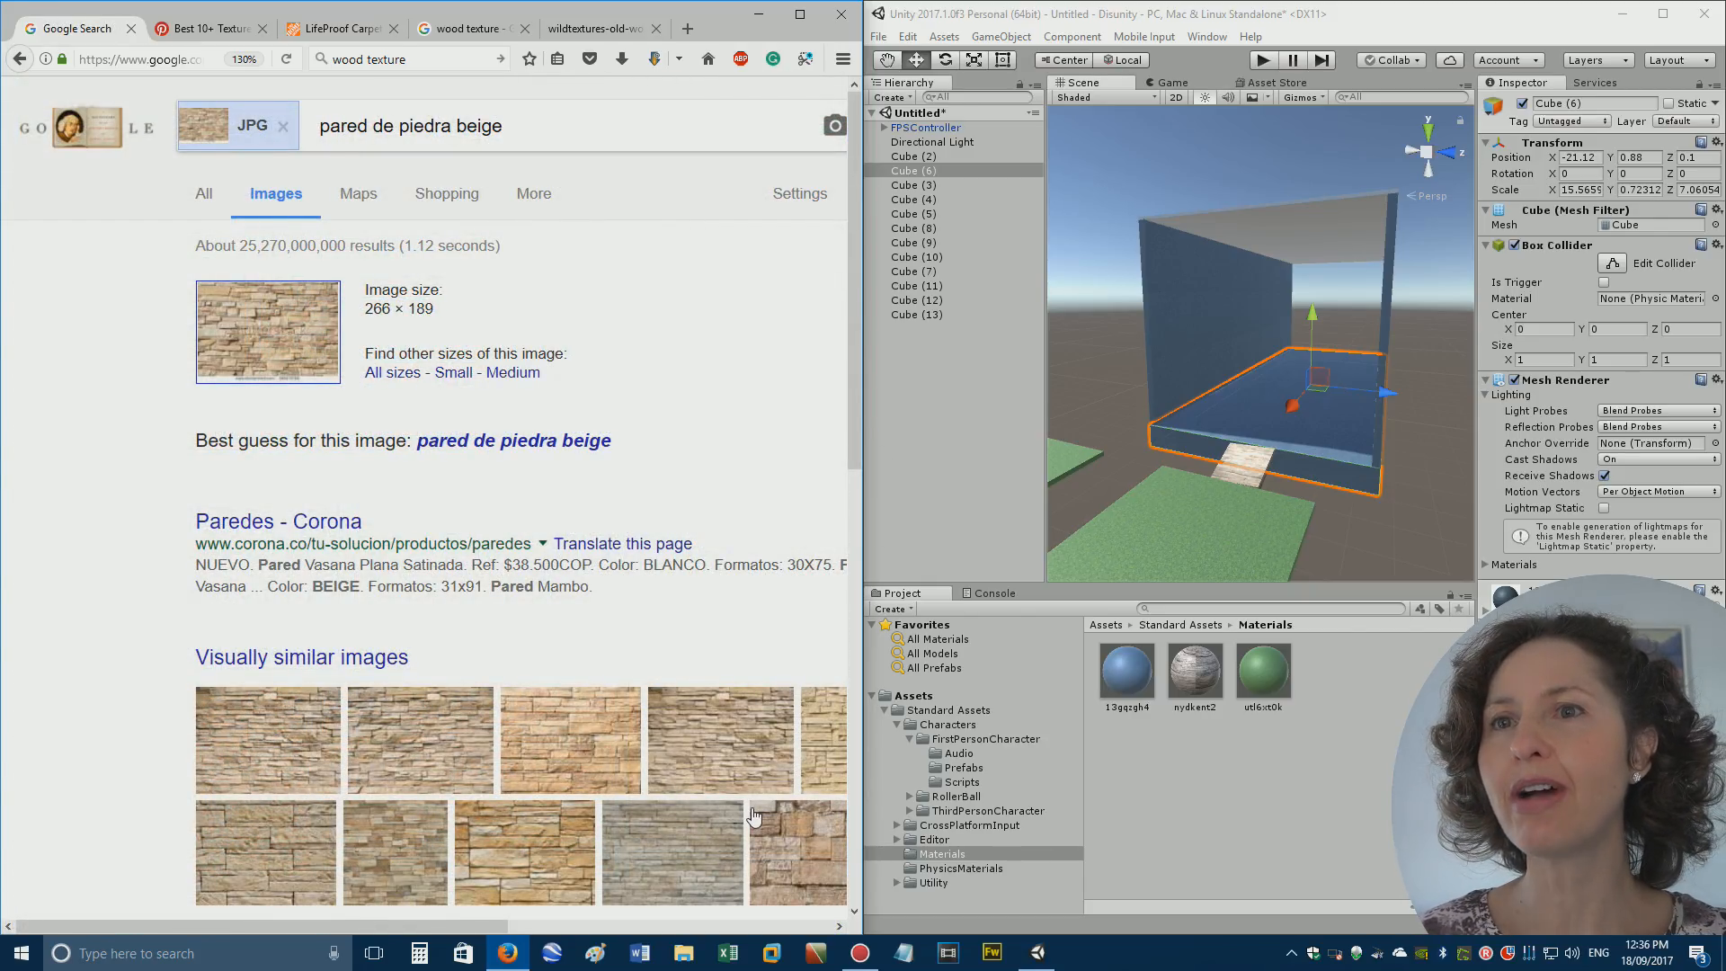
left_click(700, 738)
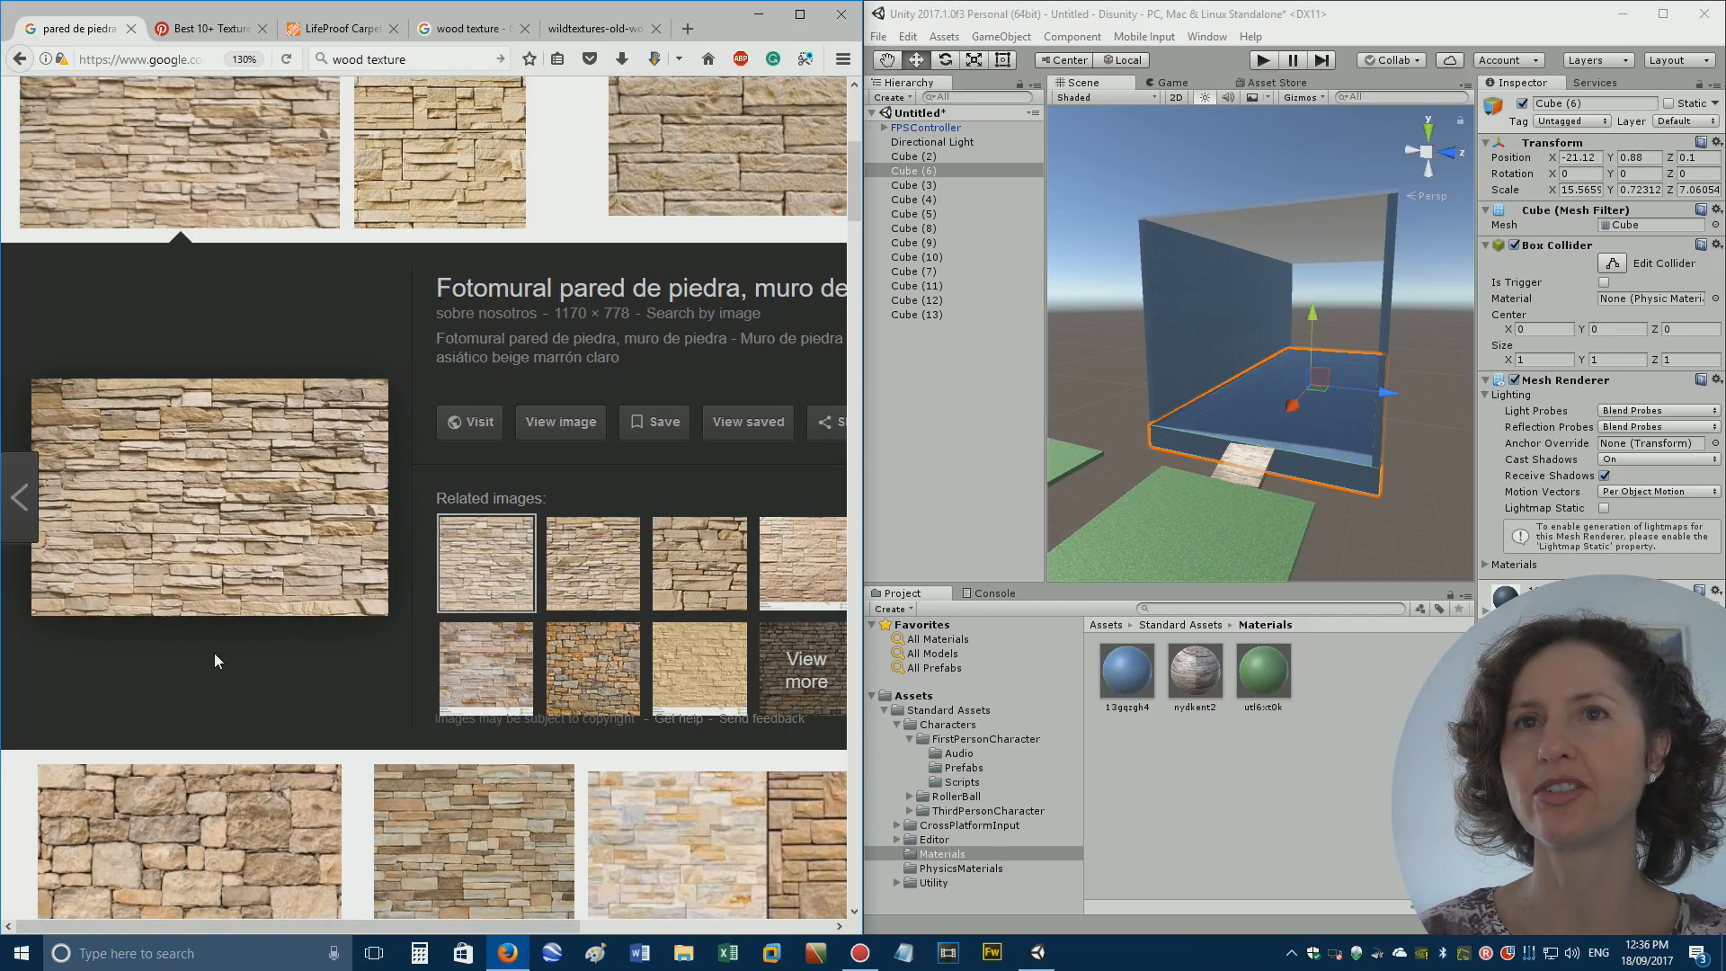
left_click_drag(856, 194, 879, 230)
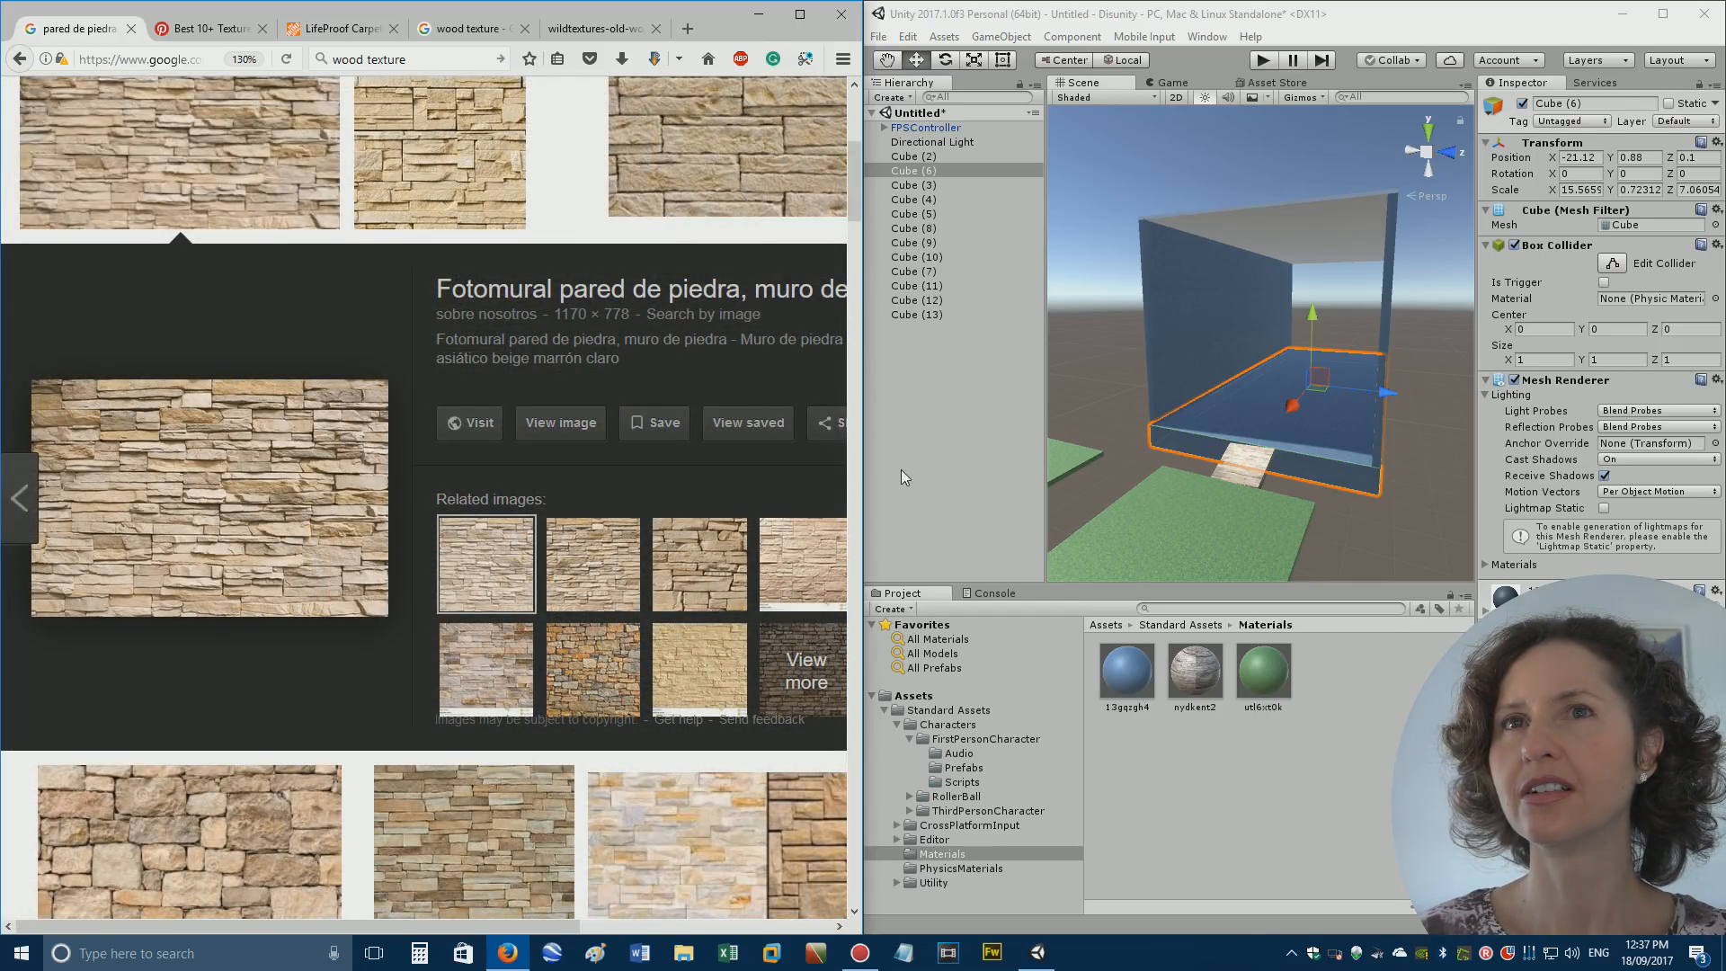
scroll(557, 422, "up", 5)
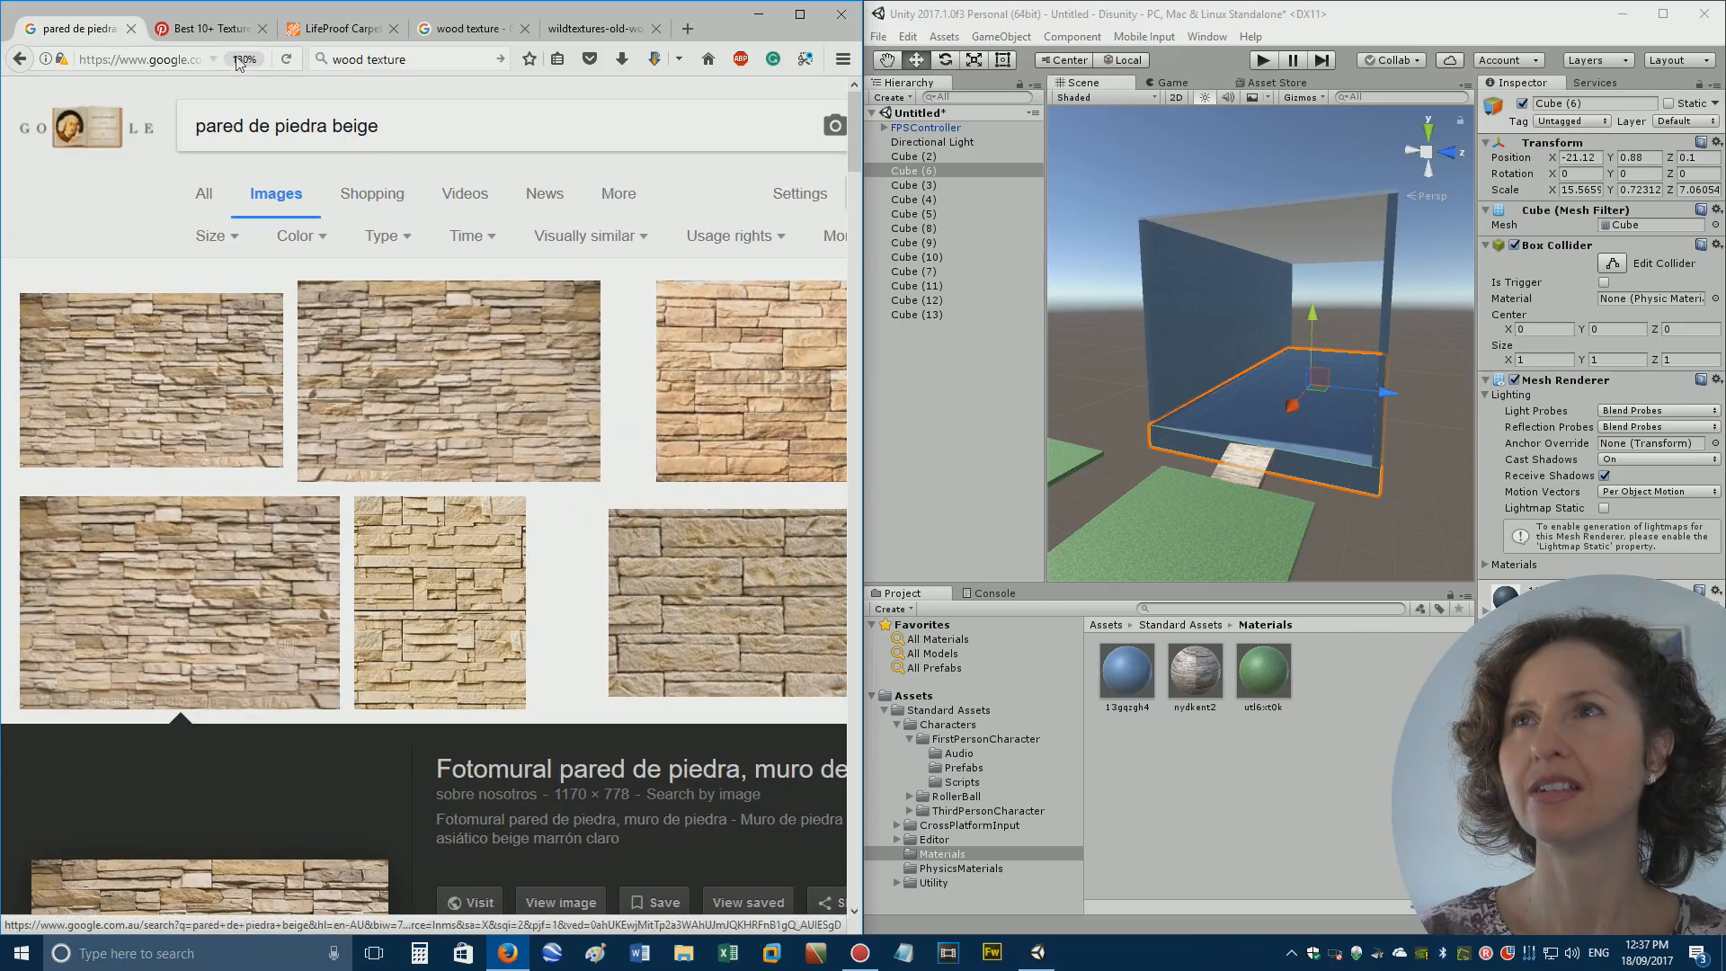
scroll(420, 616, "down", 3)
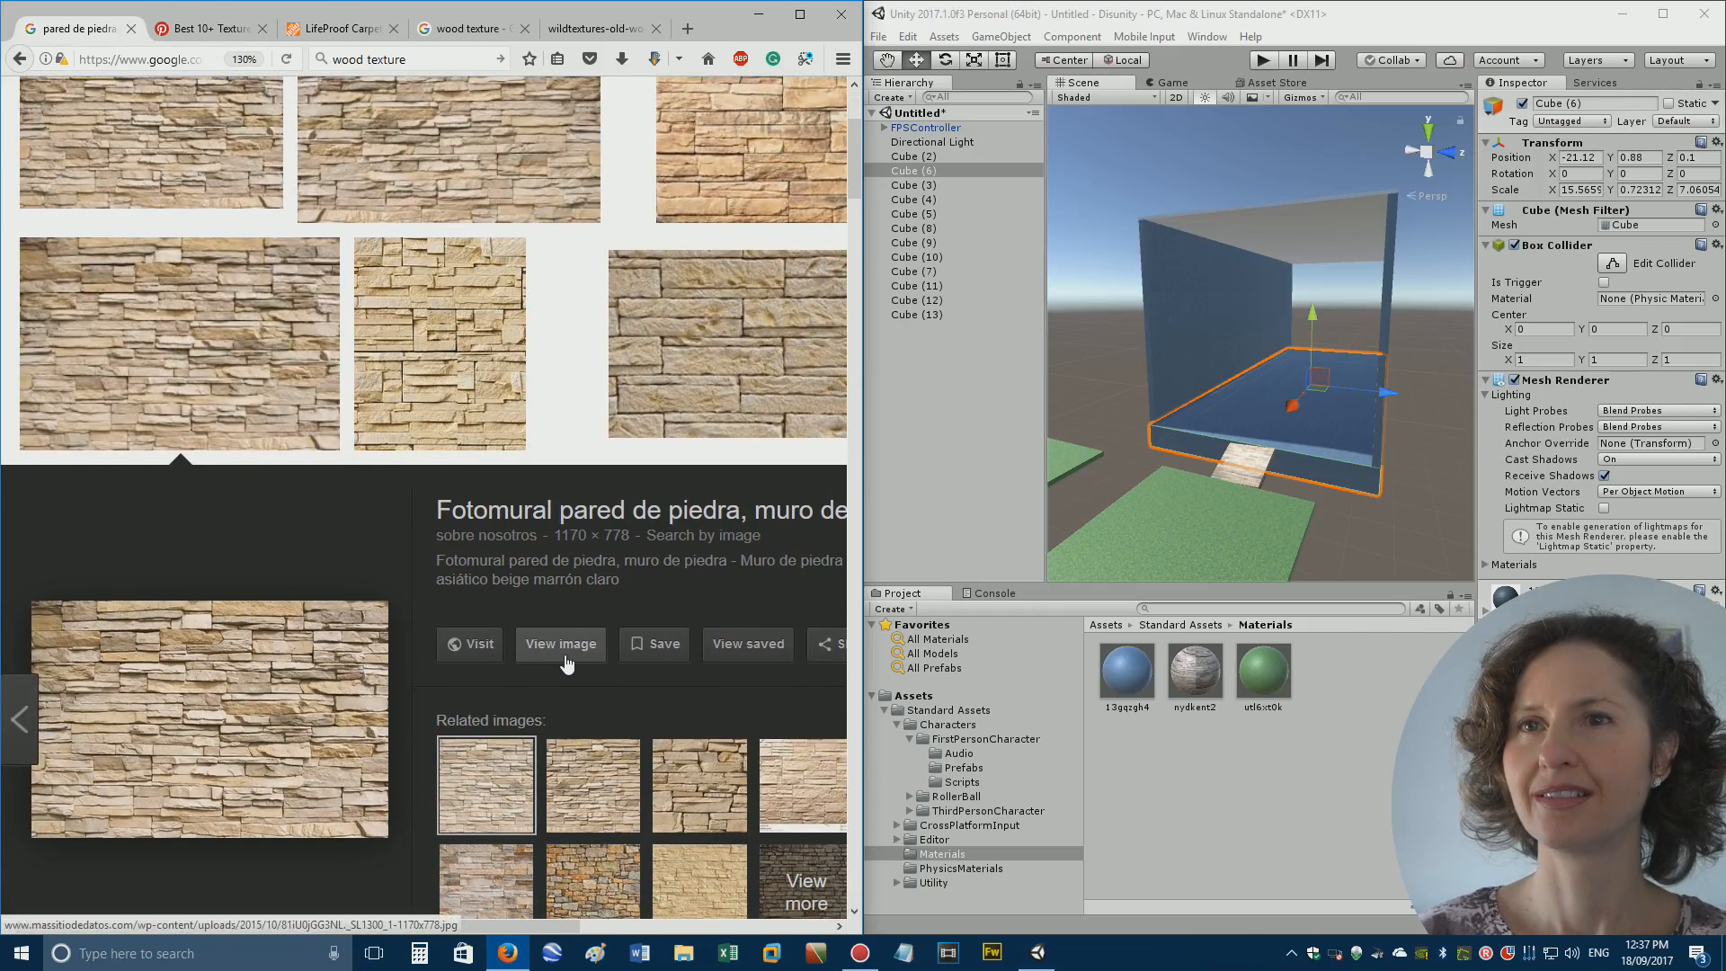
left_click(565, 664)
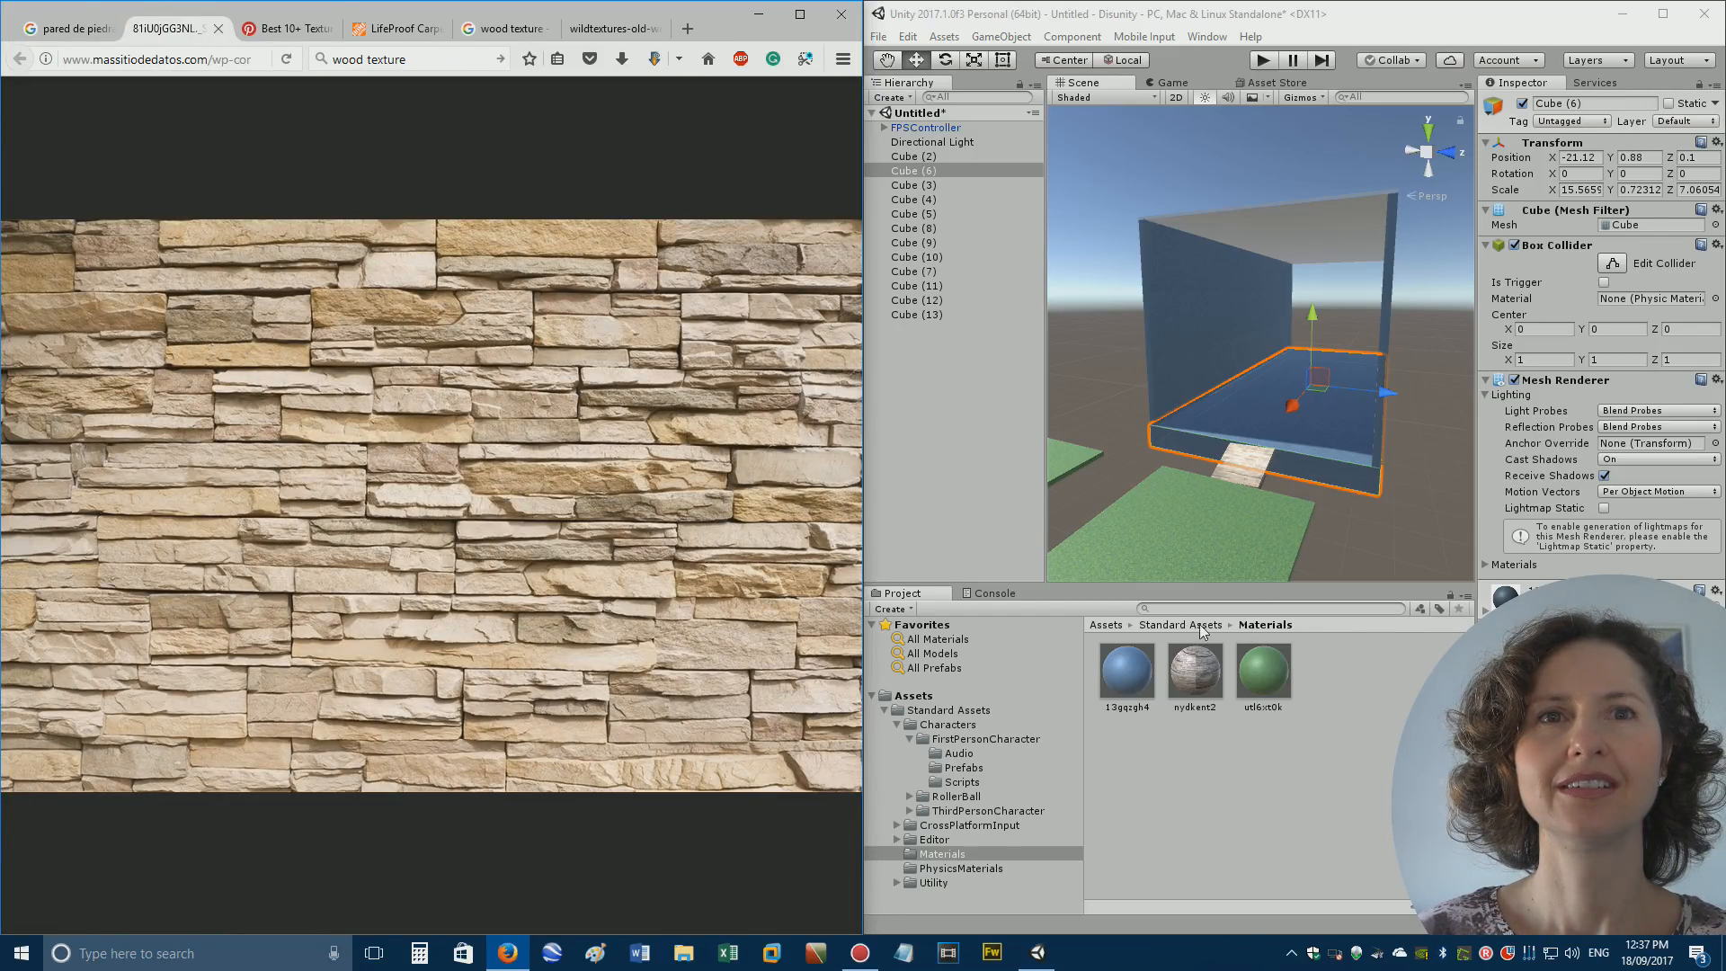
Import the stone wall image into the Standard Assets folder and apply it to both side walls.
left_click(1199, 624)
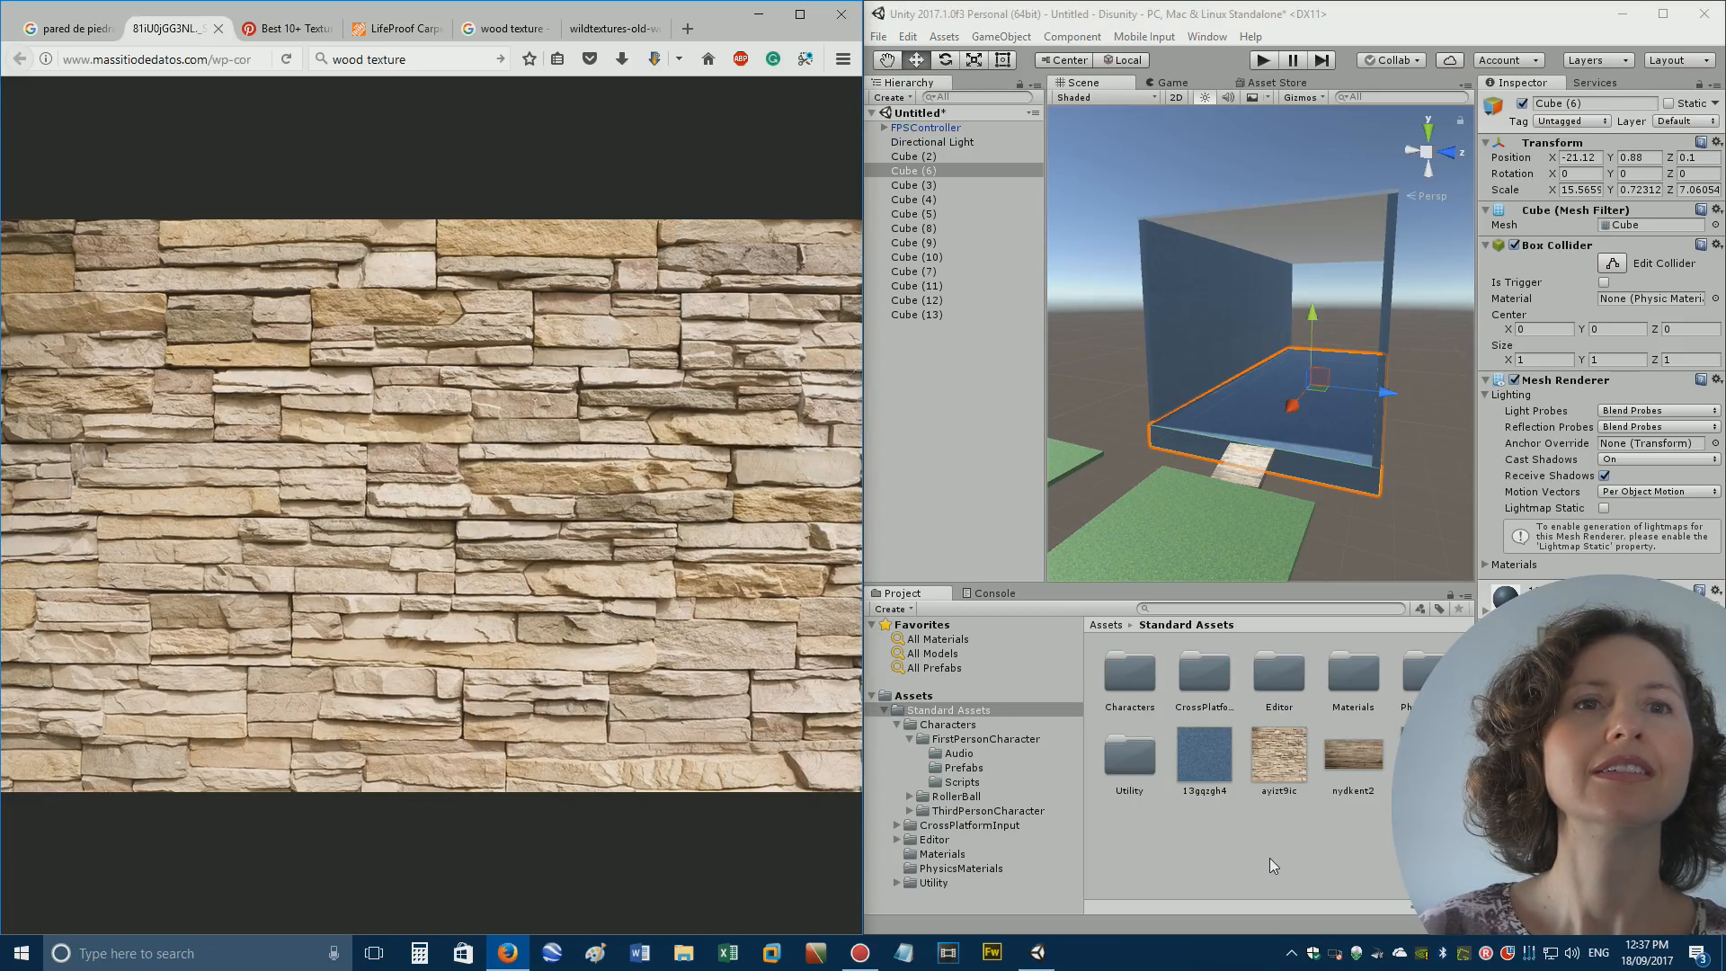
left_click_drag(1278, 755, 1187, 338)
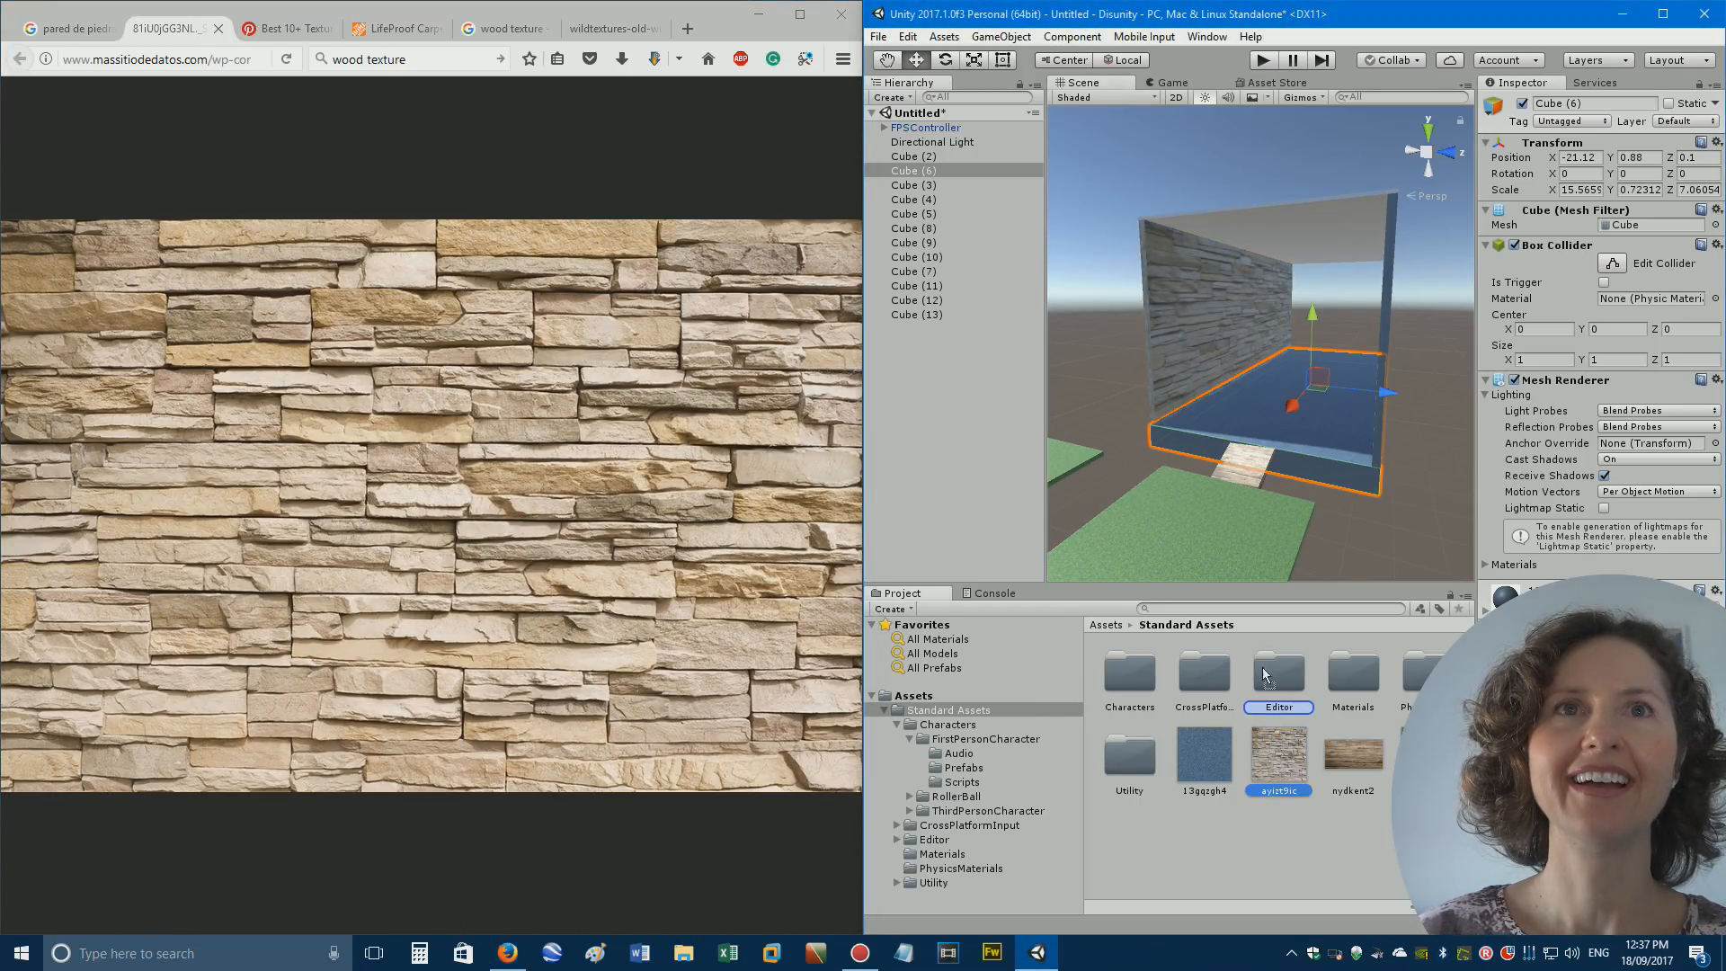
right_click_drag(1112, 385, 1237, 356)
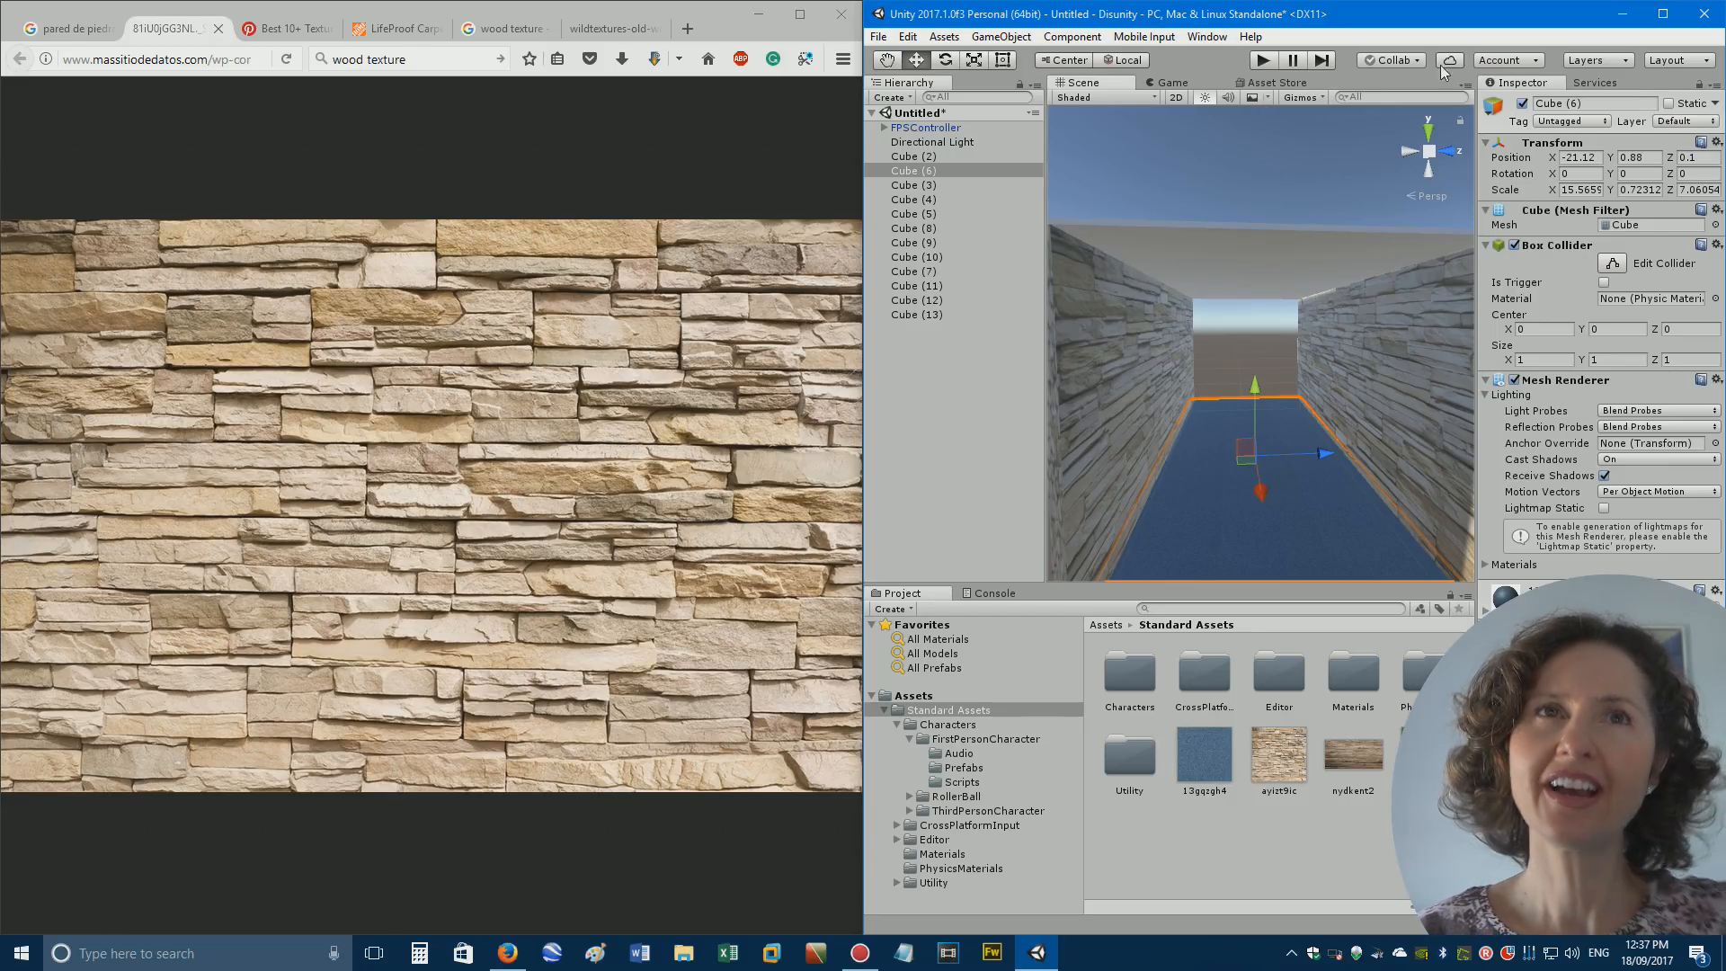
right_click_drag(1233, 189, 969, 281)
Search the web images for "wall texture" and open the white textured concrete wall image at full size.
left_click(72, 28)
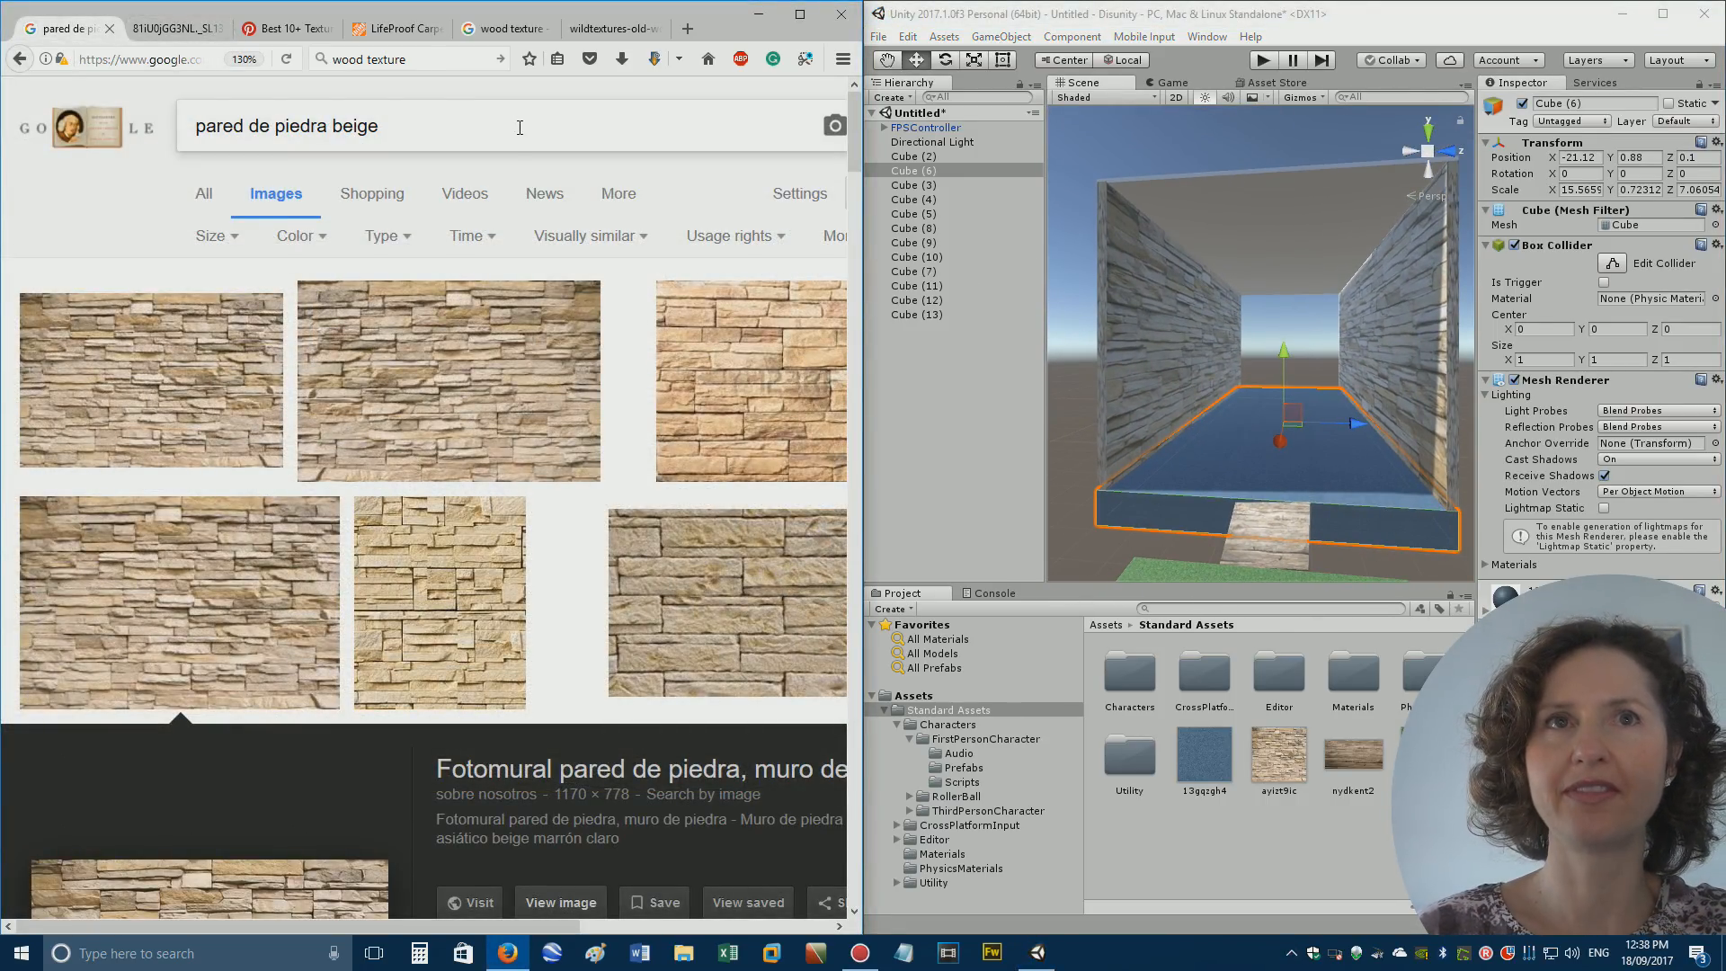
left_click_drag(519, 128, 4, 102)
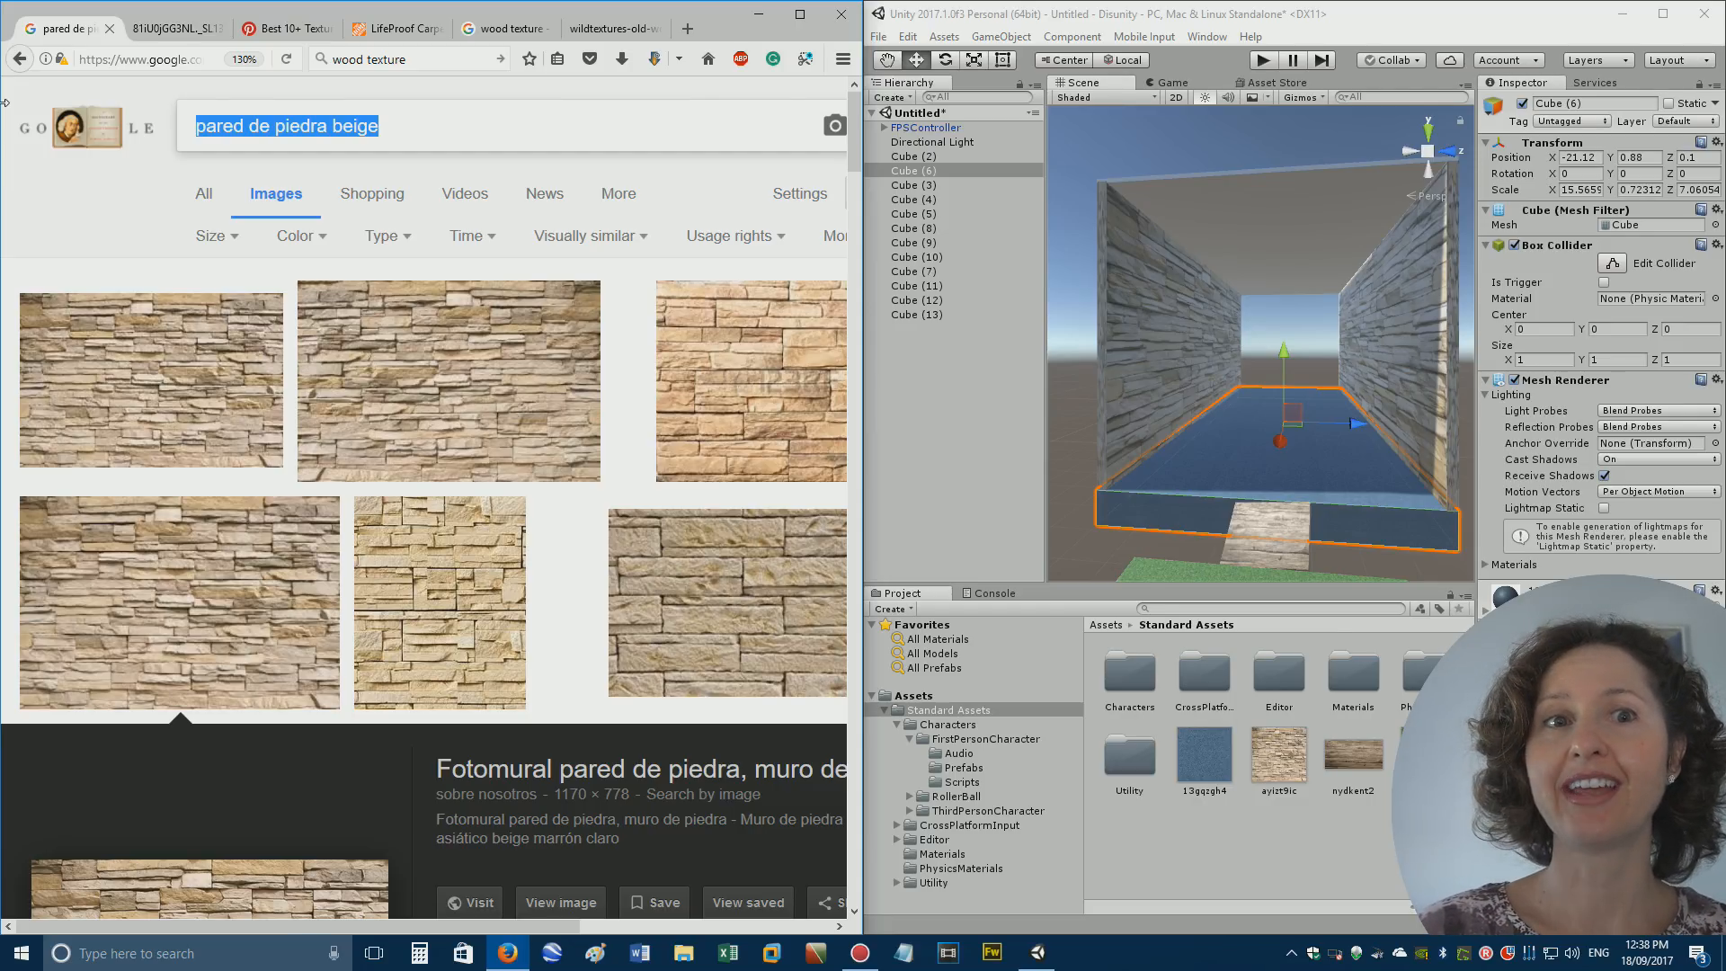
type("wall texture")
key("Return")
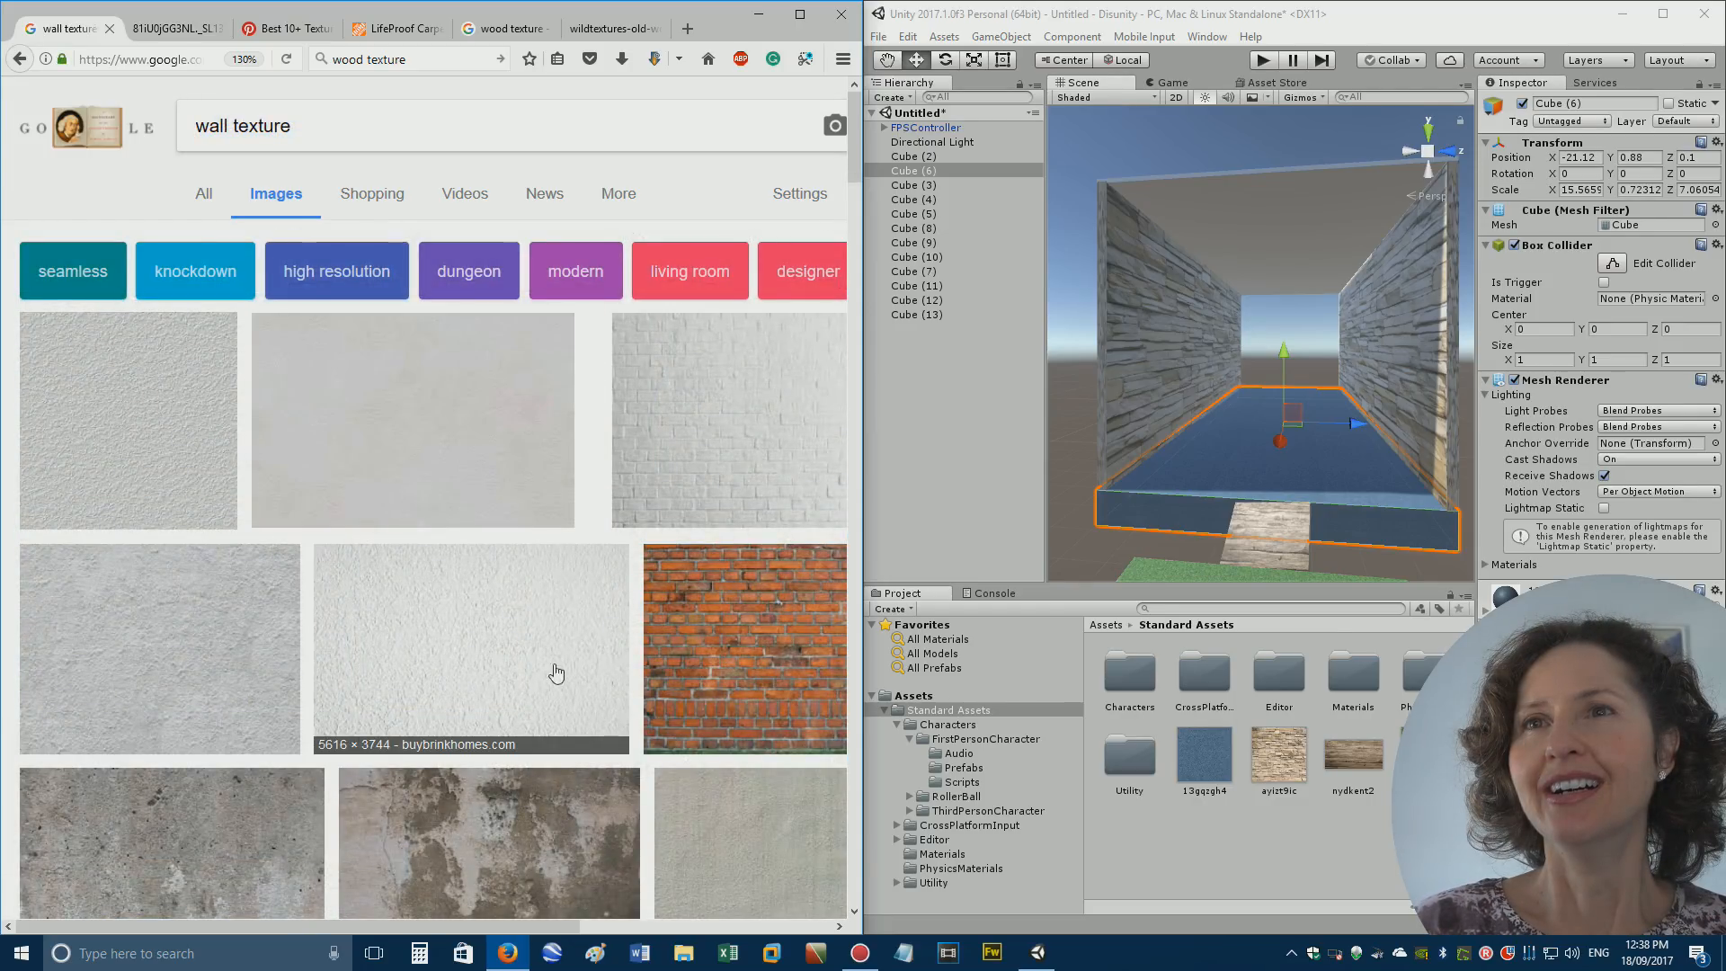
left_click(121, 438)
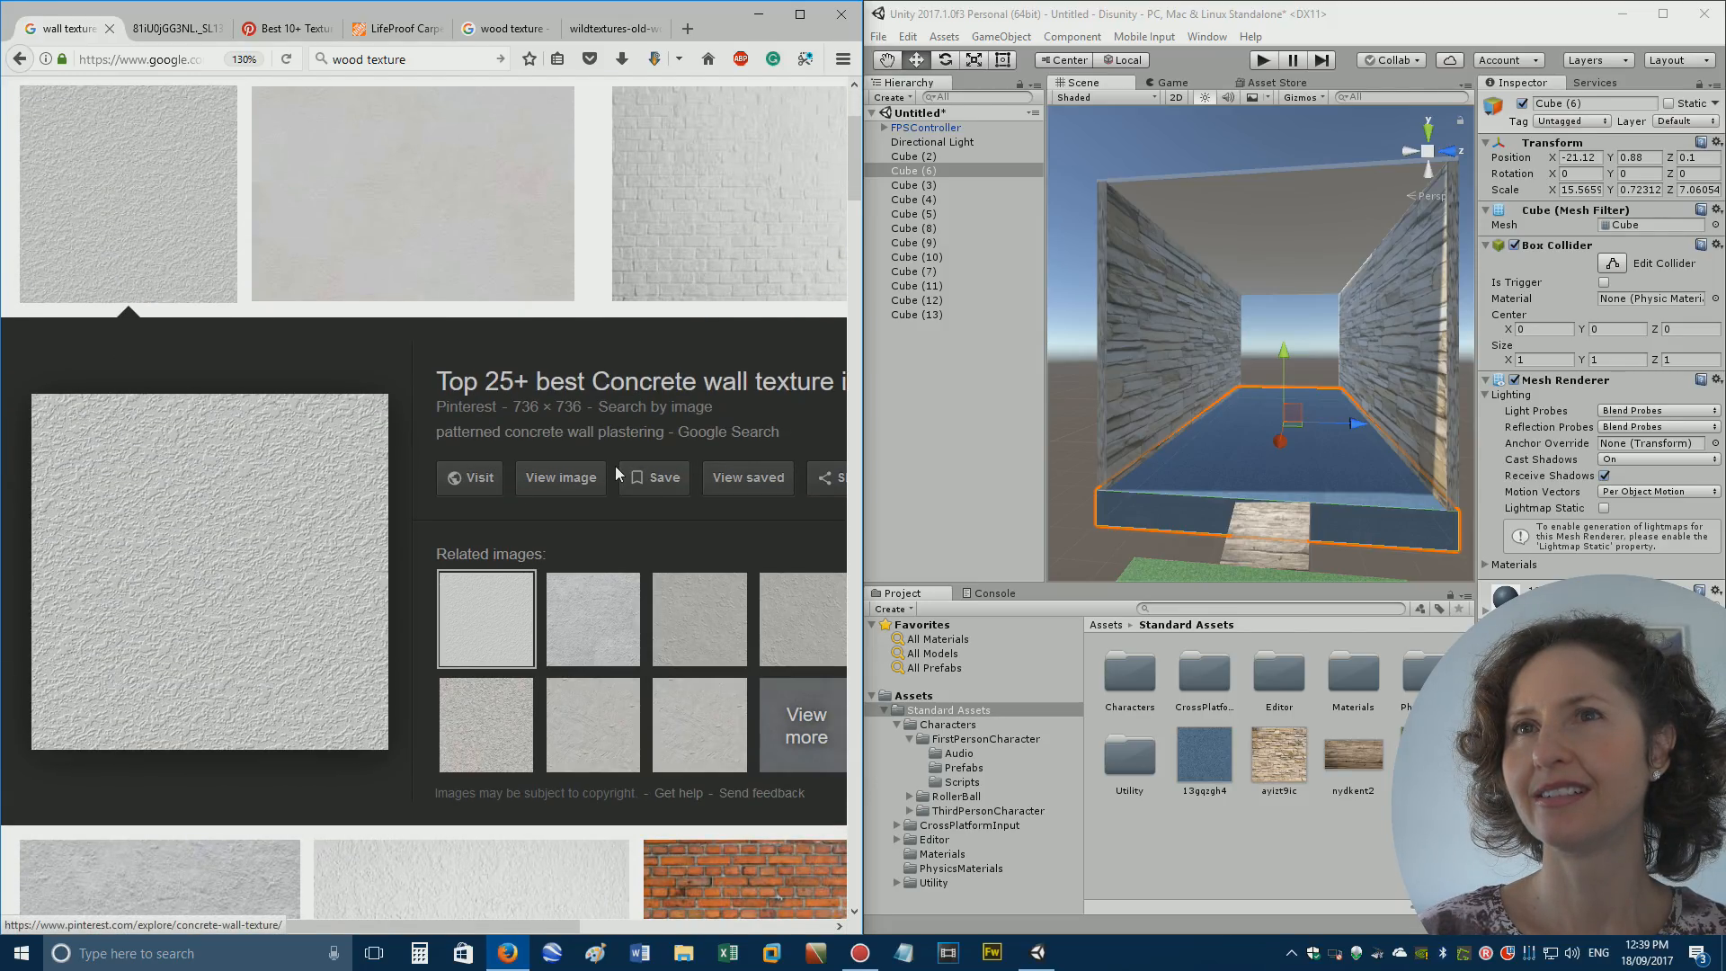
left_click(576, 478)
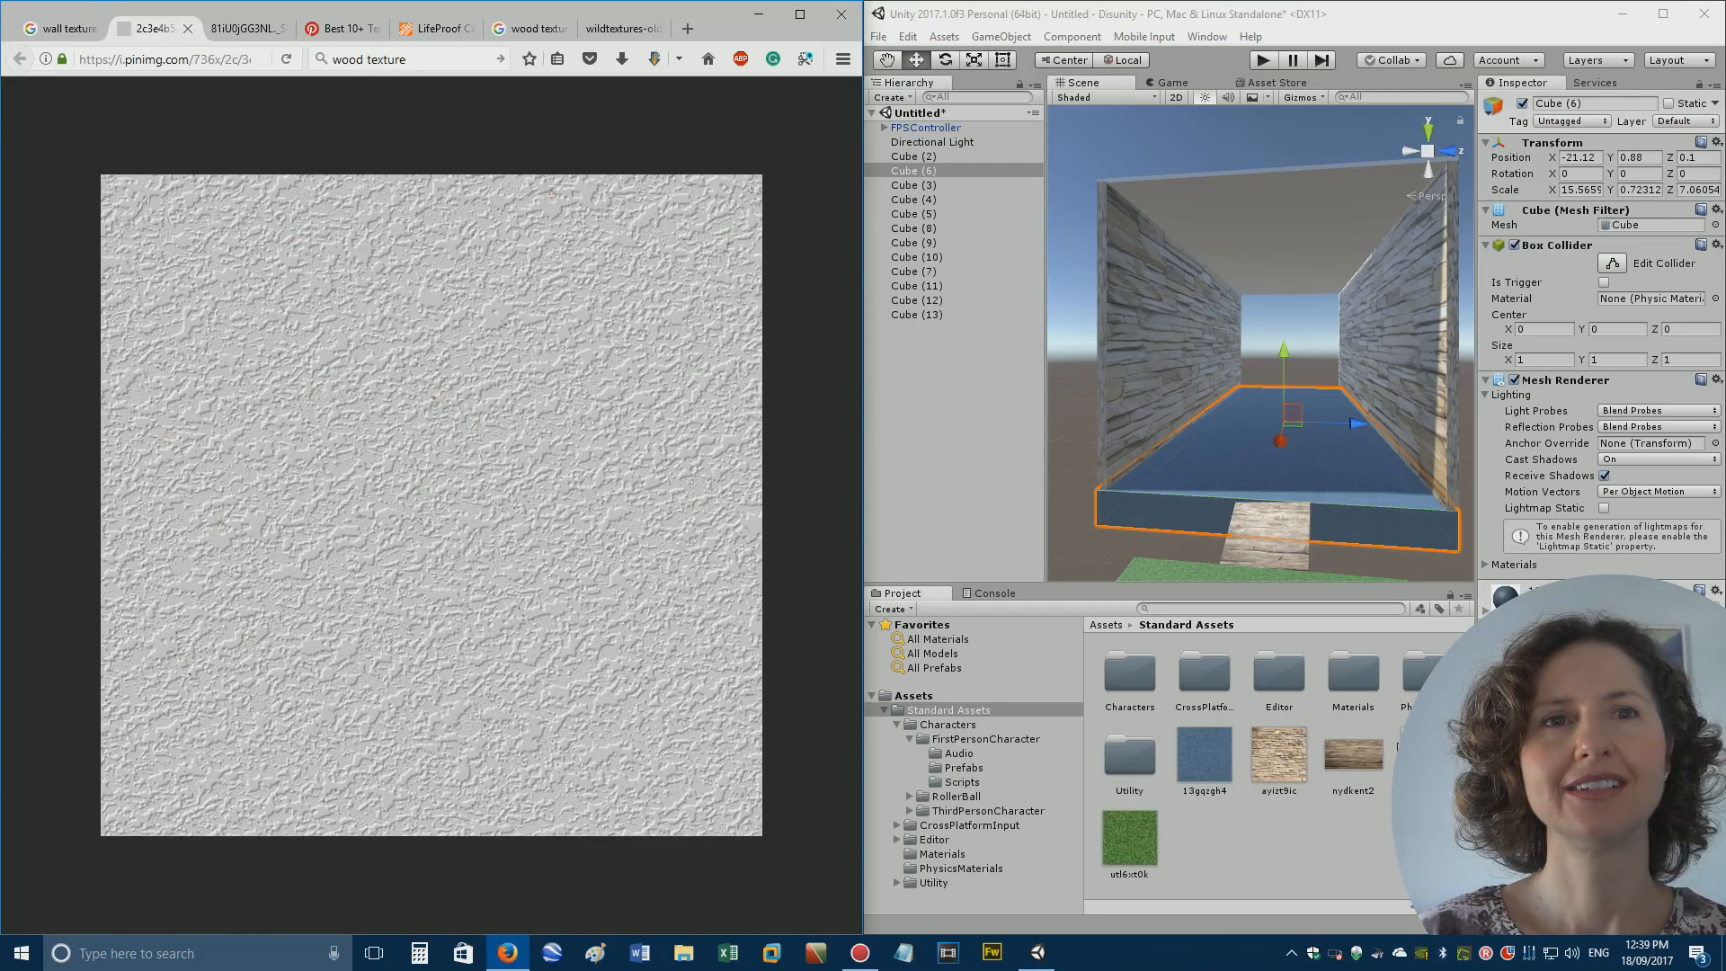
Import the white plaster image into Standard Assets, apply it to the ceiling slab above the walls, and maximize the Unity window.
left_click(1411, 755)
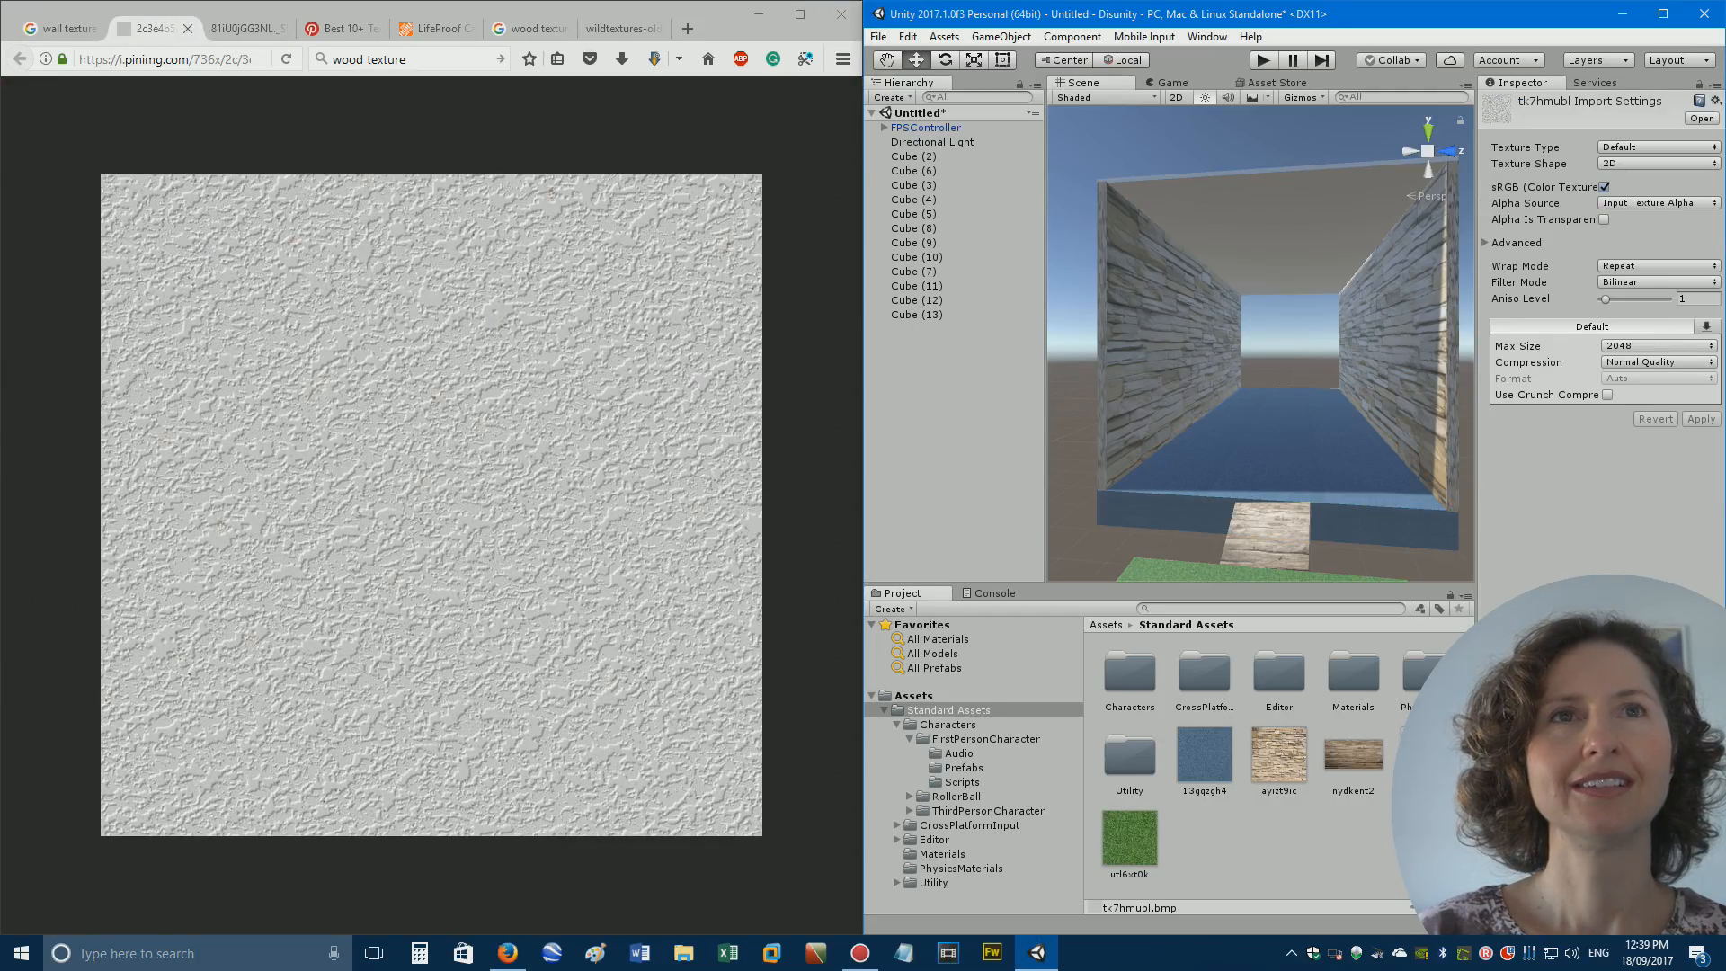
left_click_drag(1347, 279, 1331, 248)
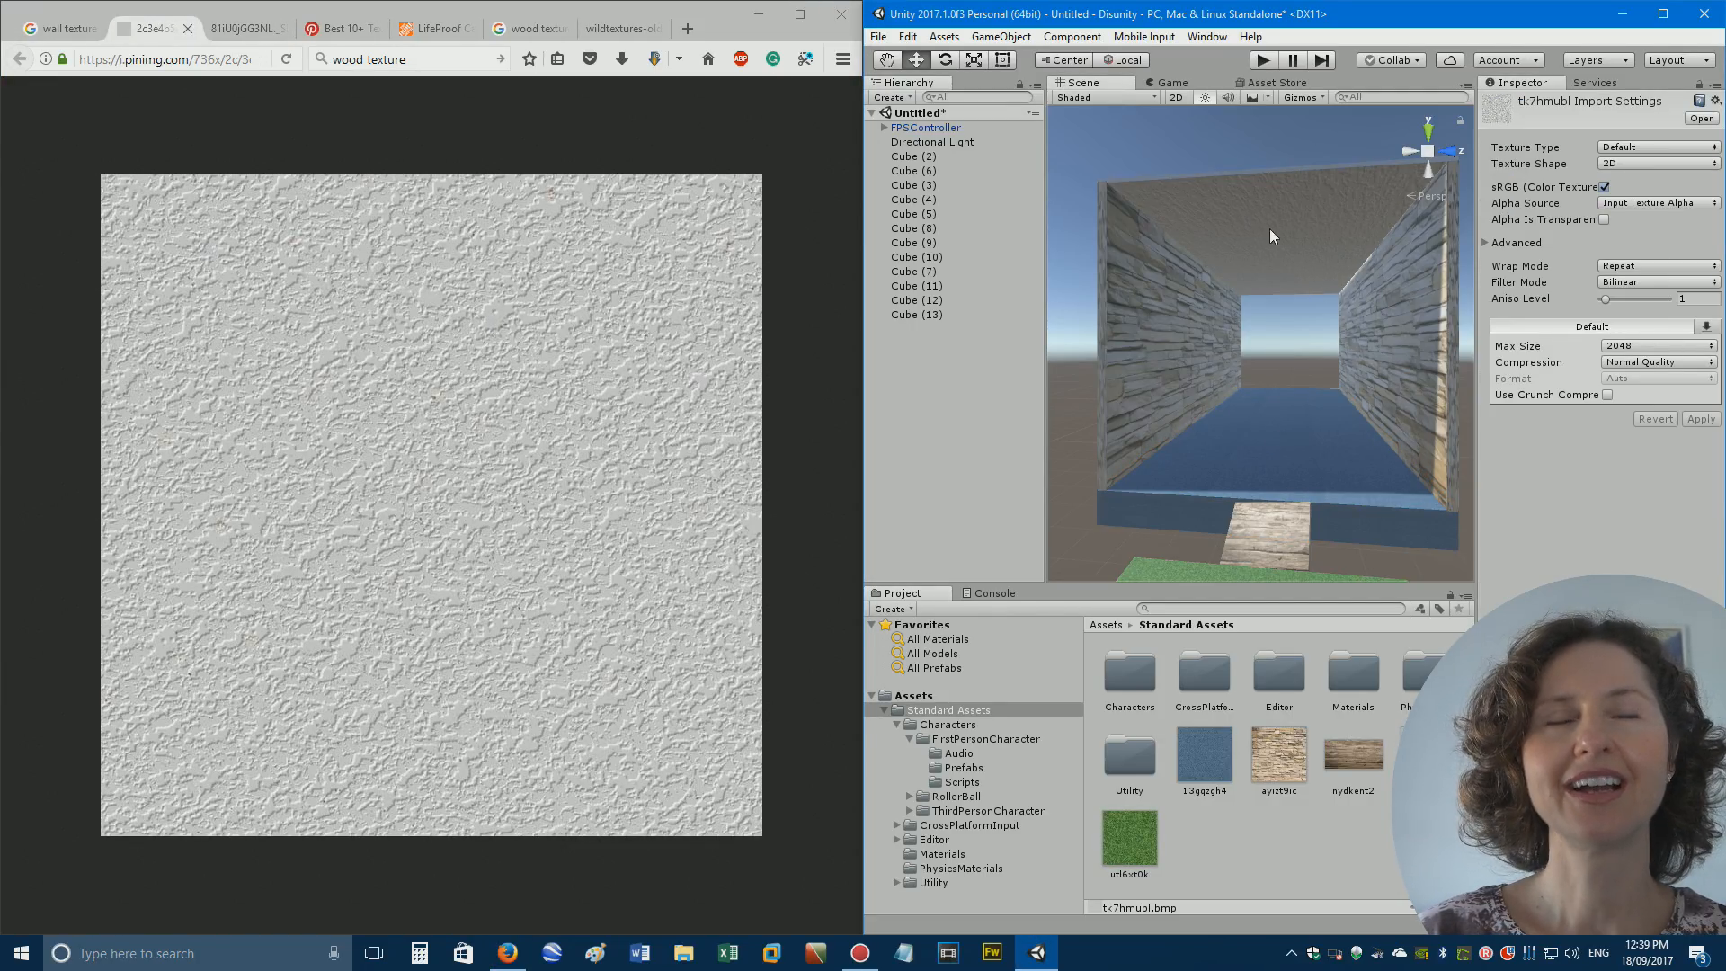
left_click(1662, 13)
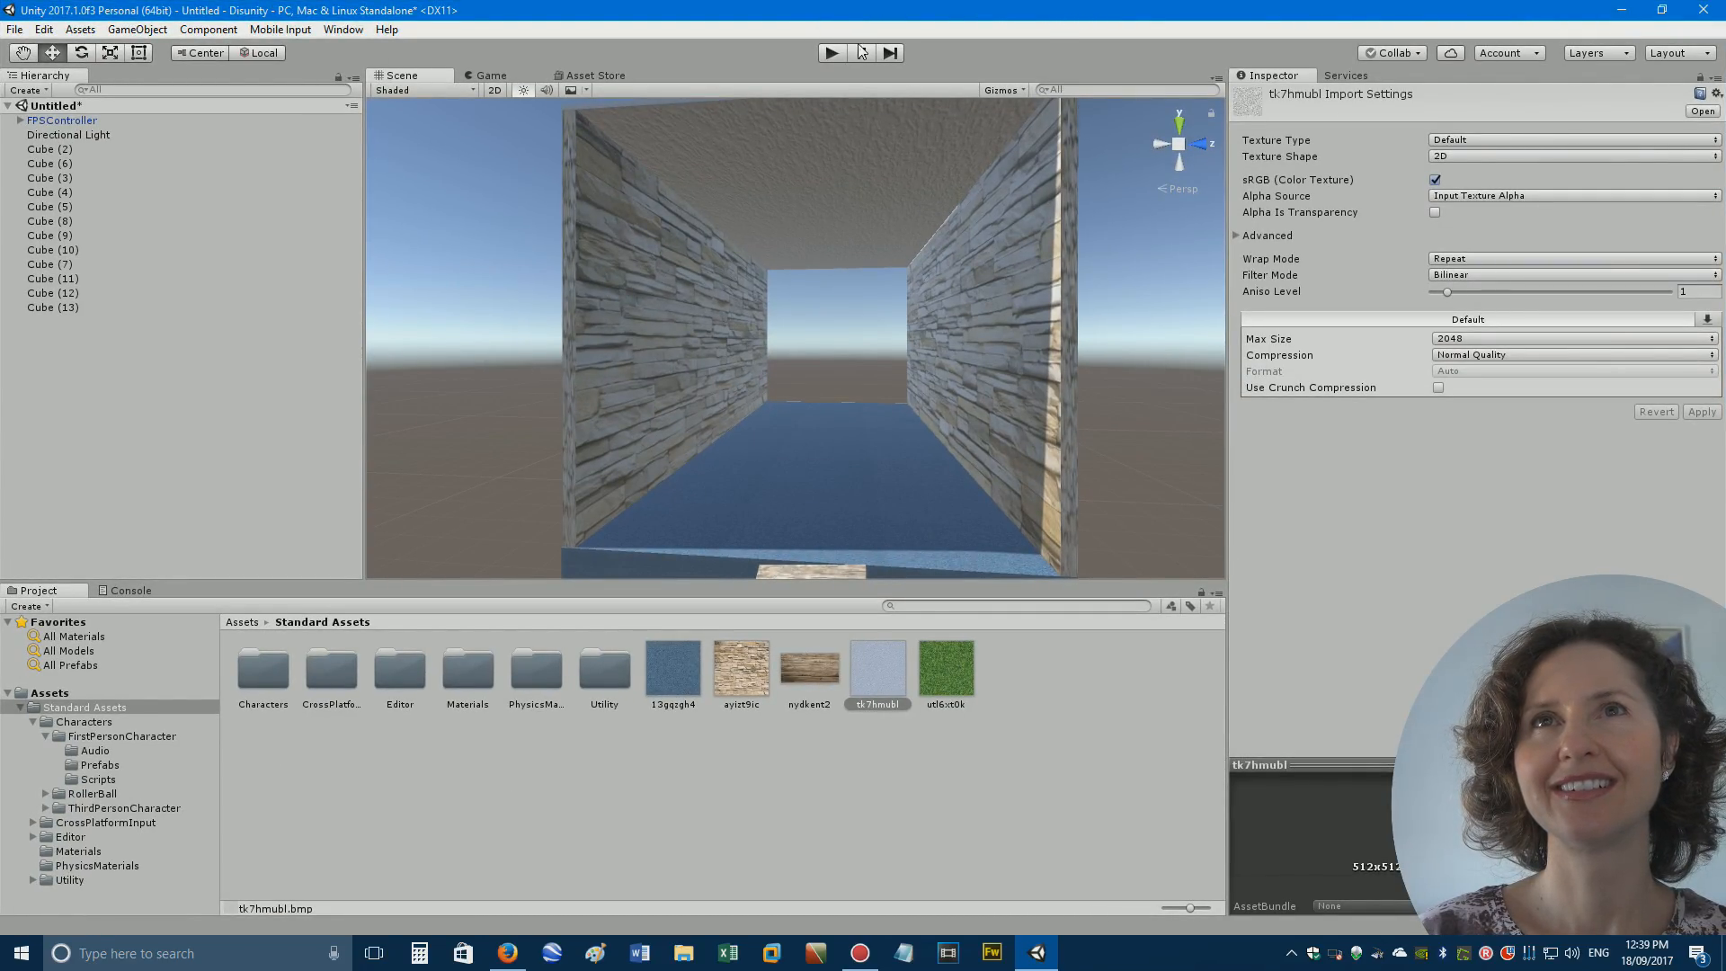
left_click(345, 30)
left_click(385, 4)
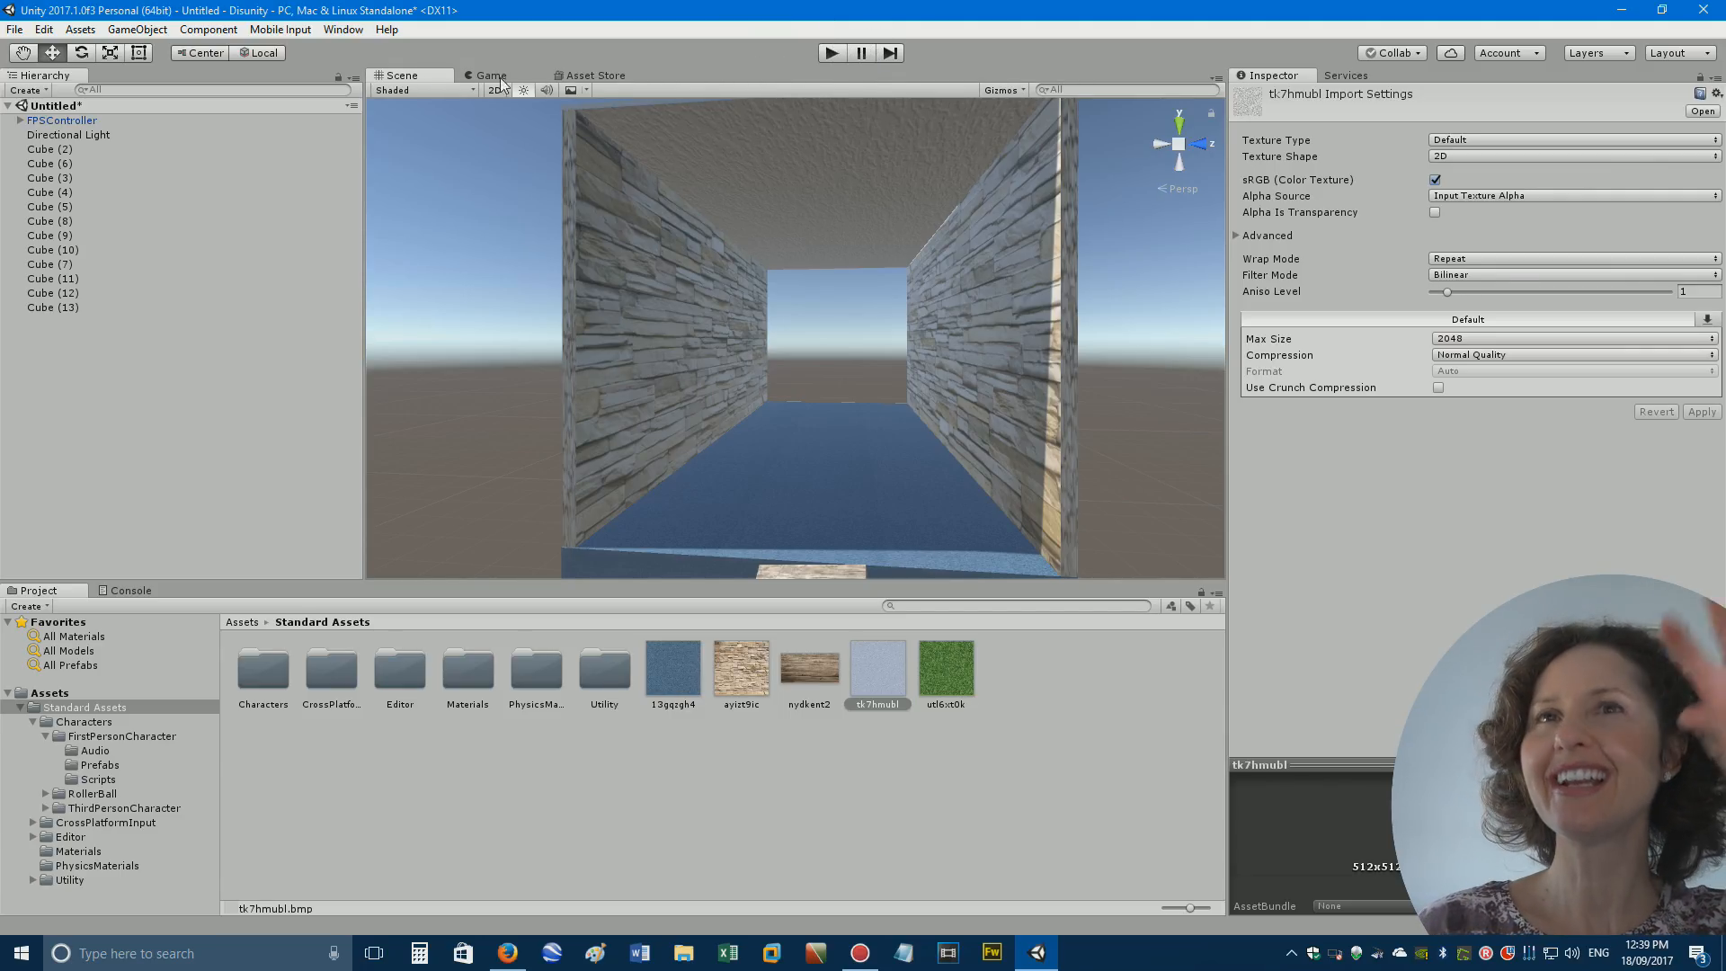
left_click(44, 30)
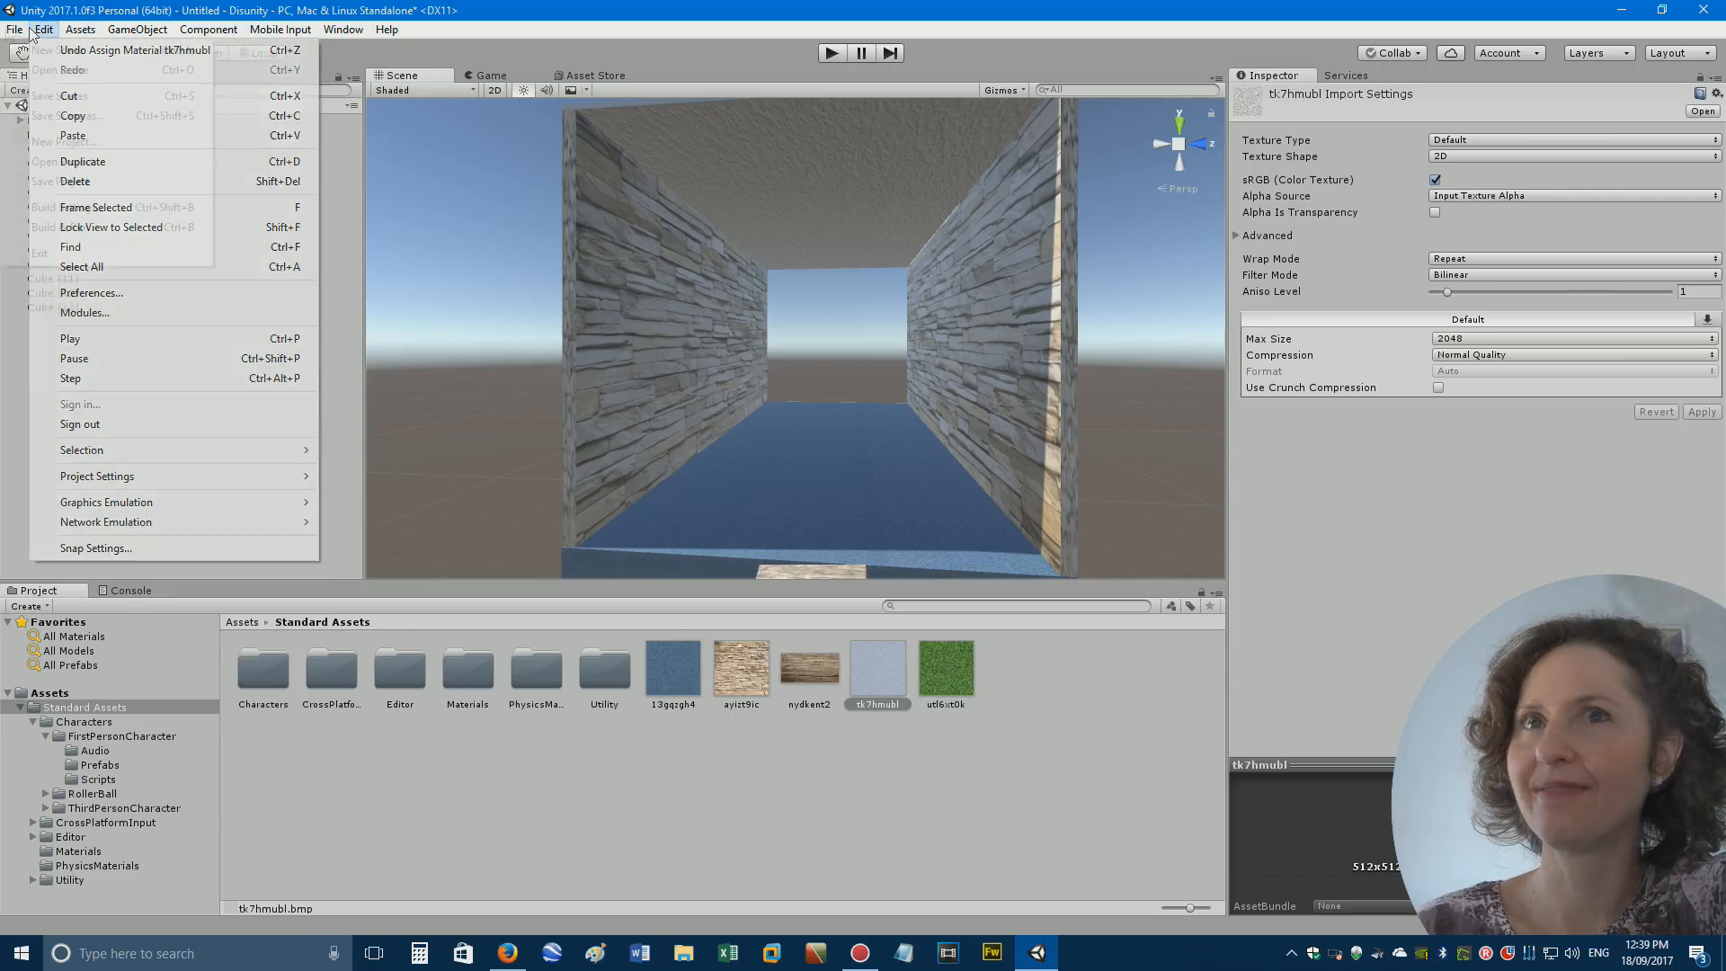
left_click(433, 8)
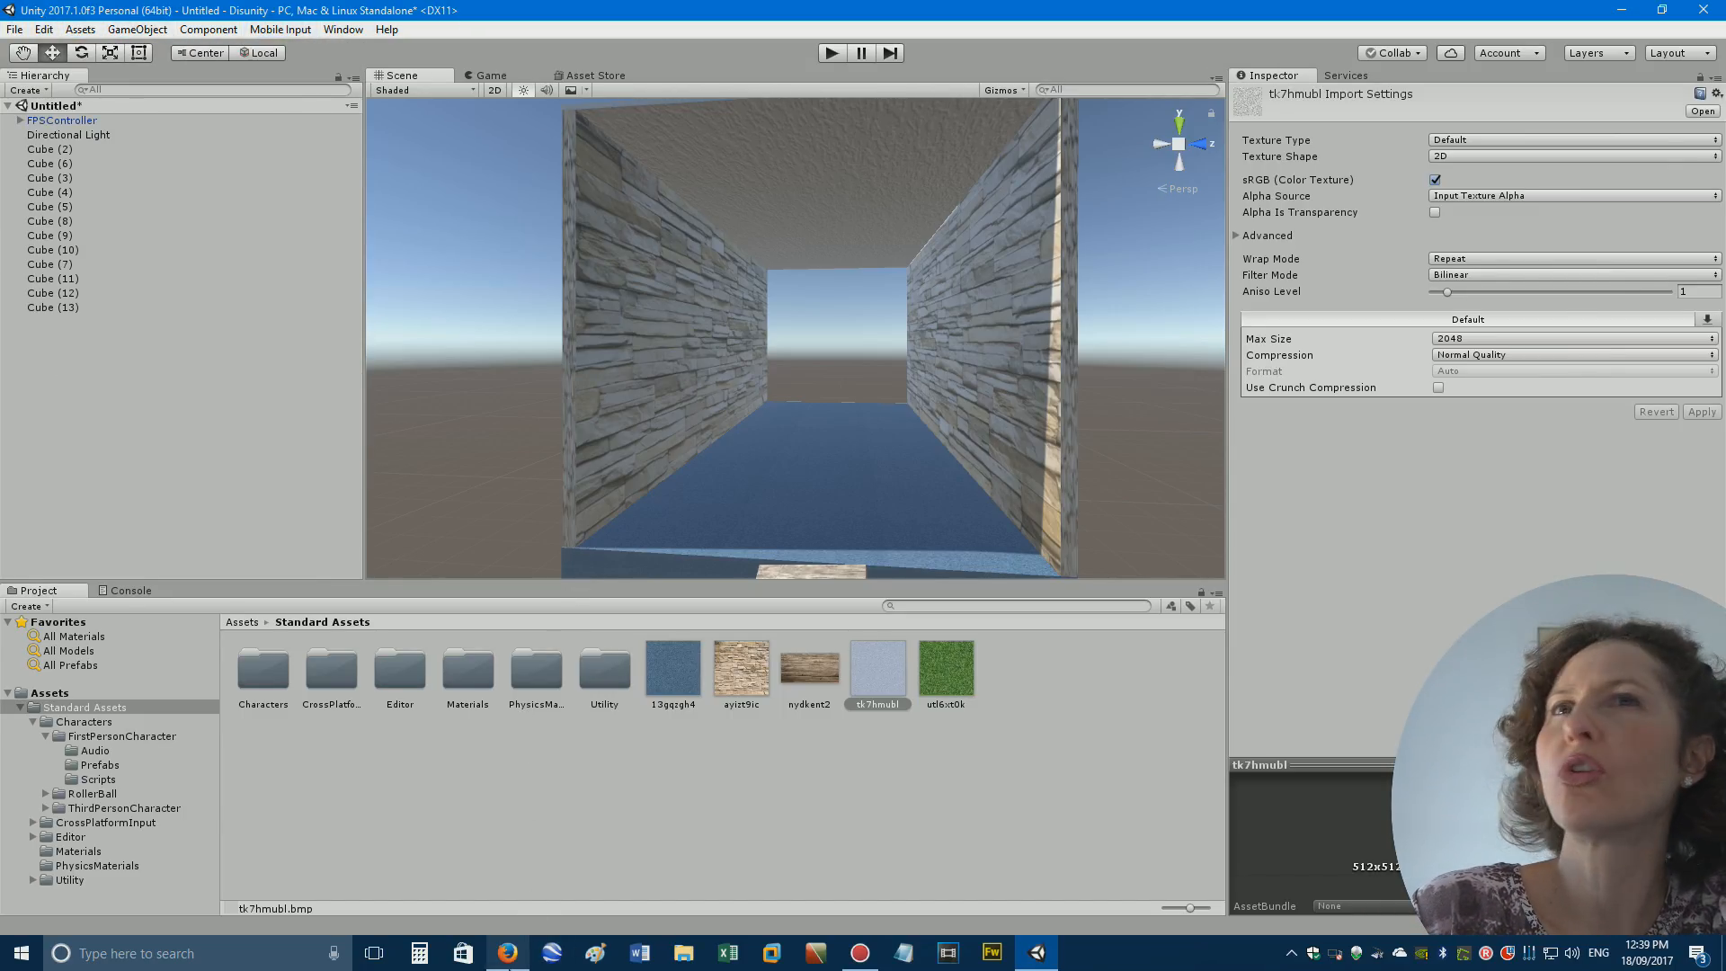
Search web images for "springtime in paris" and import the 683 × 1024 Eiffel Tower photo into the Standard Assets folder.
left_click(508, 953)
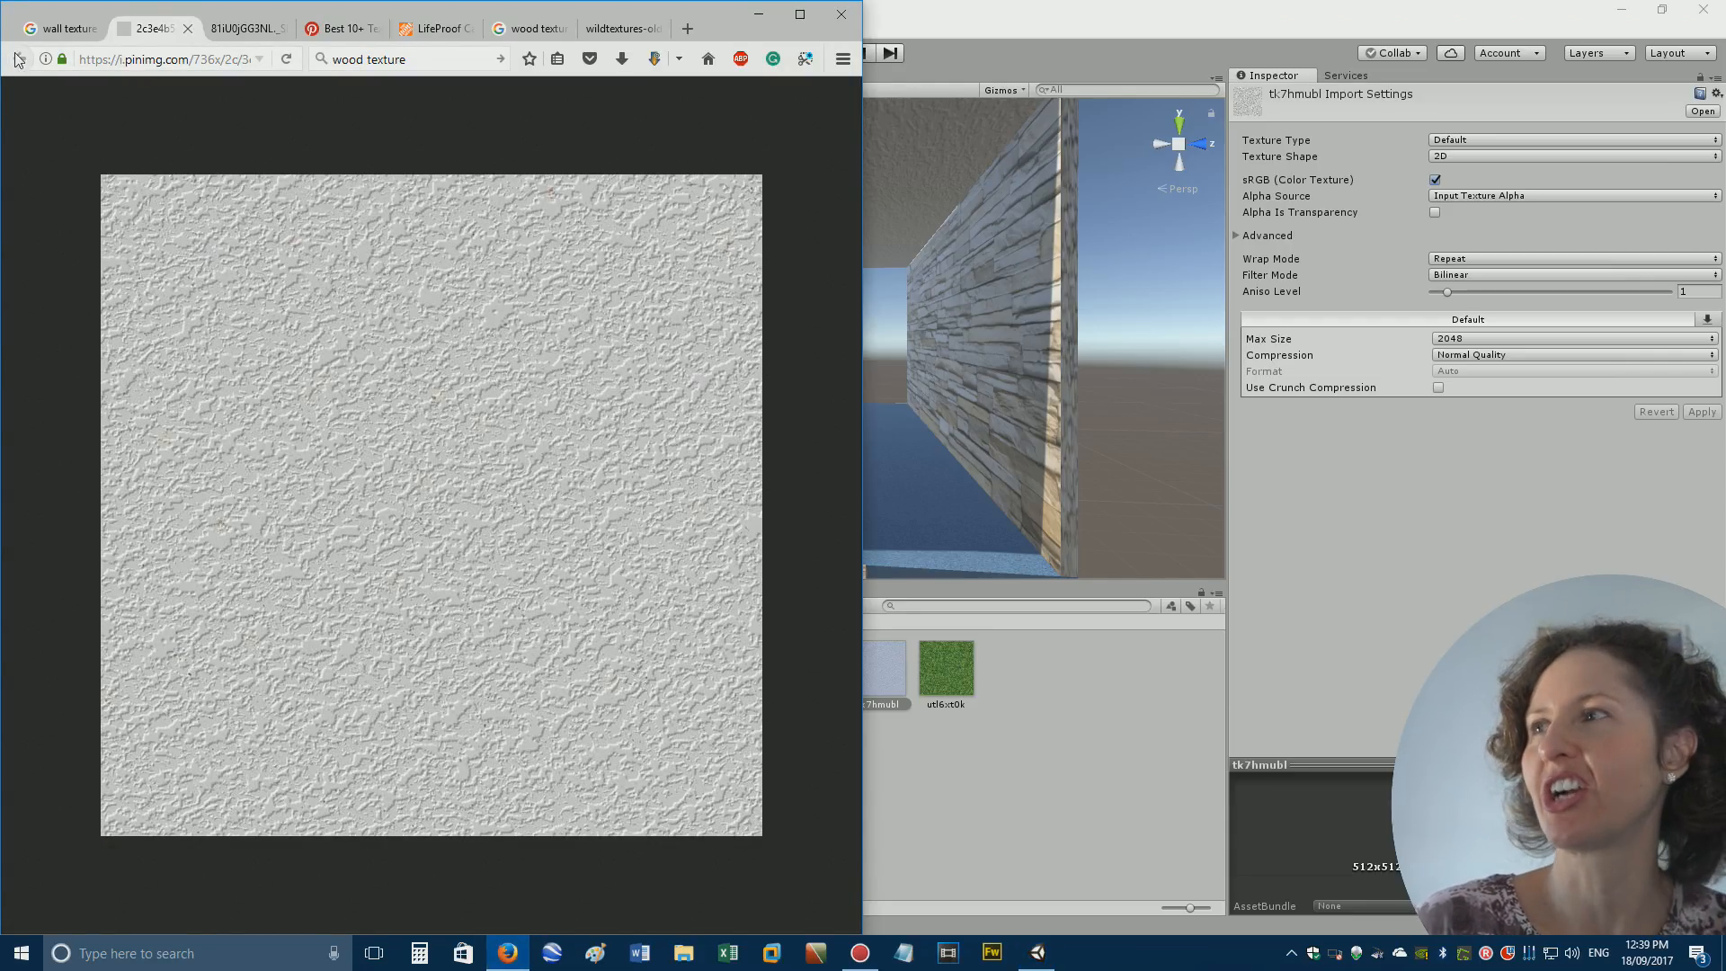
left_click(36, 28)
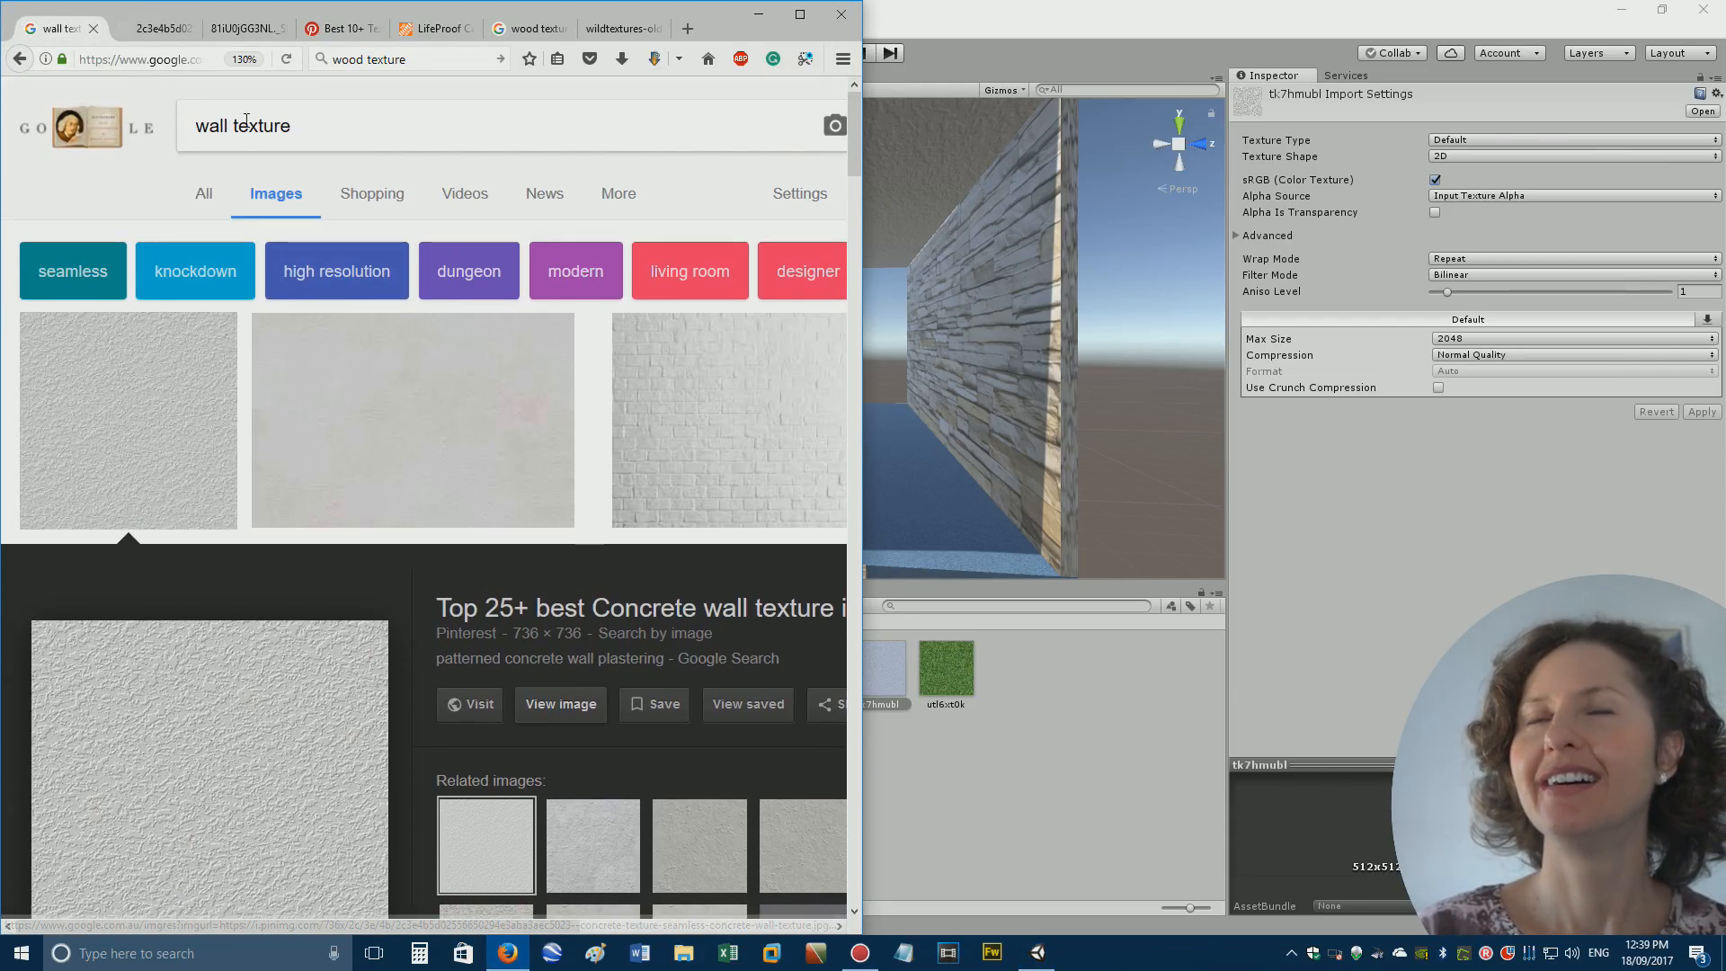
triple_click(246, 120)
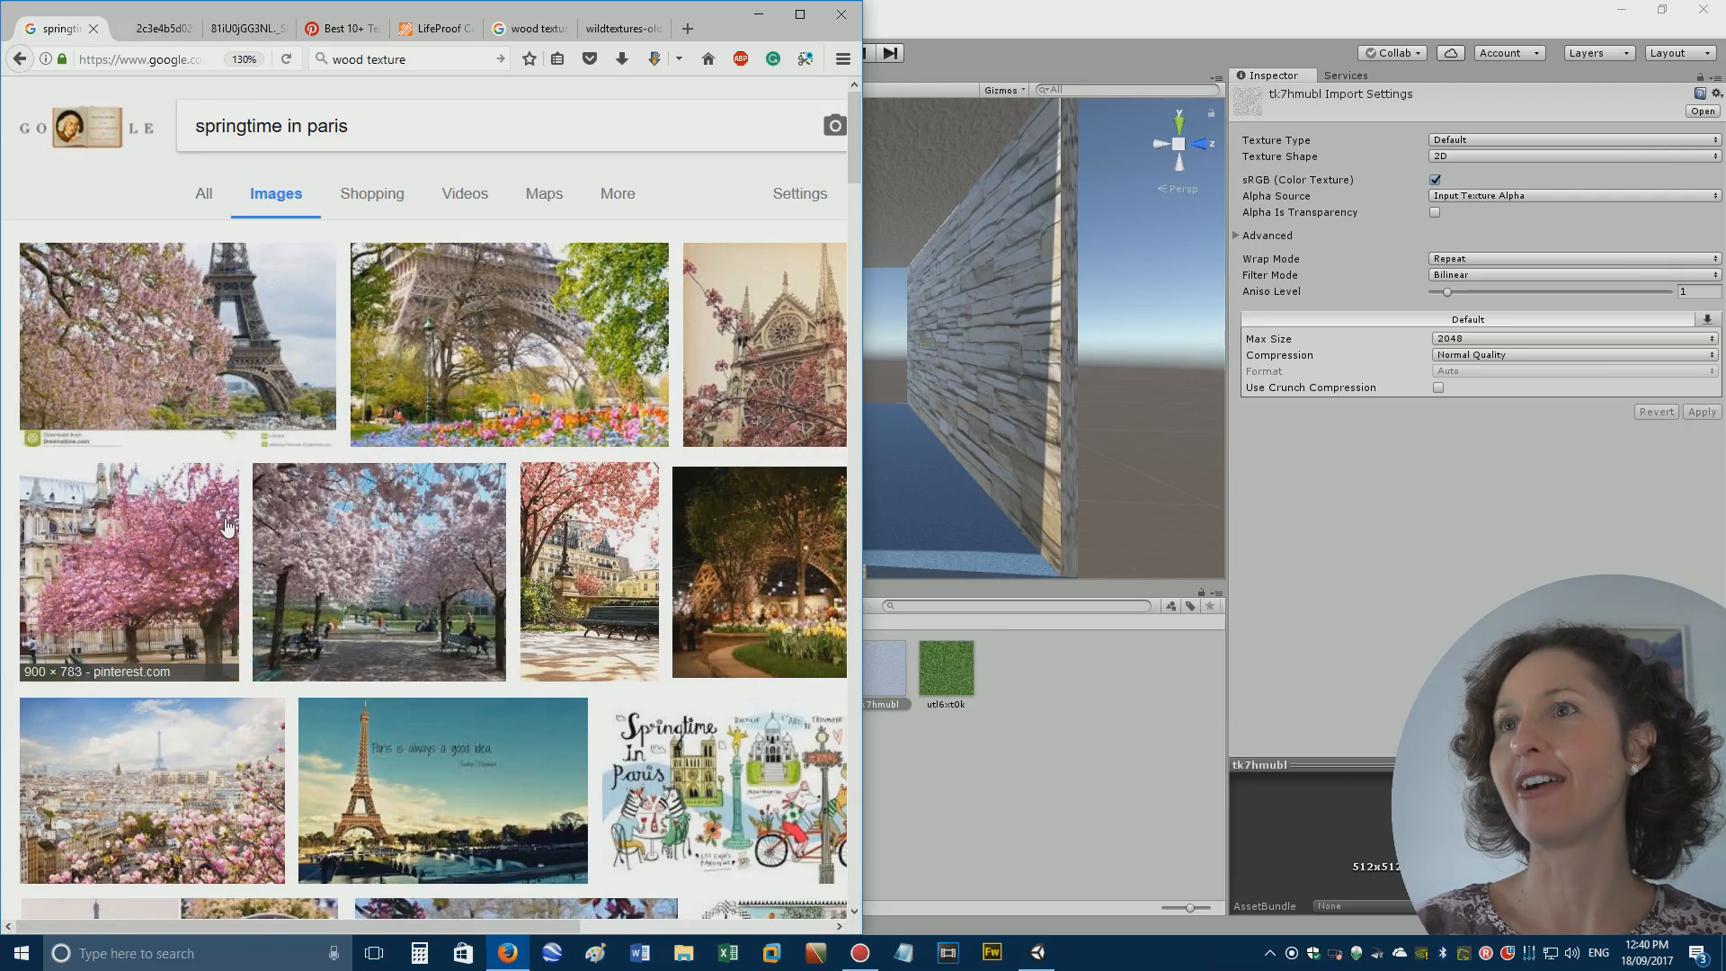
left_click(174, 377)
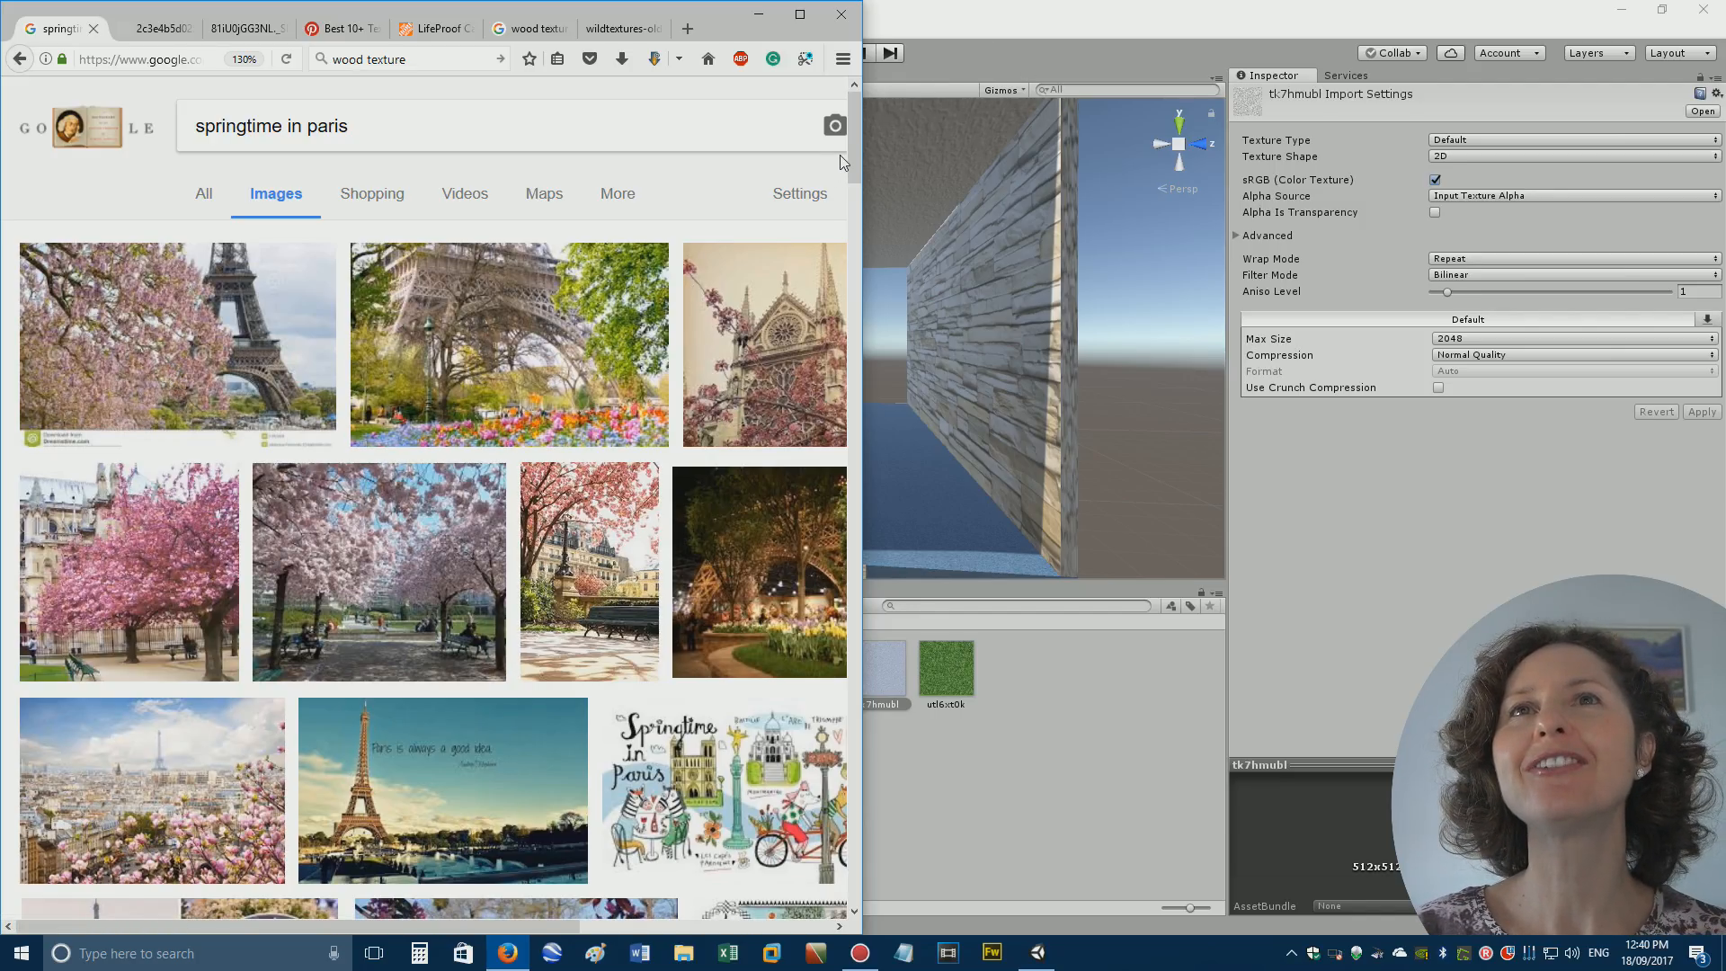
left_click_drag(849, 151, 943, 309)
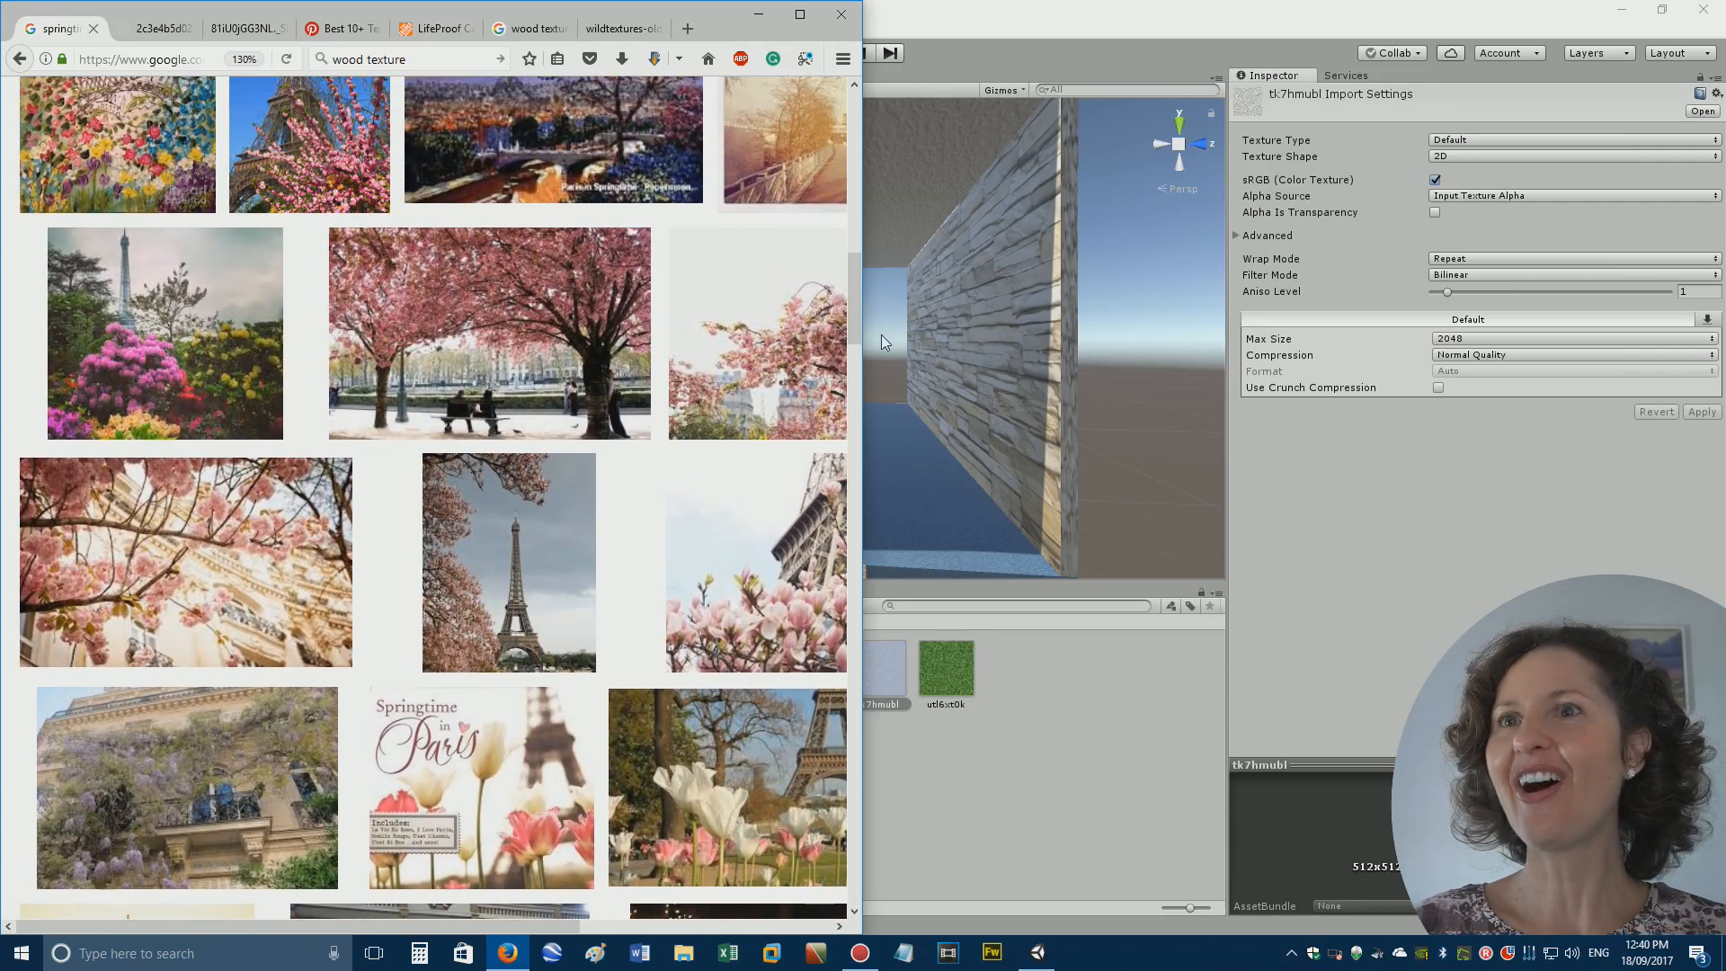
left_click(551, 595)
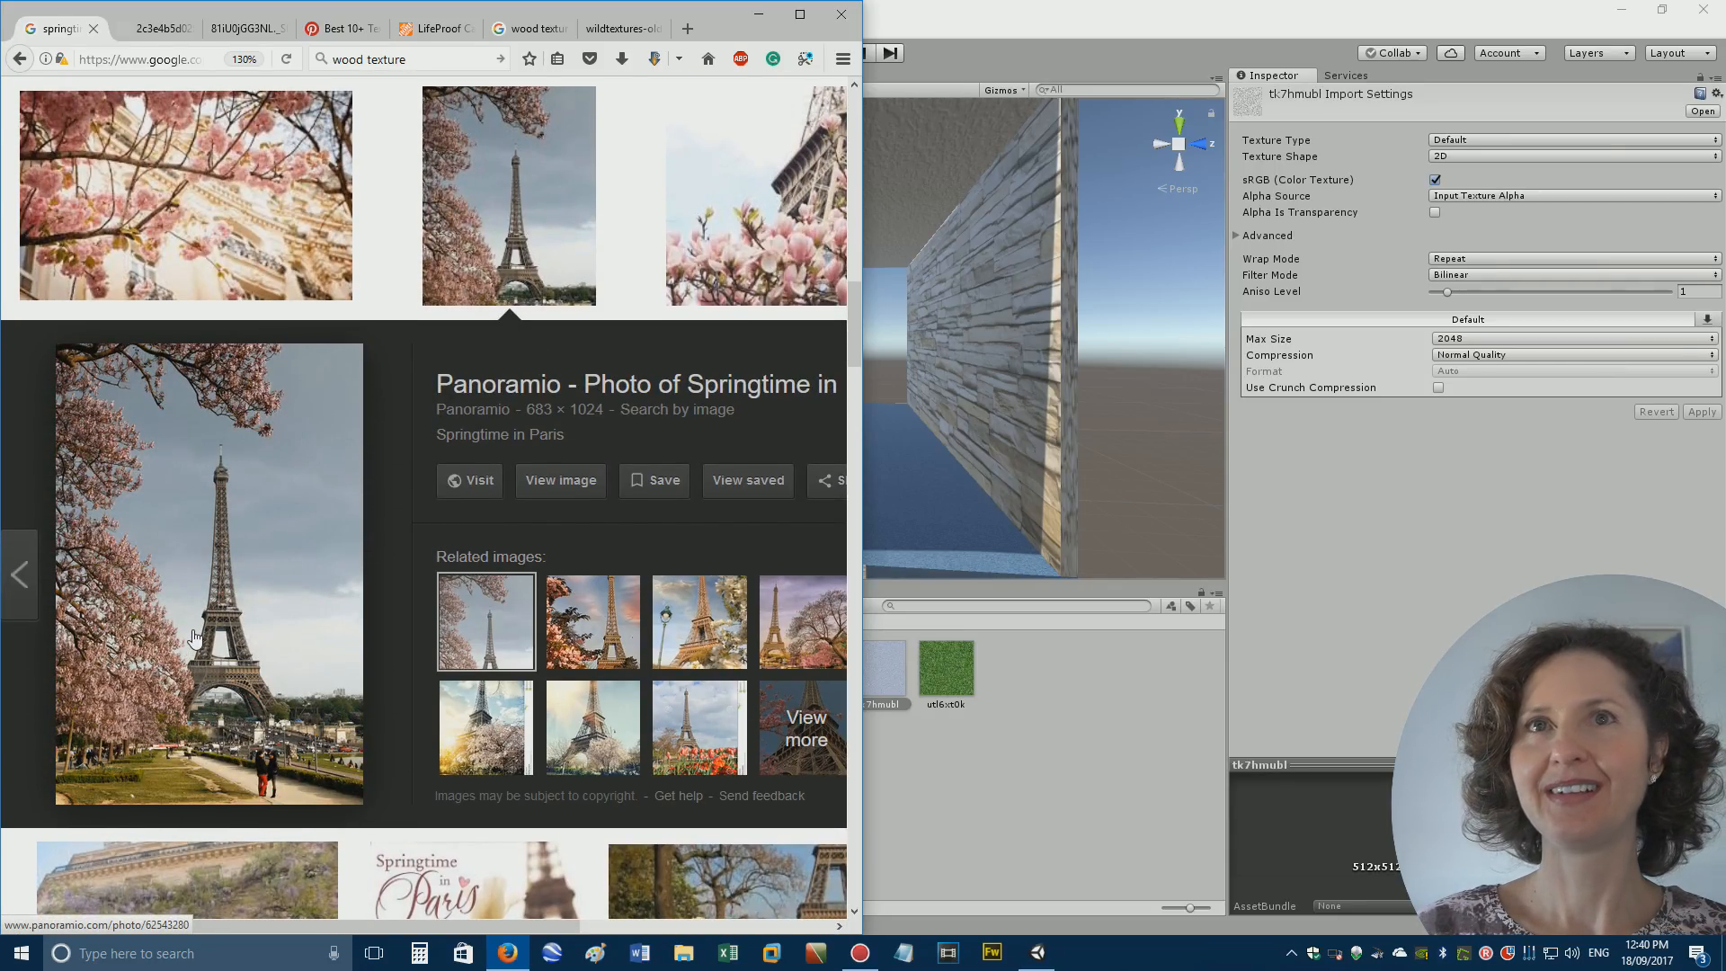
left_click_drag(193, 636, 942, 699)
left_click_drag(961, 615, 994, 810)
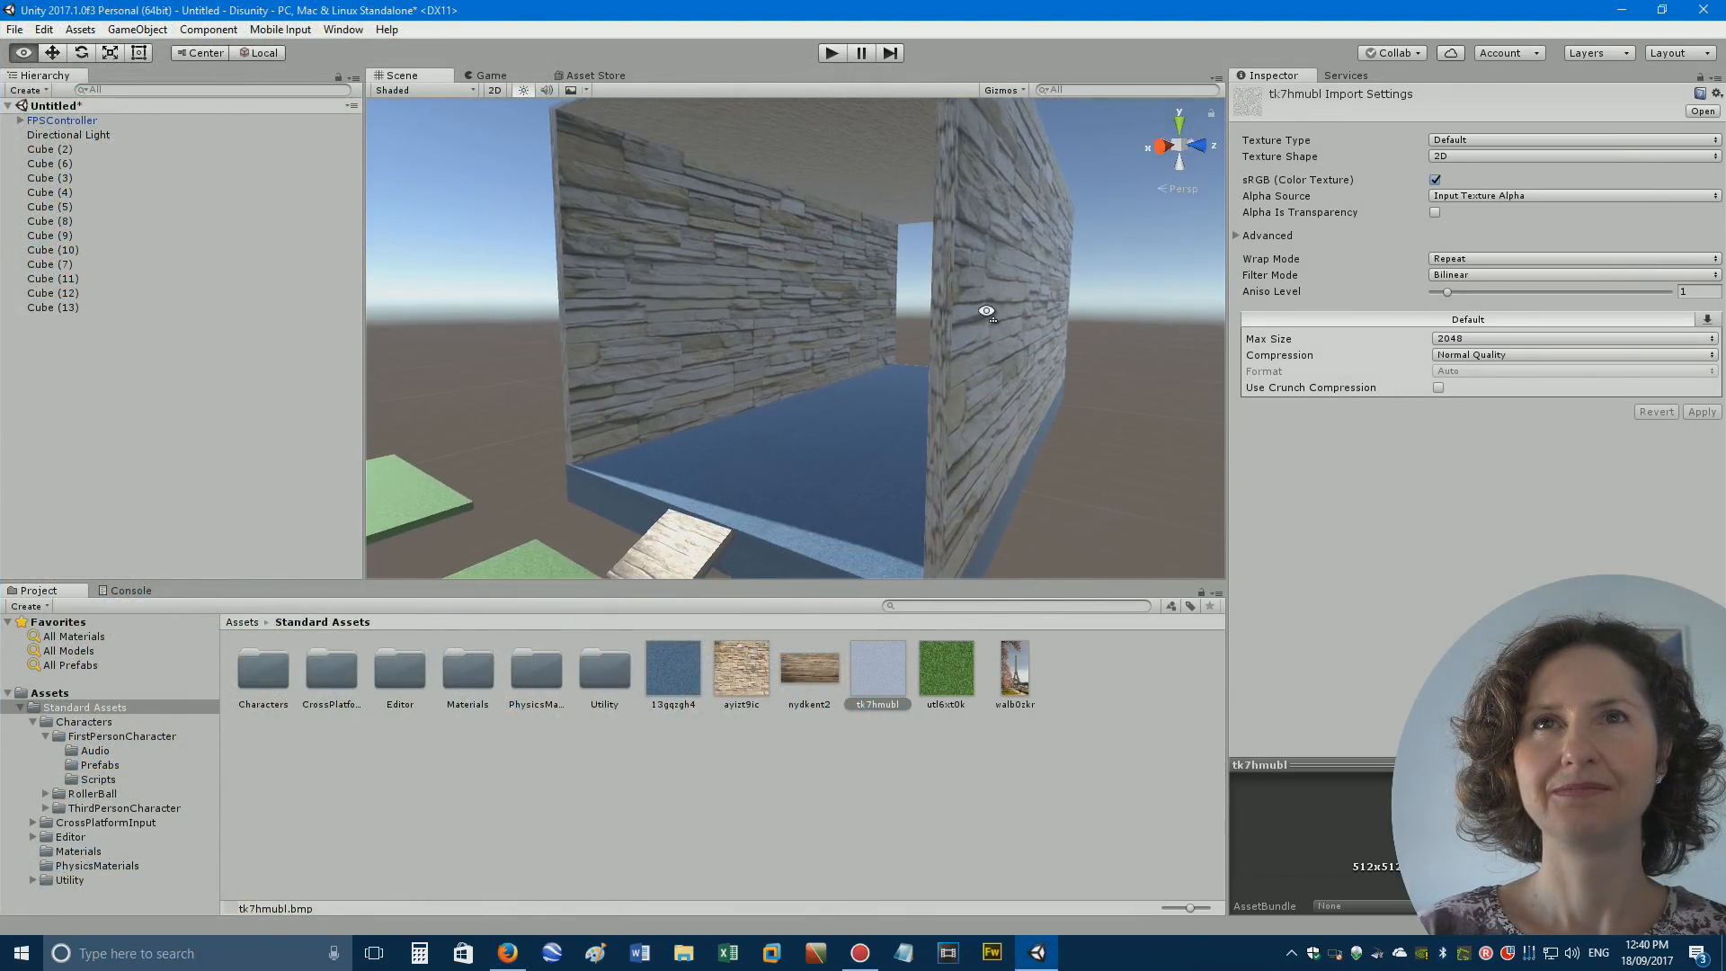
Duplicate the room's left stone wall and make the copy a small panel about 2.74 wide and 2.23 high at Z -3.18.
left_click_drag(952, 305, 990, 298, "alt")
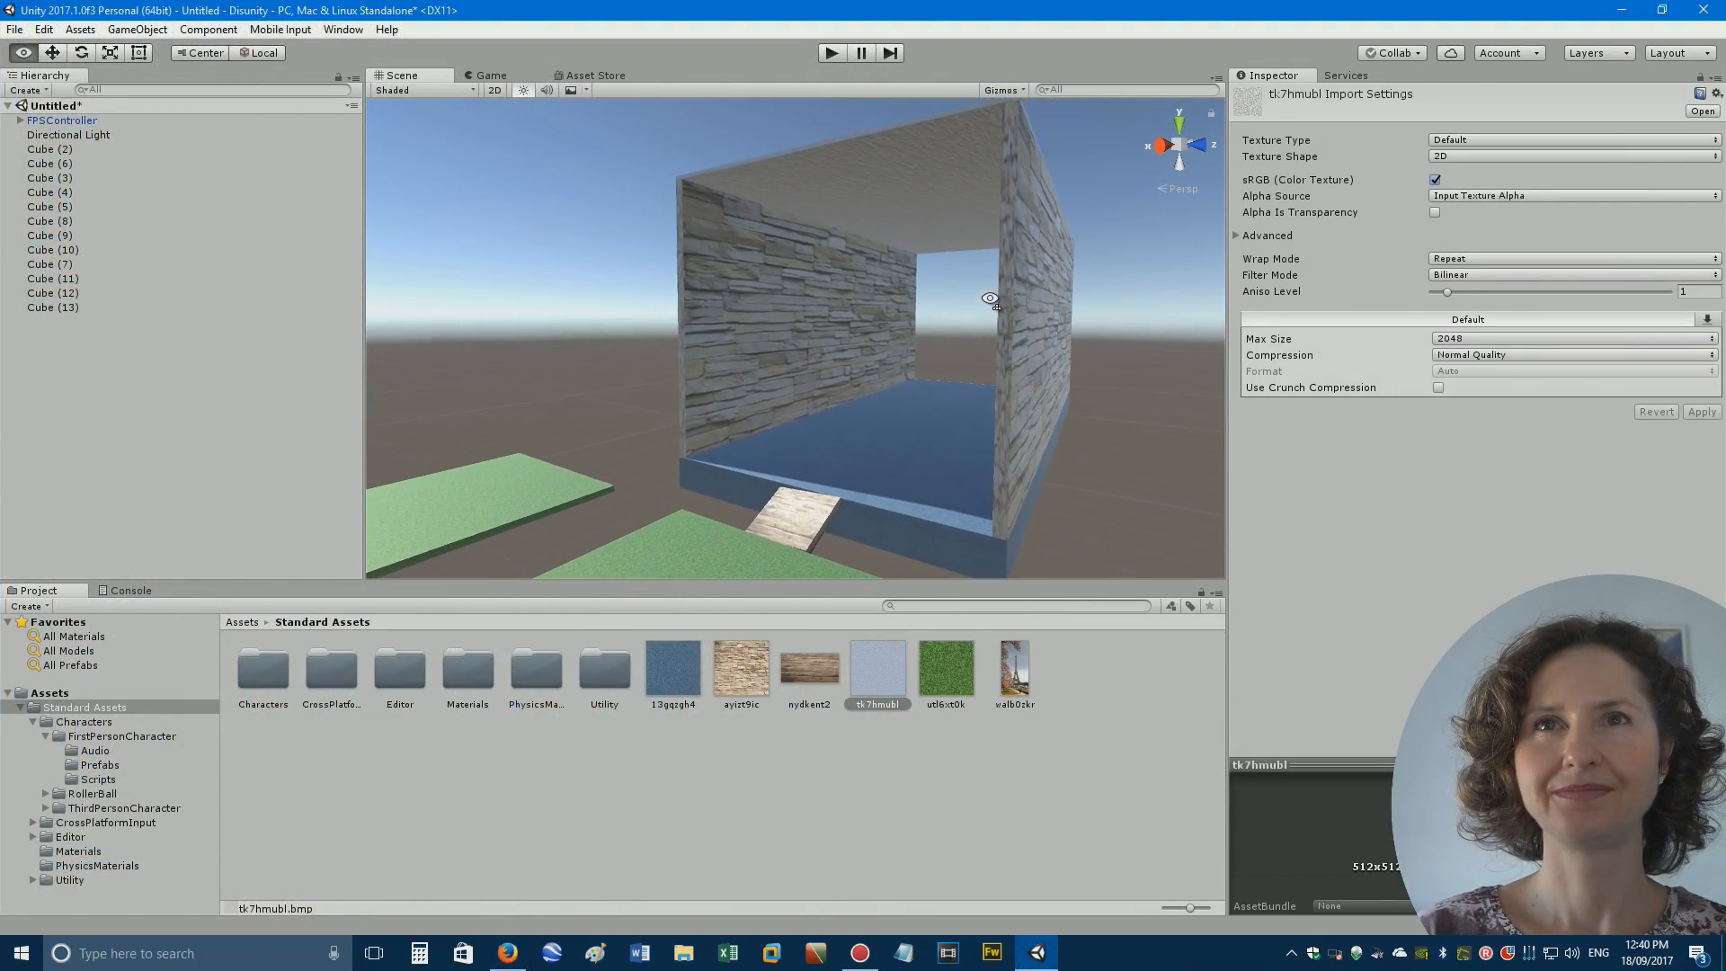
key("w")
right_click_drag(990, 298, 1008, 297)
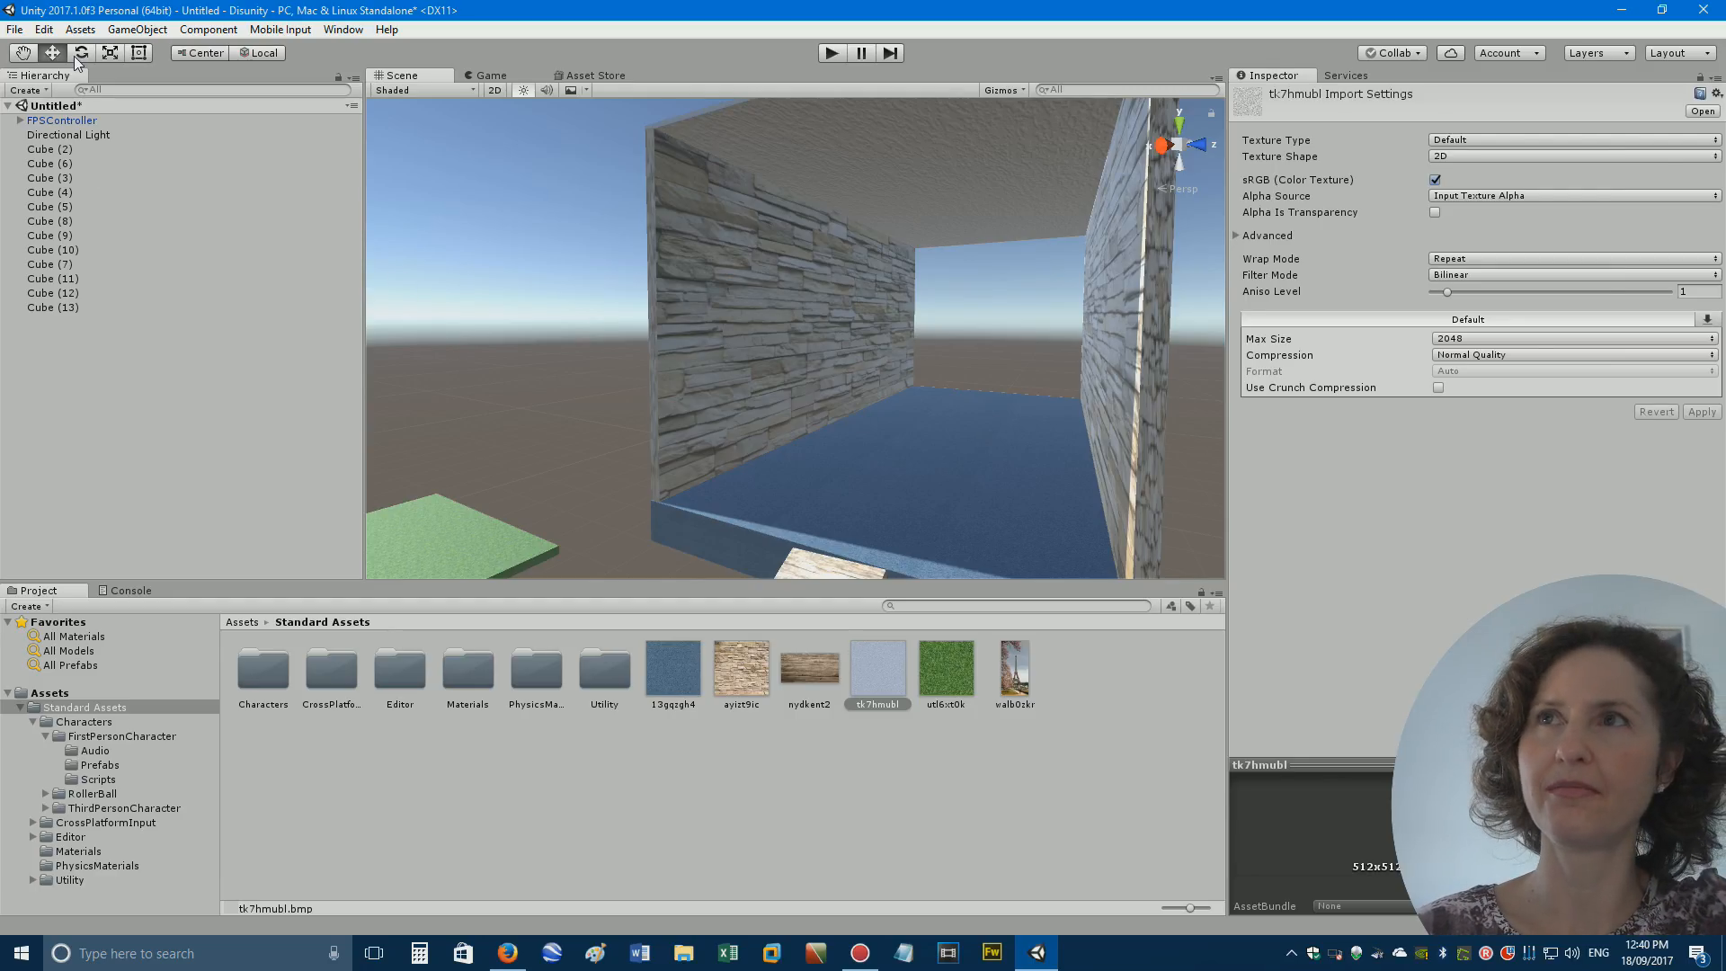
left_click(44, 28)
left_click(672, 284)
left_click(678, 286)
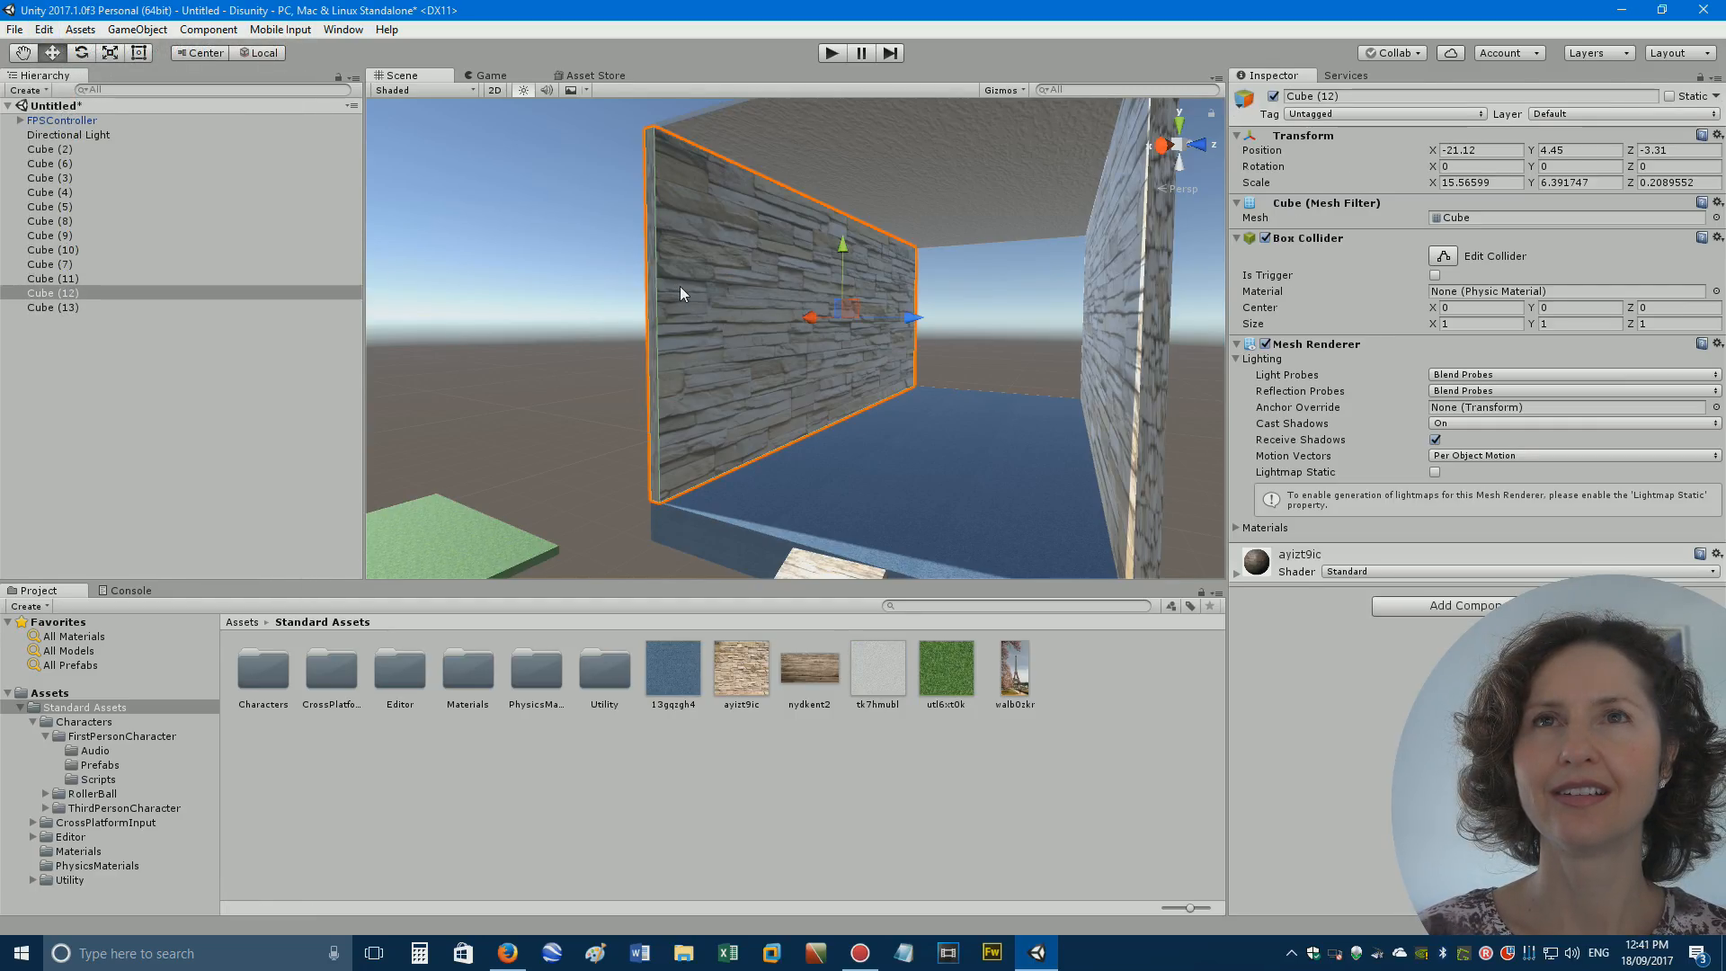
key("r")
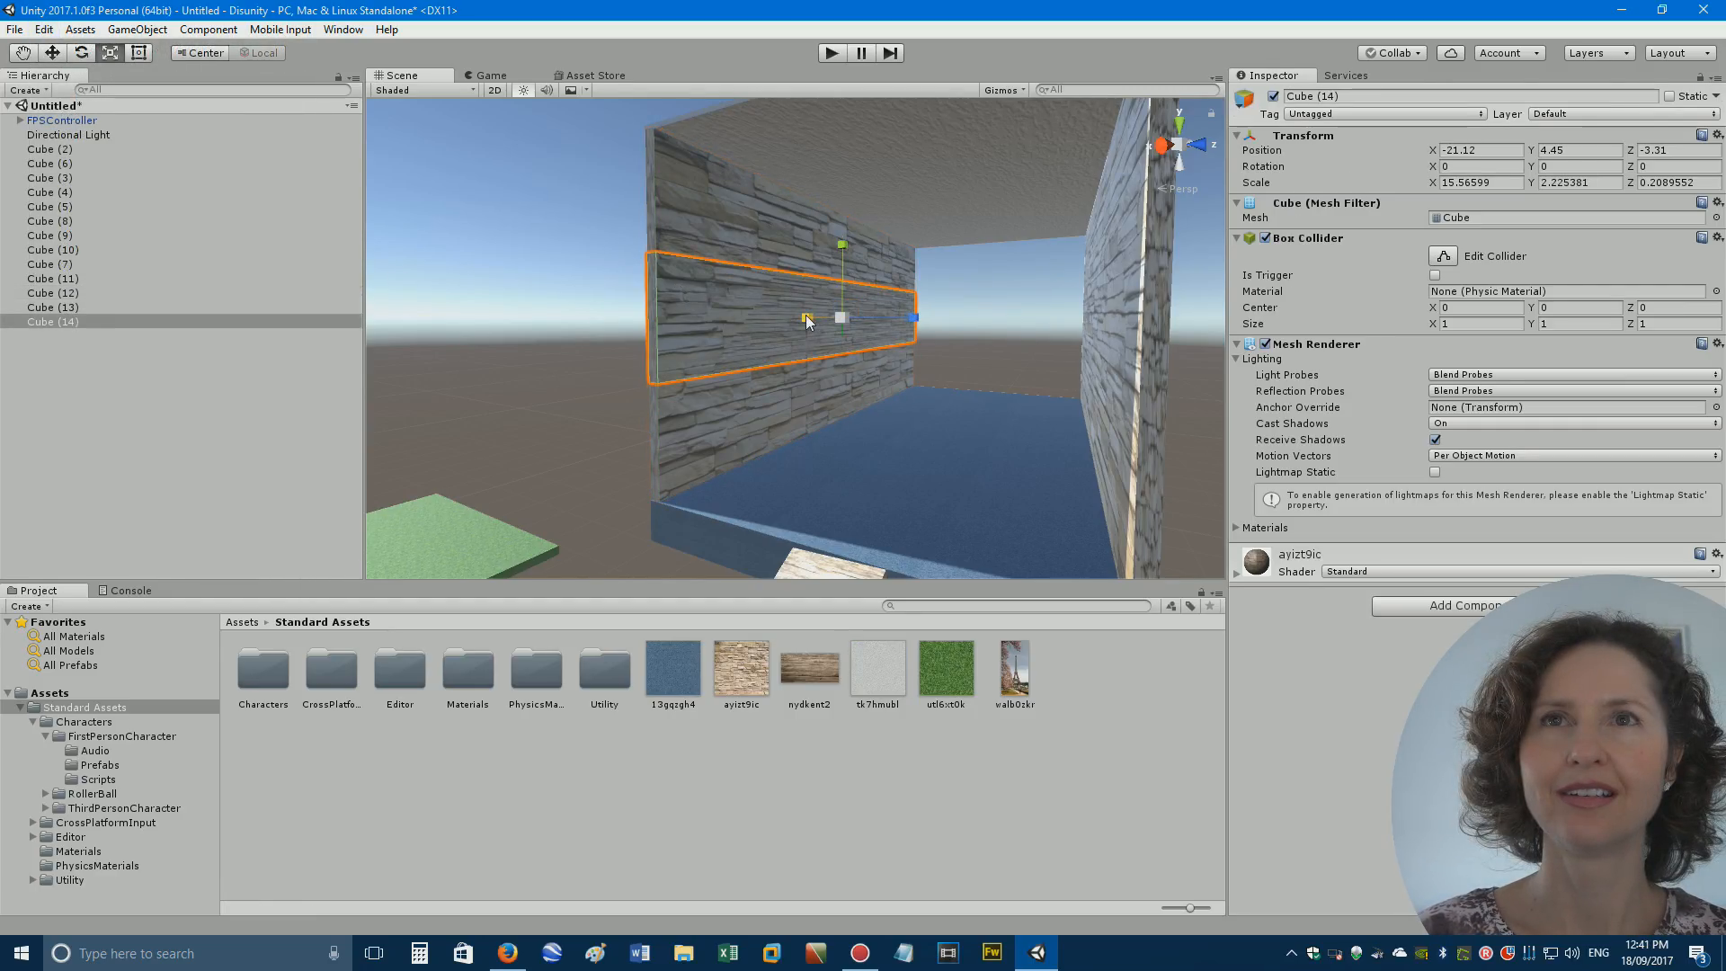
left_click_drag(806, 314, 914, 319)
key("w")
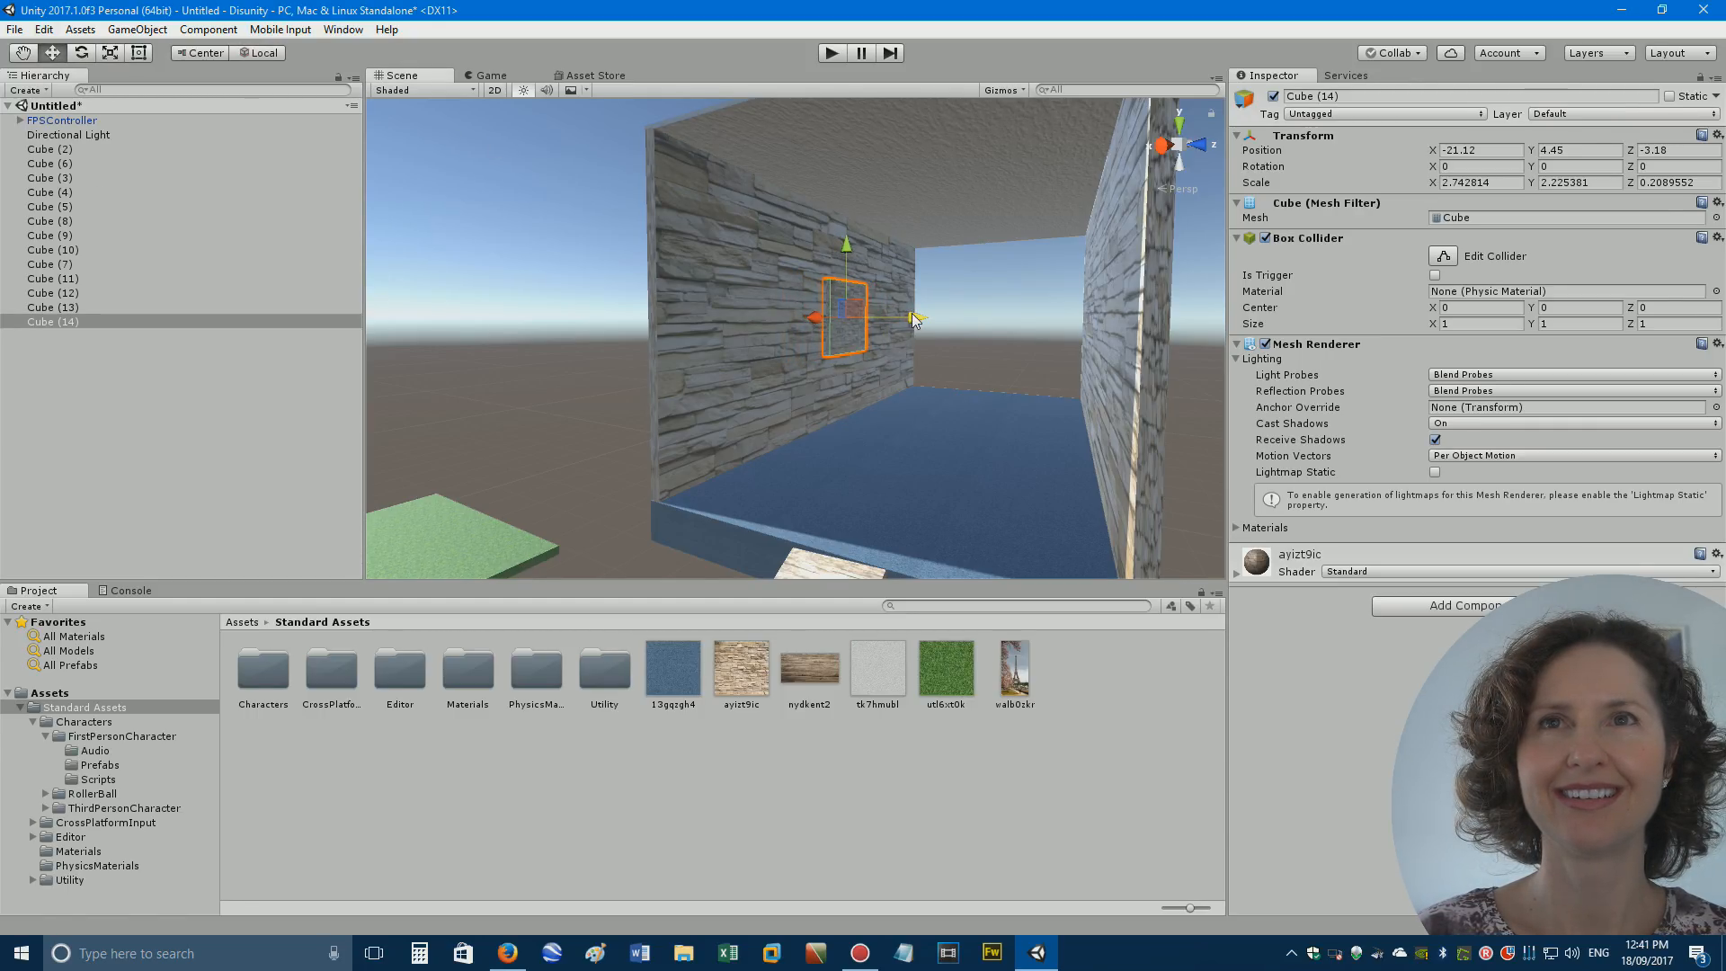
Apply the Eiffel Tower photo to the small panel on the left stone wall.
left_click_drag(1015, 670, 905, 377)
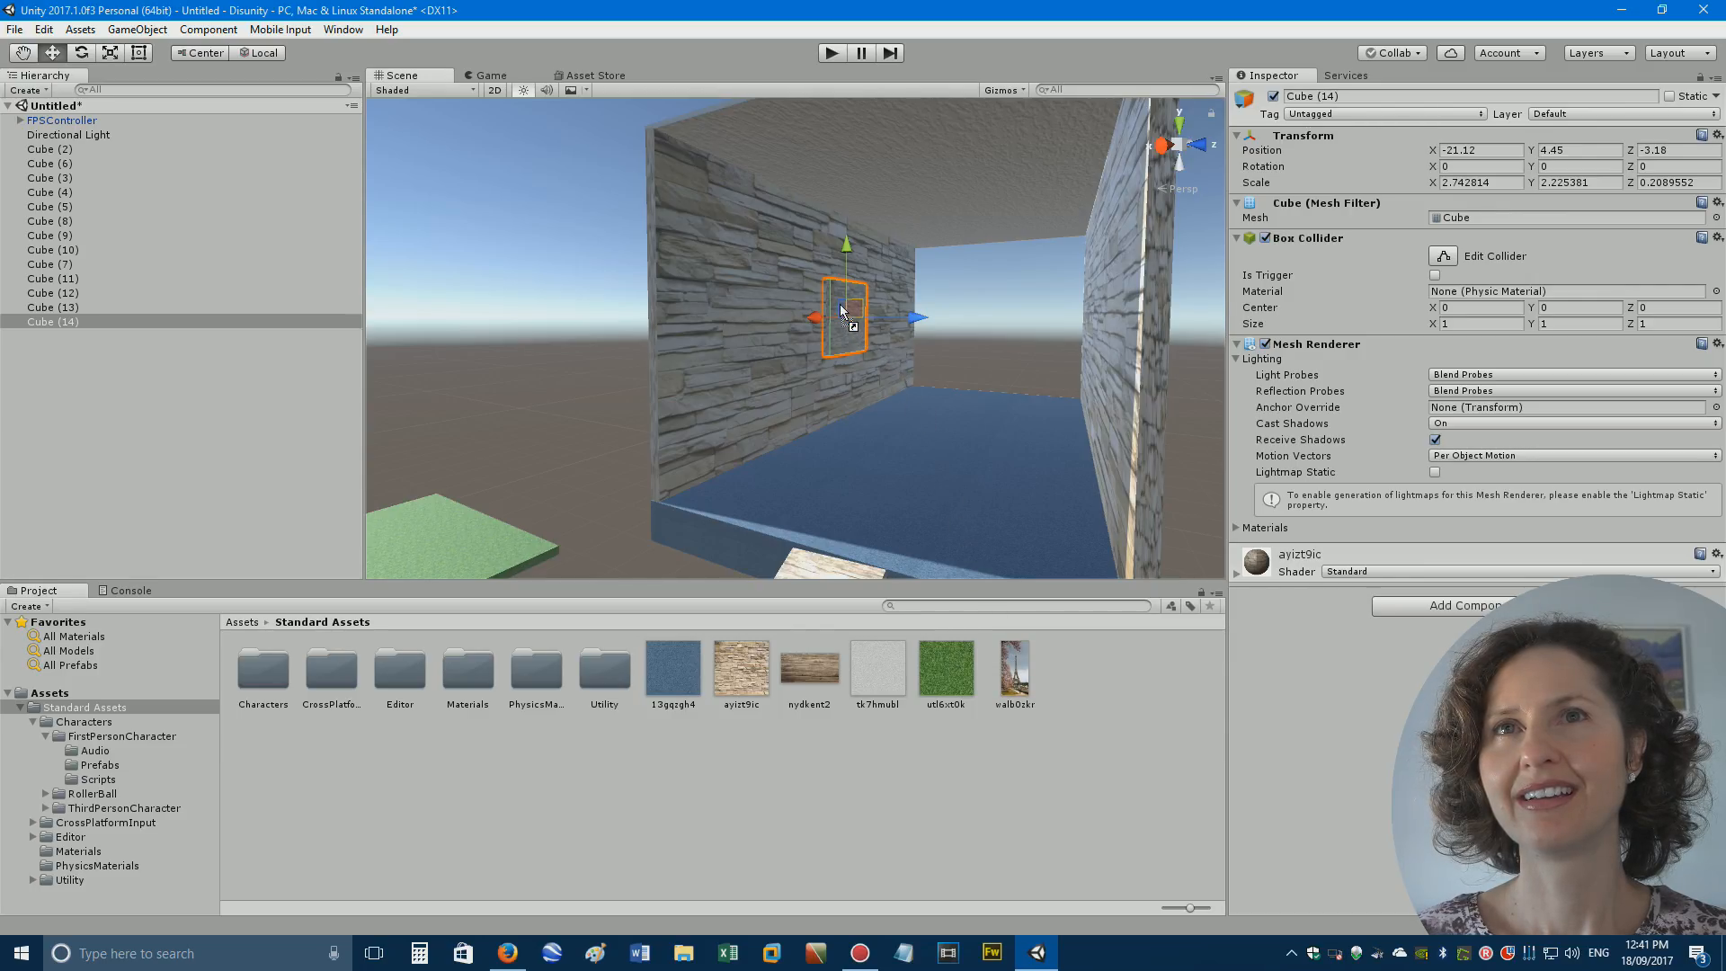
left_click_drag(839, 304, 841, 304)
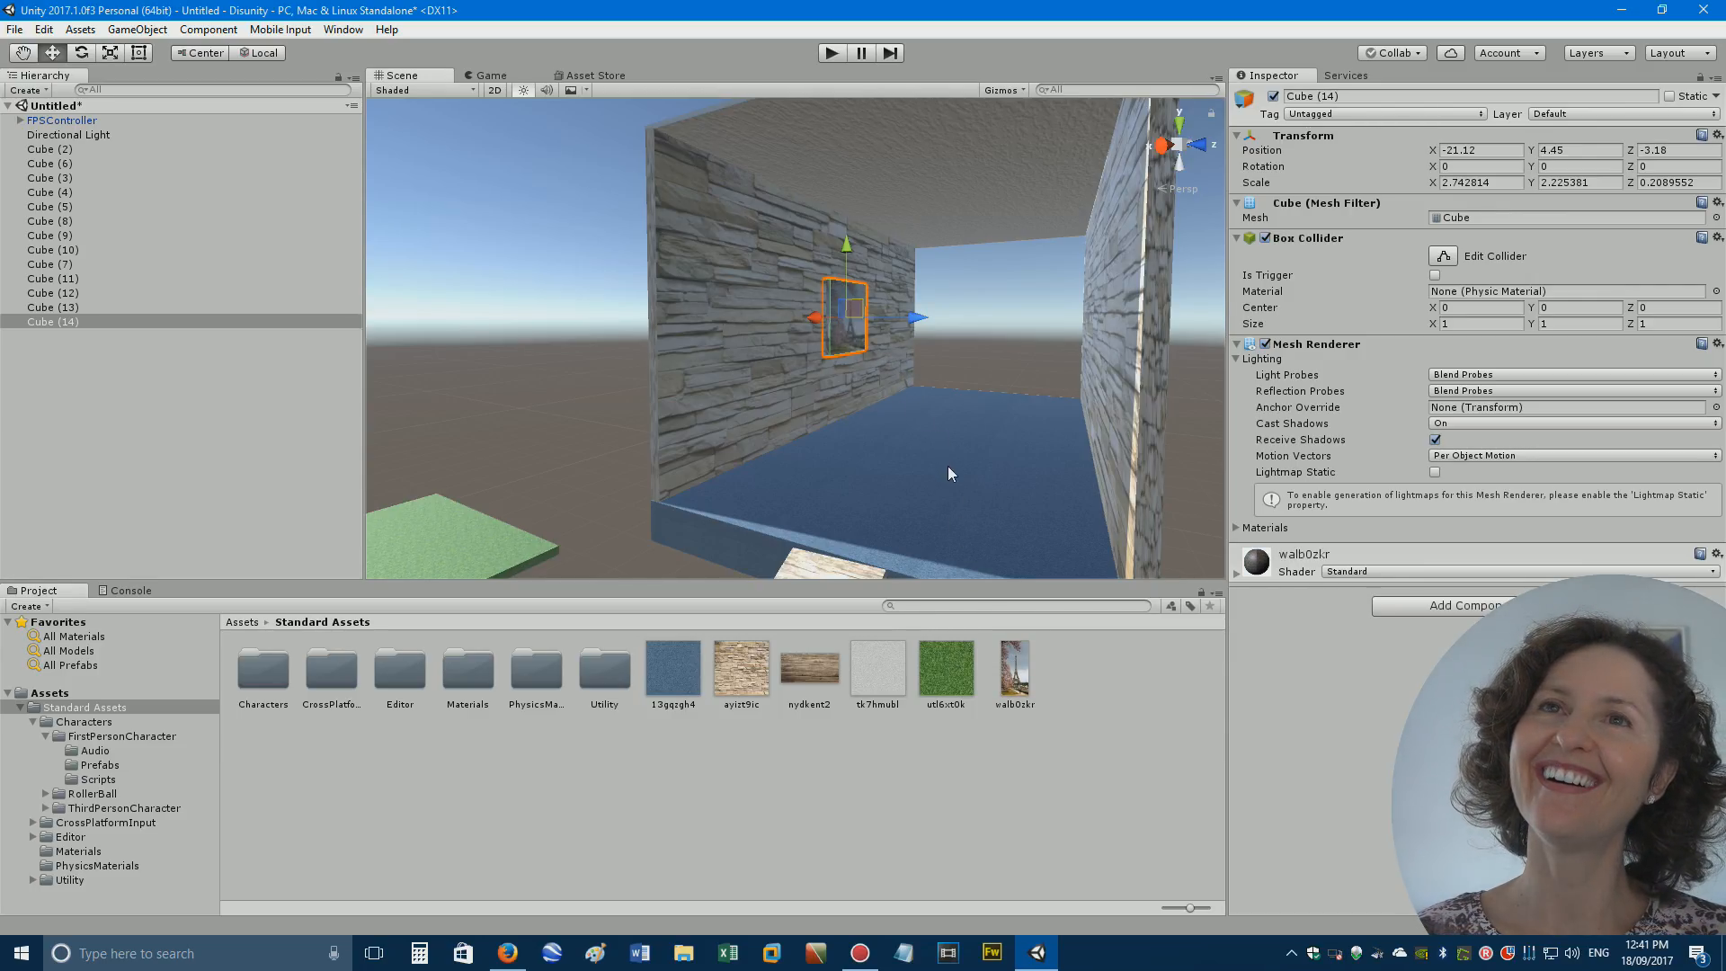
left_click(949, 467)
left_click(1052, 247)
key("w")
right_click_drag(1051, 252, 771, 315)
left_click(761, 406)
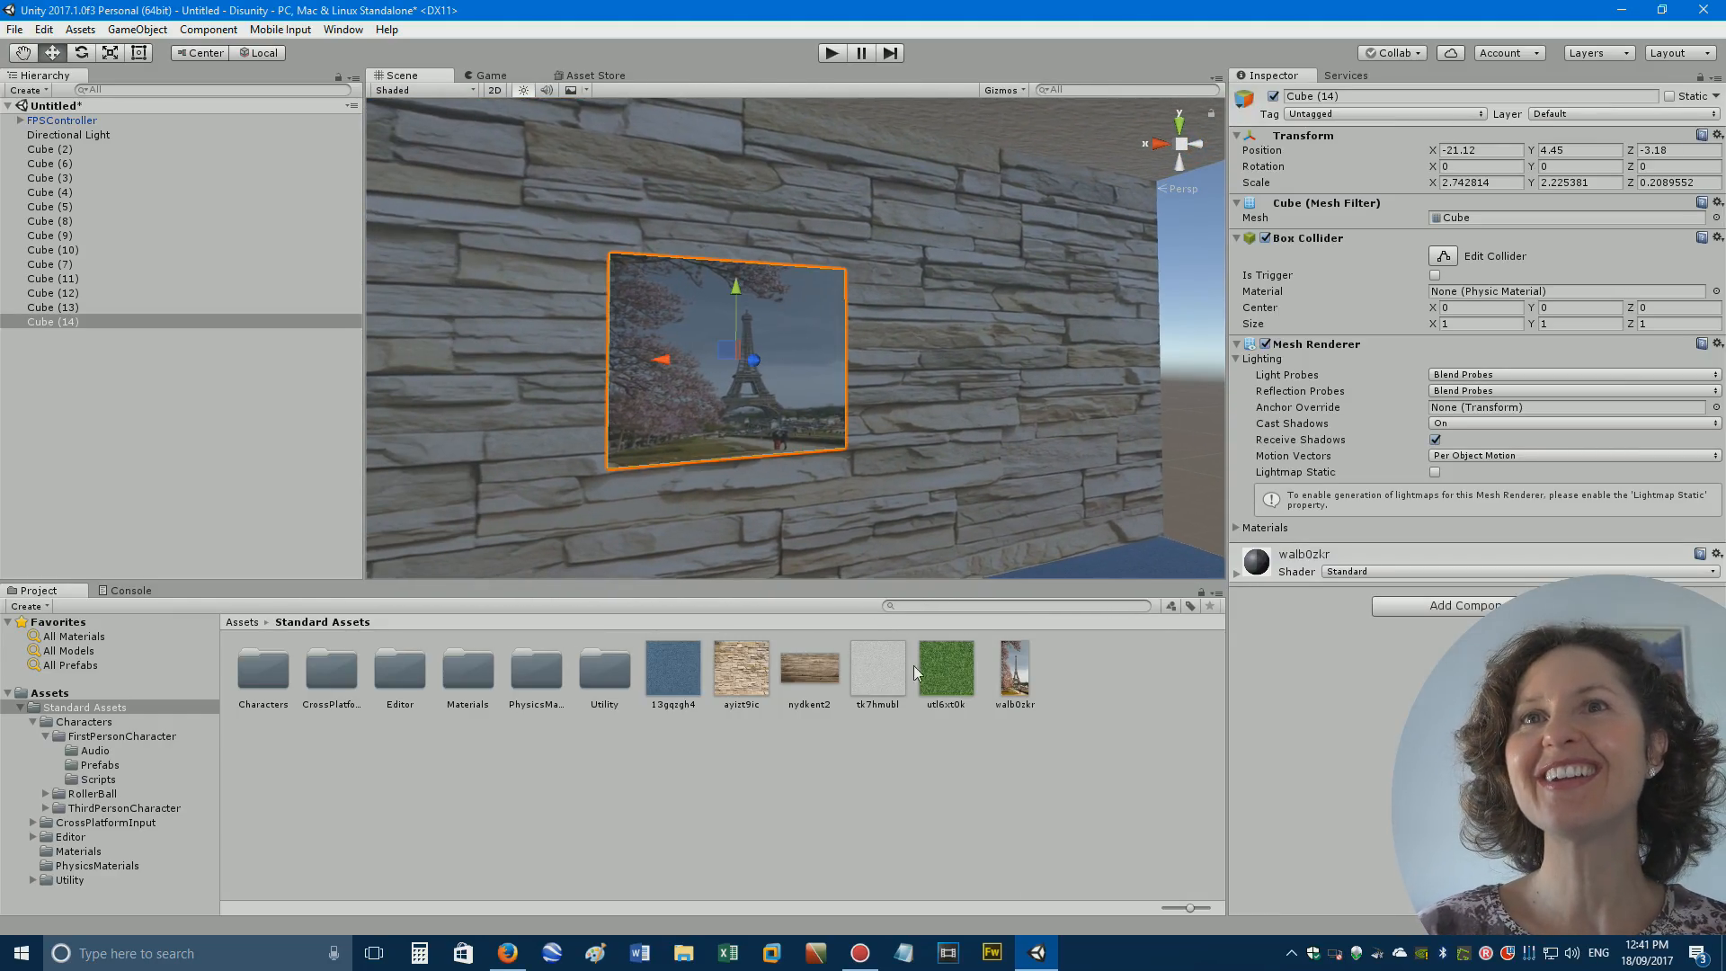
Rescale the Eiffel Tower picture to portrait proportions, about 2.22 wide and 2.97 high.
left_click(109, 53)
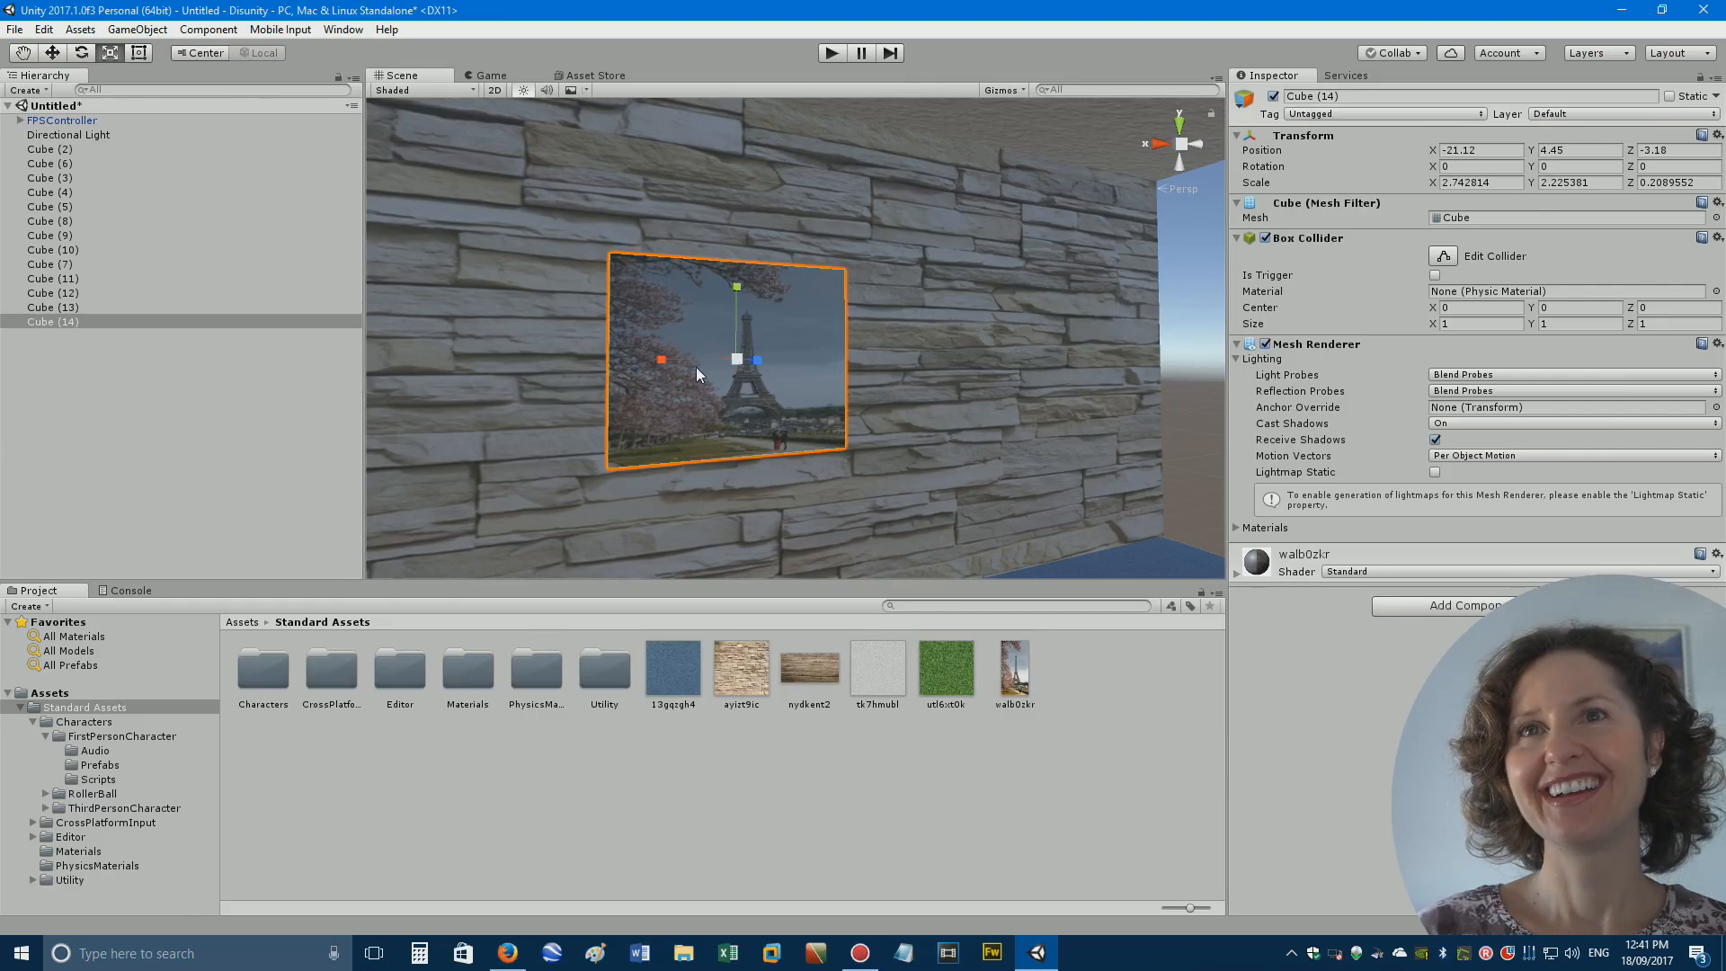
left_click_drag(733, 286, 729, 253)
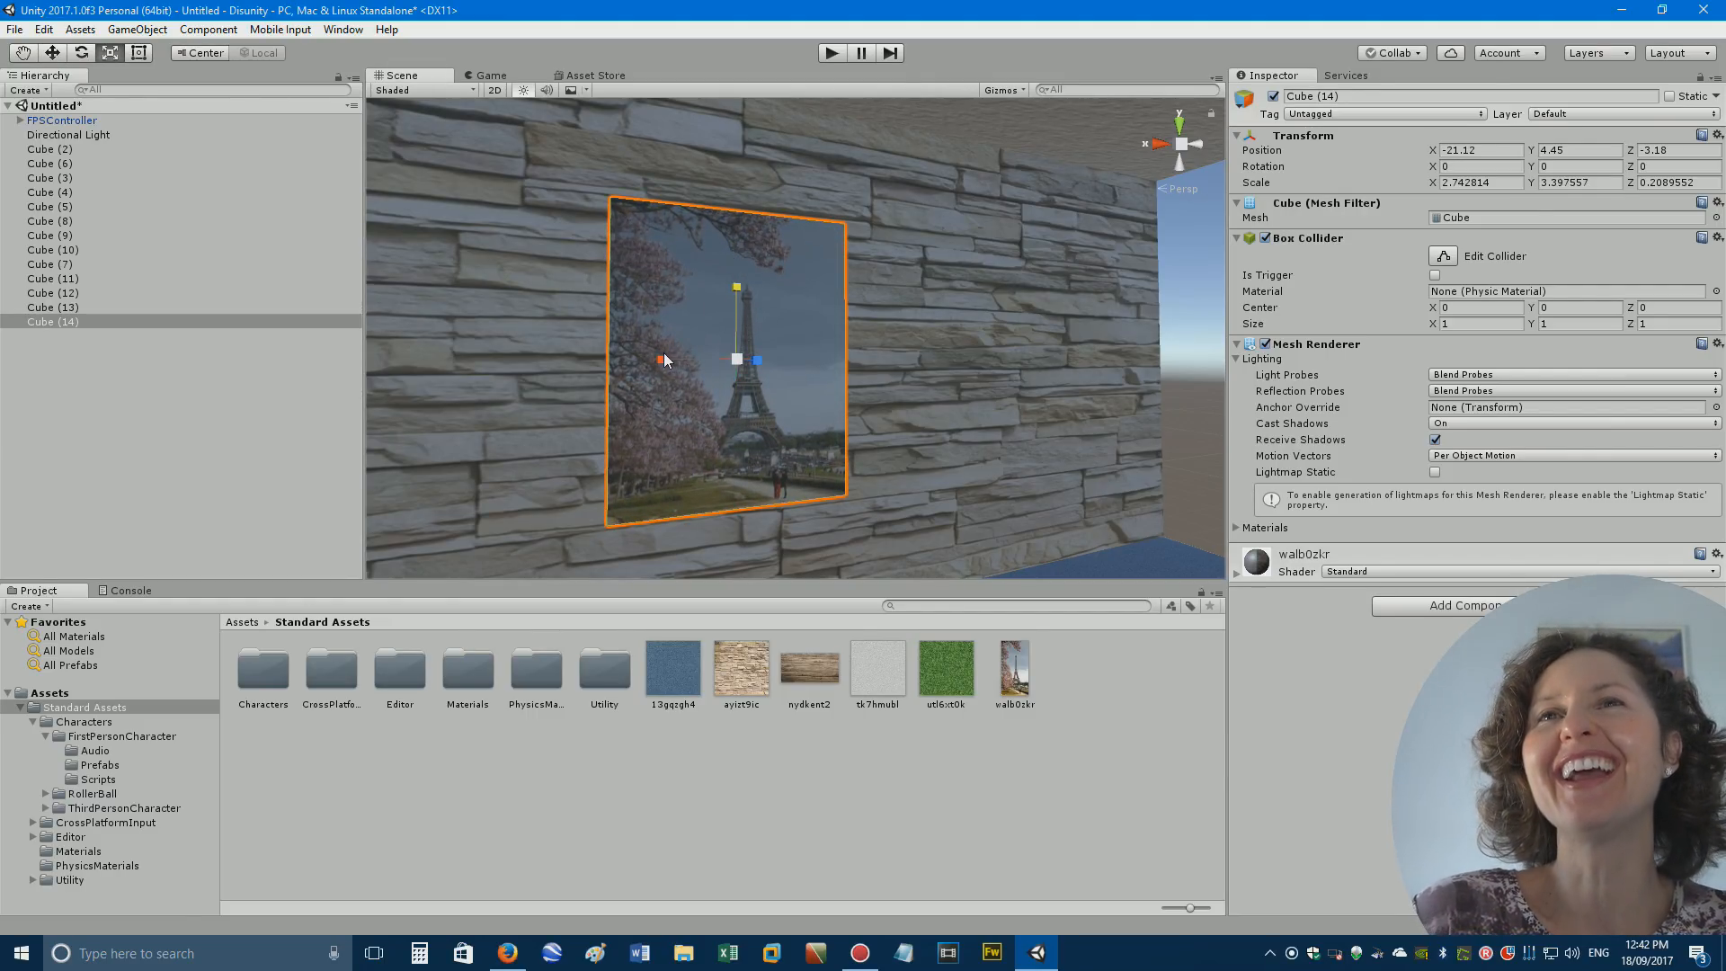
left_click_drag(664, 355, 674, 353)
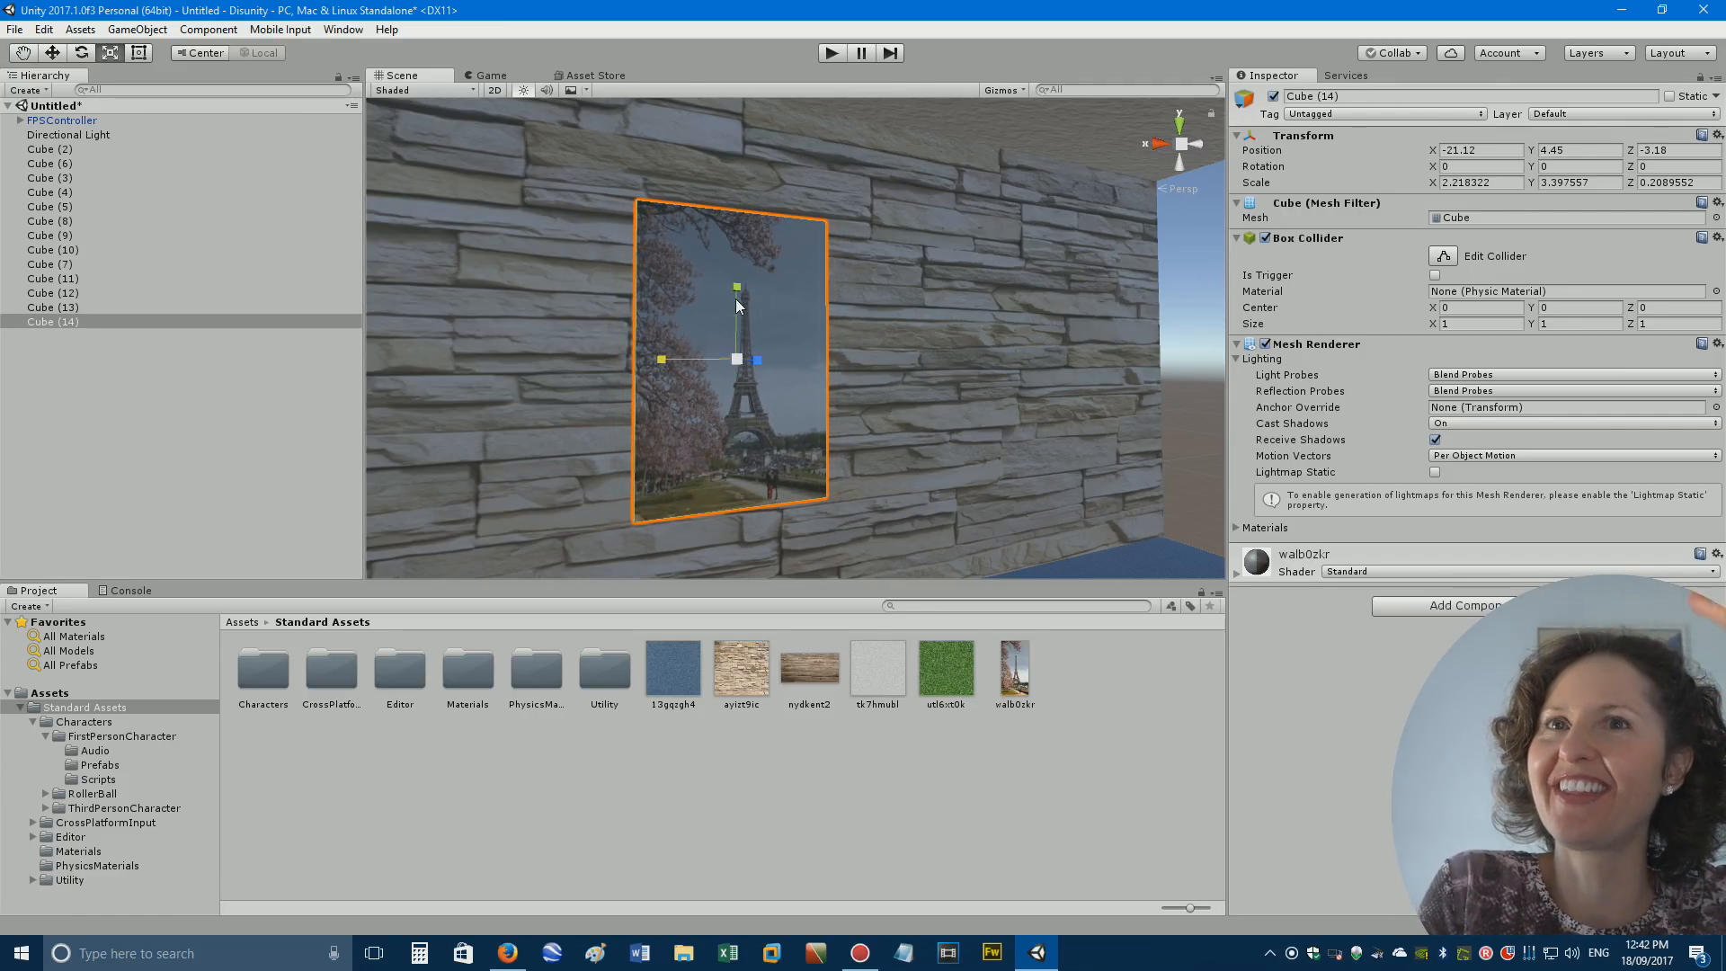
left_click_drag(735, 290, 732, 295)
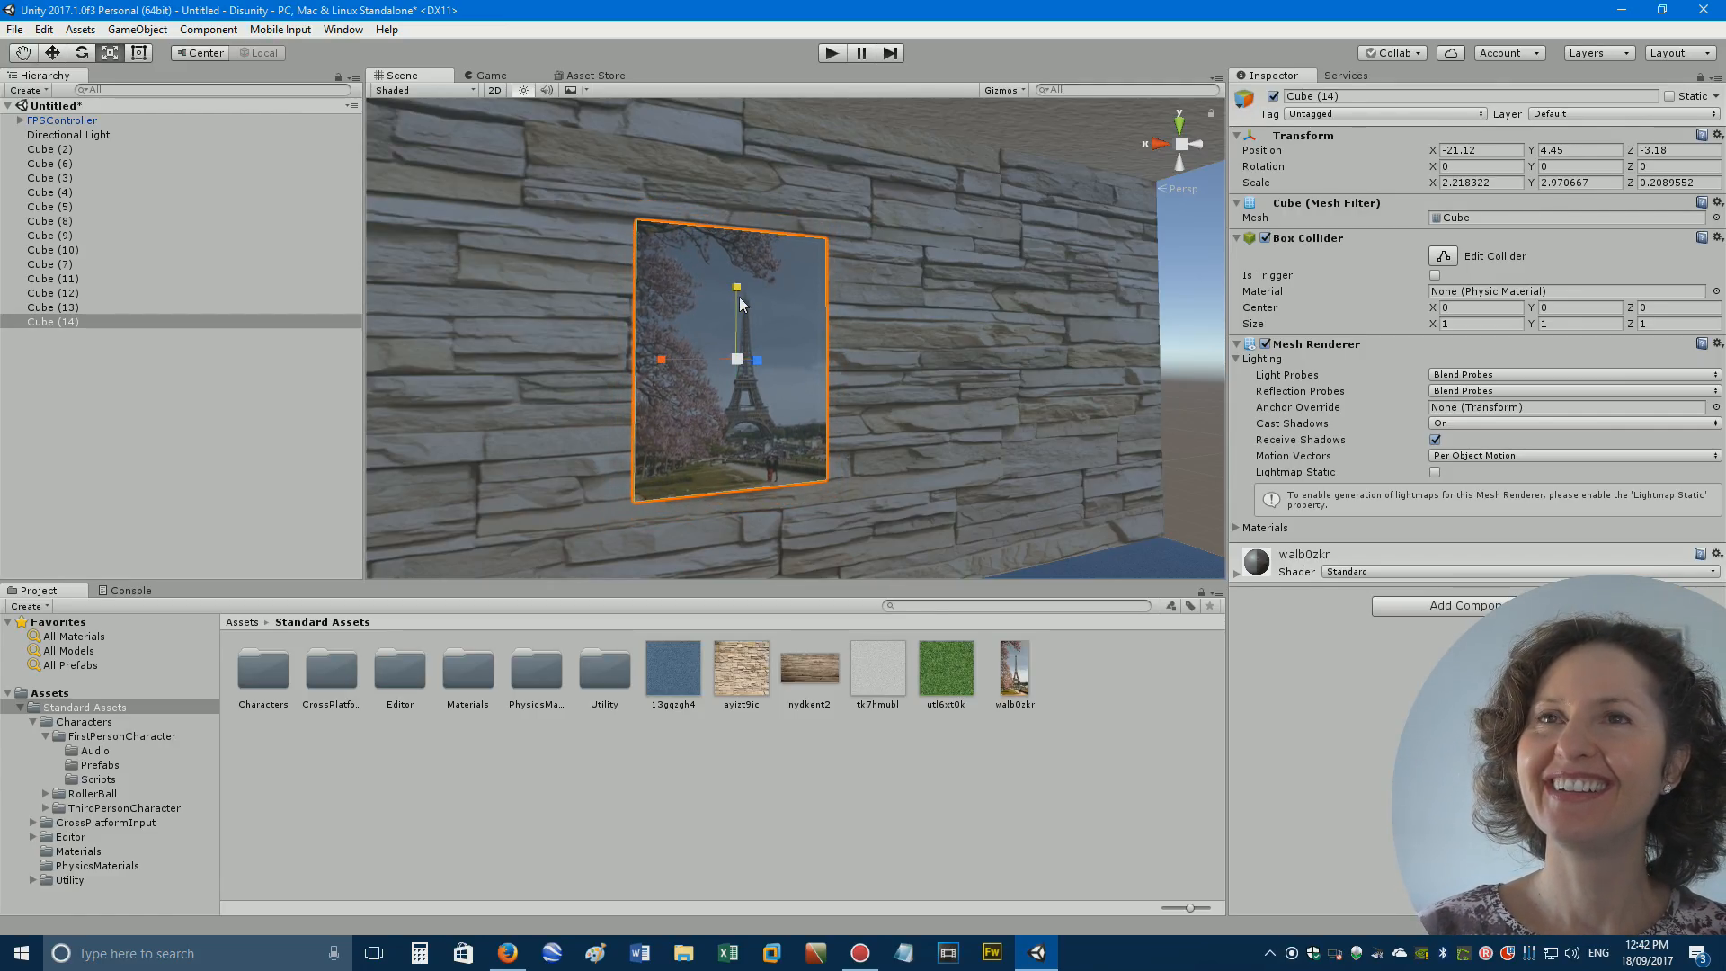
Switch back to Firefox and search the web images for "beautiful scenic view from a window".
left_click(1181, 294)
right_click_drag(1181, 295, 1512, 309)
key("a")
key("s")
key("w")
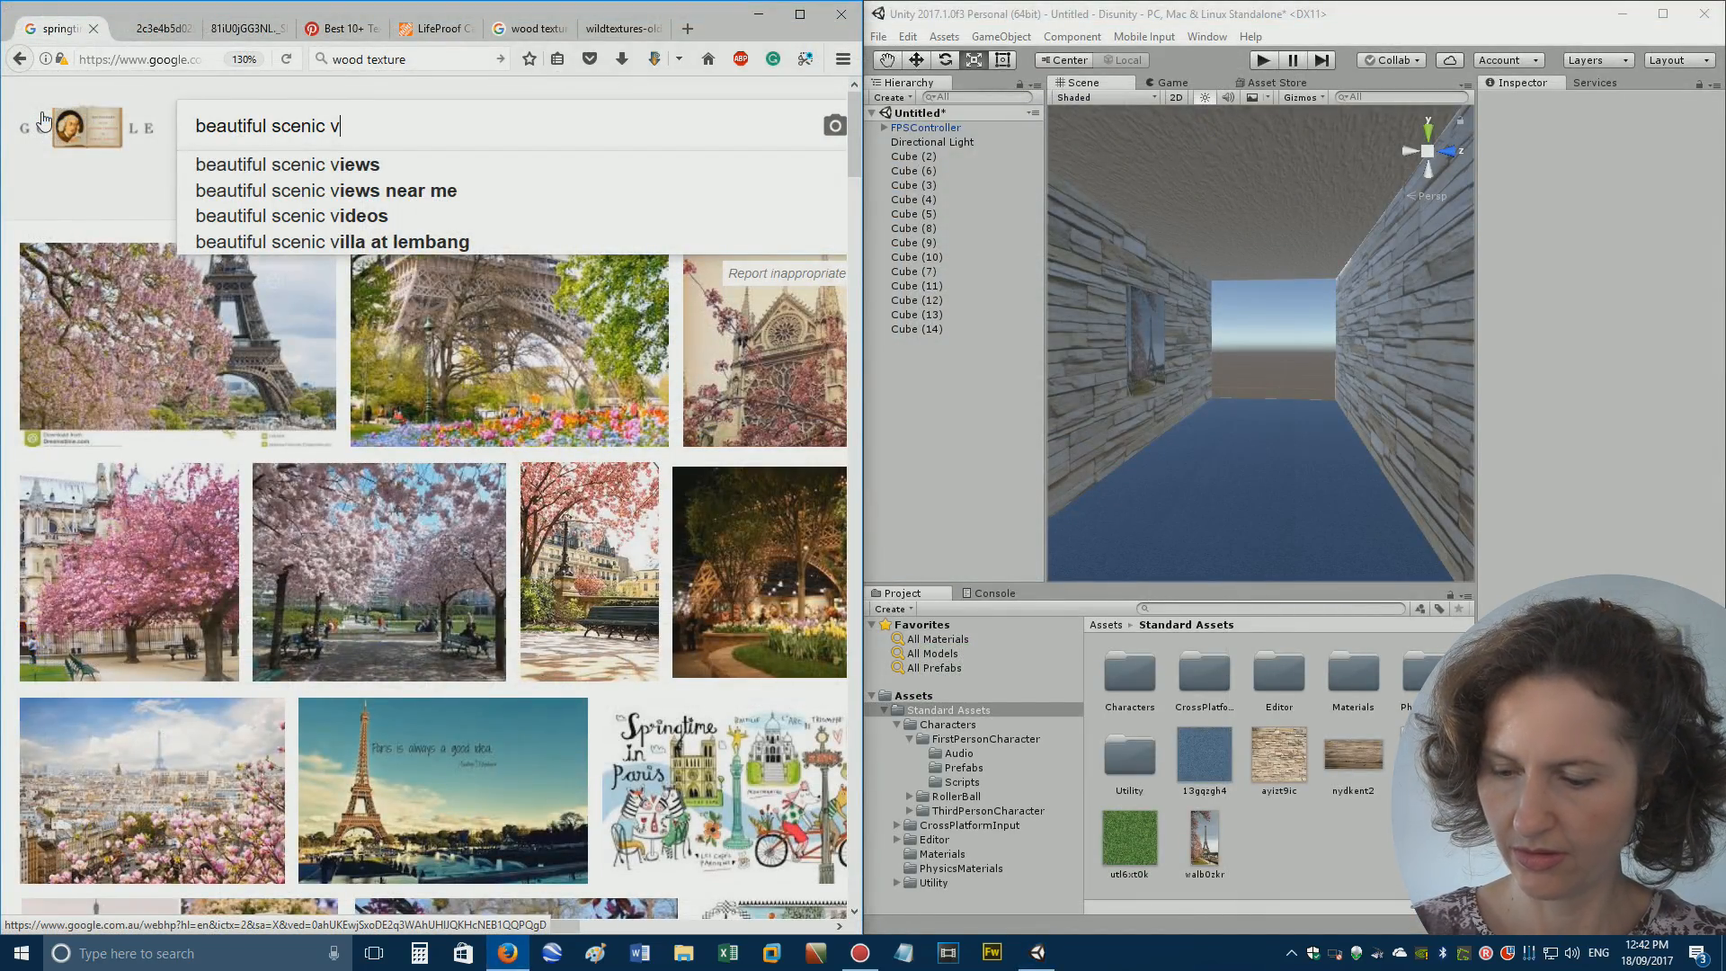
type("iew ")
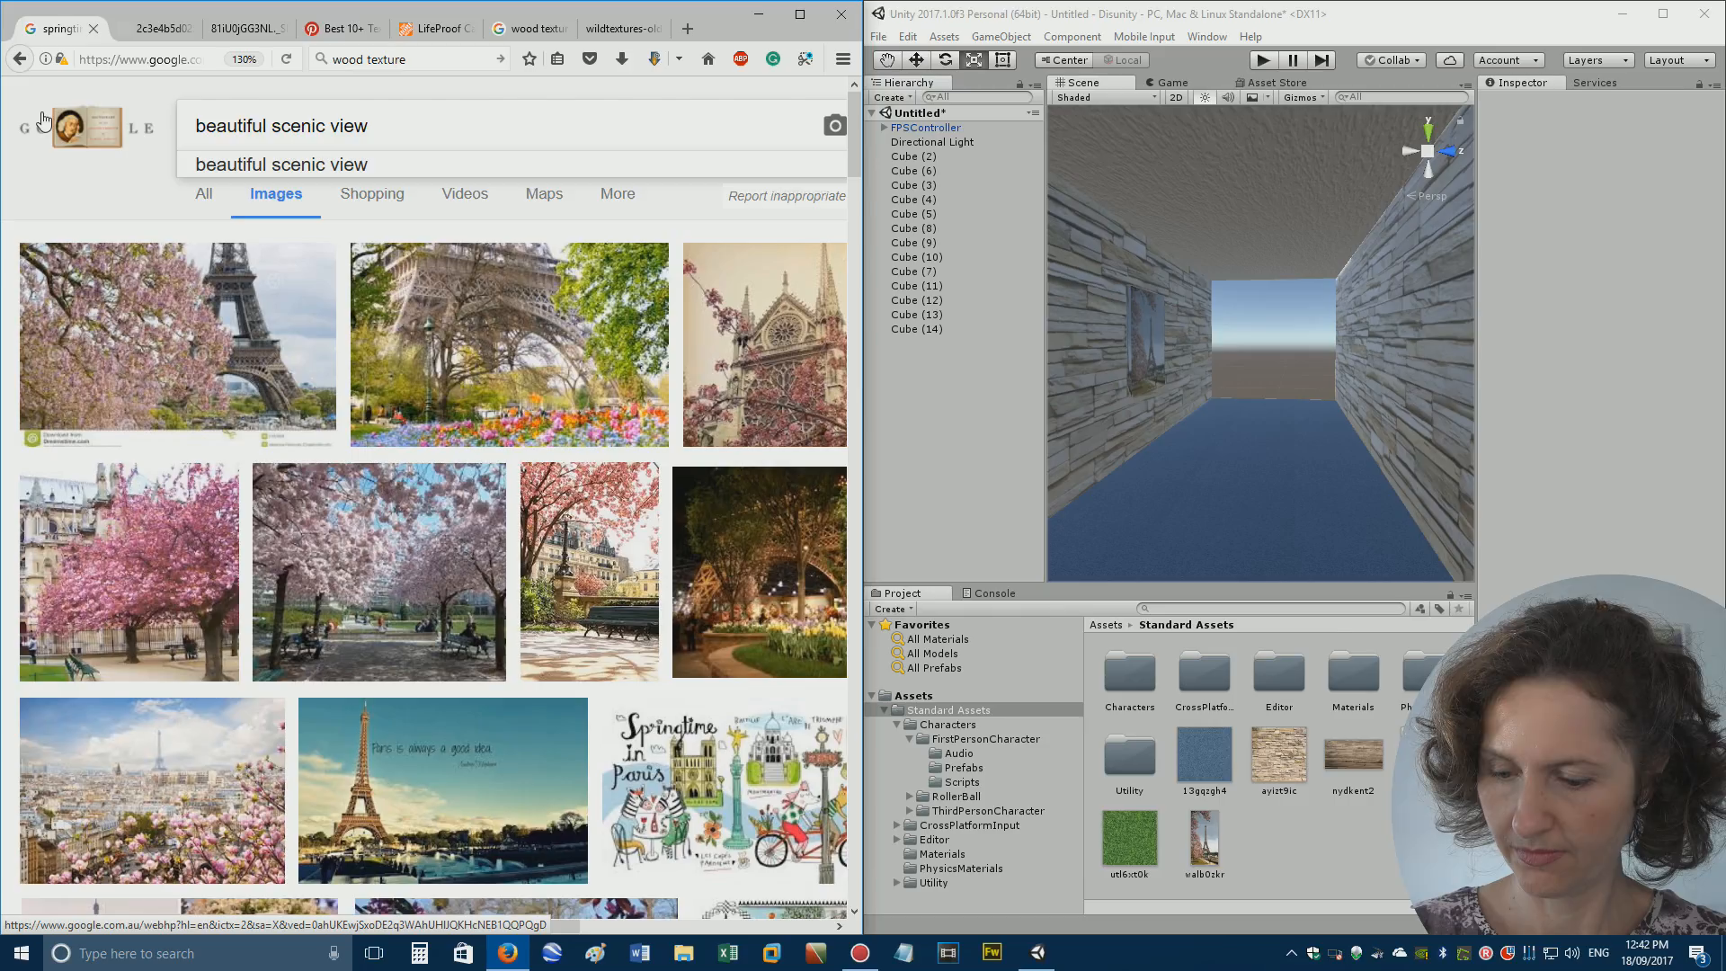
type("from a win")
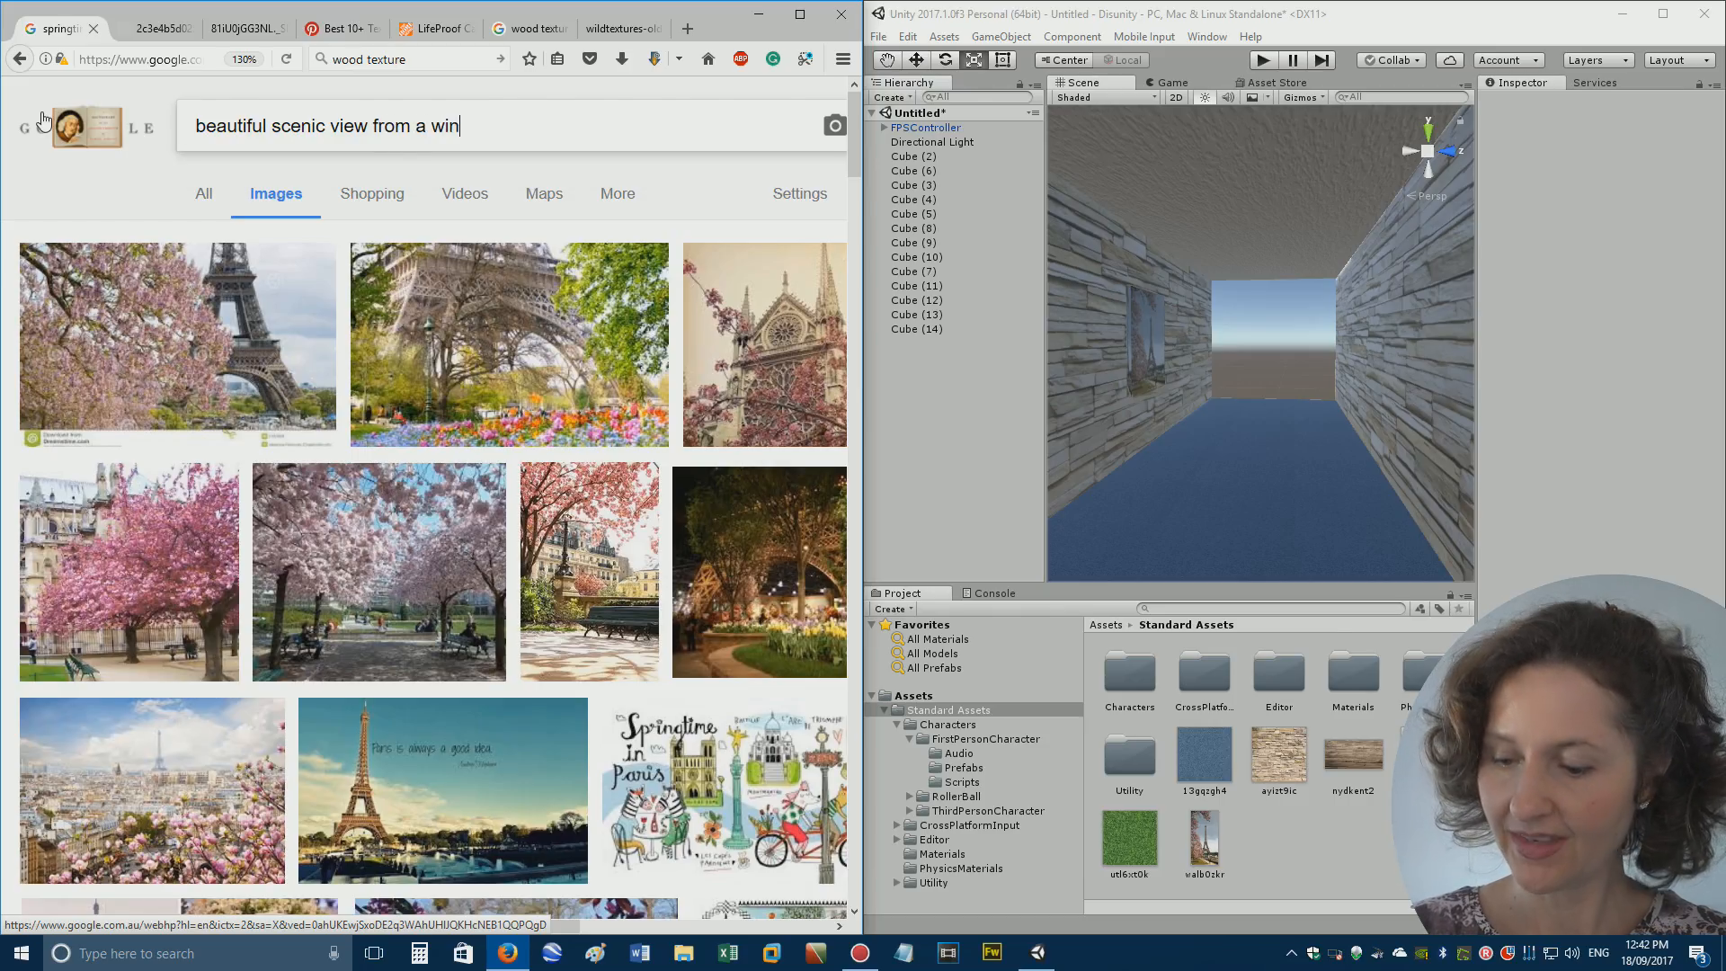
type("dow")
key("Return")
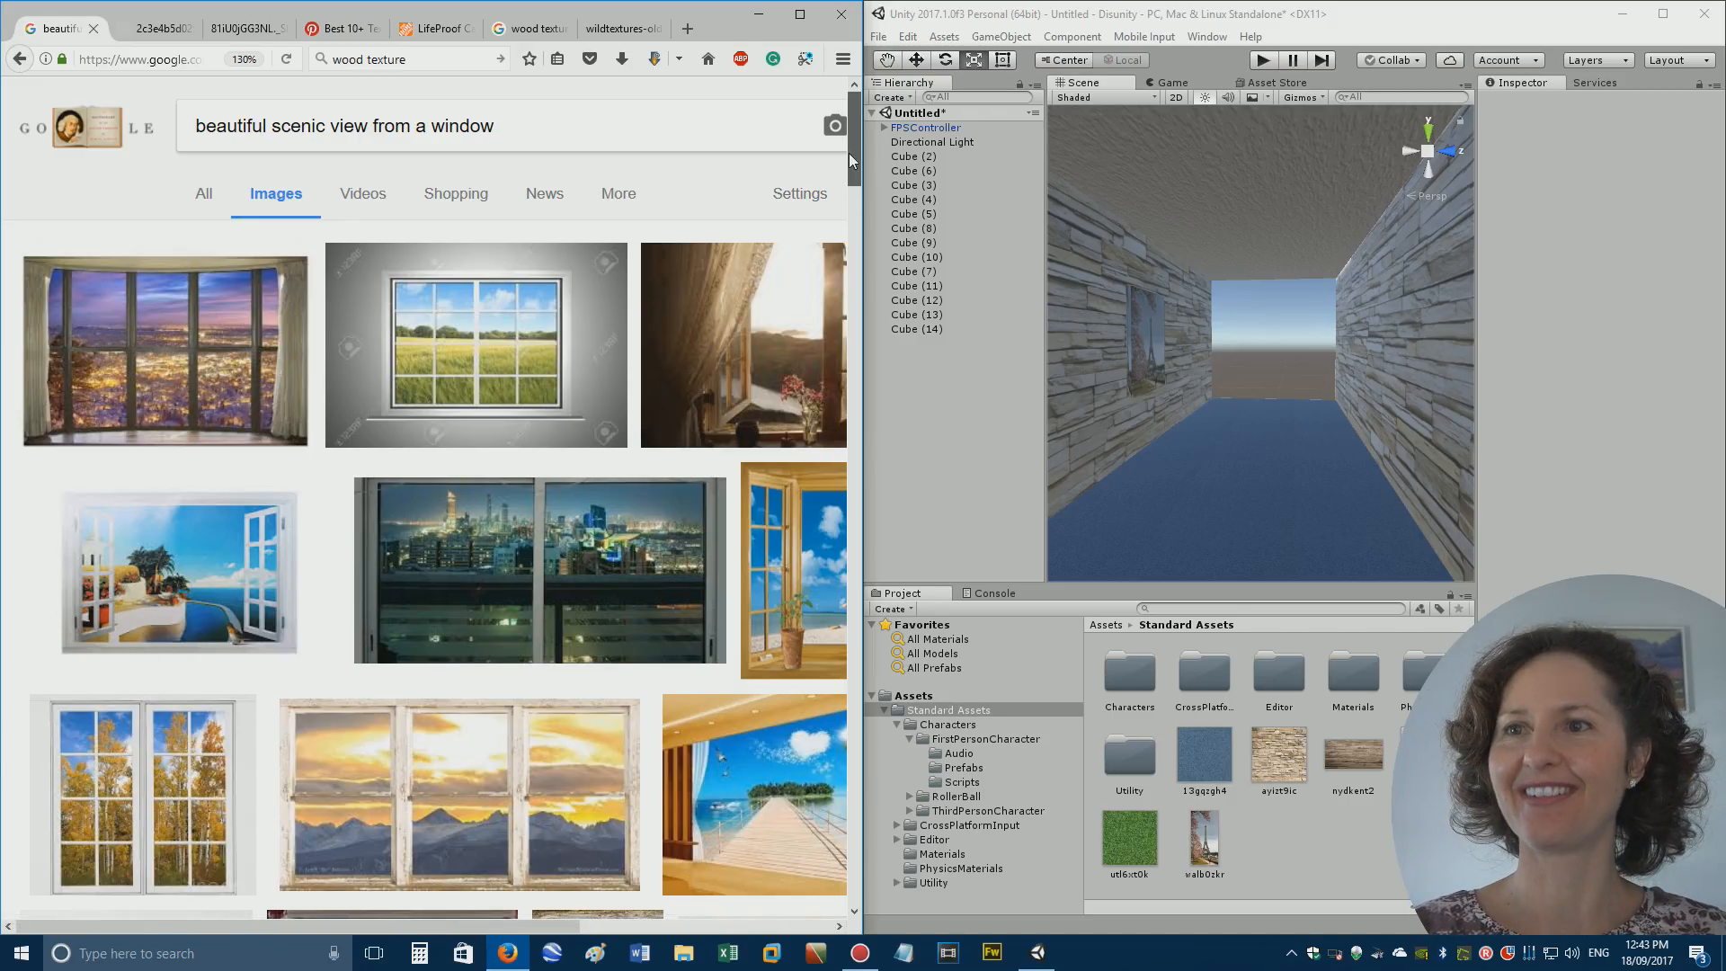
Browse related window-view images and open the 1024 × 887 old wooden window frame picture at full size.
left_click_drag(849, 153, 875, 227)
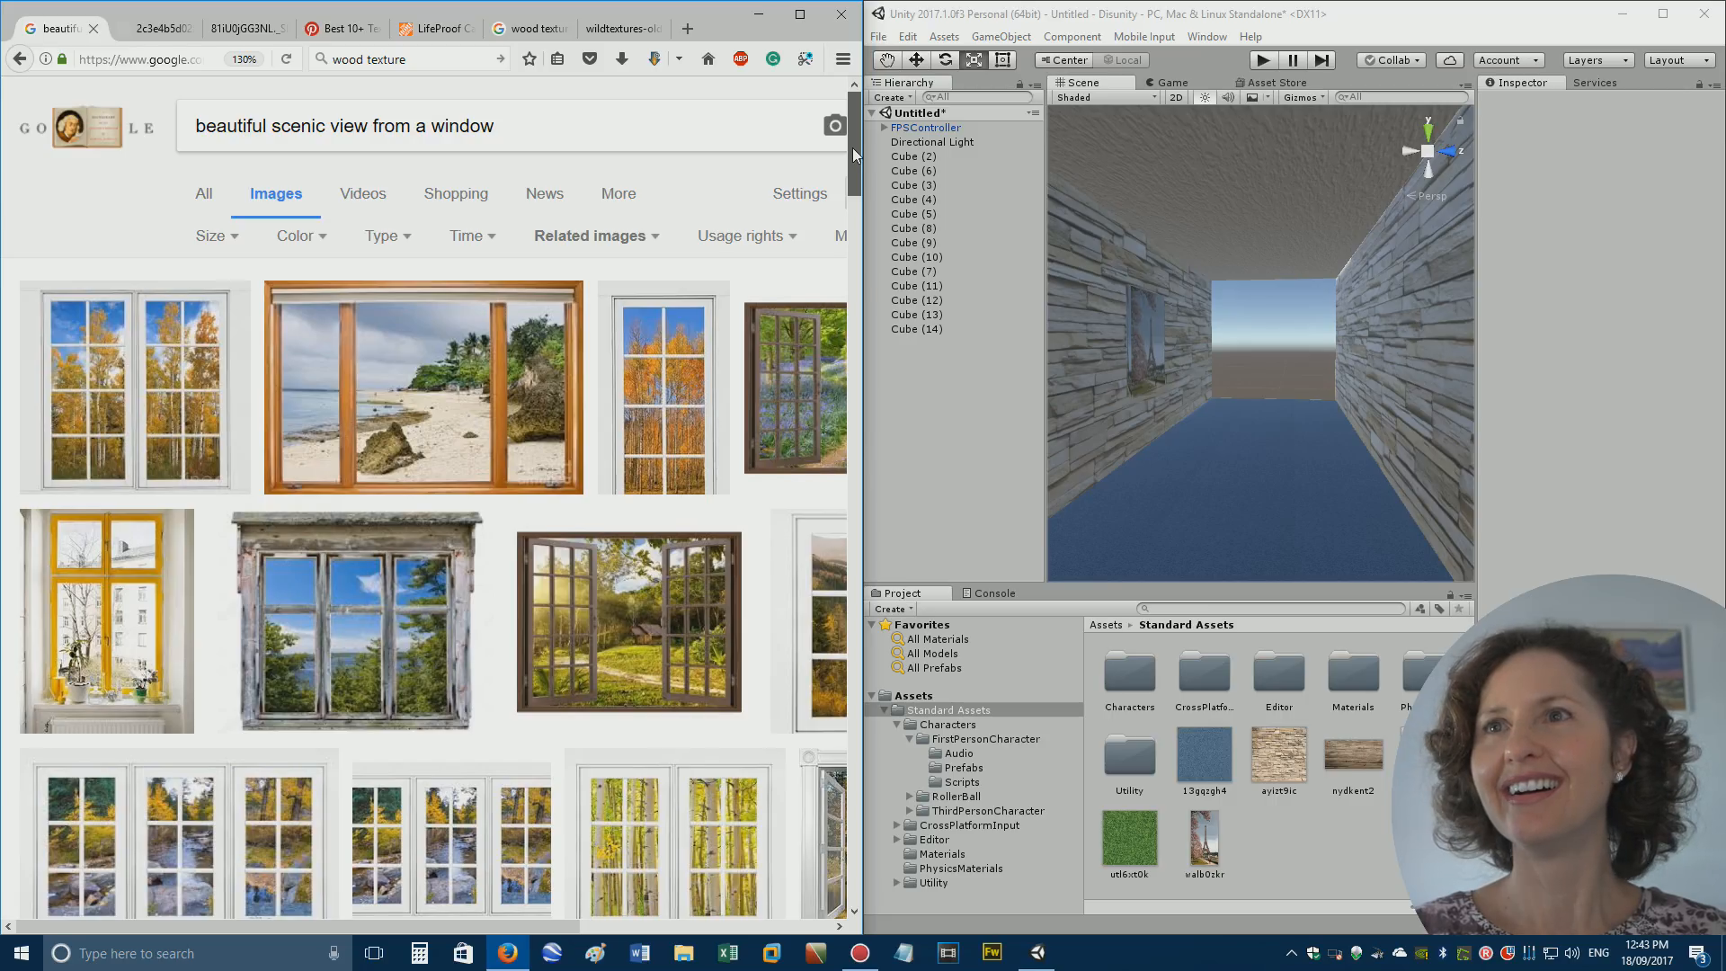
mouse_move(853, 147)
left_mouse_down()
mouse_move(872, 188)
mouse_move(872, 162)
left_mouse_up()
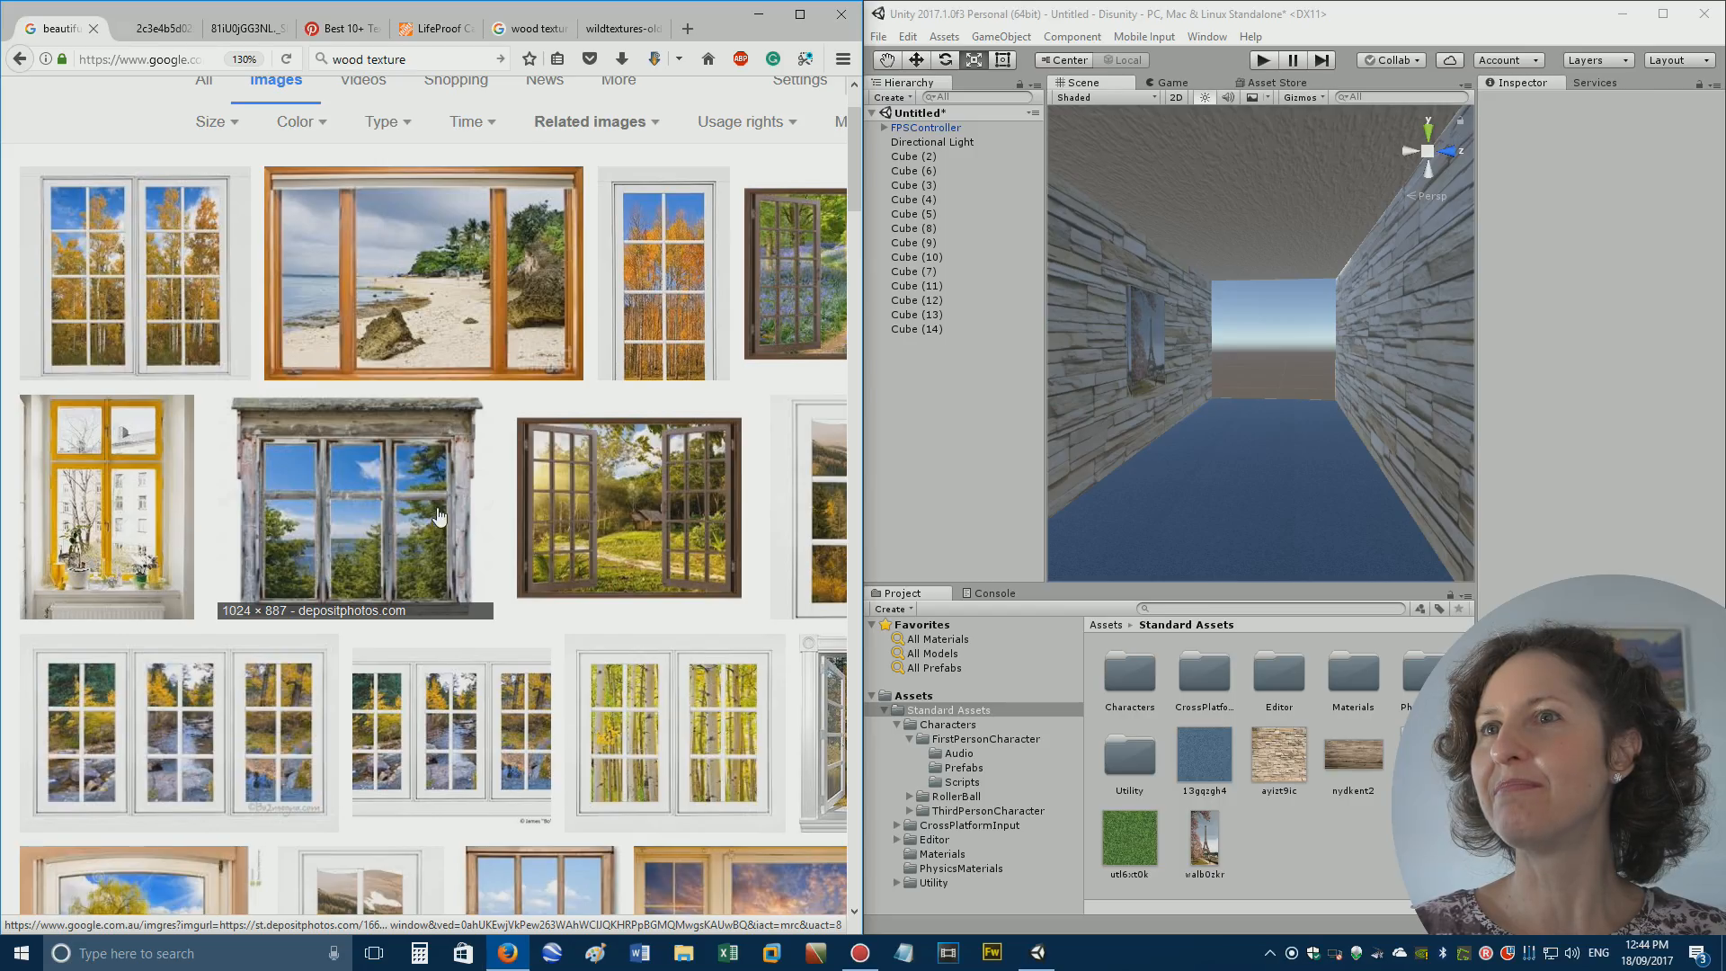
left_click(384, 497)
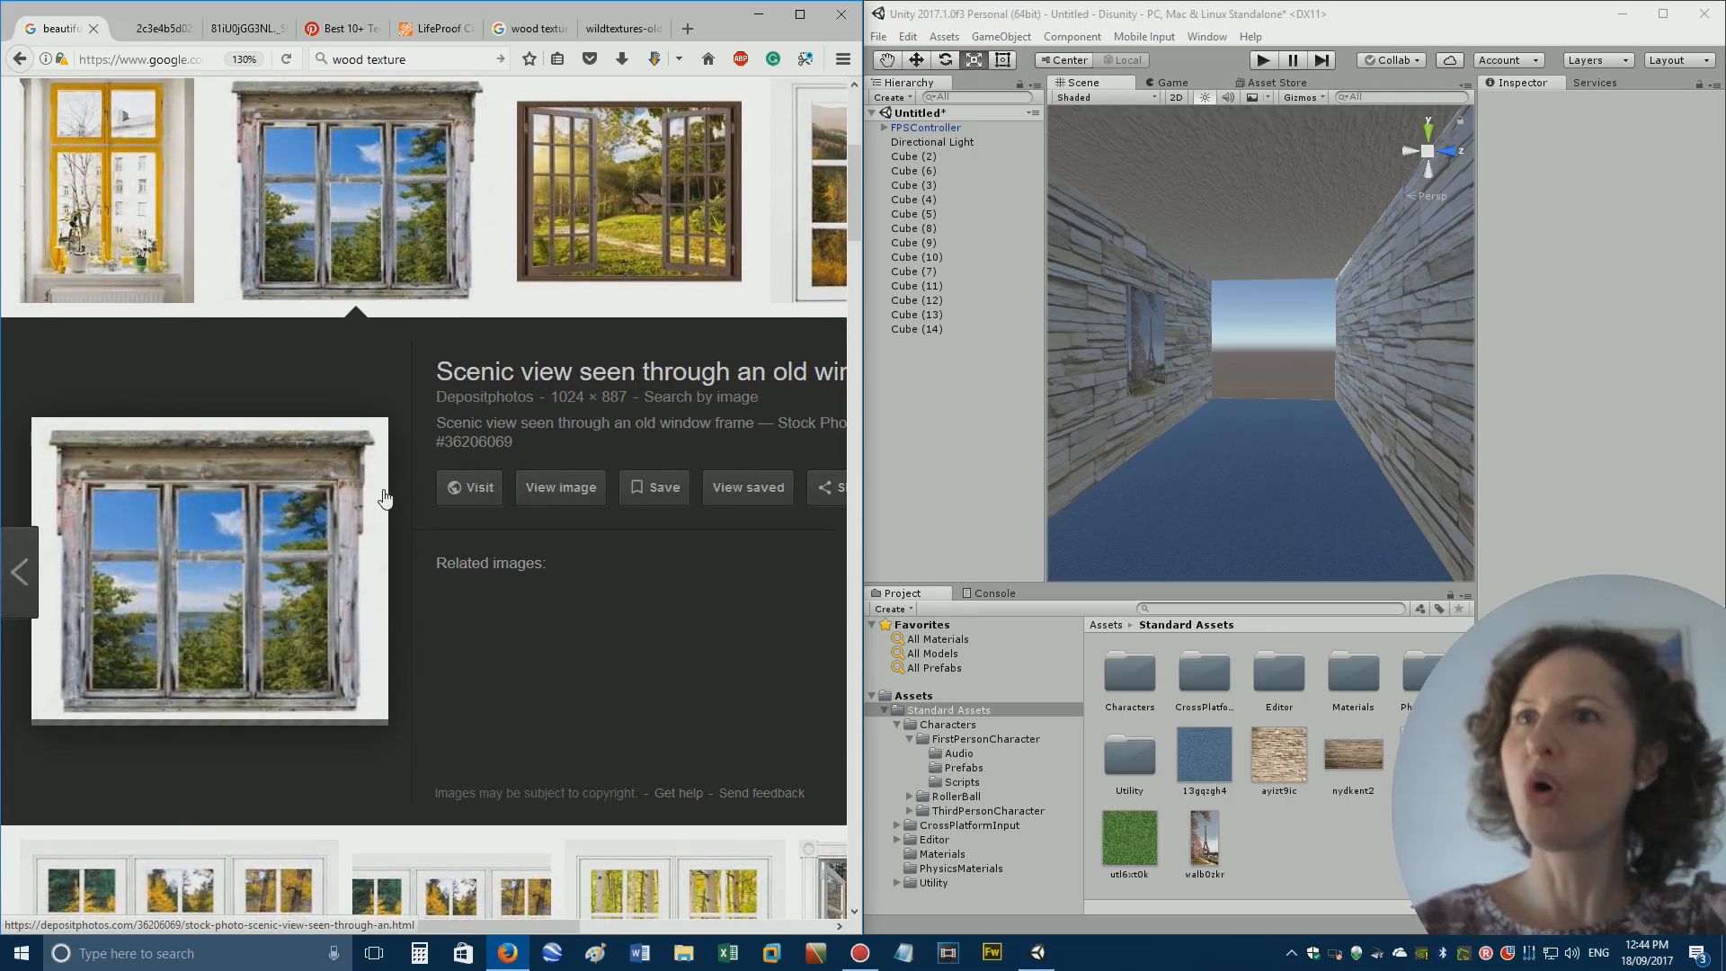
left_click(562, 488)
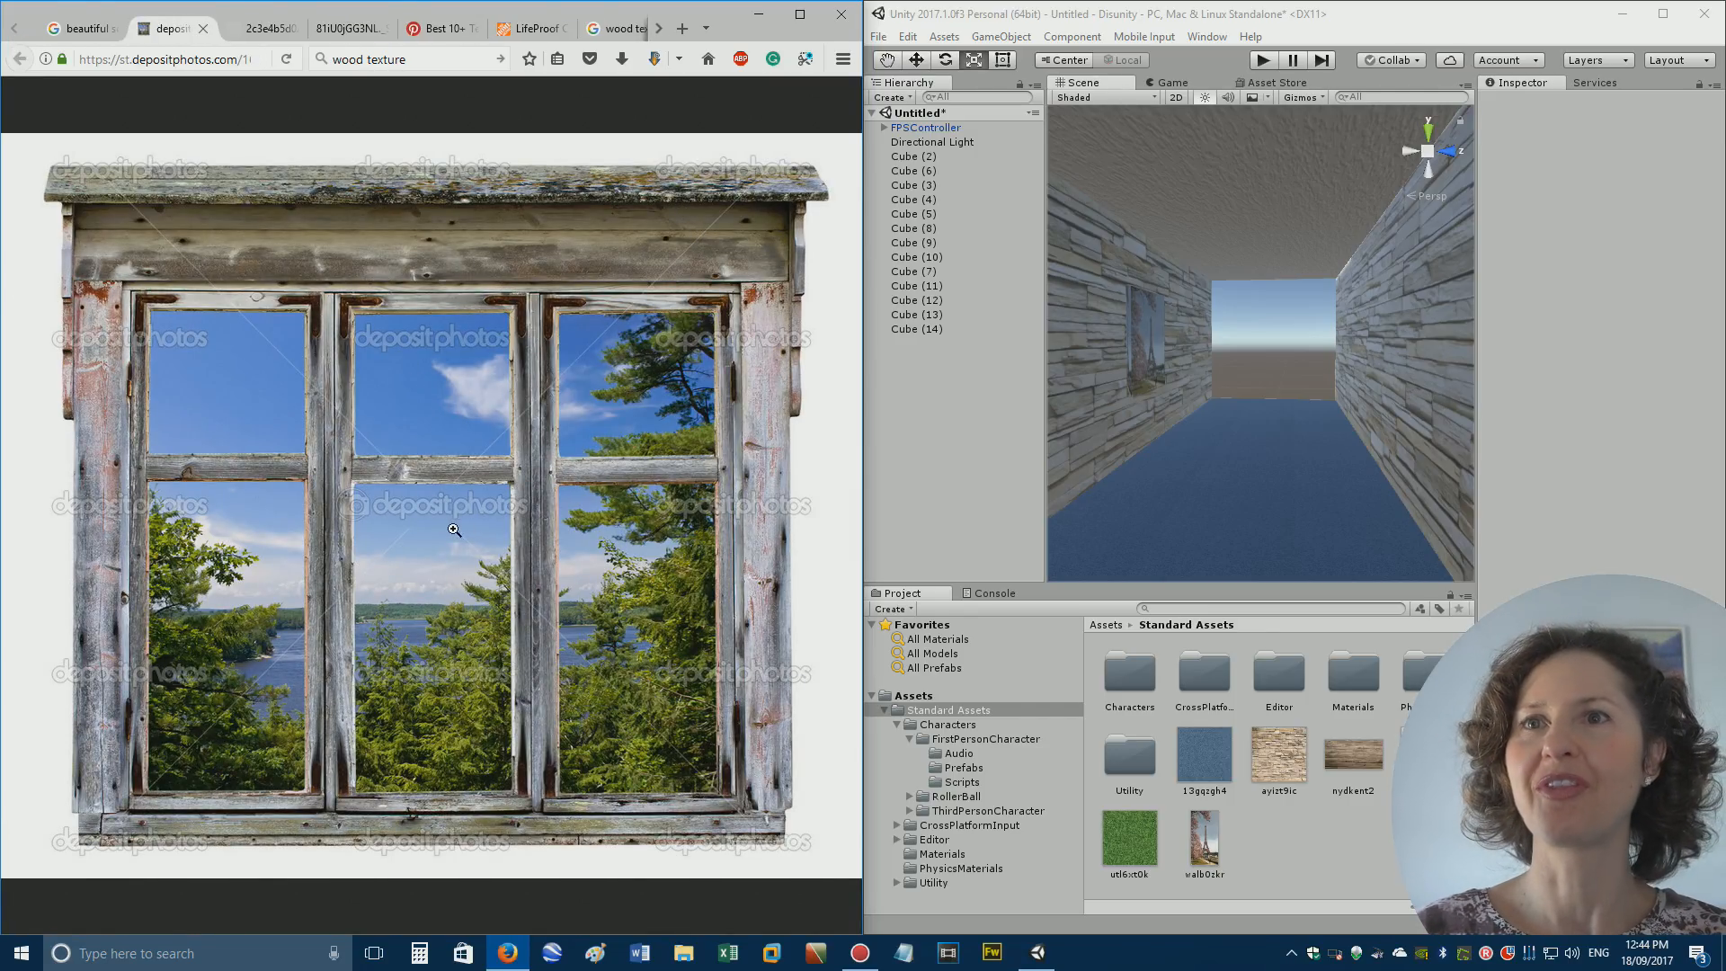
Return to the window image results, preview the tropical beach and autumn aspen windows, and select the open window overlooking bluebells.
left_click(97, 30)
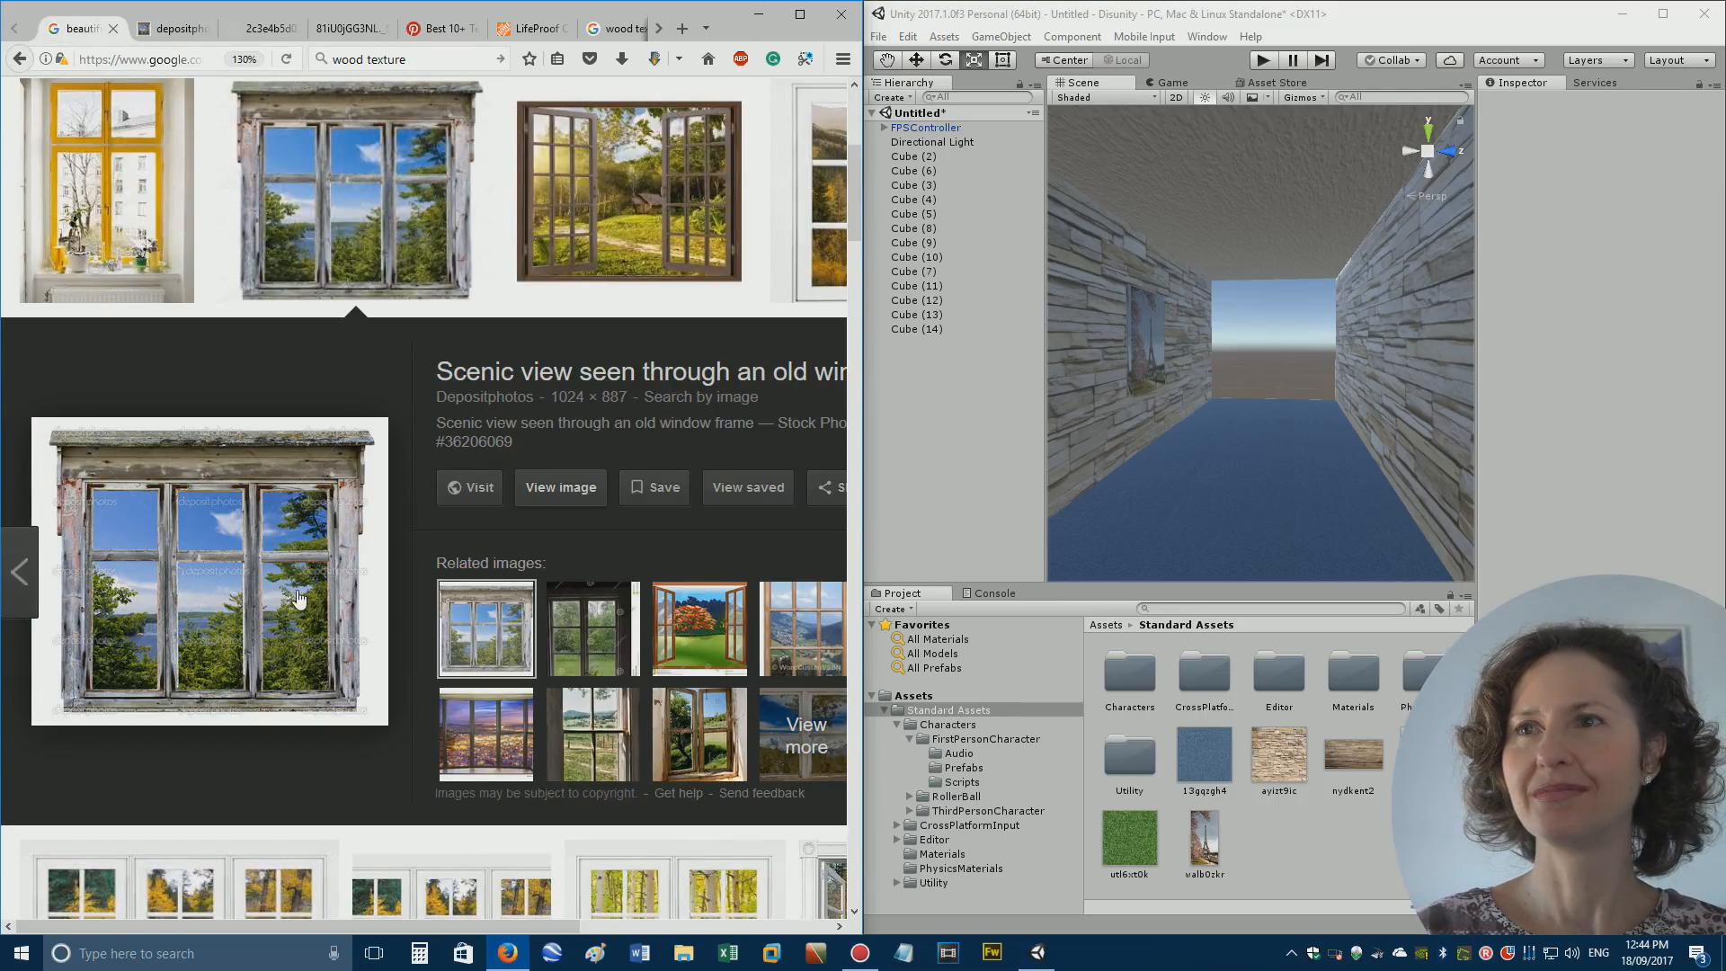
left_click(505, 750)
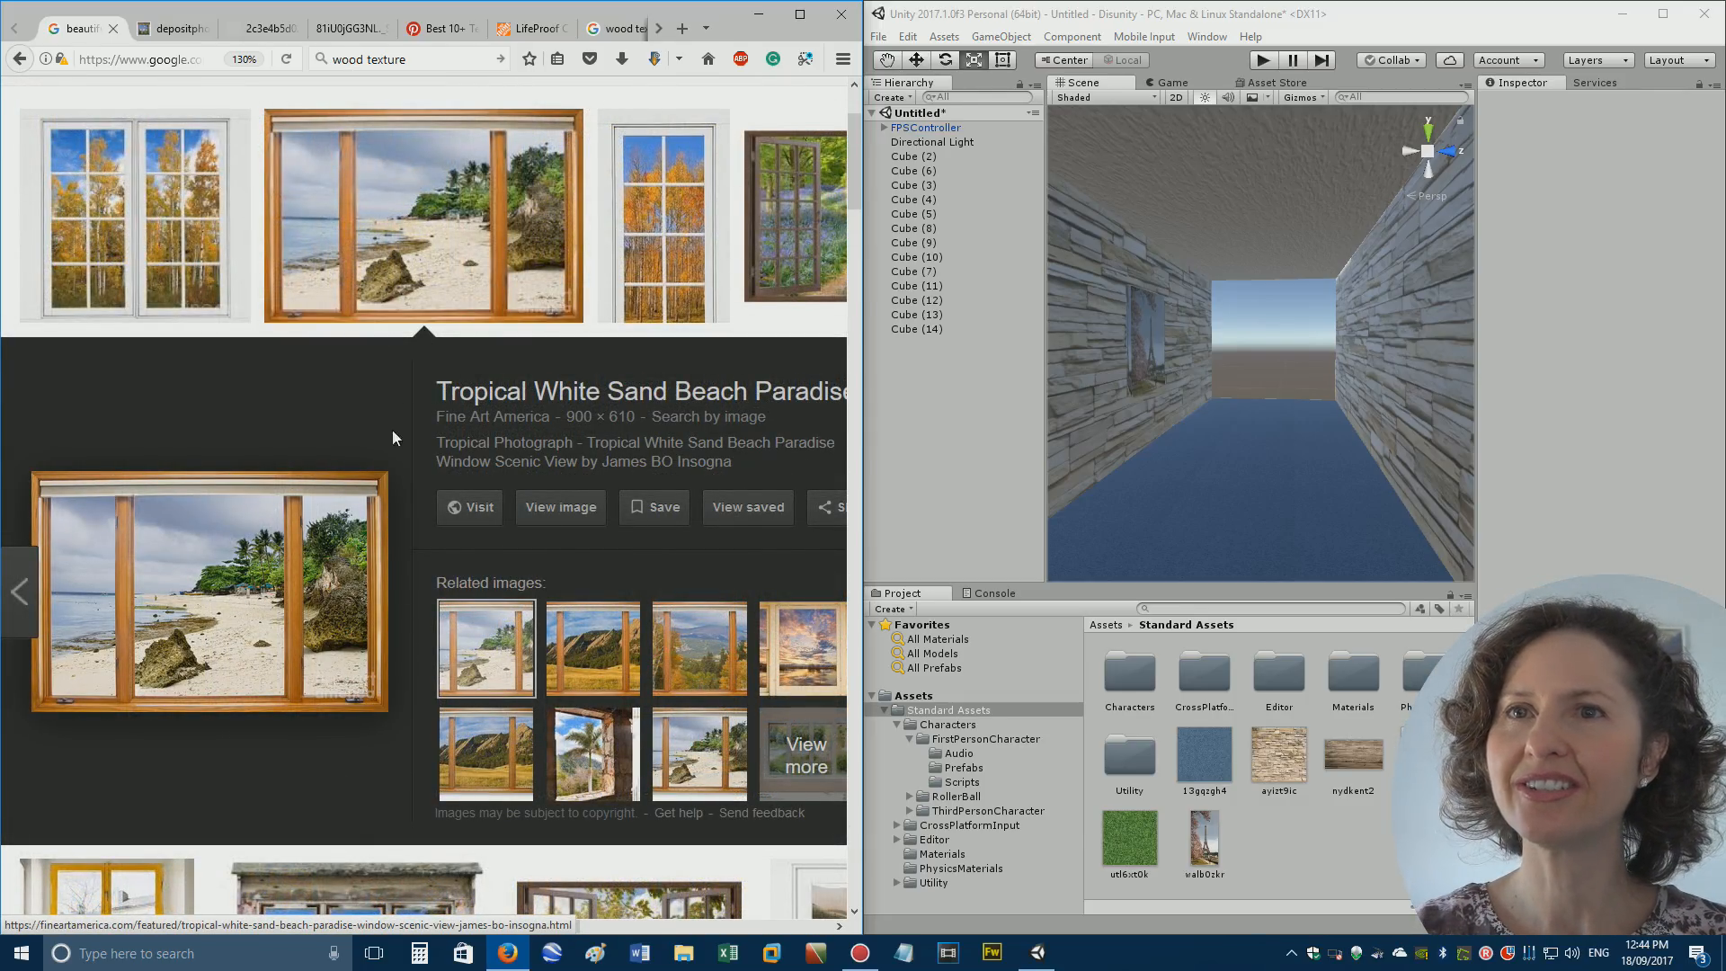
left_click(207, 317)
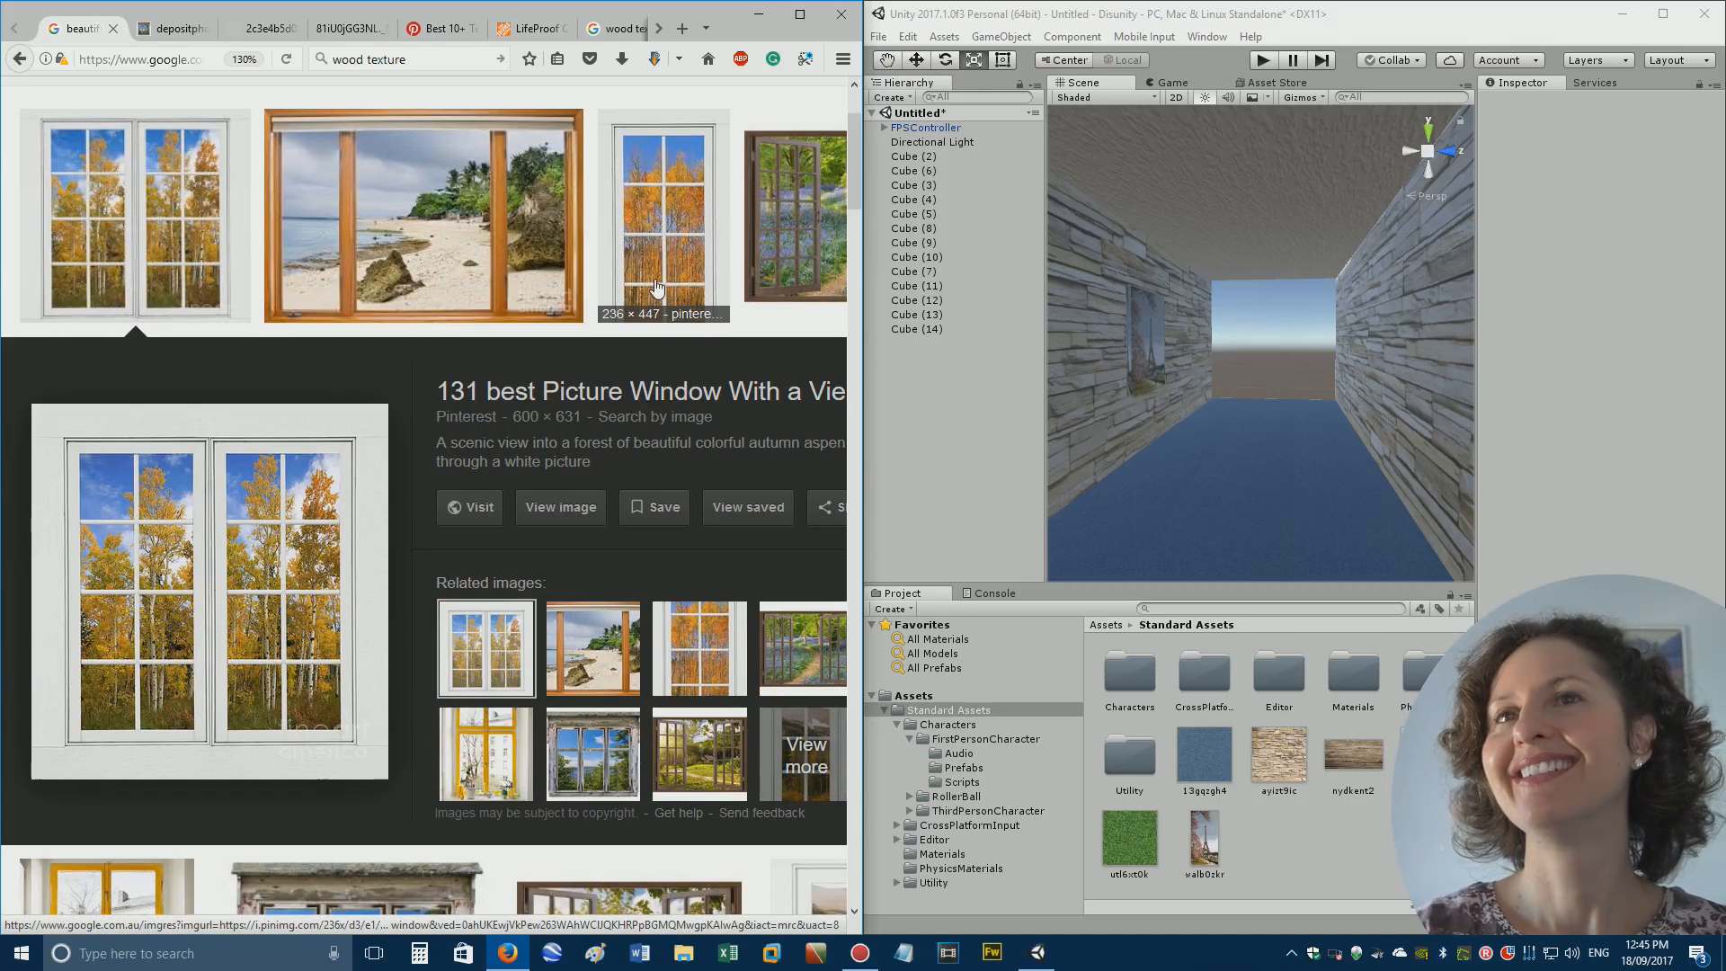
left_click(793, 306)
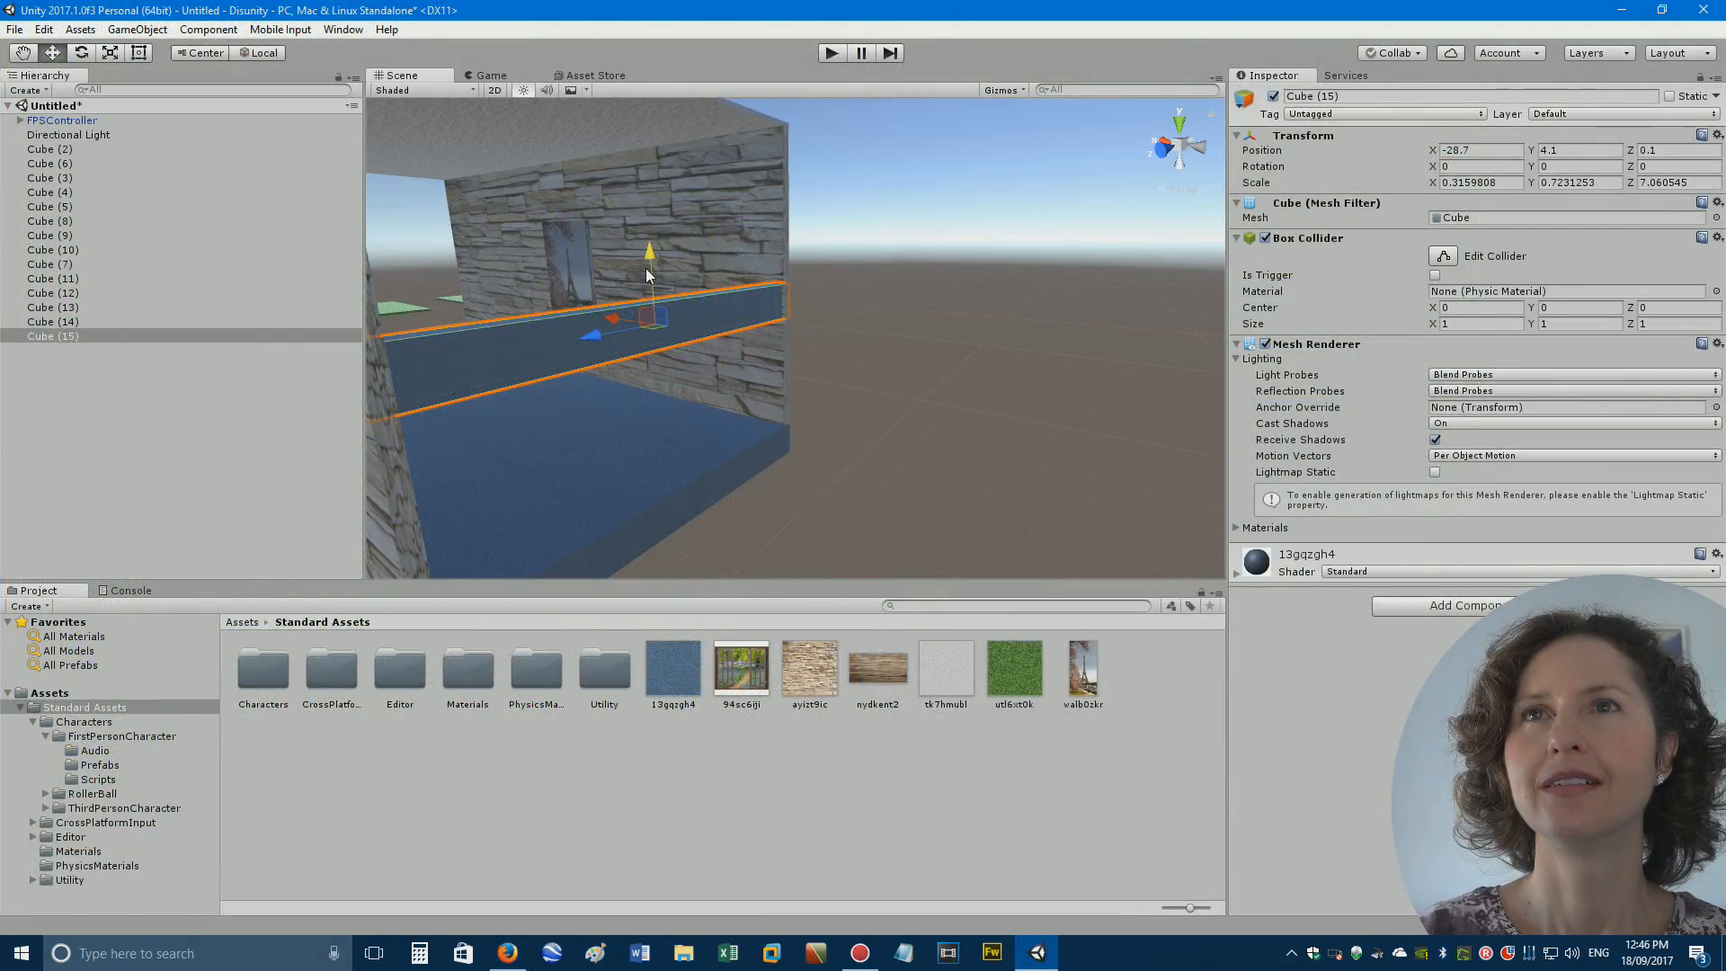
Stretch the blue slab across the room's far end to about 6.99 high and apply the bluebell window image to it.
left_click(109, 52)
left_click_drag(649, 249, 616, 602)
left_click(805, 293)
right_click_drag(886, 292, 809, 262)
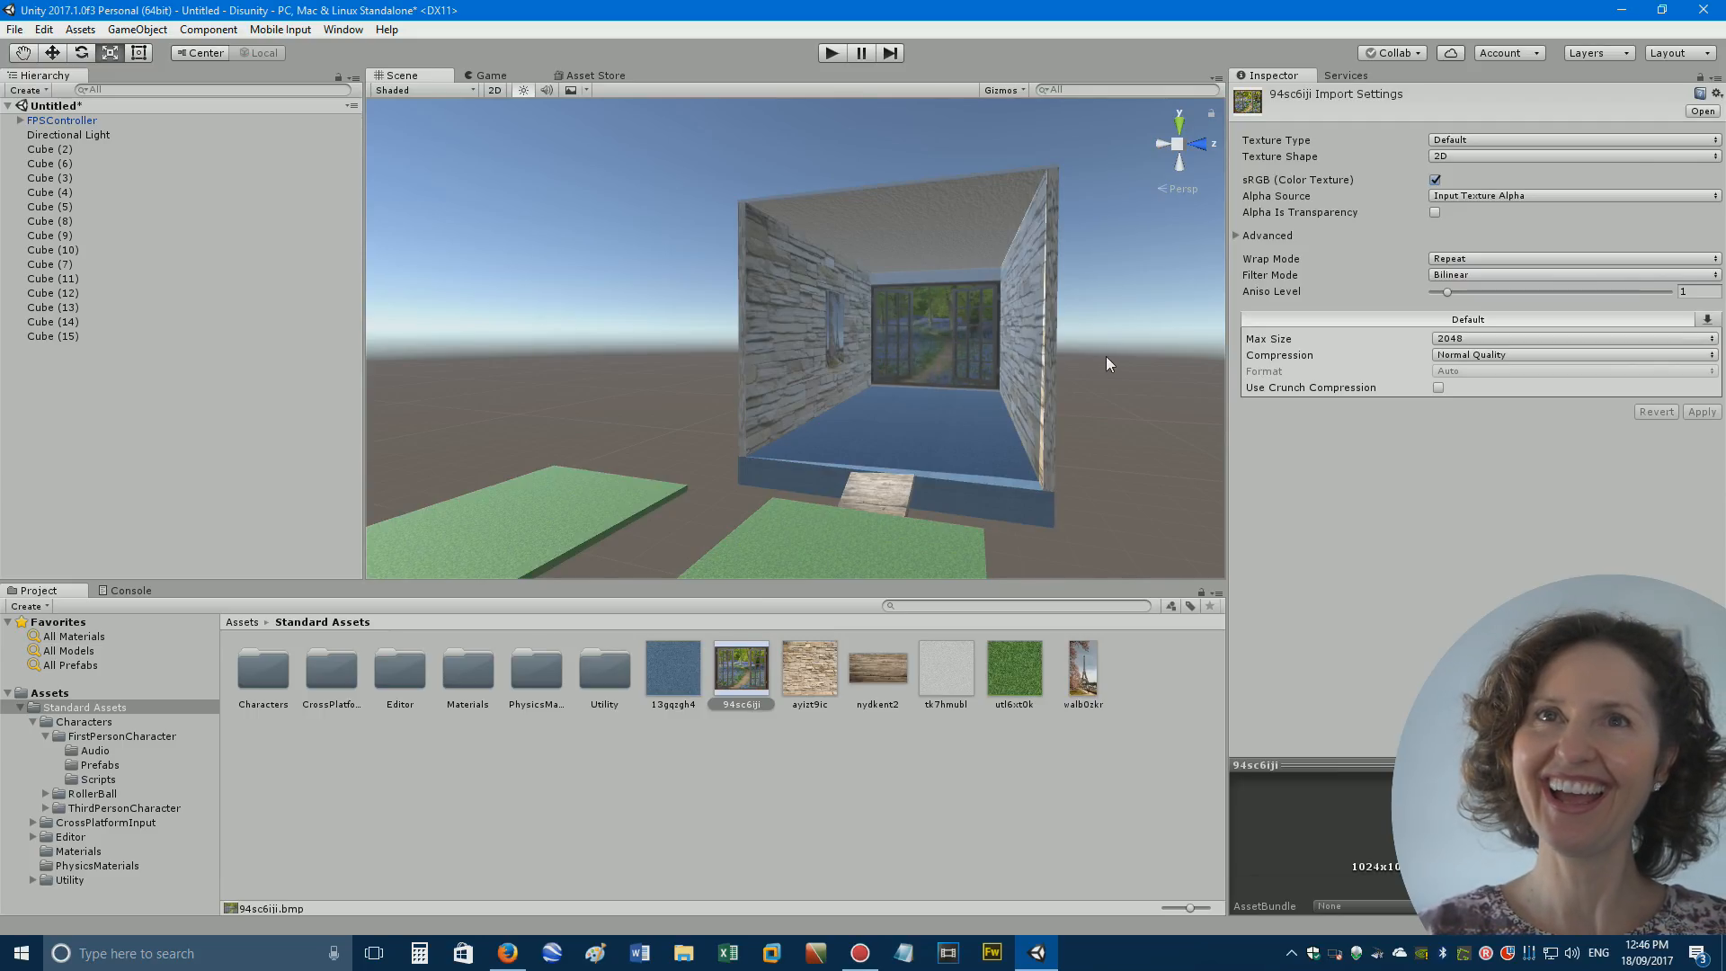
Increase the height of the bluebell window wall at the far end of the room to about 8.22.
left_click(1106, 357)
mouse_move(1106, 357)
right_mouse_down()
mouse_move(1155, 342)
mouse_move(1140, 351)
right_mouse_up()
key("w")
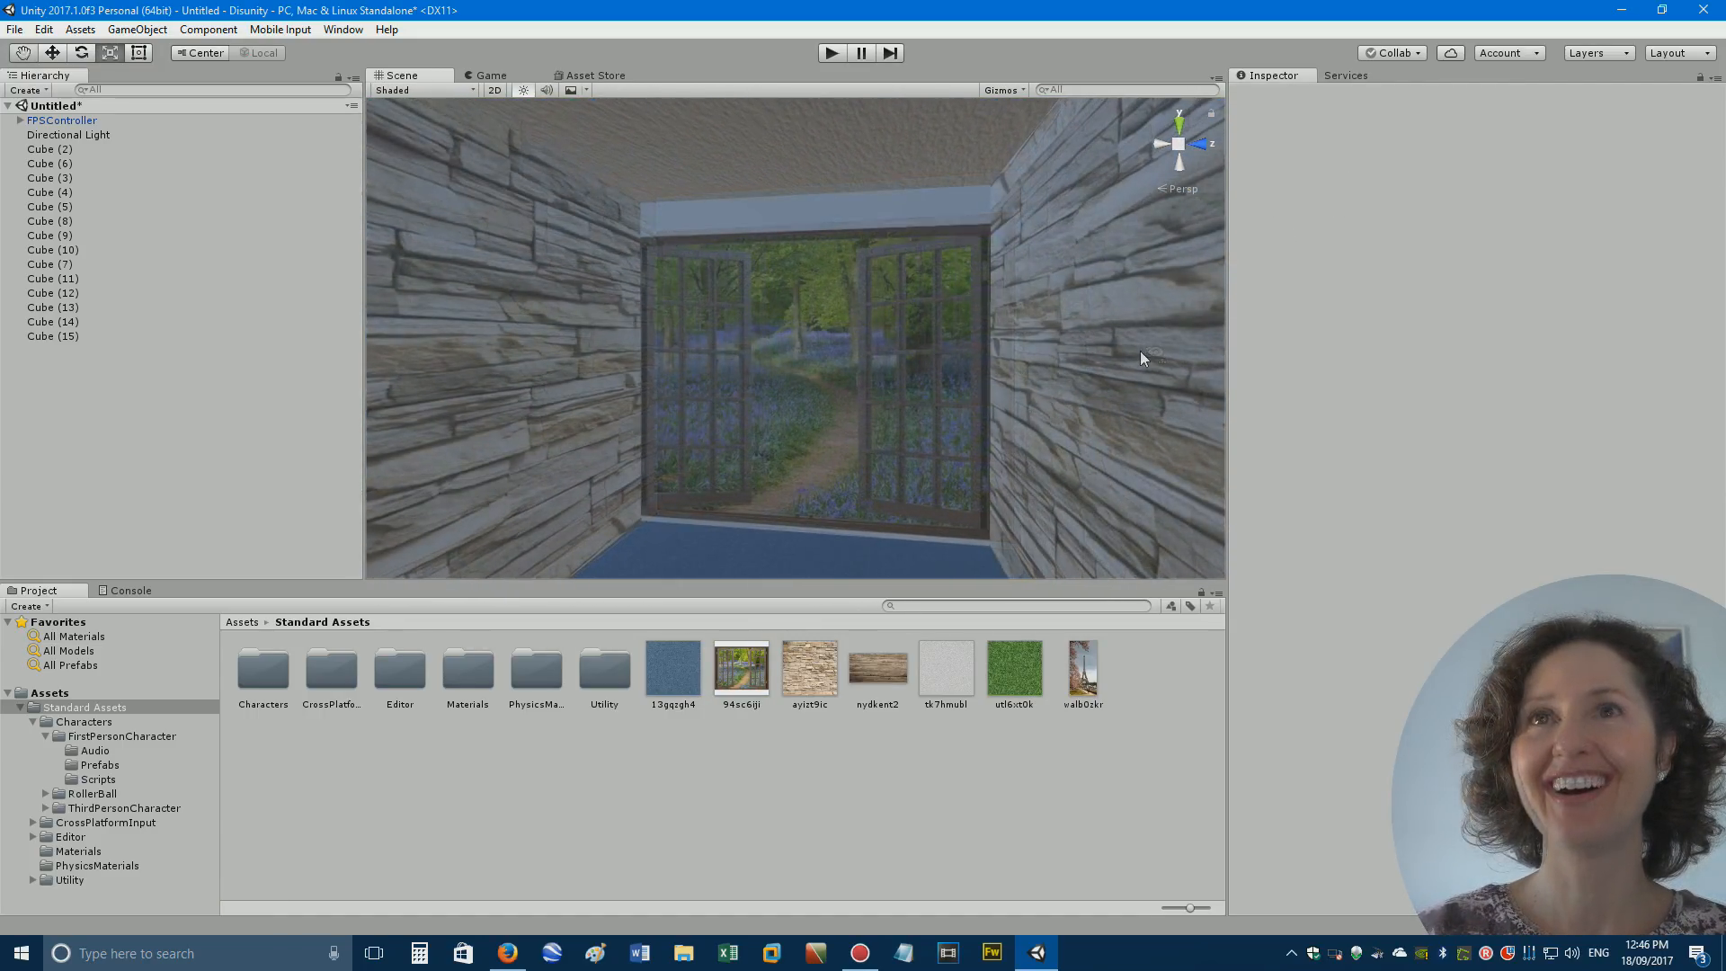
left_click(947, 367)
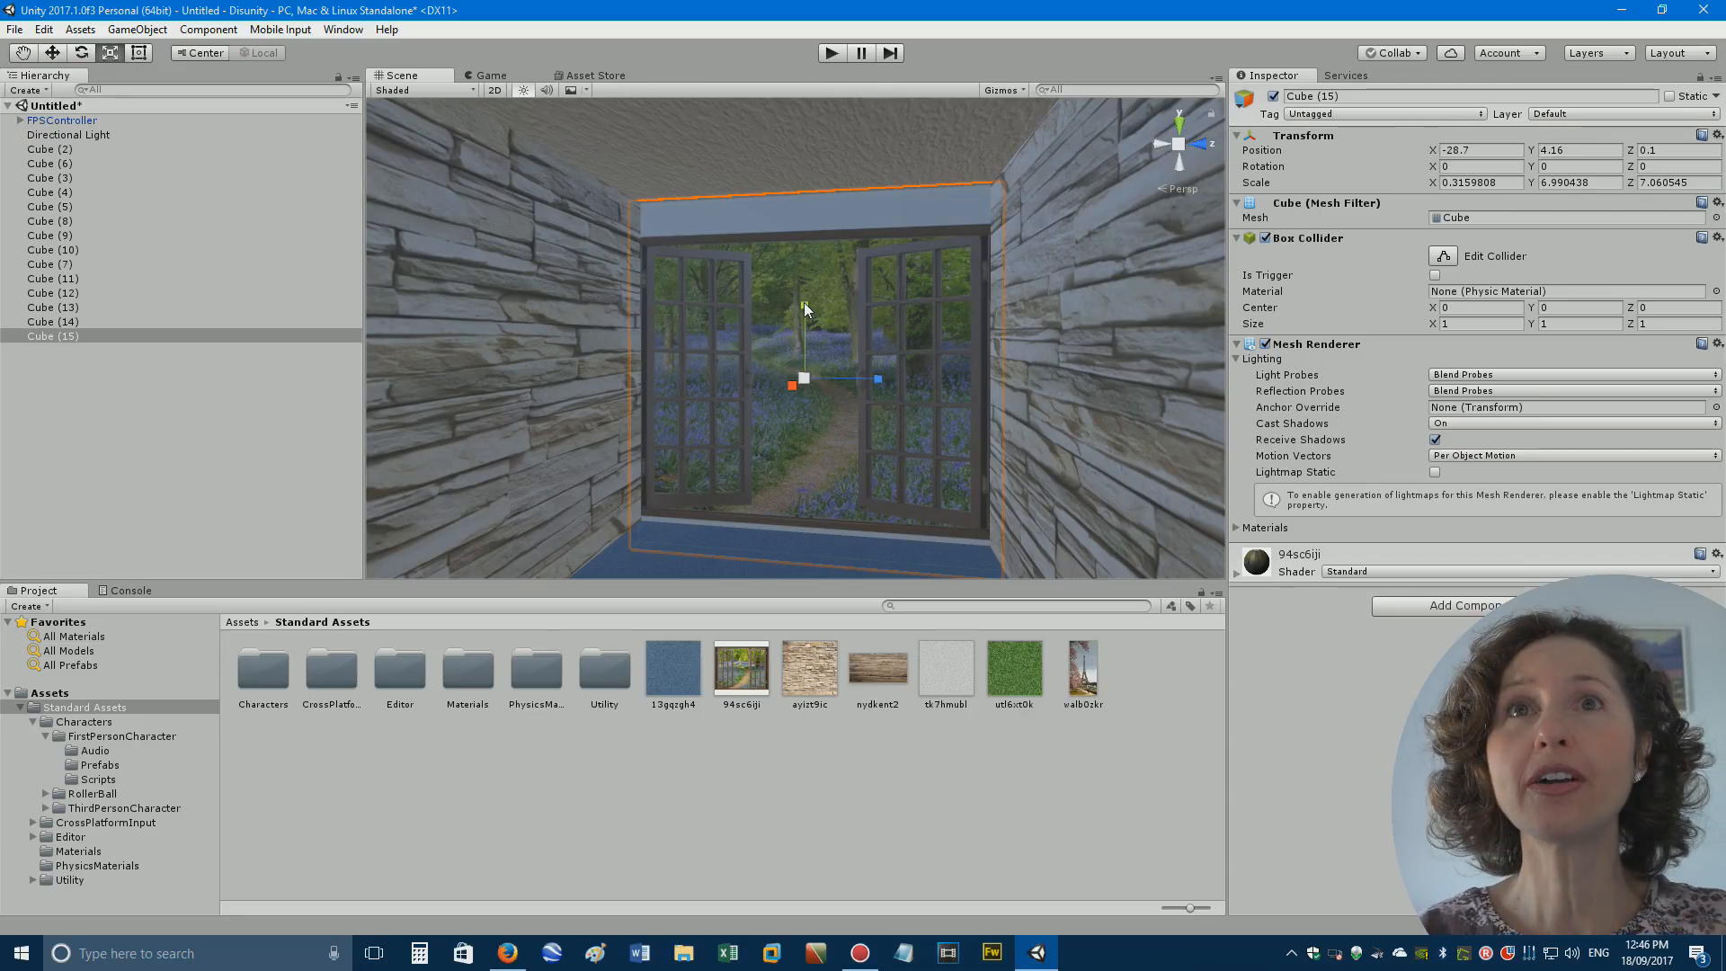
left_click_drag(803, 304, 804, 292)
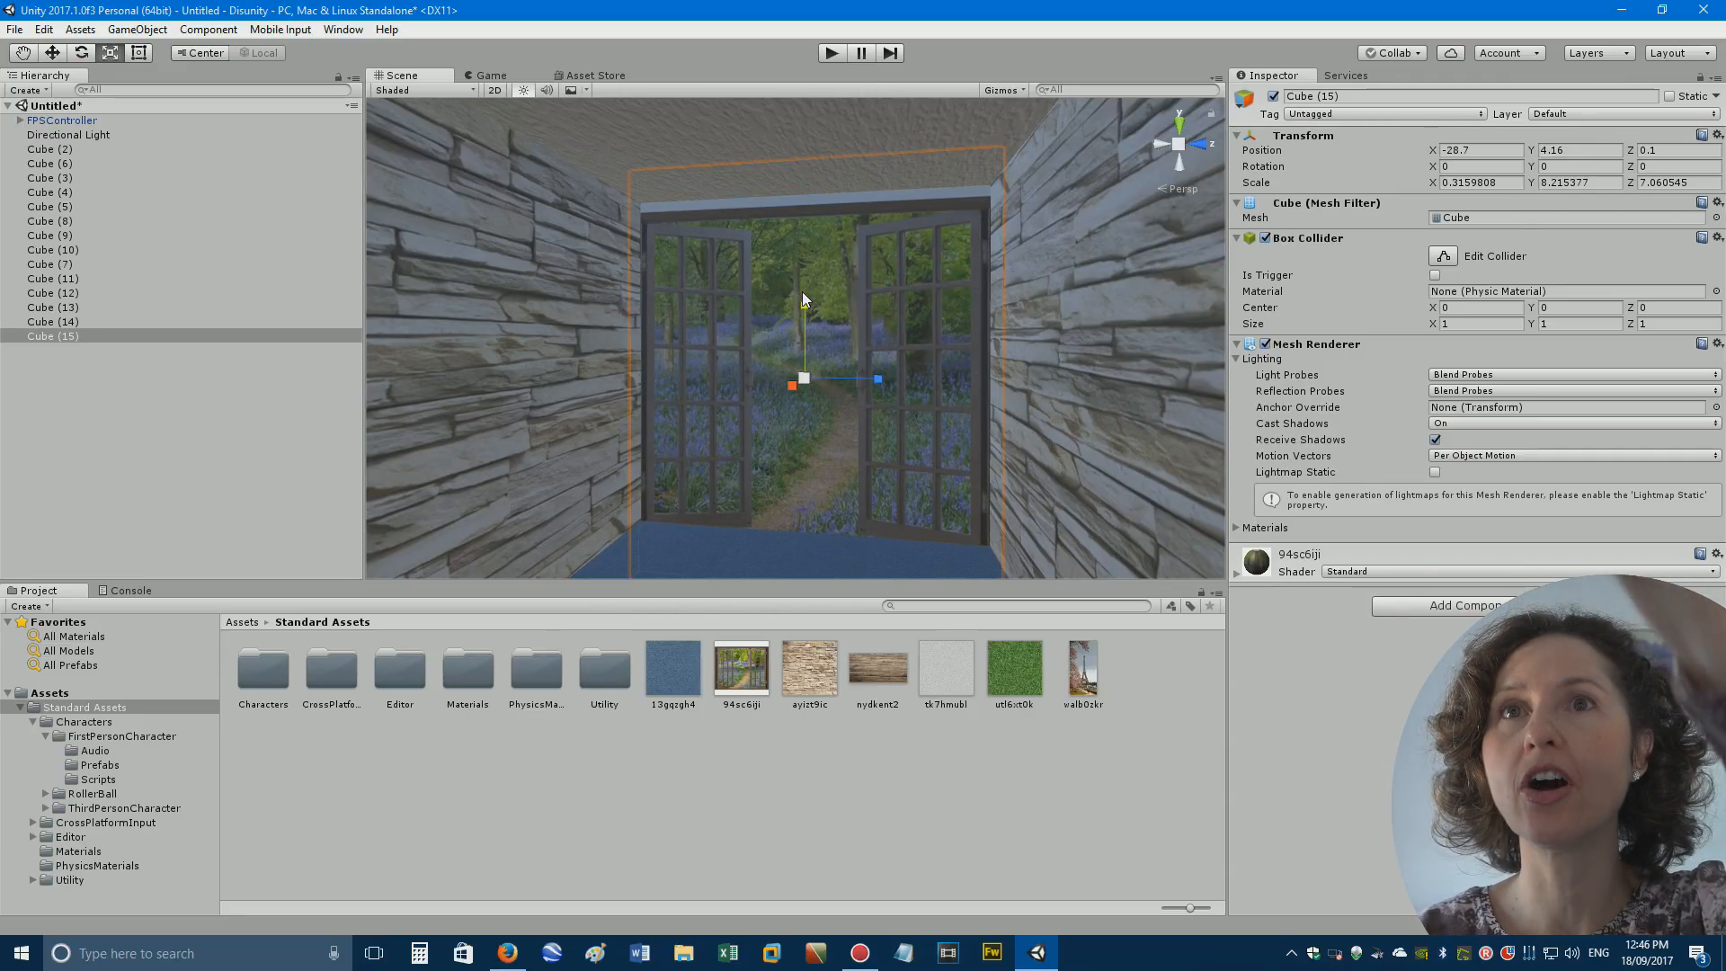
Move the bluebell window wall slightly upward at the far end of the room.
left_click(52, 53)
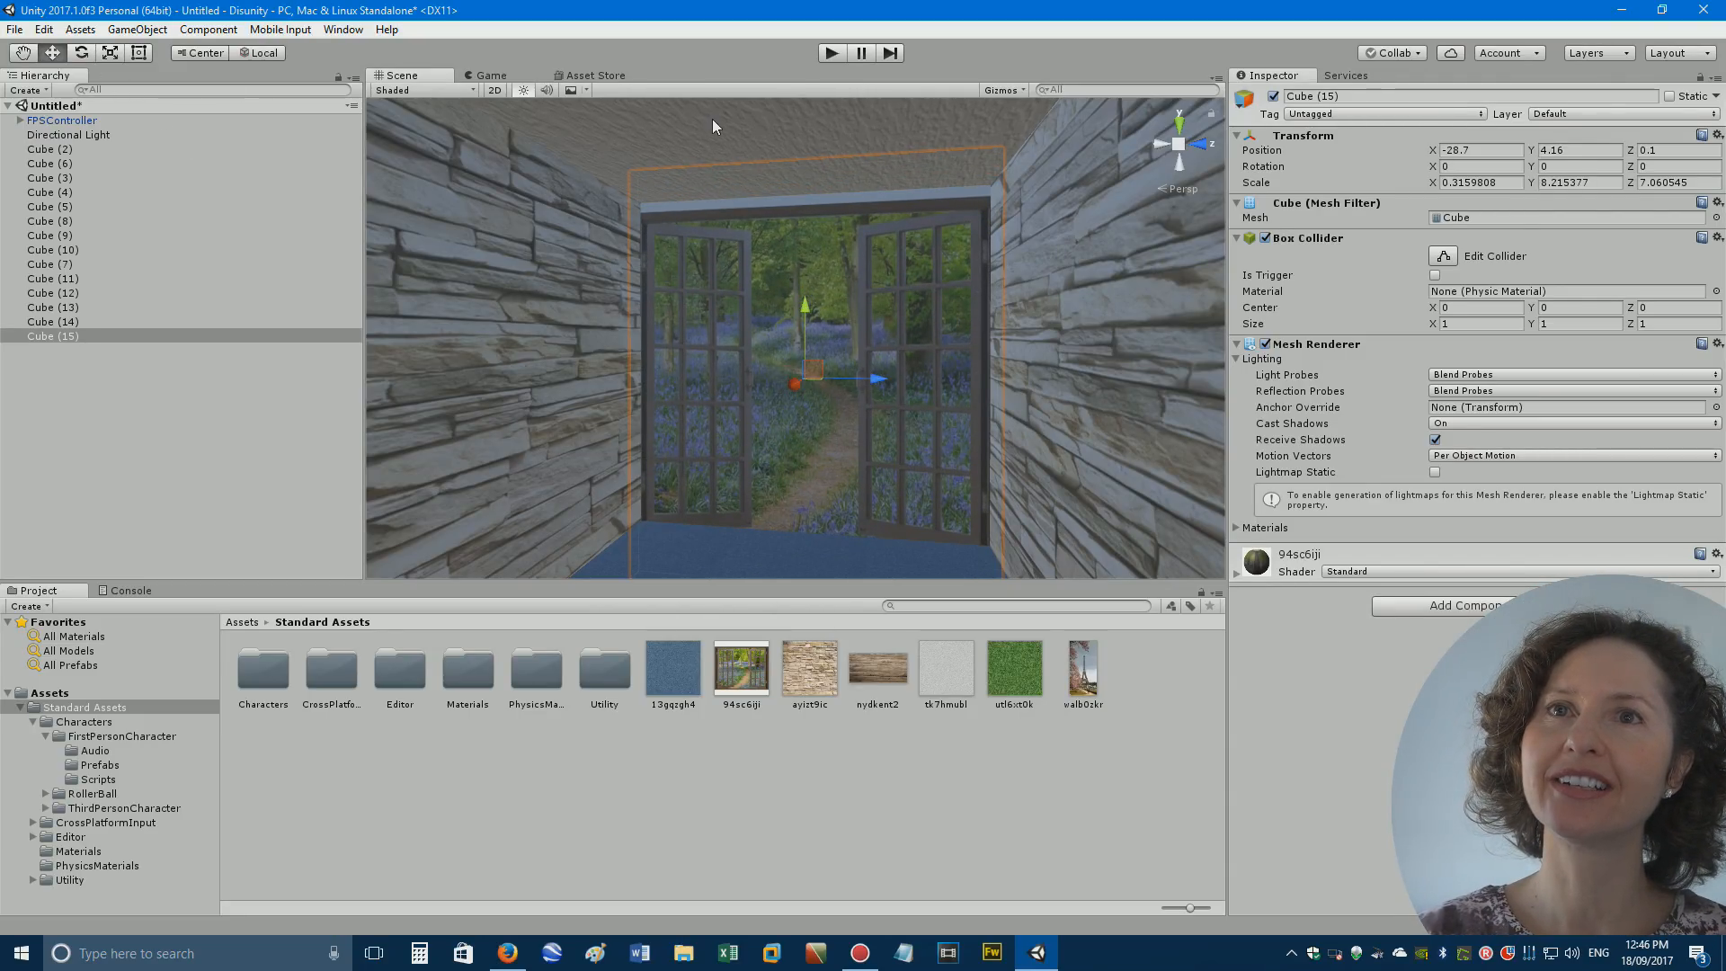
left_click_drag(804, 306, 808, 290)
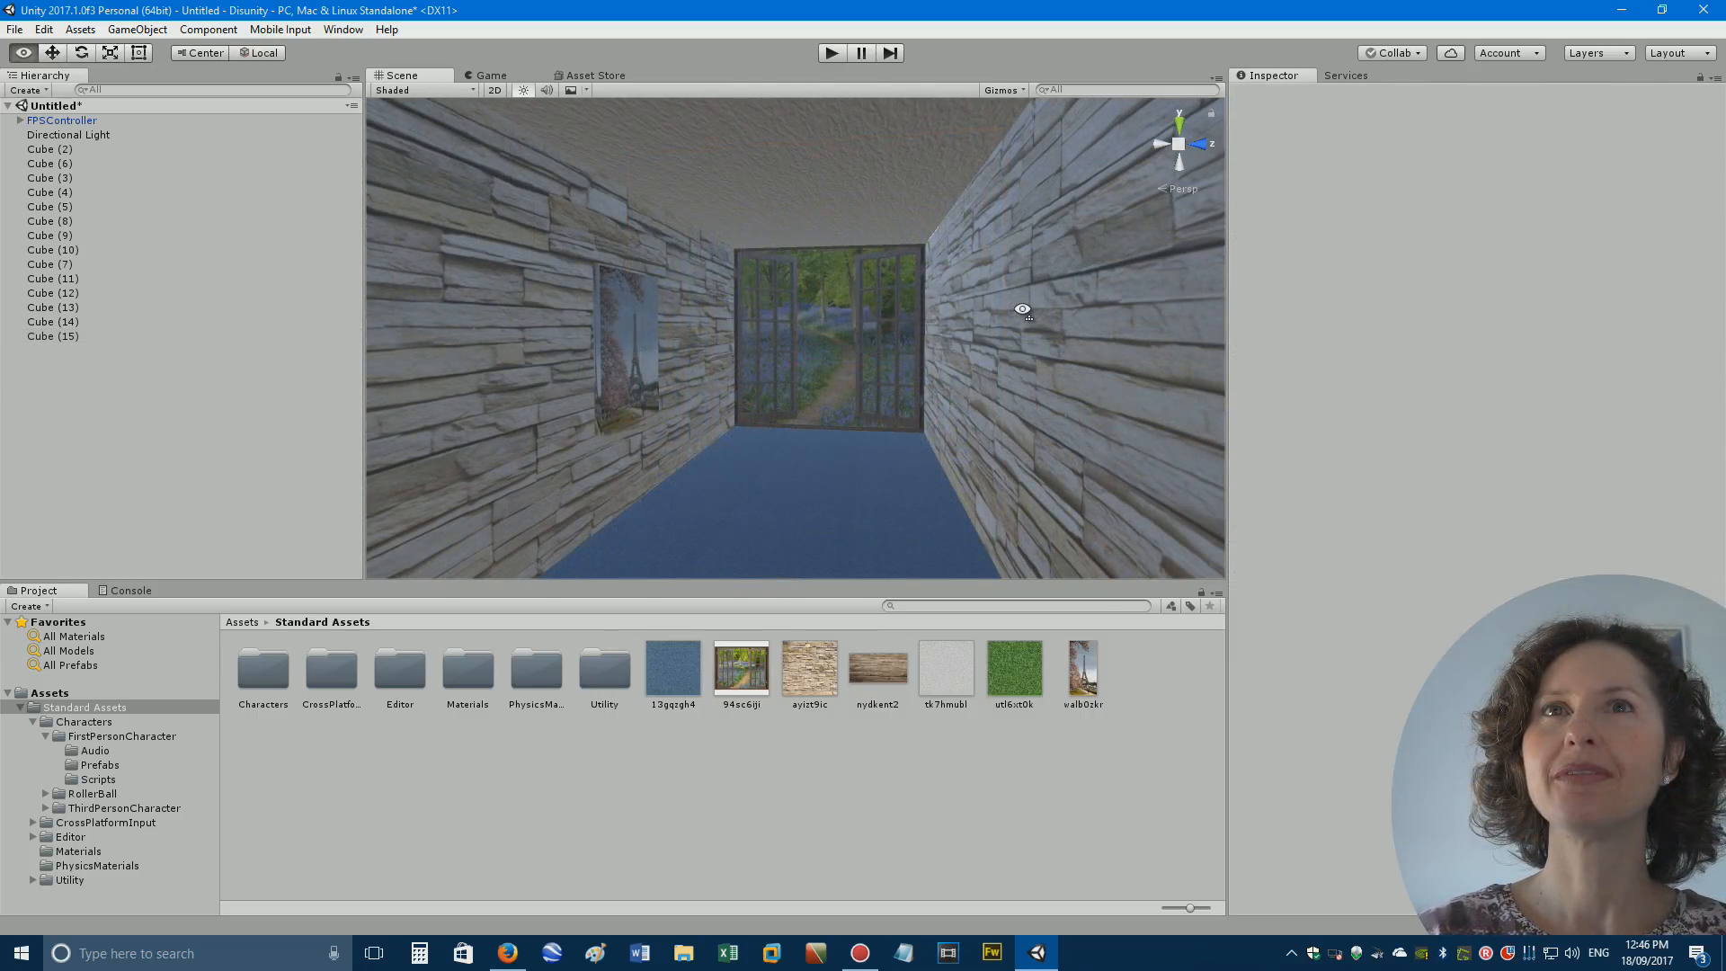
Examine the room interior from further back, including the stone walls, Paris picture and bluebell window wall.
right_click_drag(1021, 308, 1007, 328)
key("s")
key("s")
key("s")
mouse_move(1007, 327)
right_mouse_down()
mouse_move(1017, 317)
mouse_move(981, 316)
right_mouse_up()
key("w")
key("s")
key("w")
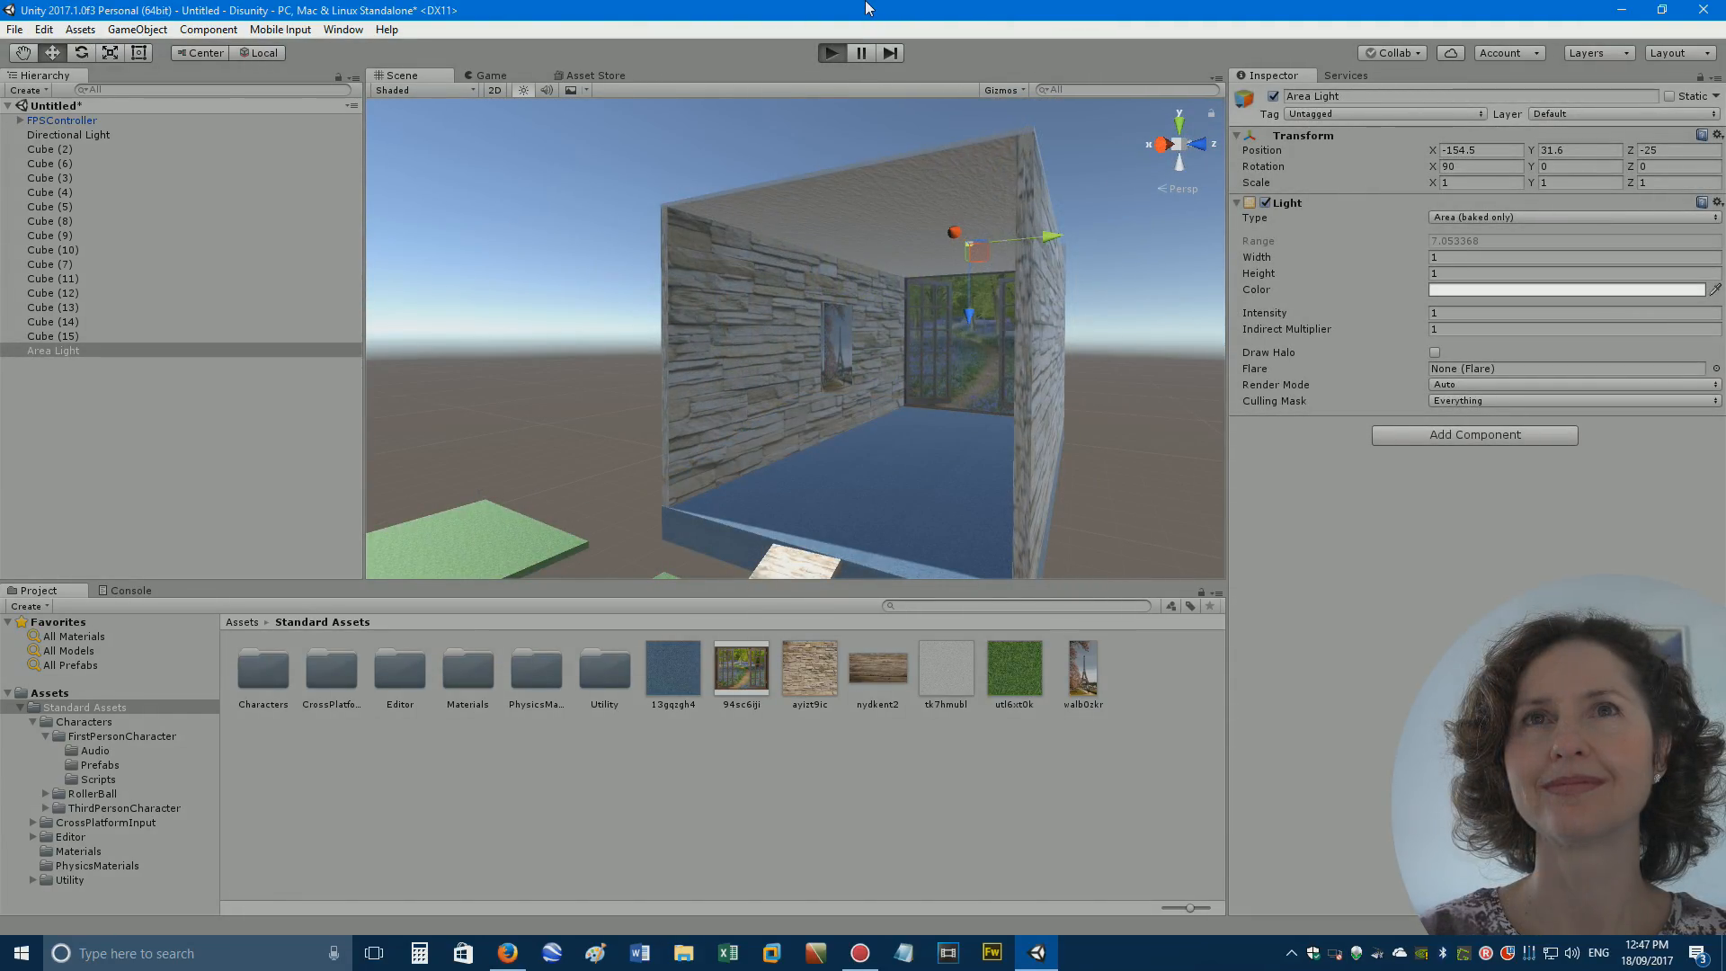
Play-test the level in the game view, walking and jumping across the first grass platforms.
left_click(831, 52)
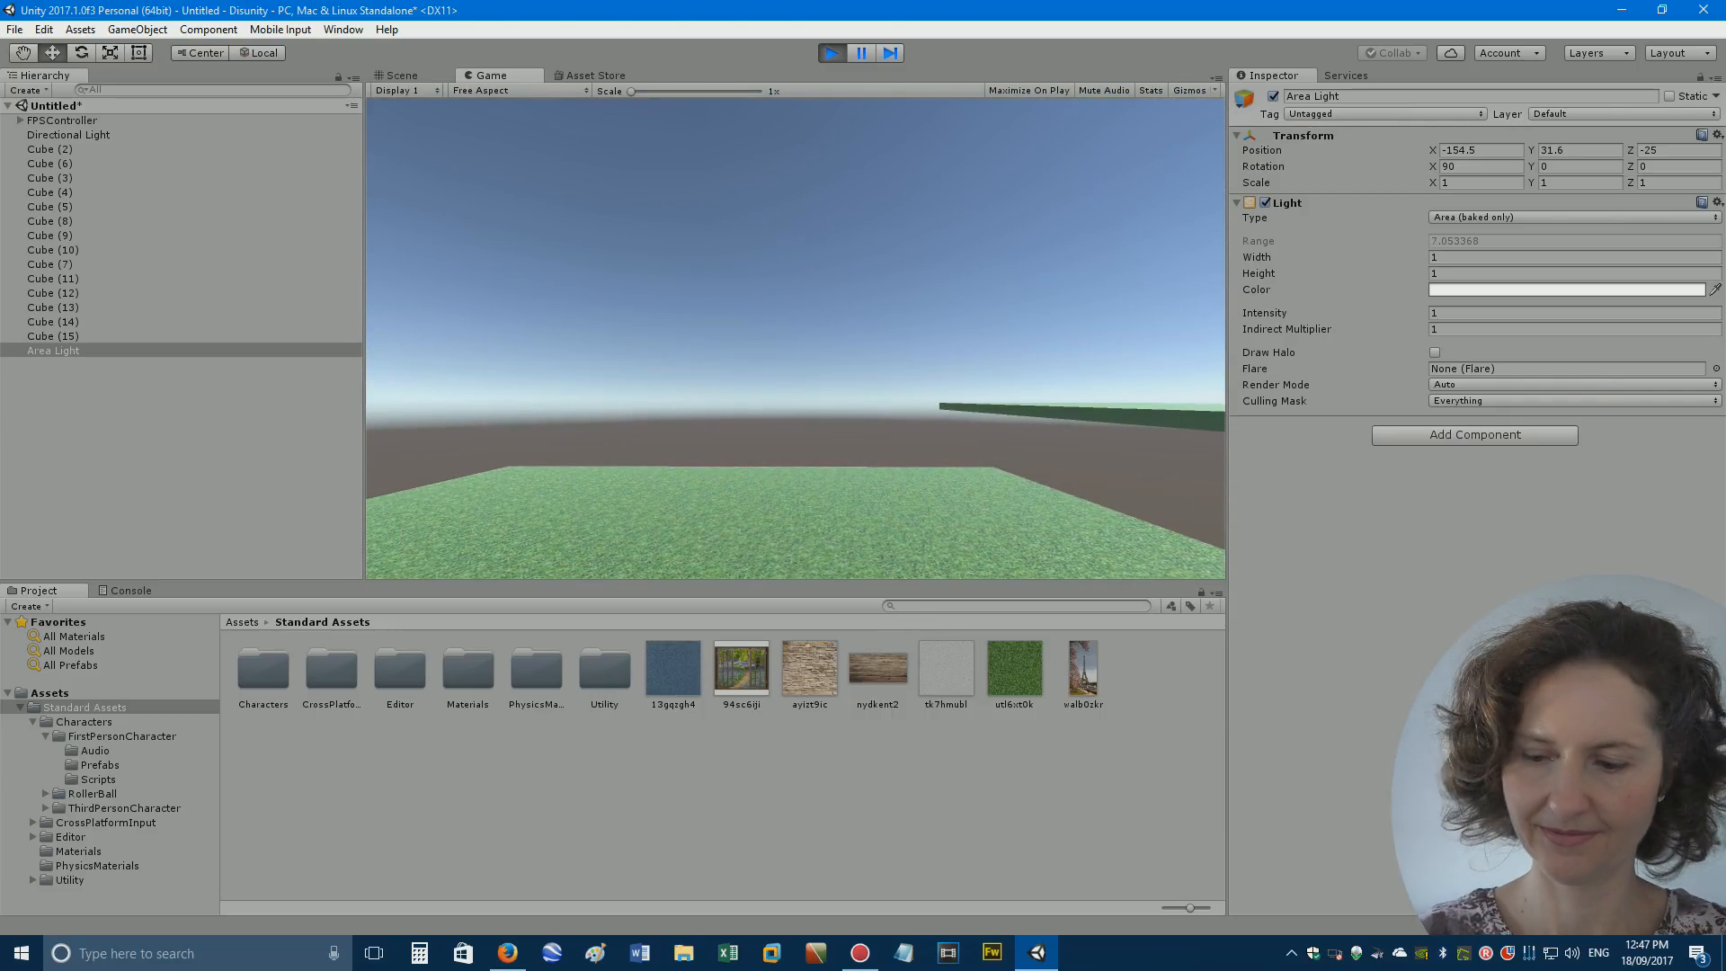
key("s")
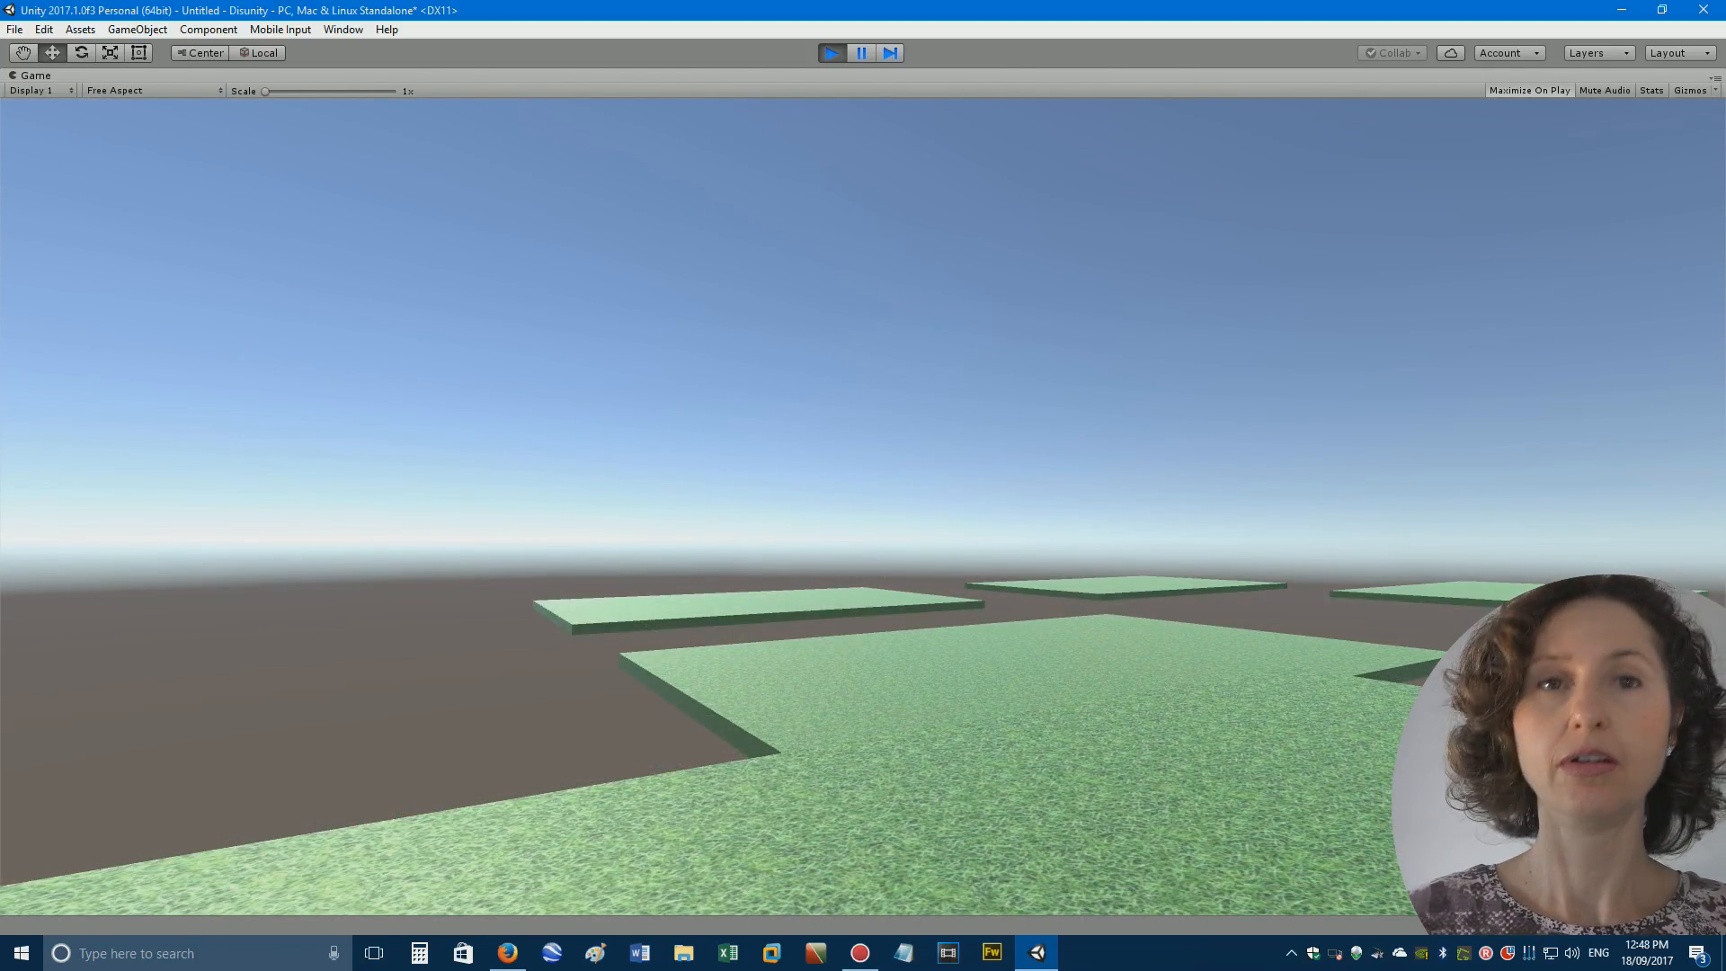
key("w")
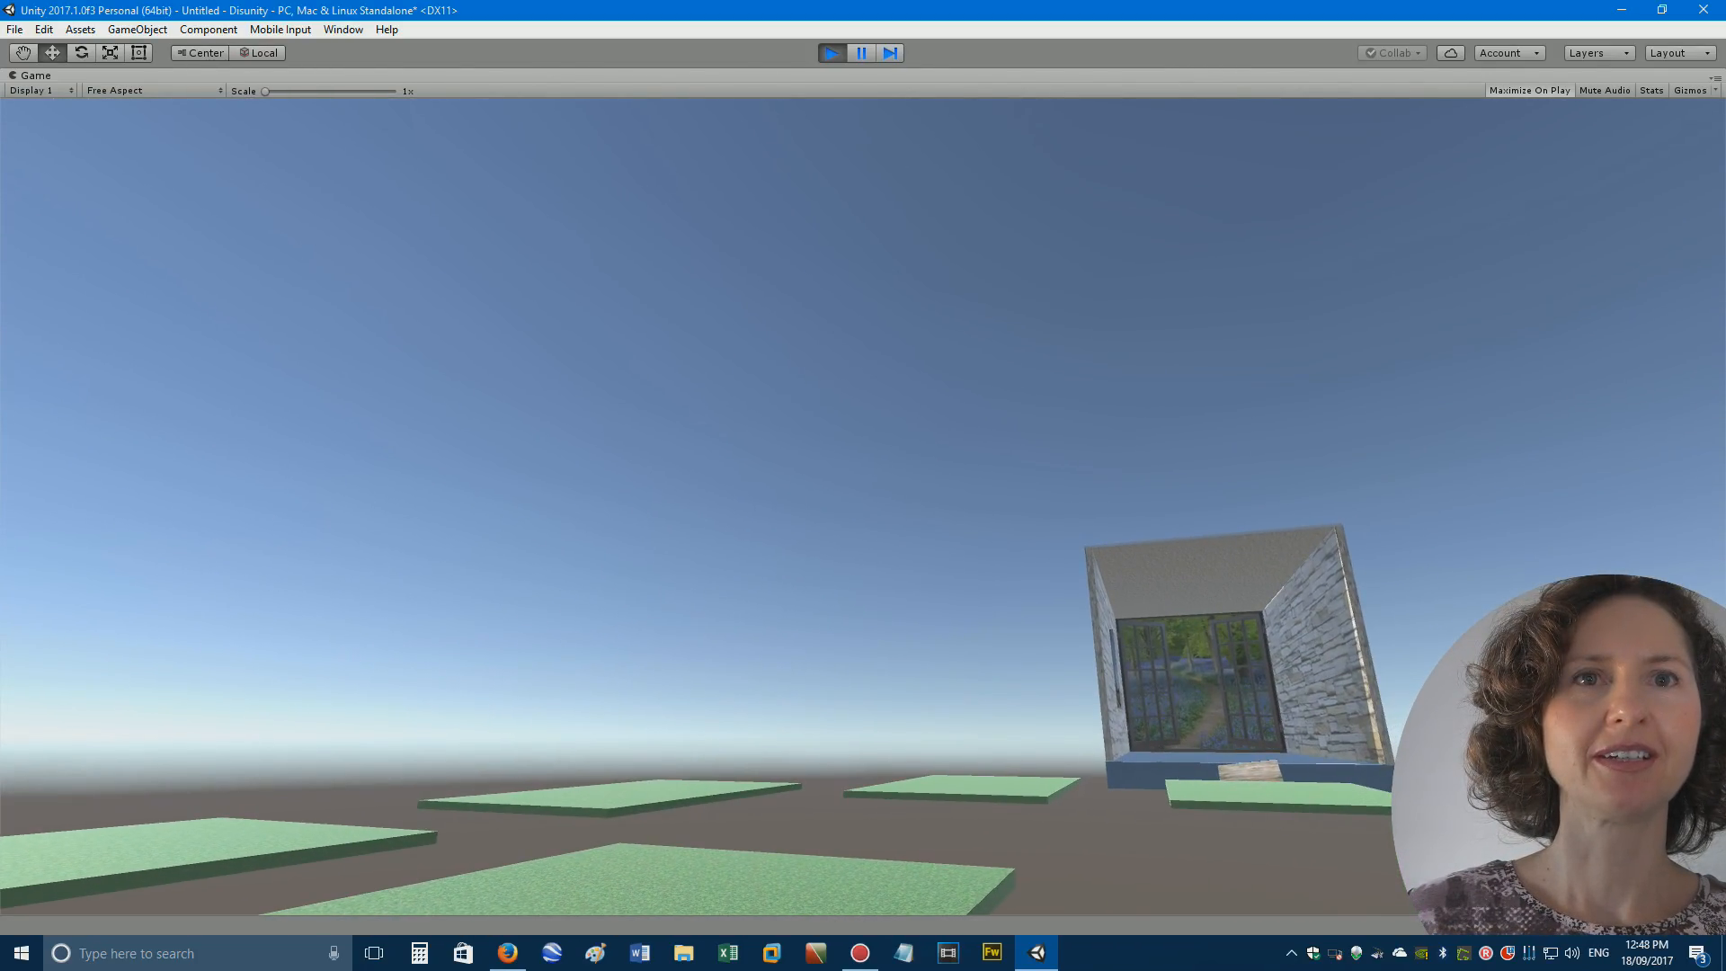
key("w")
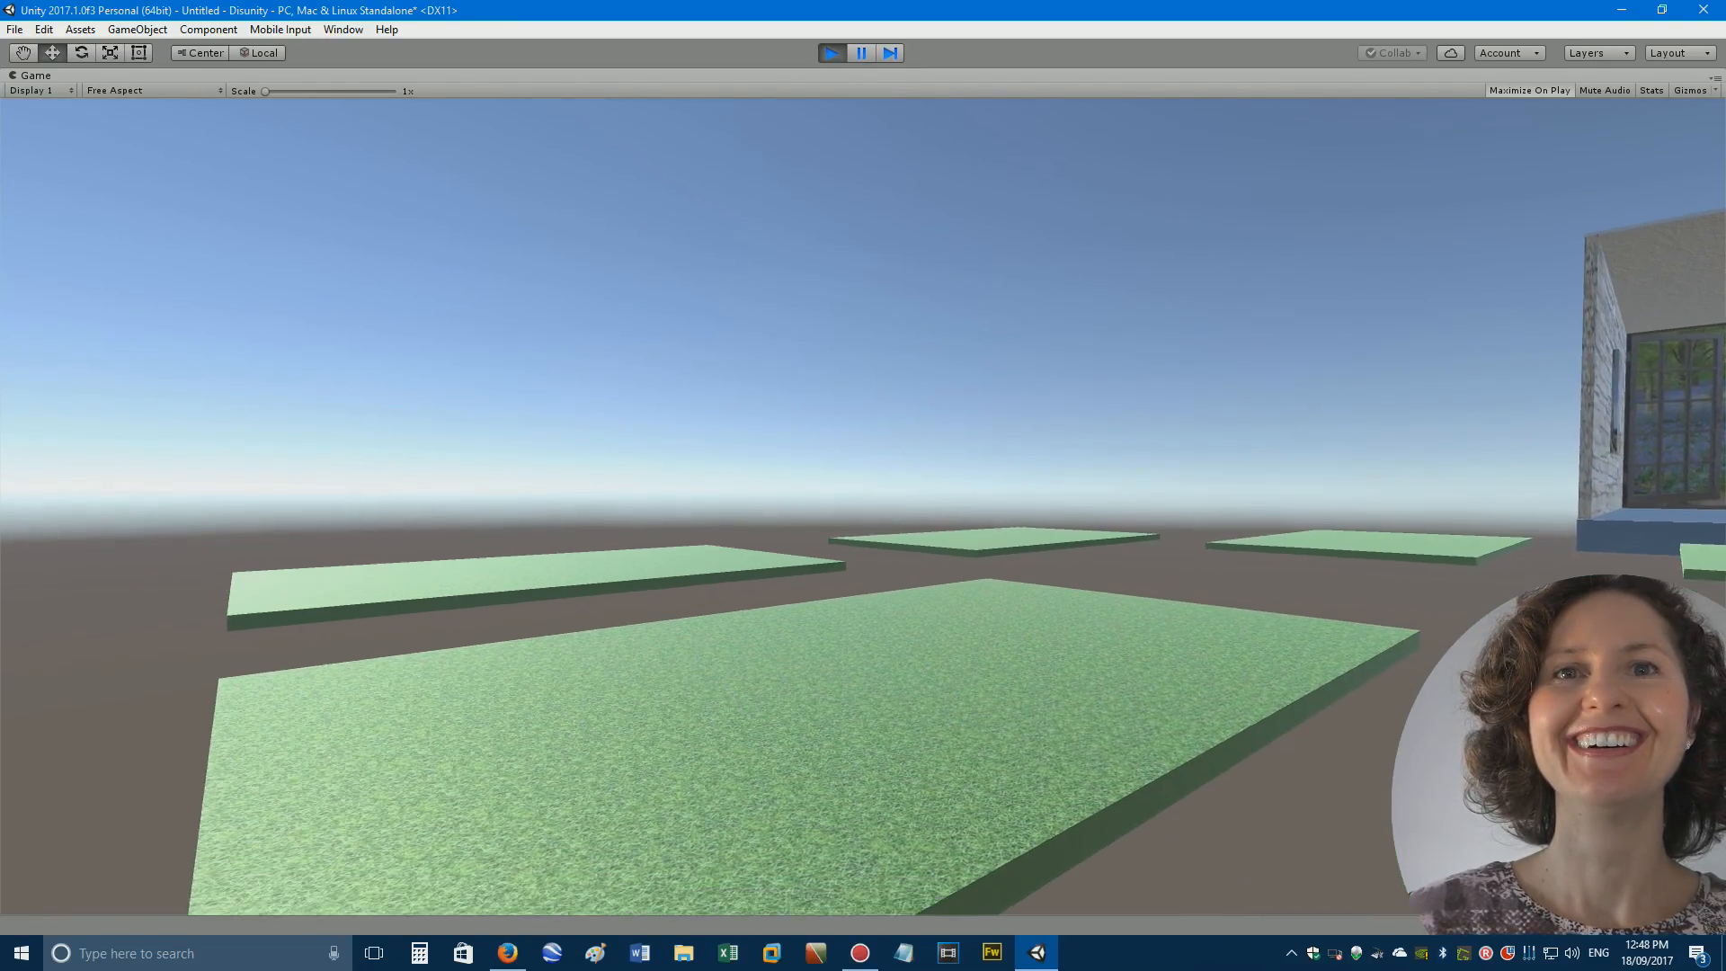
key("space")
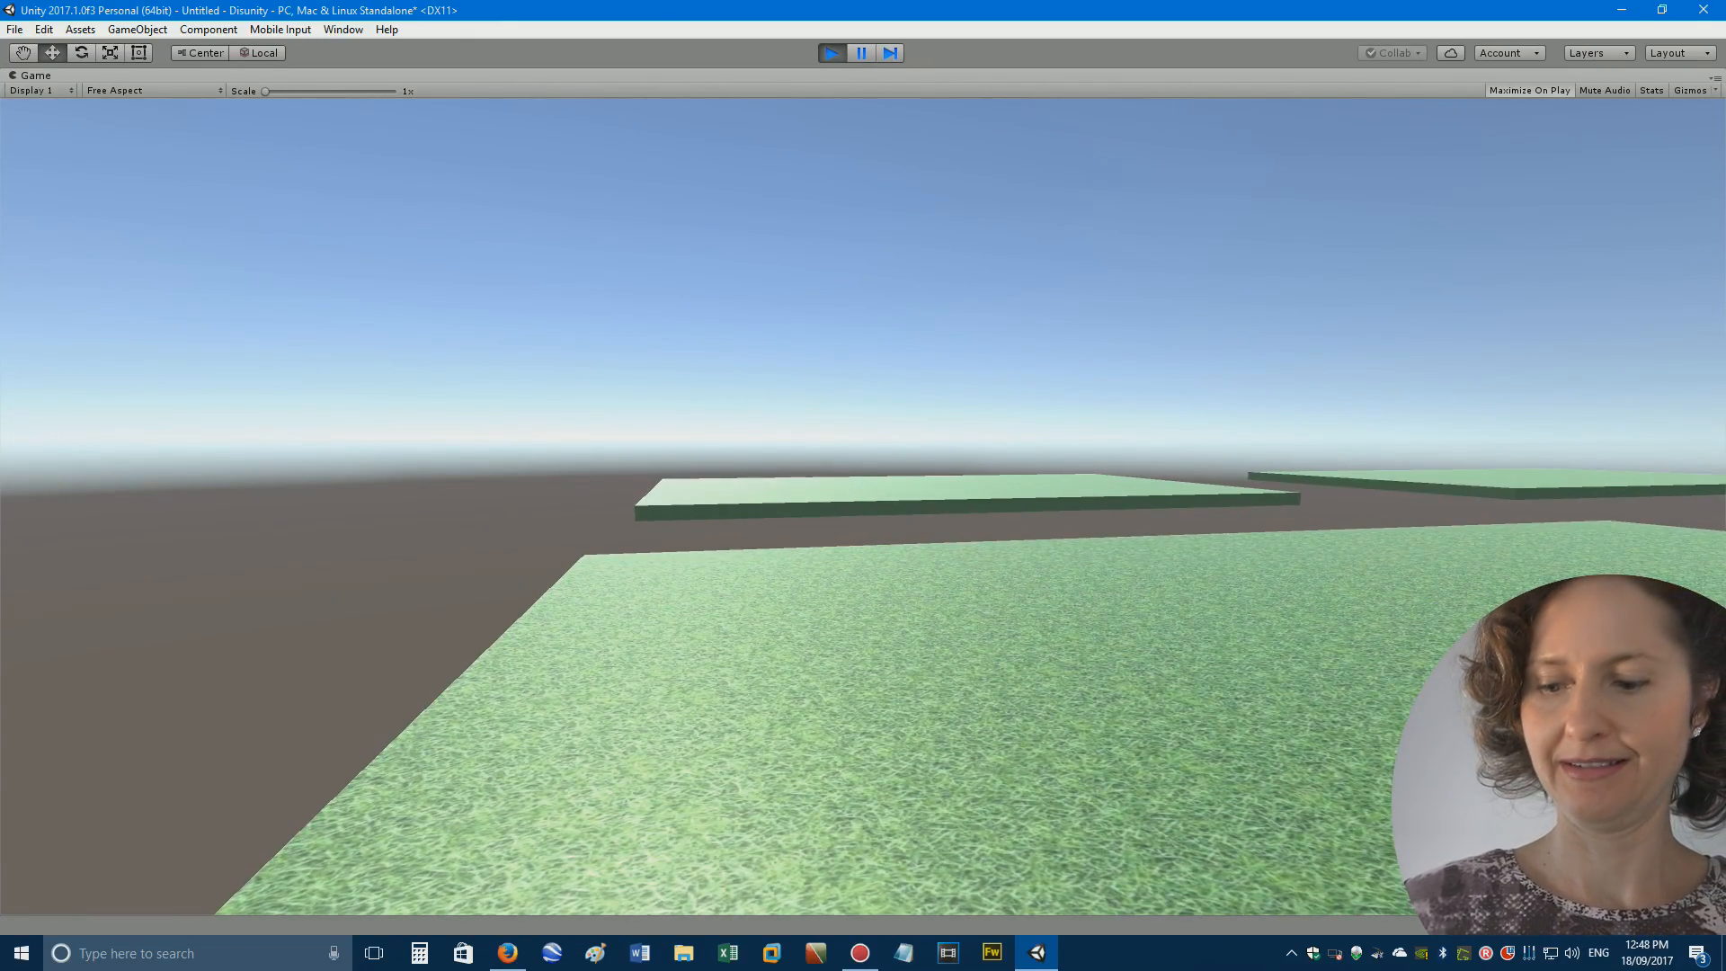
key("w")
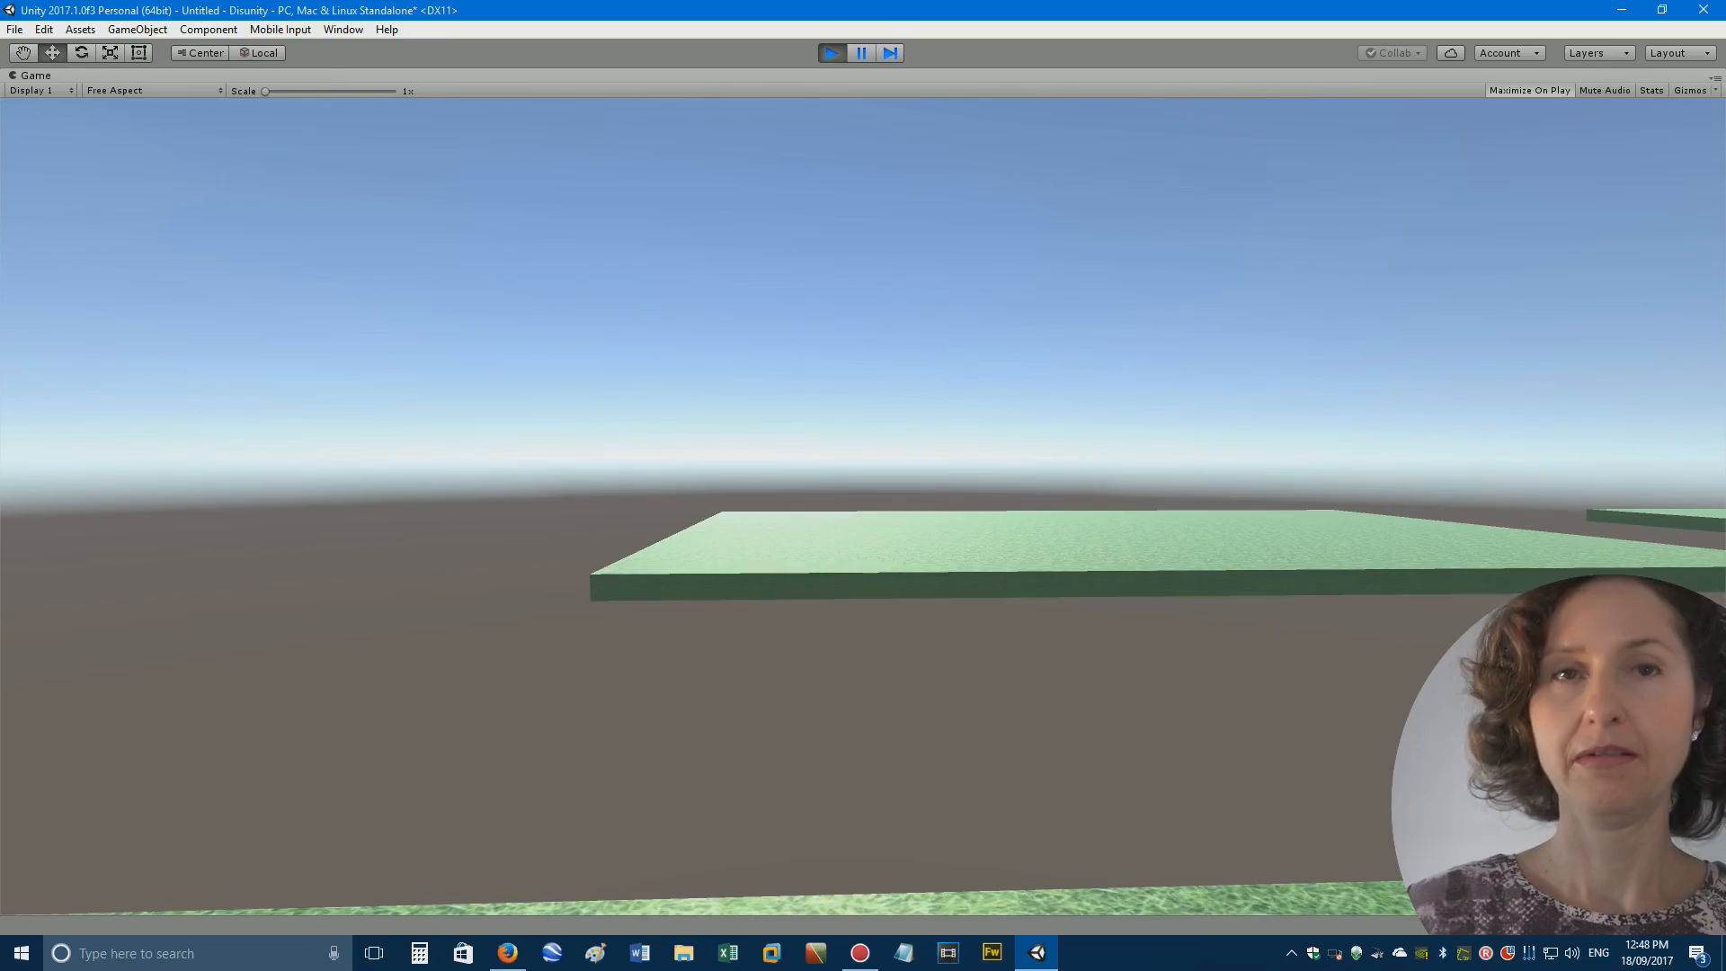
key("space")
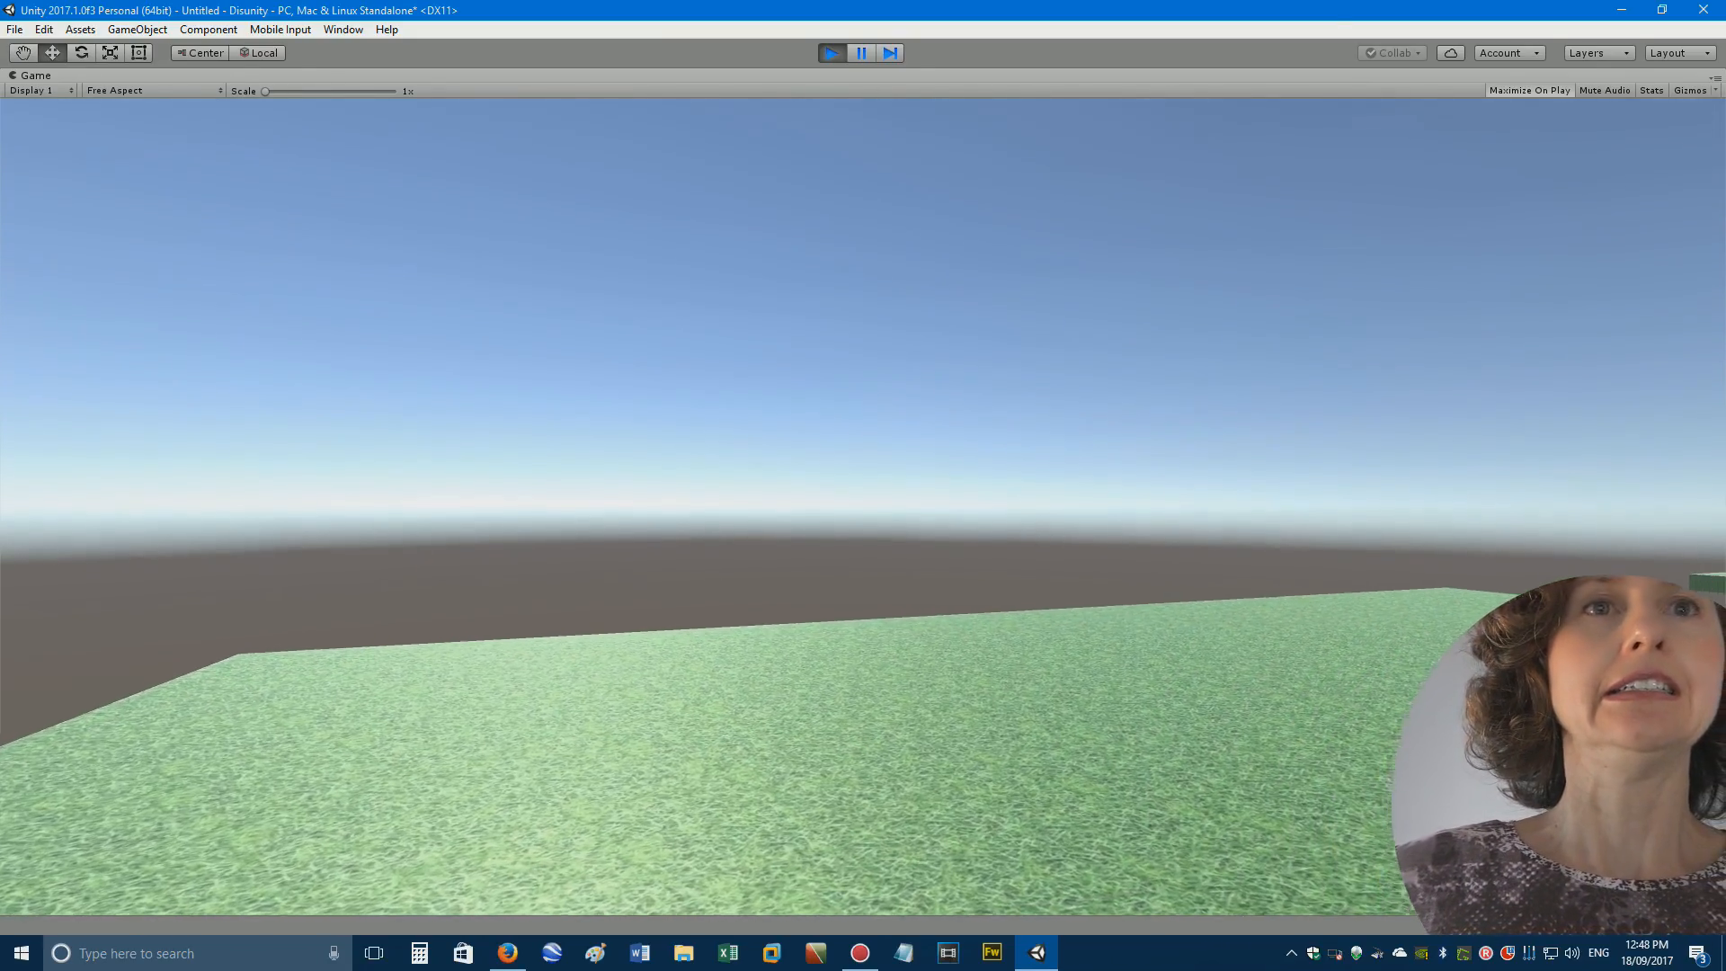
key("w")
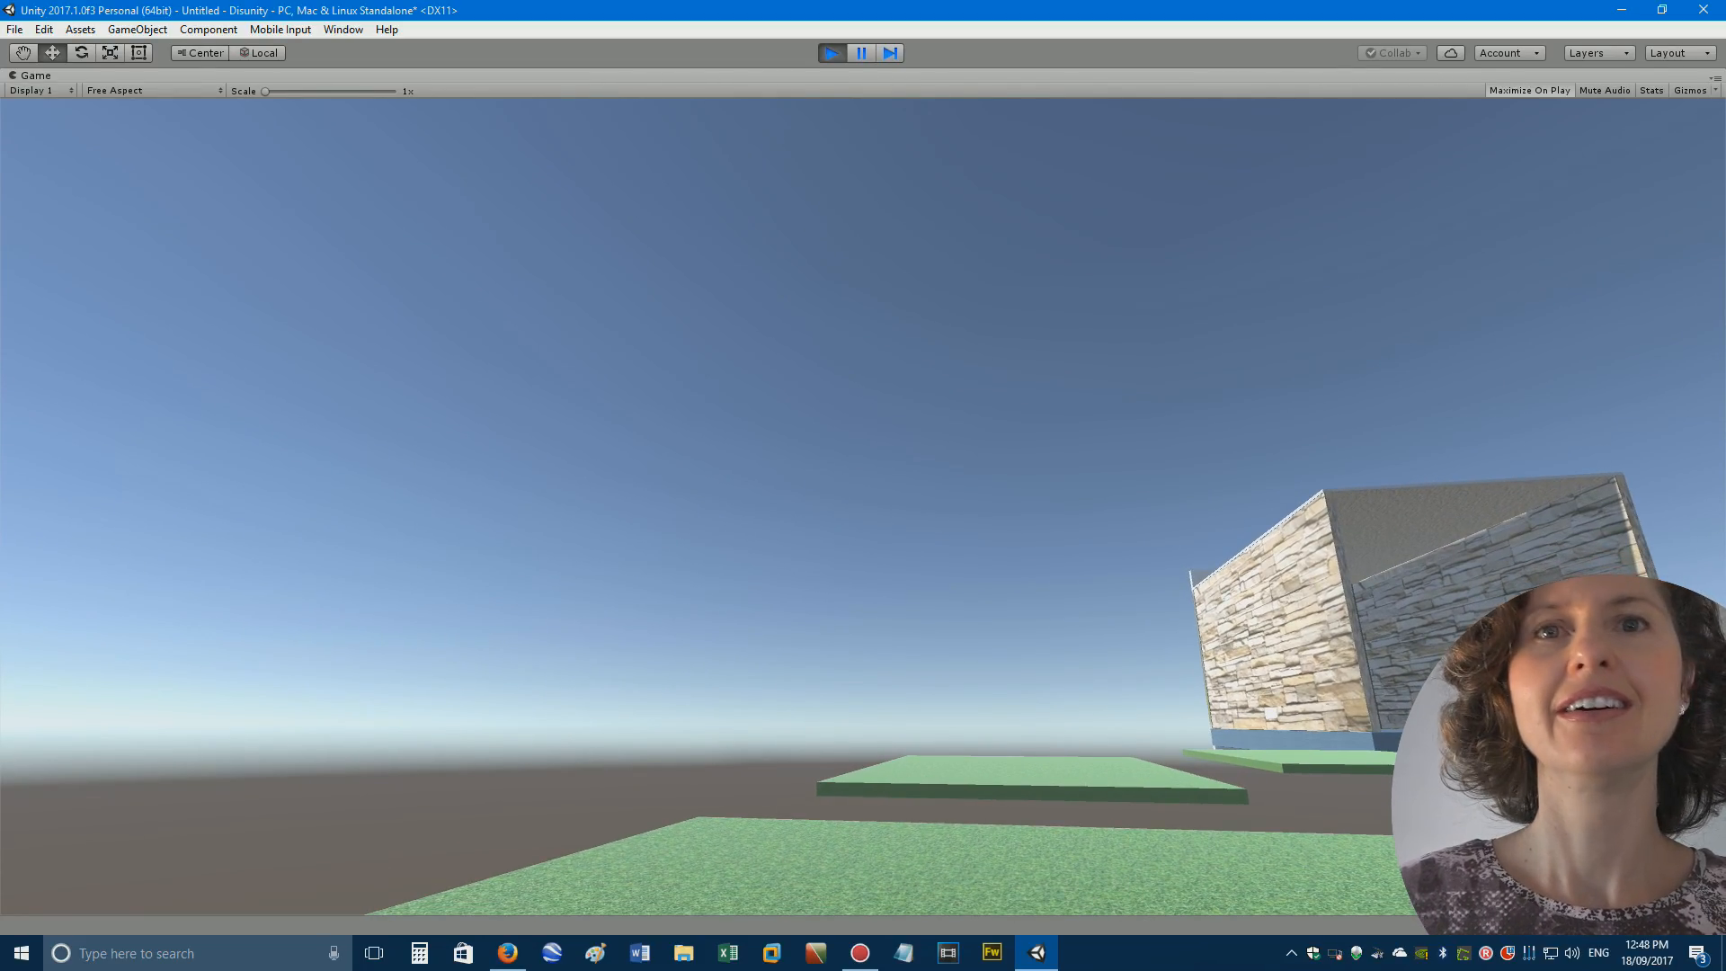
Continue the play test across the remaining grass platforms towards the wooden ramp of the stone room.
key("w")
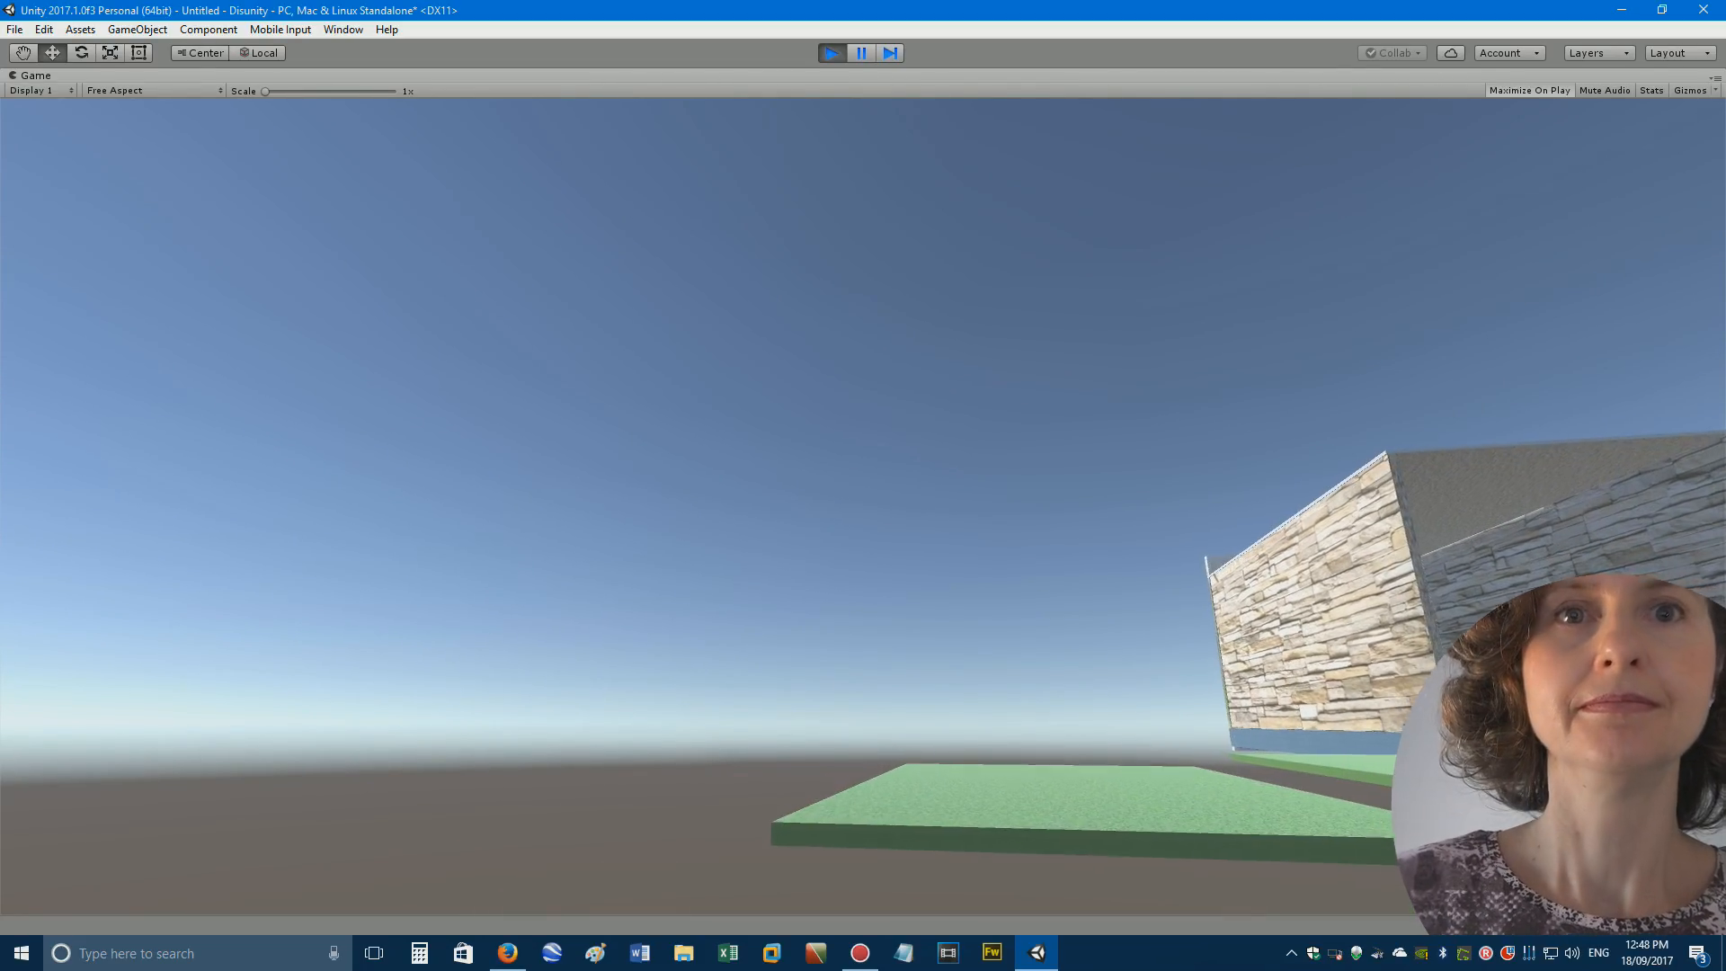
key("w")
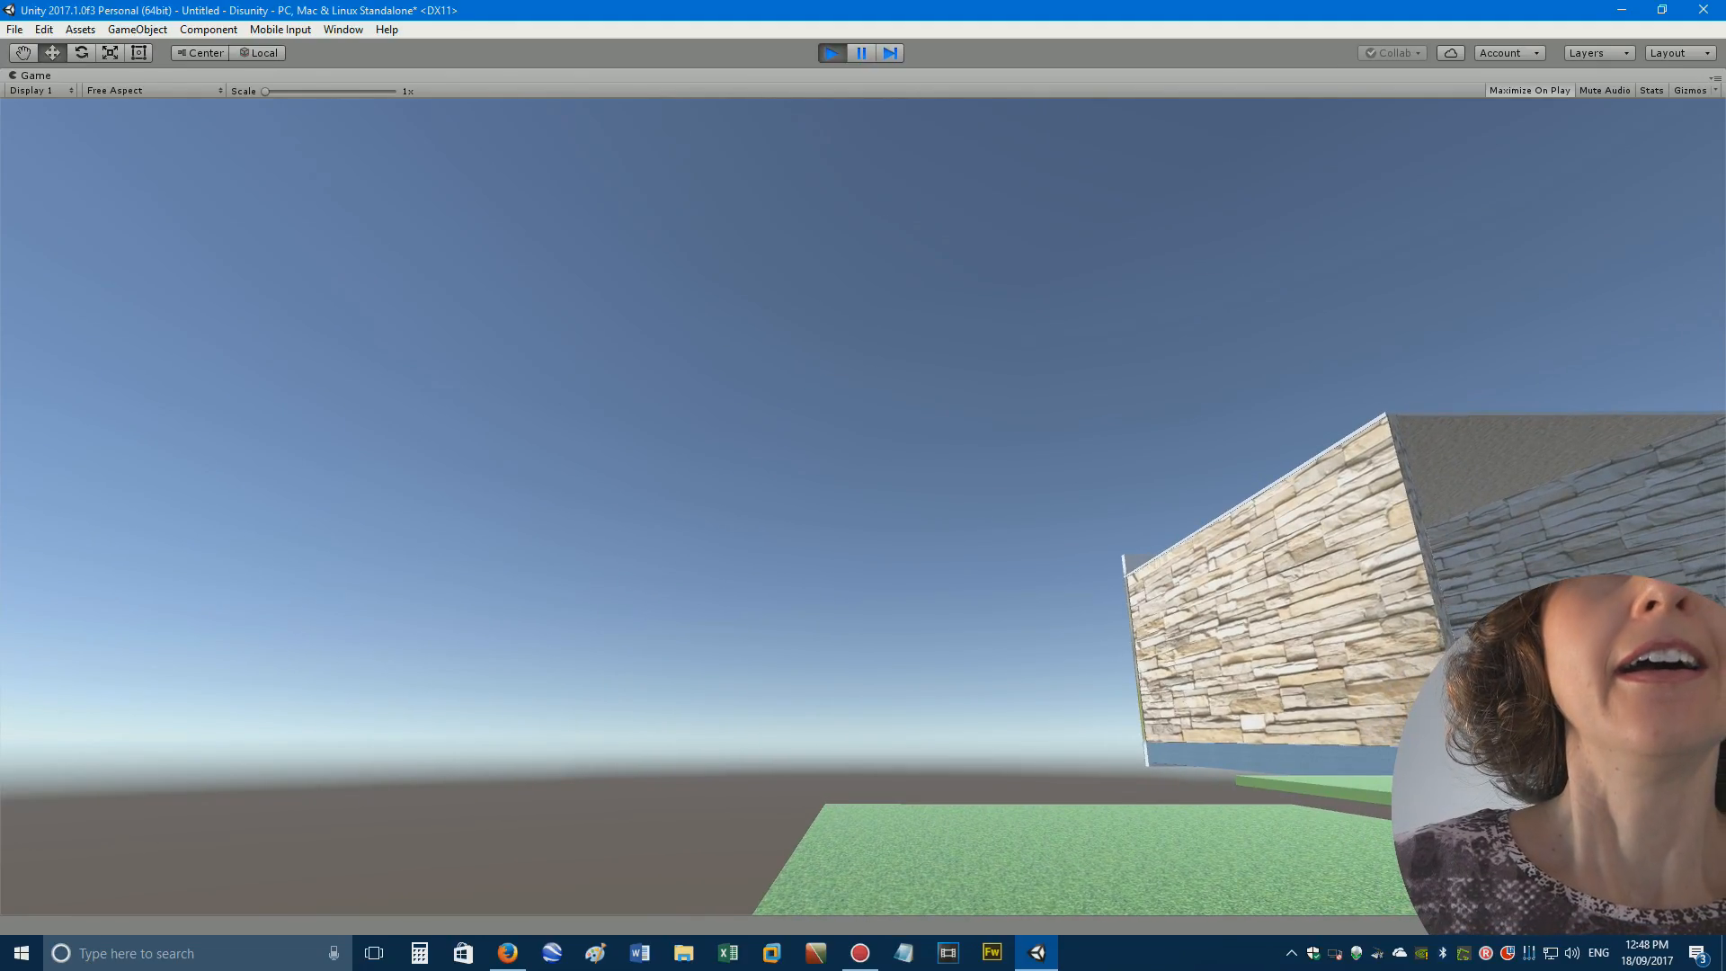
key("w")
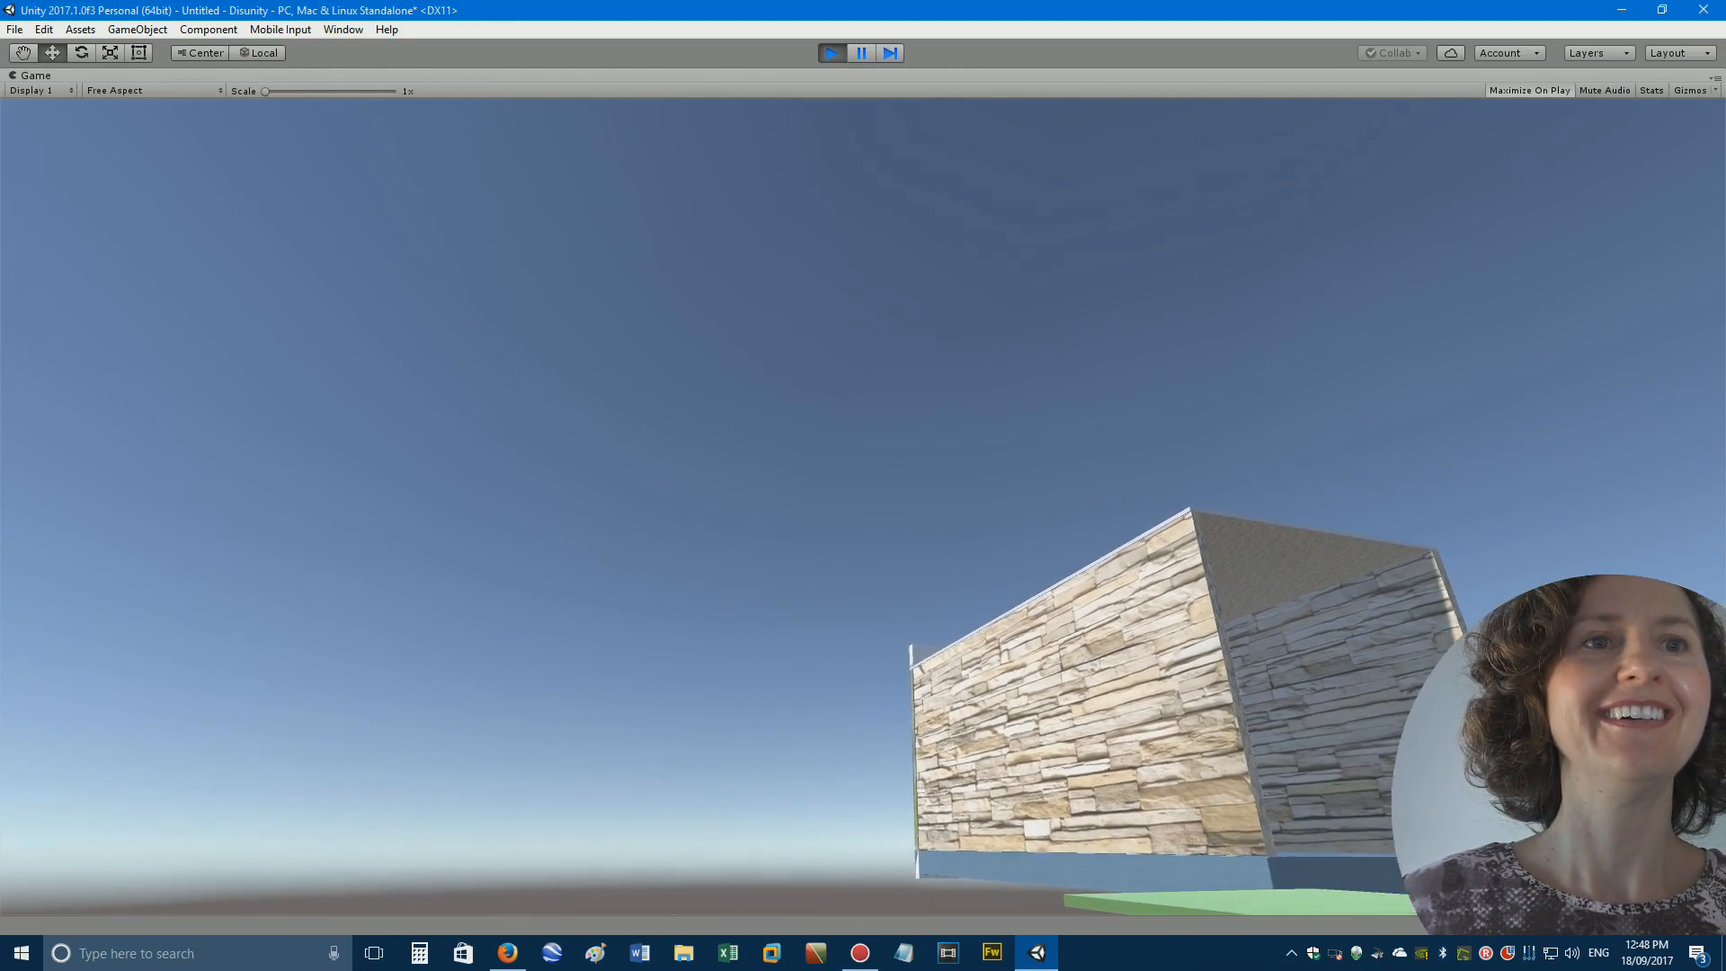
key("w")
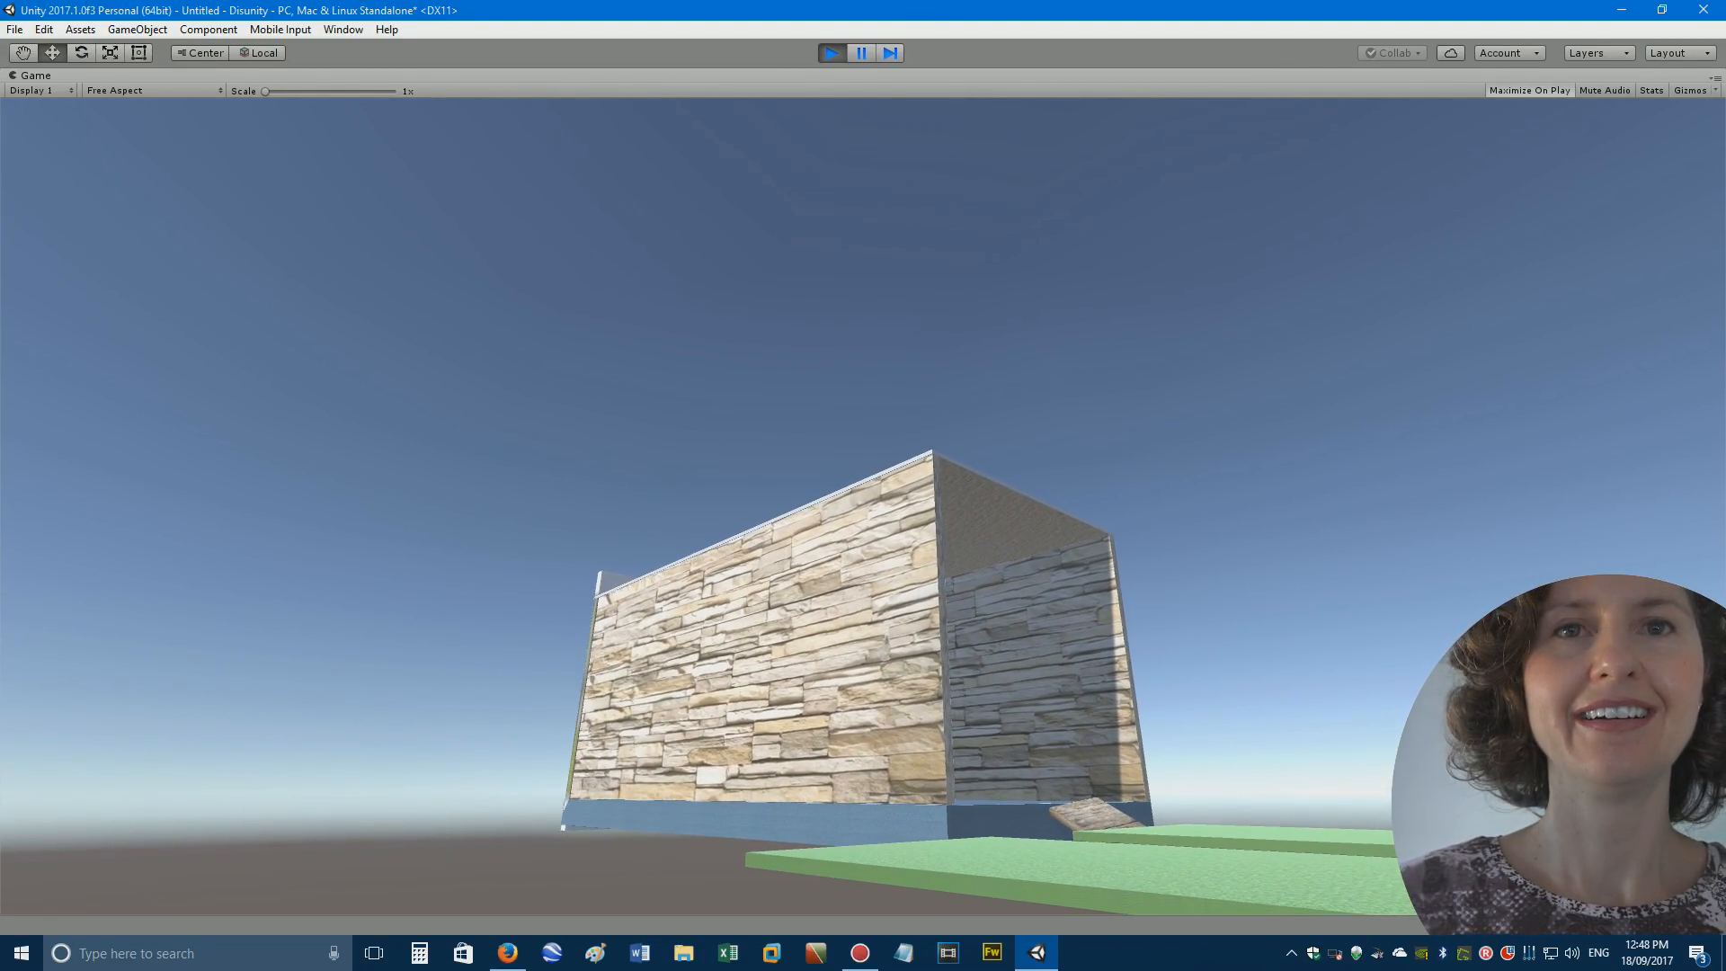
key("w")
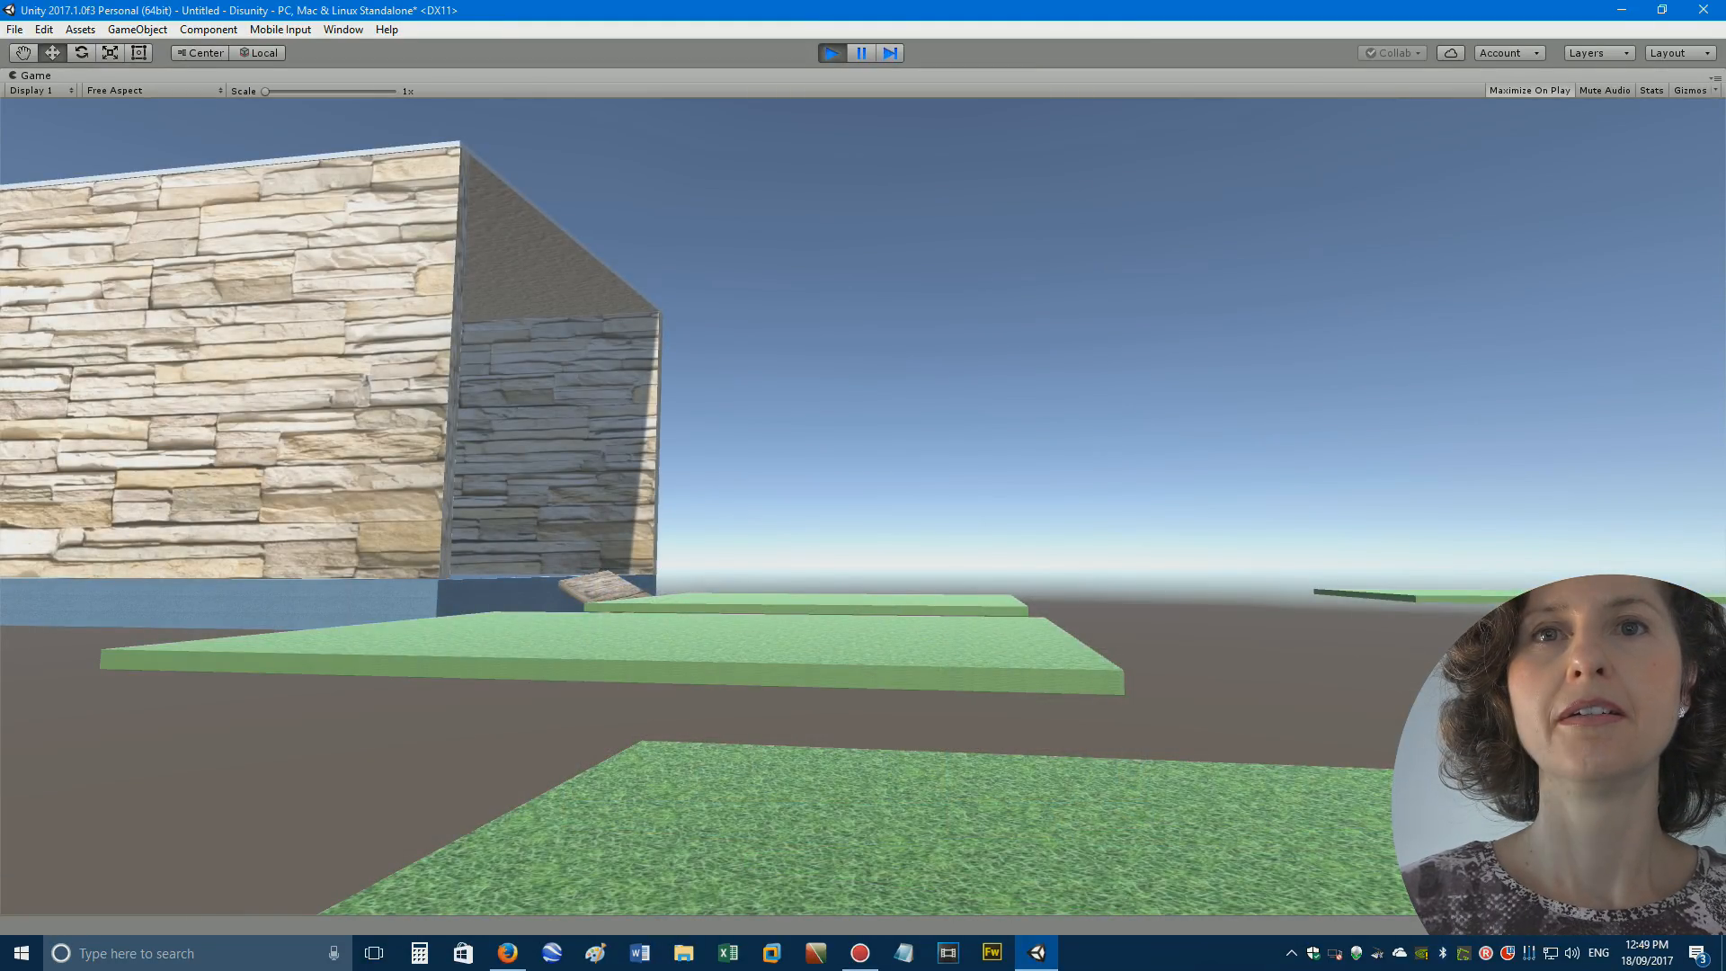
key("w")
key("space")
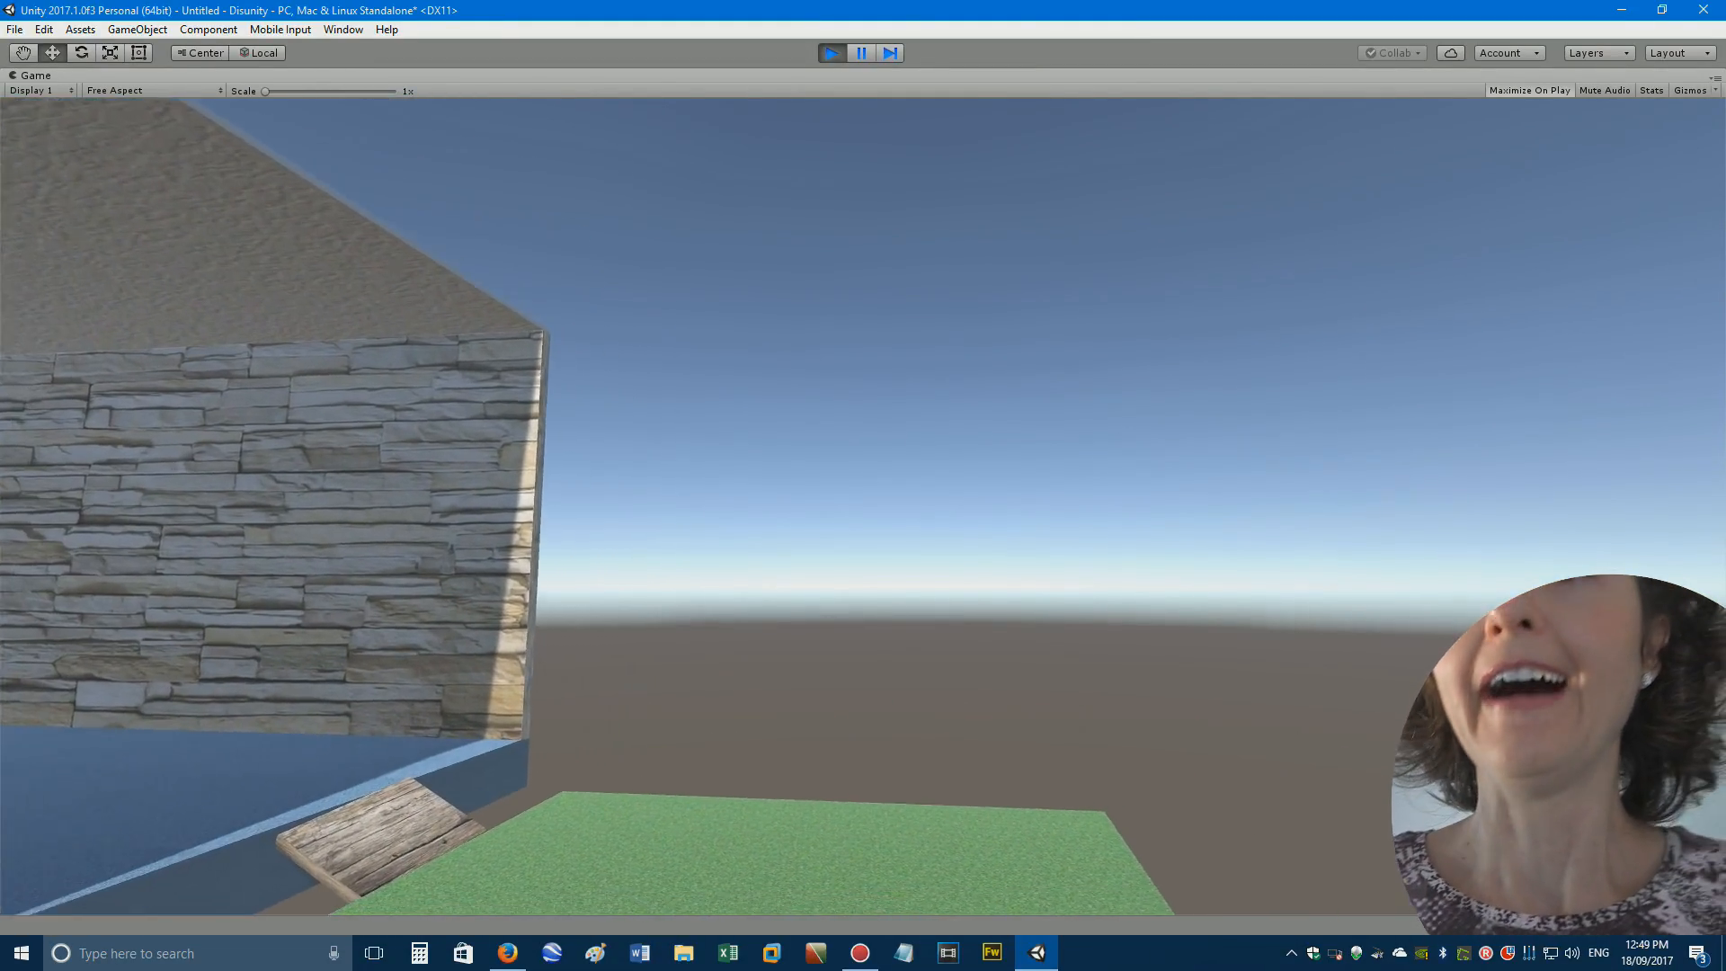
key("w")
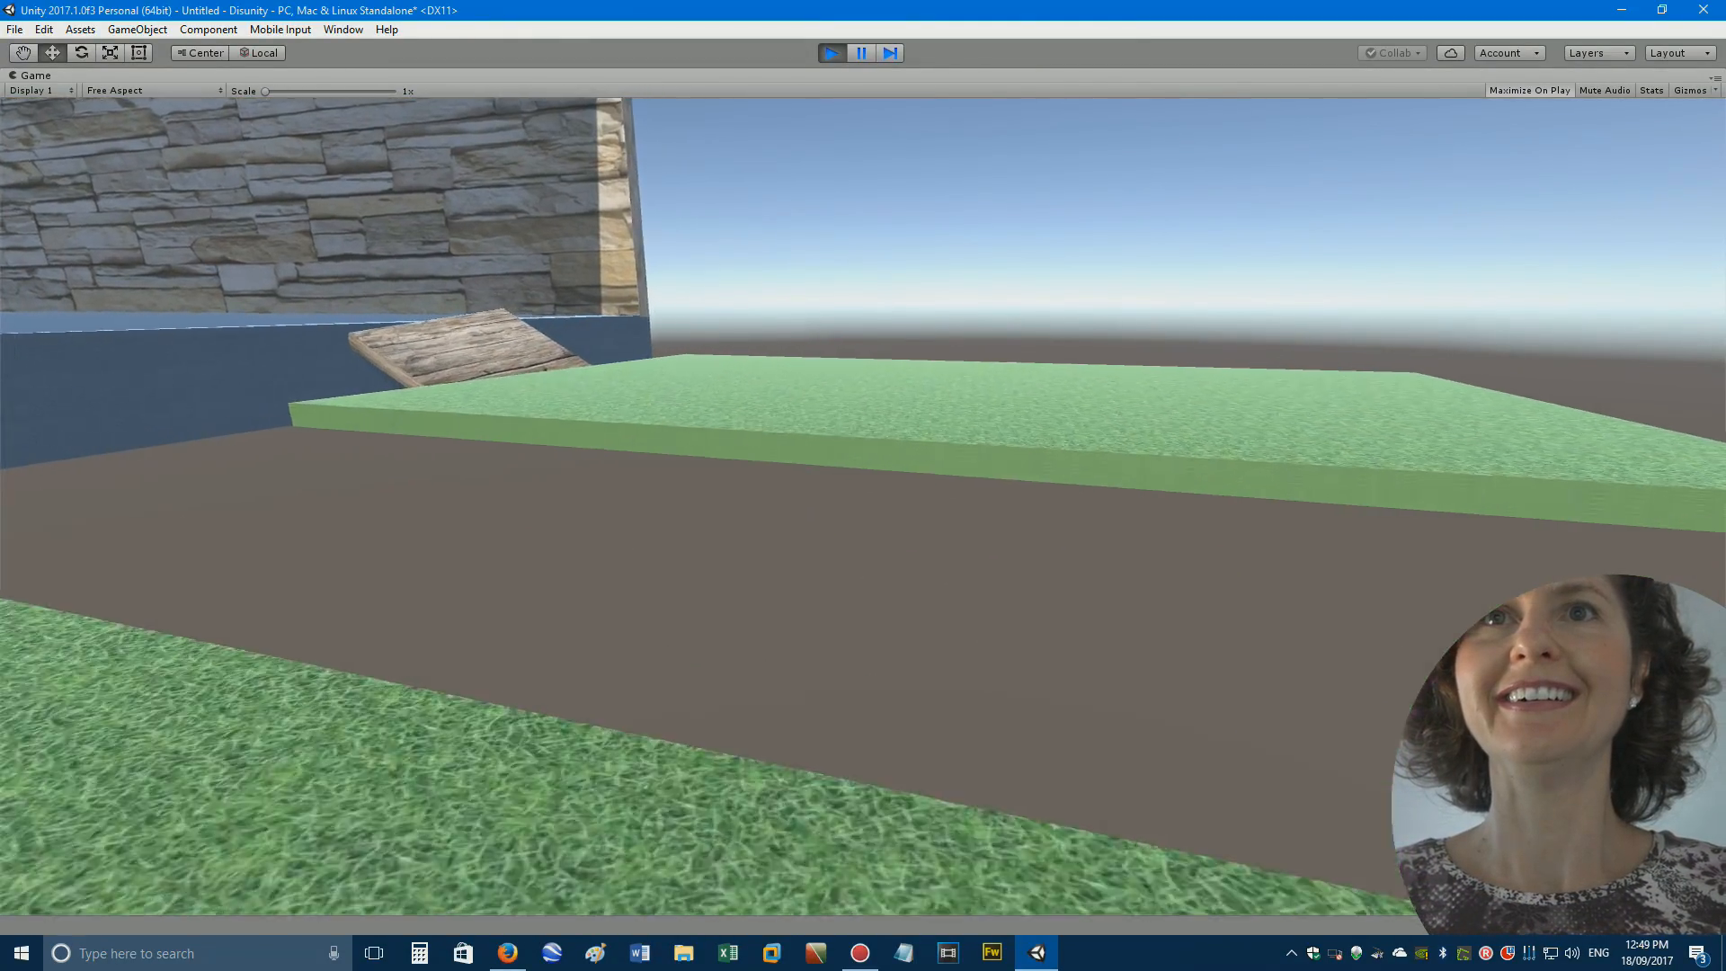
key("w")
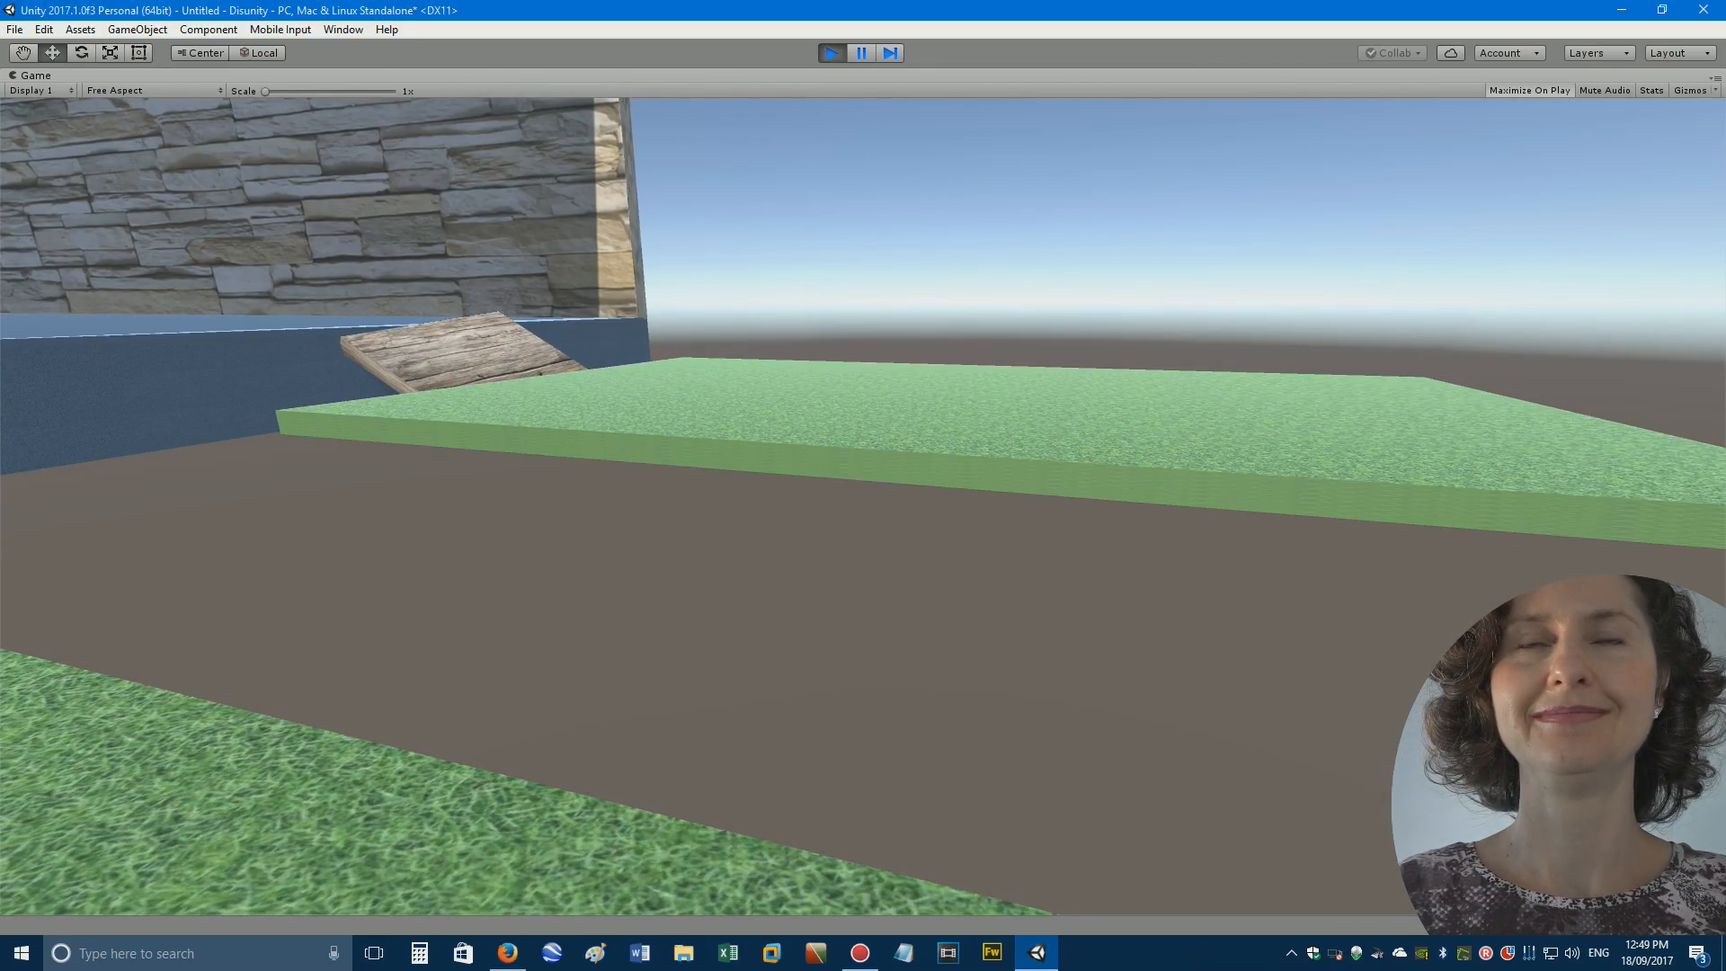
key("w")
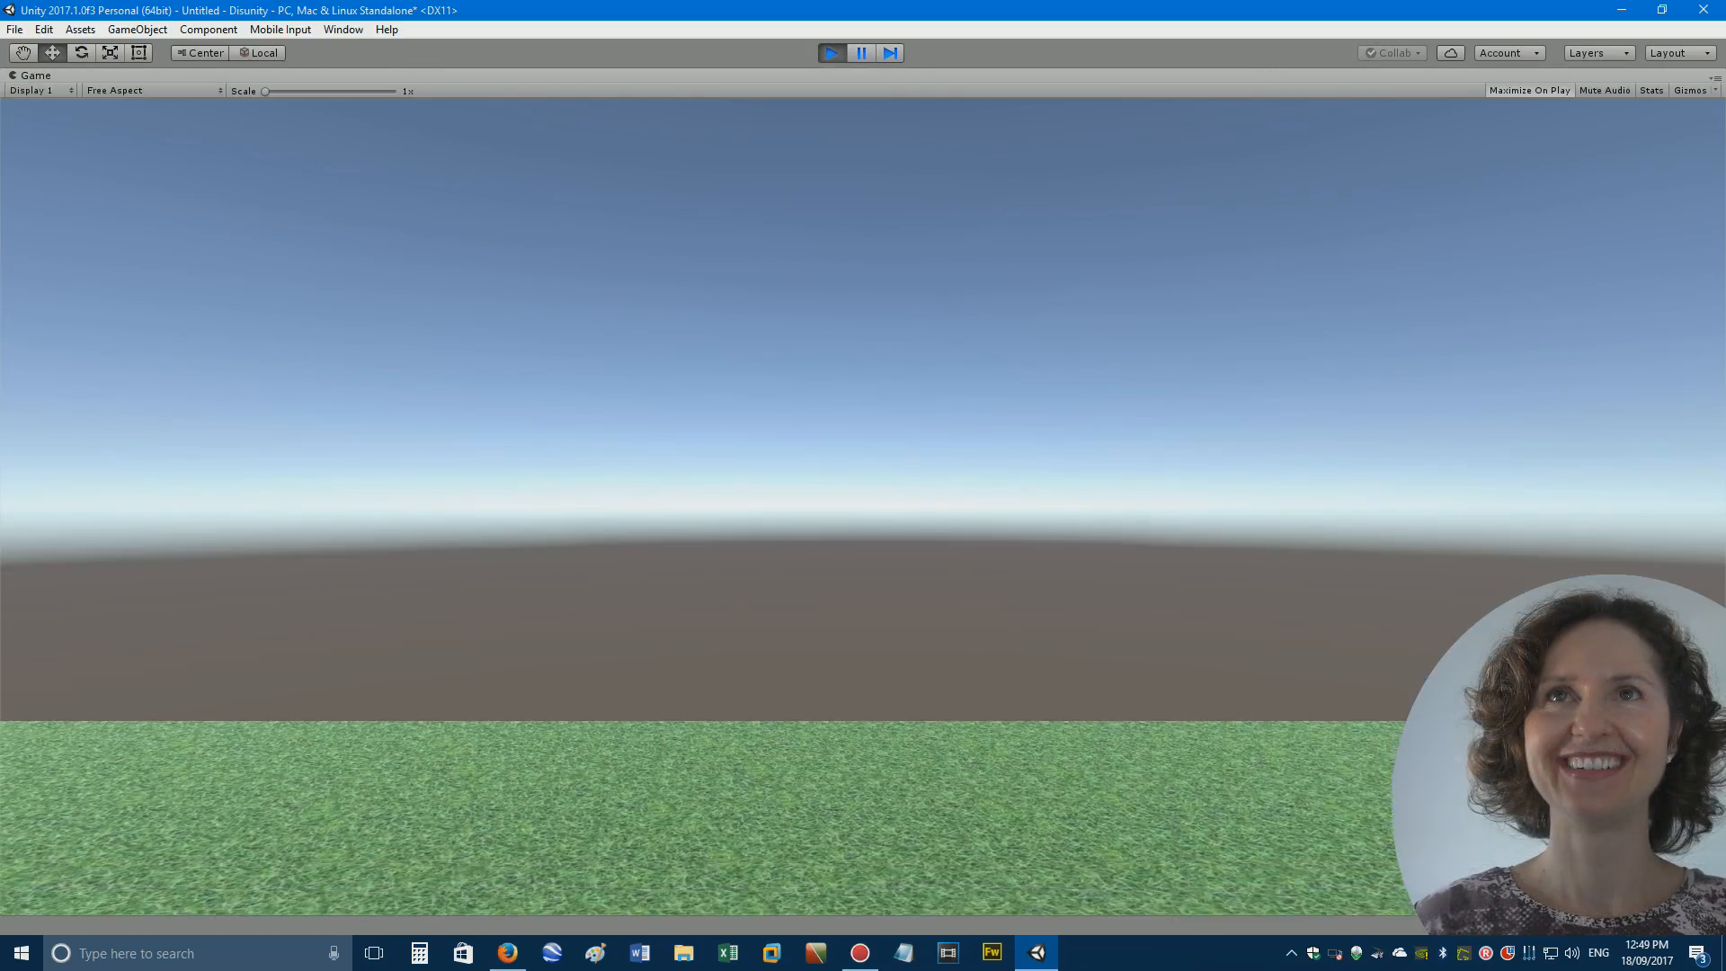
Try the grass platform jumps again from the start of the course, and end the play test.
key("w")
key("space")
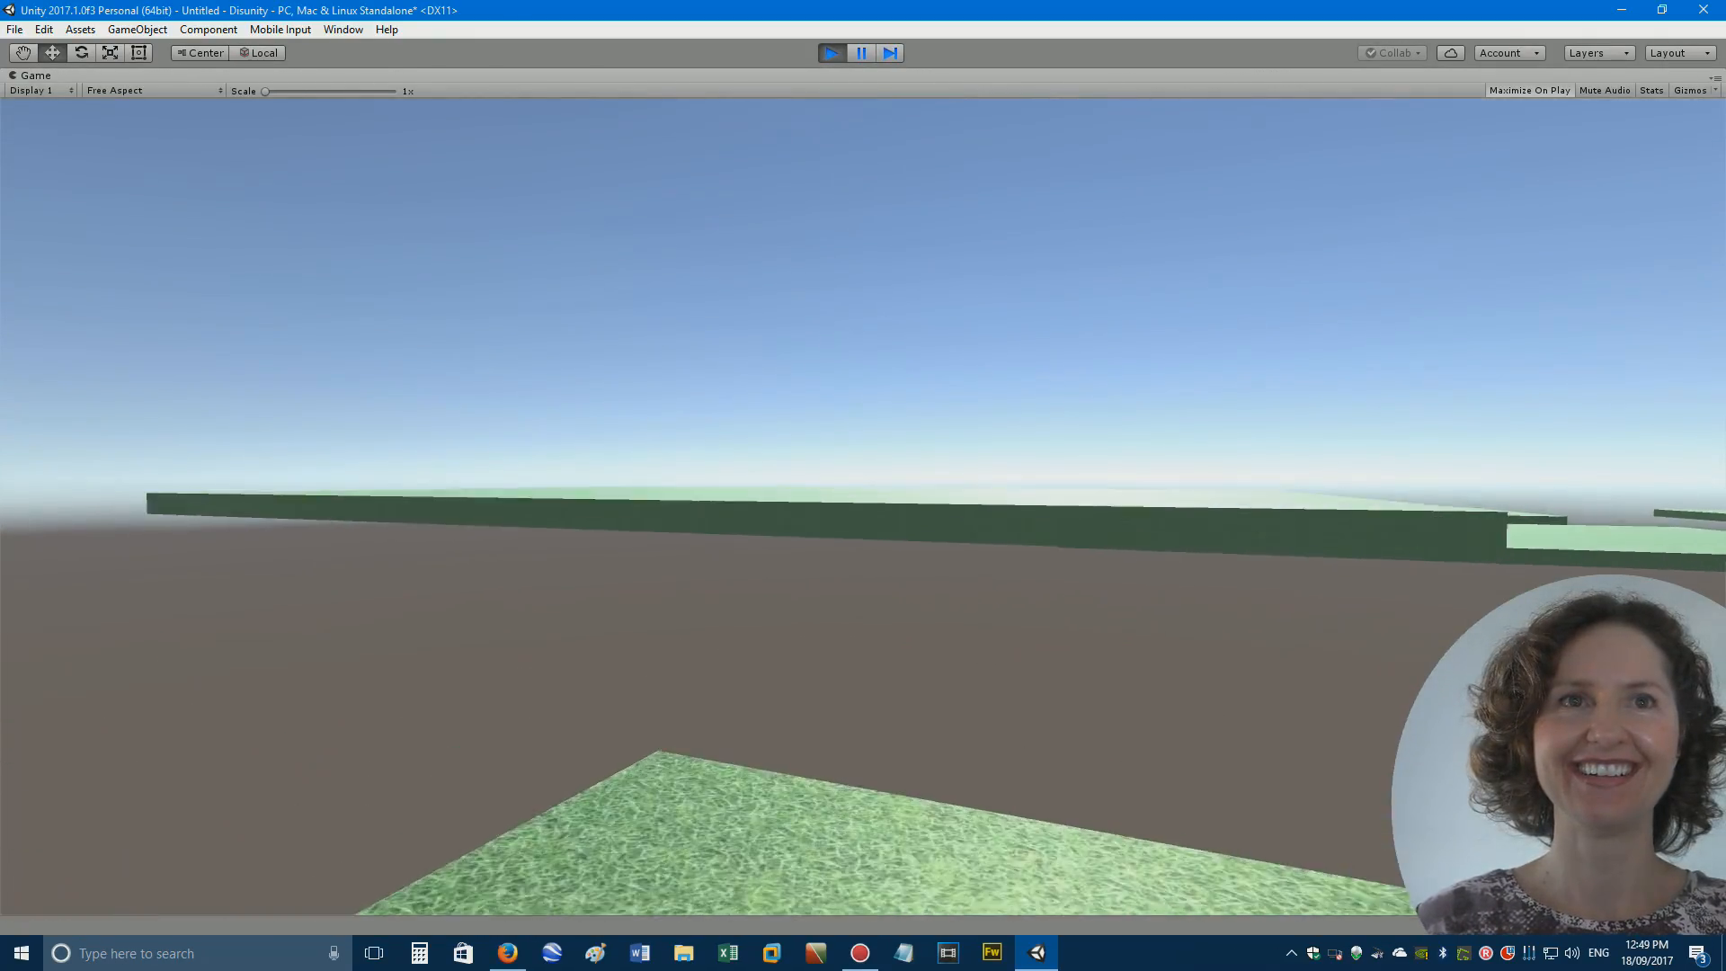
key("w")
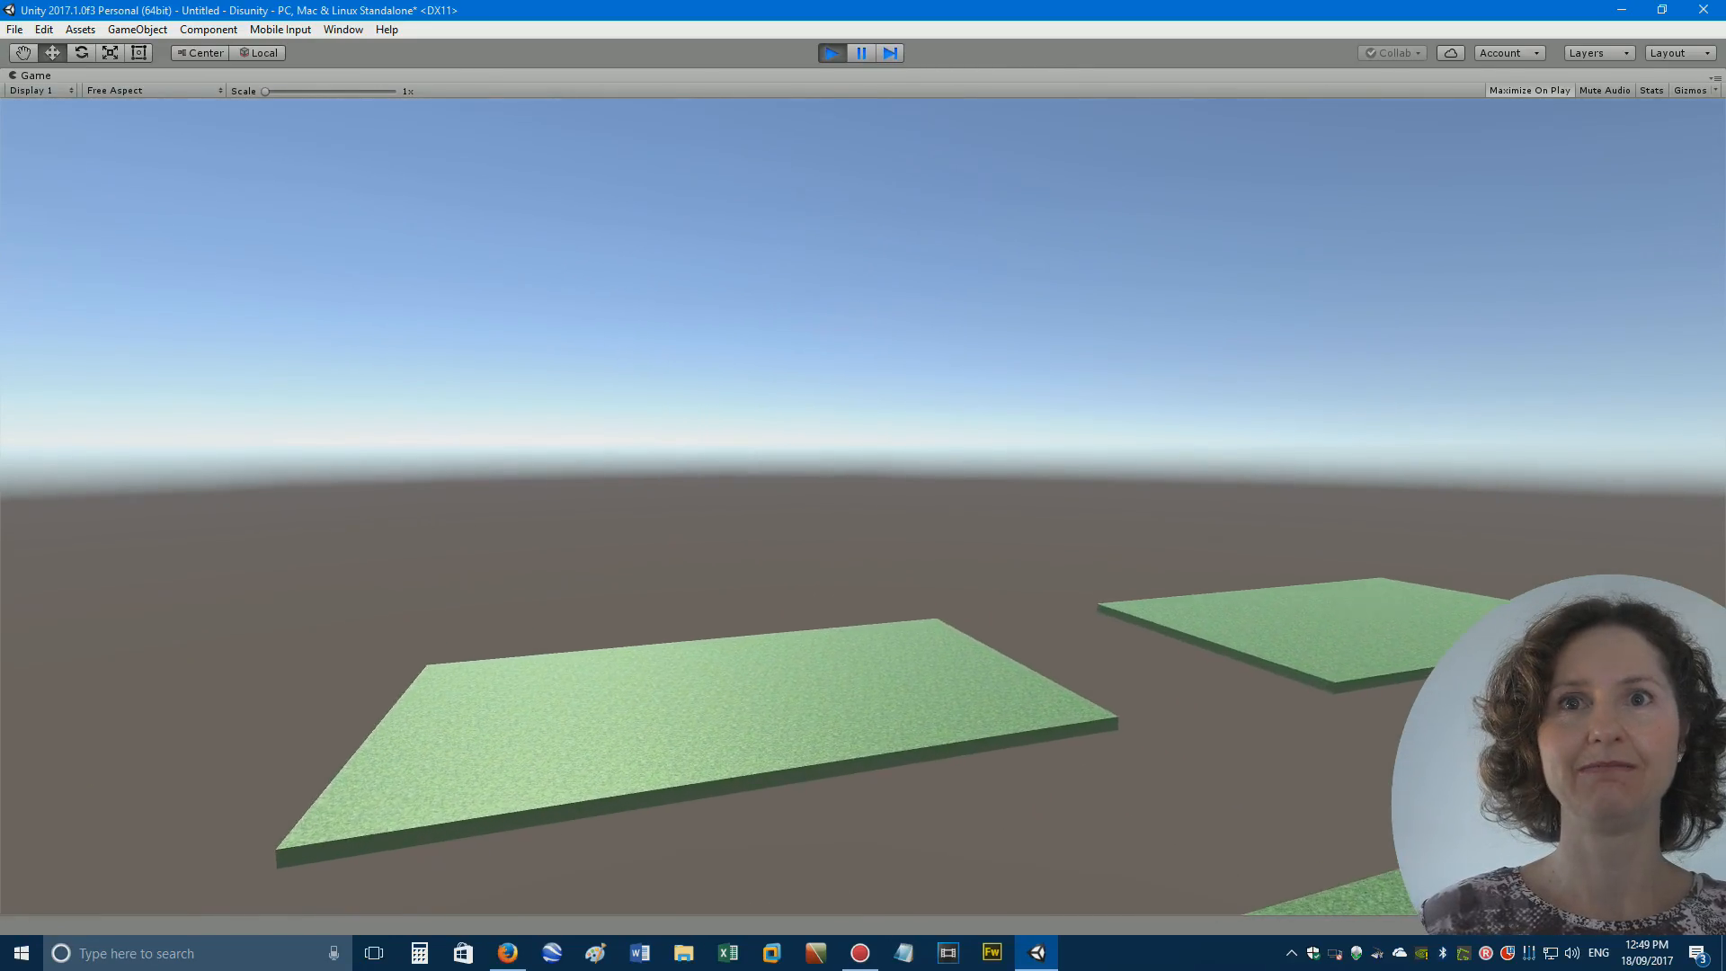
key("space")
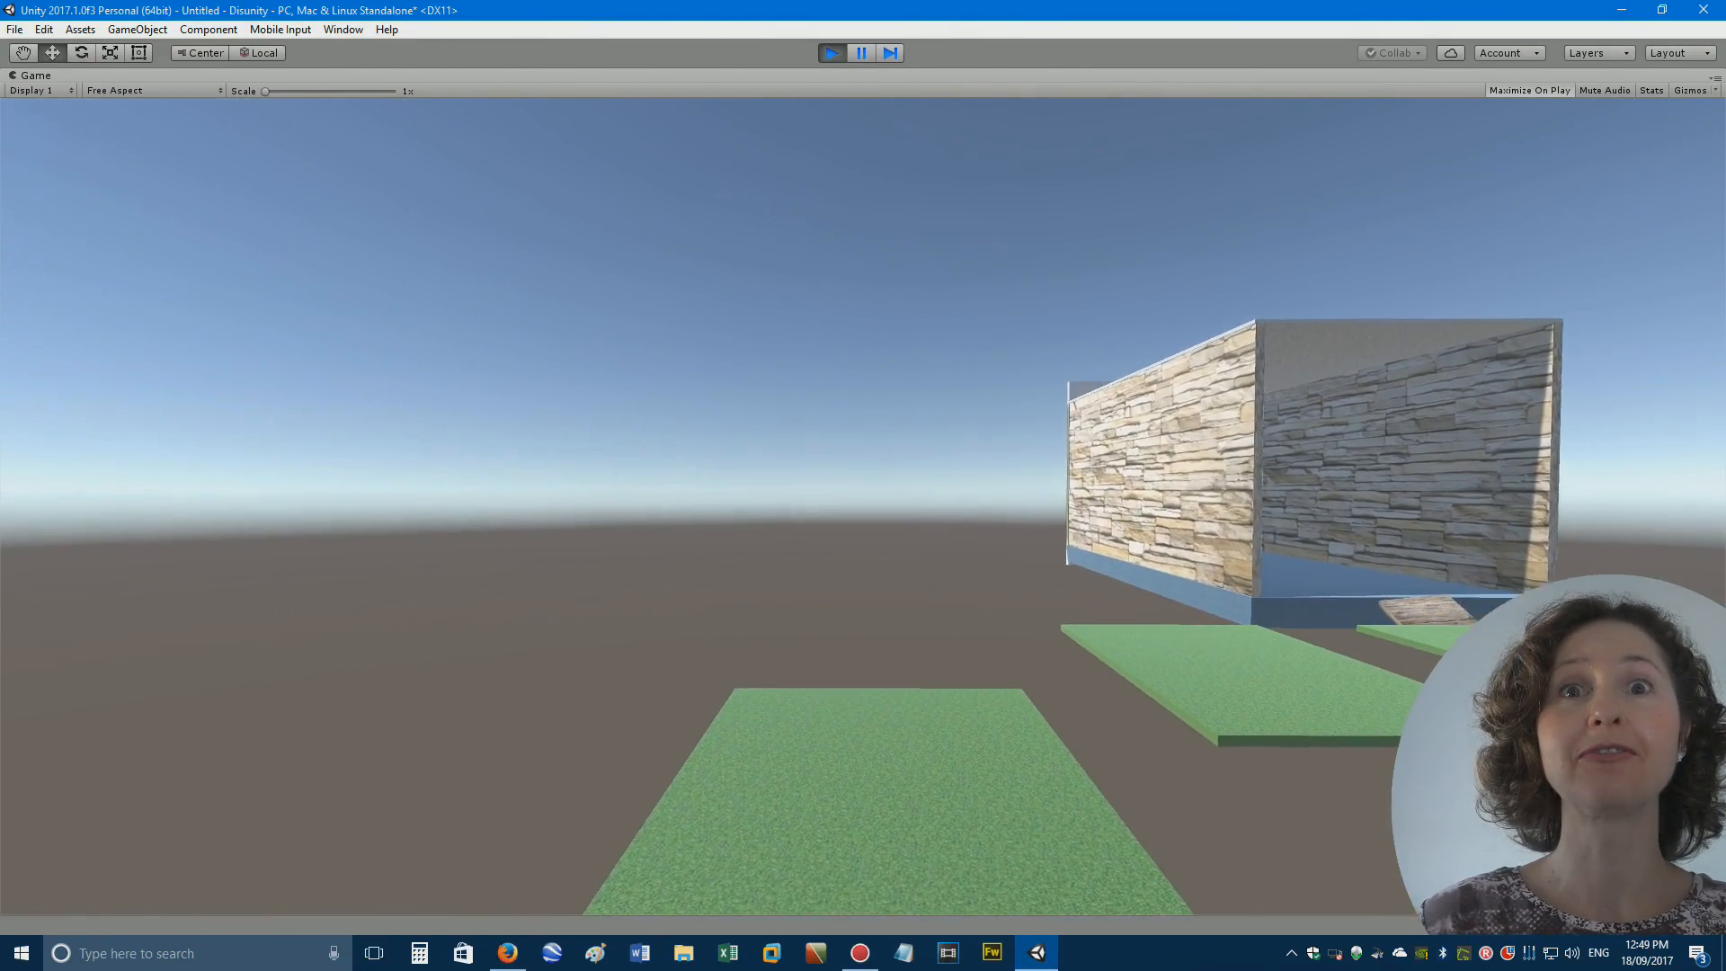
key("w")
key("Escape")
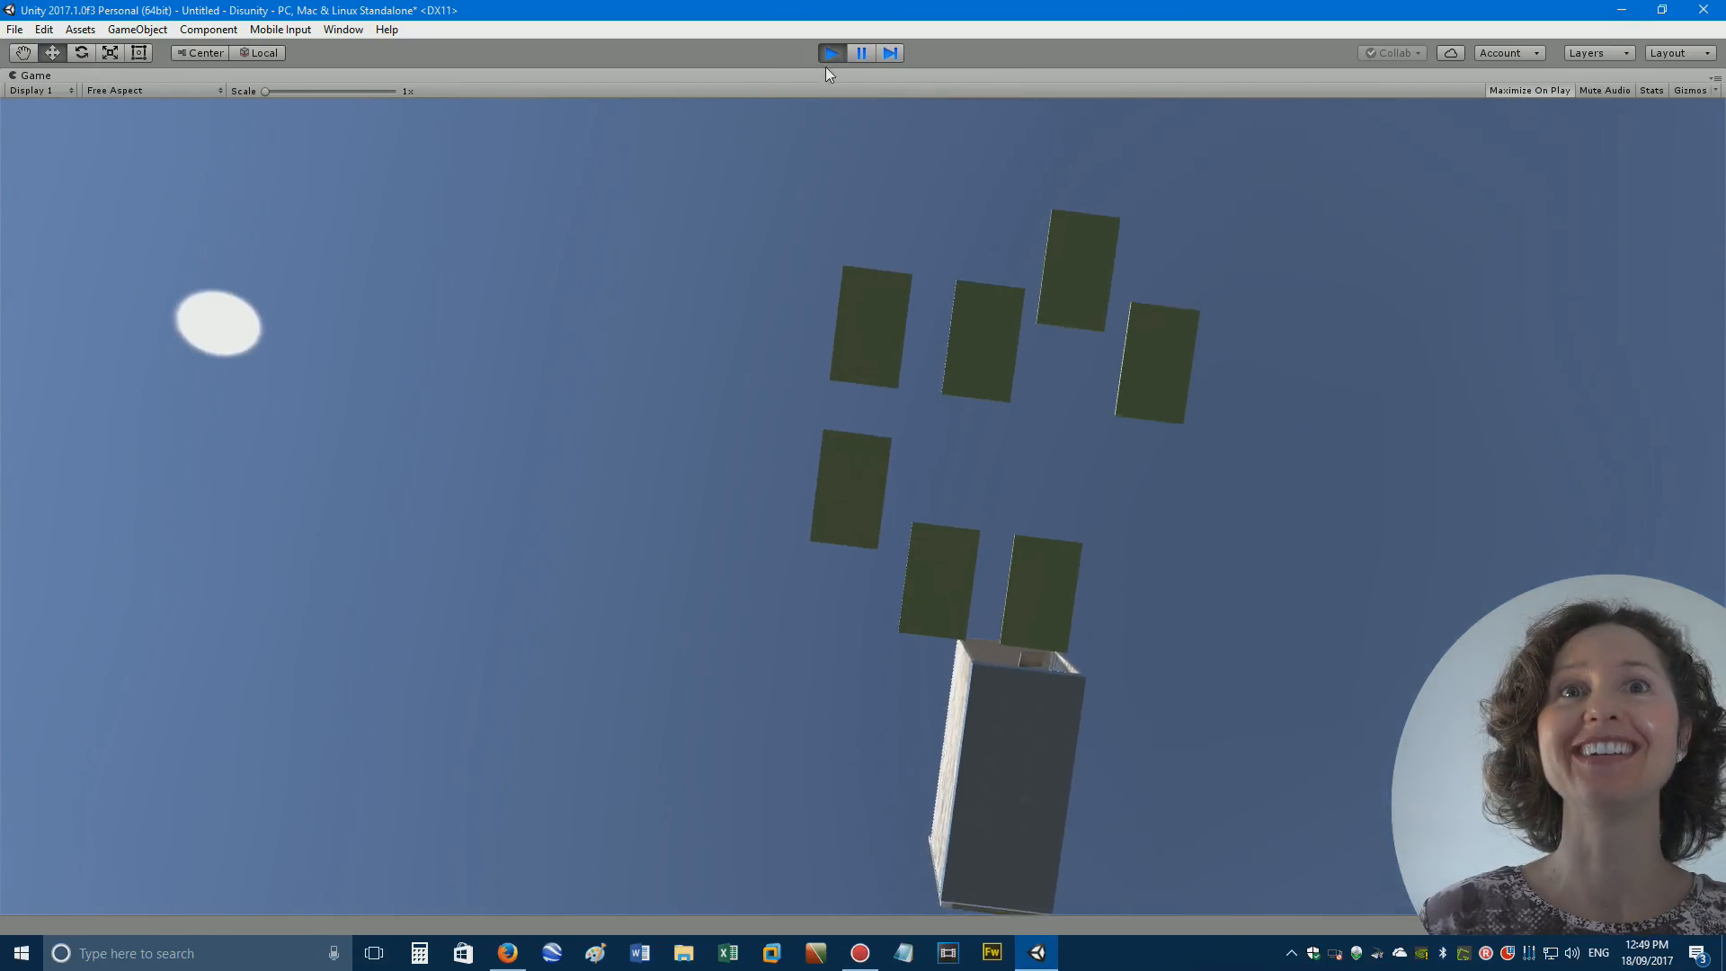
left_click(834, 52)
Restart the play test and cross the grass platforms to the foot of the wooden ramp.
left_click(834, 53)
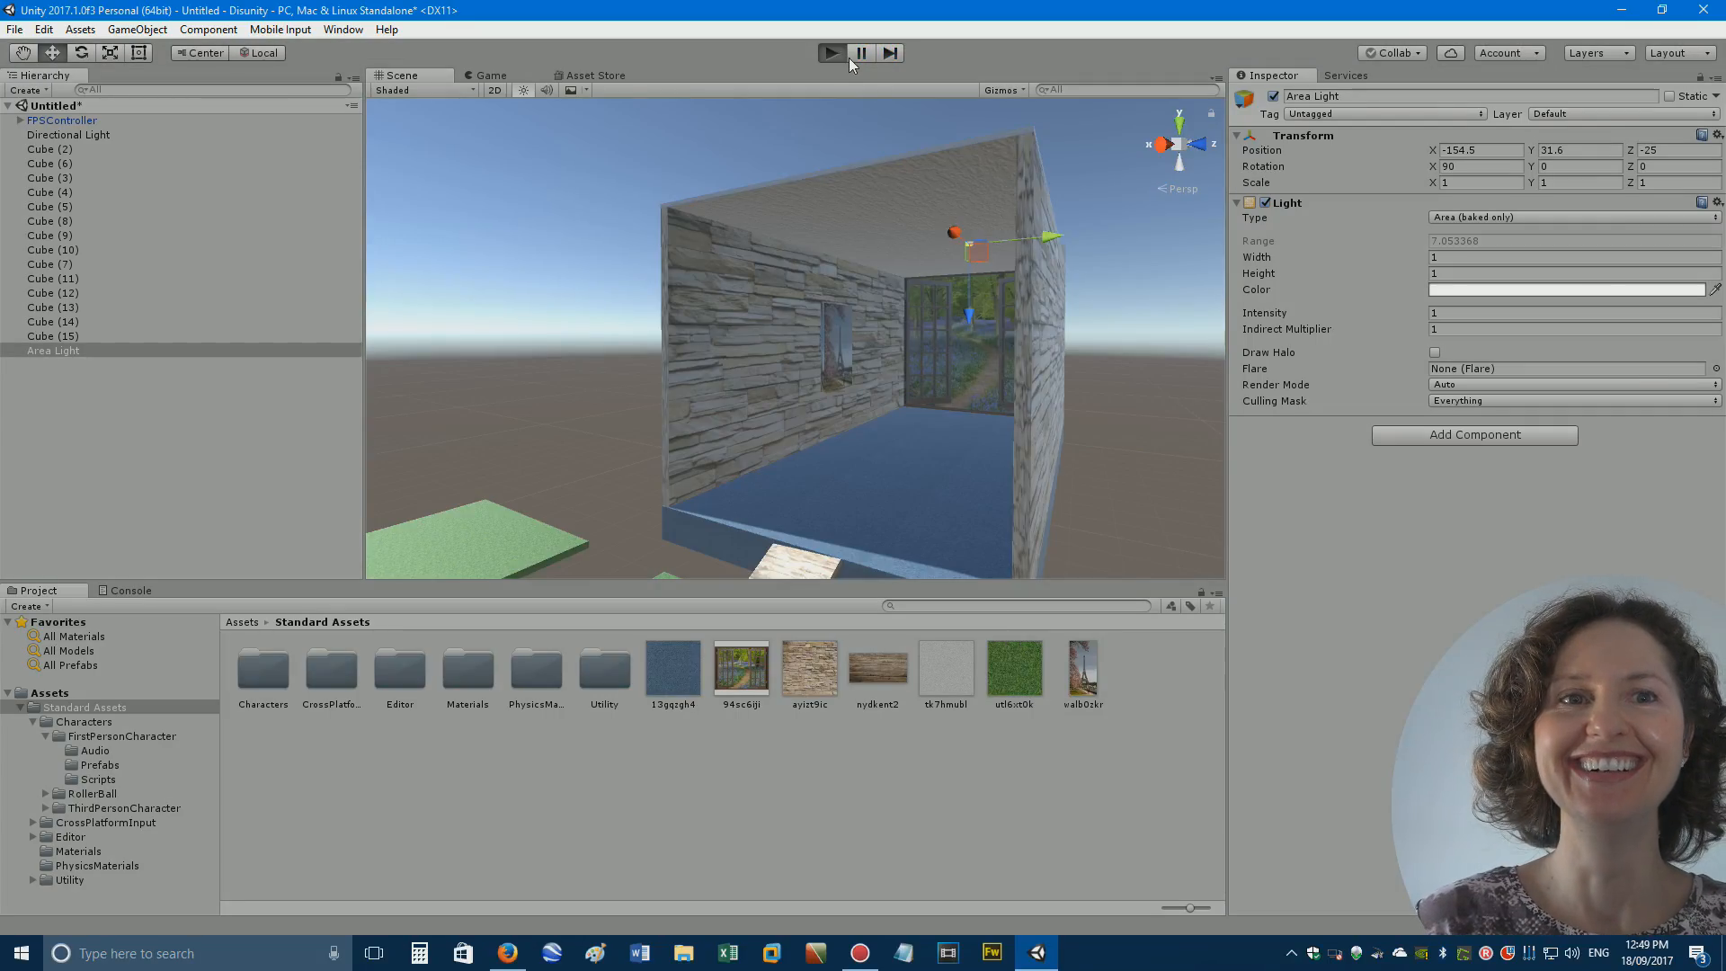
key("w")
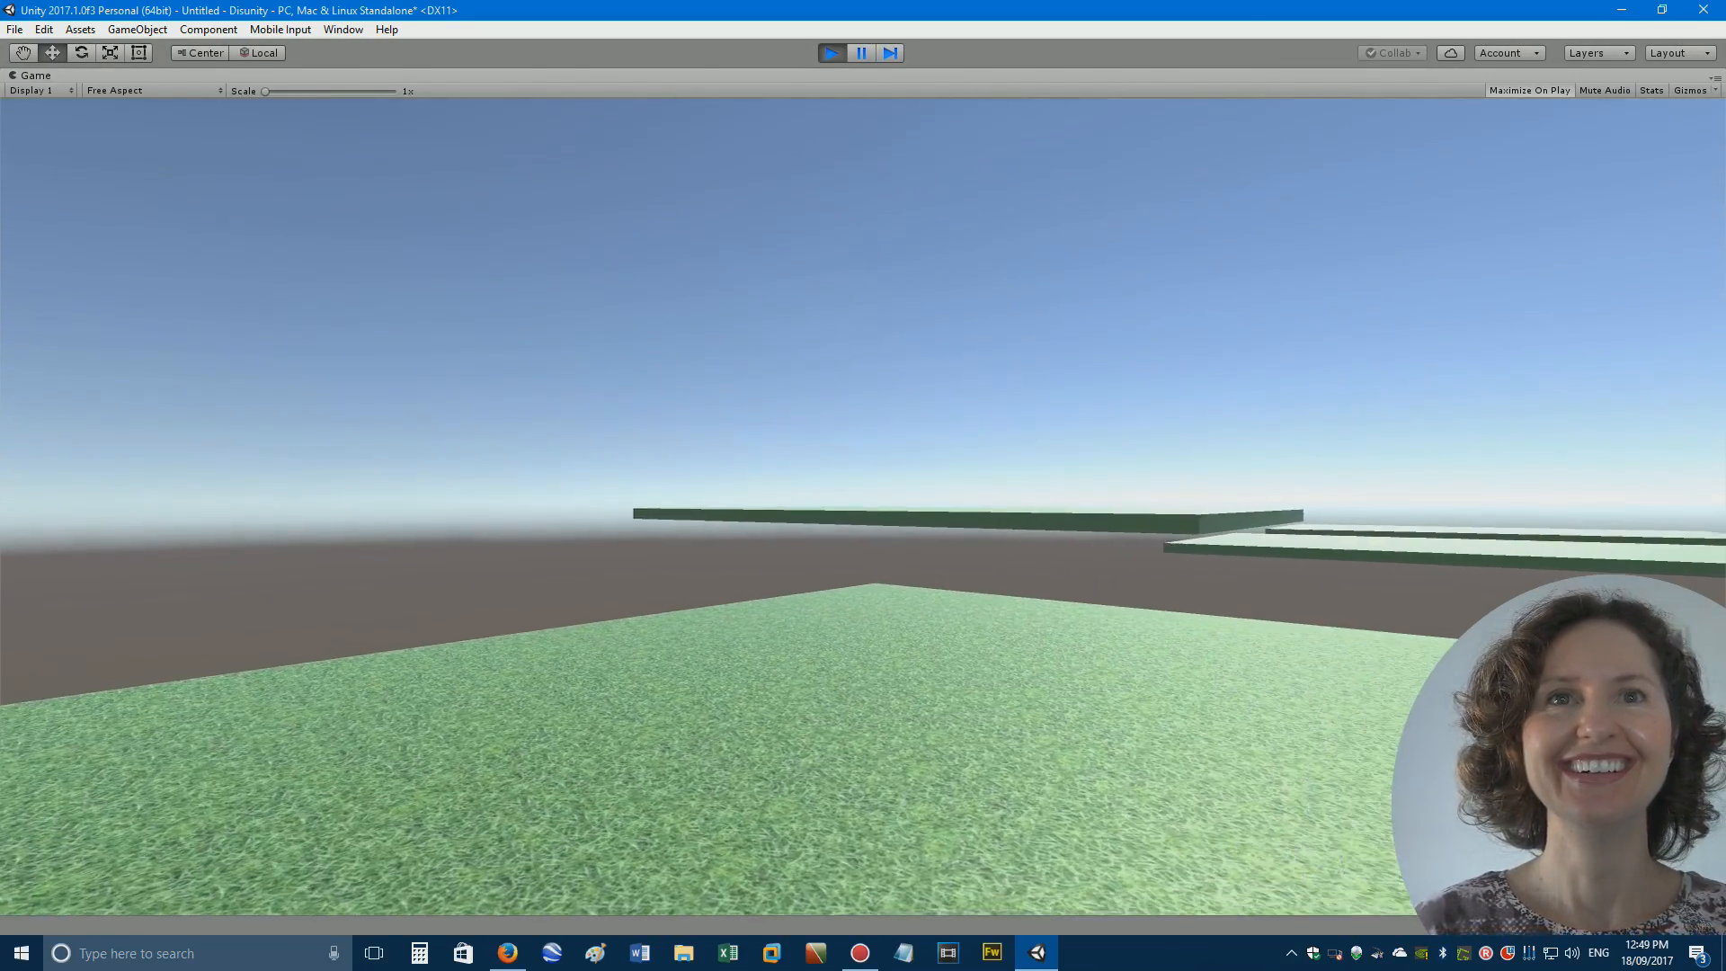
key("space")
key("w")
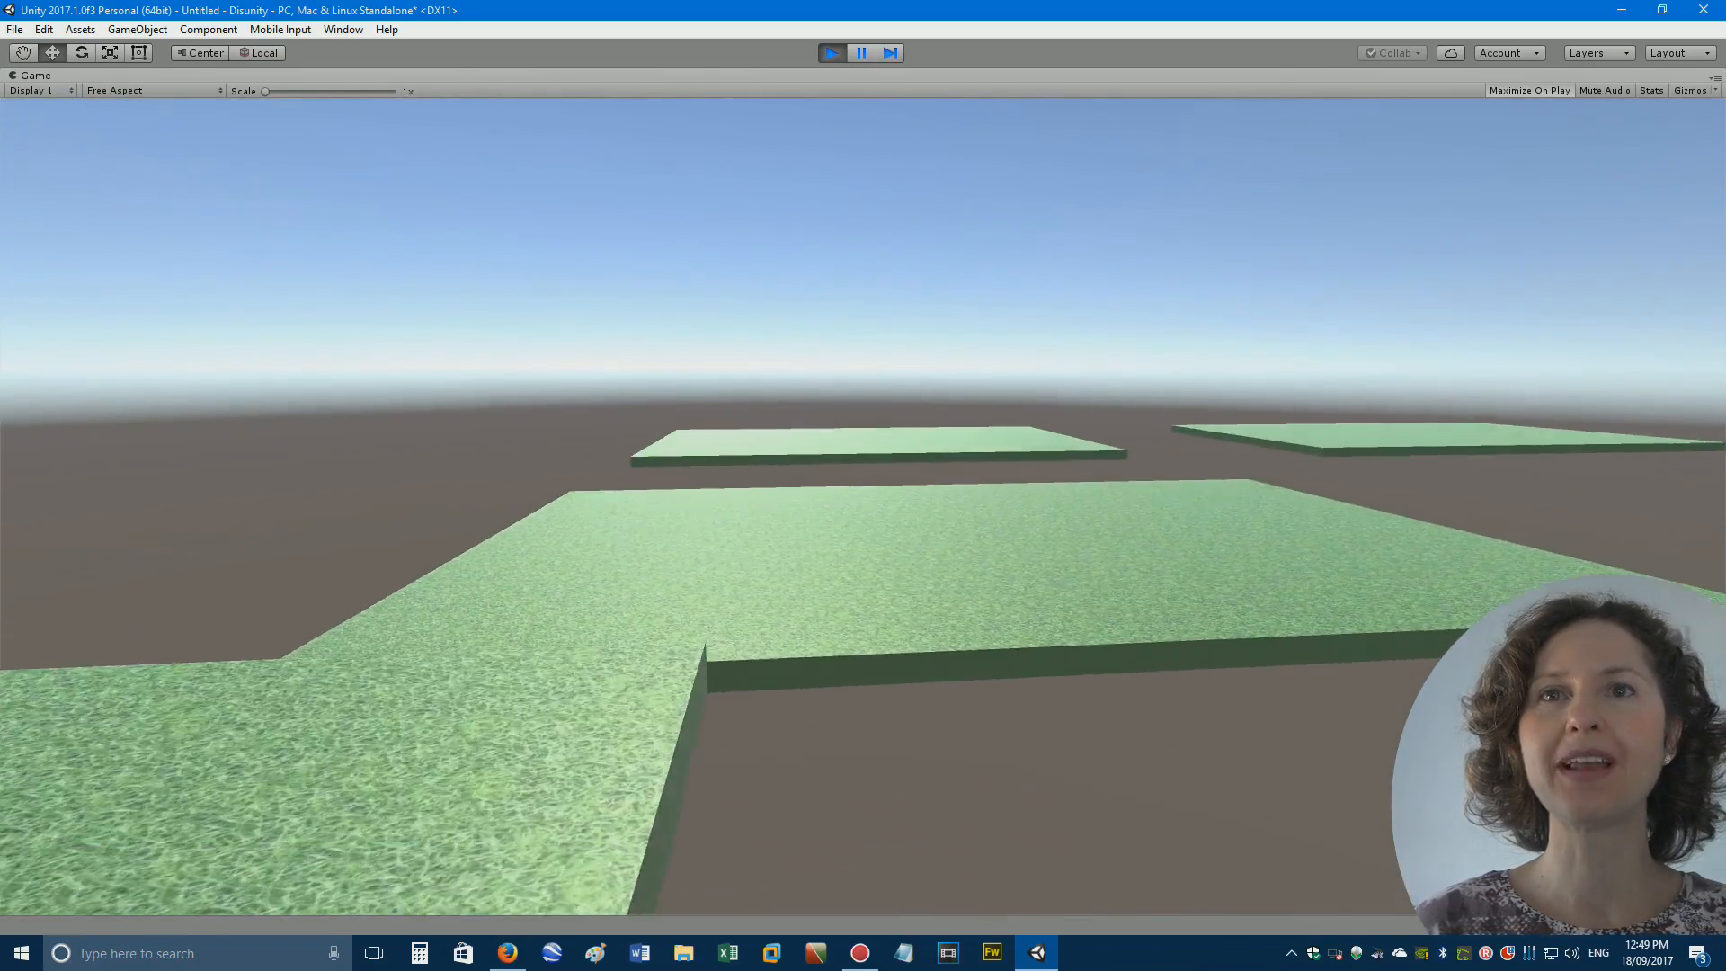
key("space")
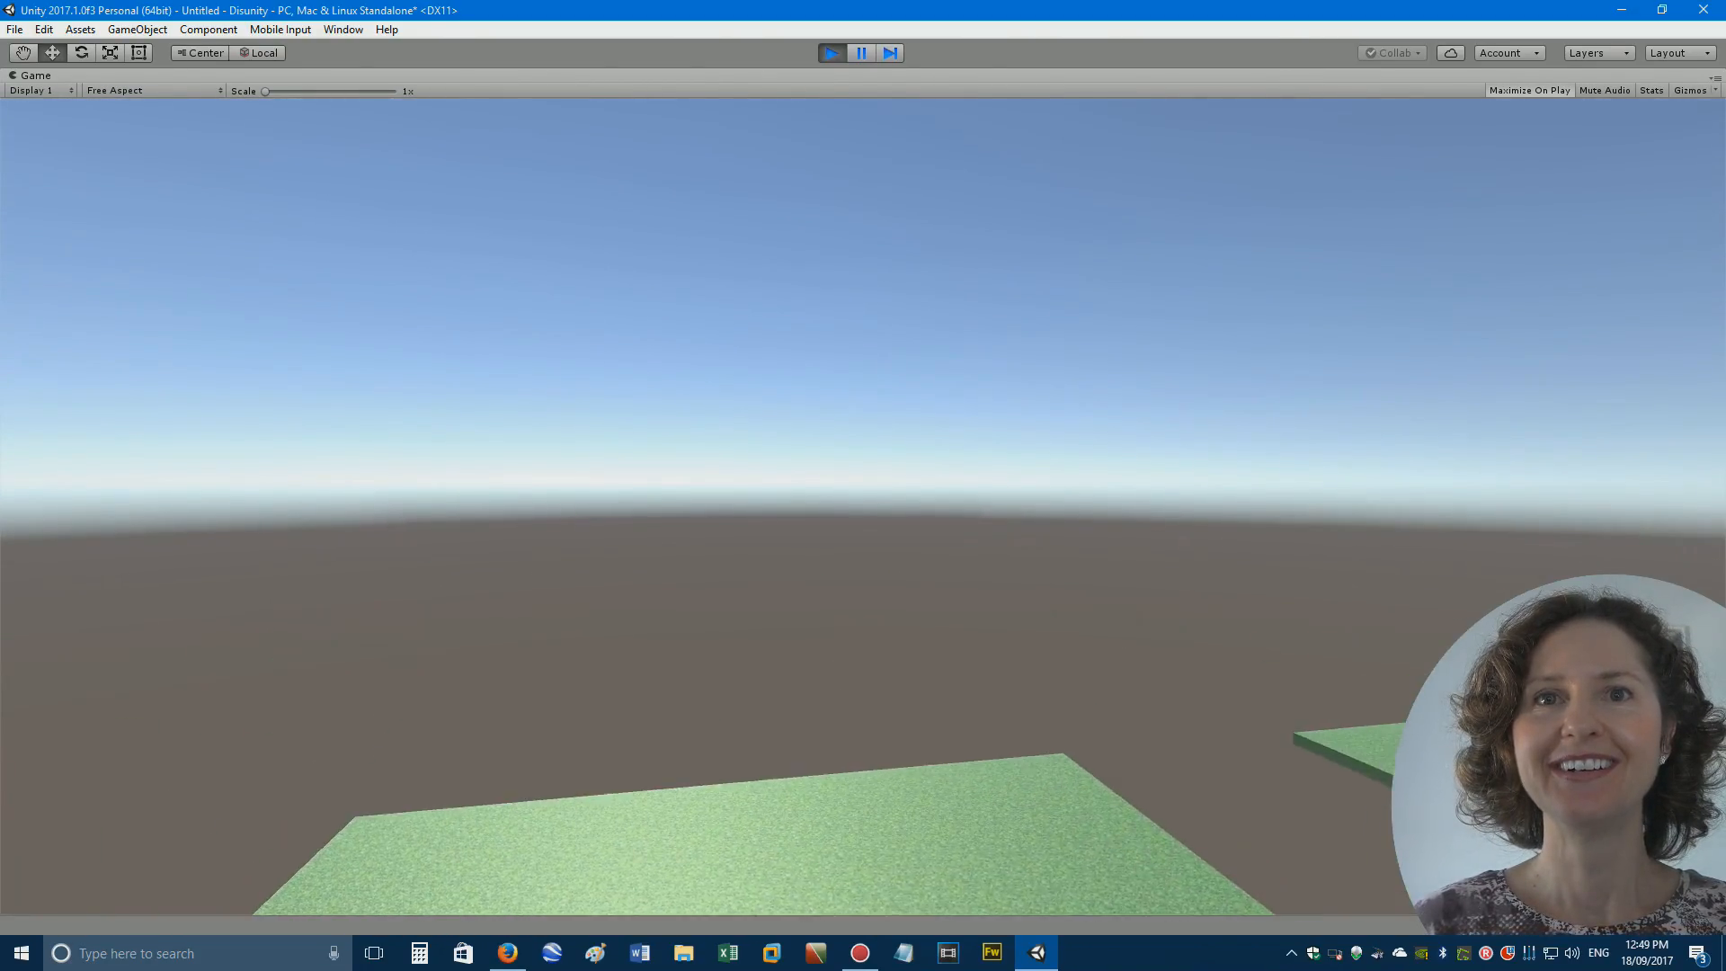
key("w")
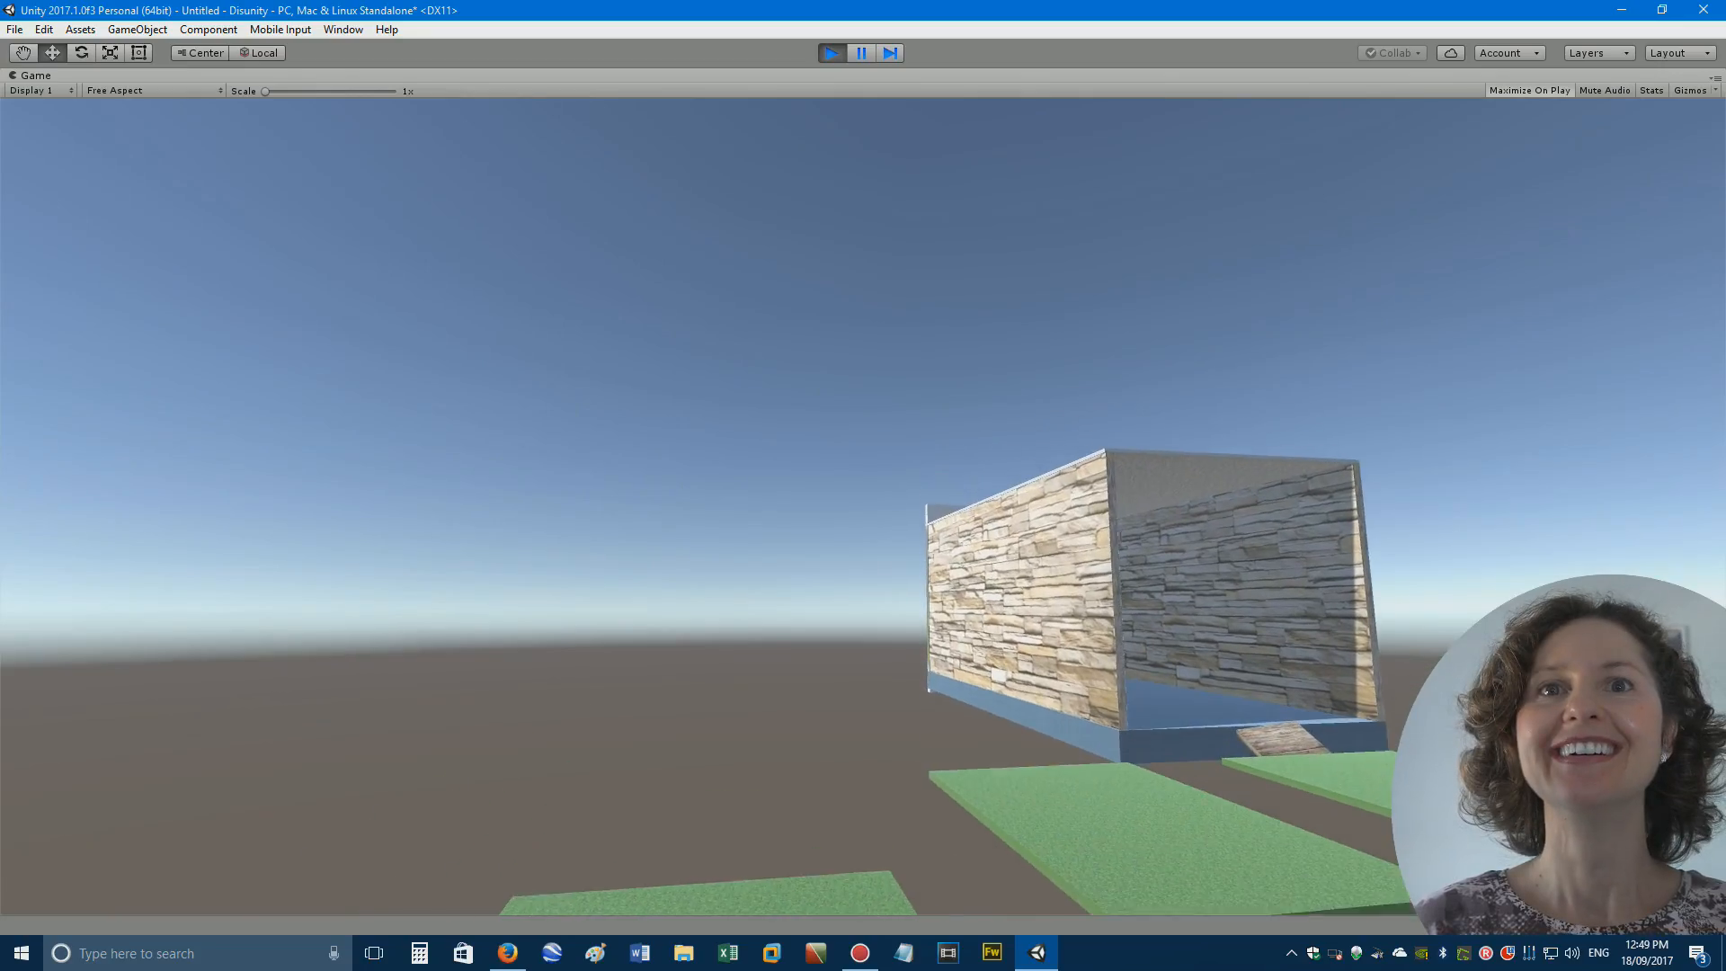
key("w")
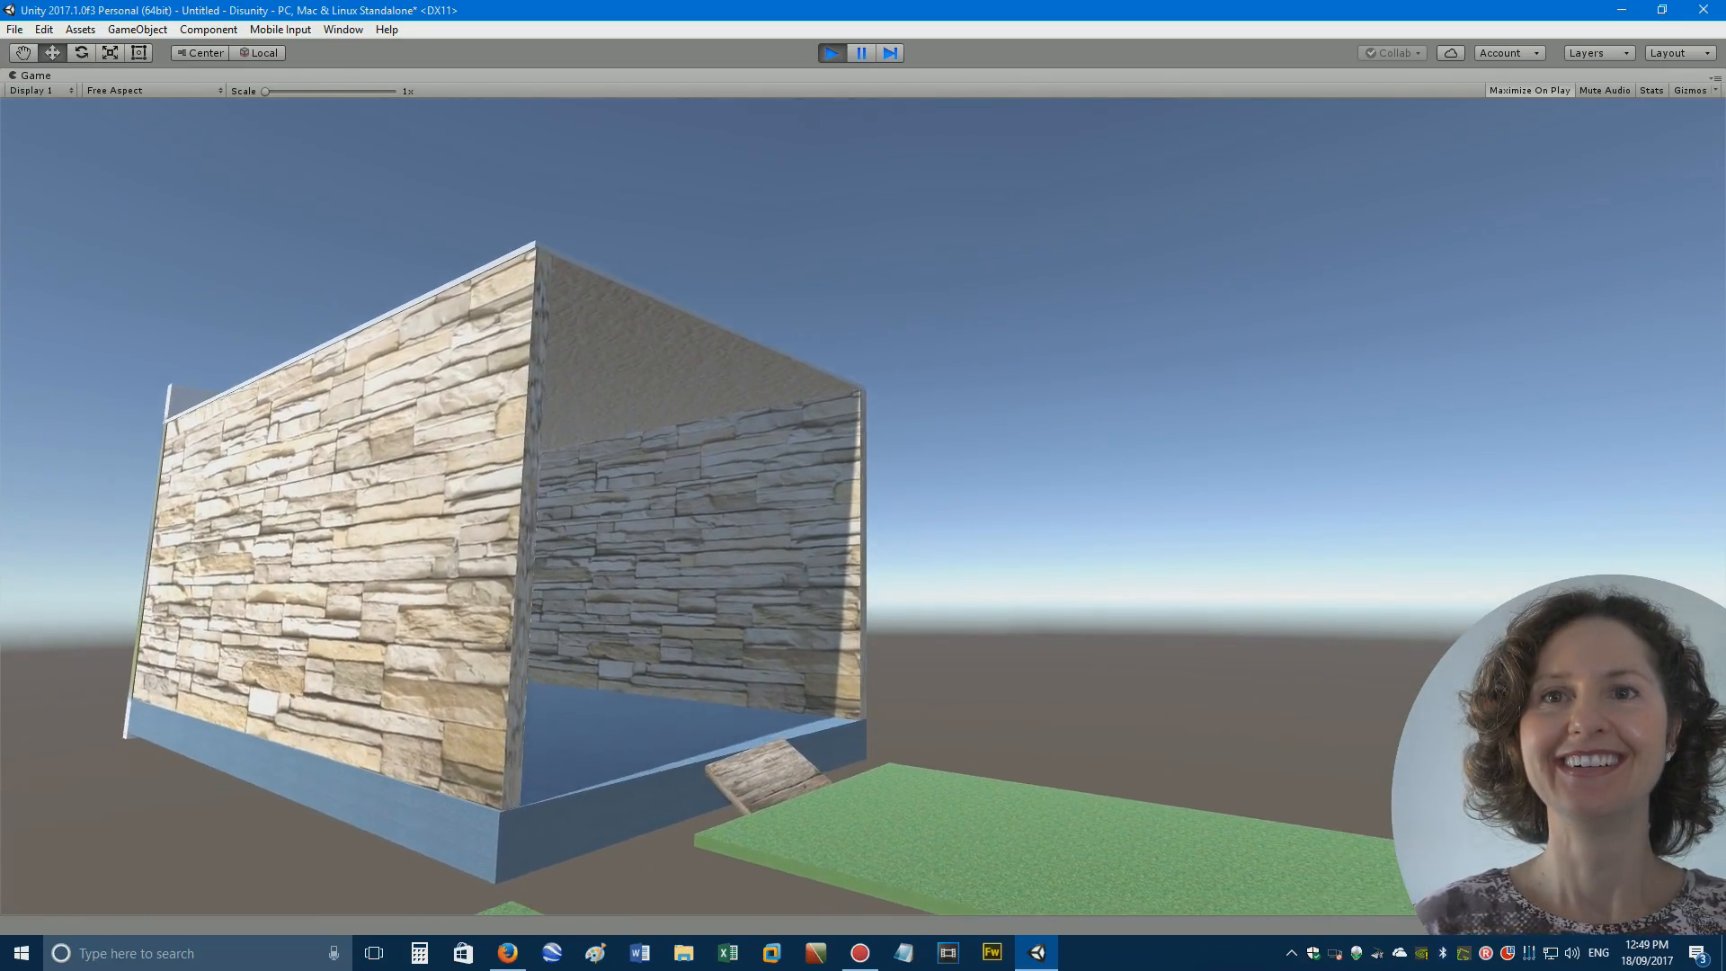
key("w")
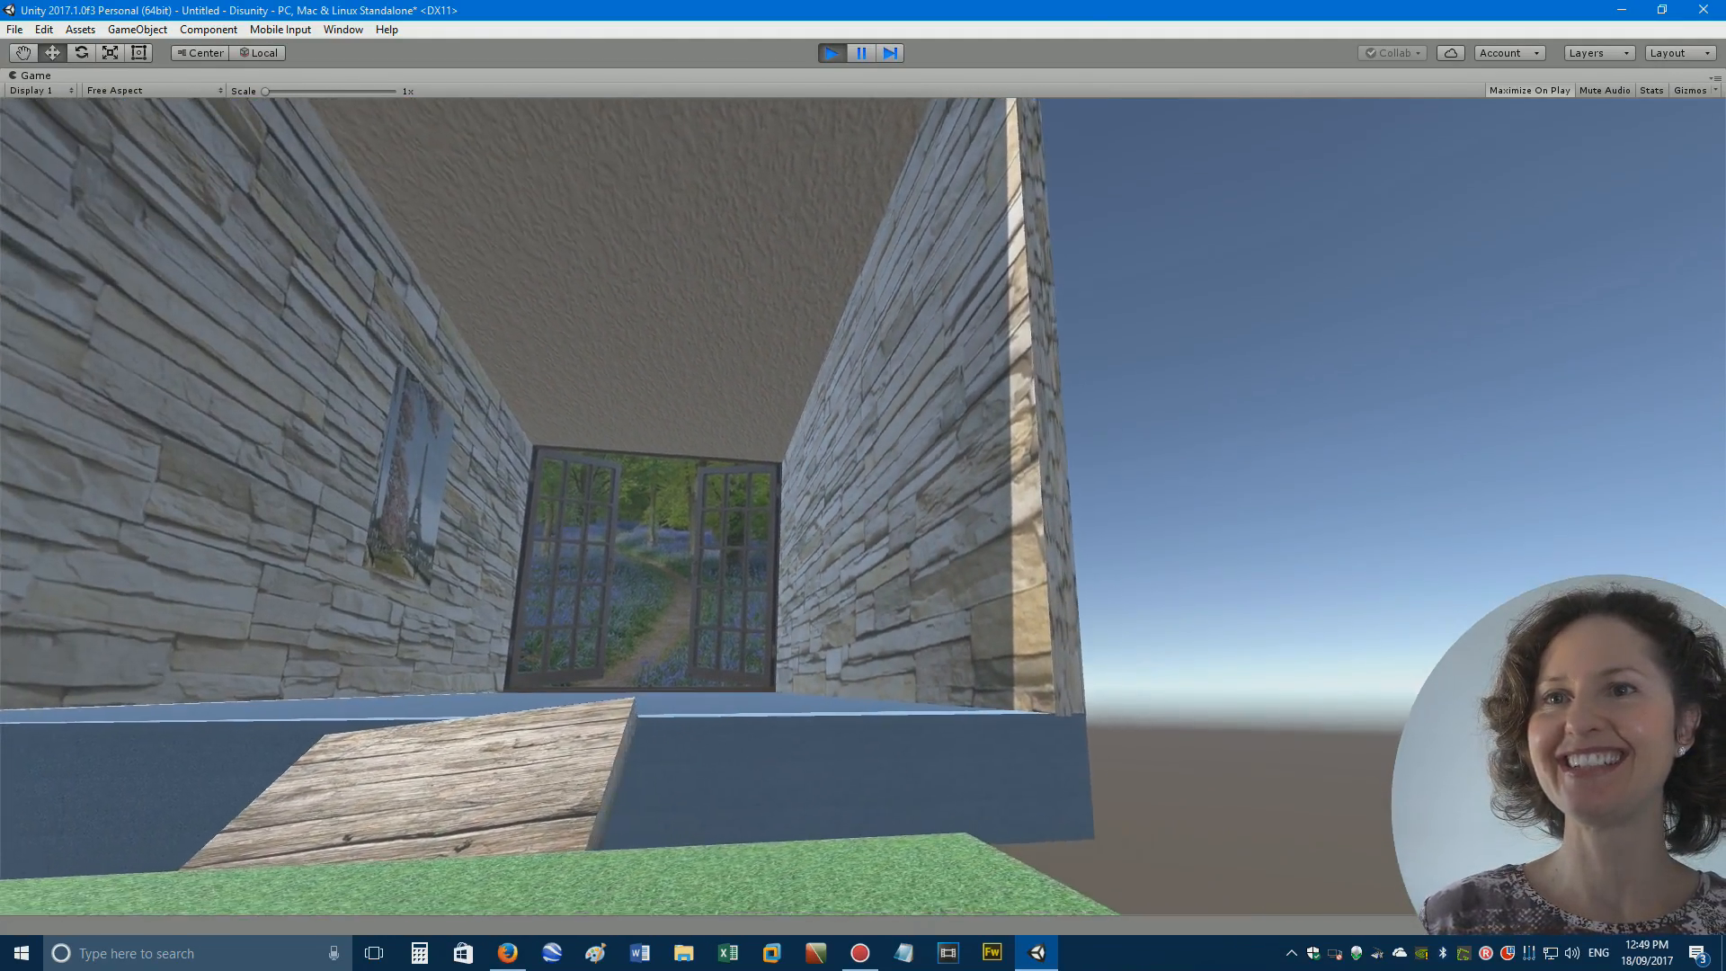
key("w")
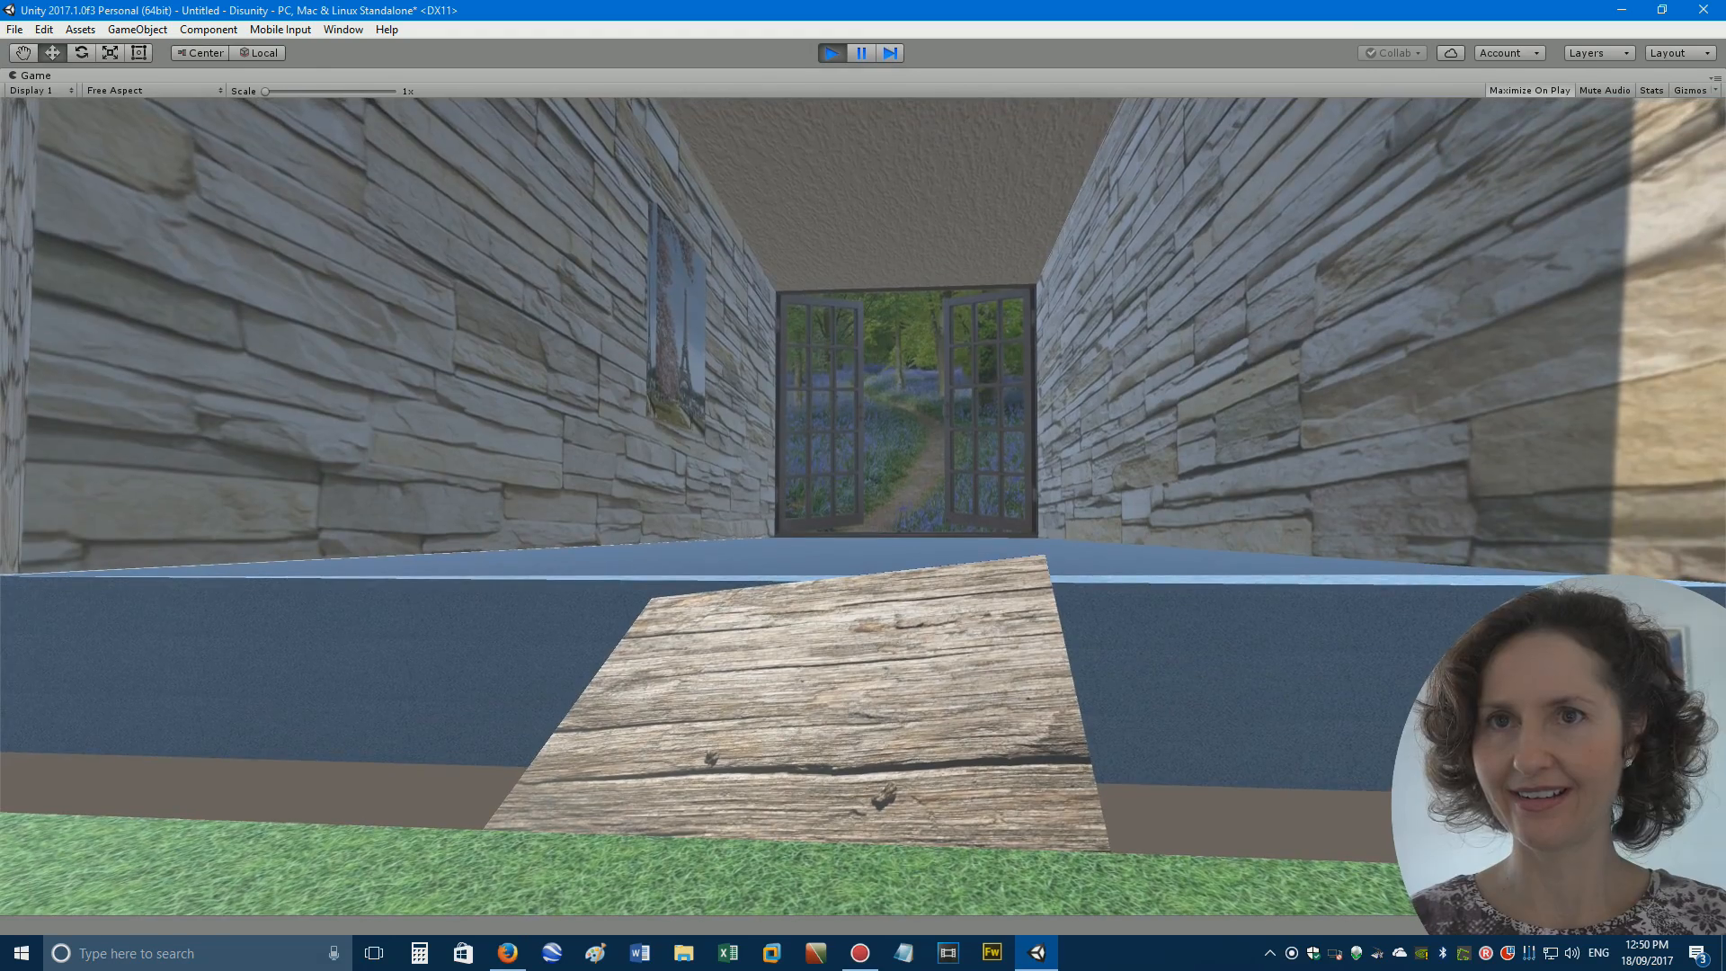
Walk up the wooden ramp into the room and look back out over the grass platforms.
key("w")
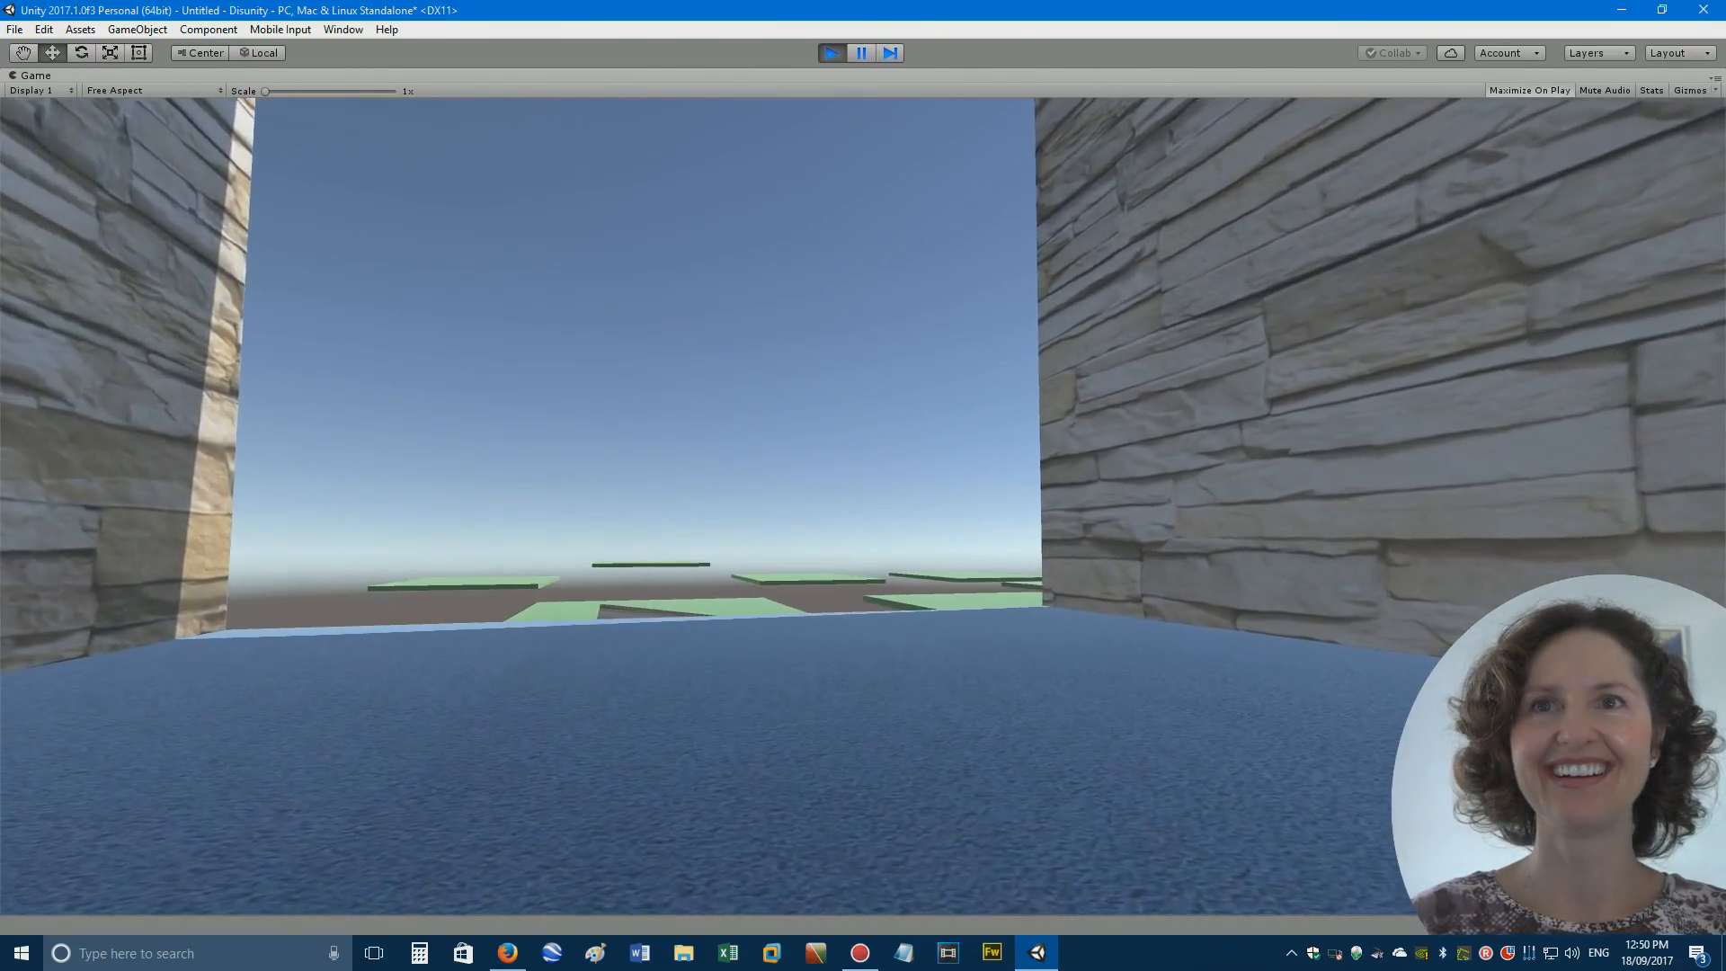
key("s")
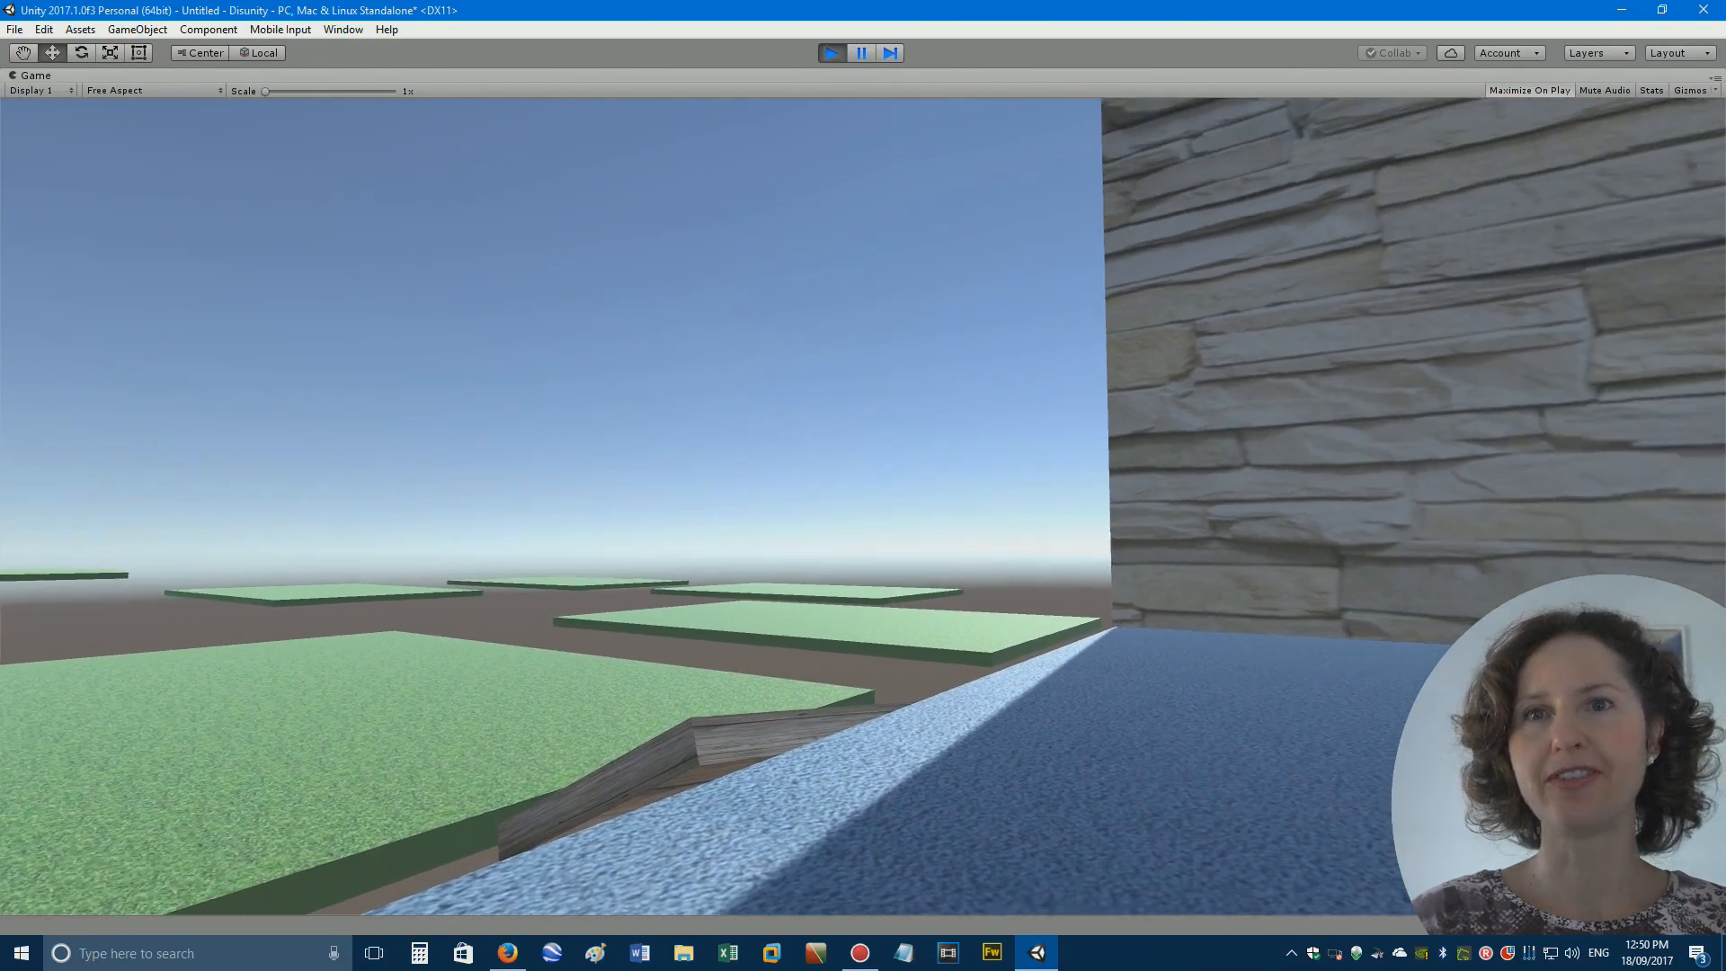
key("w")
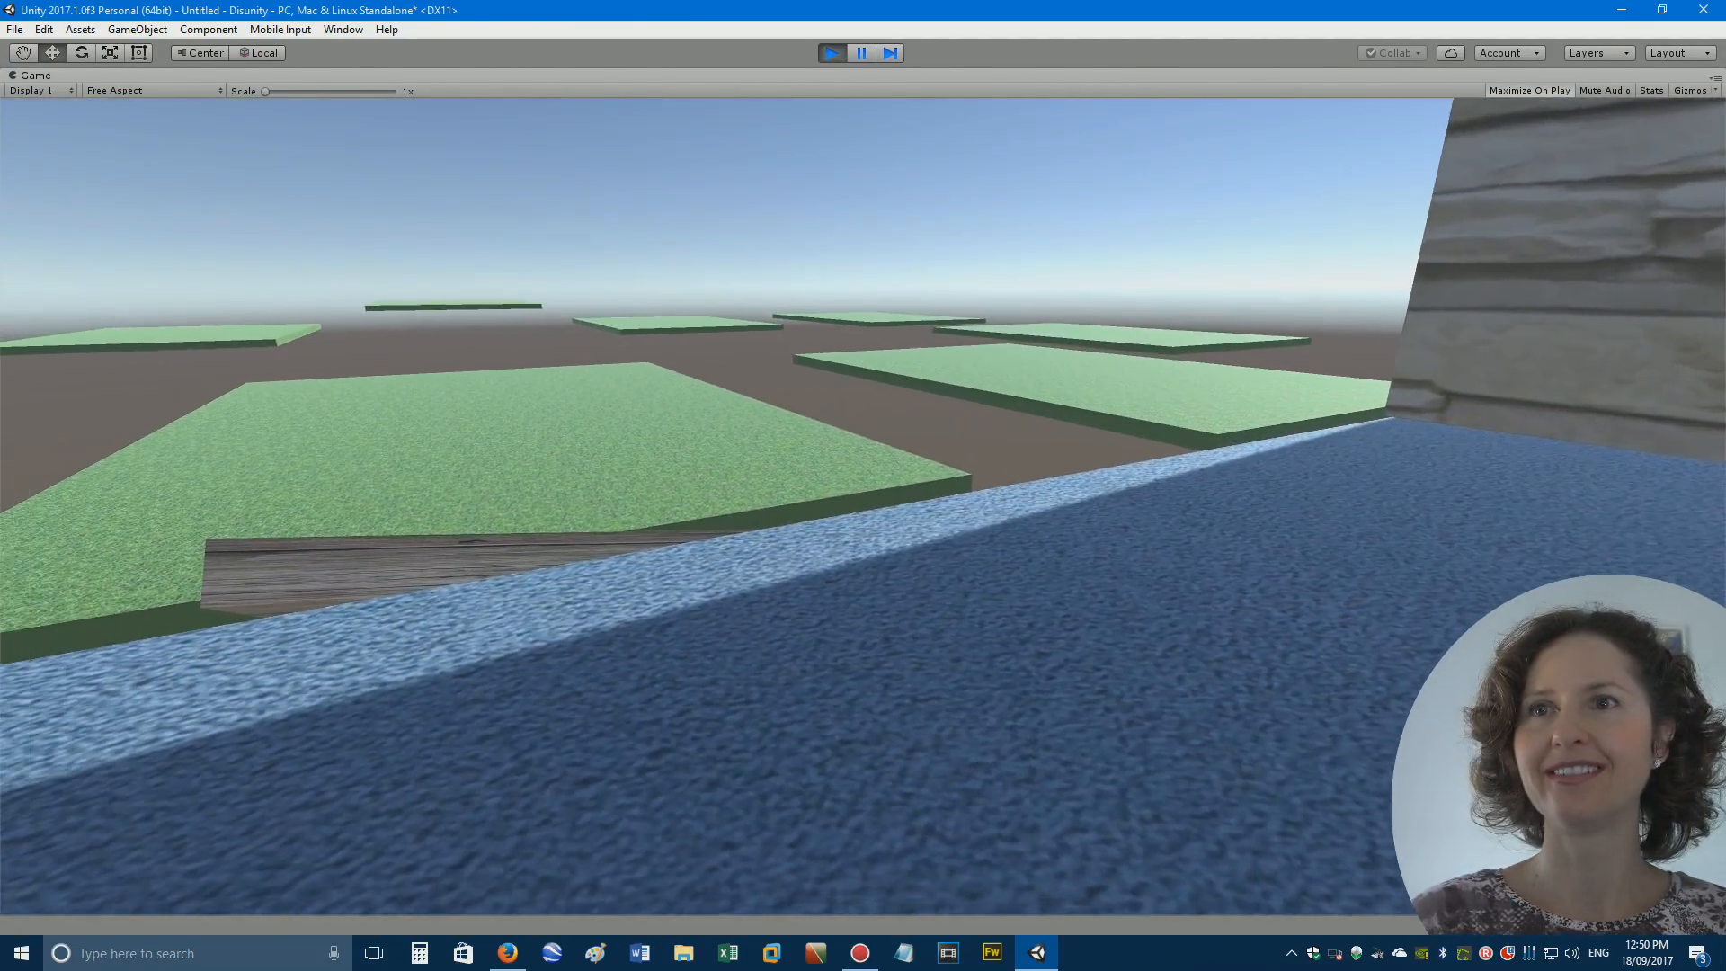
Walk from the room's open edge to its interior to view the Paris picture and the bluebell window wall.
key("w")
key("s")
key("w")
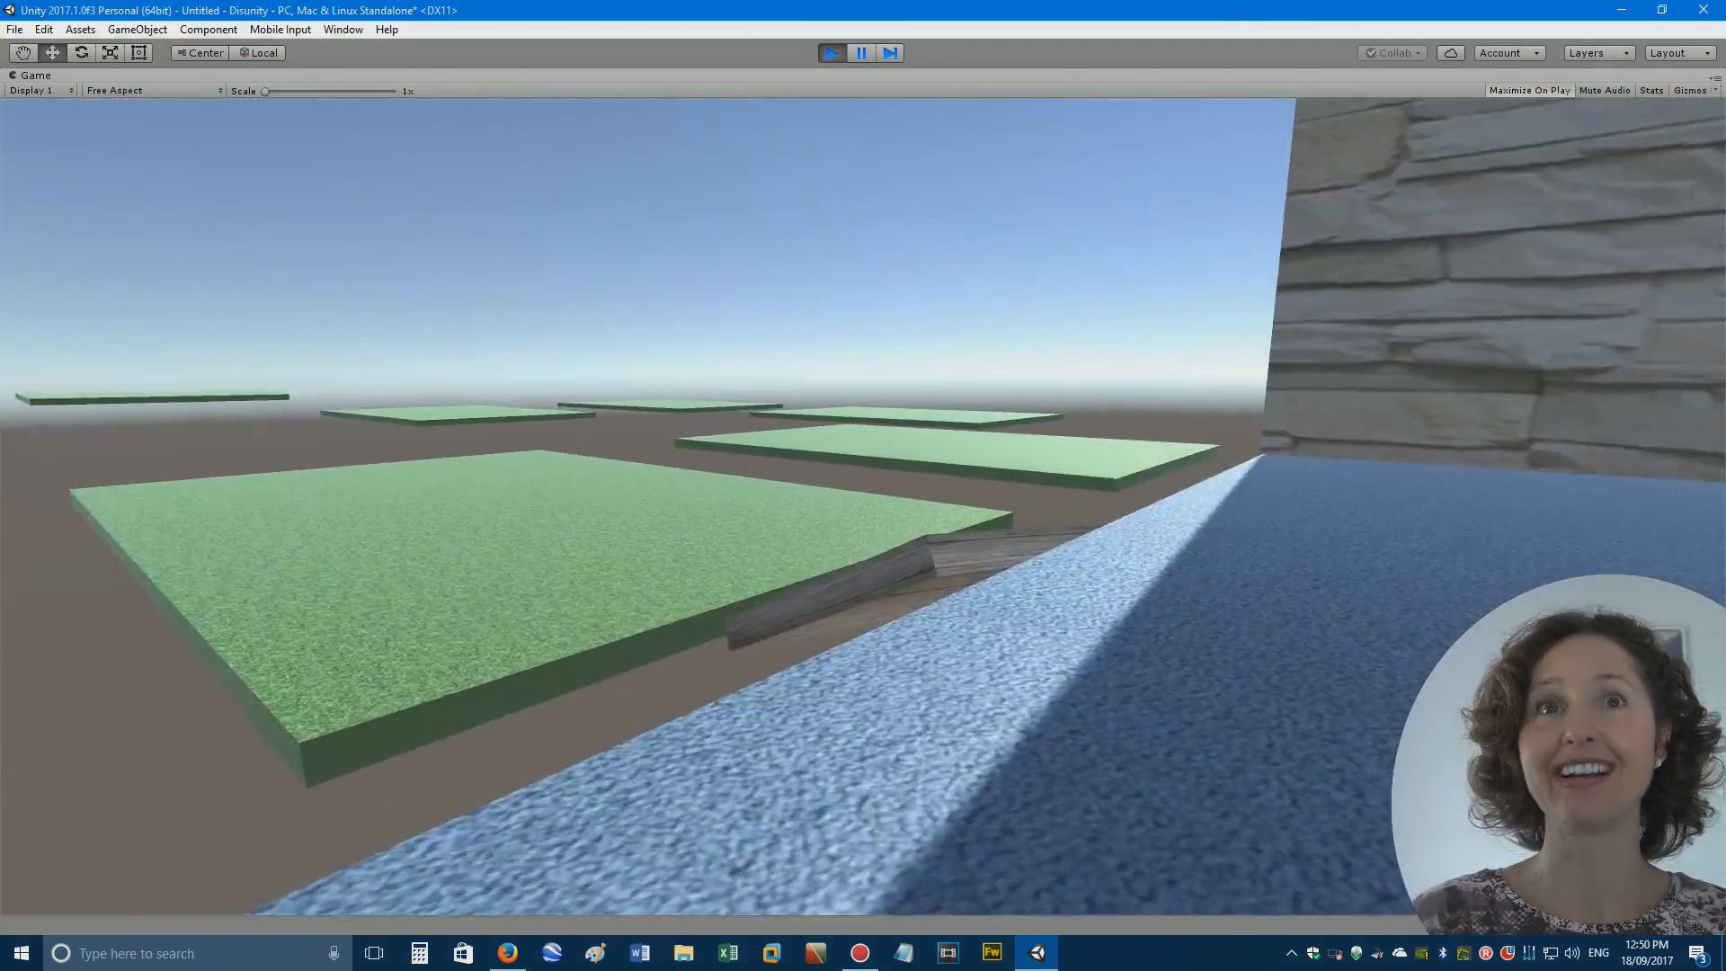
key("w")
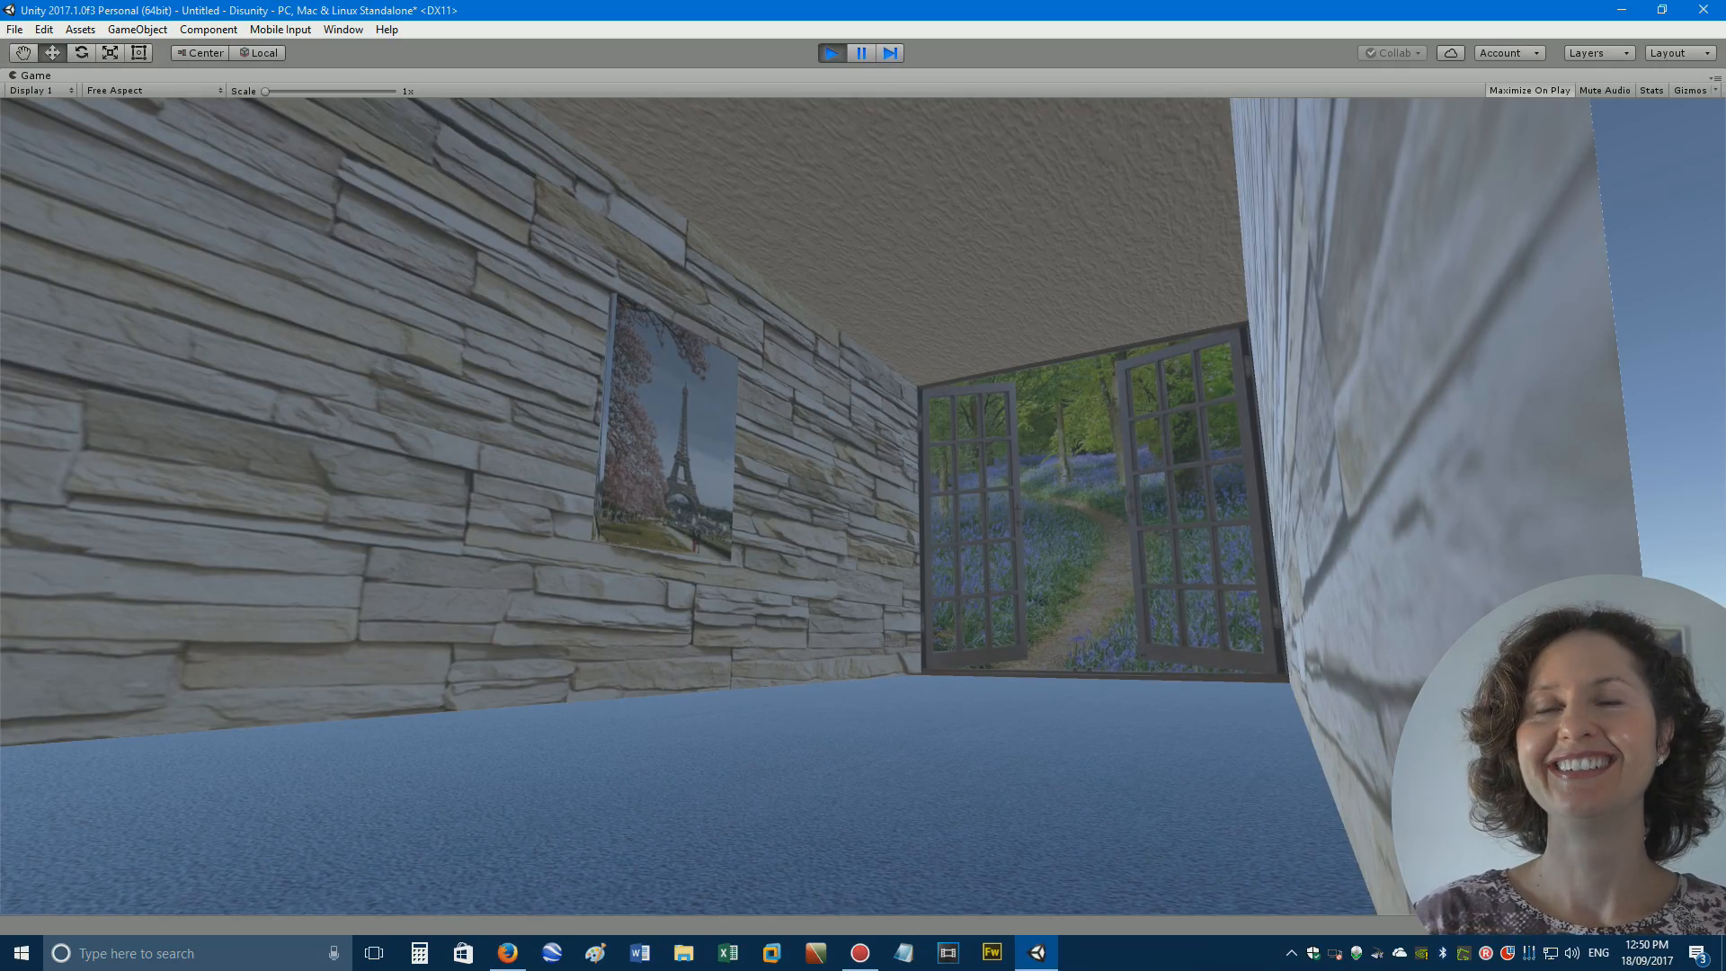
key("a")
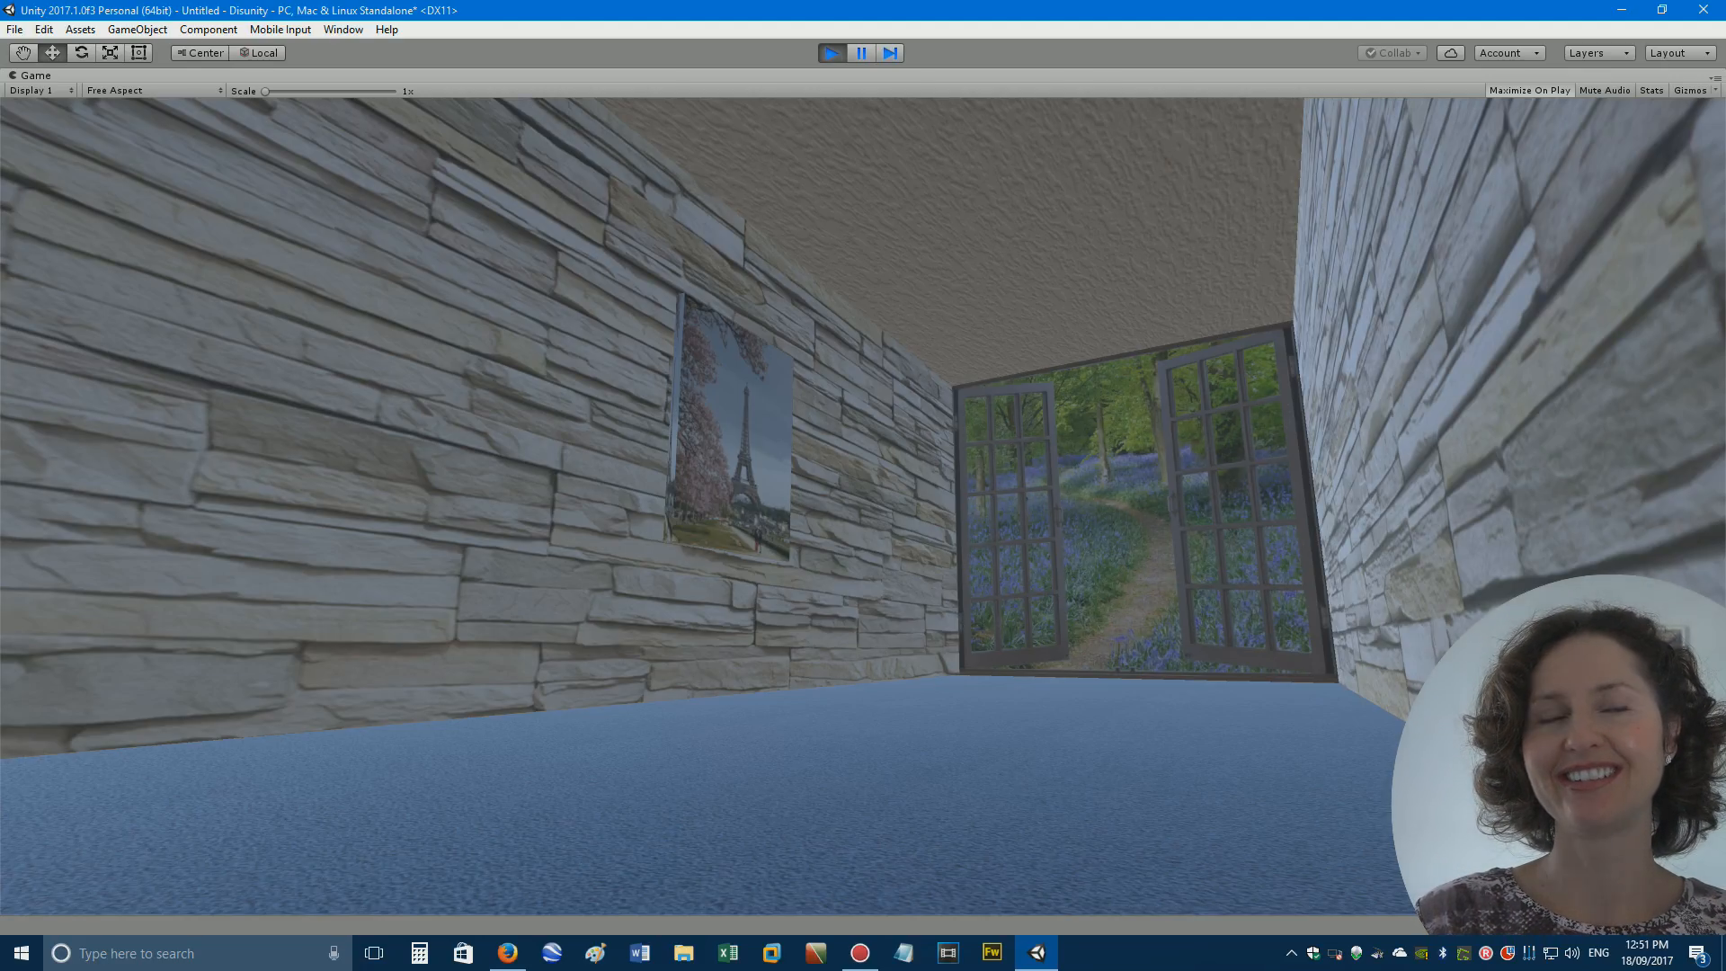
key("Escape")
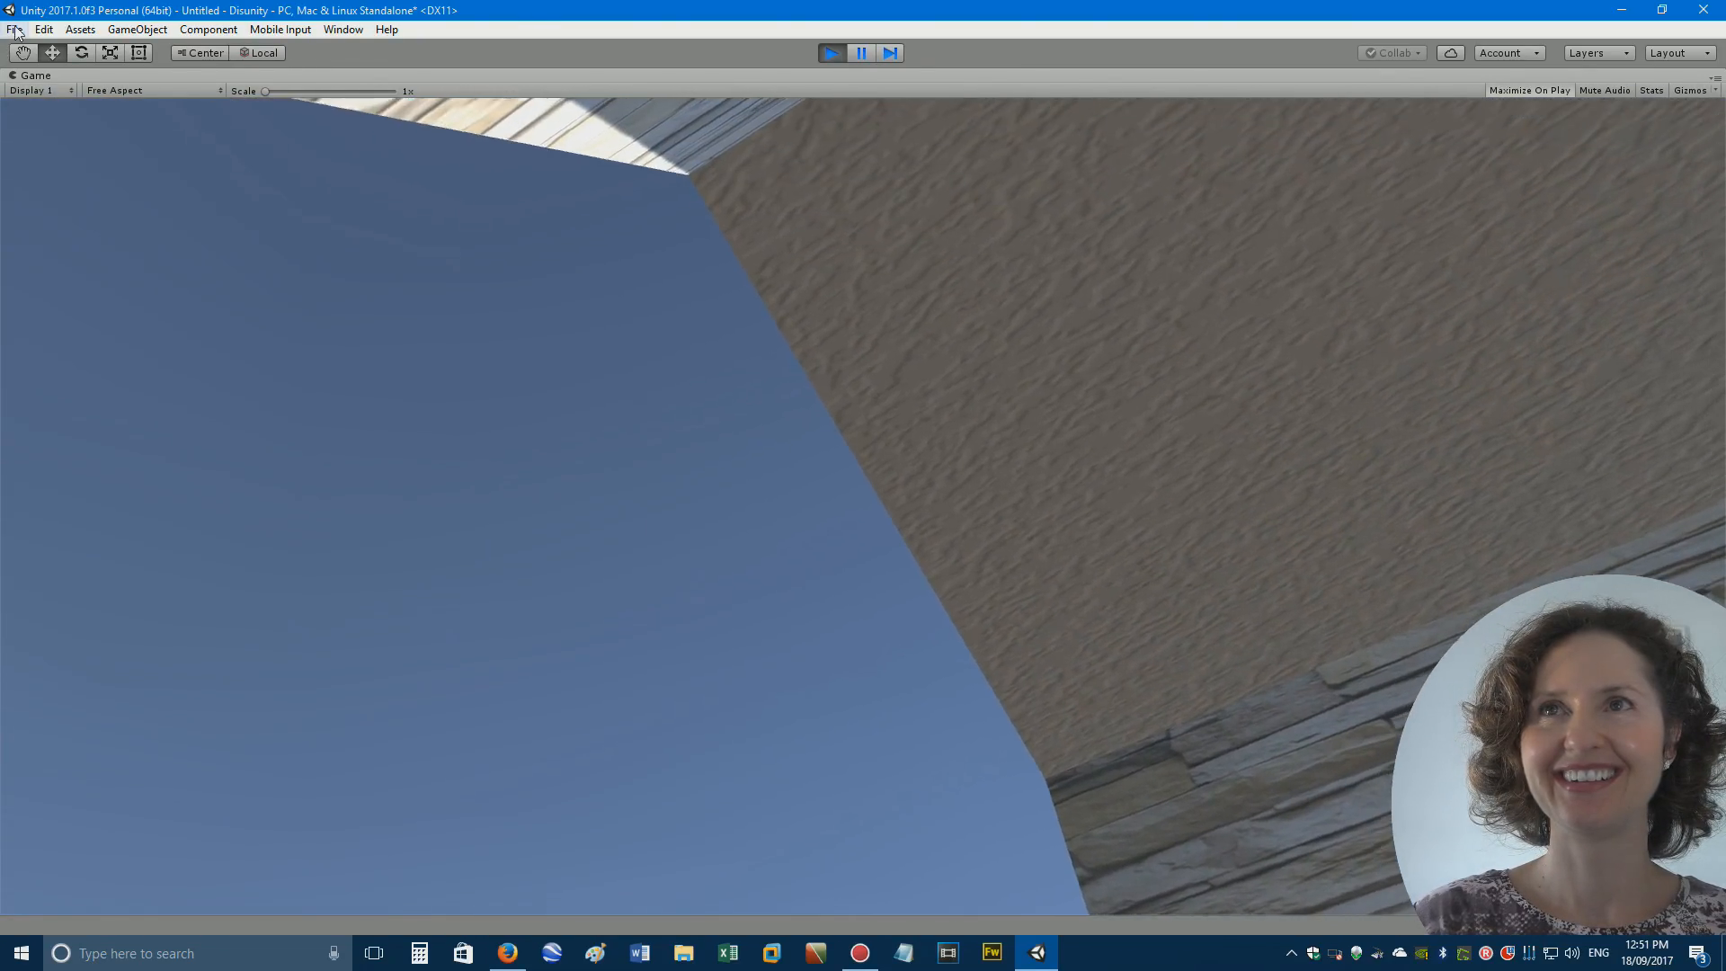
Save the untitled scene as main in the Assets folder of the Disunity project.
left_click(14, 29)
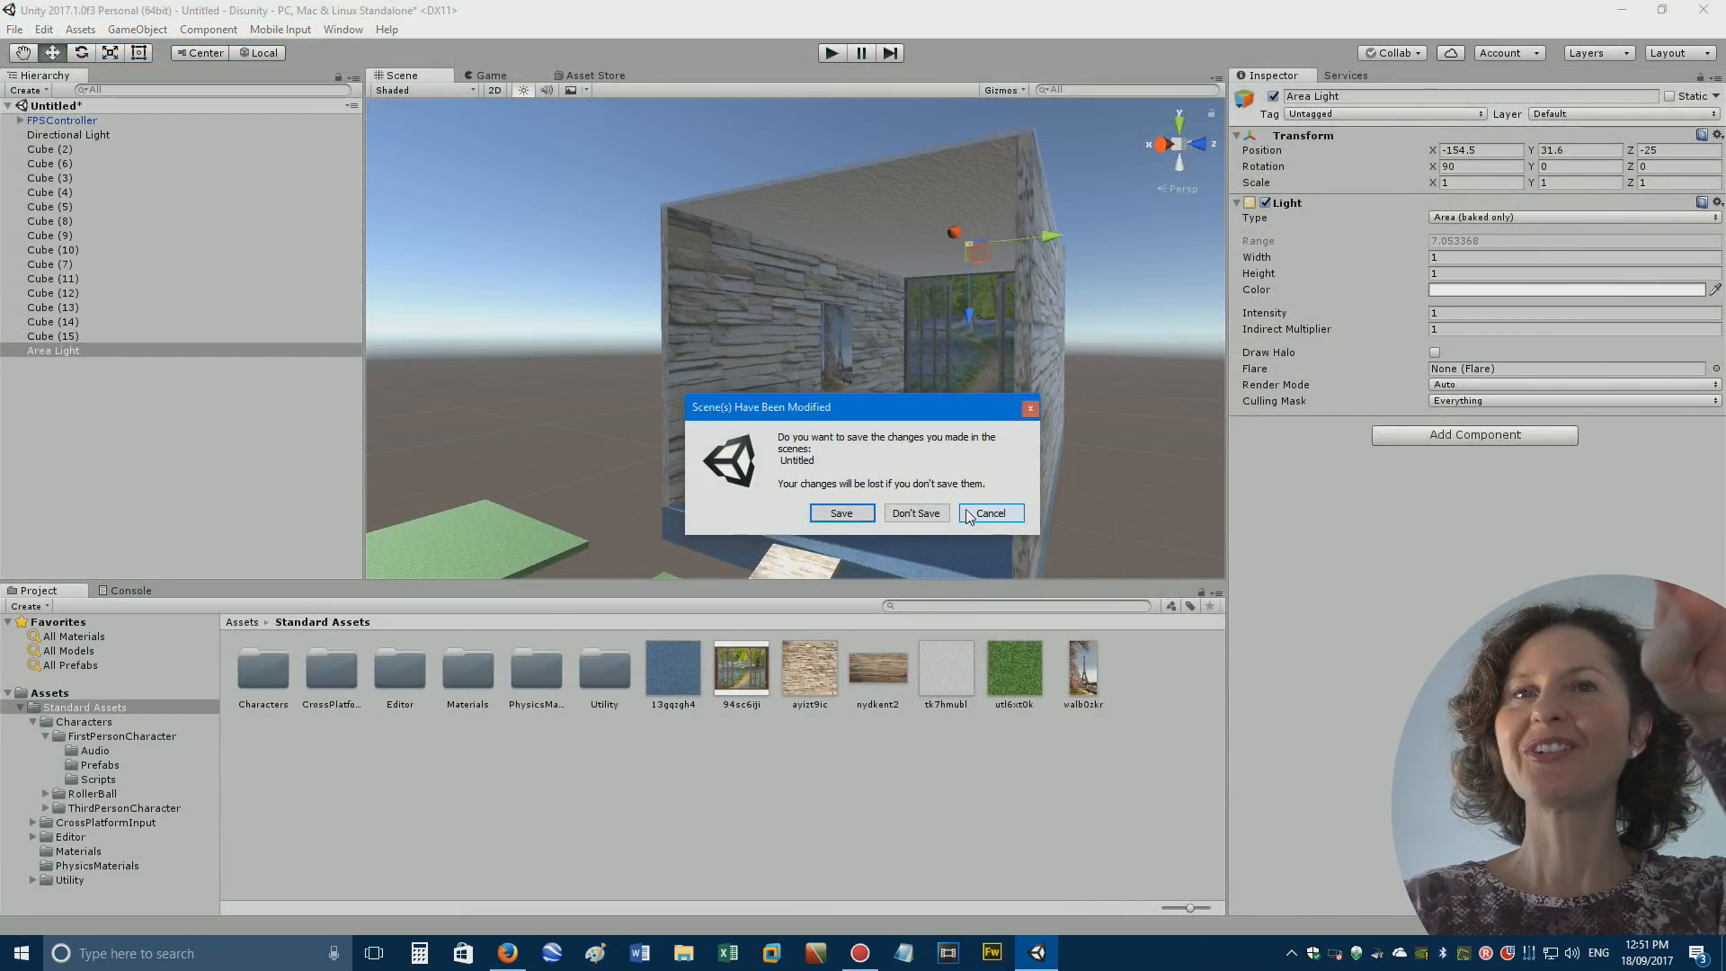
left_click(1005, 514)
left_click(15, 28)
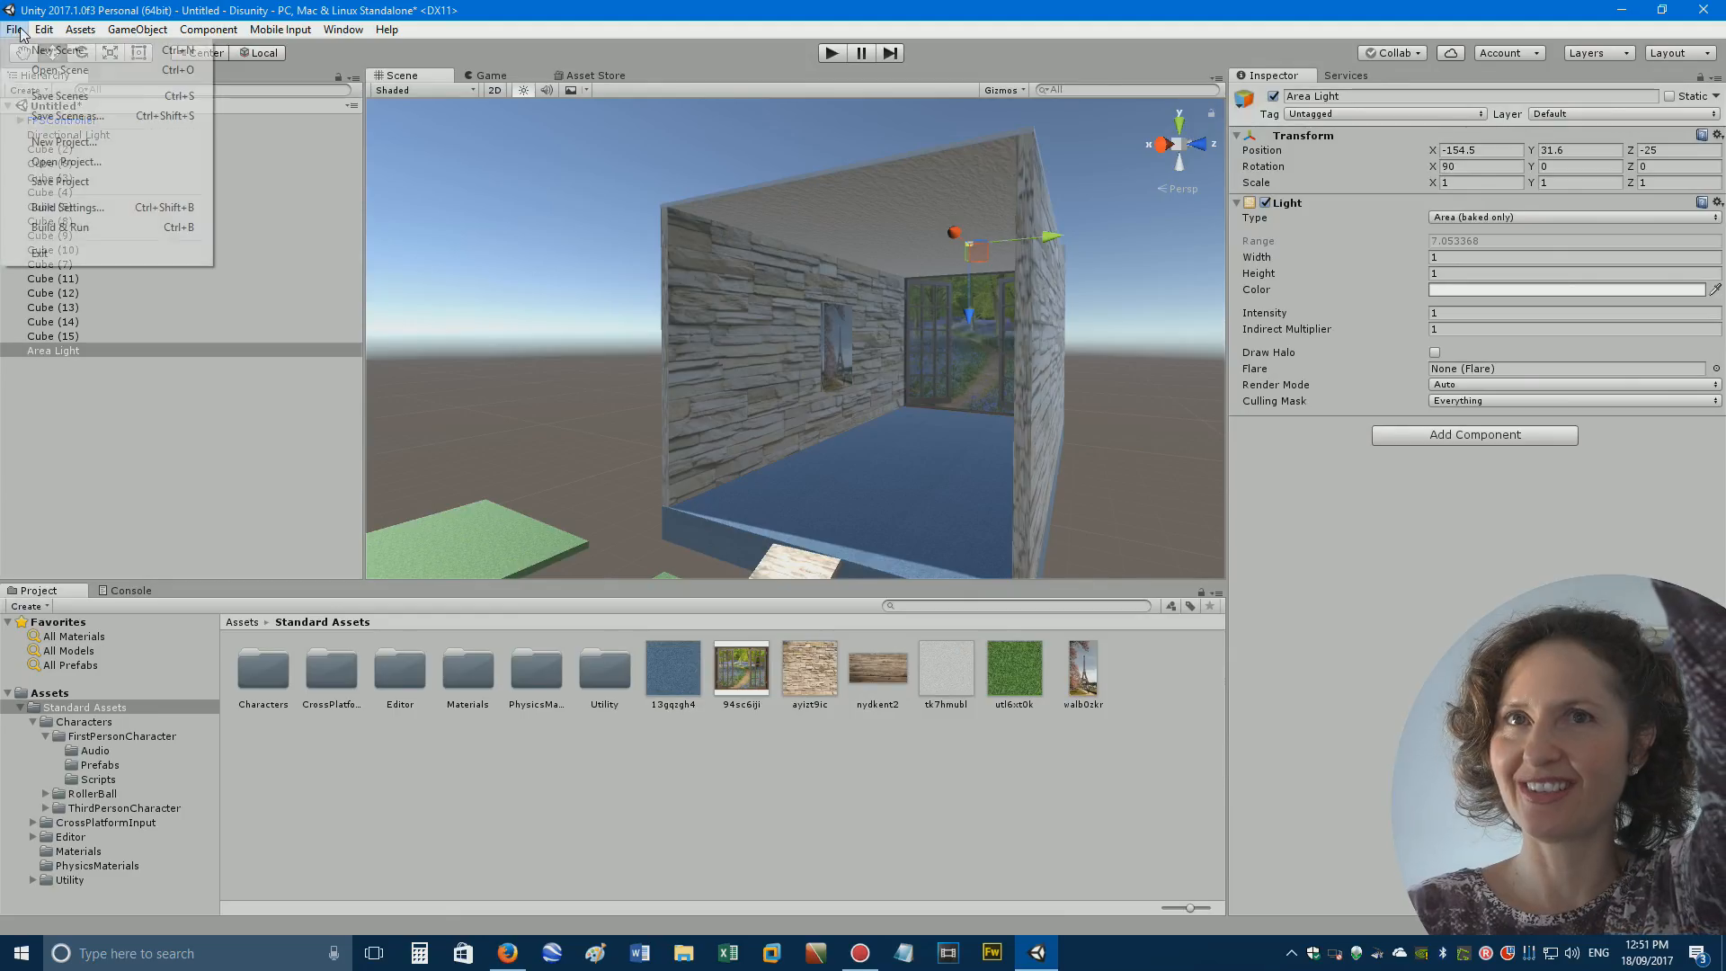
left_click(106, 95)
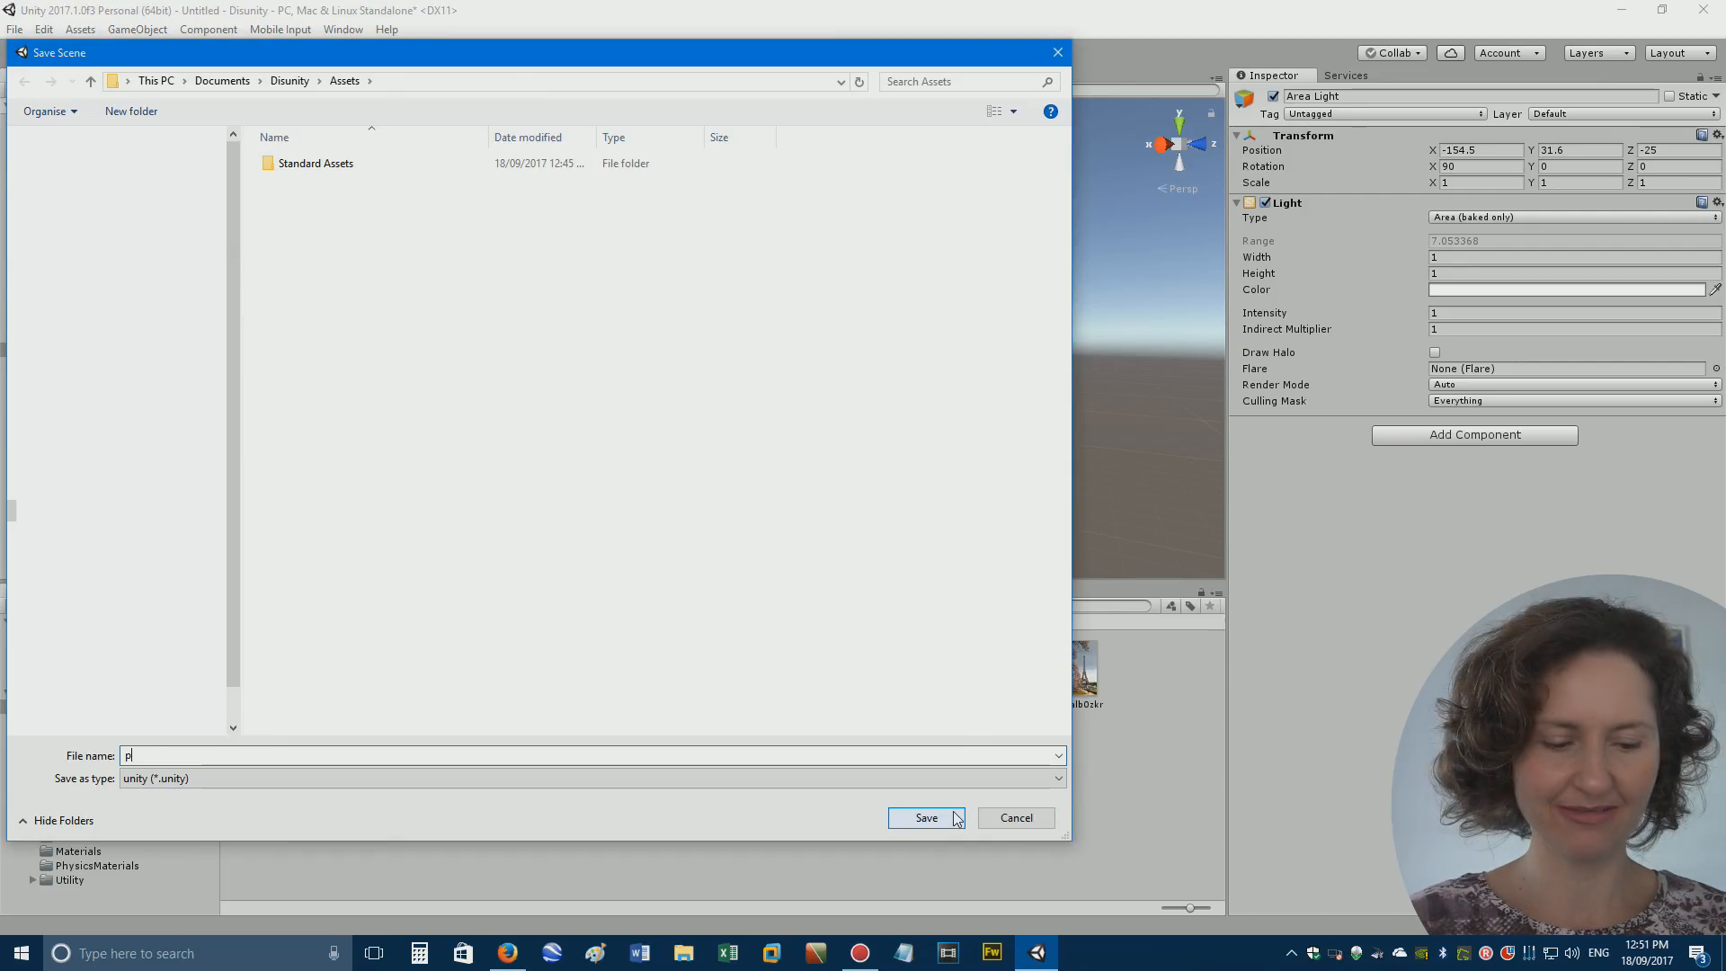
type("main")
left_click(953, 813)
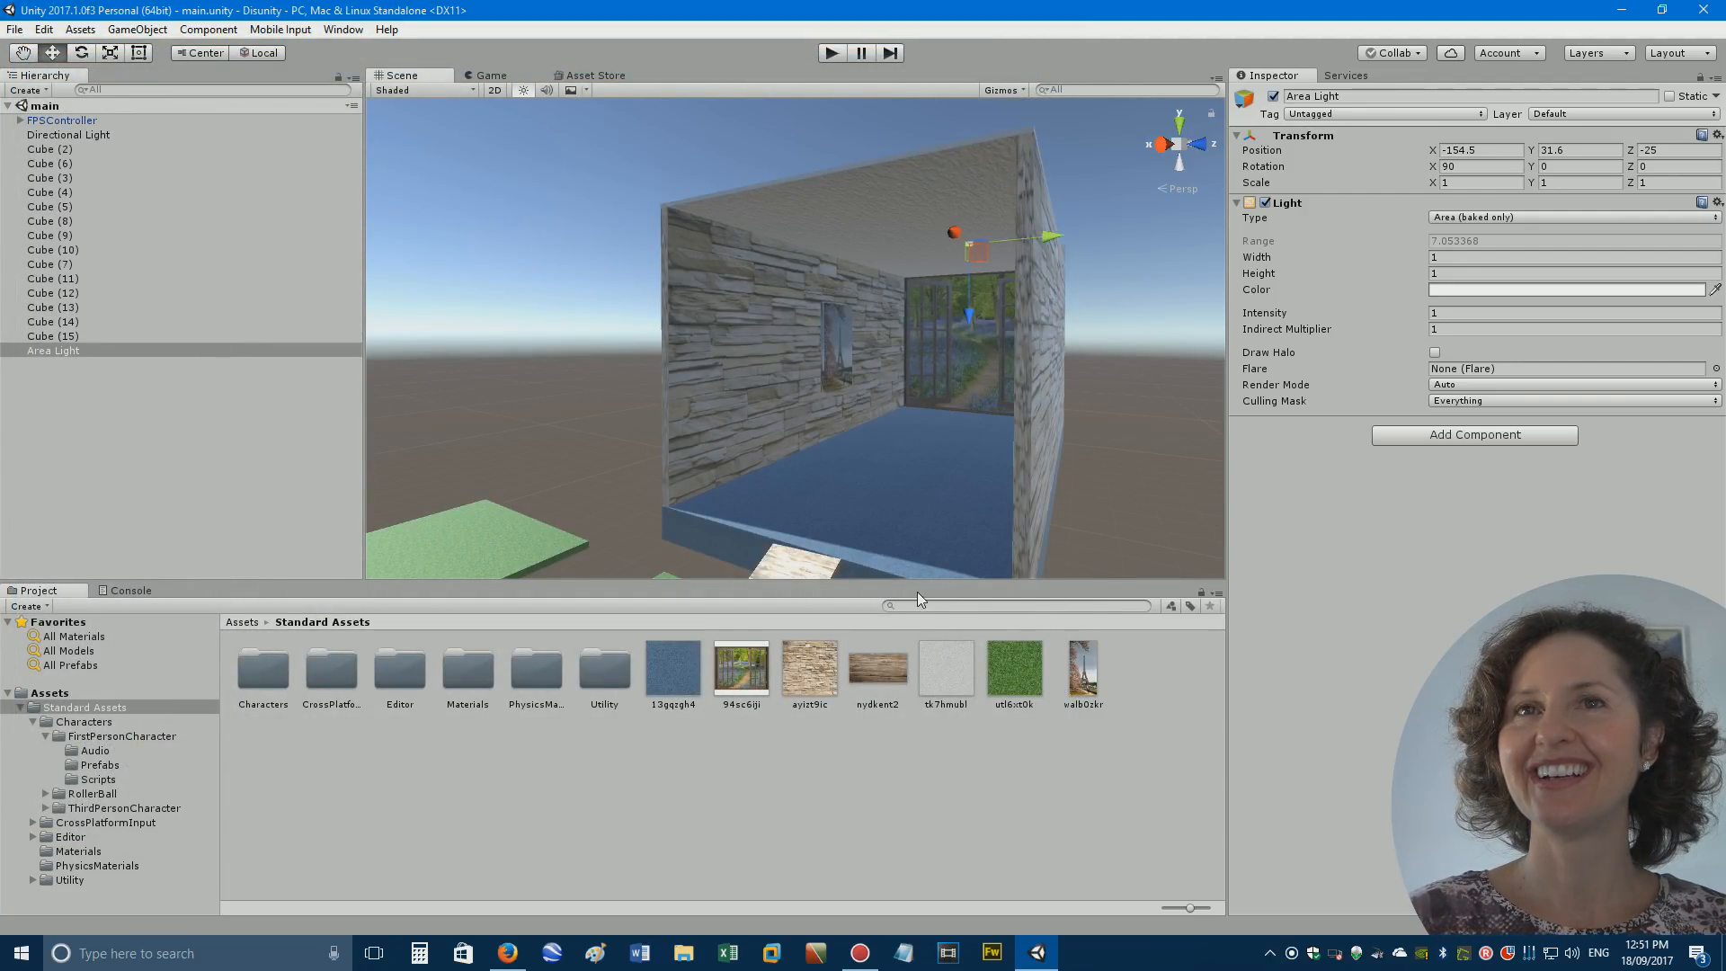
Place the Unity window beside the browser and import the full-size tropical beach window image into the Standard Assets folder.
left_click_drag(866, 9, 1724, 45)
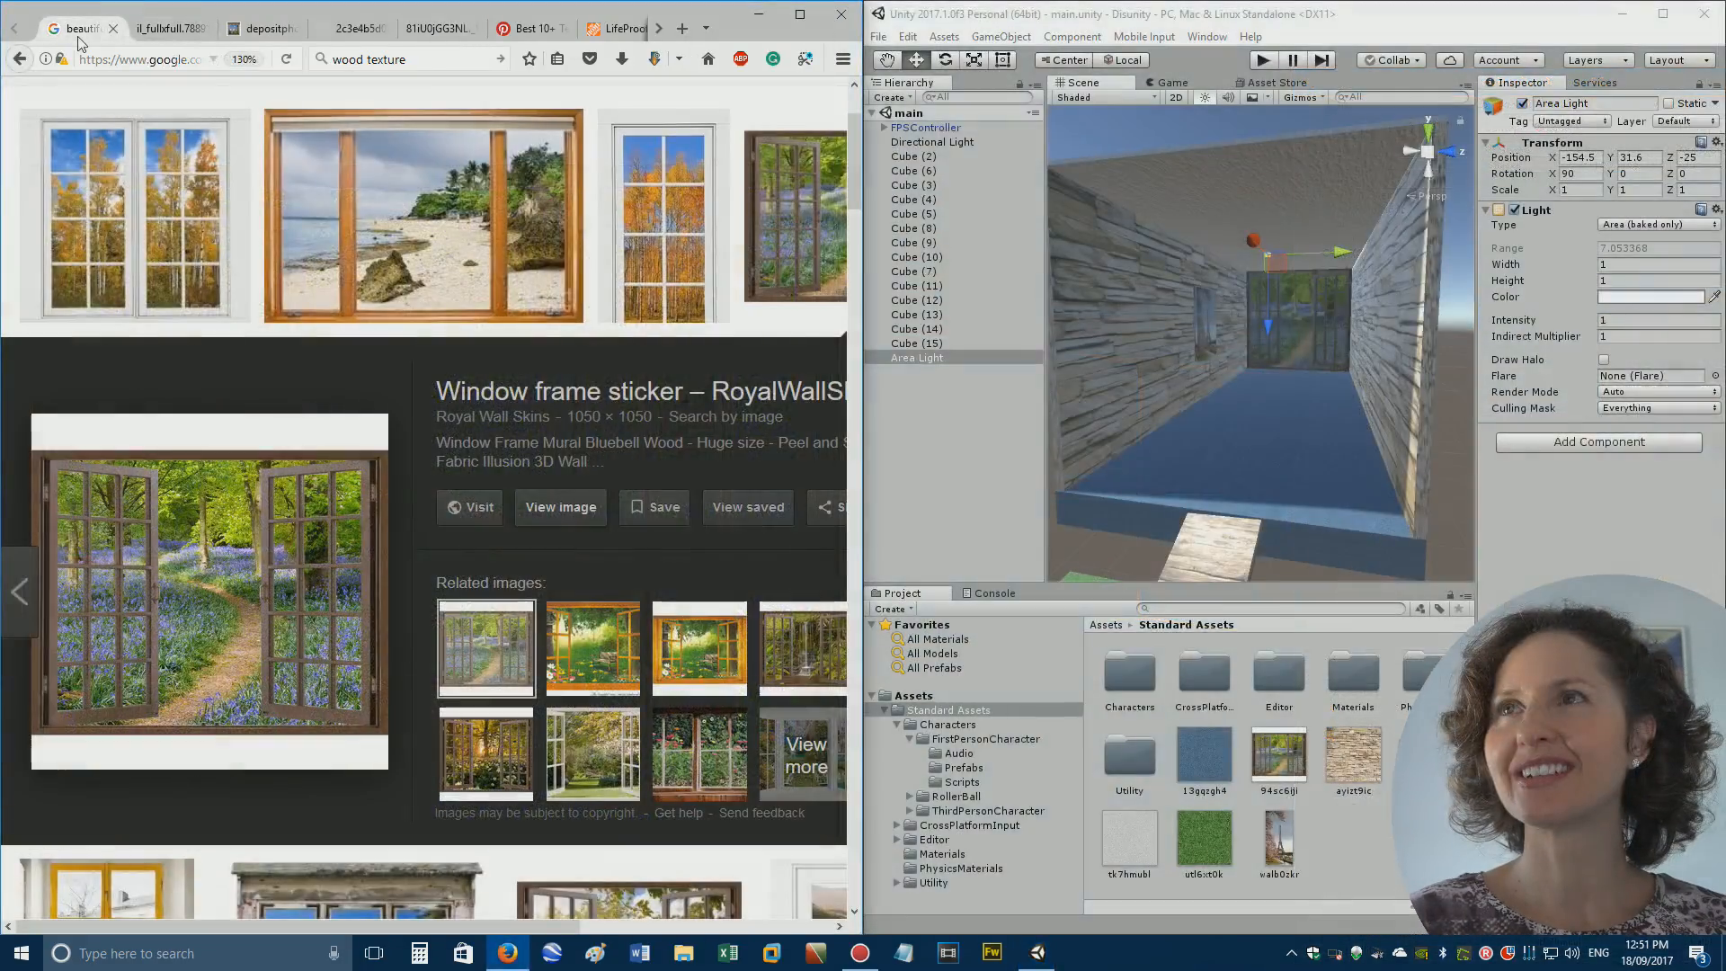
left_click(407, 225)
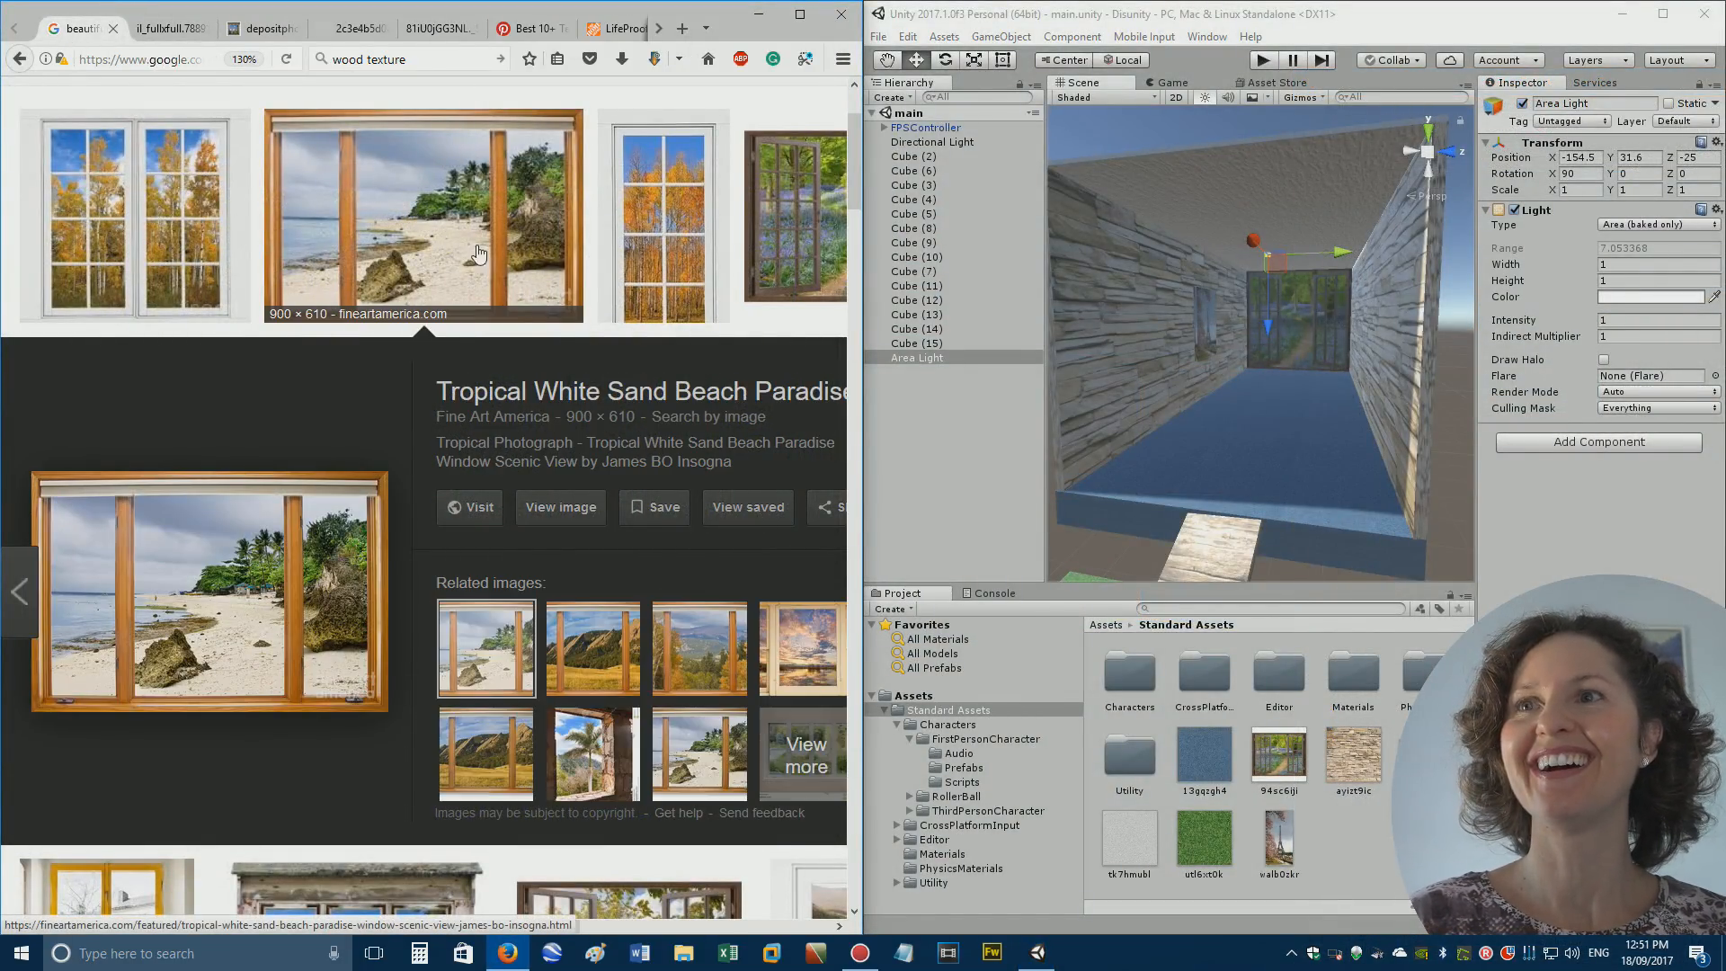
left_click(546, 507)
left_click_drag(489, 435, 1312, 889)
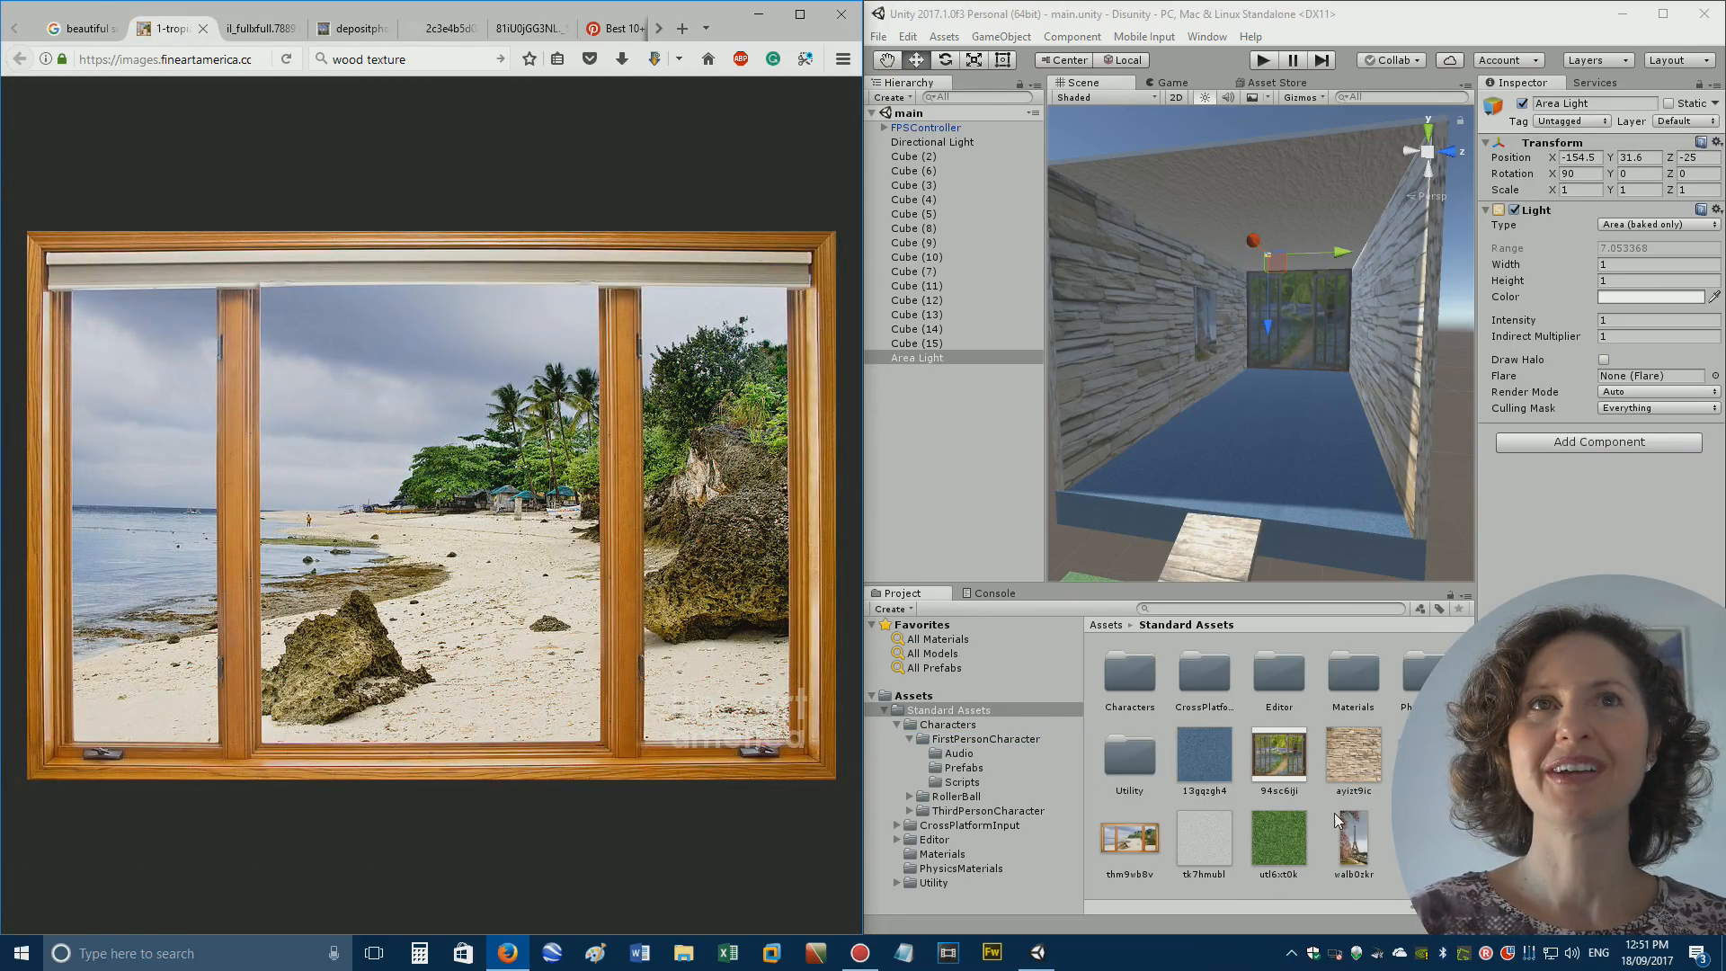
Apply the imported beach window image to the room's end wall in place of the bluebell view, and check it inside and out.
left_click_drag(1130, 838, 1289, 320)
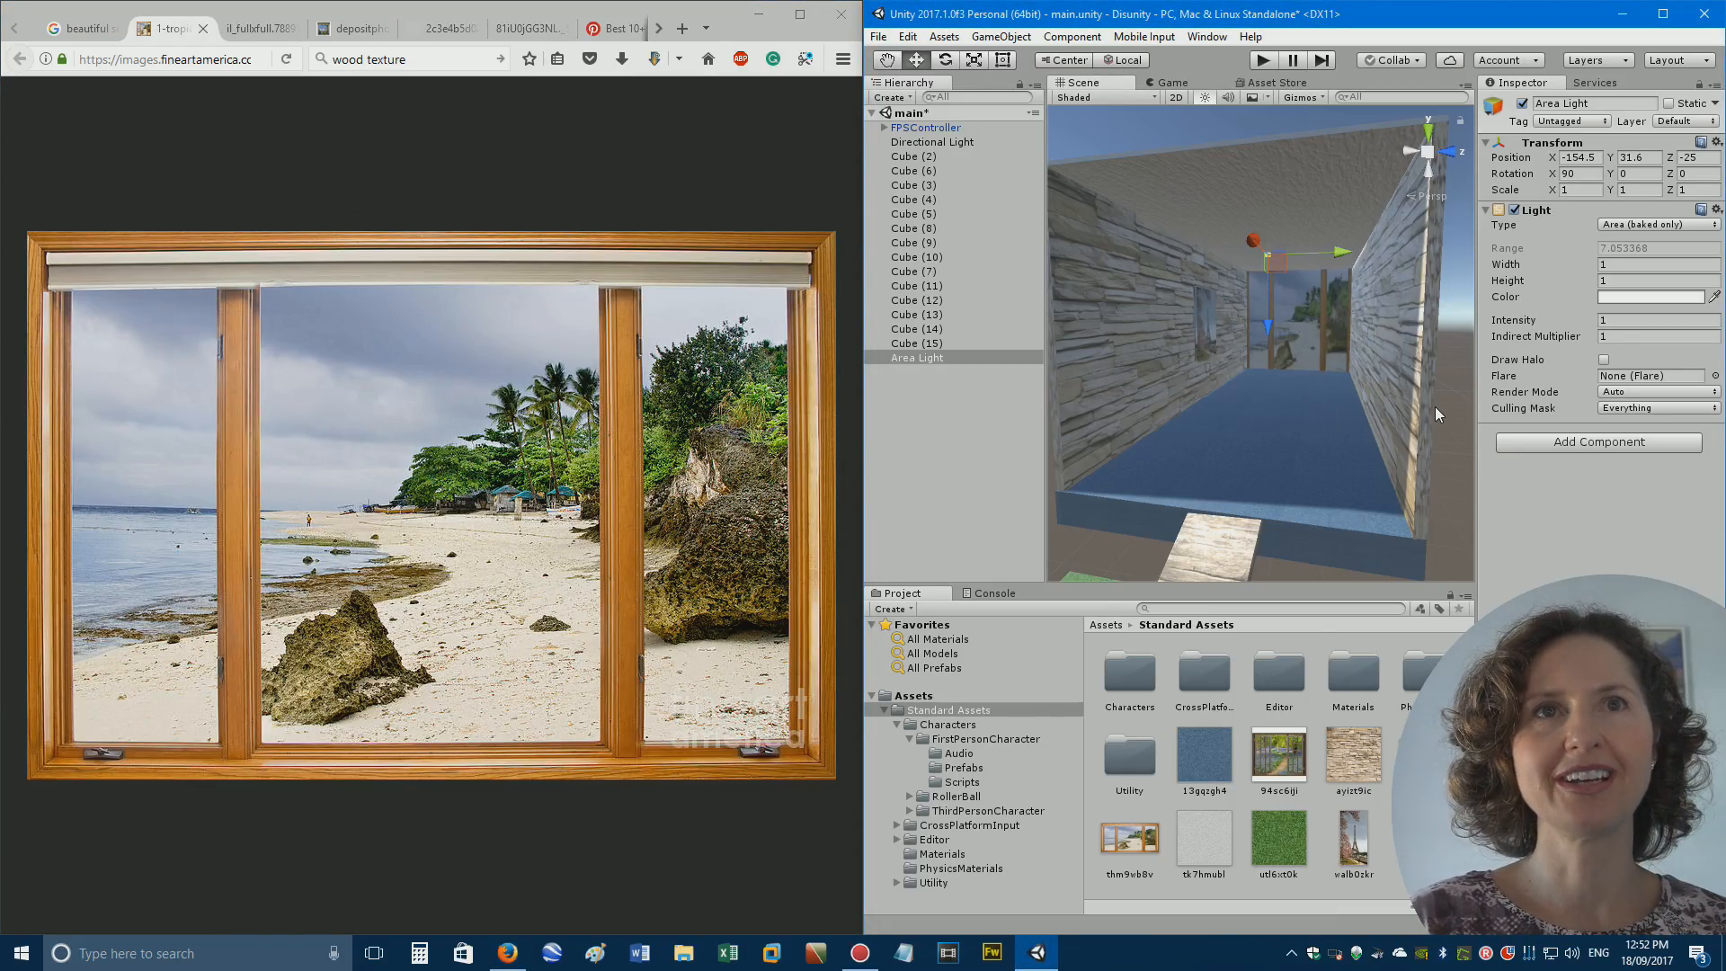
left_click(1455, 391)
right_click_drag(1417, 340, 1395, 313)
left_click(1361, 327)
left_click(1299, 554)
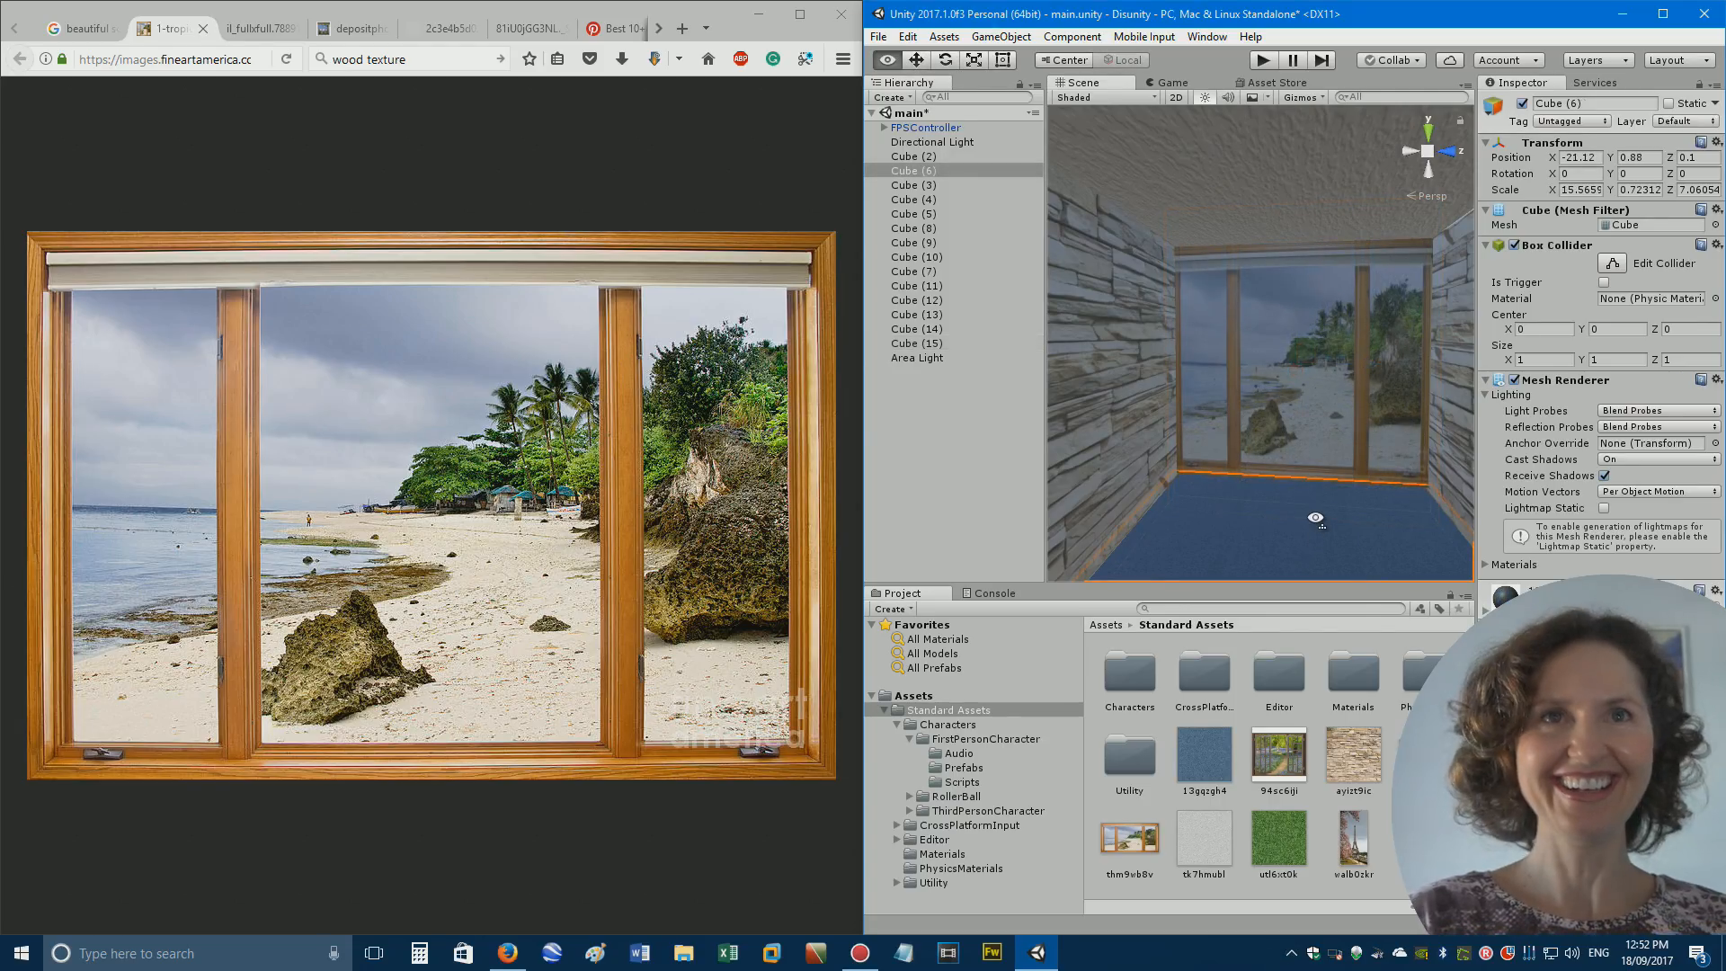
scroll(1290, 530, "down", 8)
key("a")
right_click_drag(1286, 519, 1313, 540)
key("w")
key("d")
scroll(1314, 540, "down", 5)
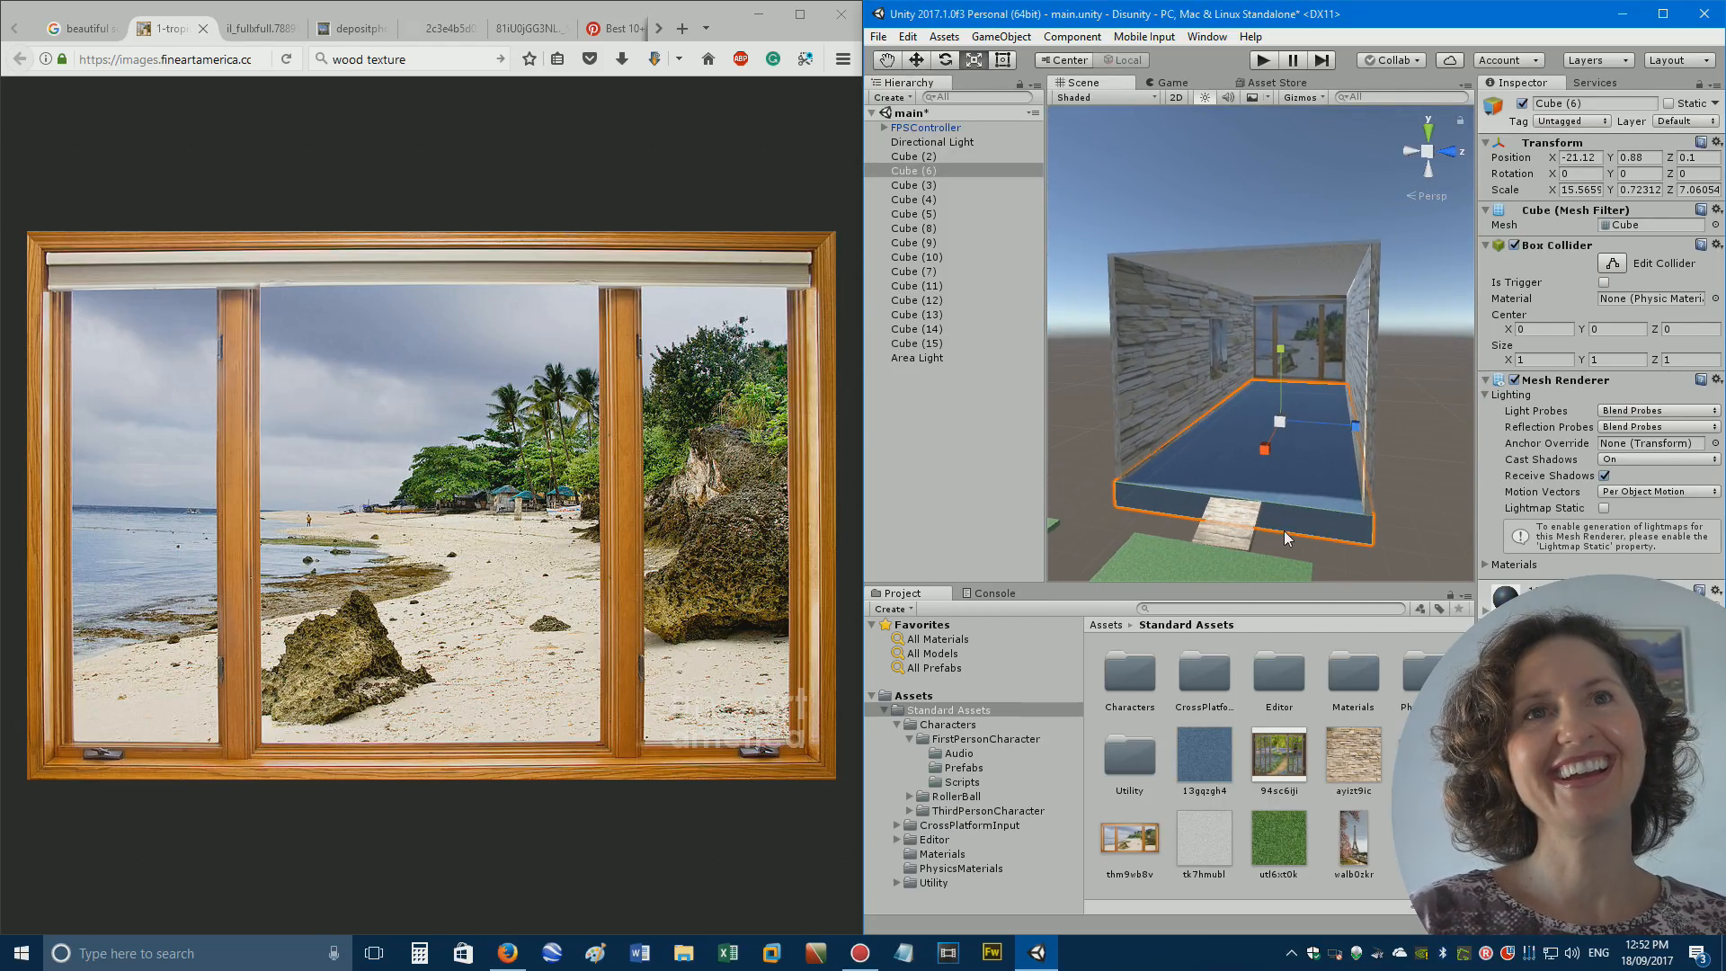
Deselect the blue floor cube, save the main scene and minimize the Disunity project window.
left_click(1316, 210)
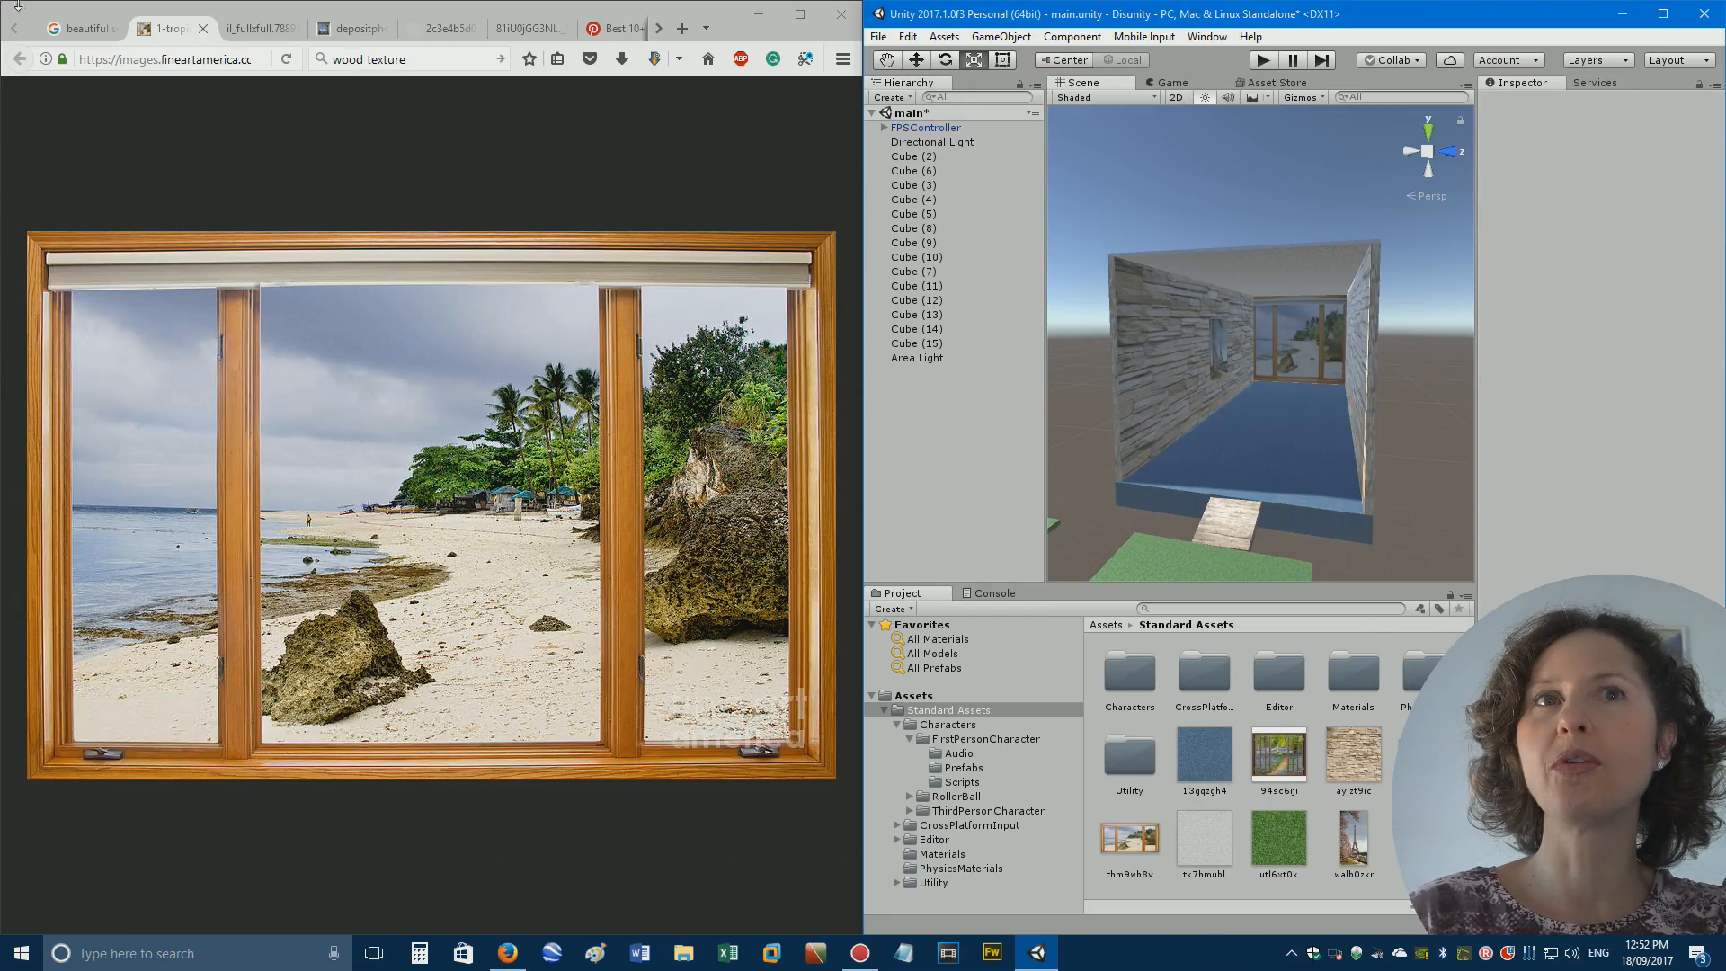
left_click(878, 36)
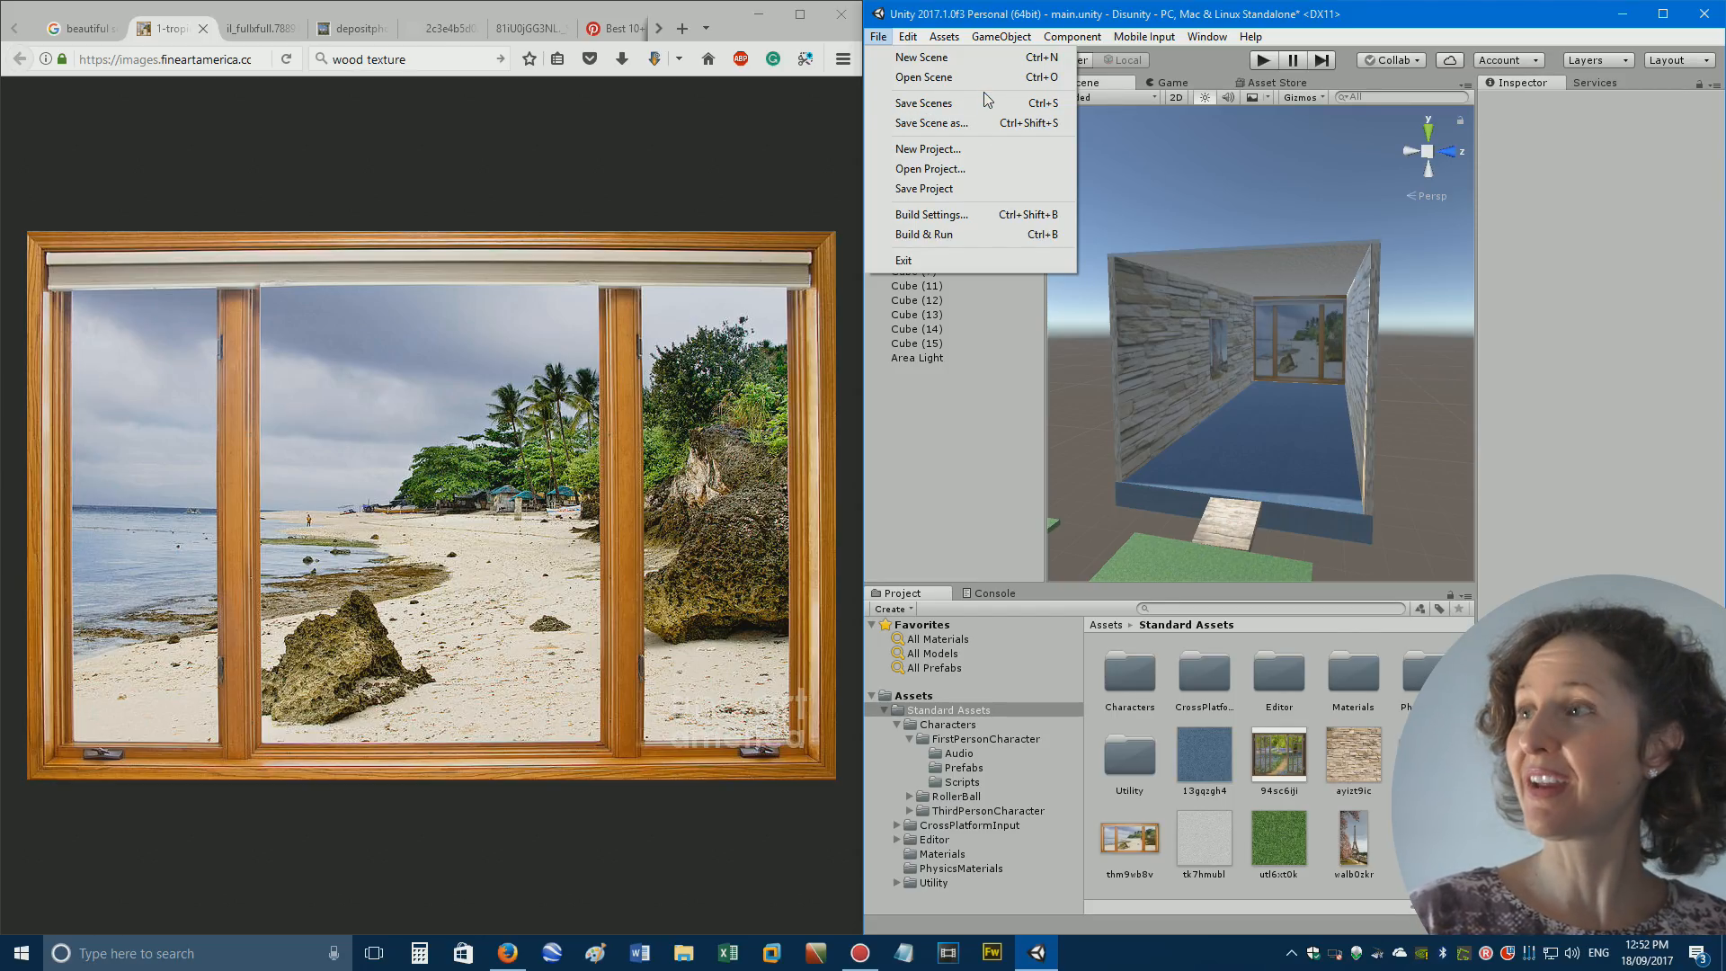
left_click(986, 102)
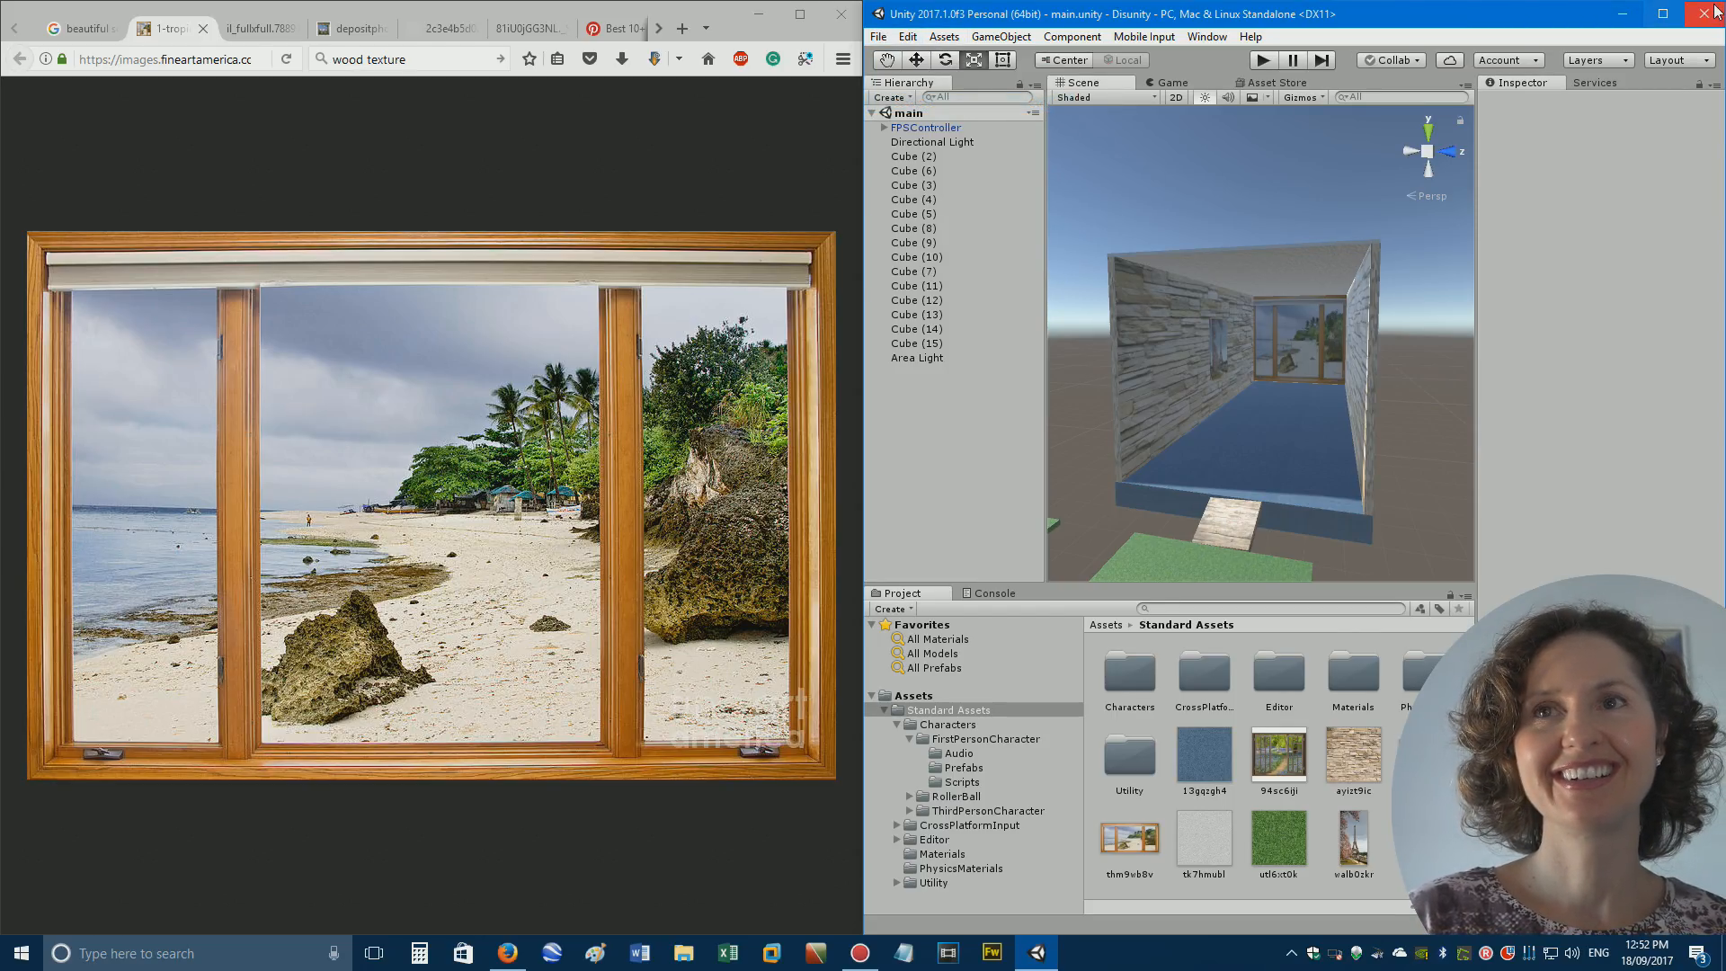
left_click(1624, 12)
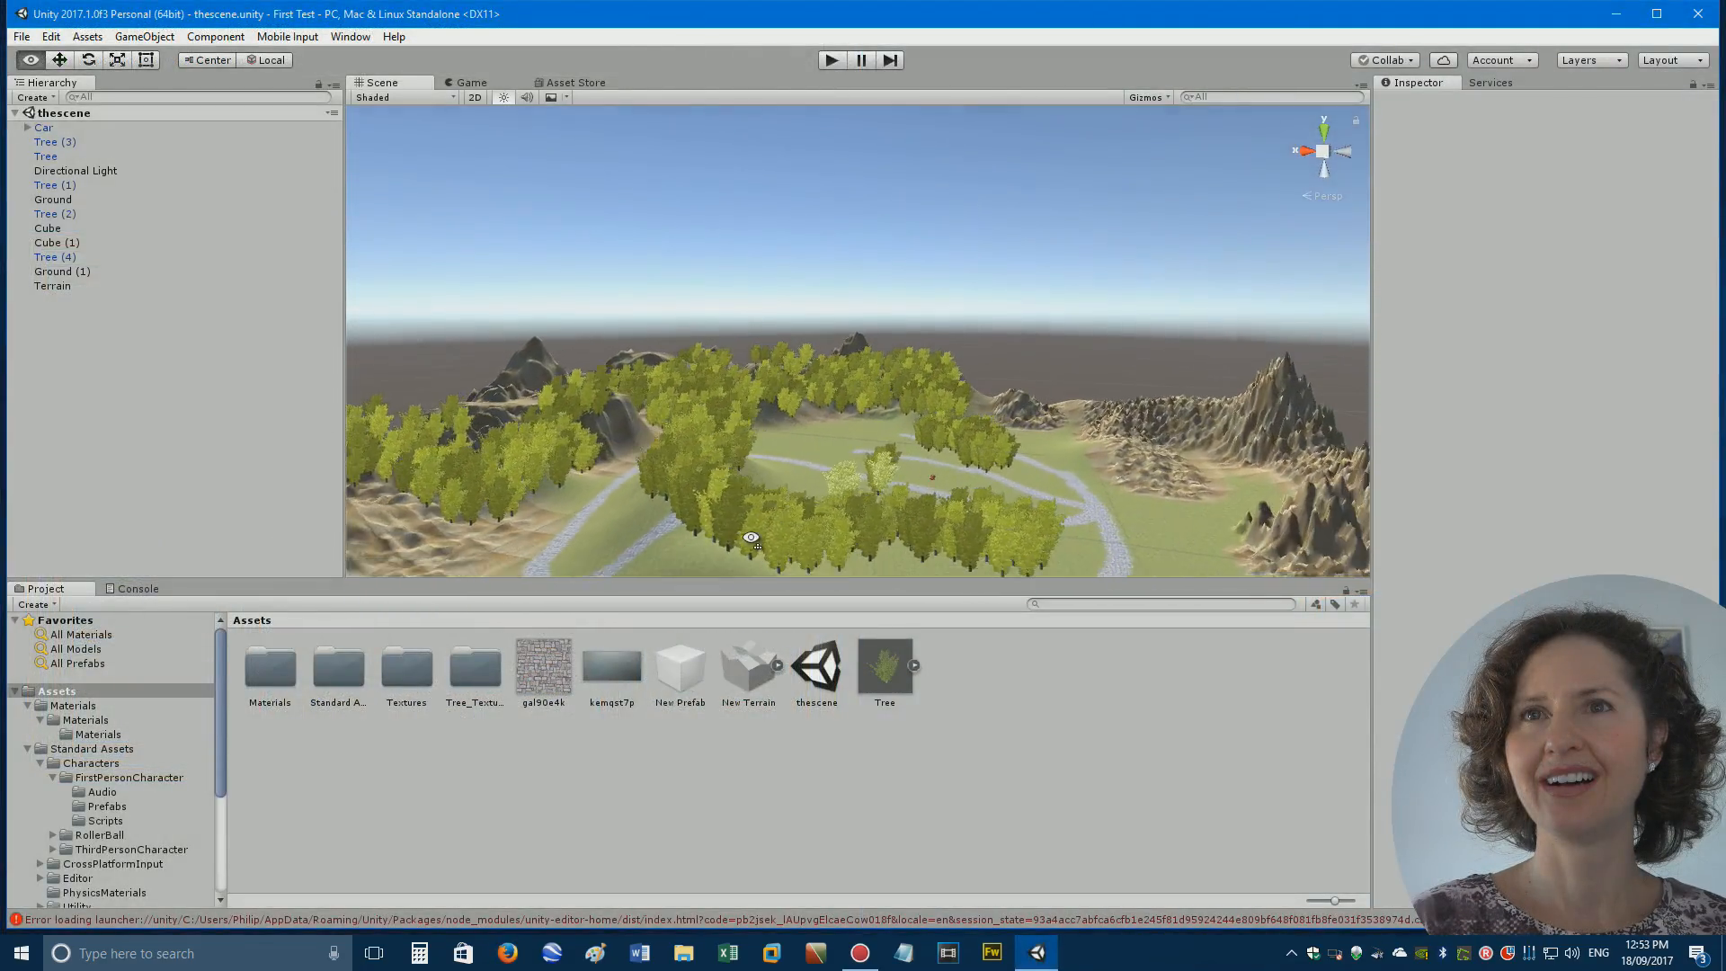
Survey the First Test terrain, start a play test and drive the red car around the stone paths and trees.
right_click_drag(751, 536, 236, 616)
right_click_drag(575, 459, 870, 103)
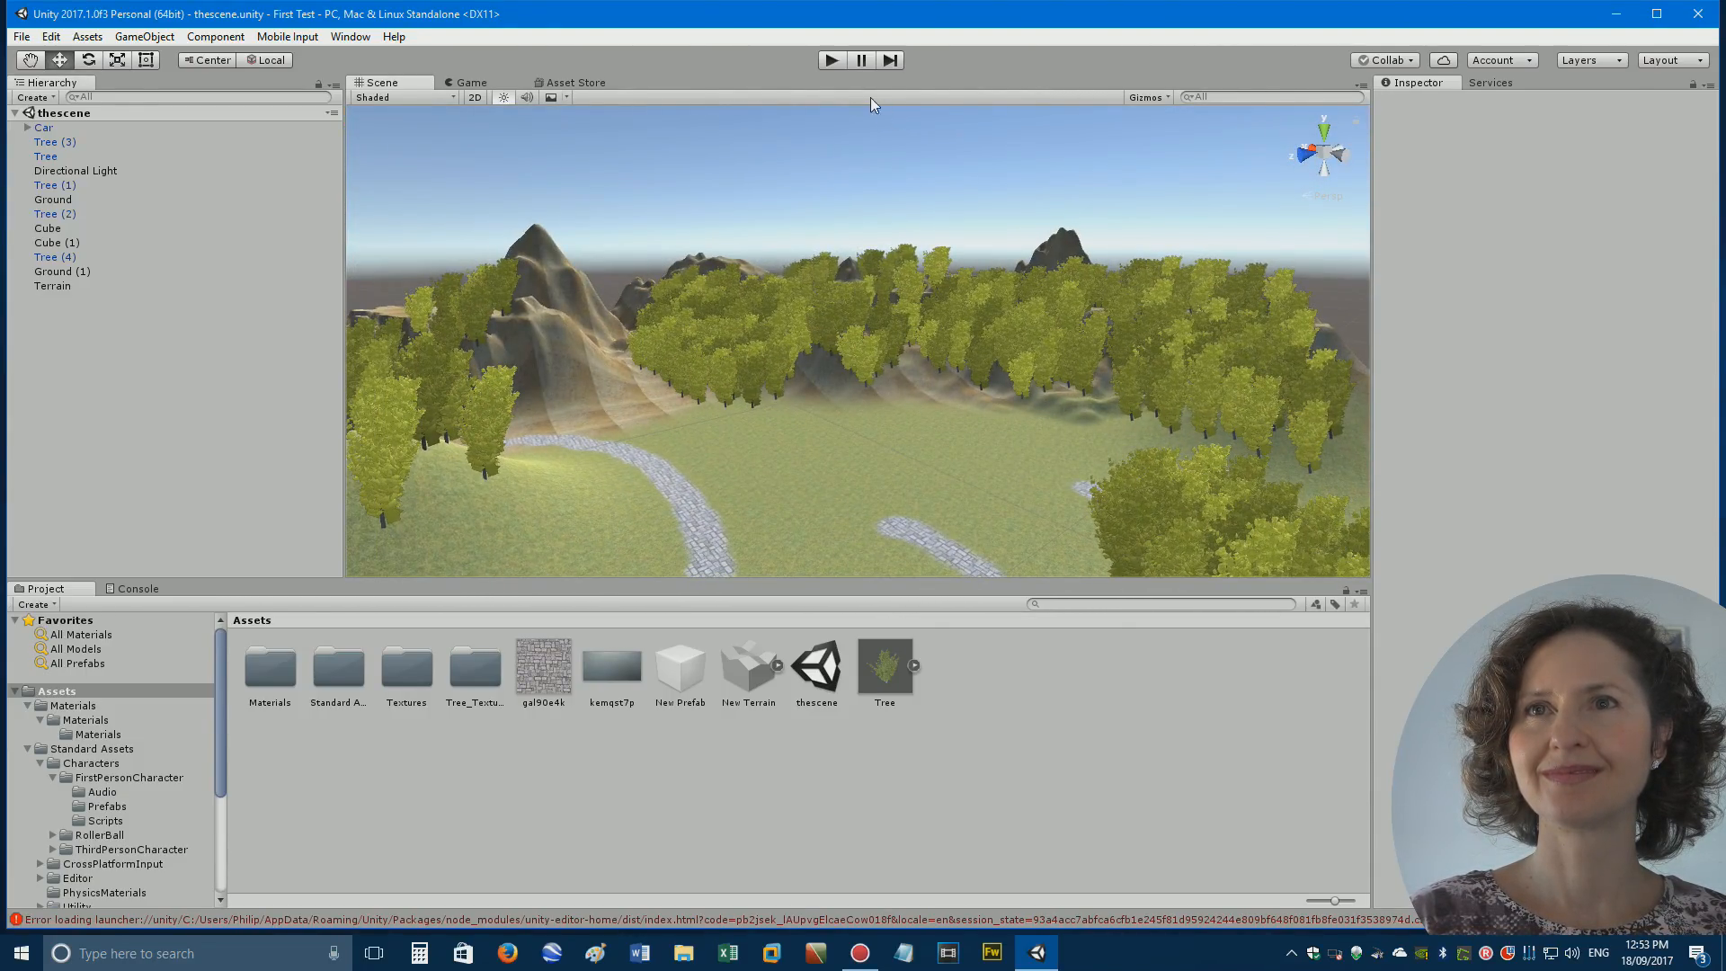
left_click(832, 67)
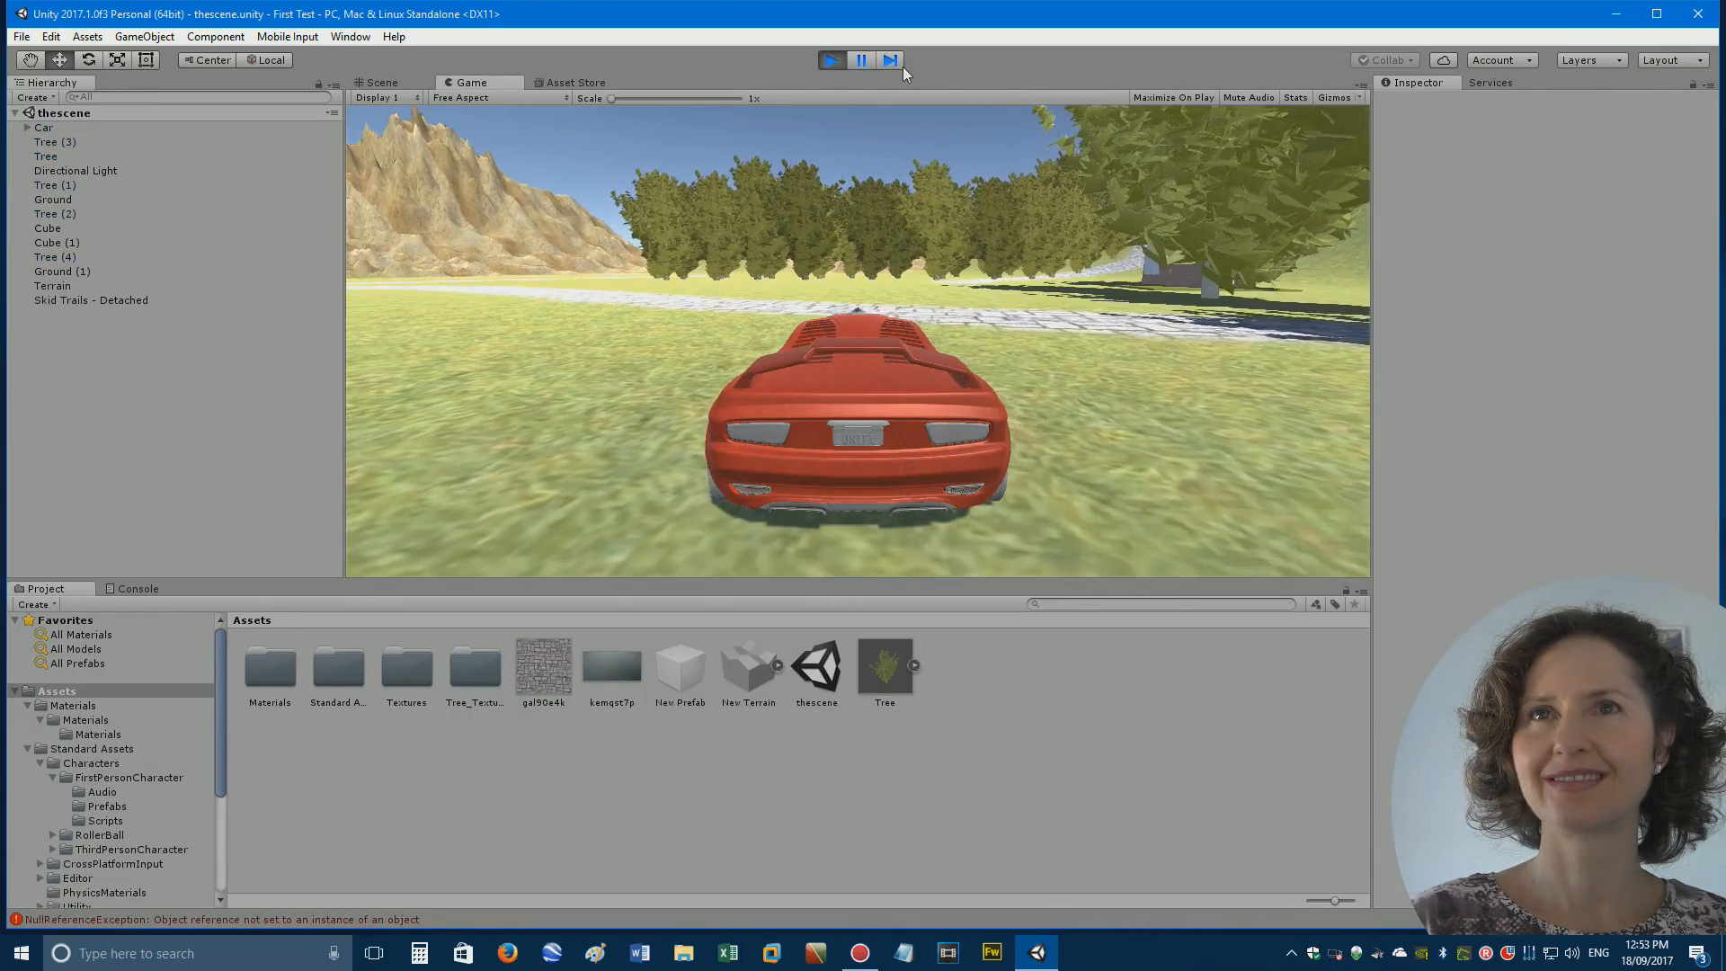
key("Up")
key("Left")
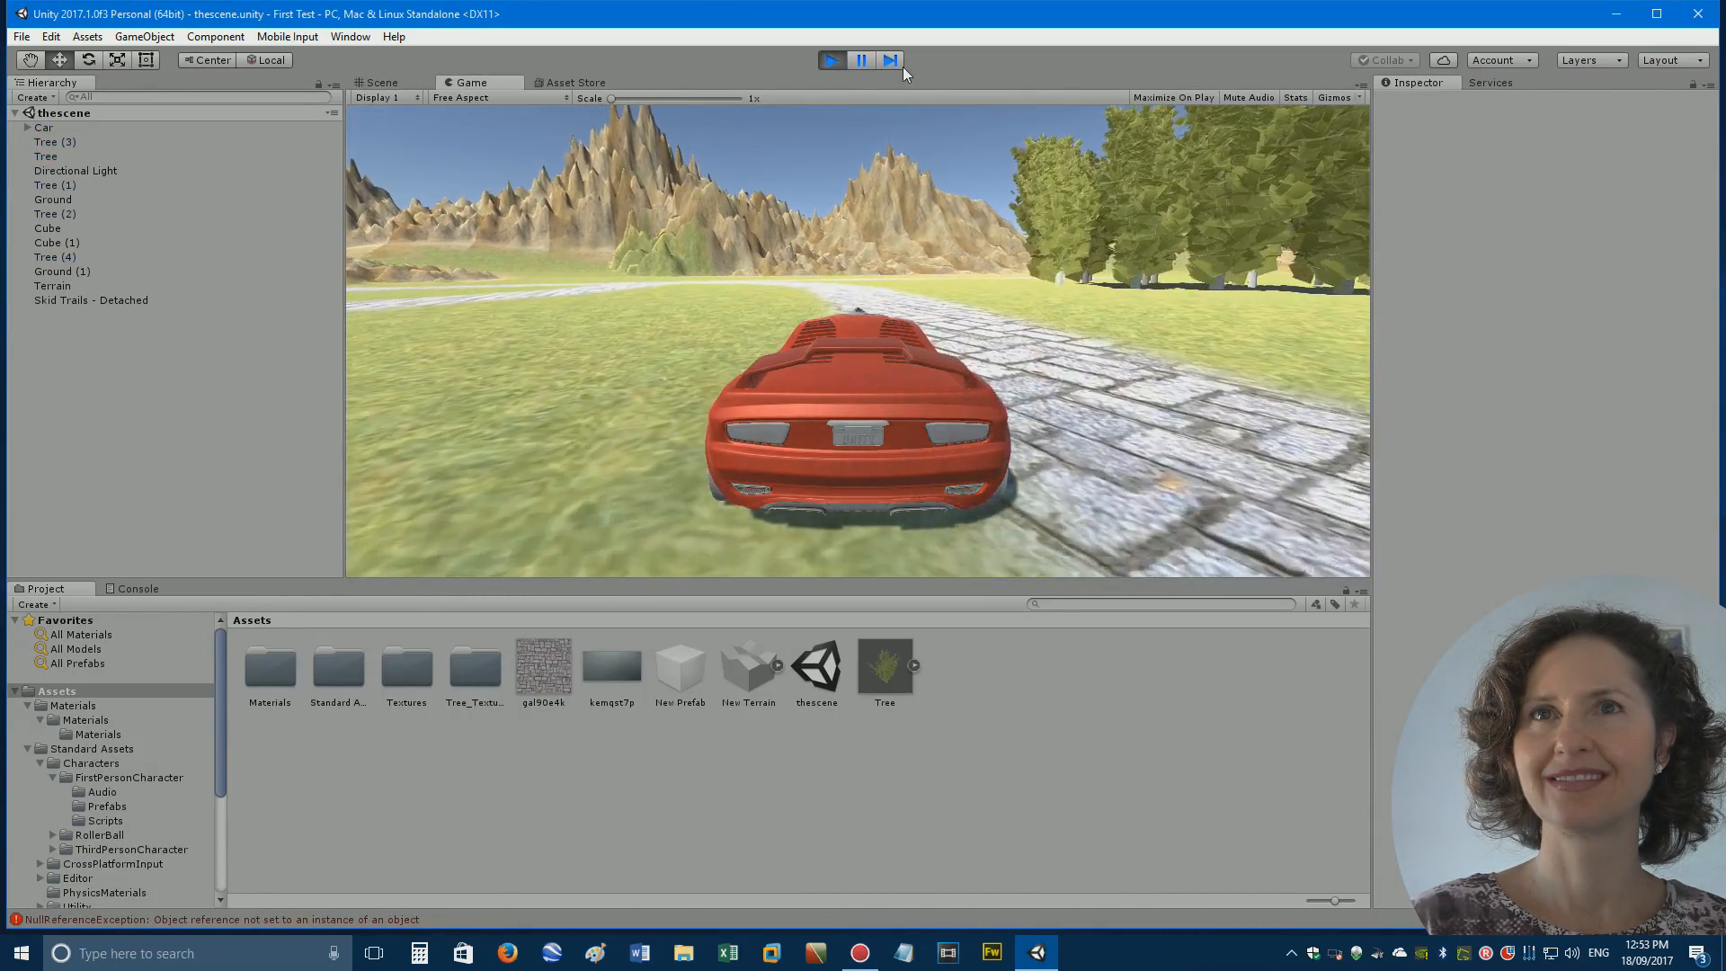
key("Up")
key("Left")
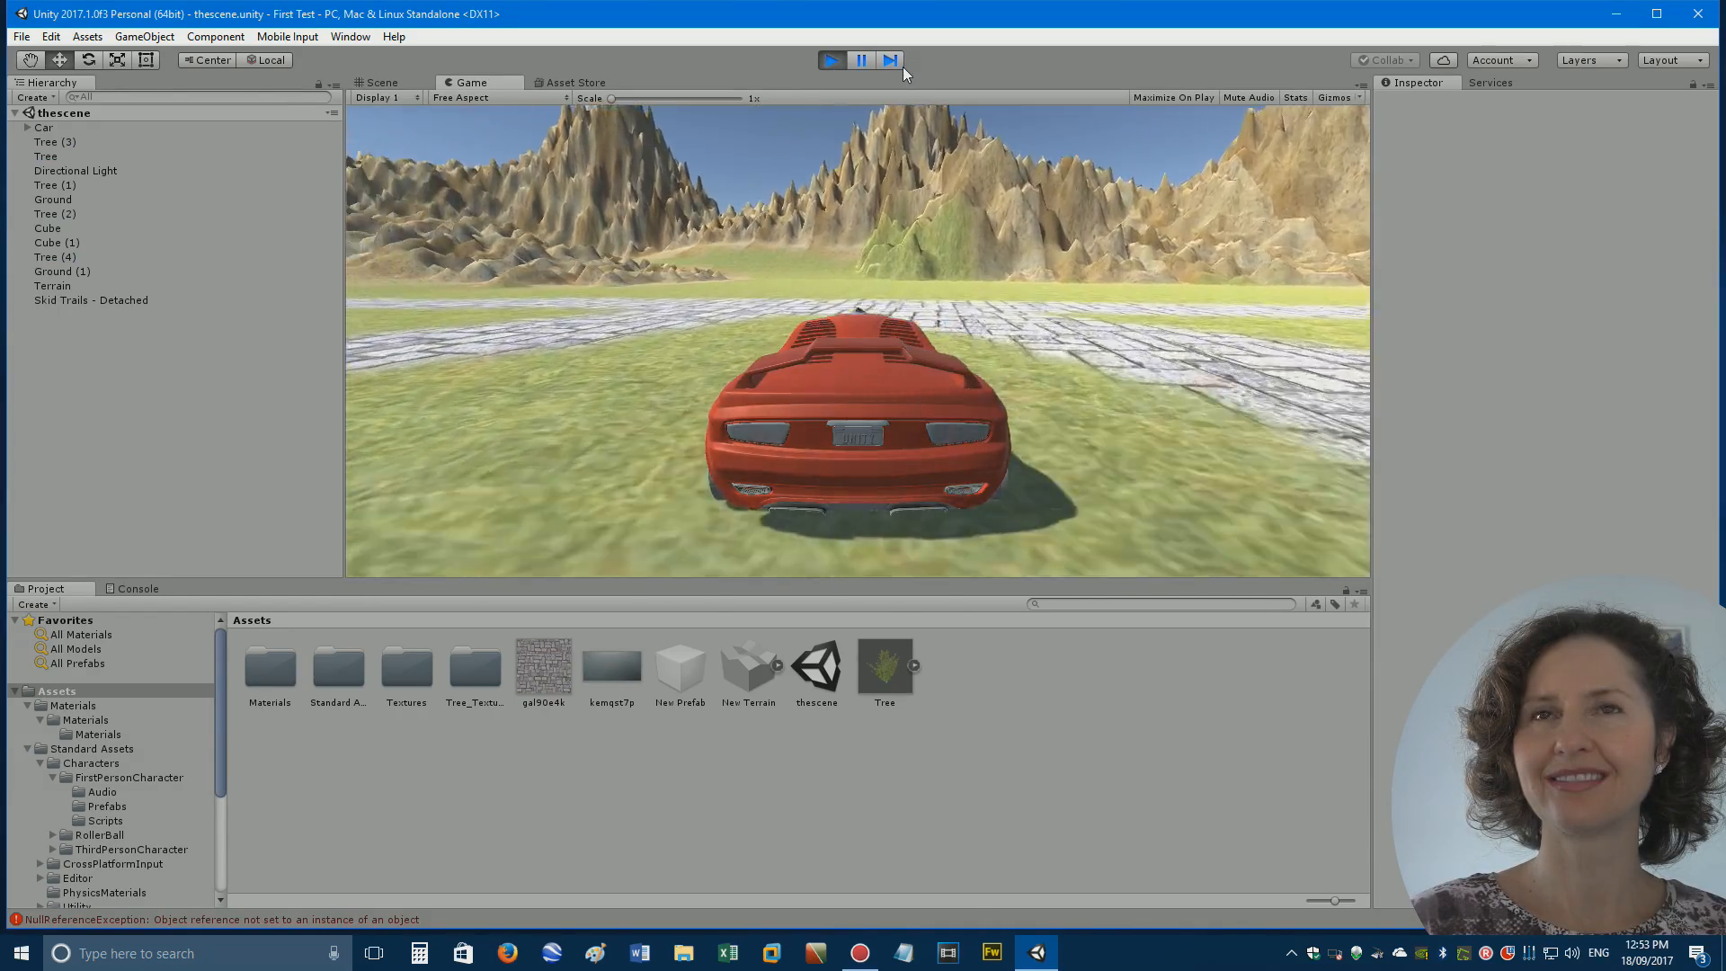
key("Up")
key("Left")
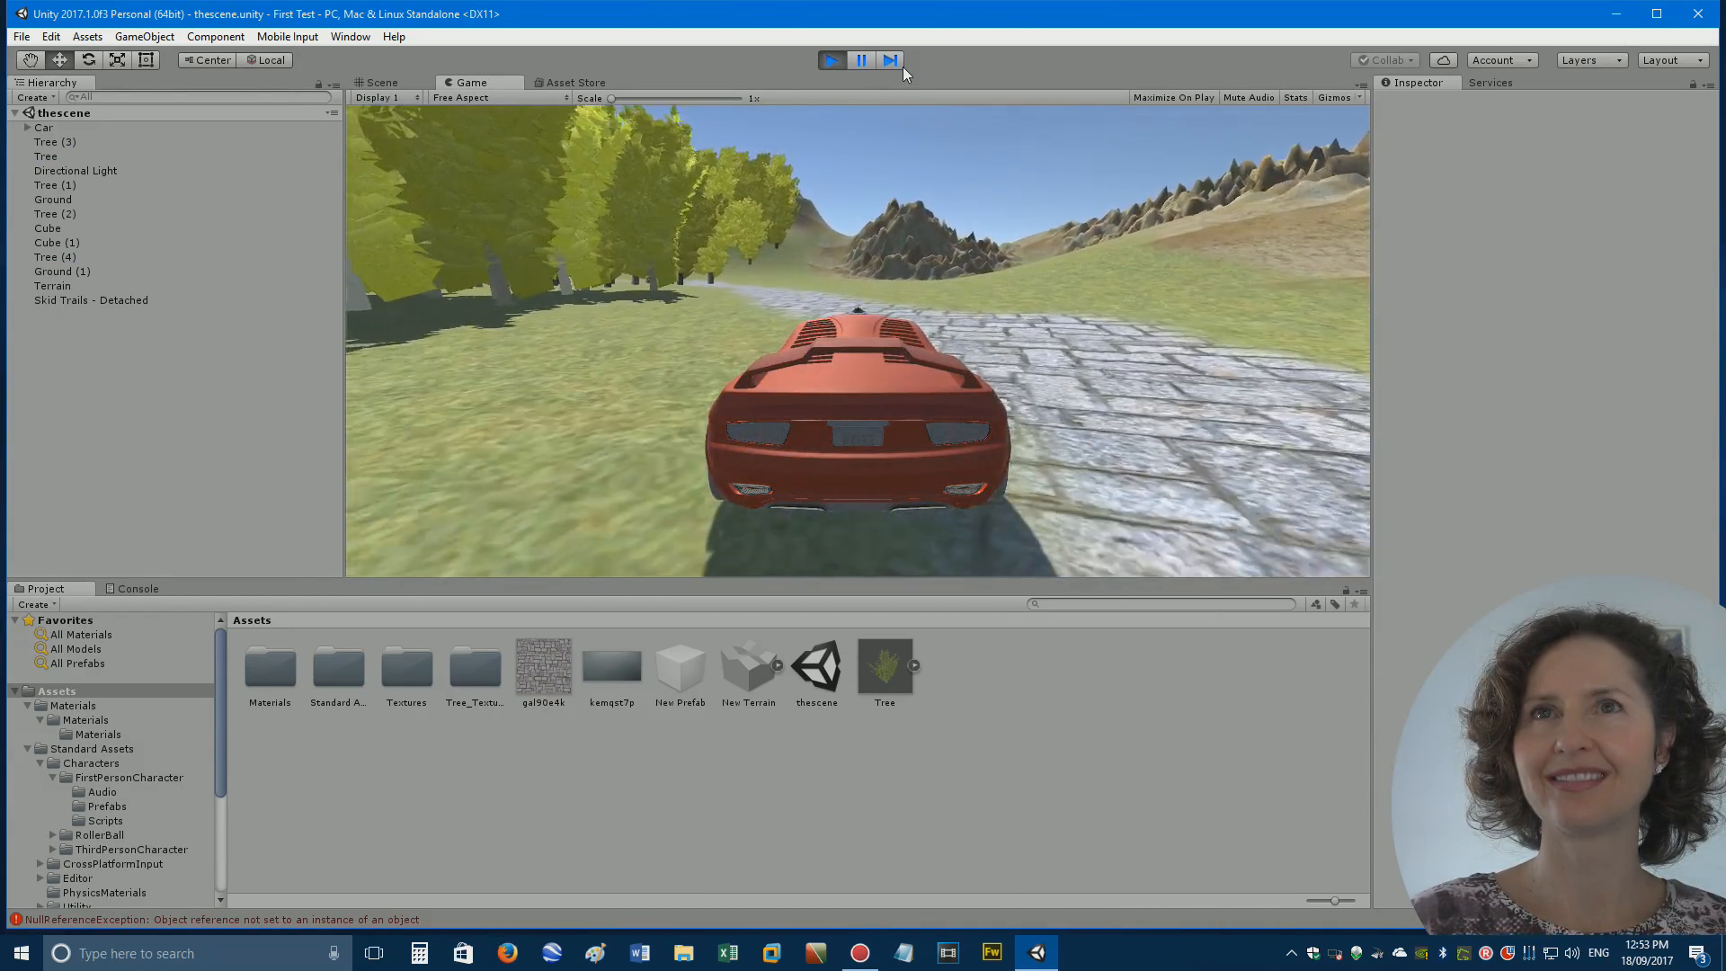
key("Up")
key("Left")
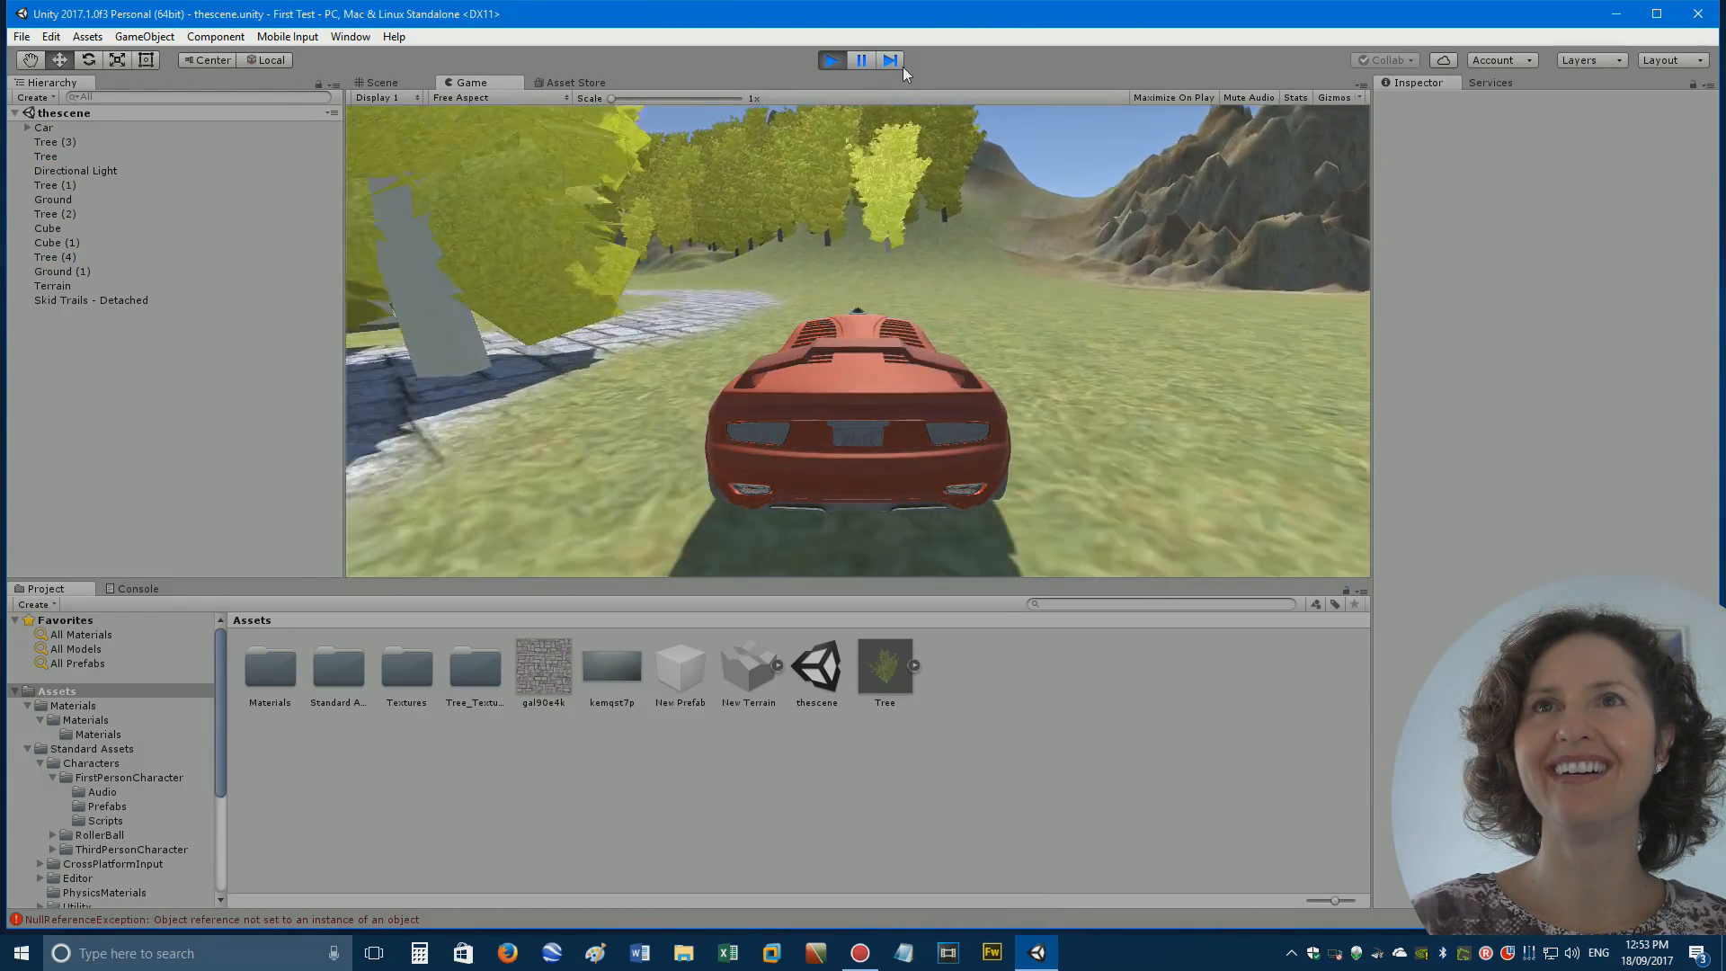
key("Up")
key("Left")
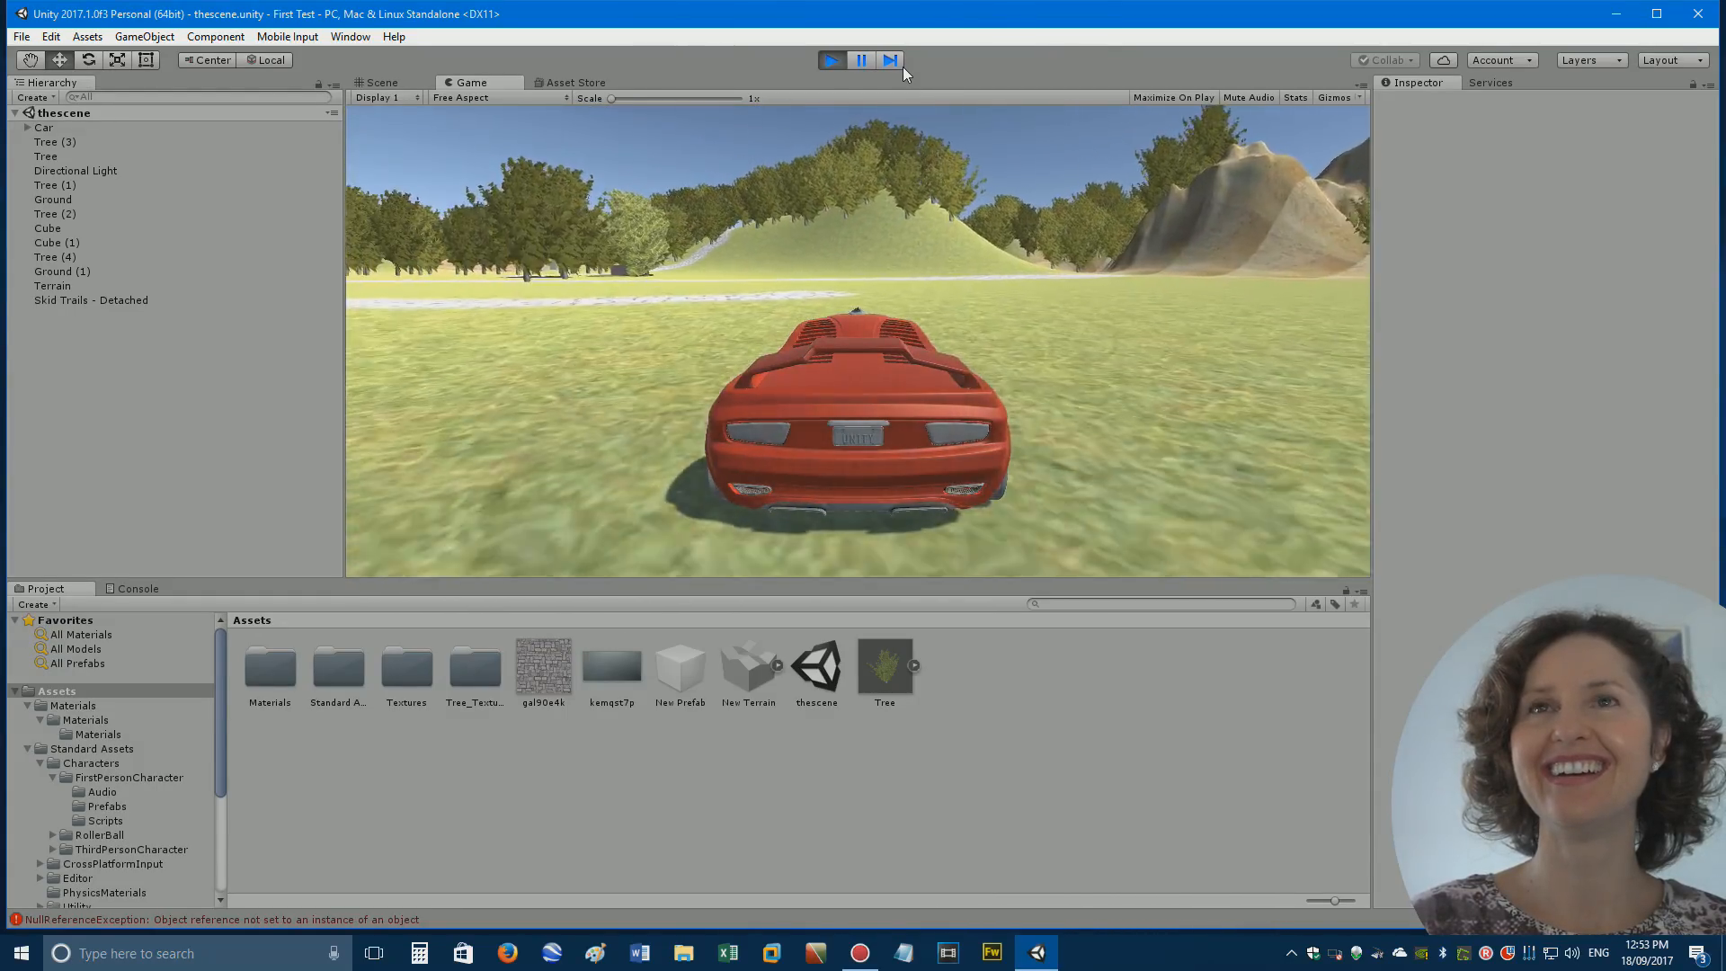
Drive the red car up over the grassy hill into the rocky mountains, reverse, and end the play test.
key("Up")
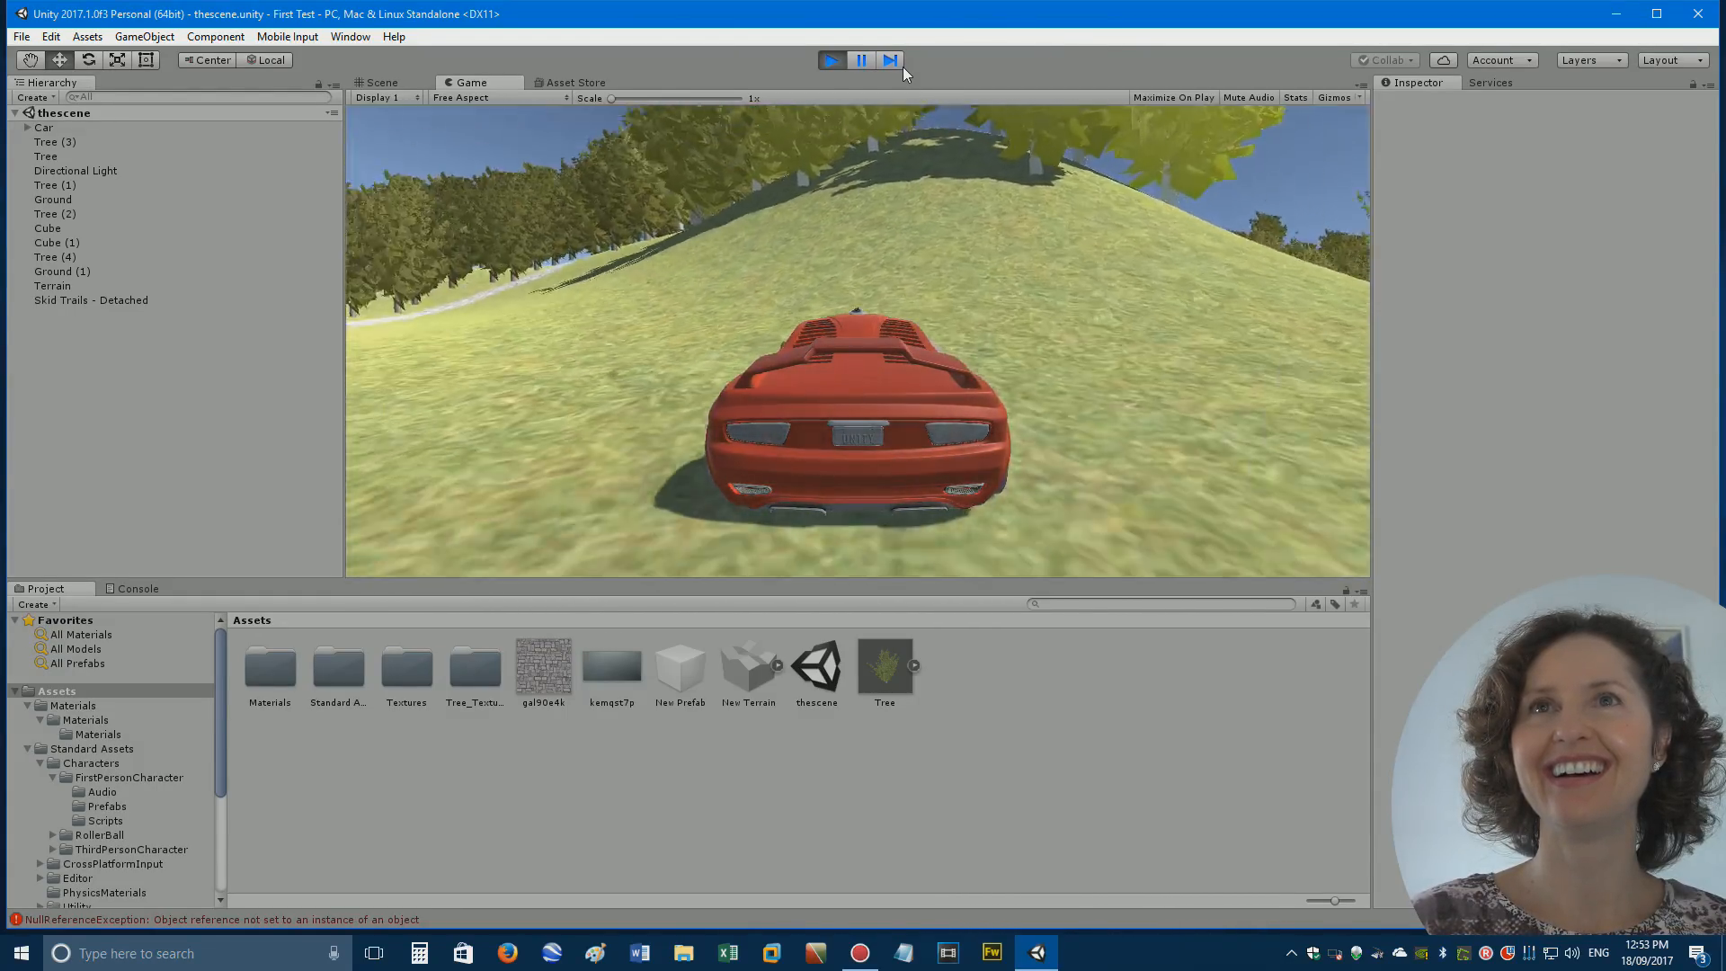
key("Up")
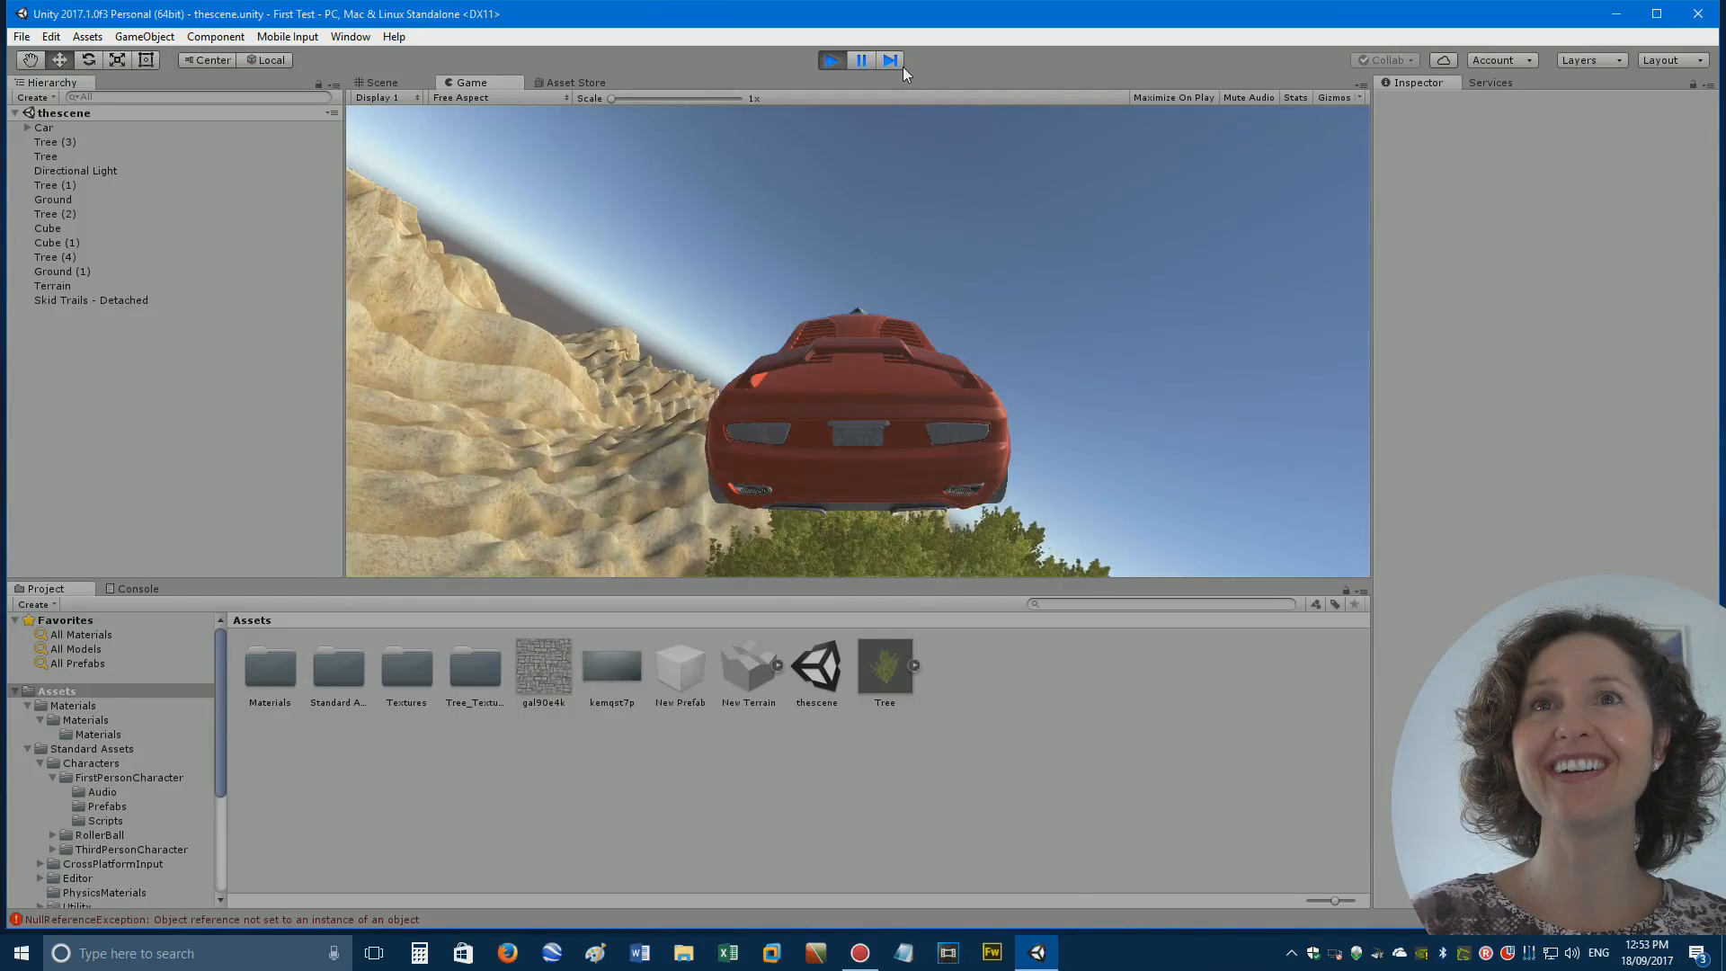
key("Up")
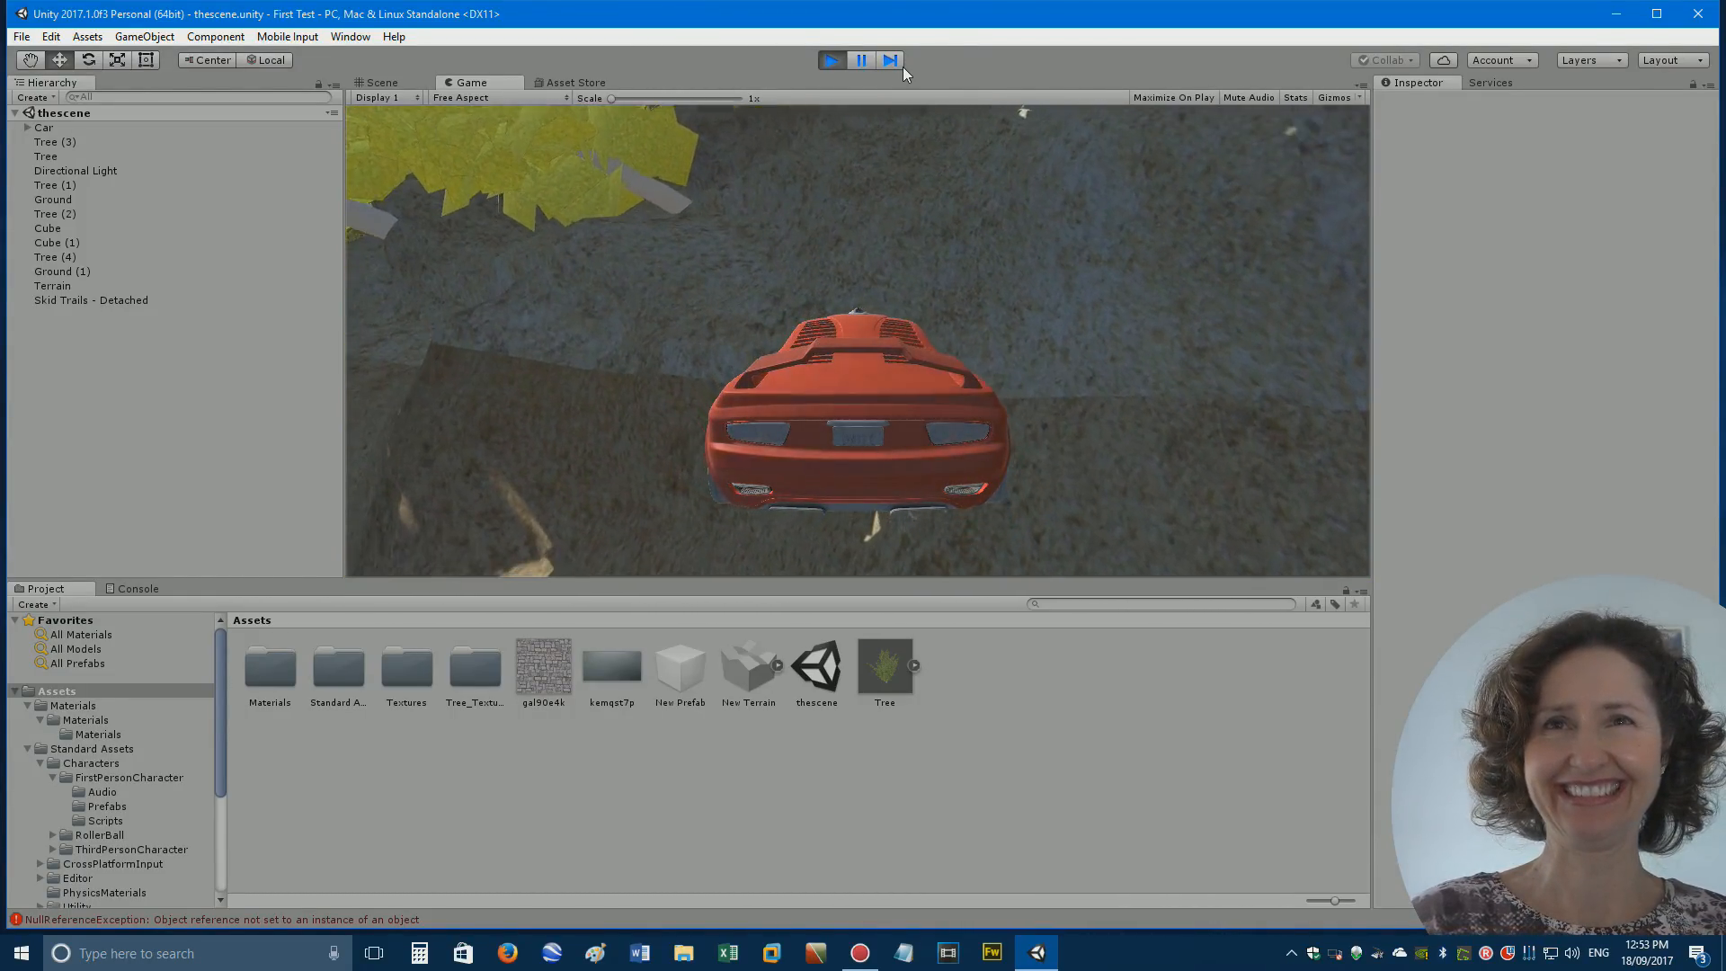
key("Down")
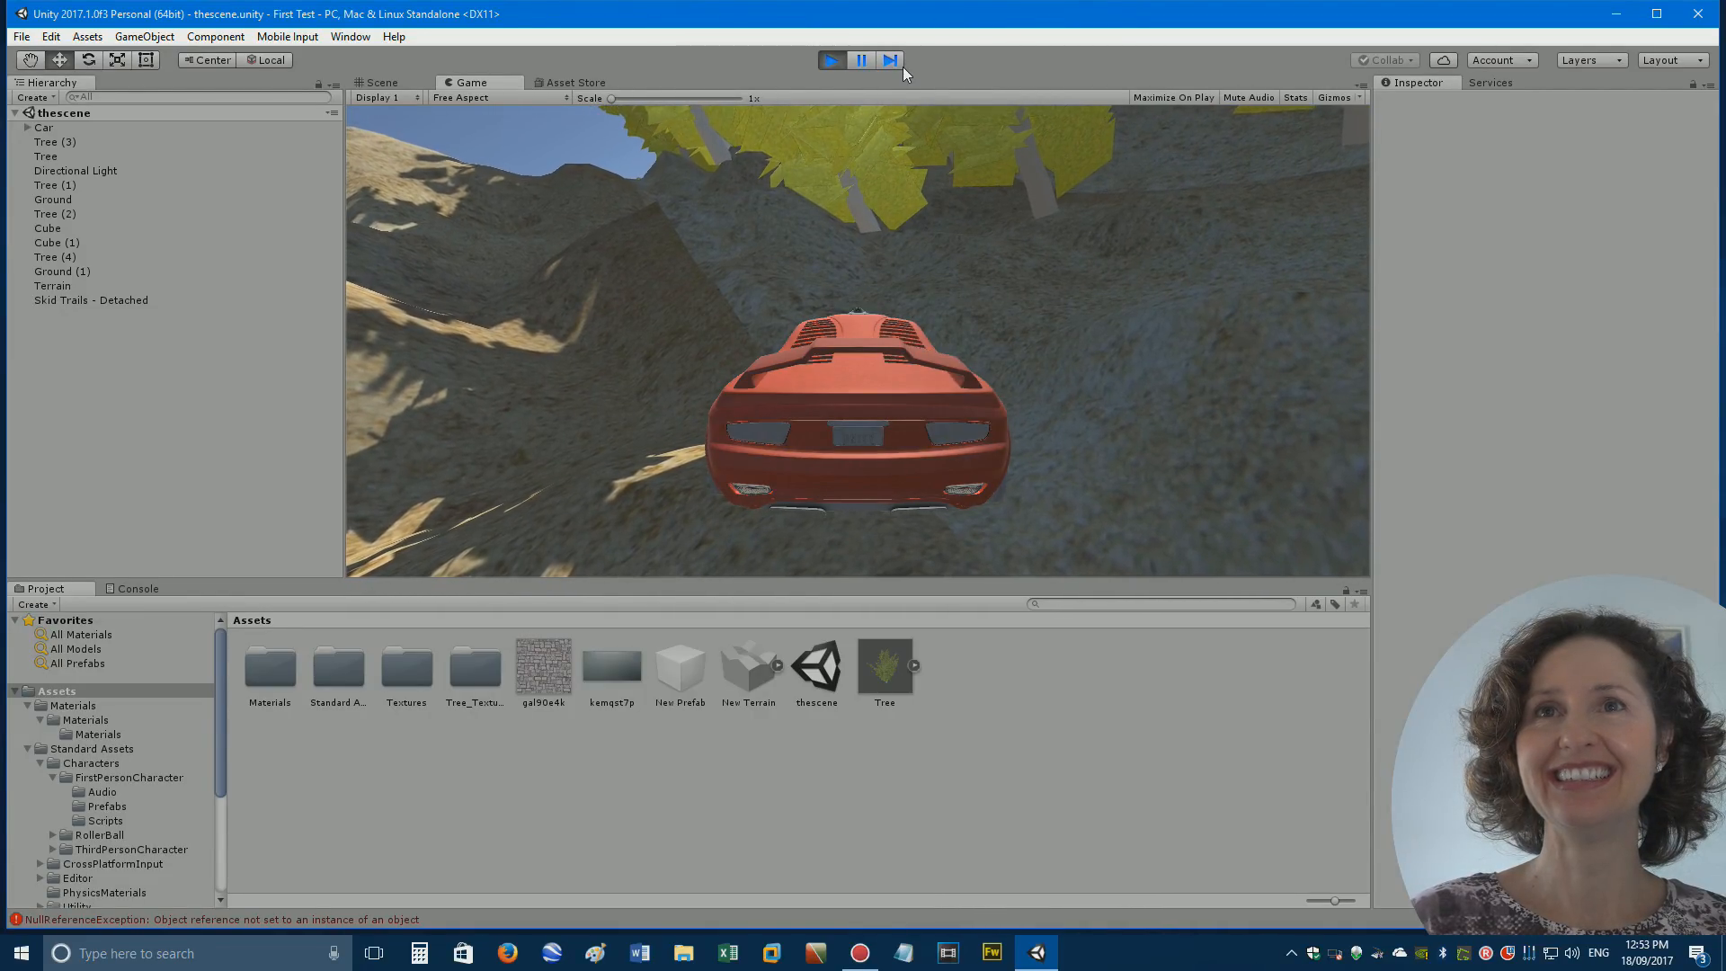
left_click(832, 59)
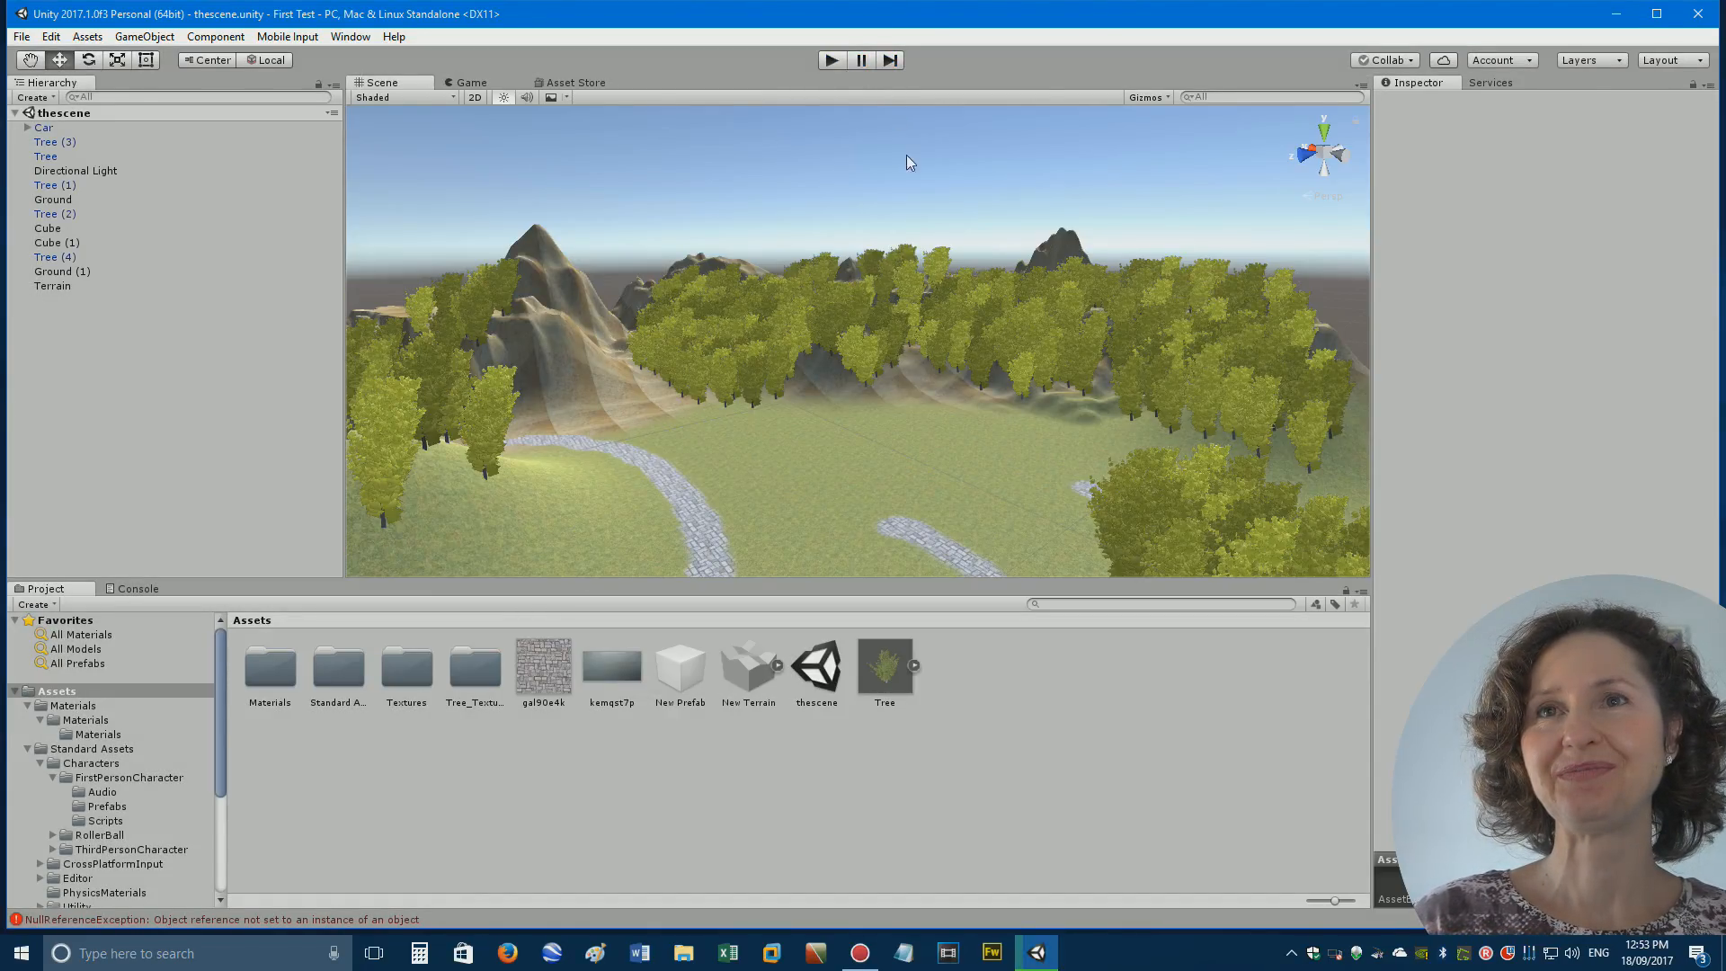
Select the terrain, activate Raise / Lower Terrain, make a test stroke on the grass clearing at brush size 10 and opacity 50, and undo it.
right_click_drag(1002, 355, 1104, 393)
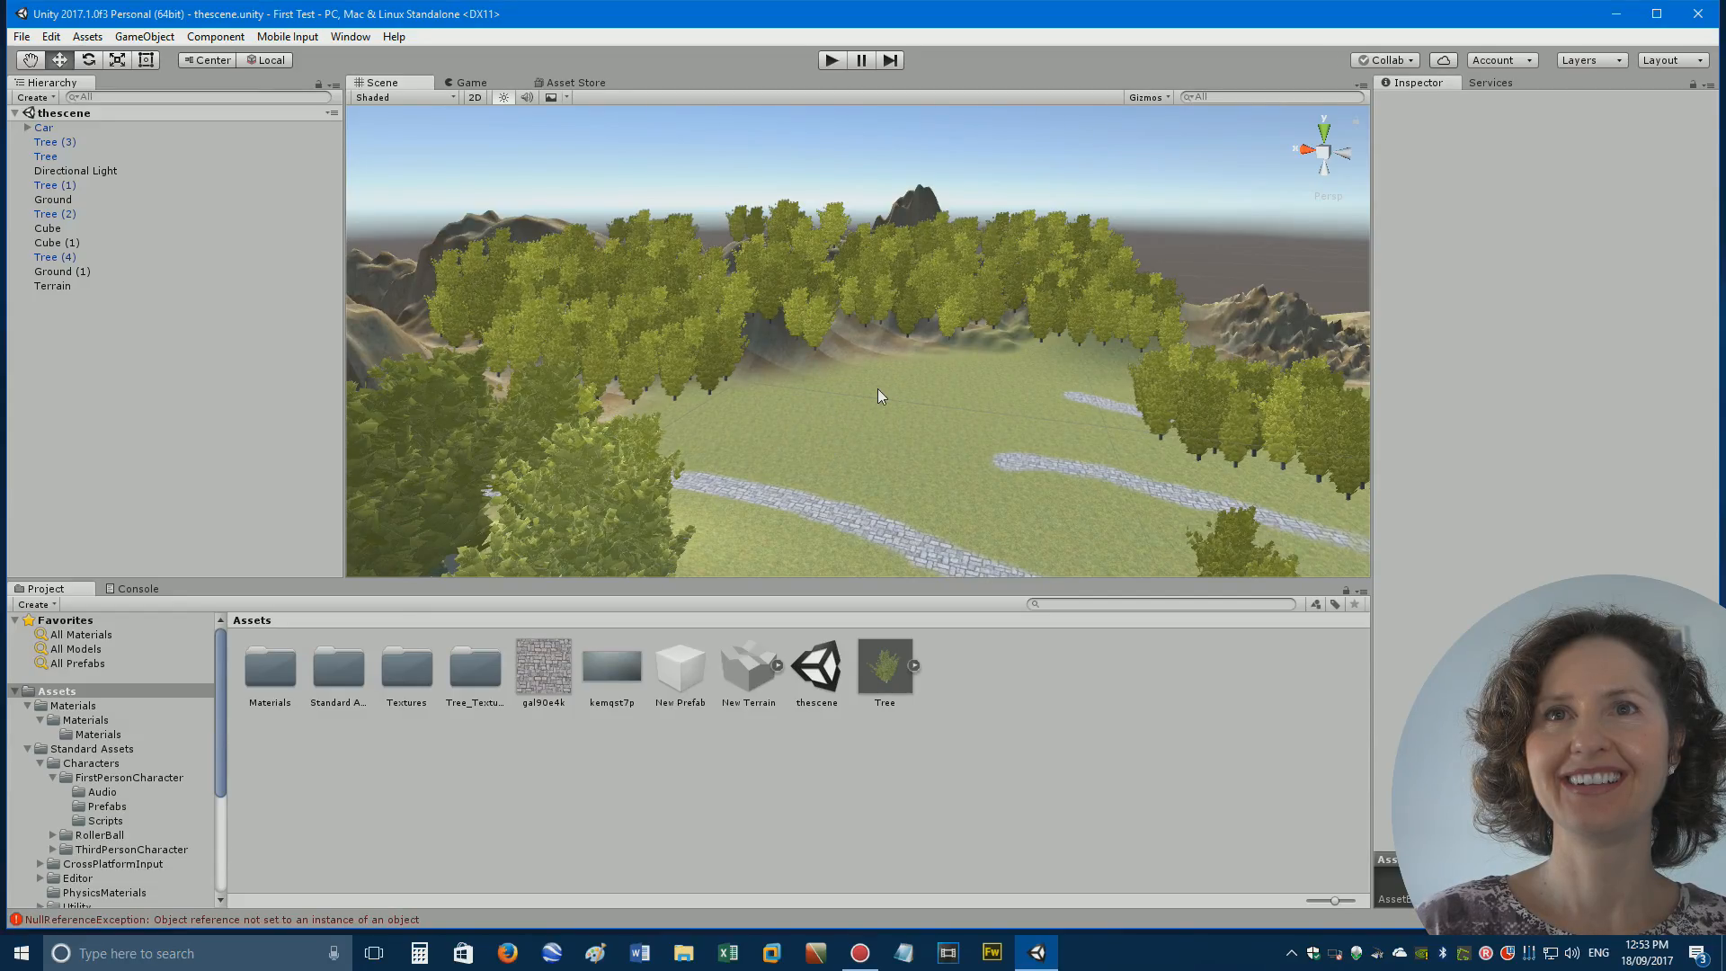
left_click(745, 271)
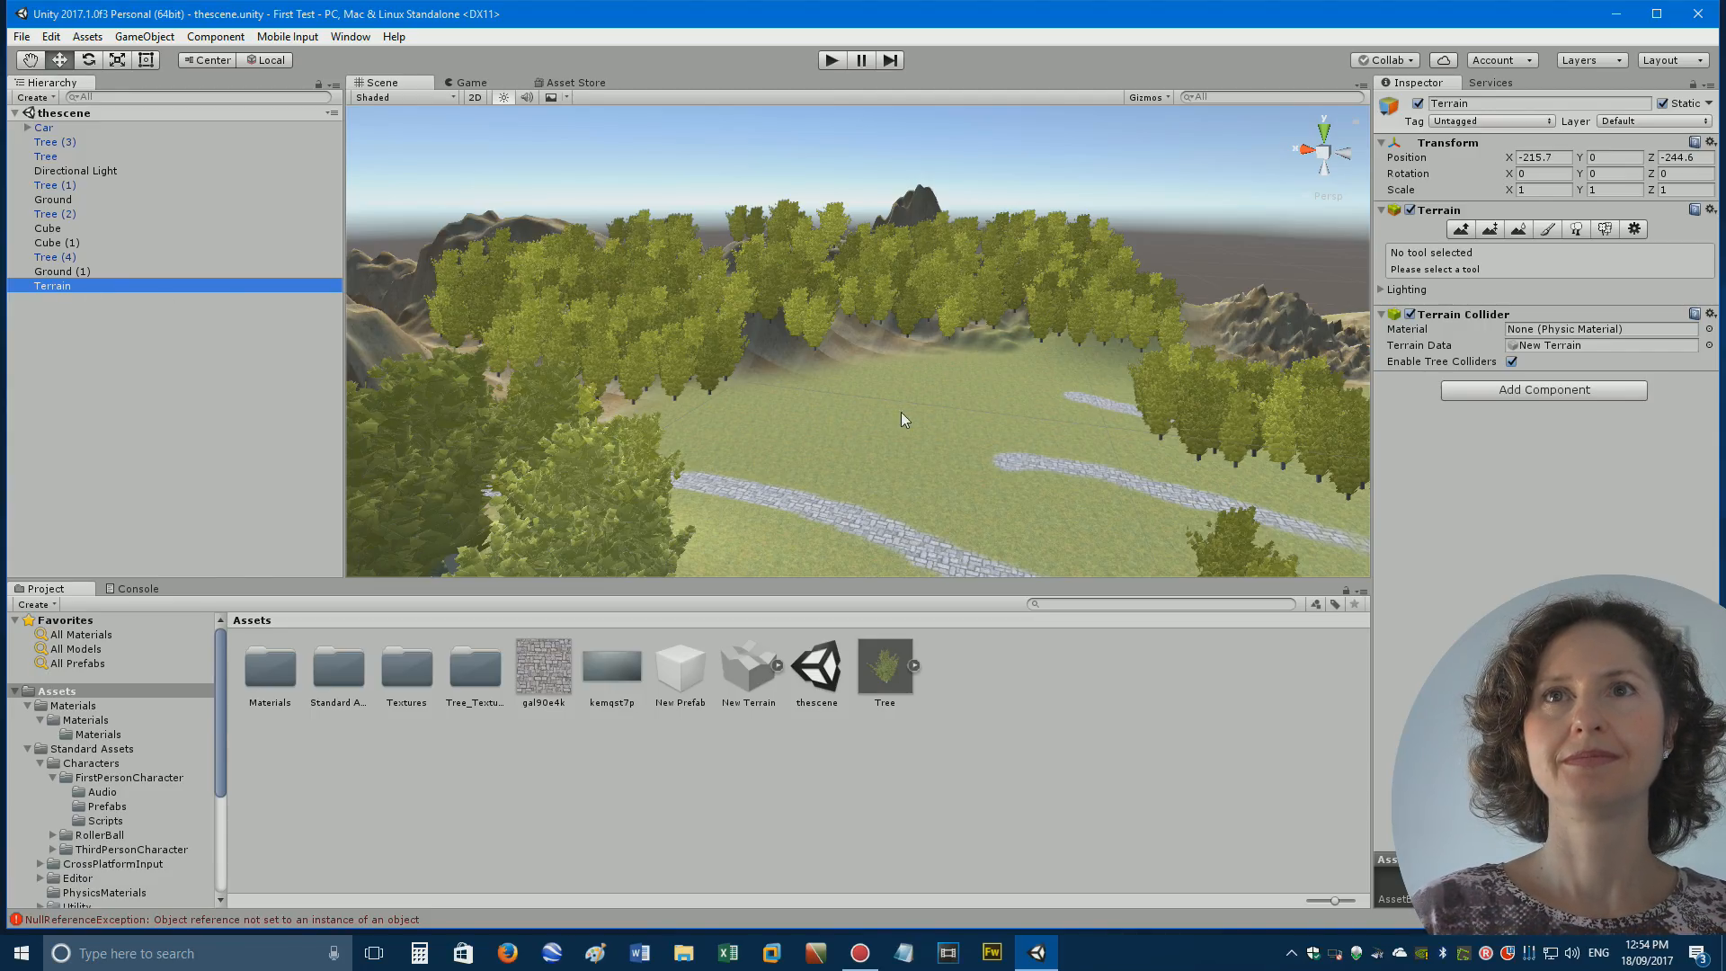
left_click(1461, 230)
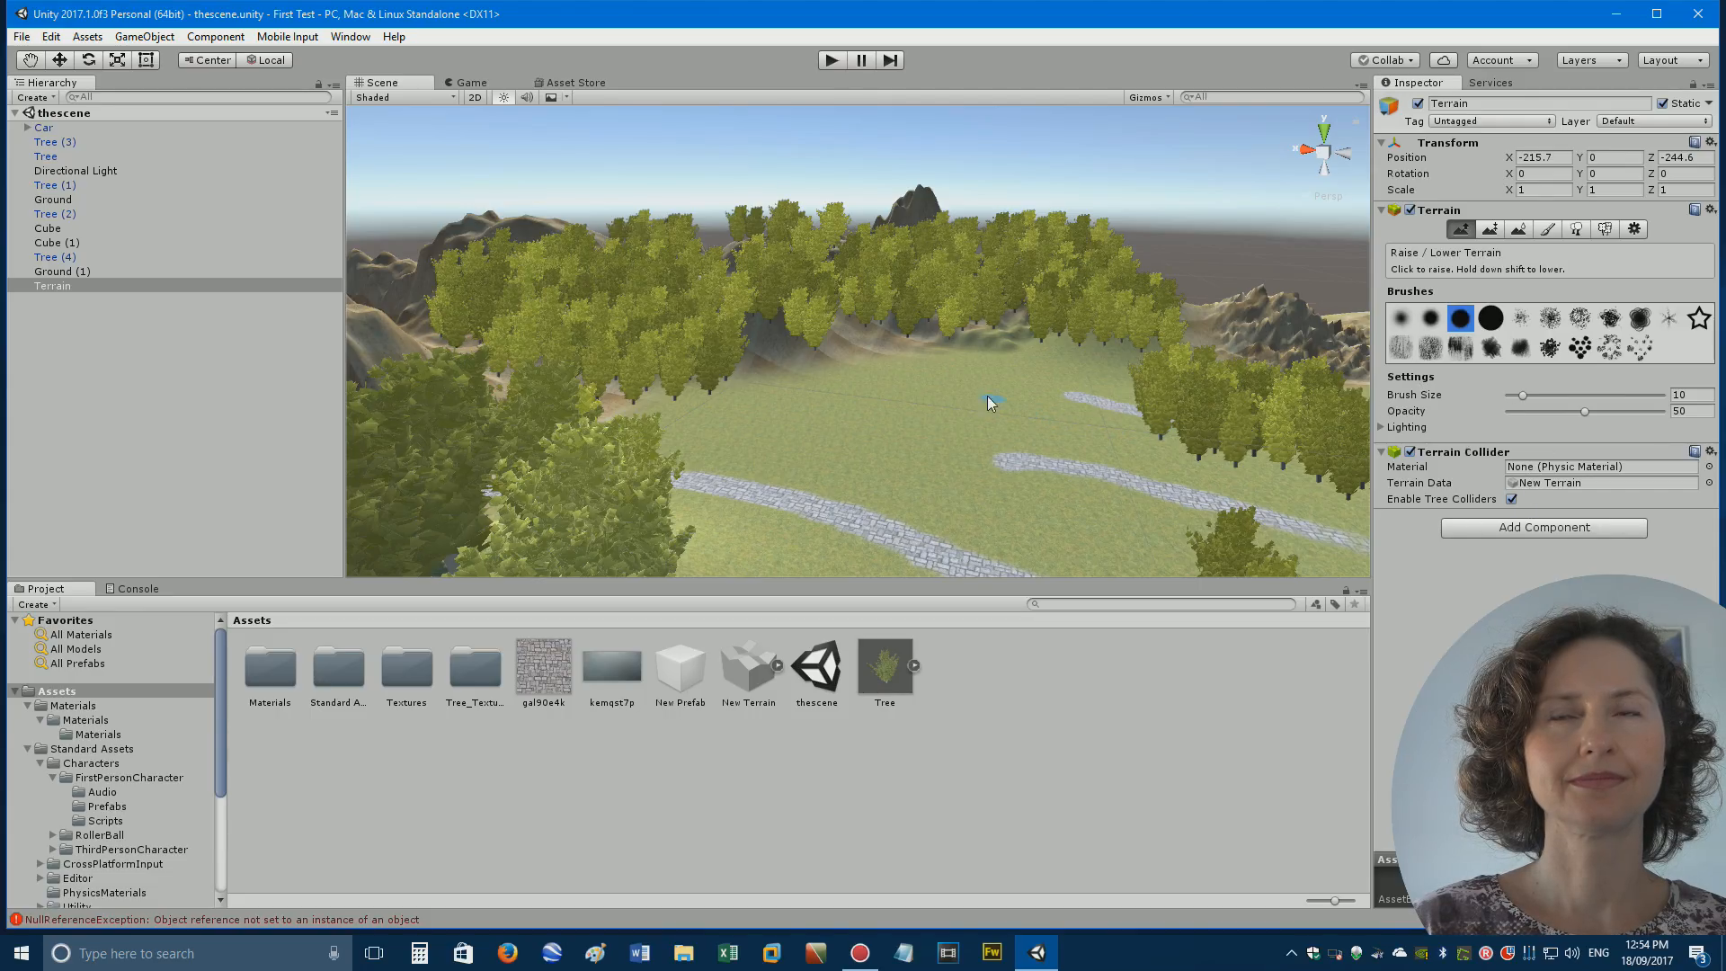
mouse_move(832, 400)
left_mouse_down()
mouse_move(803, 410)
mouse_move(898, 400)
left_mouse_up()
key("ctrl+z")
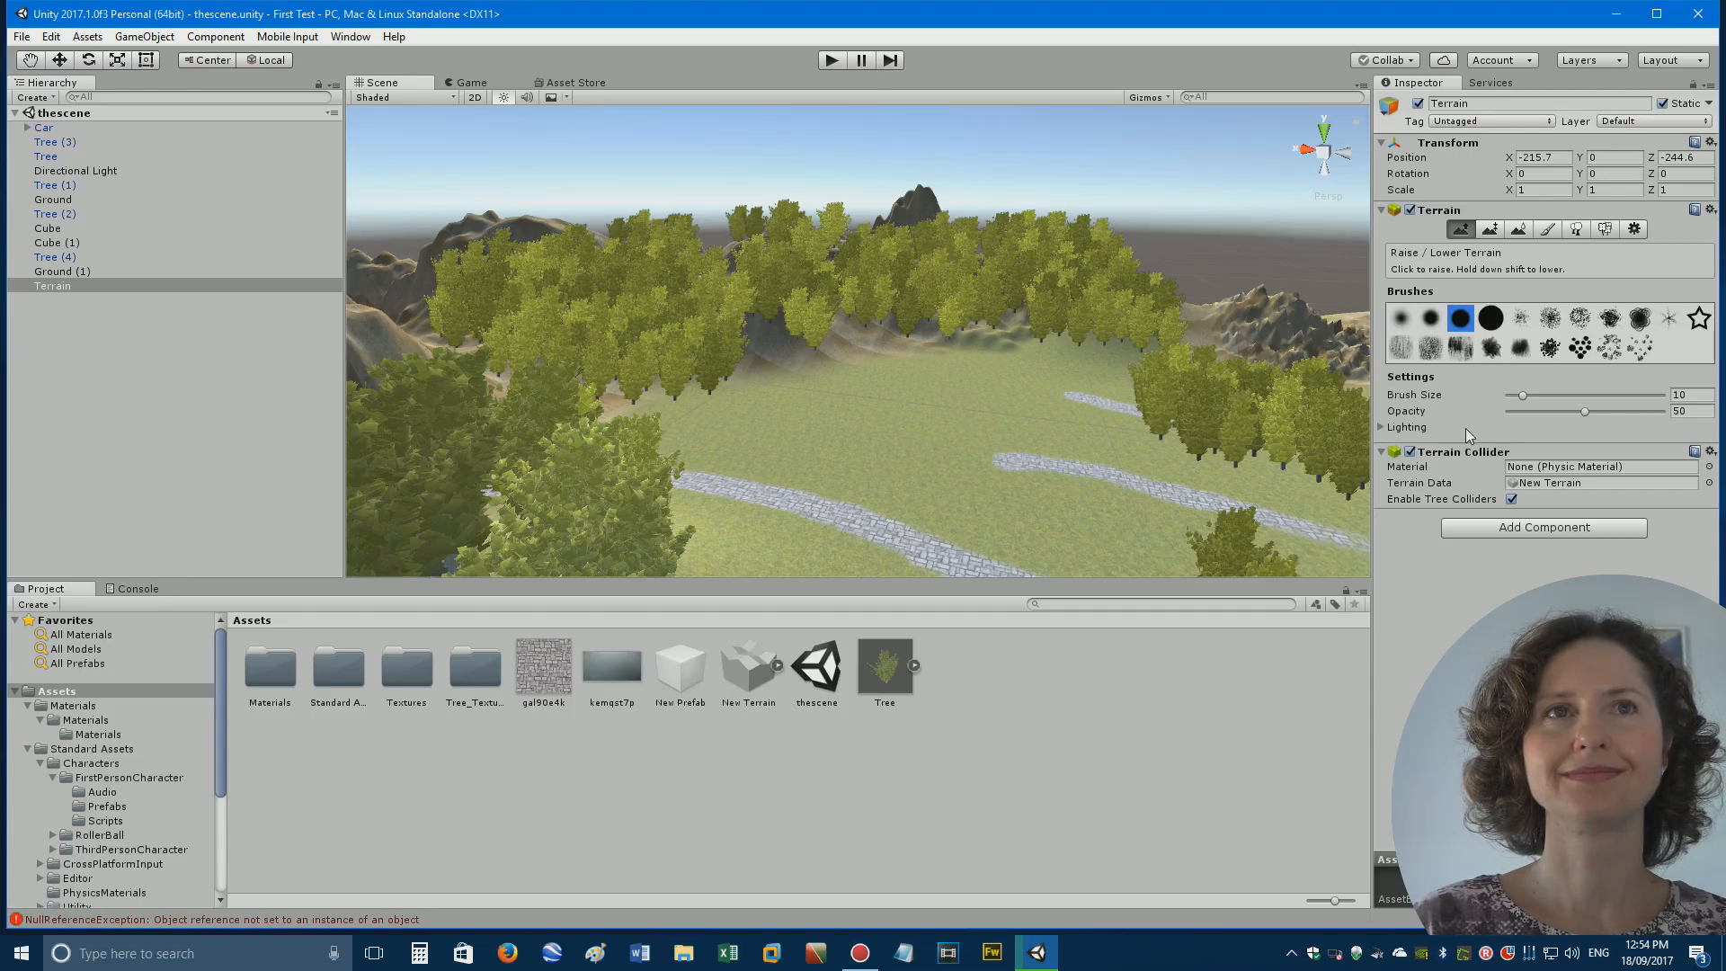
Set brush size 38 and opacity 10, undo a trial stroke, and raise a group of smooth hills on the clearing beside the stone path.
left_click_drag(876, 438, 883, 414)
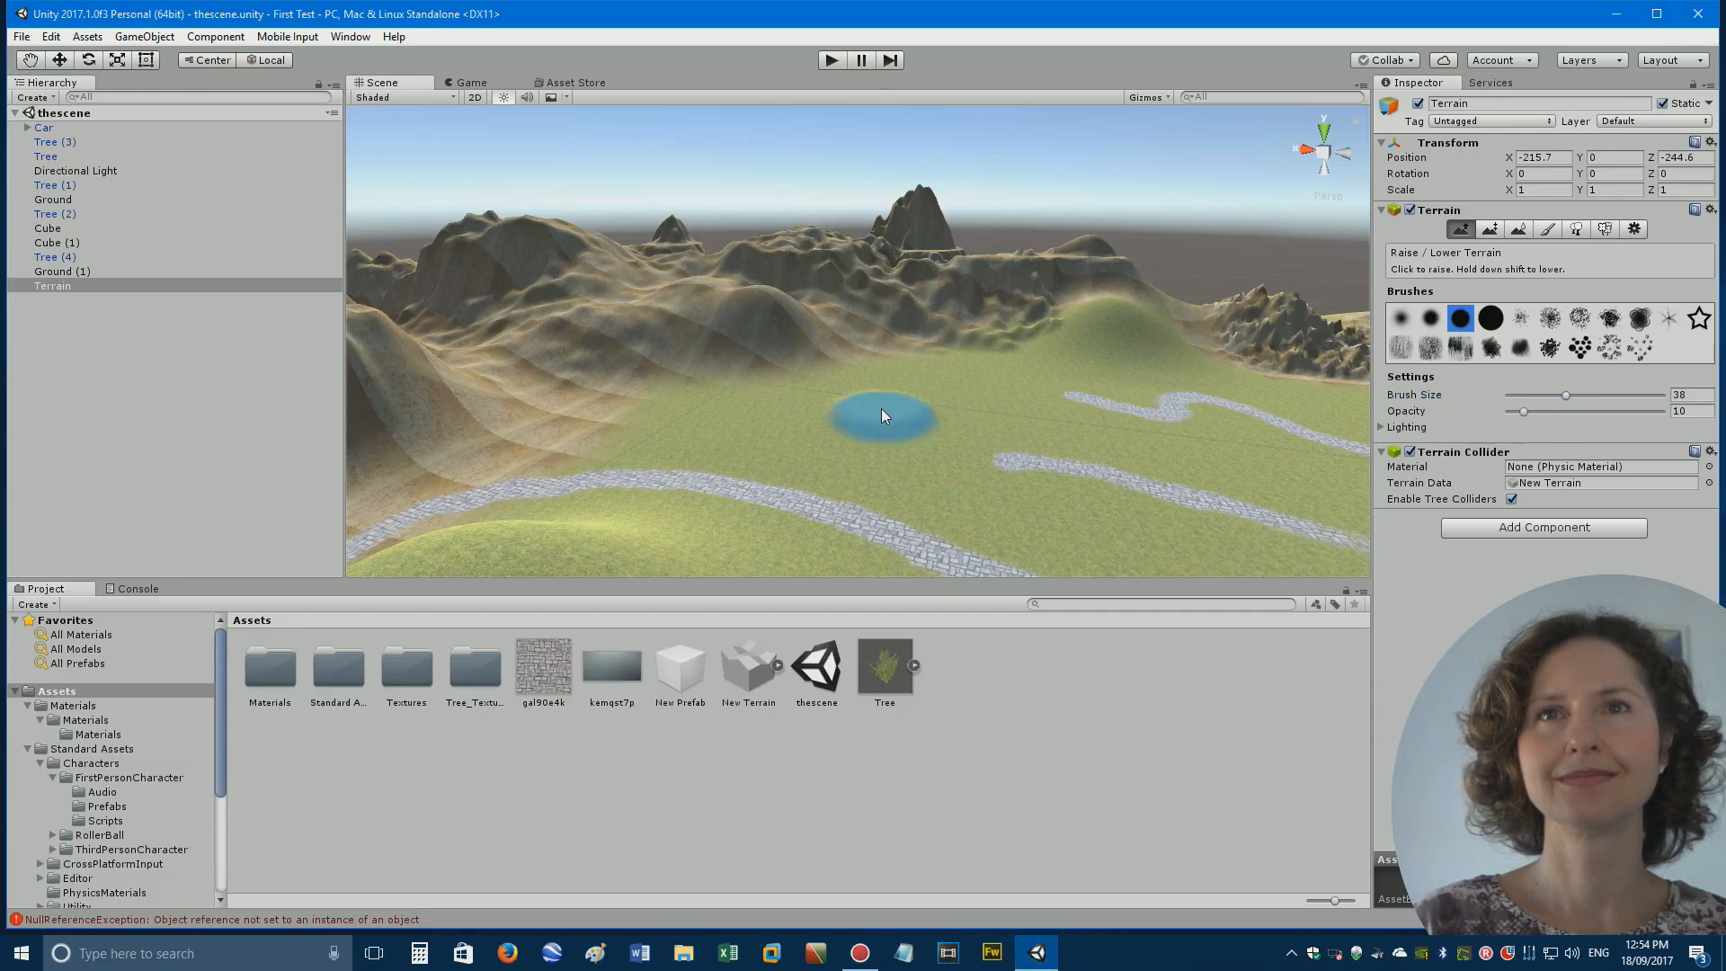
mouse_move(735, 421)
left_mouse_down()
mouse_move(804, 420)
mouse_move(895, 354)
mouse_move(980, 425)
left_mouse_up()
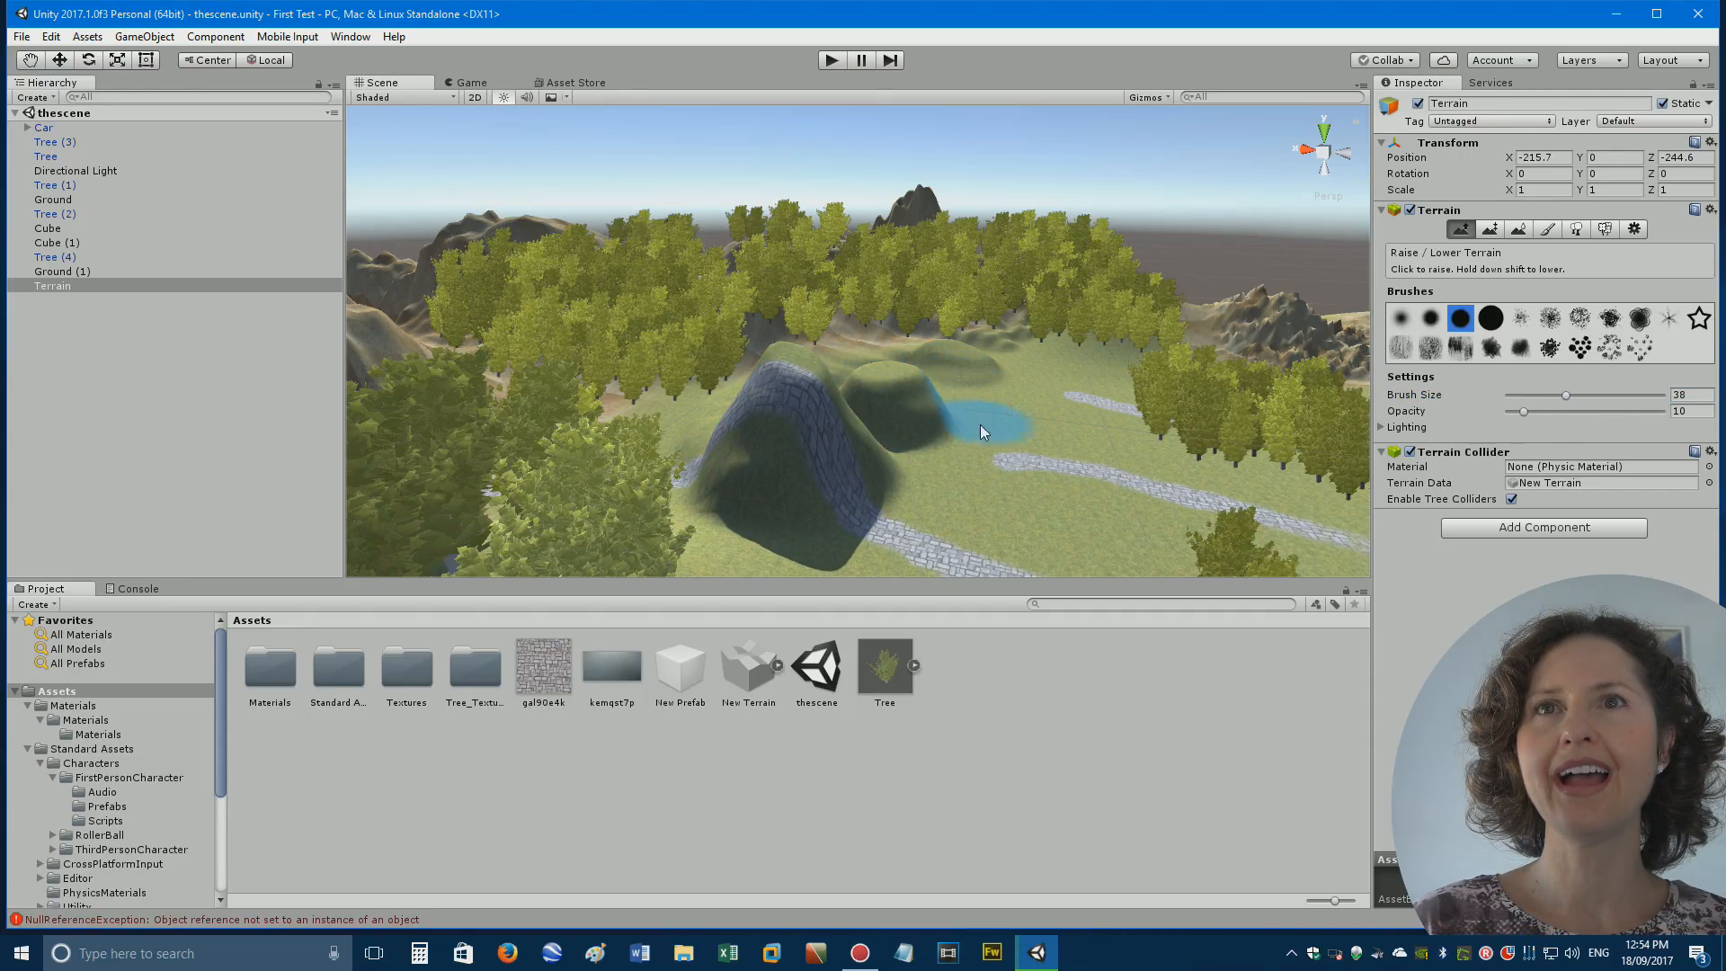
key("ctrl+z")
mouse_move(854, 433)
left_mouse_down()
mouse_move(748, 364)
mouse_move(843, 370)
mouse_move(809, 412)
mouse_move(658, 406)
left_mouse_up()
mouse_move(707, 316)
left_mouse_down()
mouse_move(655, 353)
mouse_move(858, 397)
mouse_move(901, 339)
left_mouse_up()
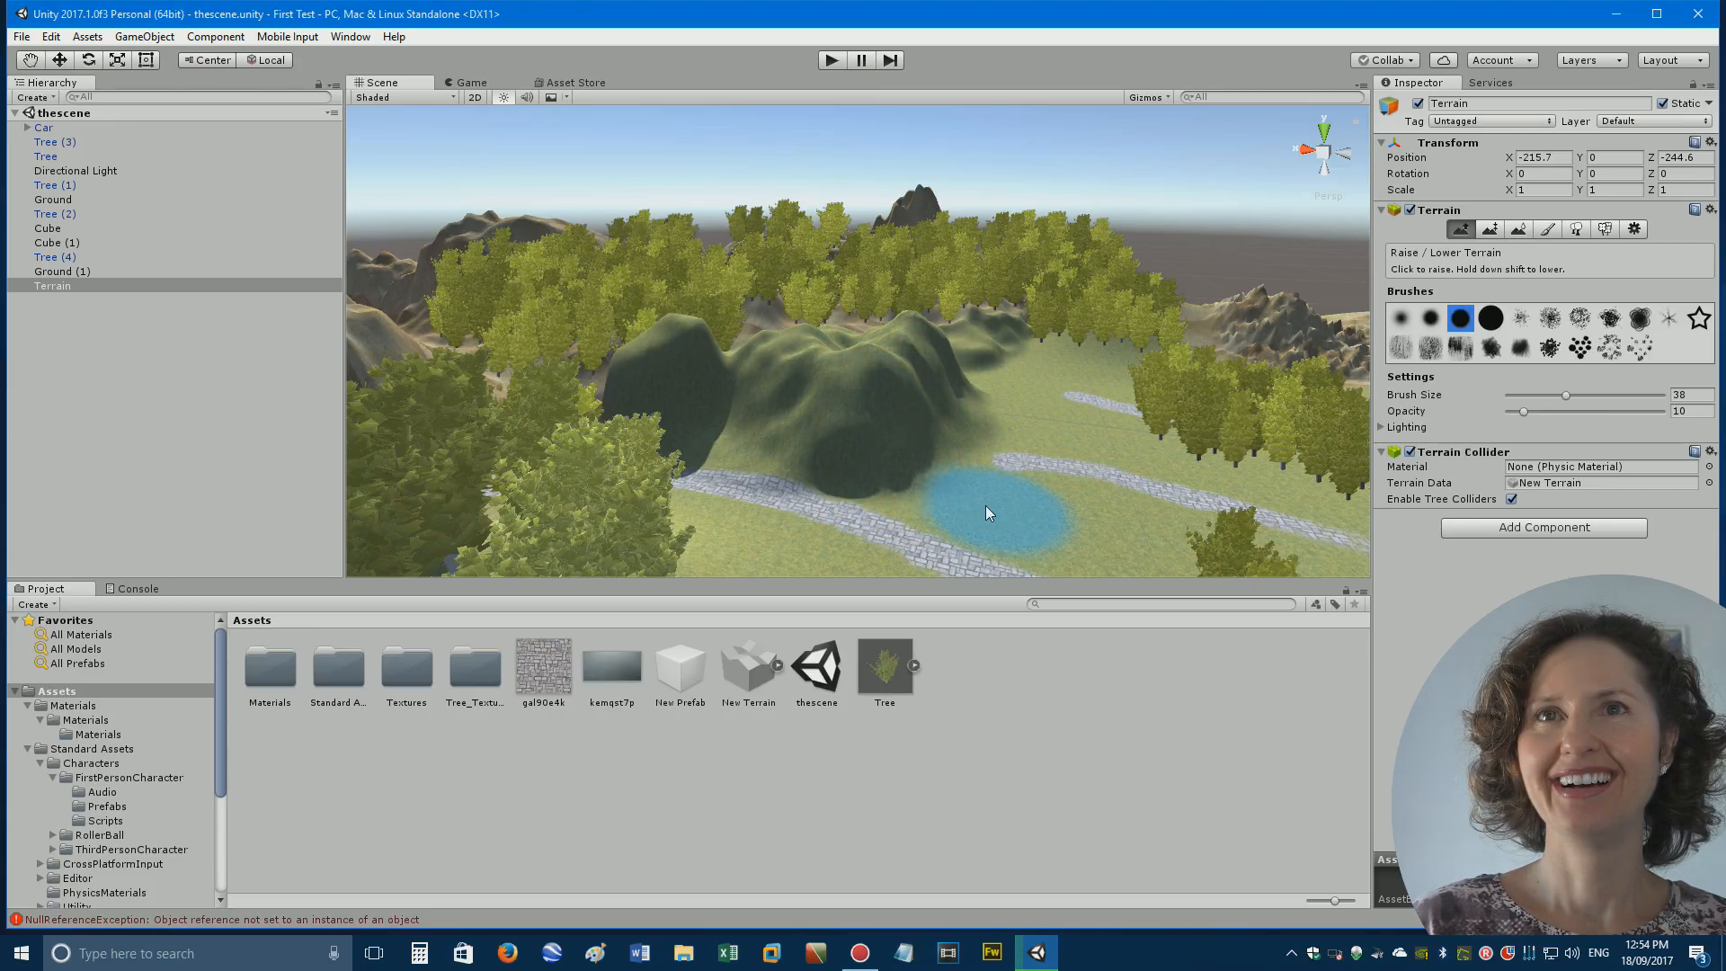
Paint the brown rock texture over the new hills, and paint a stone path on the grass with brush size 19.
left_click(1548, 229)
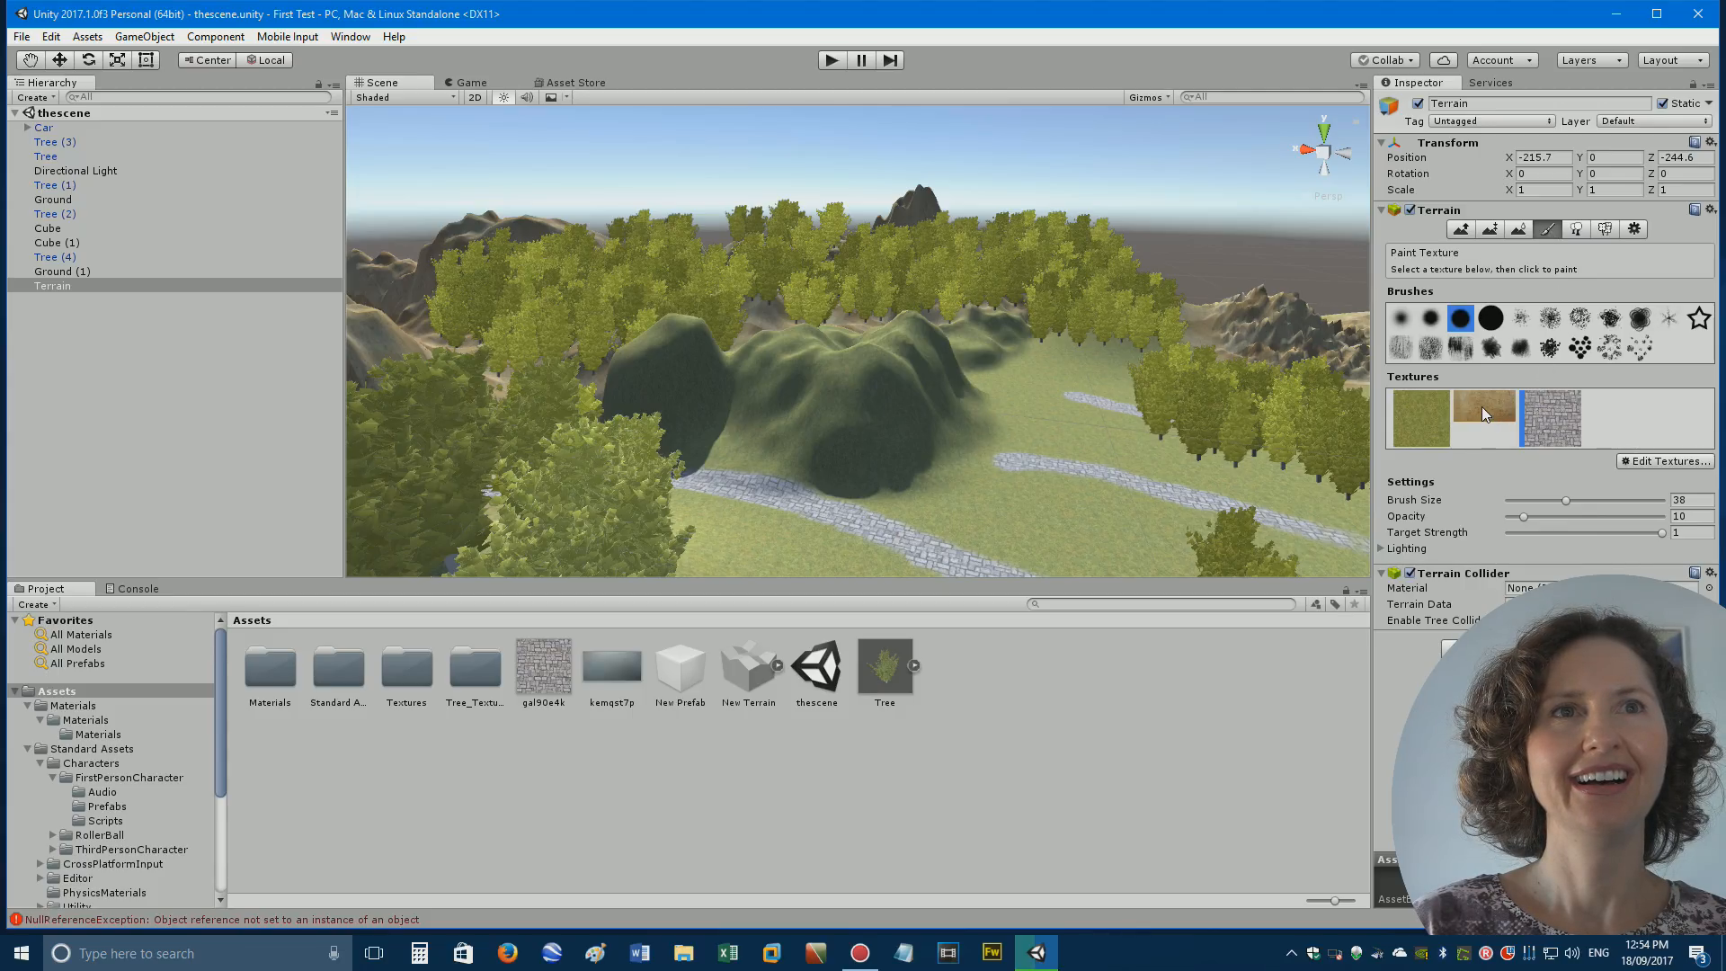
mouse_move(931, 407)
left_mouse_down()
mouse_move(814, 382)
mouse_move(811, 402)
mouse_move(931, 355)
mouse_move(676, 353)
mouse_move(961, 373)
left_mouse_up()
left_click(1530, 435)
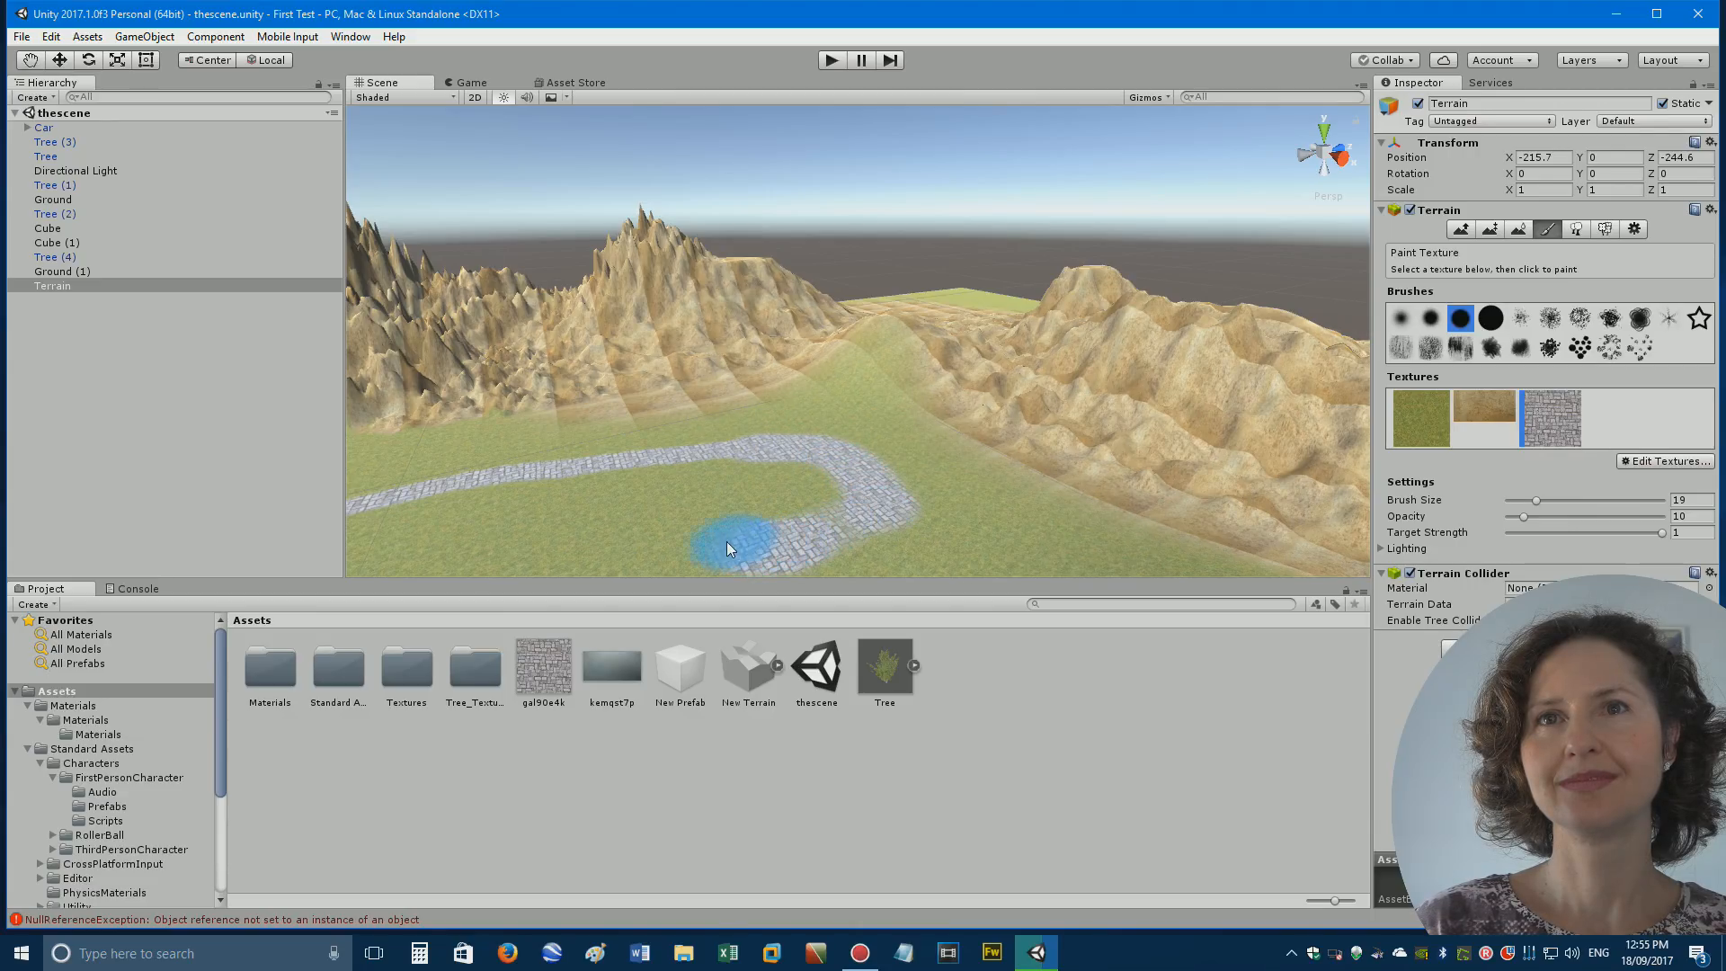
left_click_drag(647, 469, 1697, 373, "alt")
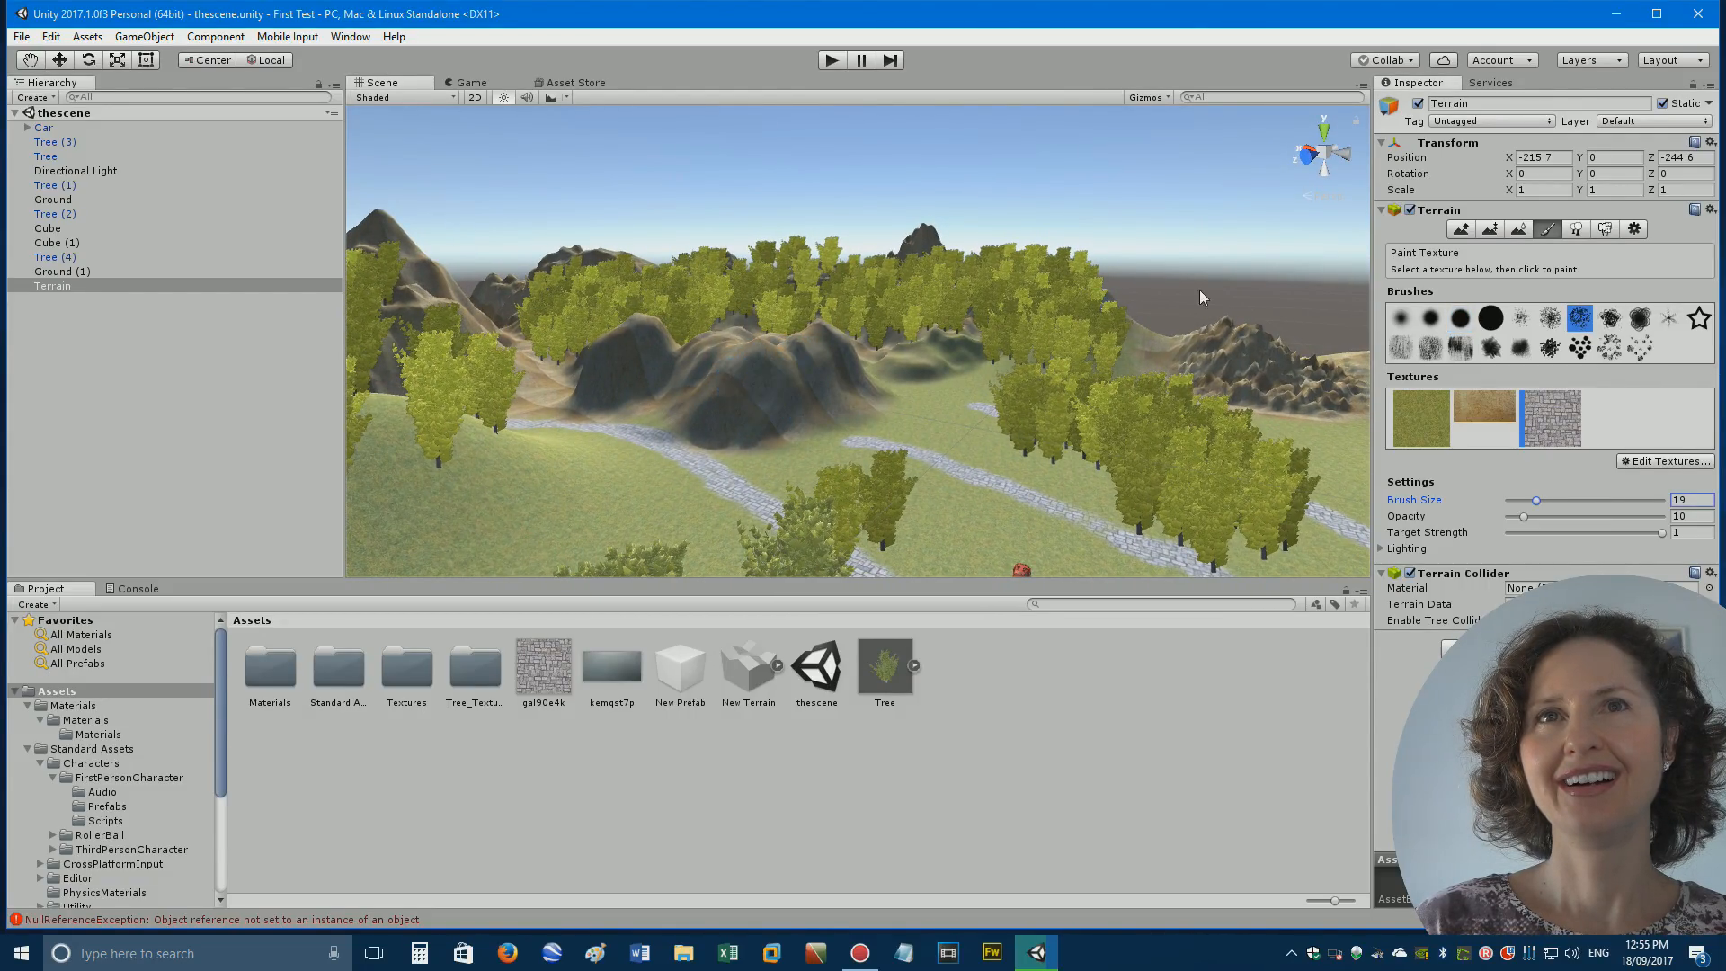
Roughen the new hills and the grass beside them into rocky peaks using Raise / Lower Terrain with an irregular brush, size 19, opacity 10.
left_click(1461, 228)
left_click(771, 372)
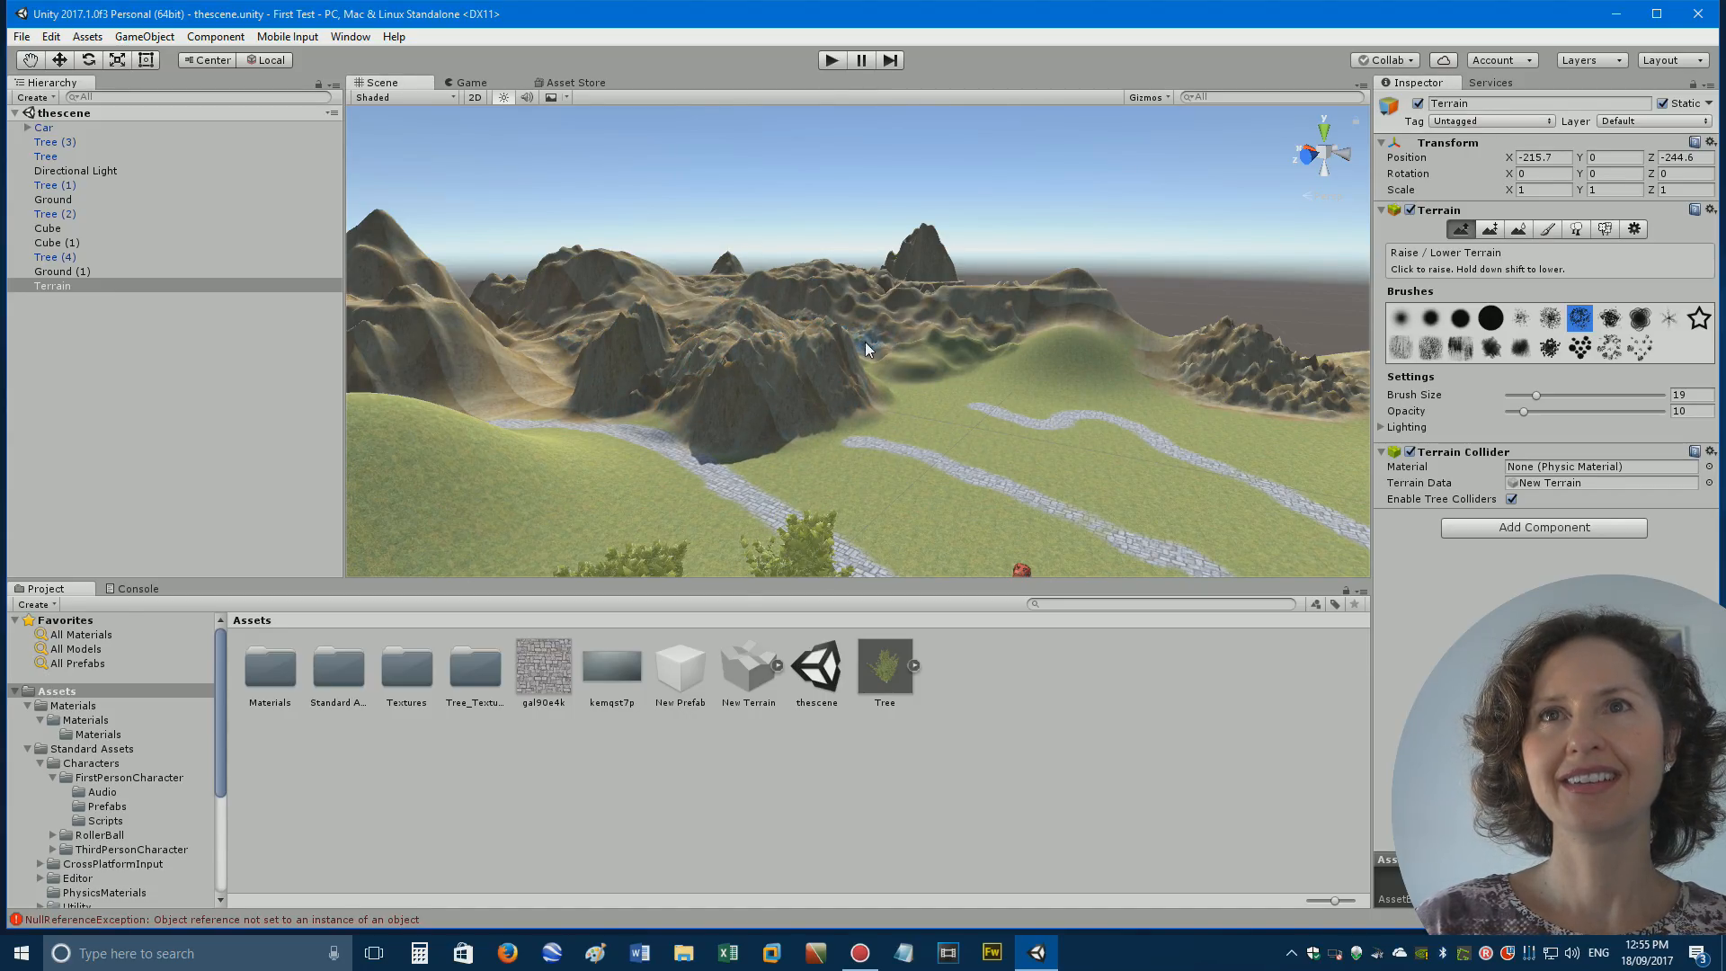
mouse_move(865, 342)
left_mouse_down()
mouse_move(935, 388)
mouse_move(910, 388)
left_mouse_up()
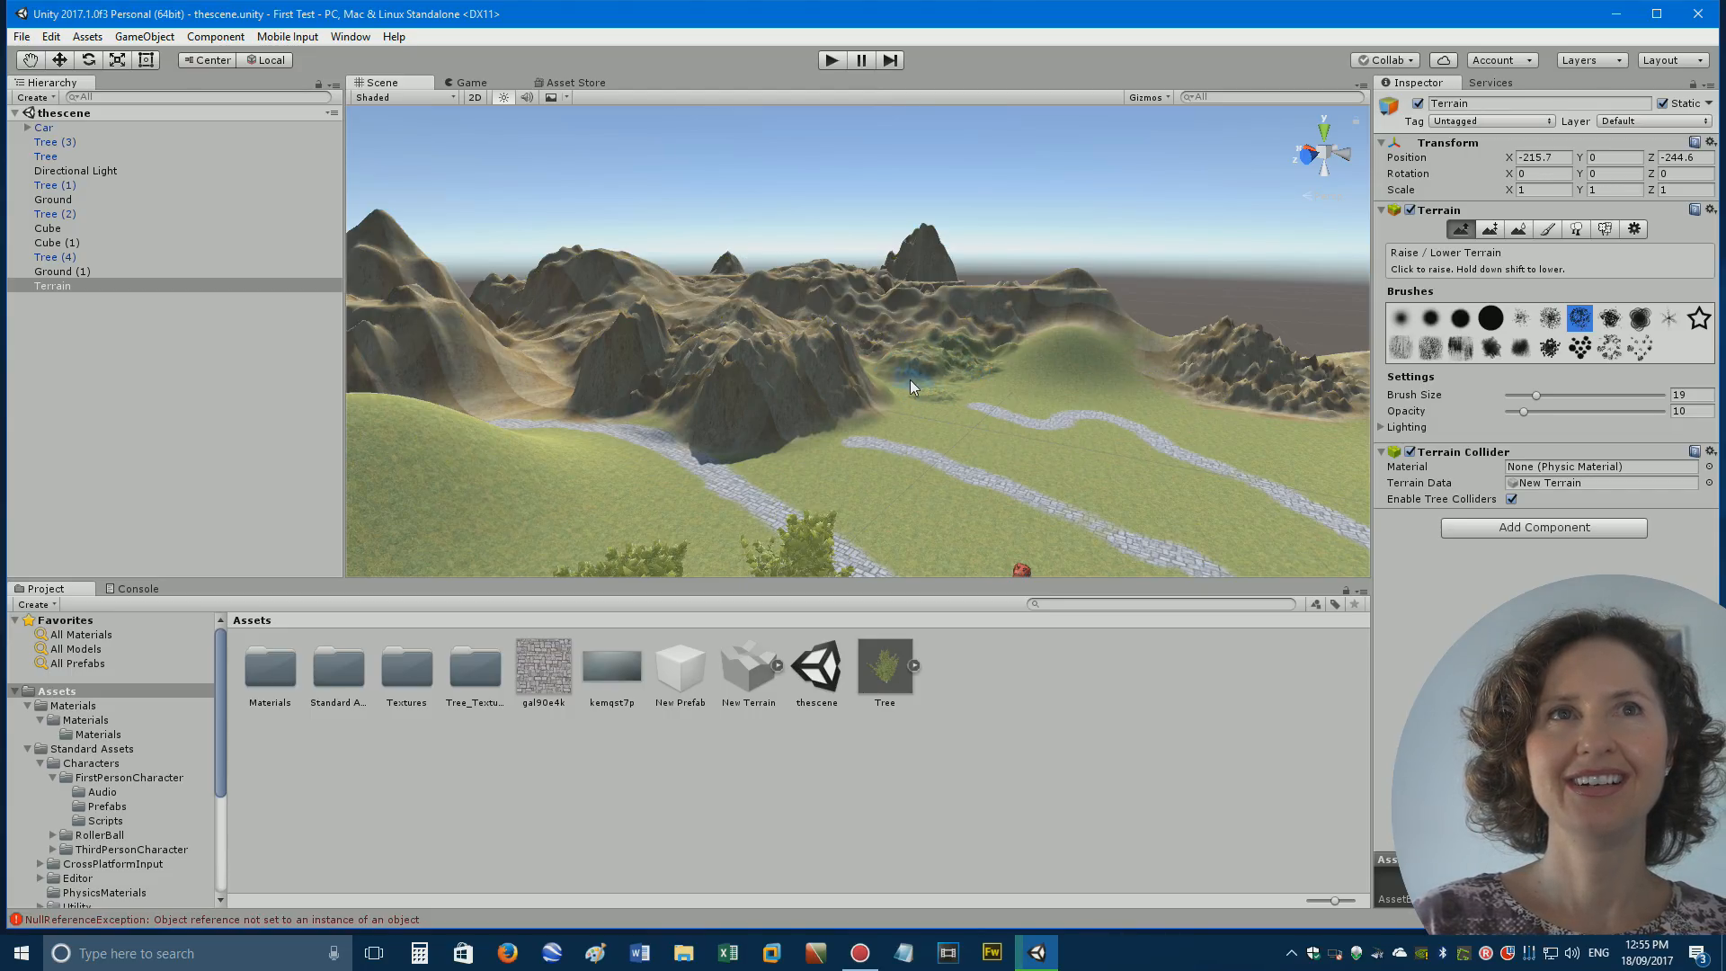
left_click_drag(1043, 349, 1191, 331)
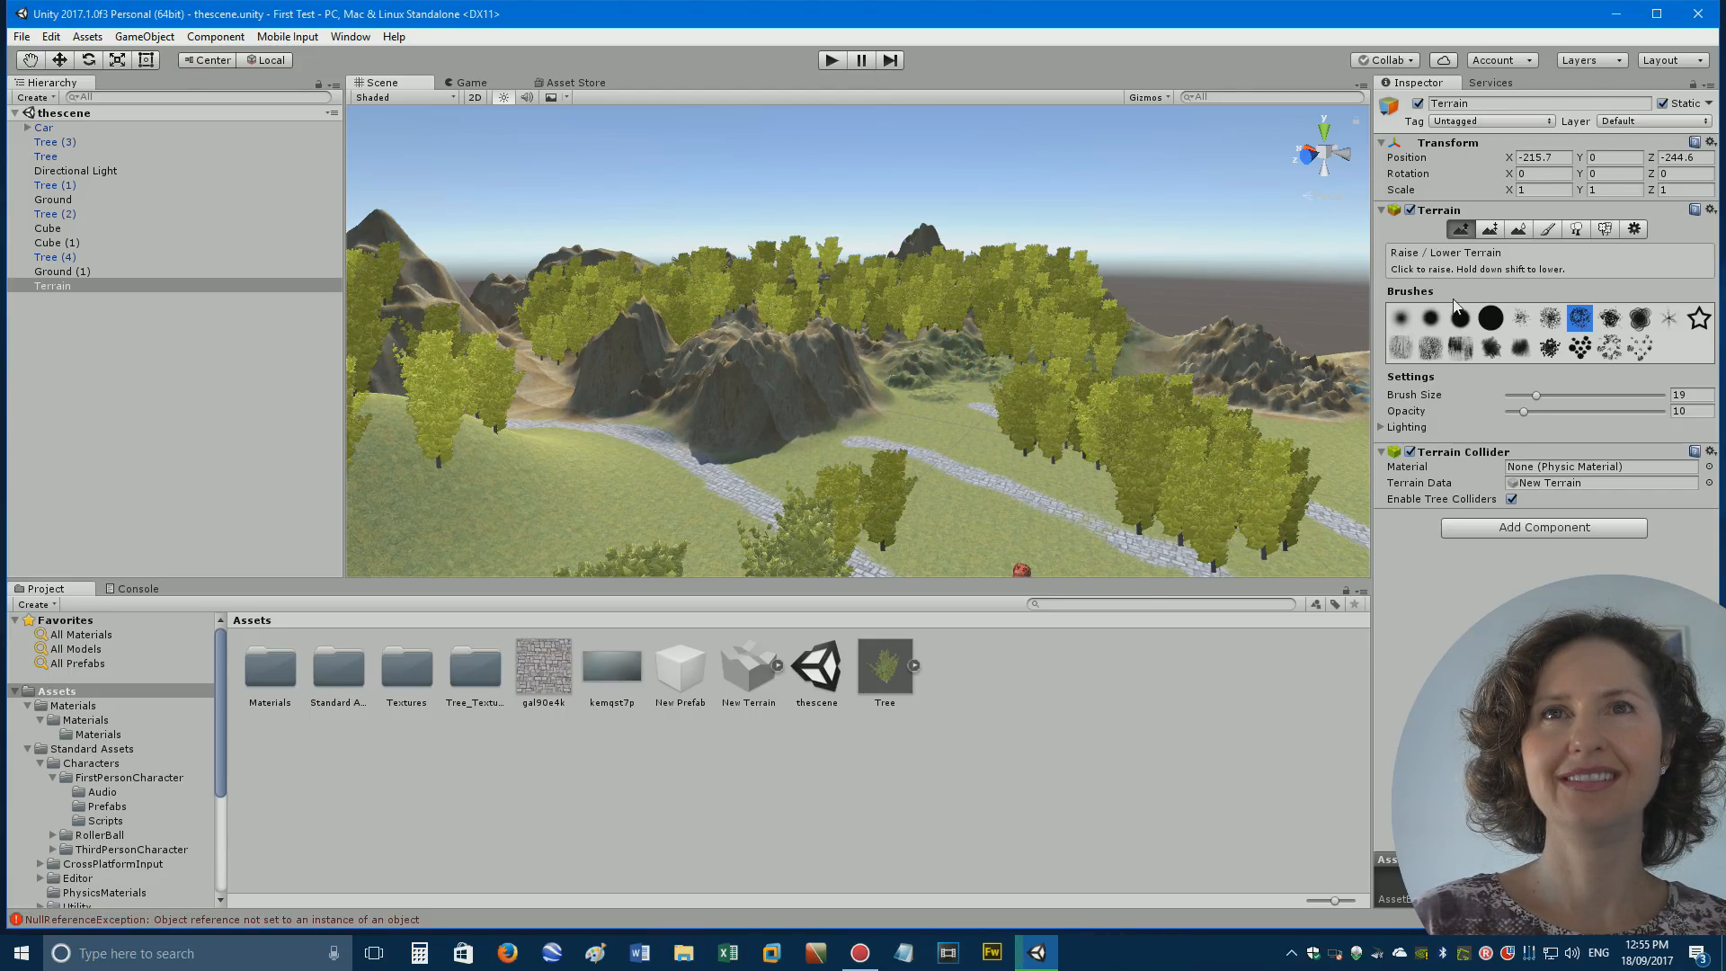
Place a few scattered trees around the rocky mounds with the Place Trees tool at brush size 13.9 and tree density 58.
left_click(1606, 230)
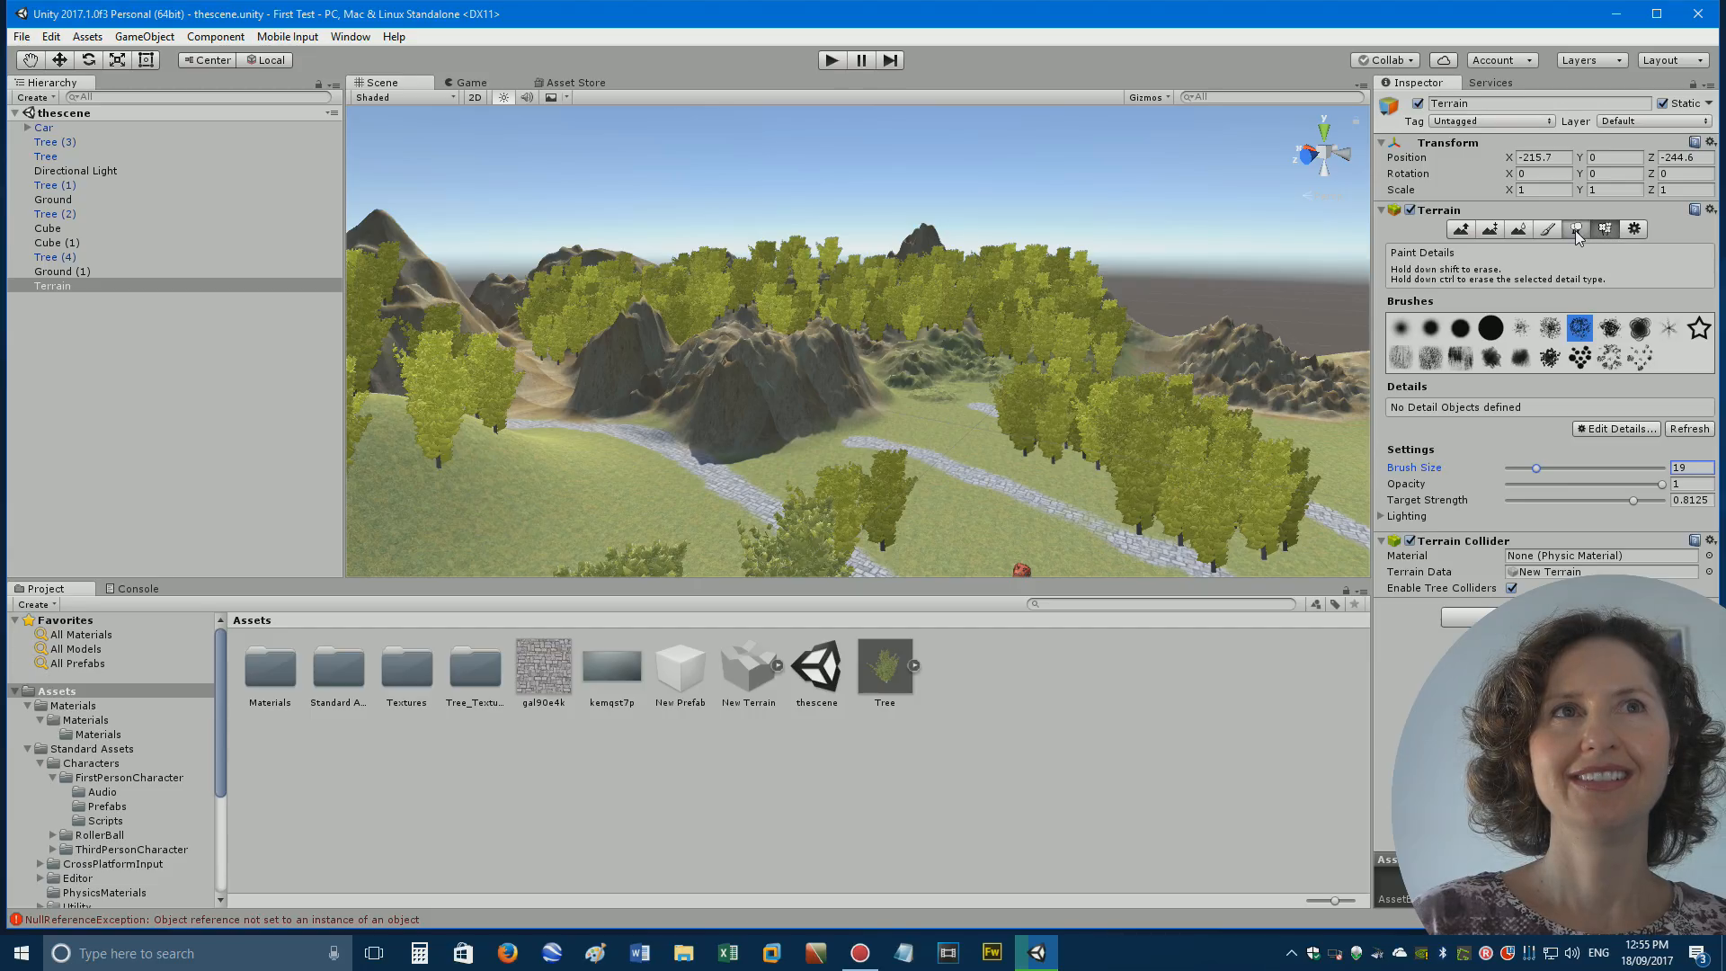
left_click(1577, 231)
mouse_move(1097, 308)
right_mouse_down()
mouse_move(1045, 364)
mouse_move(820, 365)
mouse_move(1021, 443)
mouse_move(1398, 323)
mouse_move(1483, 359)
right_mouse_up()
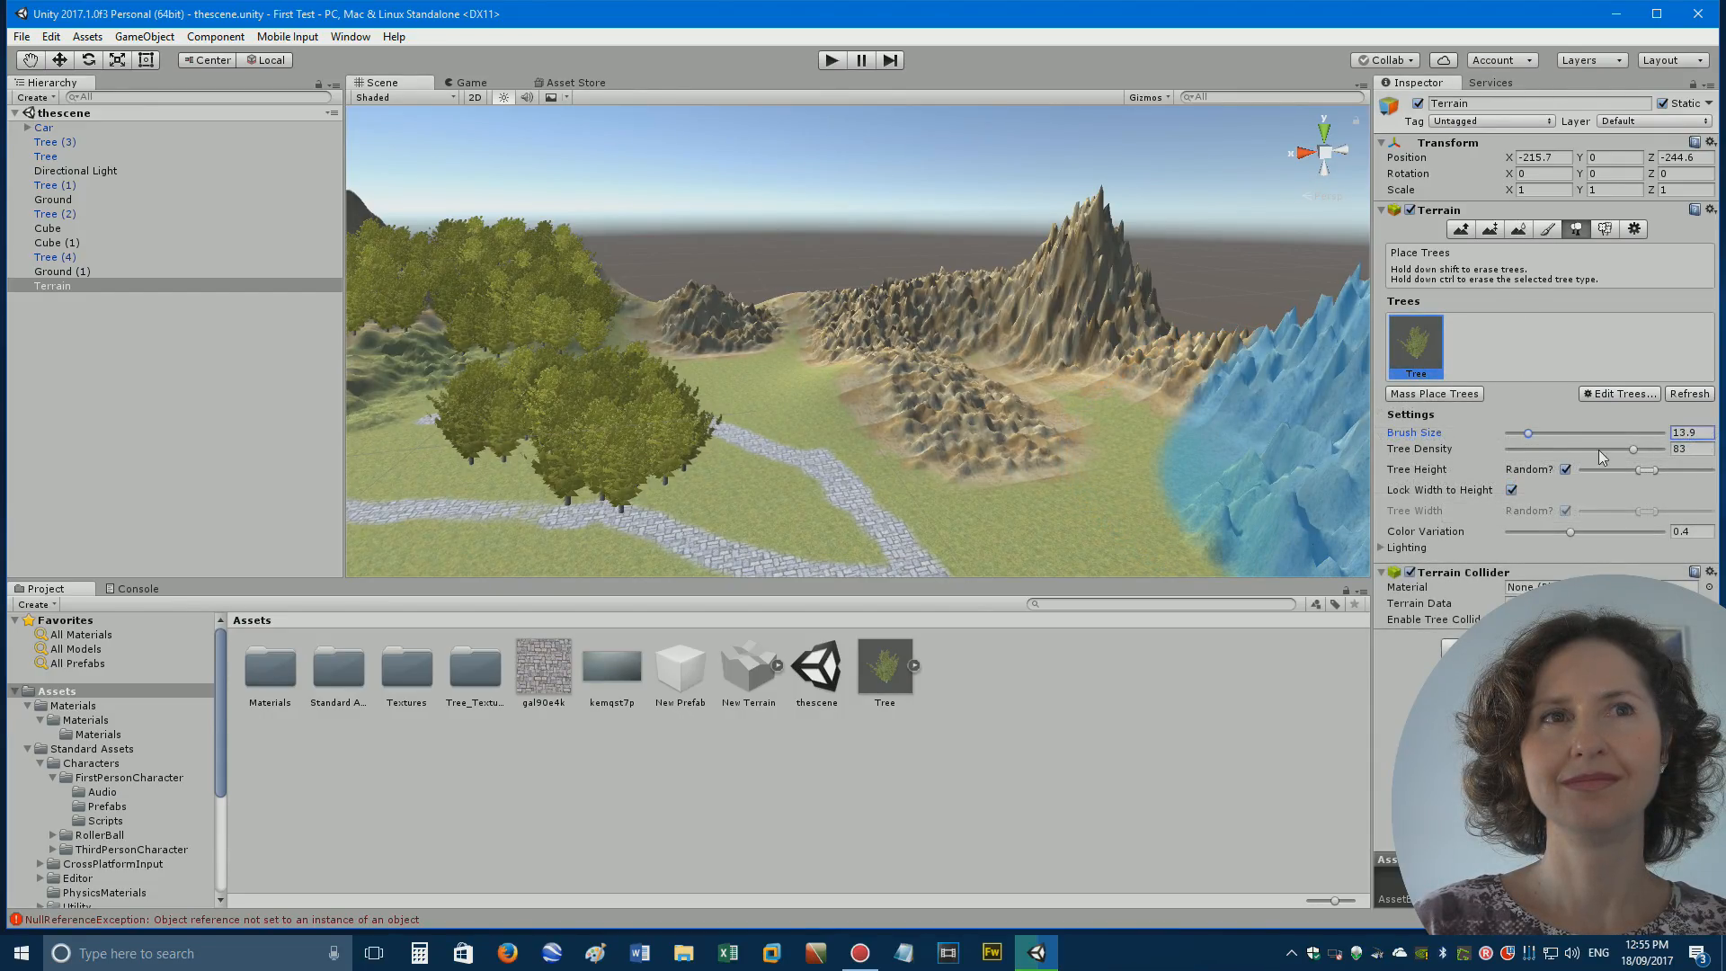
left_click_drag(1629, 449, 1590, 450)
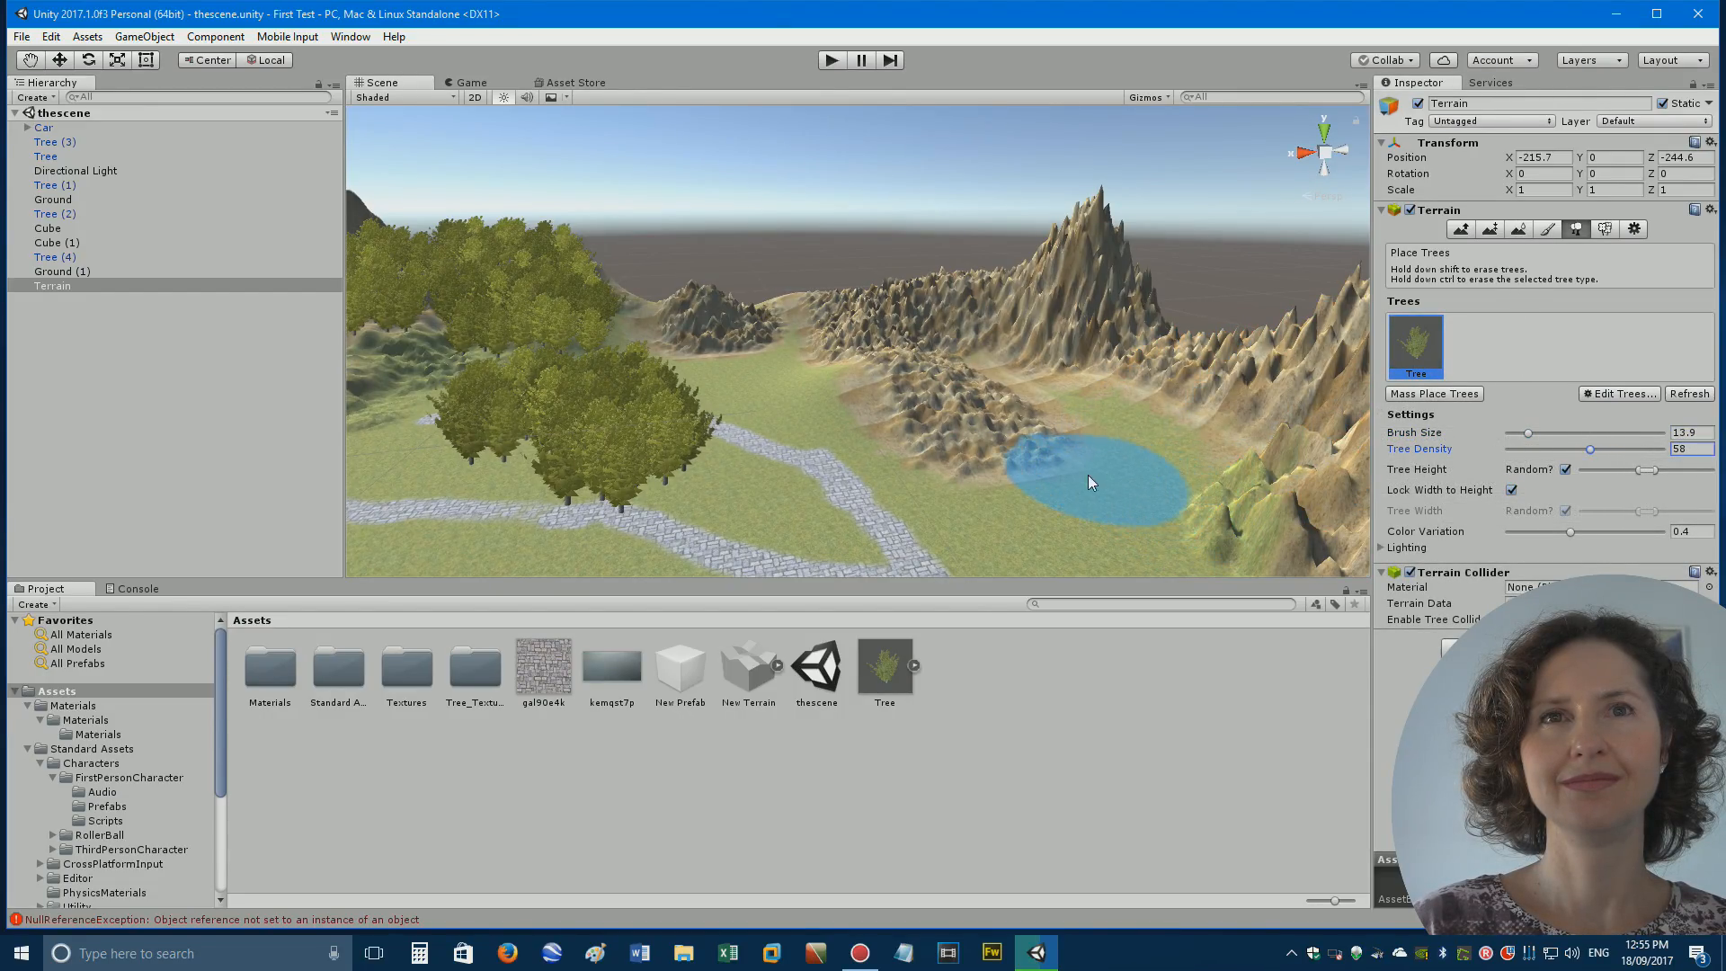
mouse_move(1059, 505)
left_mouse_down()
mouse_move(1108, 487)
mouse_move(975, 337)
left_mouse_up()
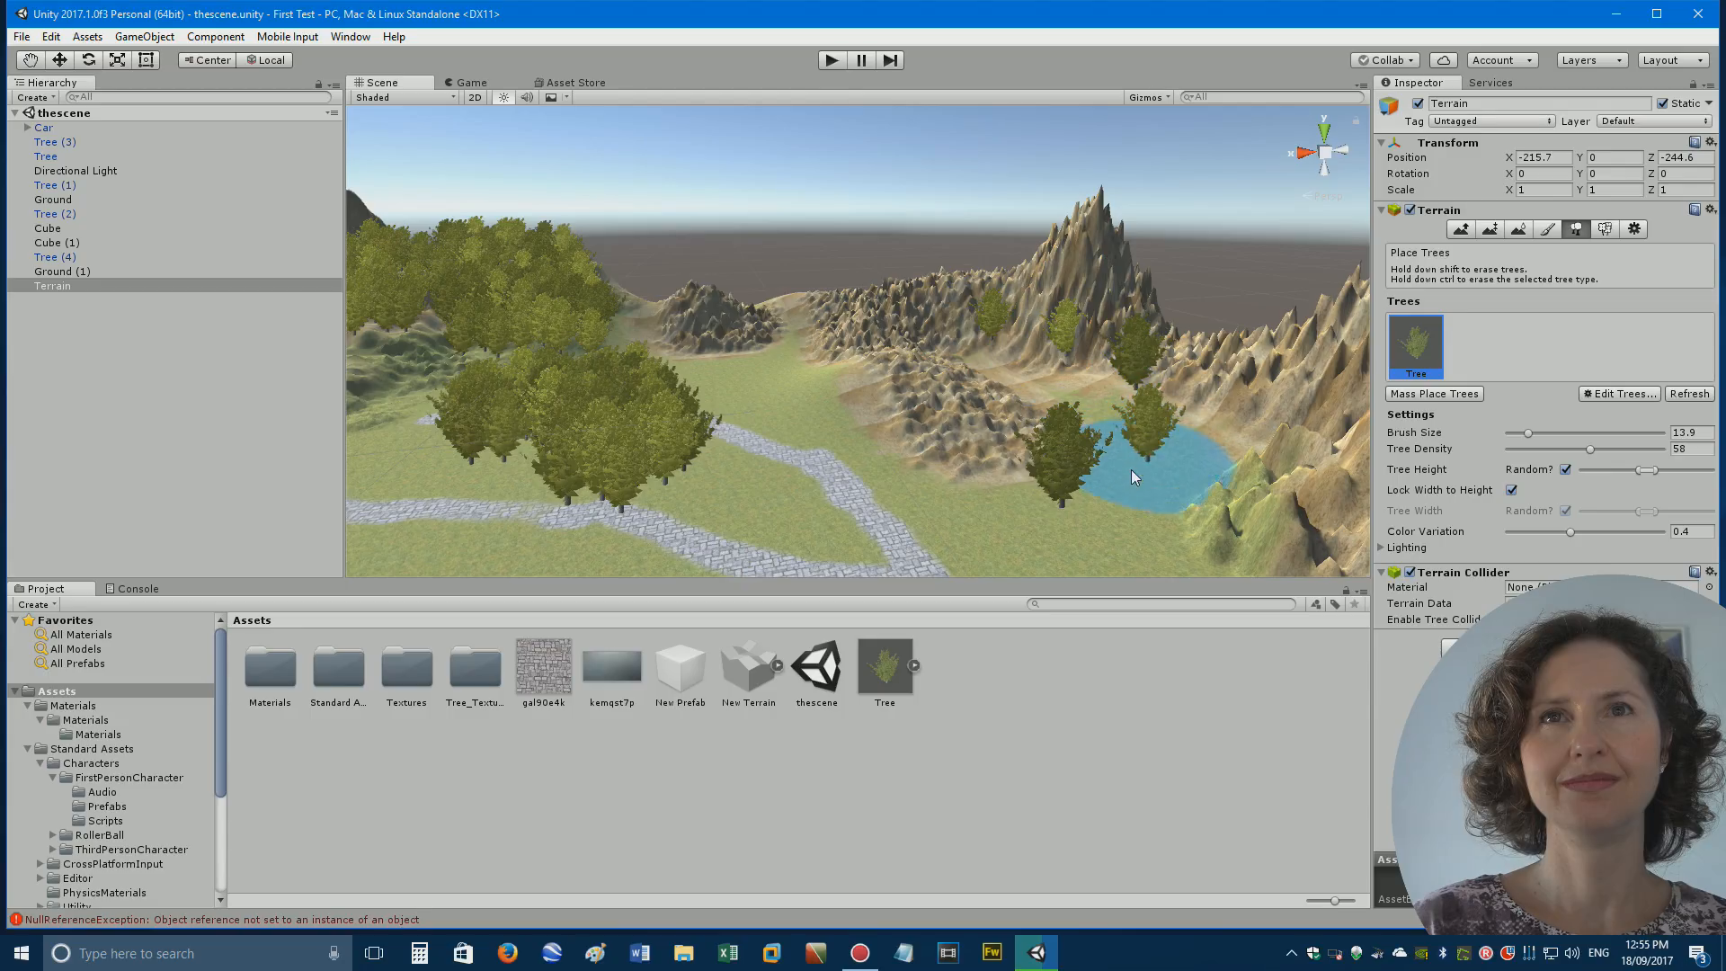
left_click(945, 468)
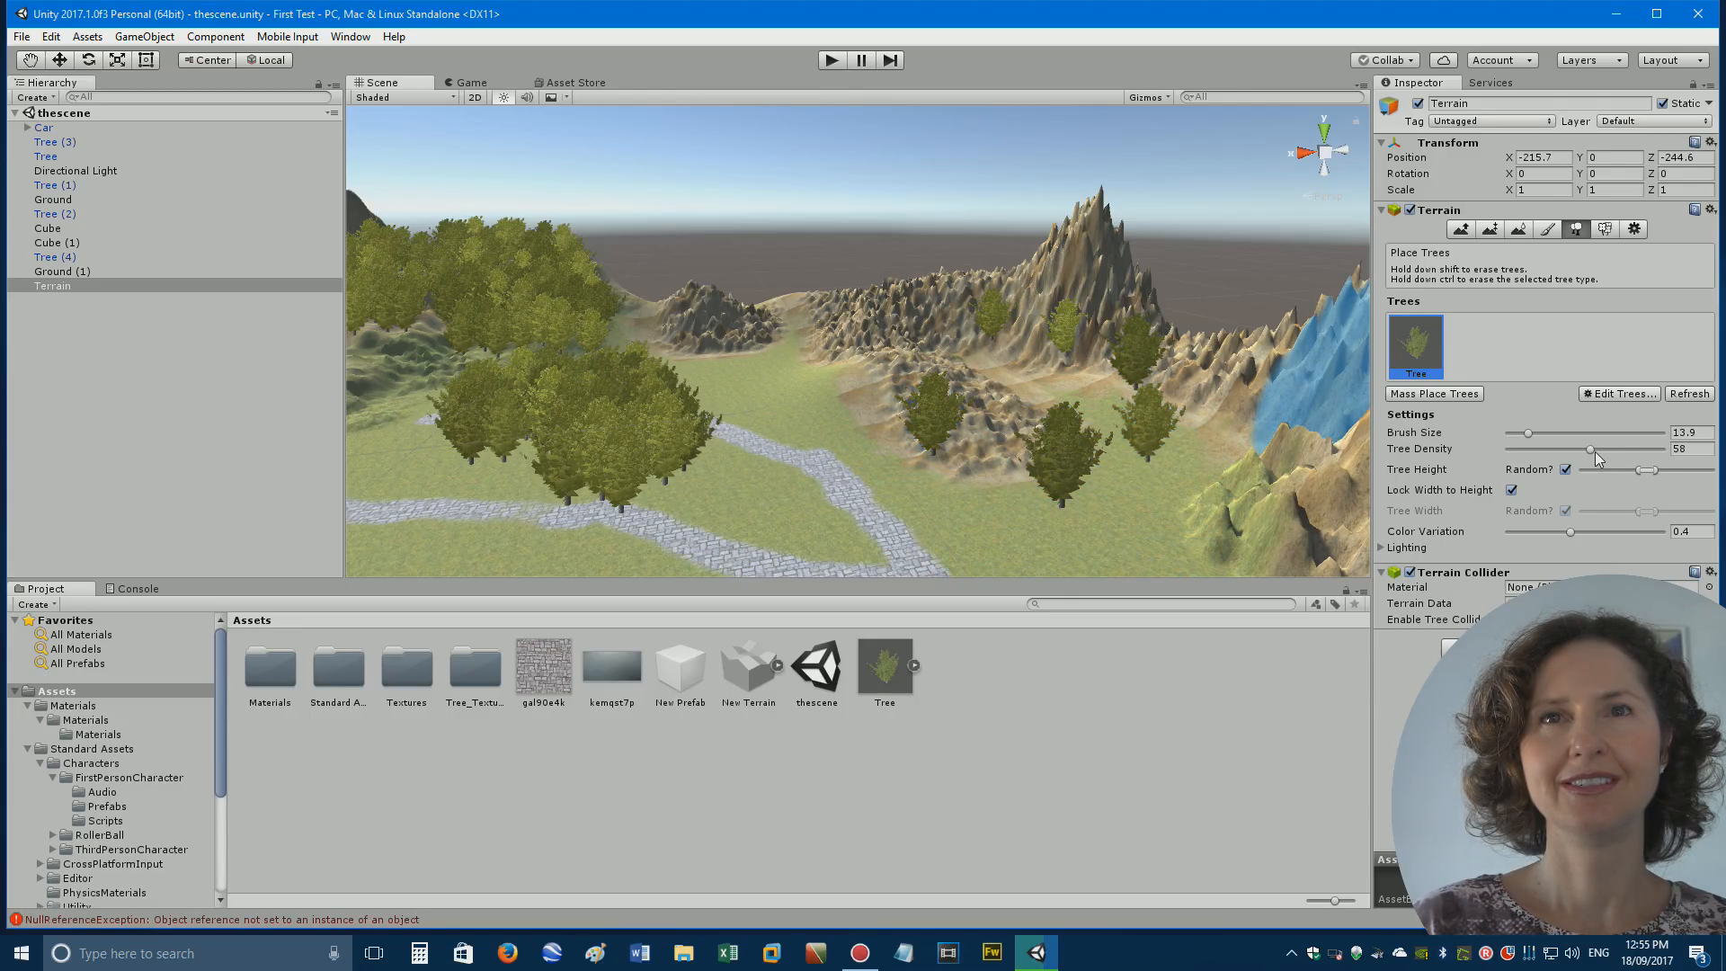
Raise the tree density to 89 and the brush size to 23.8, and plant dense forest around the stone paths and rocky hill.
left_click_drag(1591, 449, 1654, 450)
mouse_move(1115, 486)
left_mouse_down()
mouse_move(1048, 541)
mouse_move(814, 316)
mouse_move(710, 402)
mouse_move(1043, 538)
left_mouse_up()
right_click_drag(1004, 493, 752, 499)
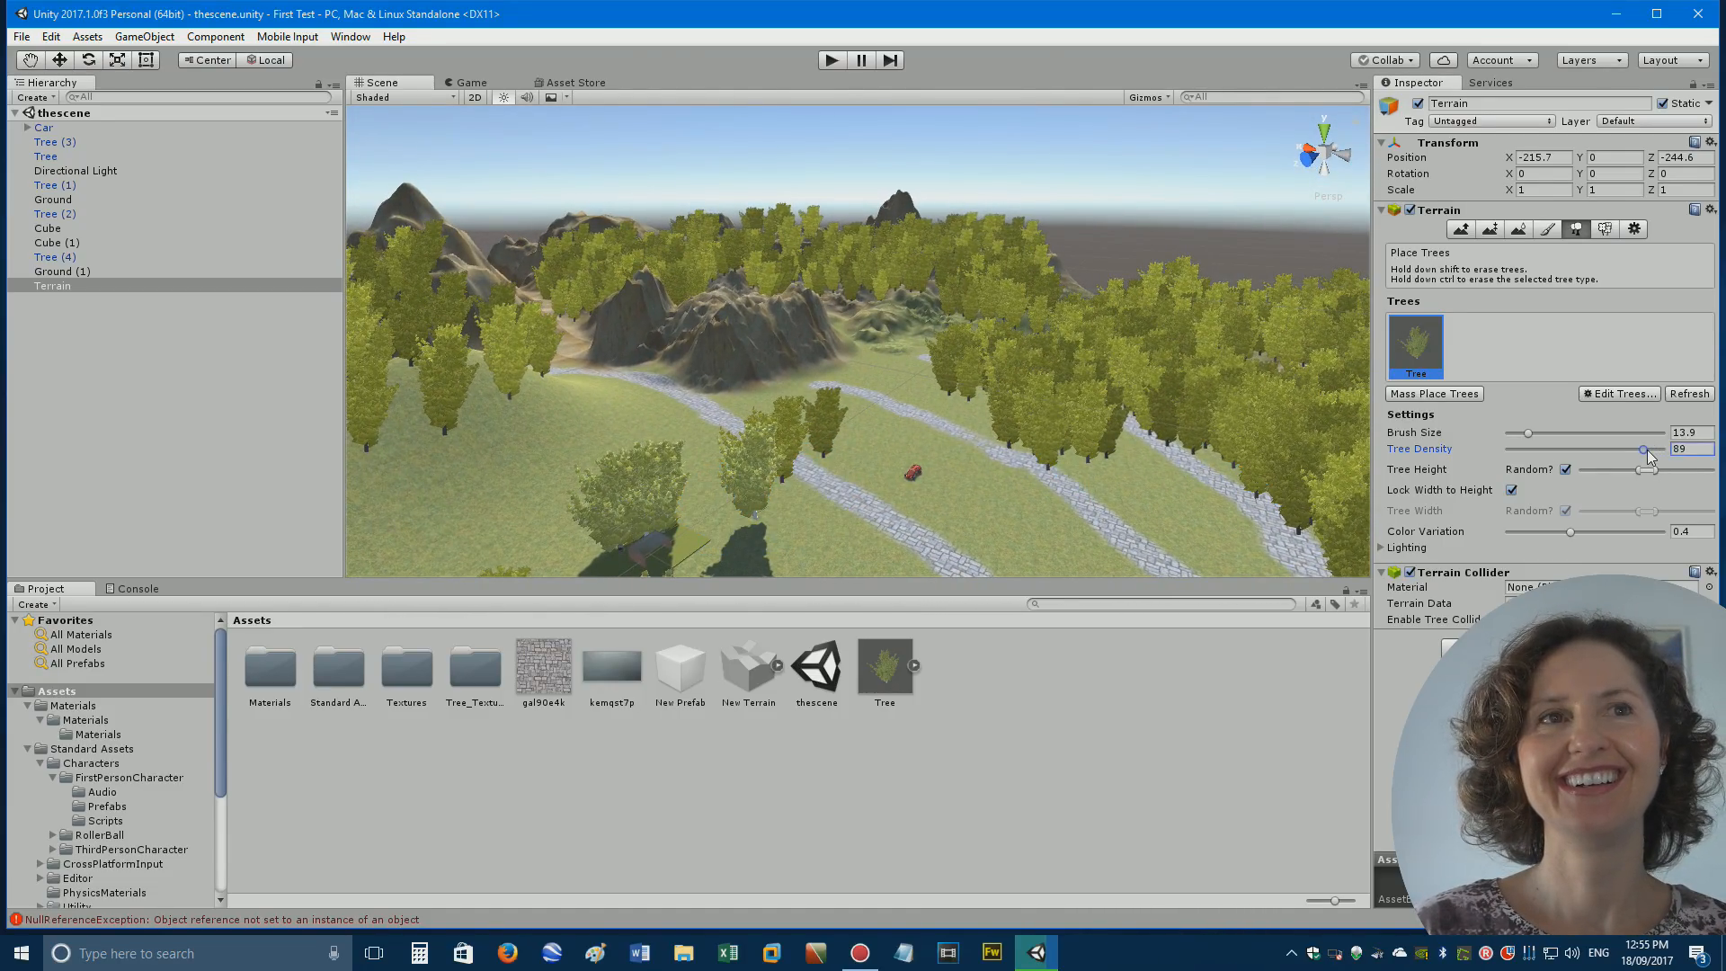
left_click_drag(1532, 436, 1545, 435)
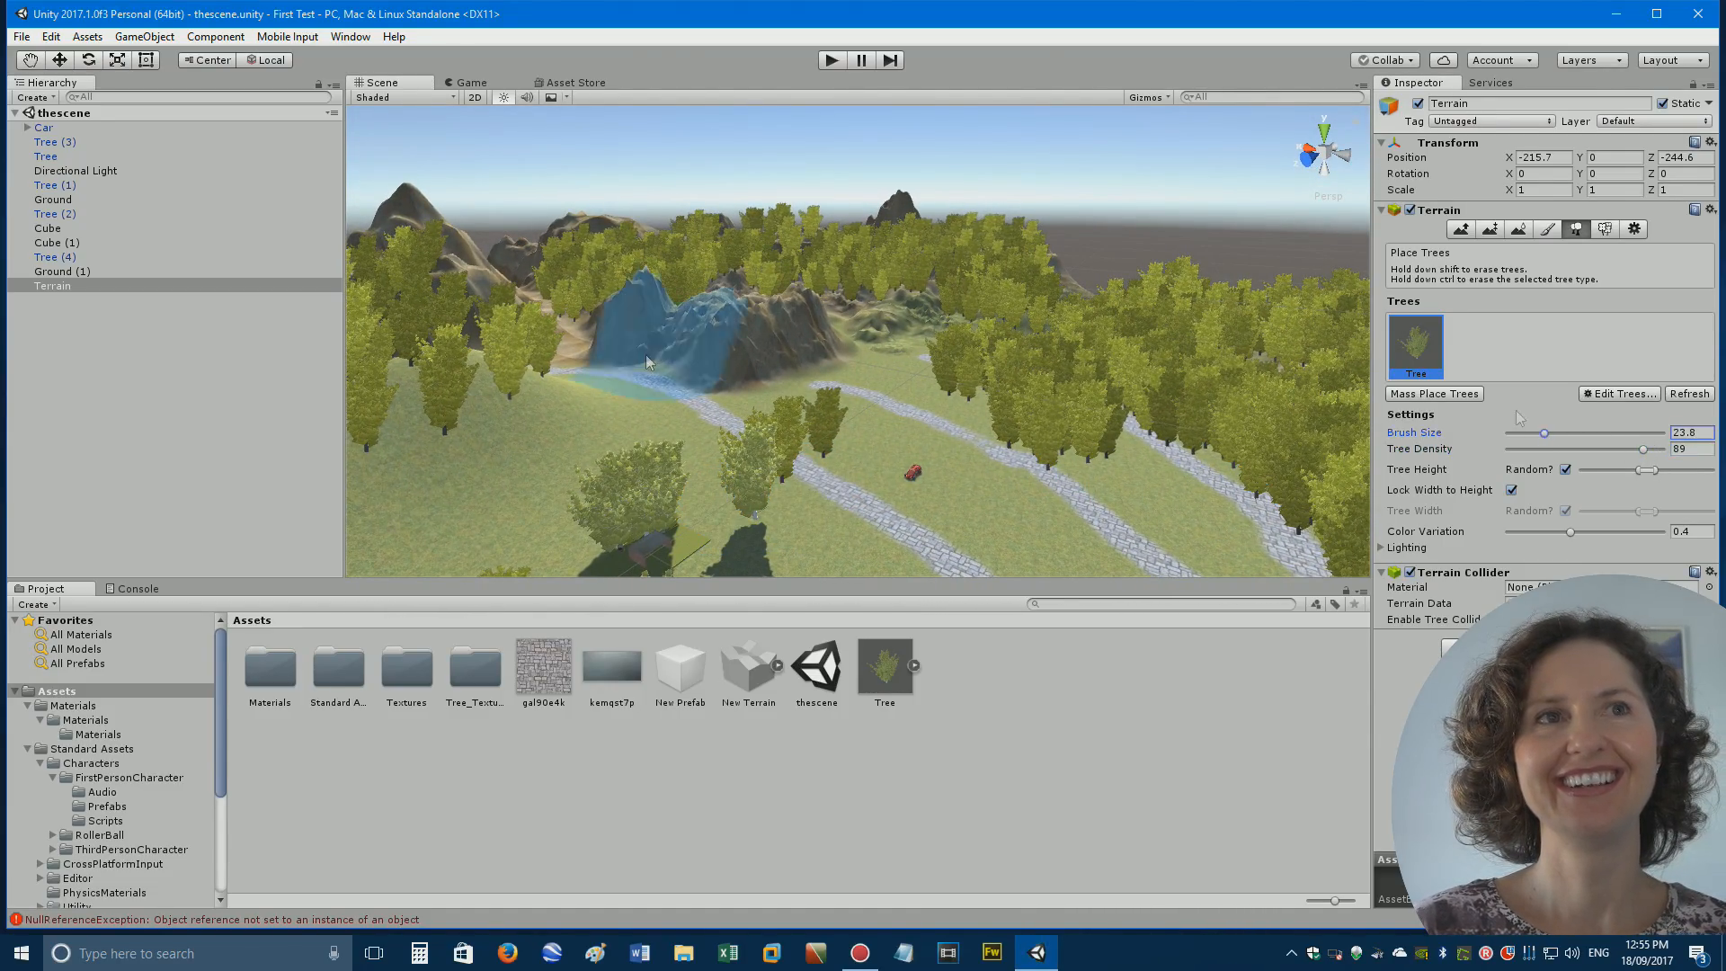
mouse_move(536, 417)
left_mouse_down()
mouse_move(481, 446)
mouse_move(521, 541)
left_mouse_up()
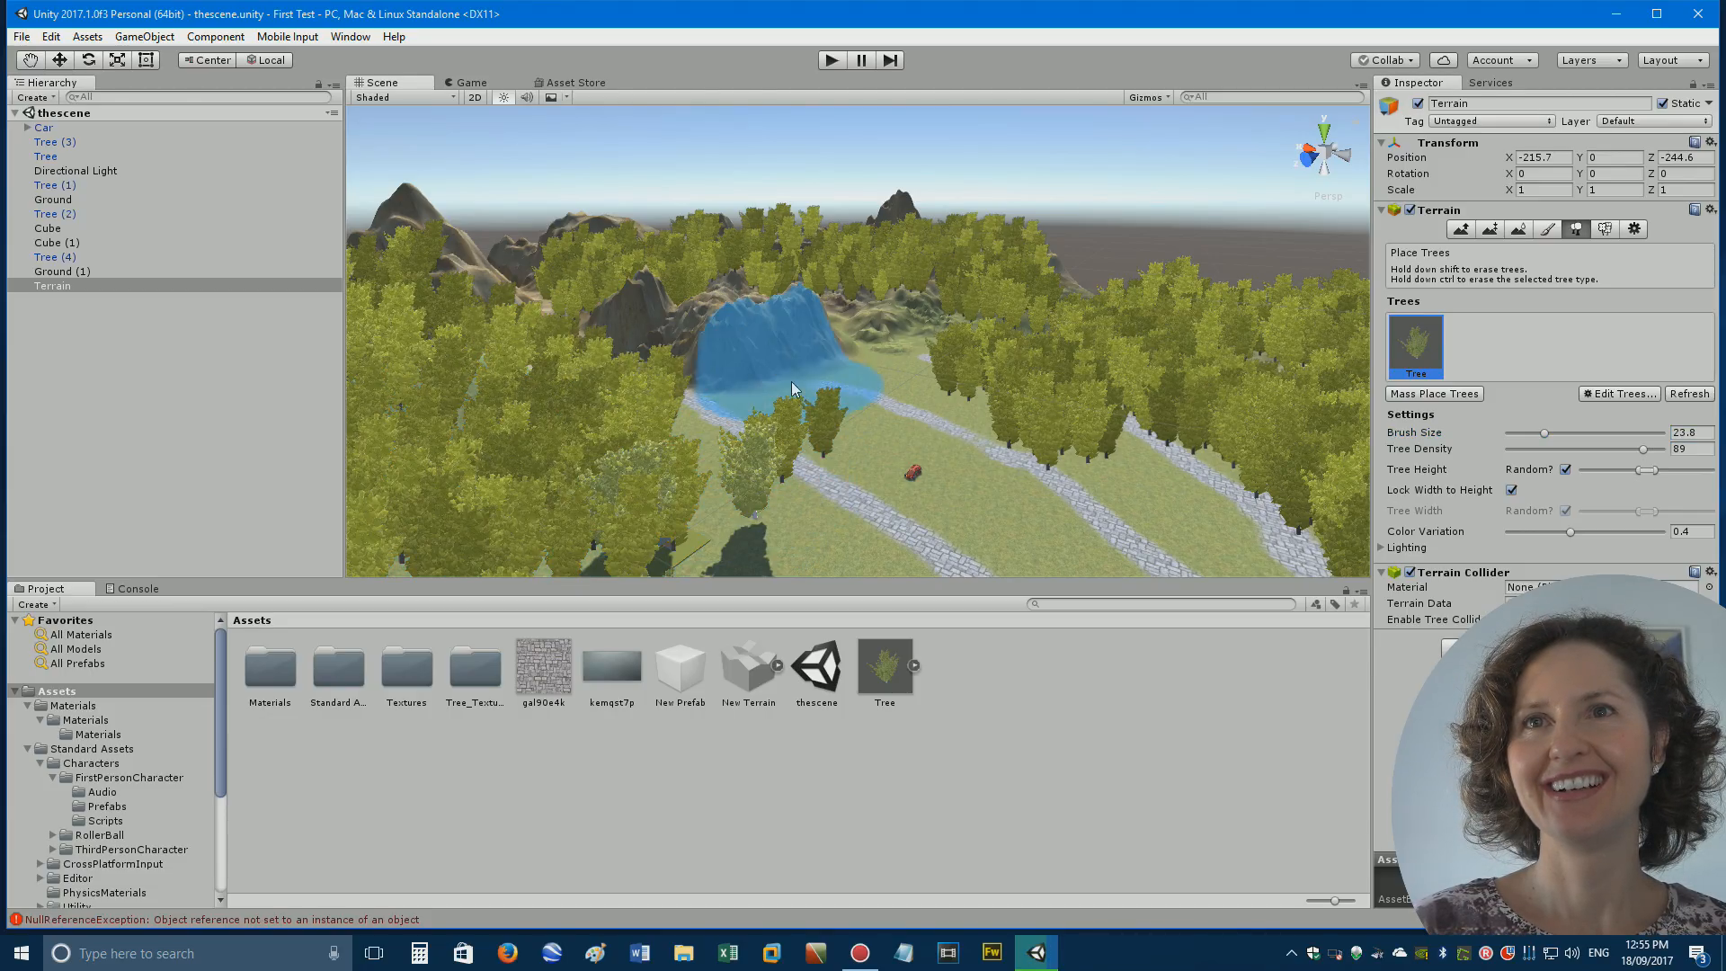
mouse_move(853, 364)
left_mouse_down()
mouse_move(897, 340)
mouse_move(928, 379)
left_mouse_up()
mouse_move(1100, 367)
right_mouse_down()
mouse_move(933, 456)
mouse_move(721, 444)
right_mouse_up()
mouse_move(721, 444)
left_mouse_down()
mouse_move(665, 234)
mouse_move(523, 161)
mouse_move(431, 377)
mouse_move(760, 236)
left_mouse_up()
Raise rough mountains over the terrain's outer corner and edges using Raise / Lower Terrain with brush size 39 and opacity 18.
mouse_move(841, 136)
right_mouse_down()
mouse_move(1022, 316)
mouse_move(1124, 290)
mouse_move(1021, 280)
mouse_move(1020, 352)
mouse_move(990, 301)
mouse_move(1204, 369)
mouse_move(1167, 439)
mouse_move(902, 428)
right_mouse_up()
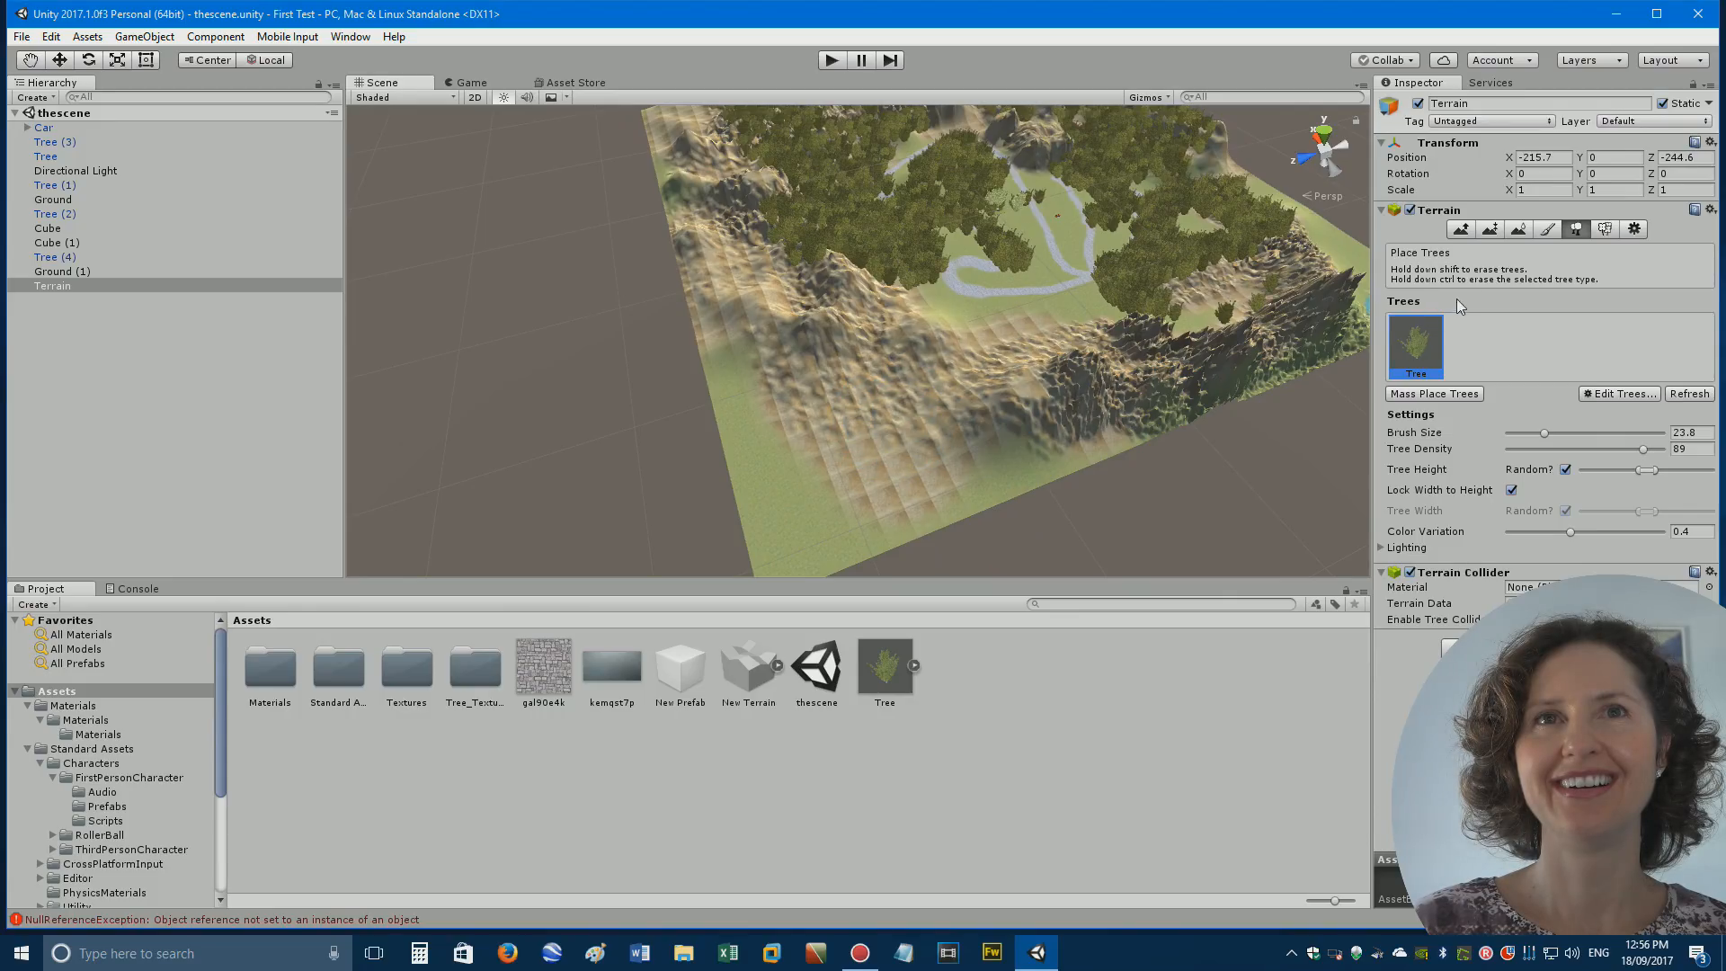
left_click(1460, 230)
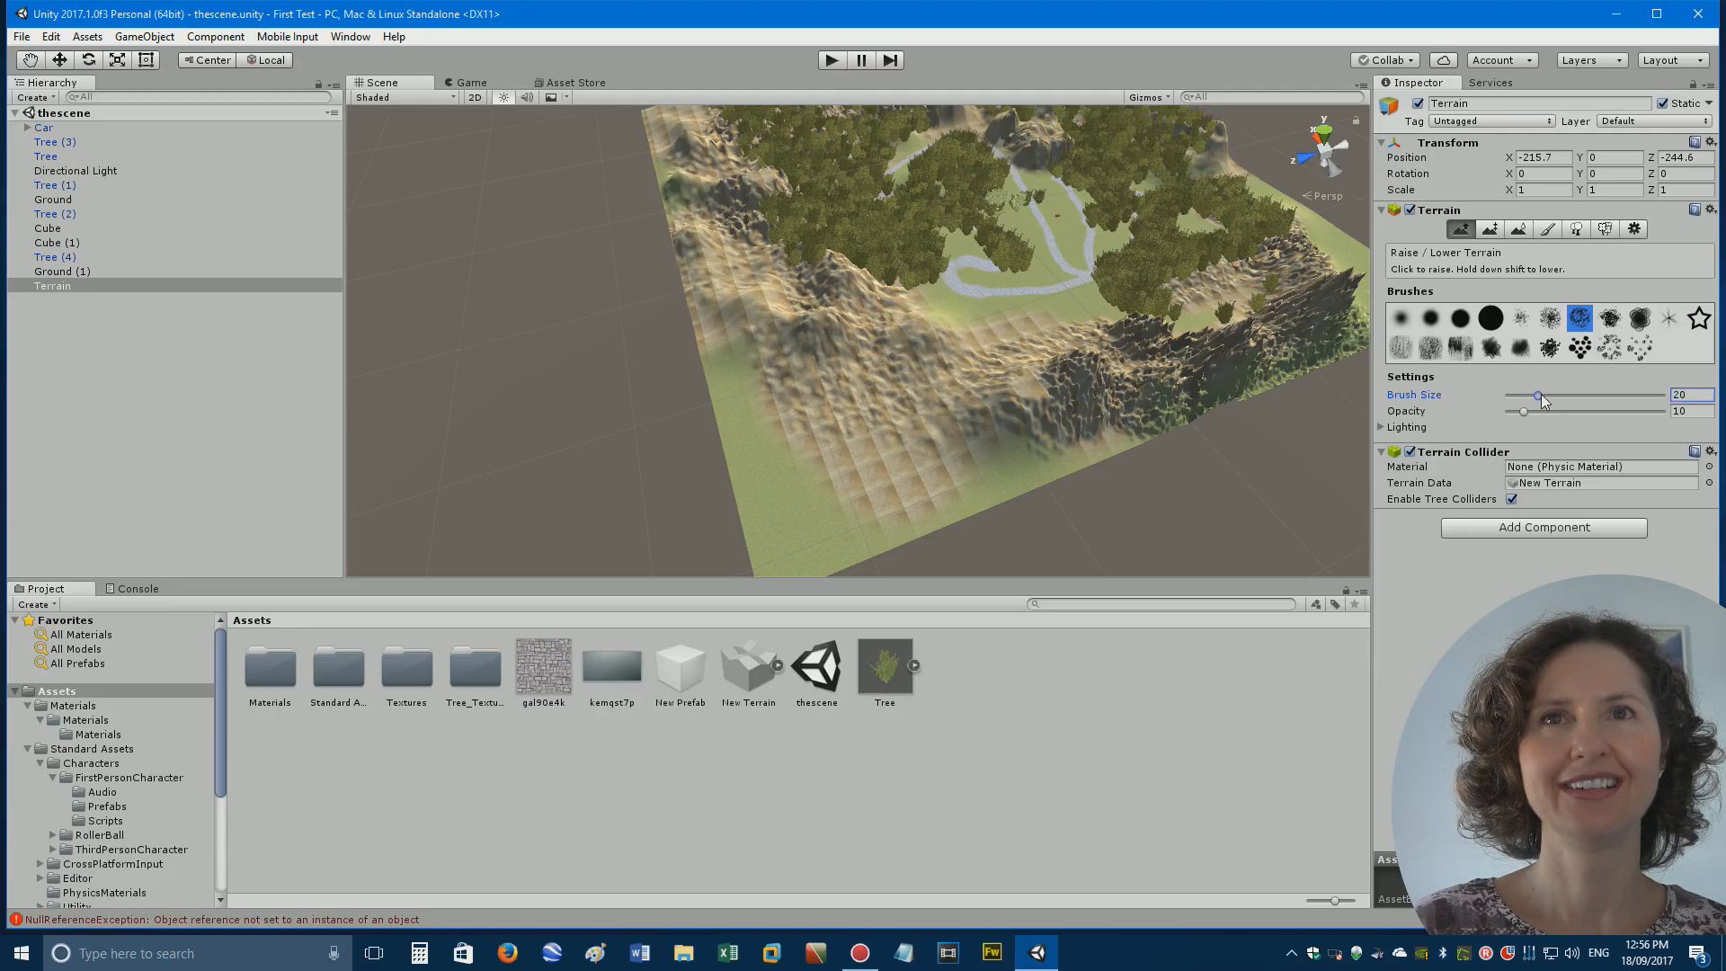
left_click_drag(1525, 413, 1537, 411)
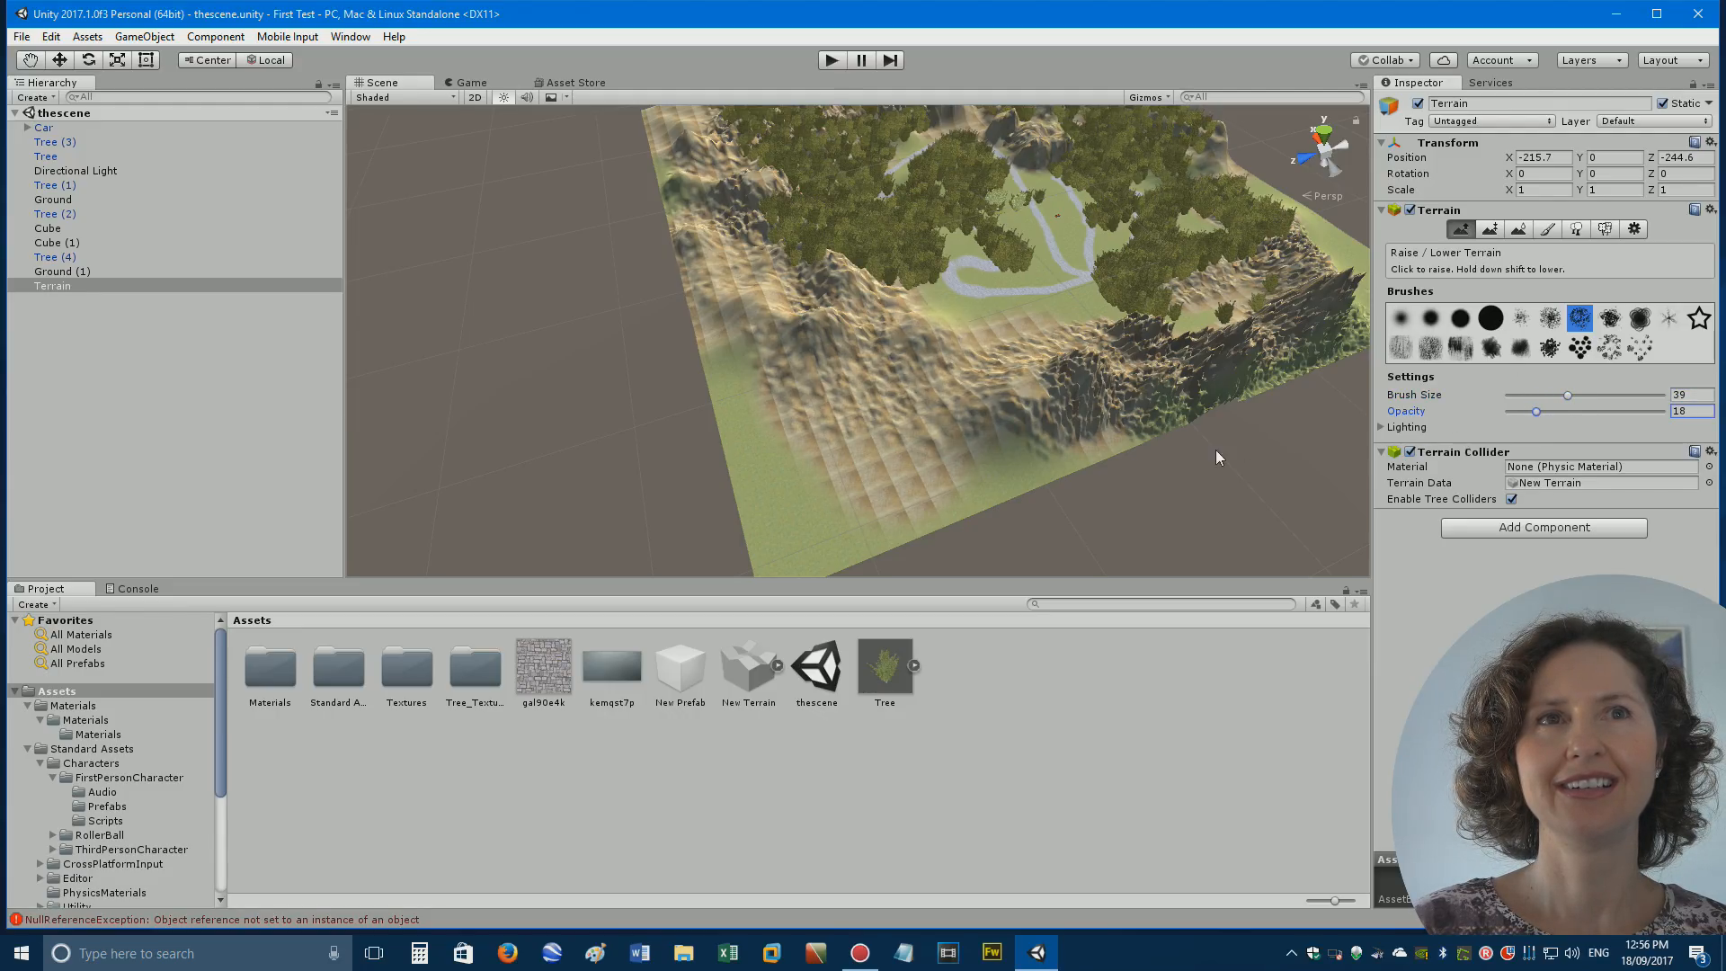
mouse_move(901, 475)
left_mouse_down()
mouse_move(841, 409)
mouse_move(789, 446)
left_mouse_up()
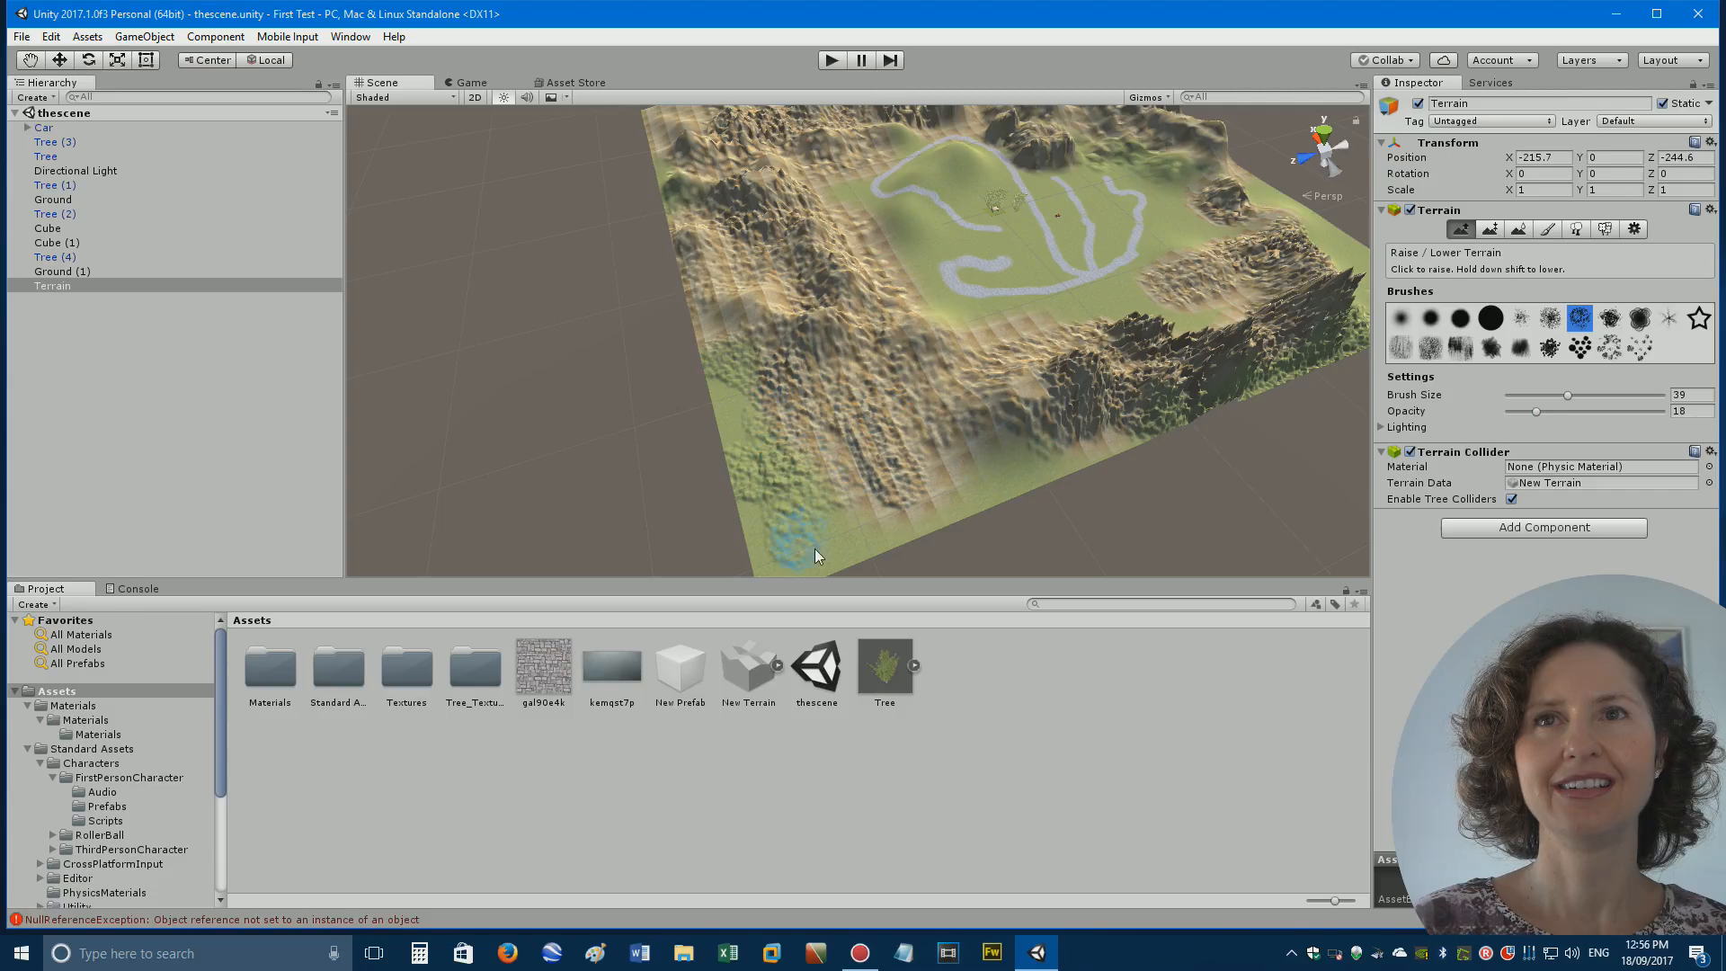
mouse_move(773, 557)
left_mouse_down()
mouse_move(980, 482)
mouse_move(820, 482)
mouse_move(765, 422)
mouse_move(837, 452)
mouse_move(876, 440)
mouse_move(822, 360)
mouse_move(903, 467)
mouse_move(851, 428)
mouse_move(809, 428)
mouse_move(805, 369)
mouse_move(761, 395)
mouse_move(782, 501)
mouse_move(948, 474)
mouse_move(831, 481)
mouse_move(768, 435)
left_mouse_up()
mouse_move(847, 328)
left_mouse_down()
mouse_move(829, 466)
mouse_move(845, 470)
left_mouse_up()
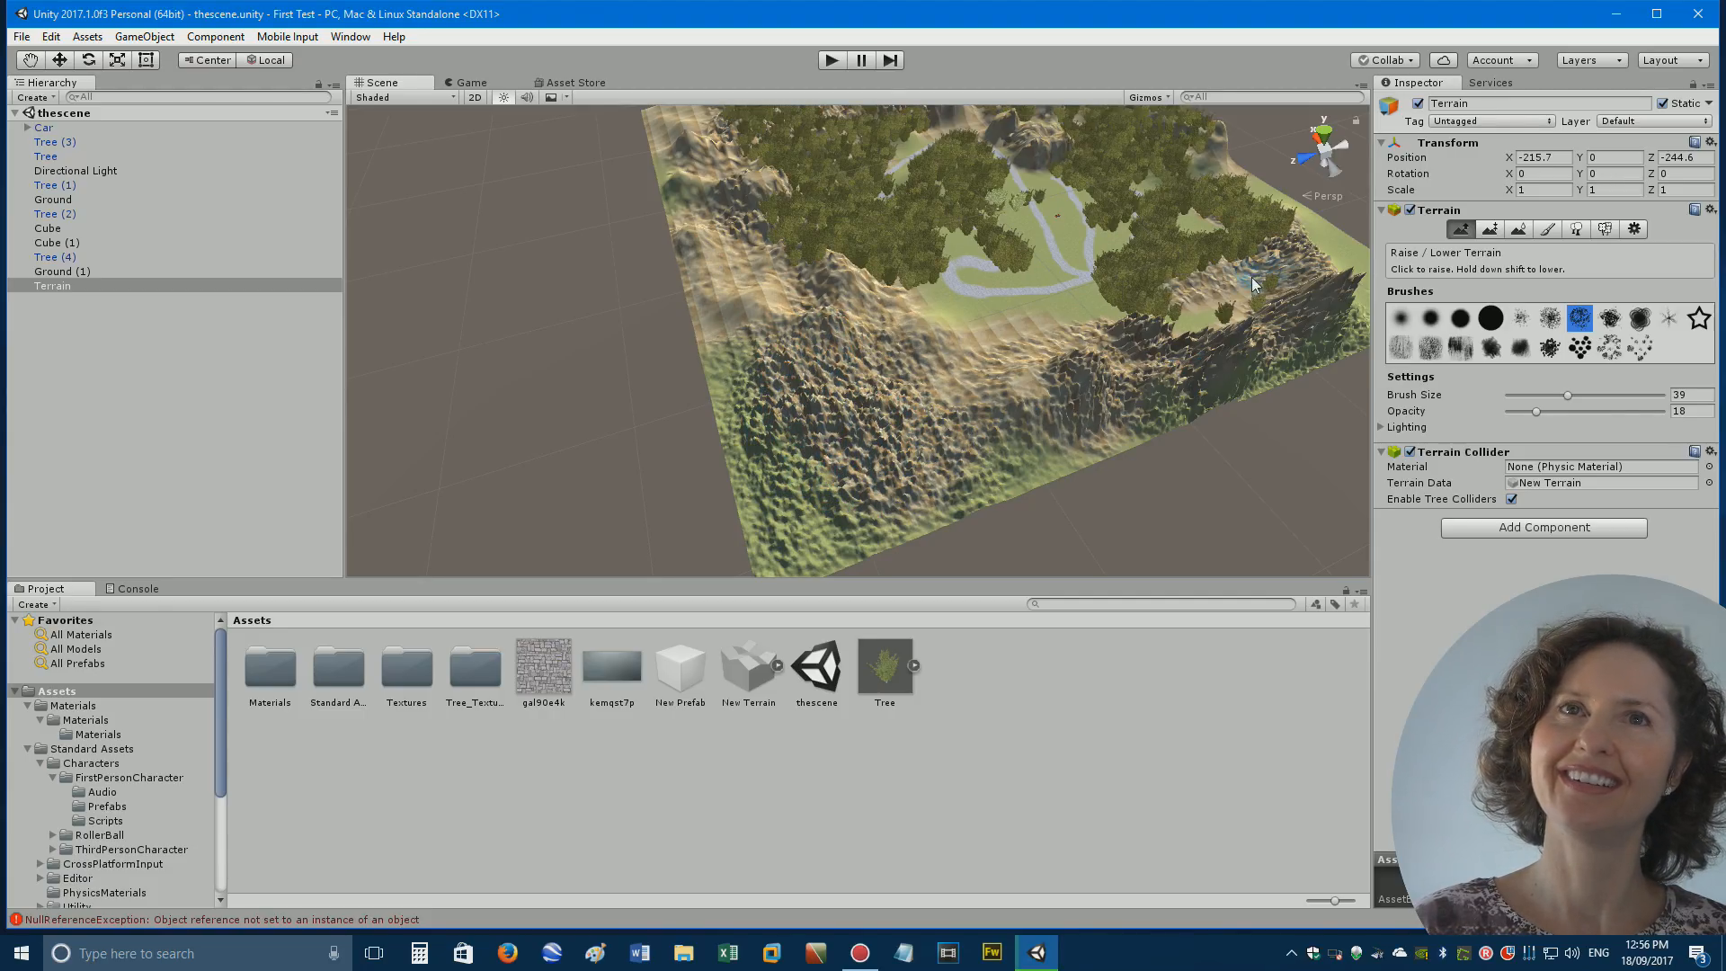
Paint the brown rock texture over the green parts of the newly raised corner mountains.
left_click(1547, 230)
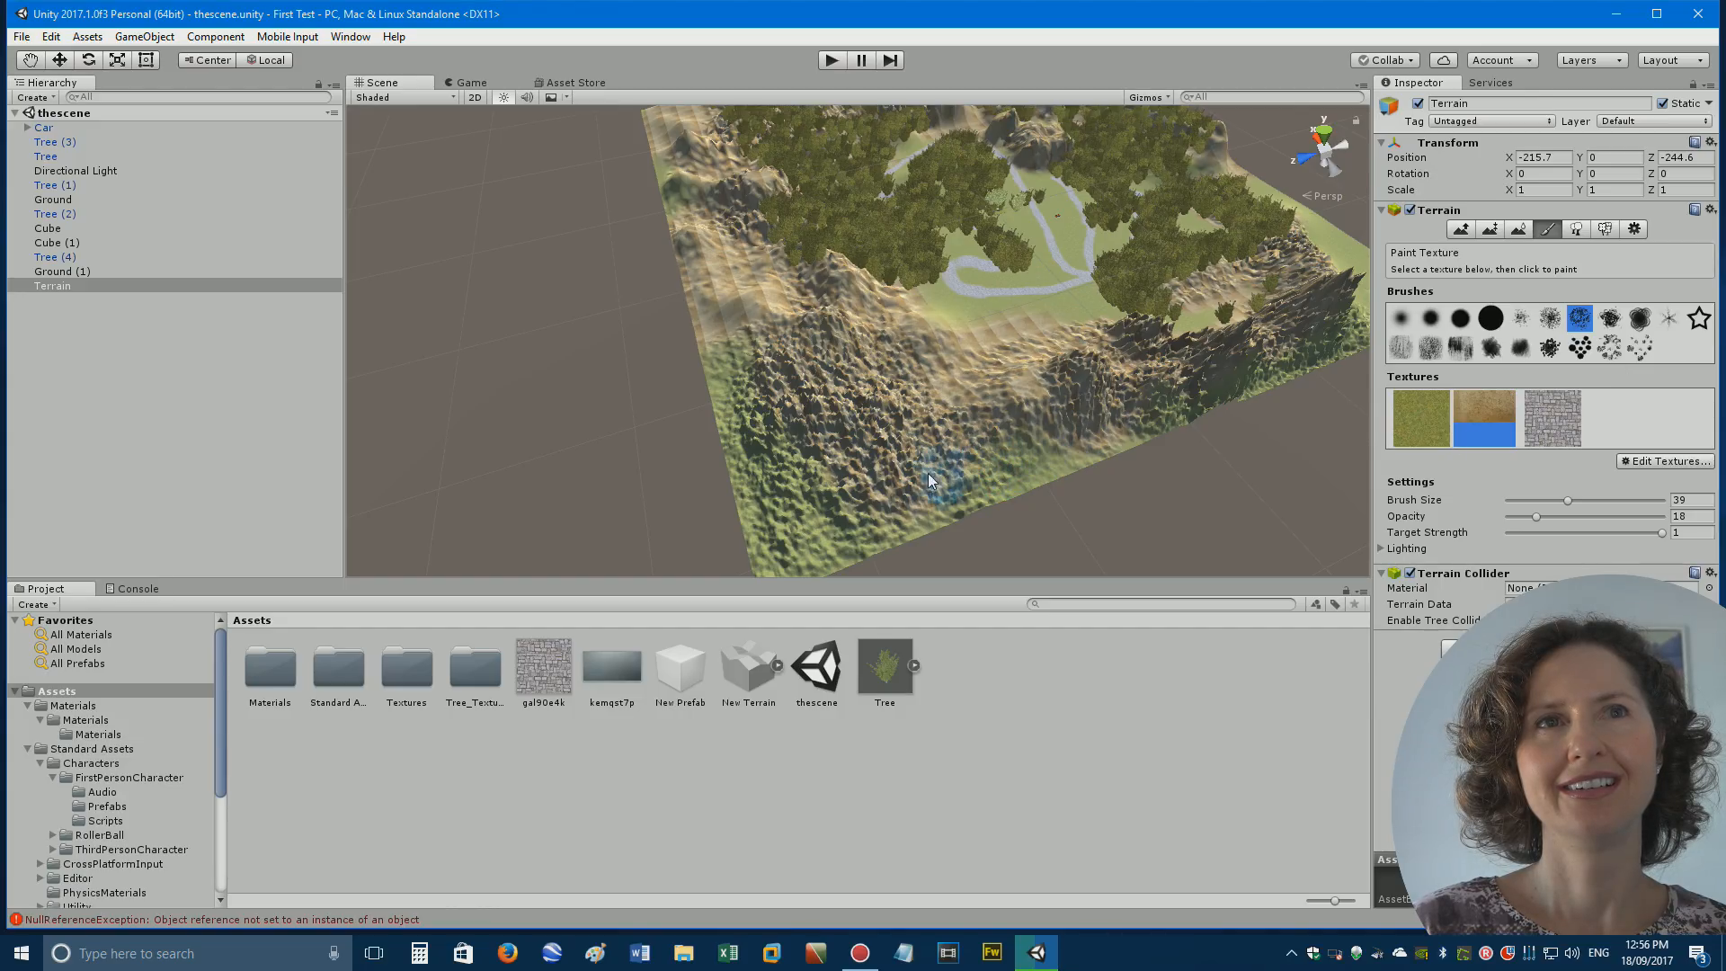
left_click_drag(927, 472, 815, 492)
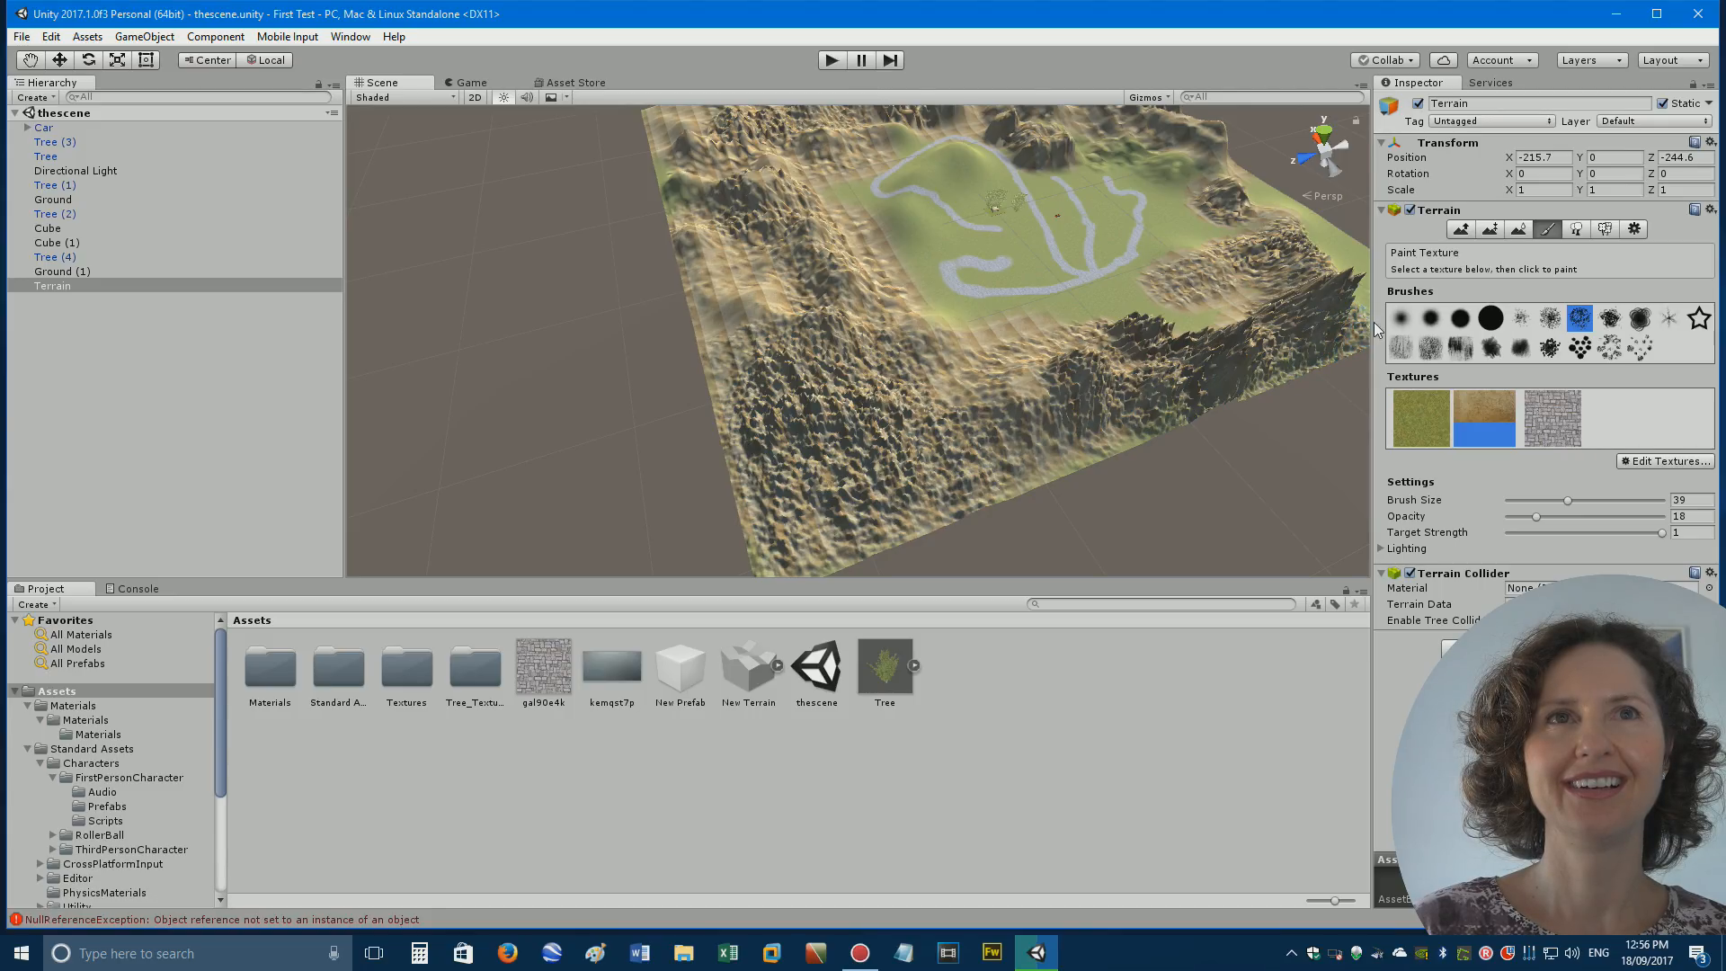
right_click_drag(1277, 292, 1243, 123)
key("w")
left_click_drag(1174, 126, 989, 117, "alt")
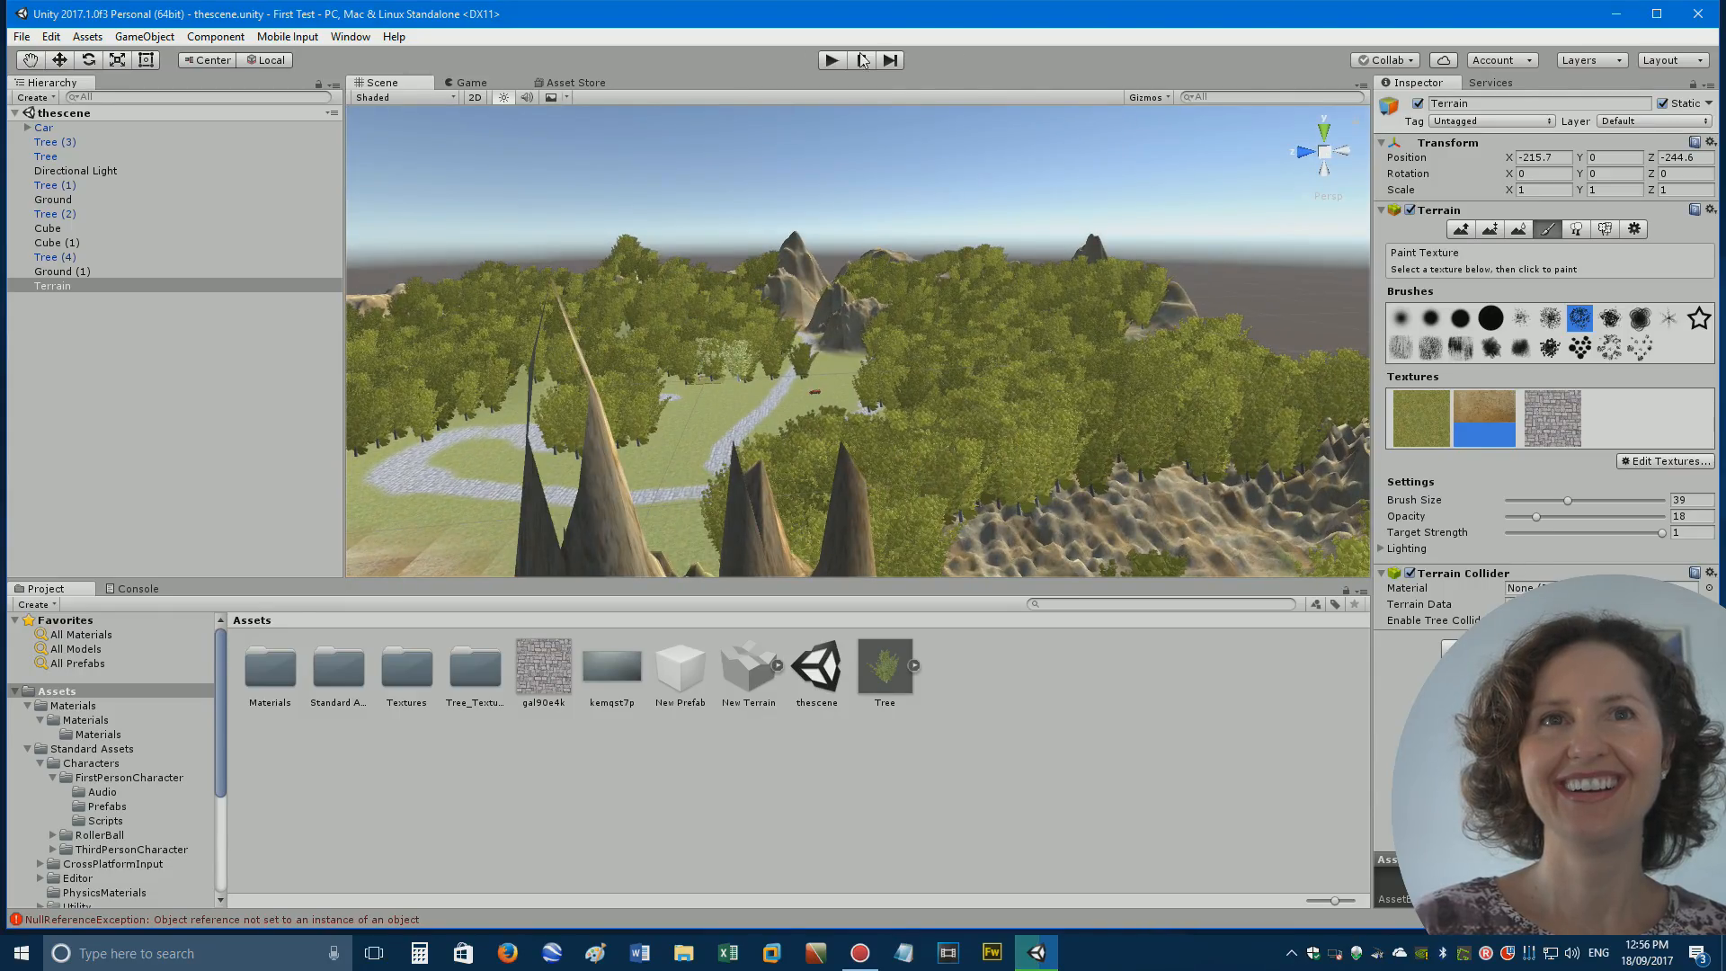
Start a play test and drive the red car across the grass past the trees and up the new rocky hill.
left_click(832, 59)
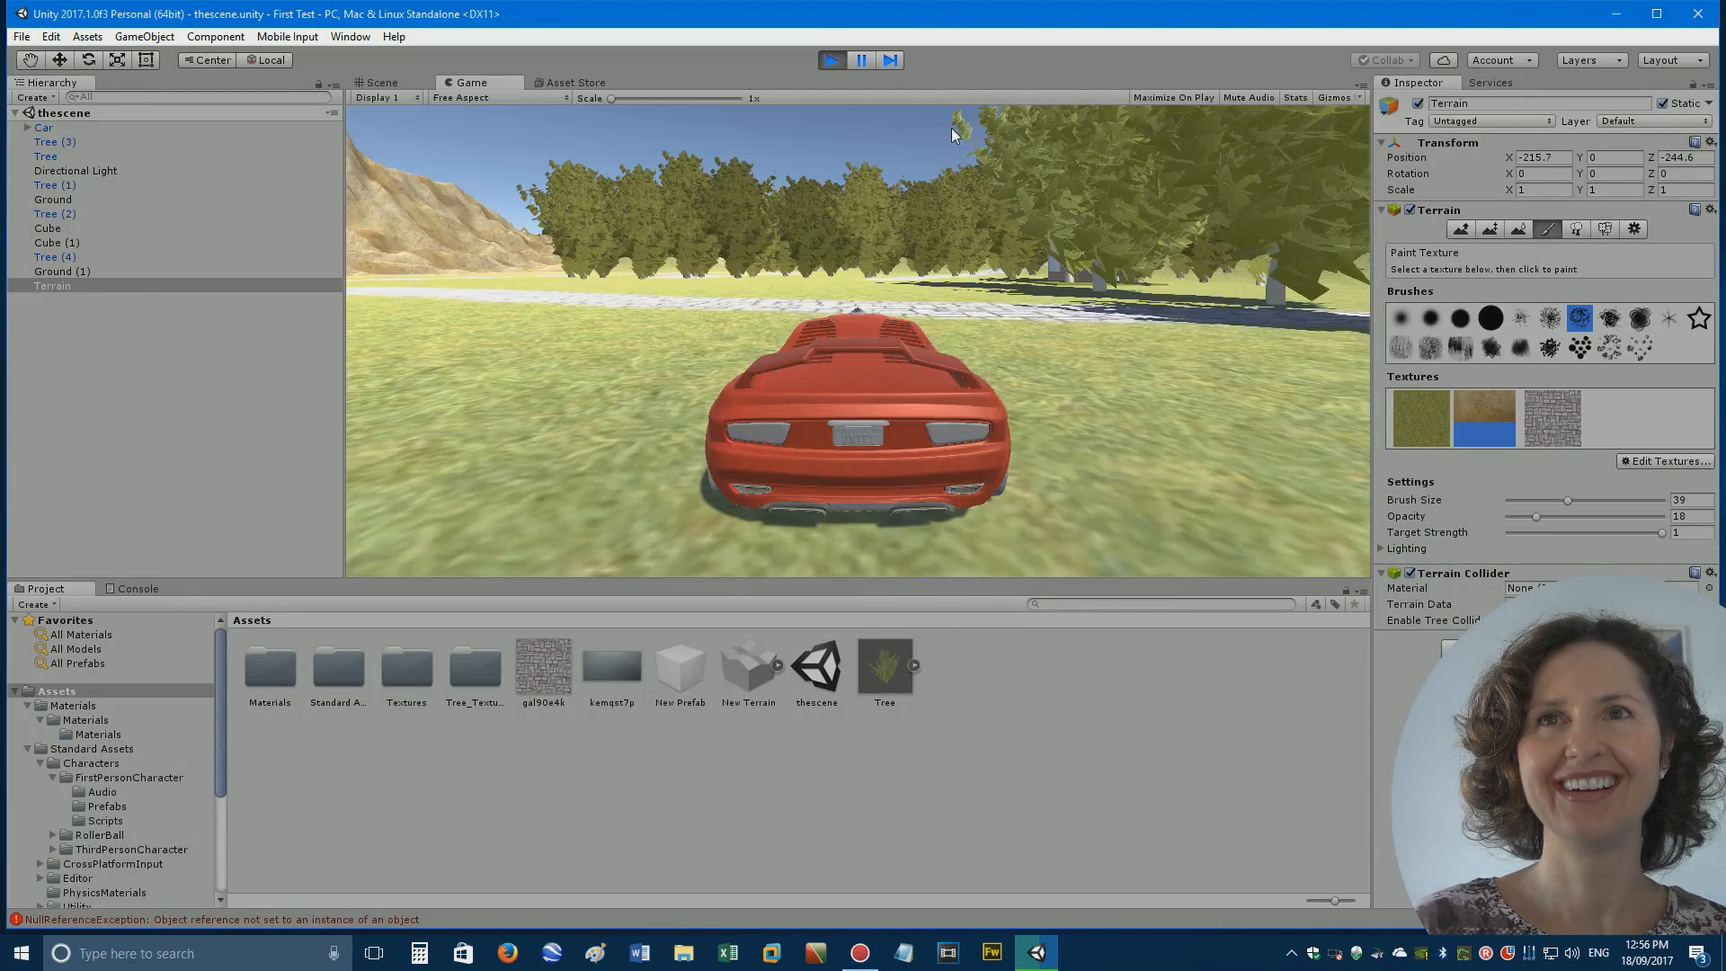
key("Up")
key("Left")
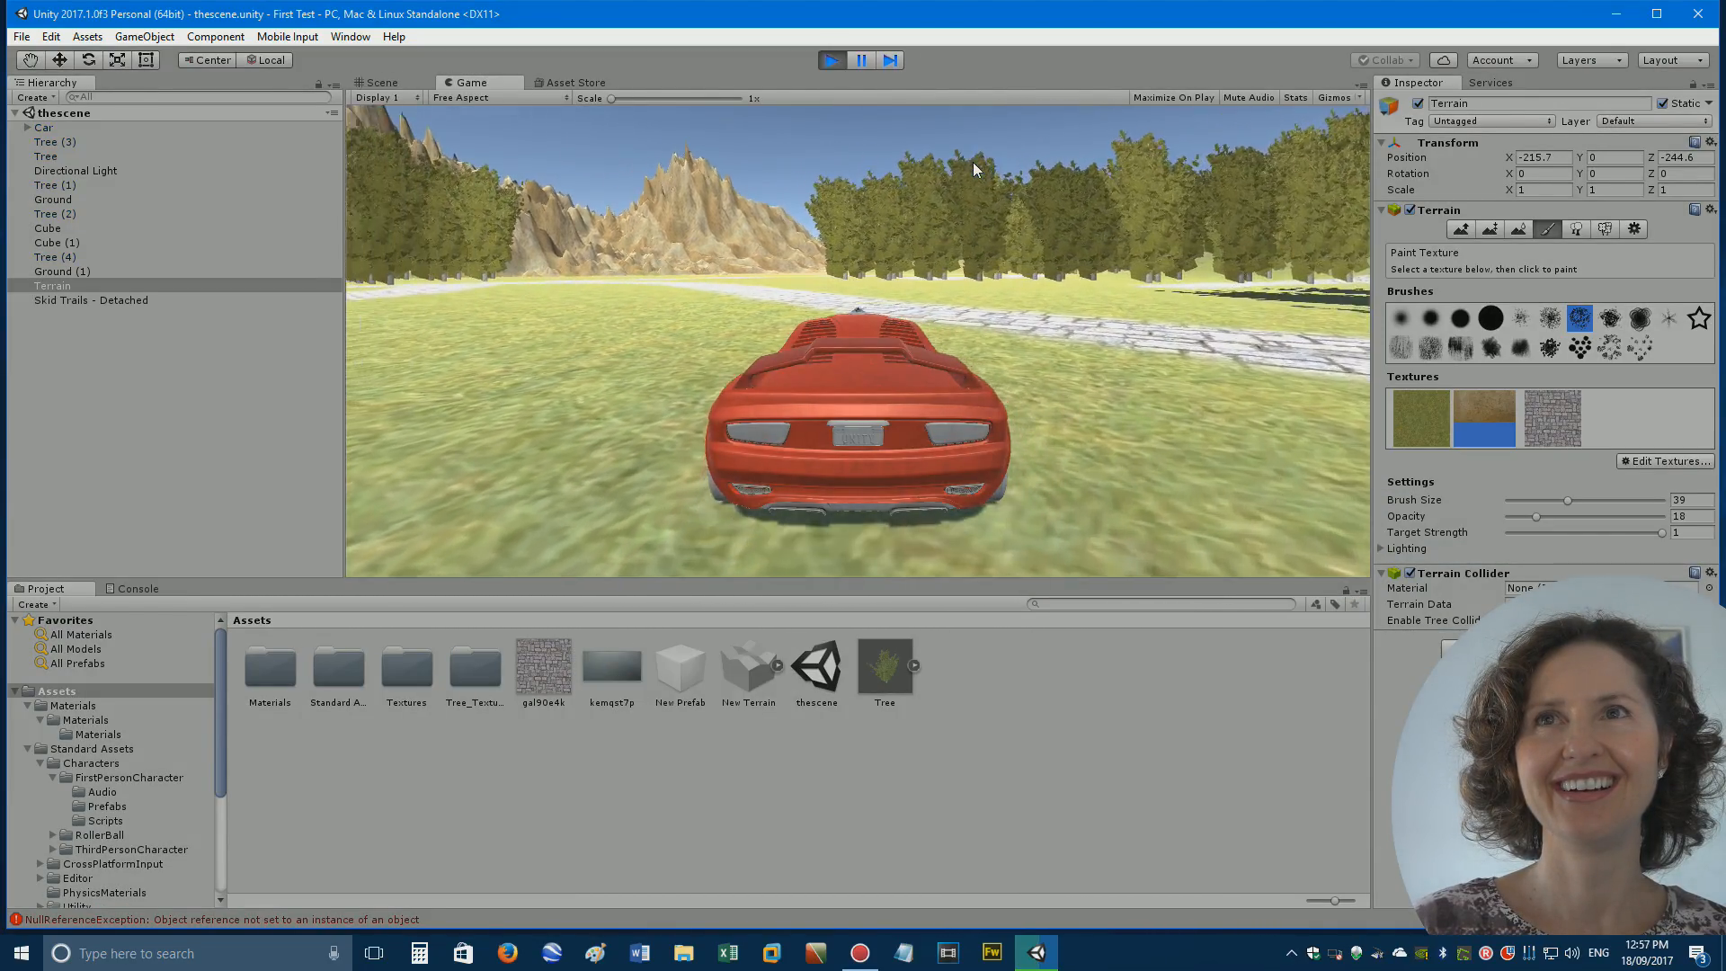
key("Up")
key("Left")
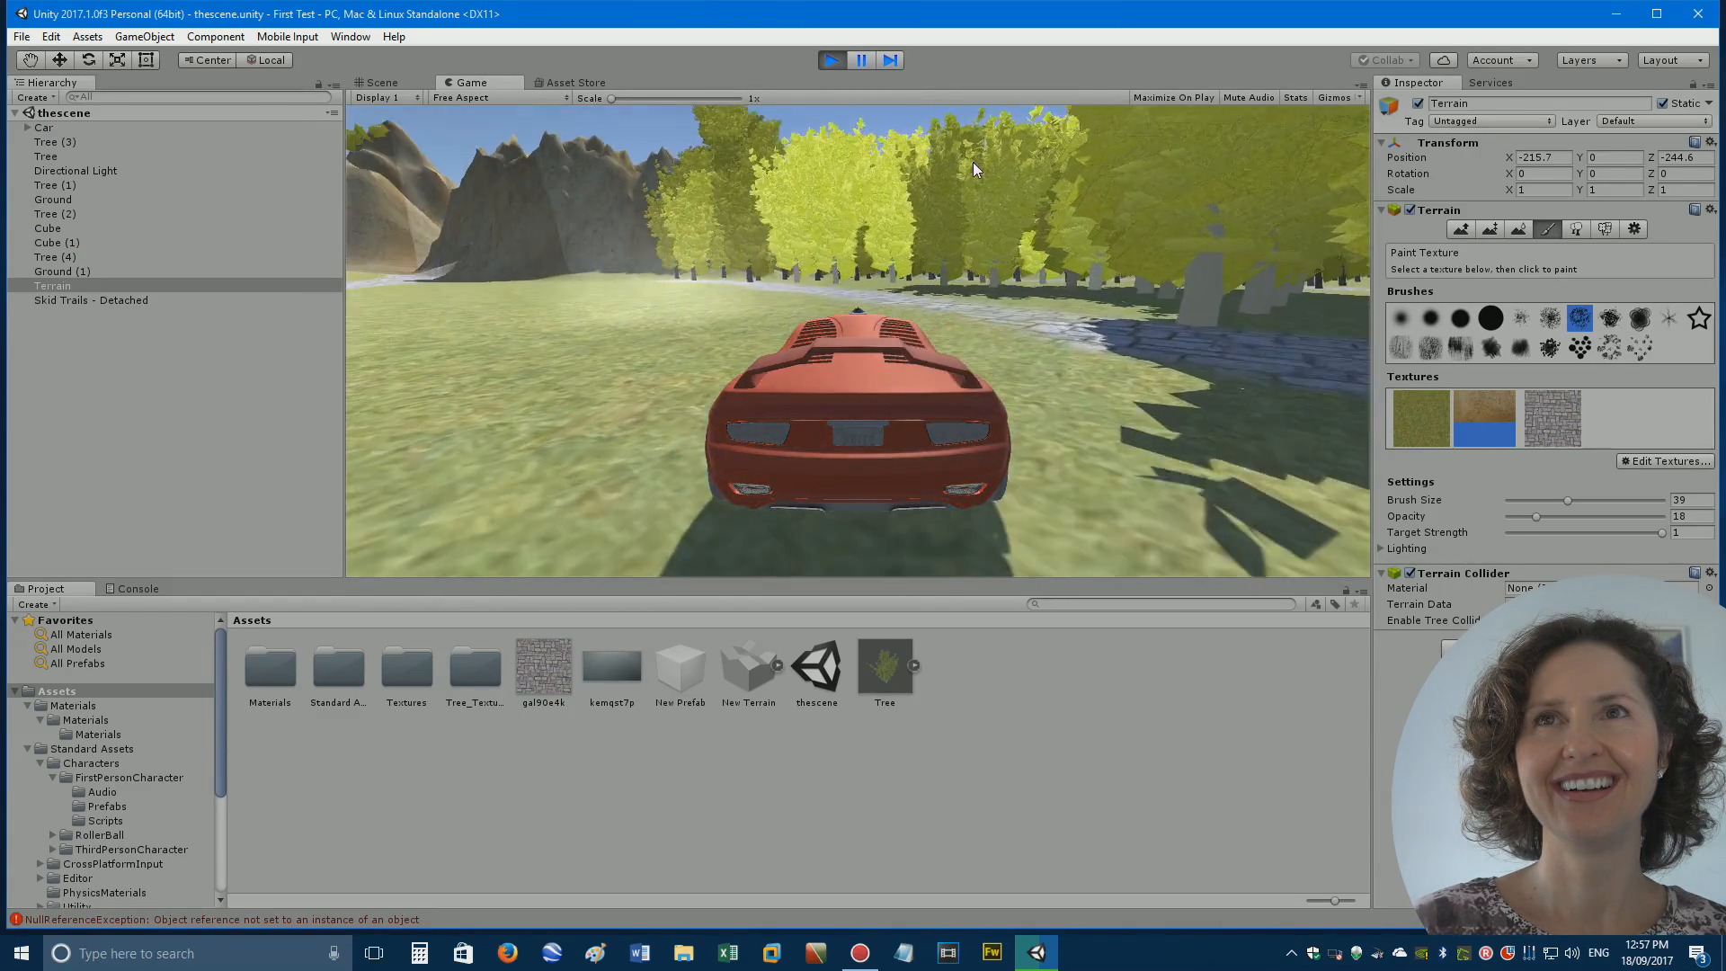
key("Up")
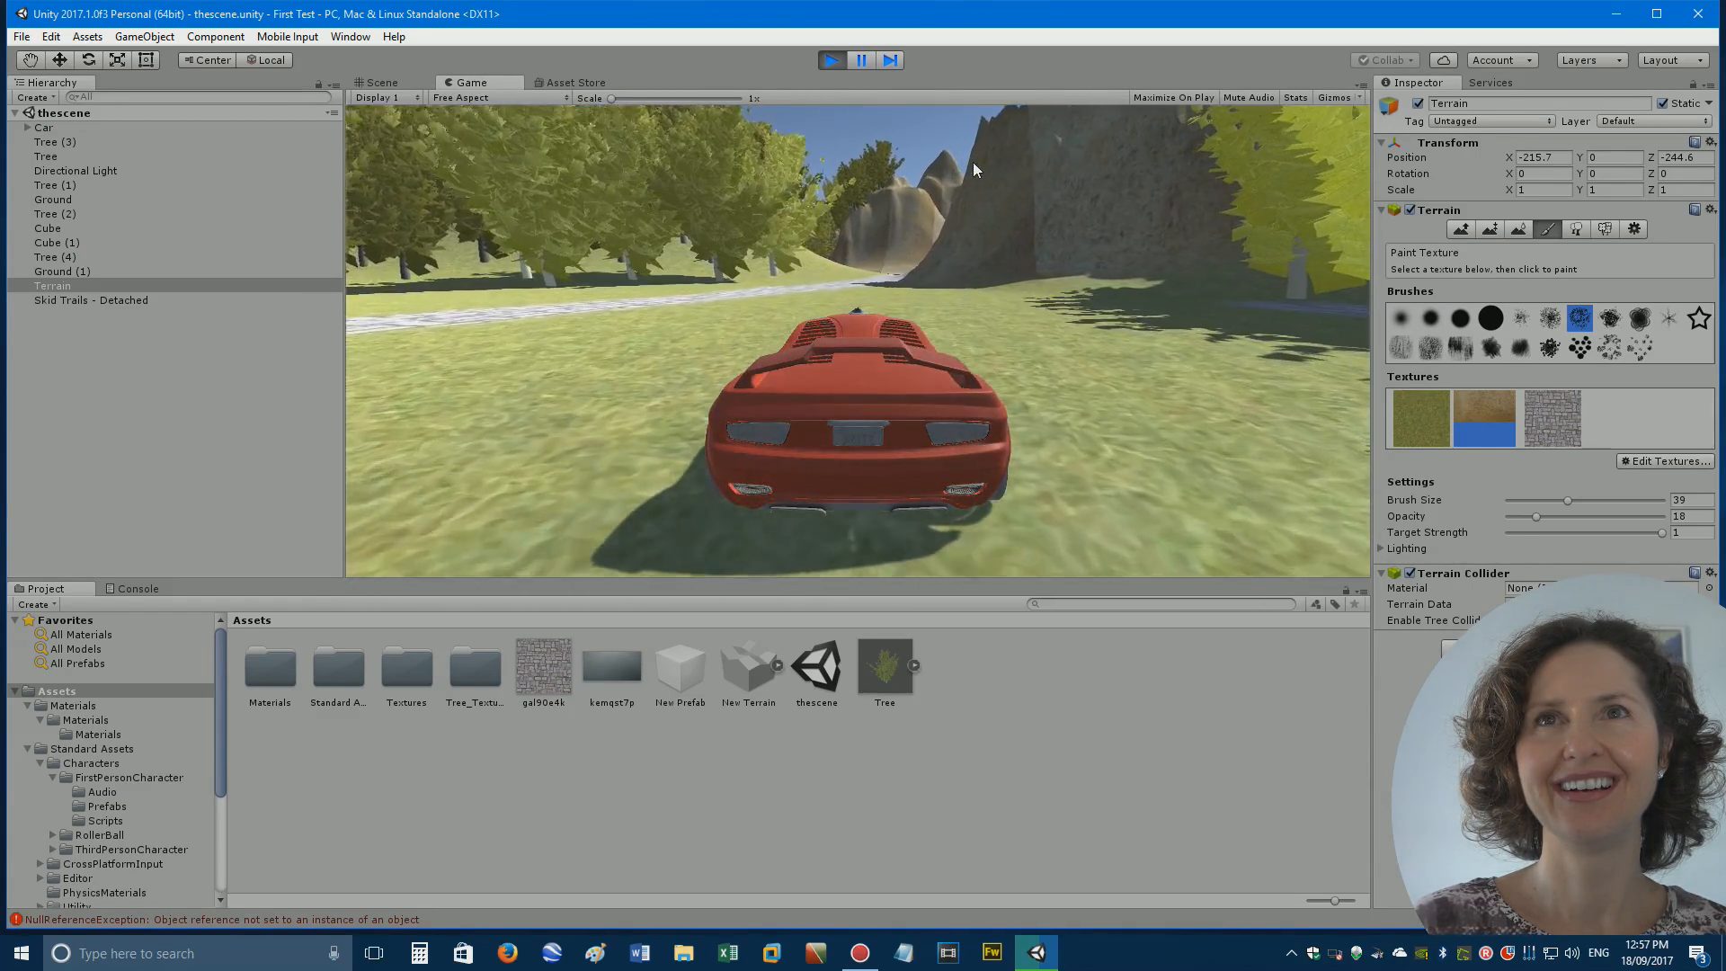
key("Up")
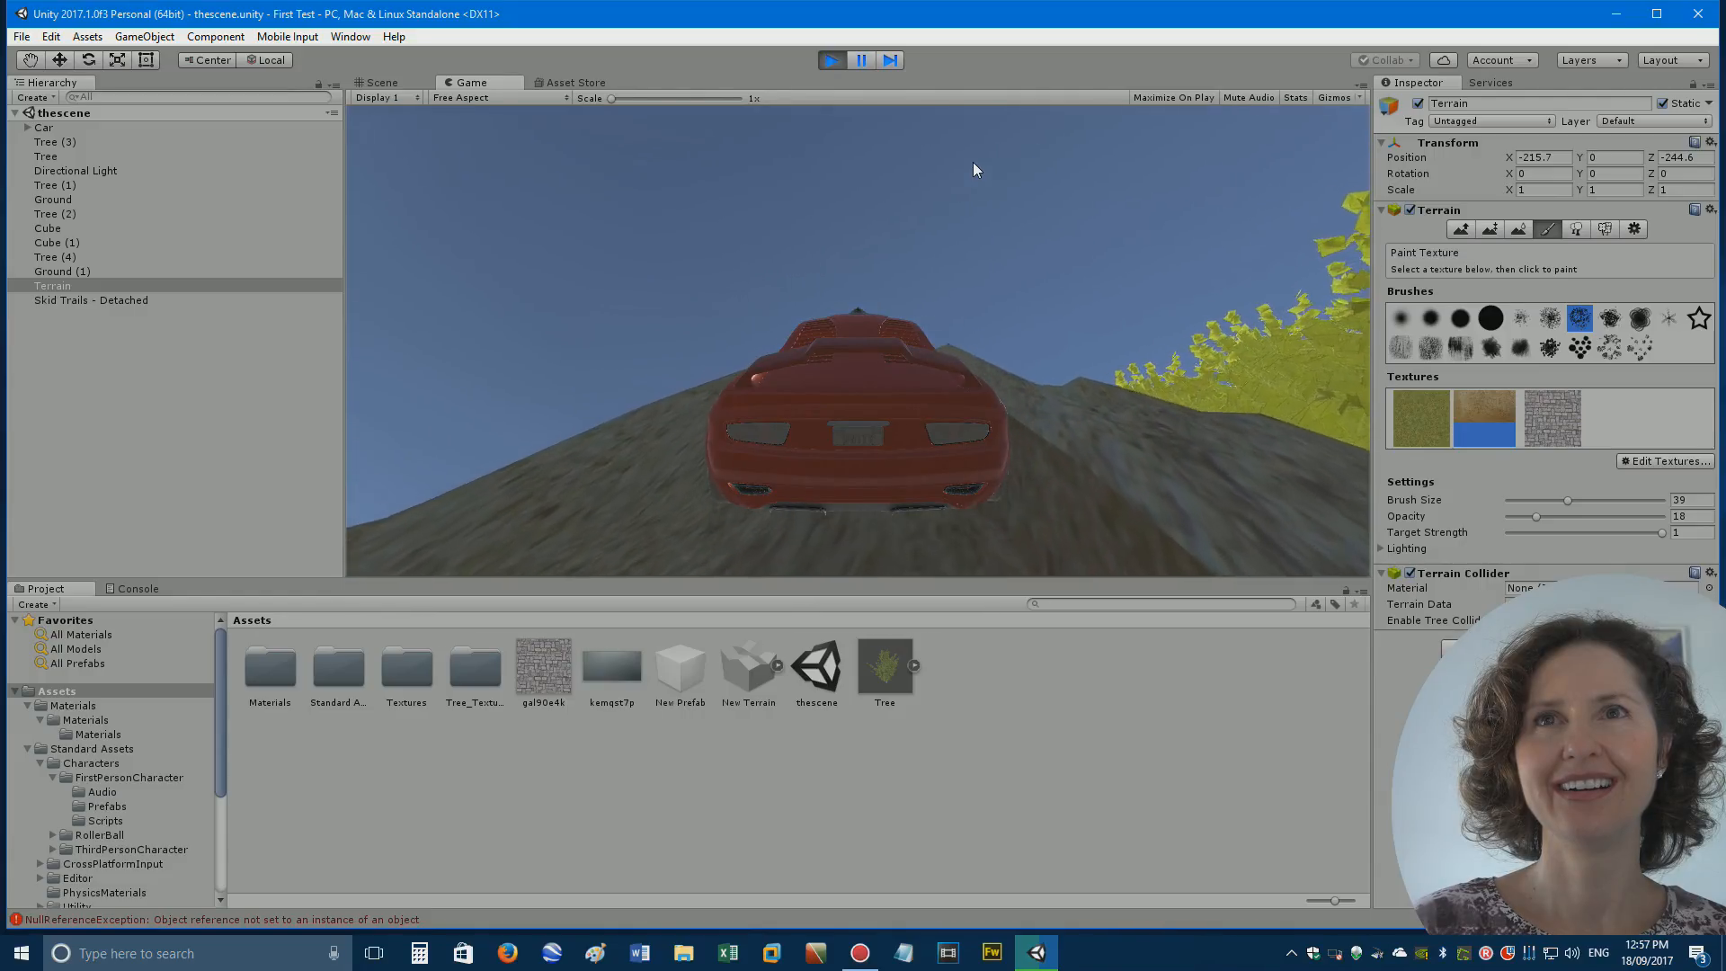
key("Up")
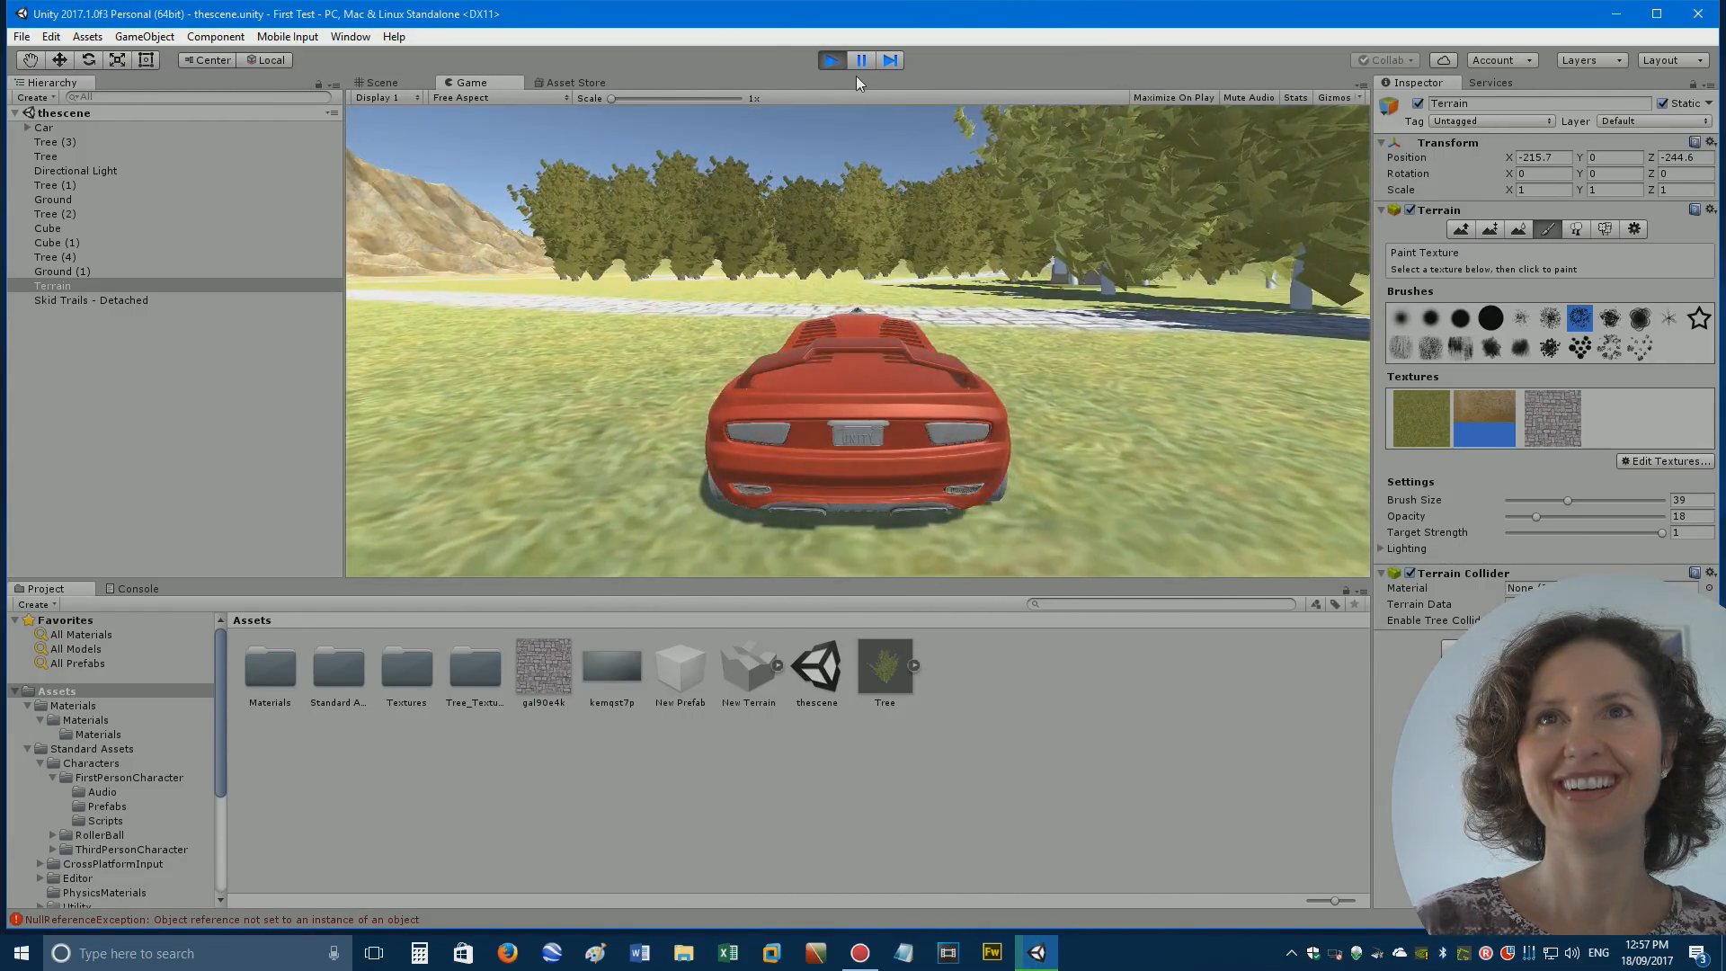
Drive the red car along the stone path and over the rocky hill into the forest, and end the play test.
key("Up")
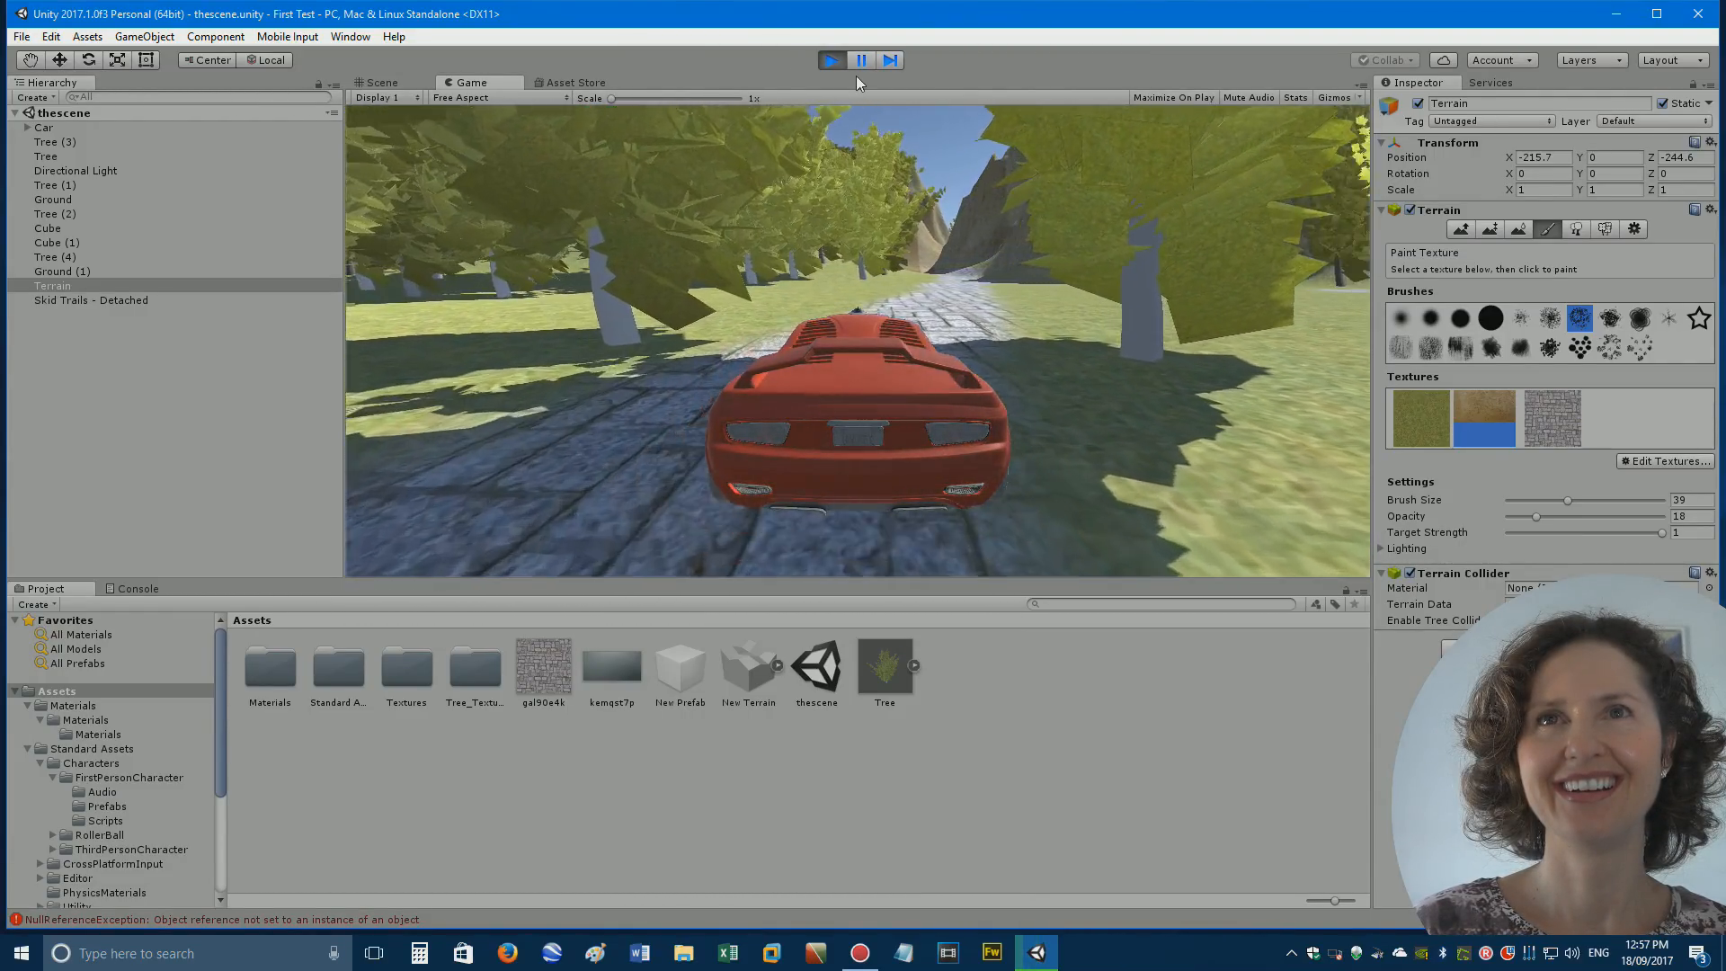
key("Up")
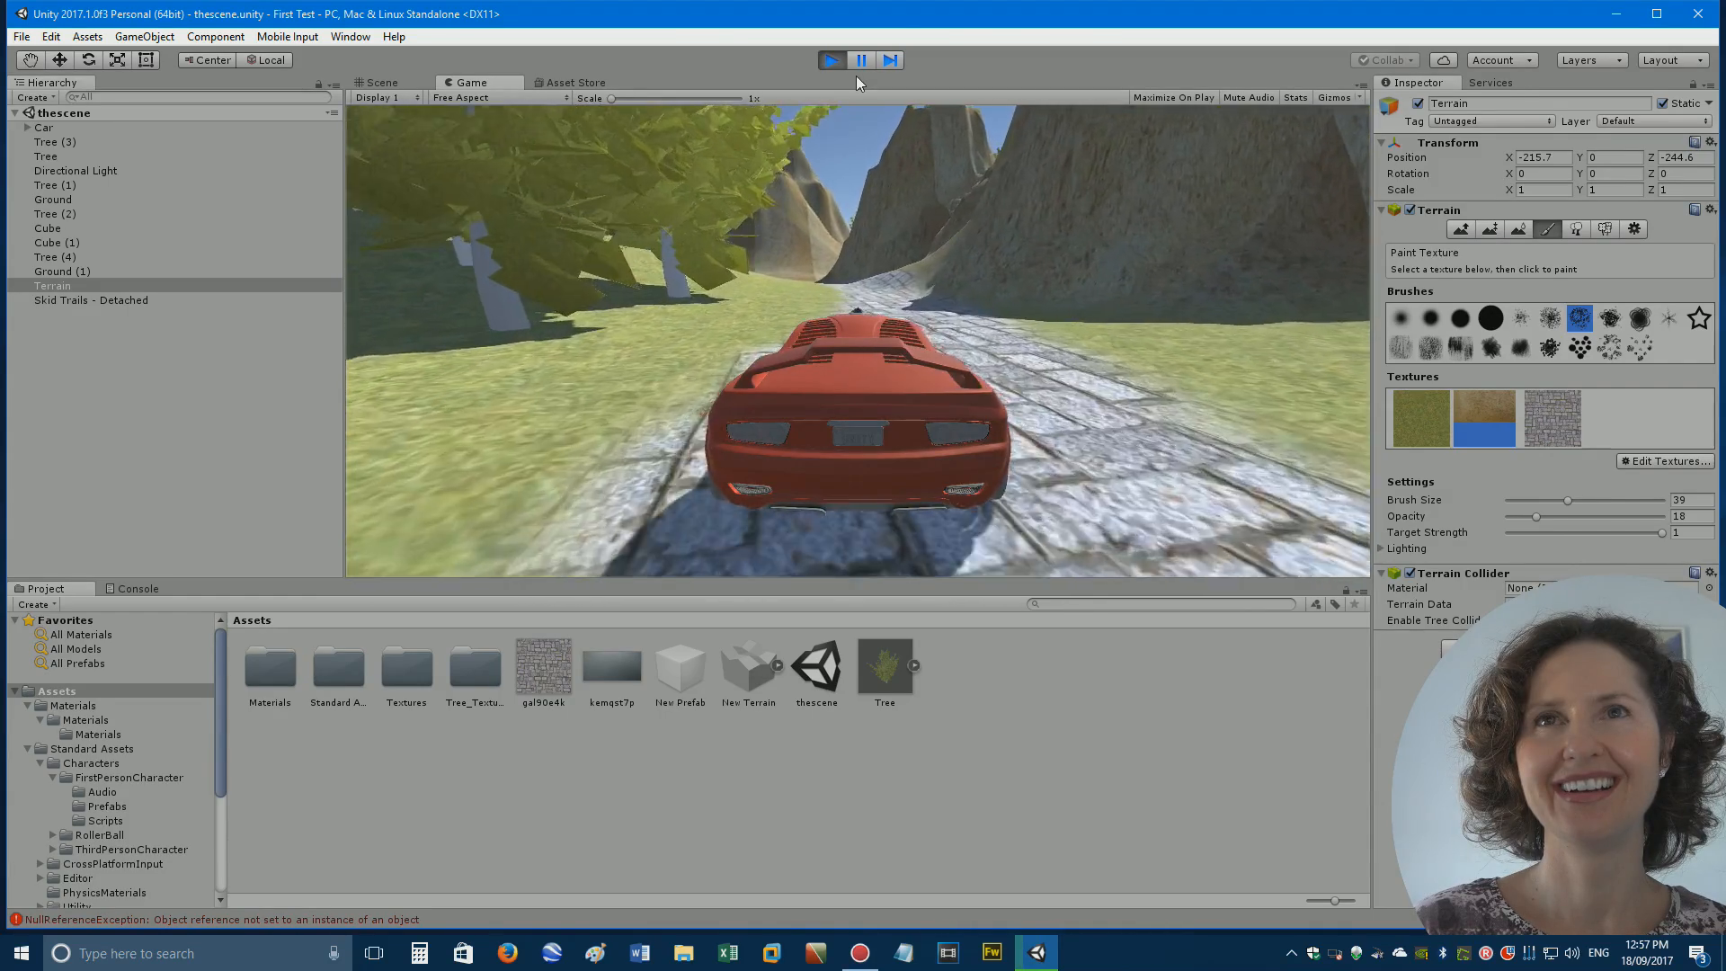
key("Left")
key("Up")
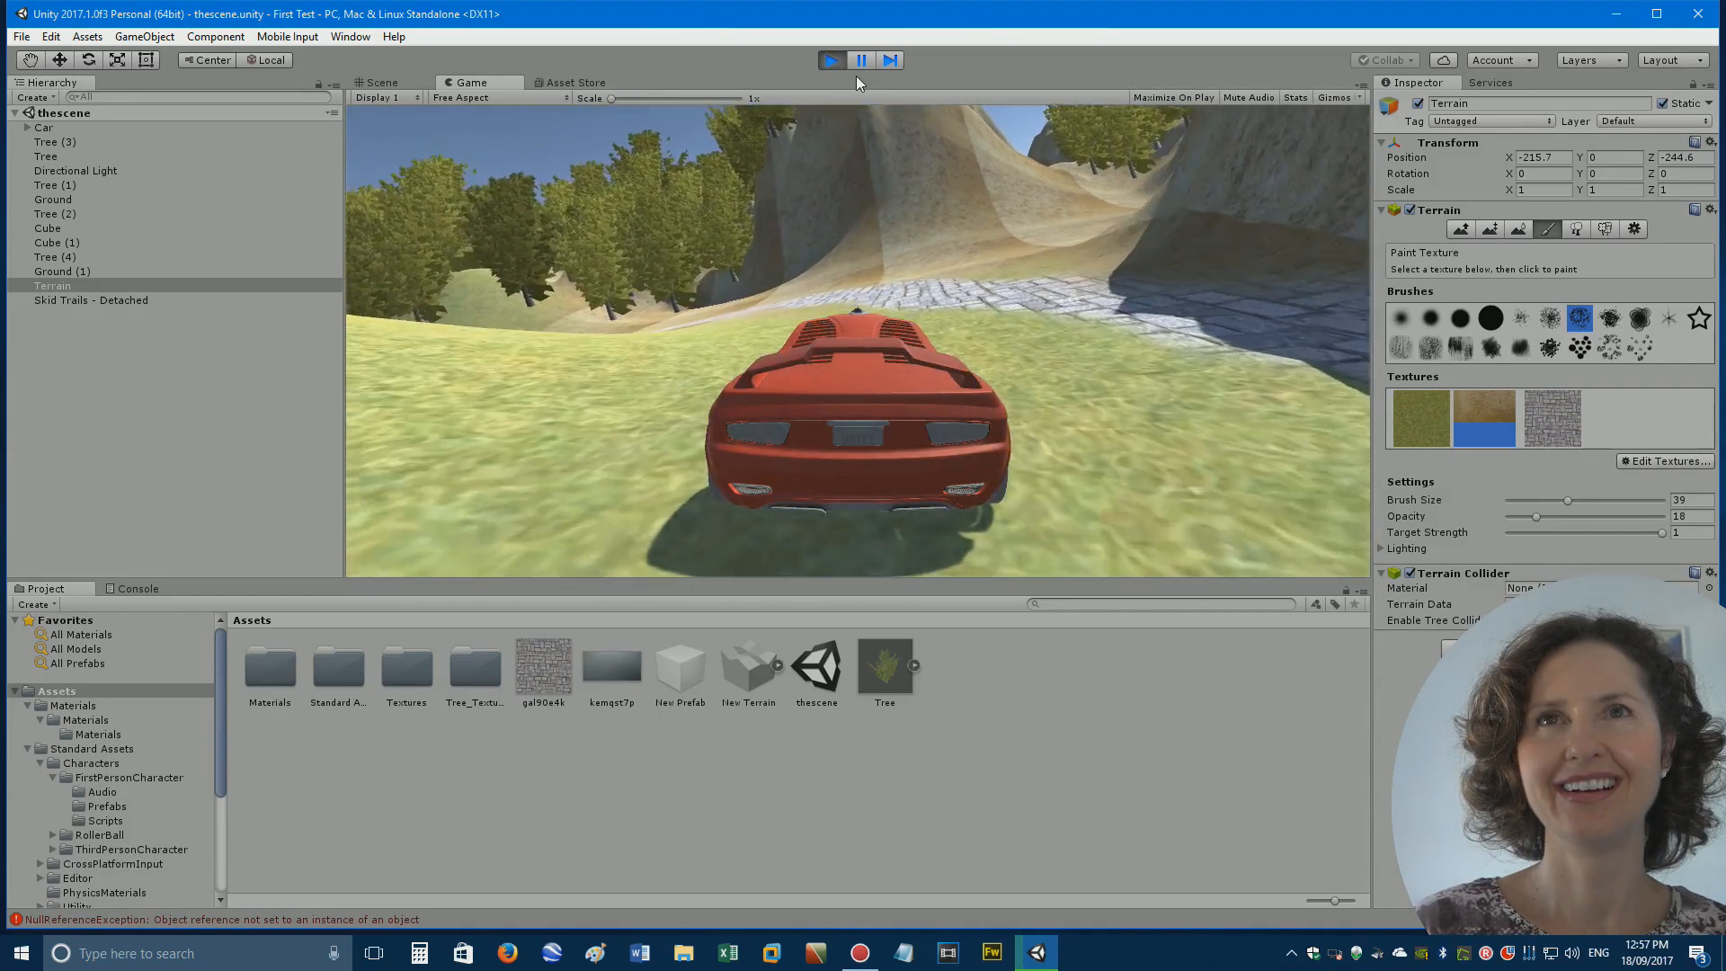
key("Up")
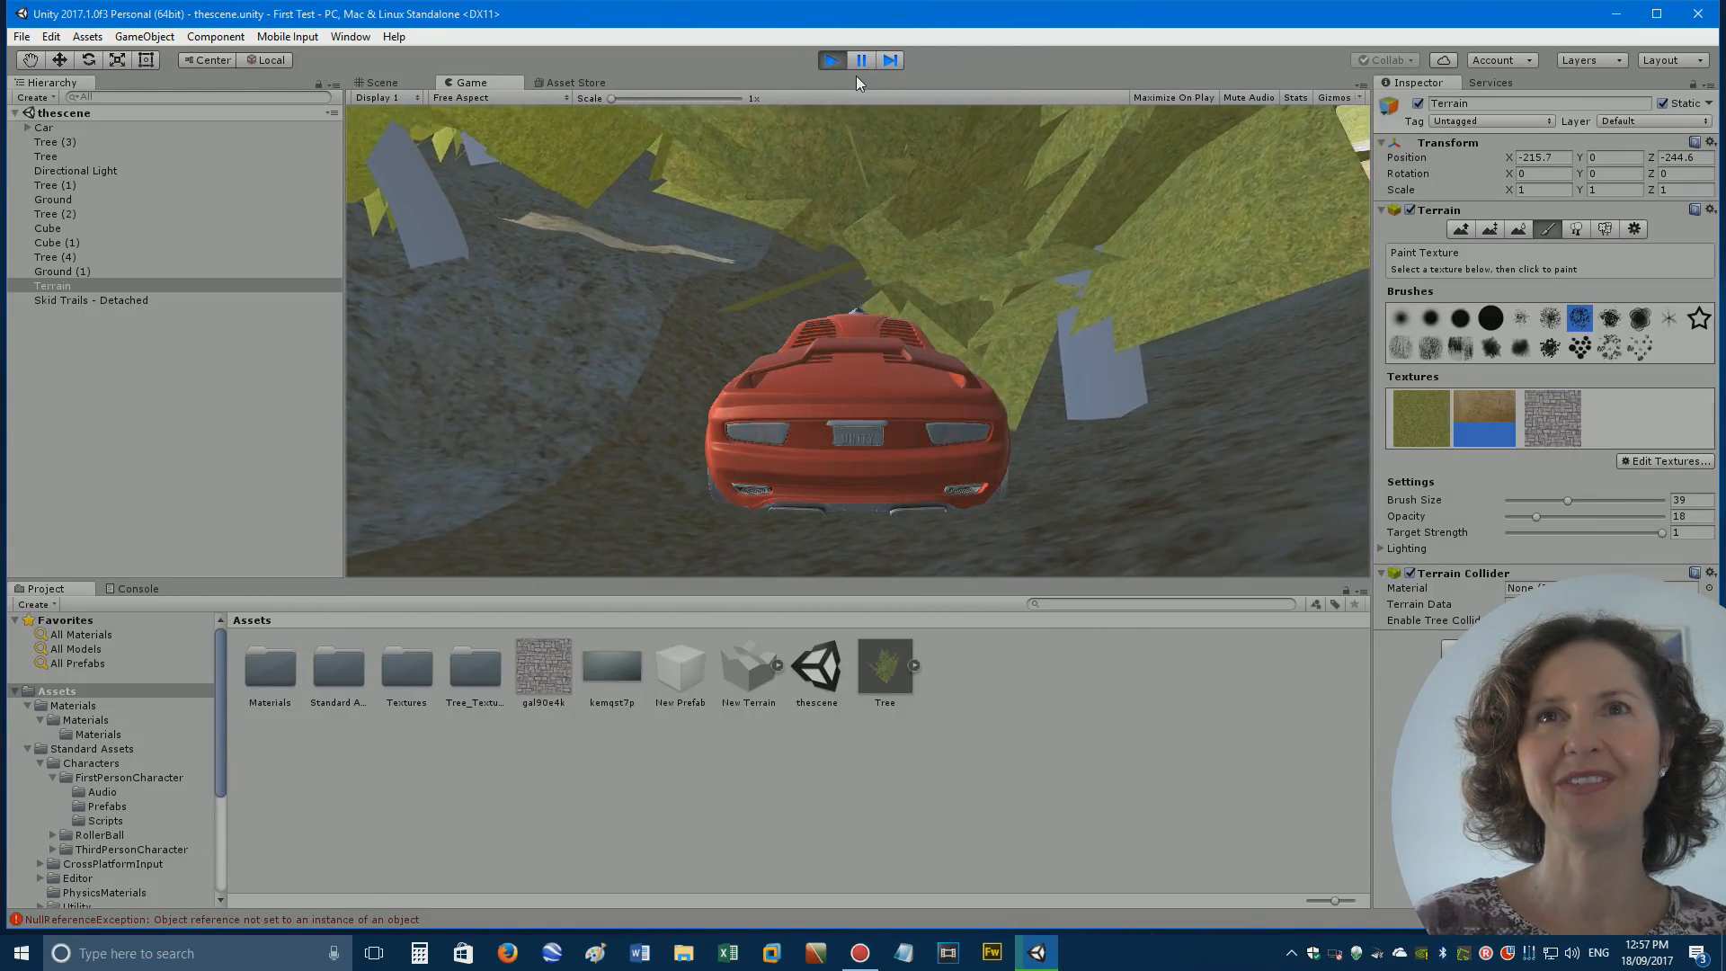
left_click(828, 61)
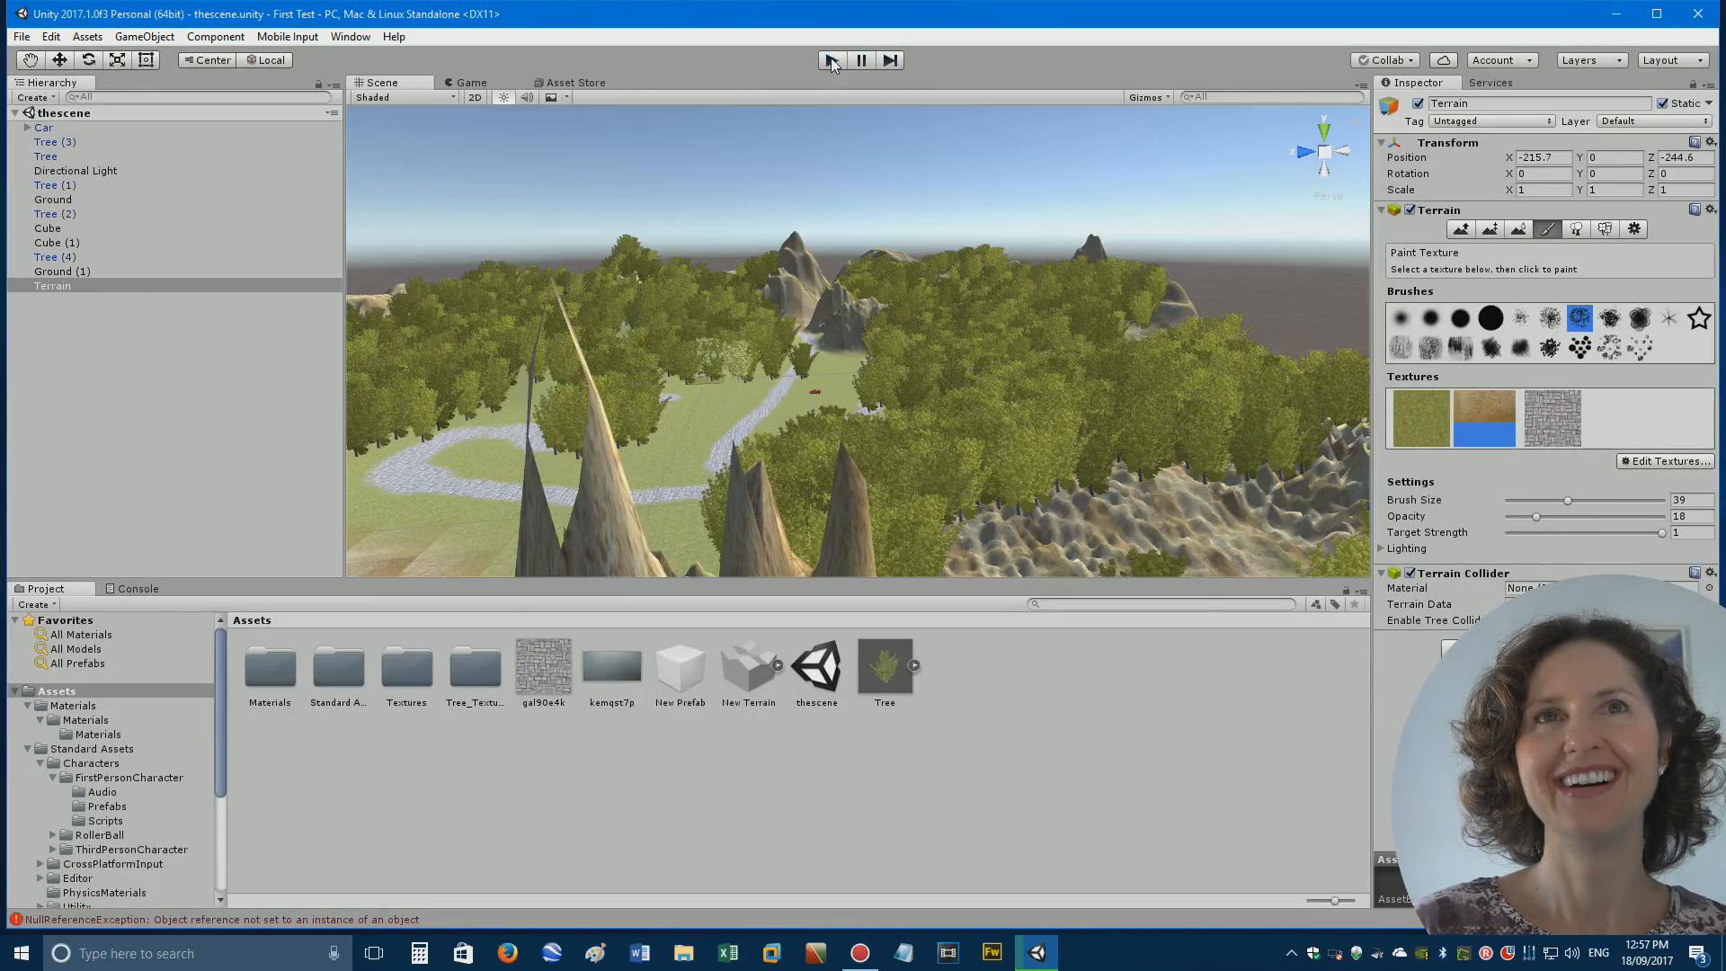
Start another play test and drive the red car across the grass under the trees towards the brick-walled structure.
left_click_drag(928, 341, 879, 354, "alt")
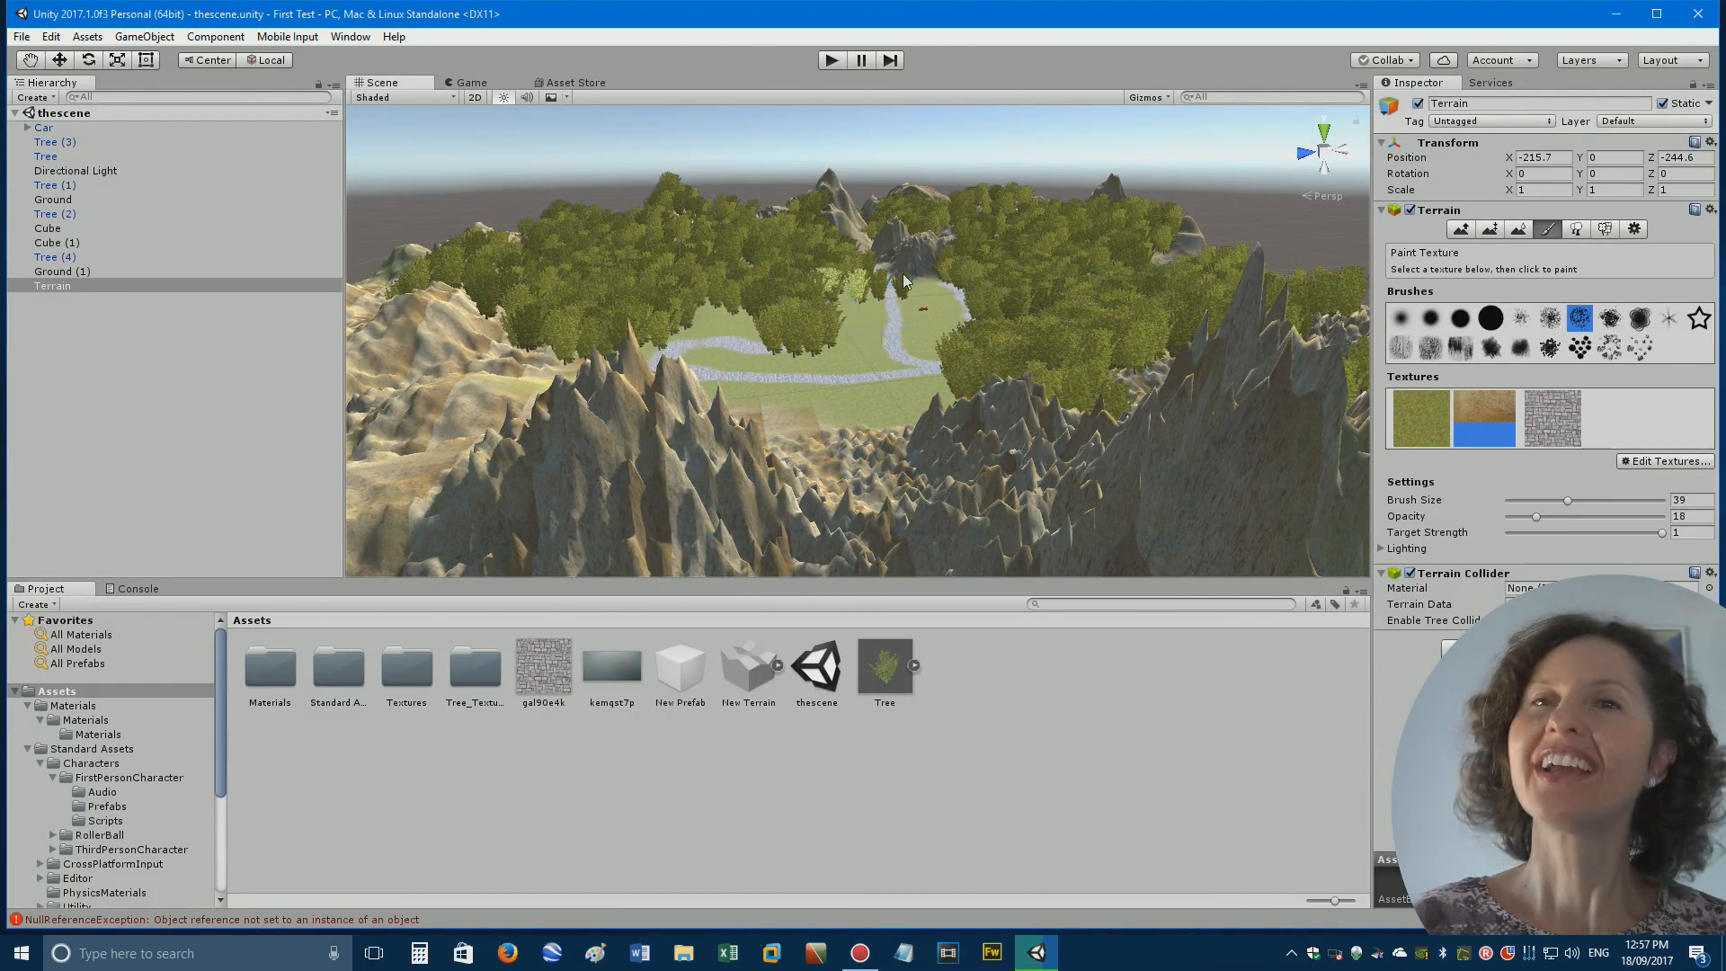
left_click_drag(830, 273, 868, 209, "alt")
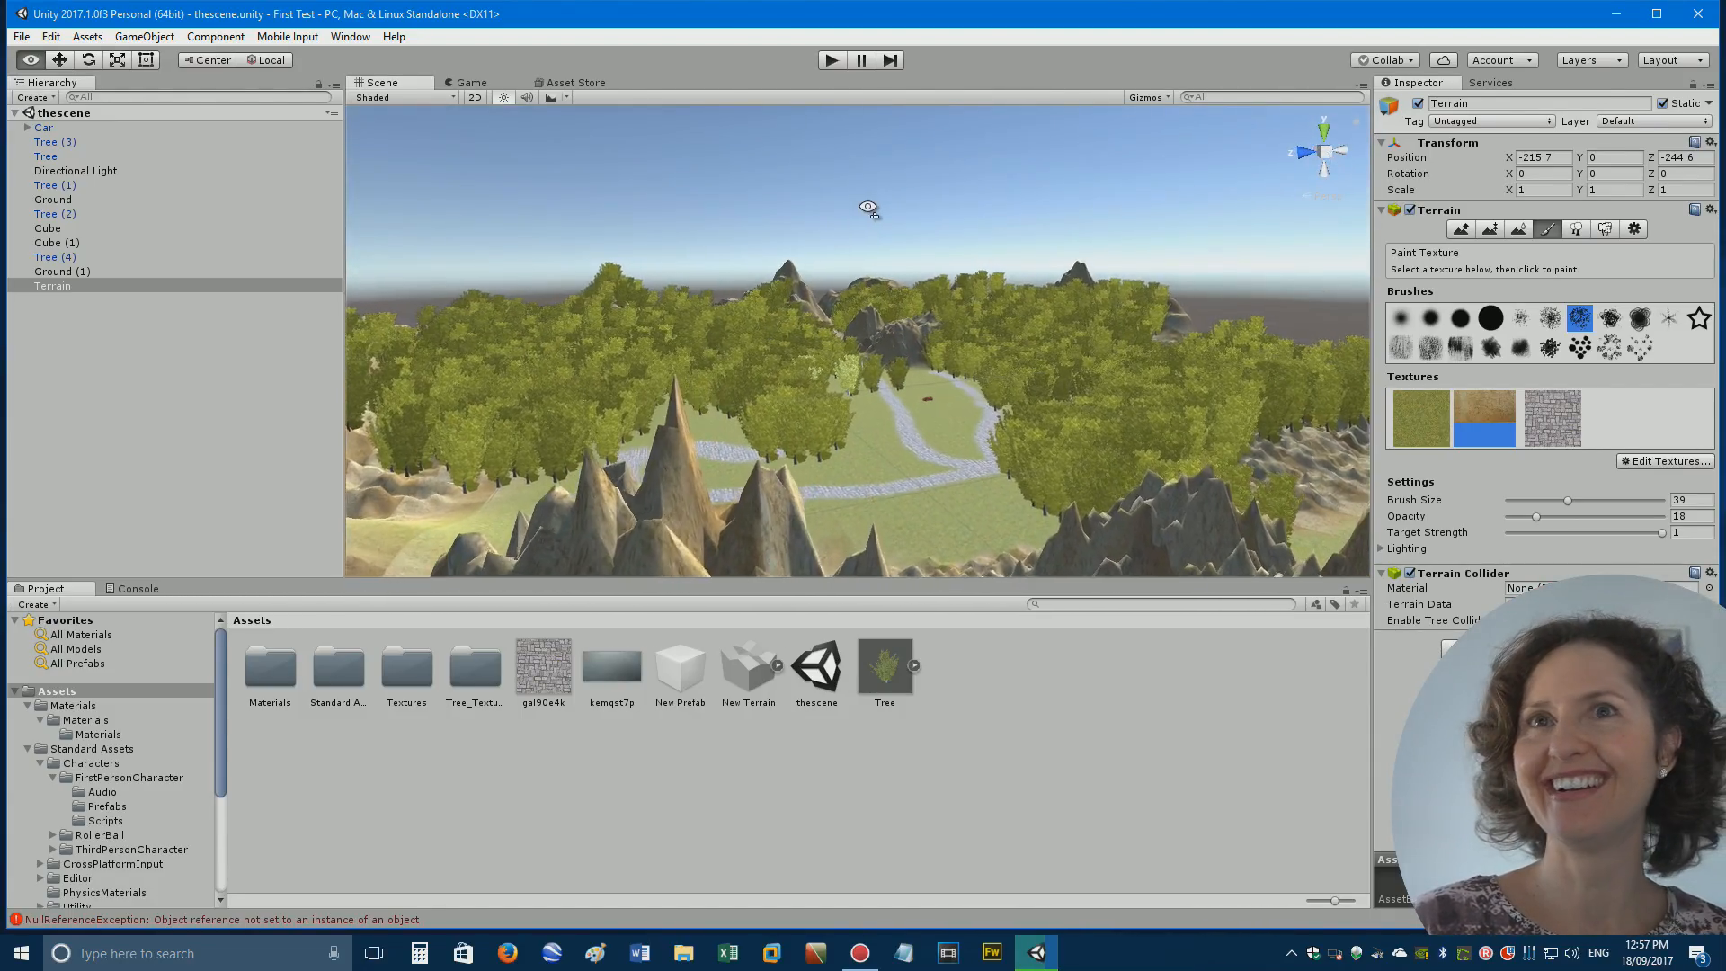
key("ctrl+p")
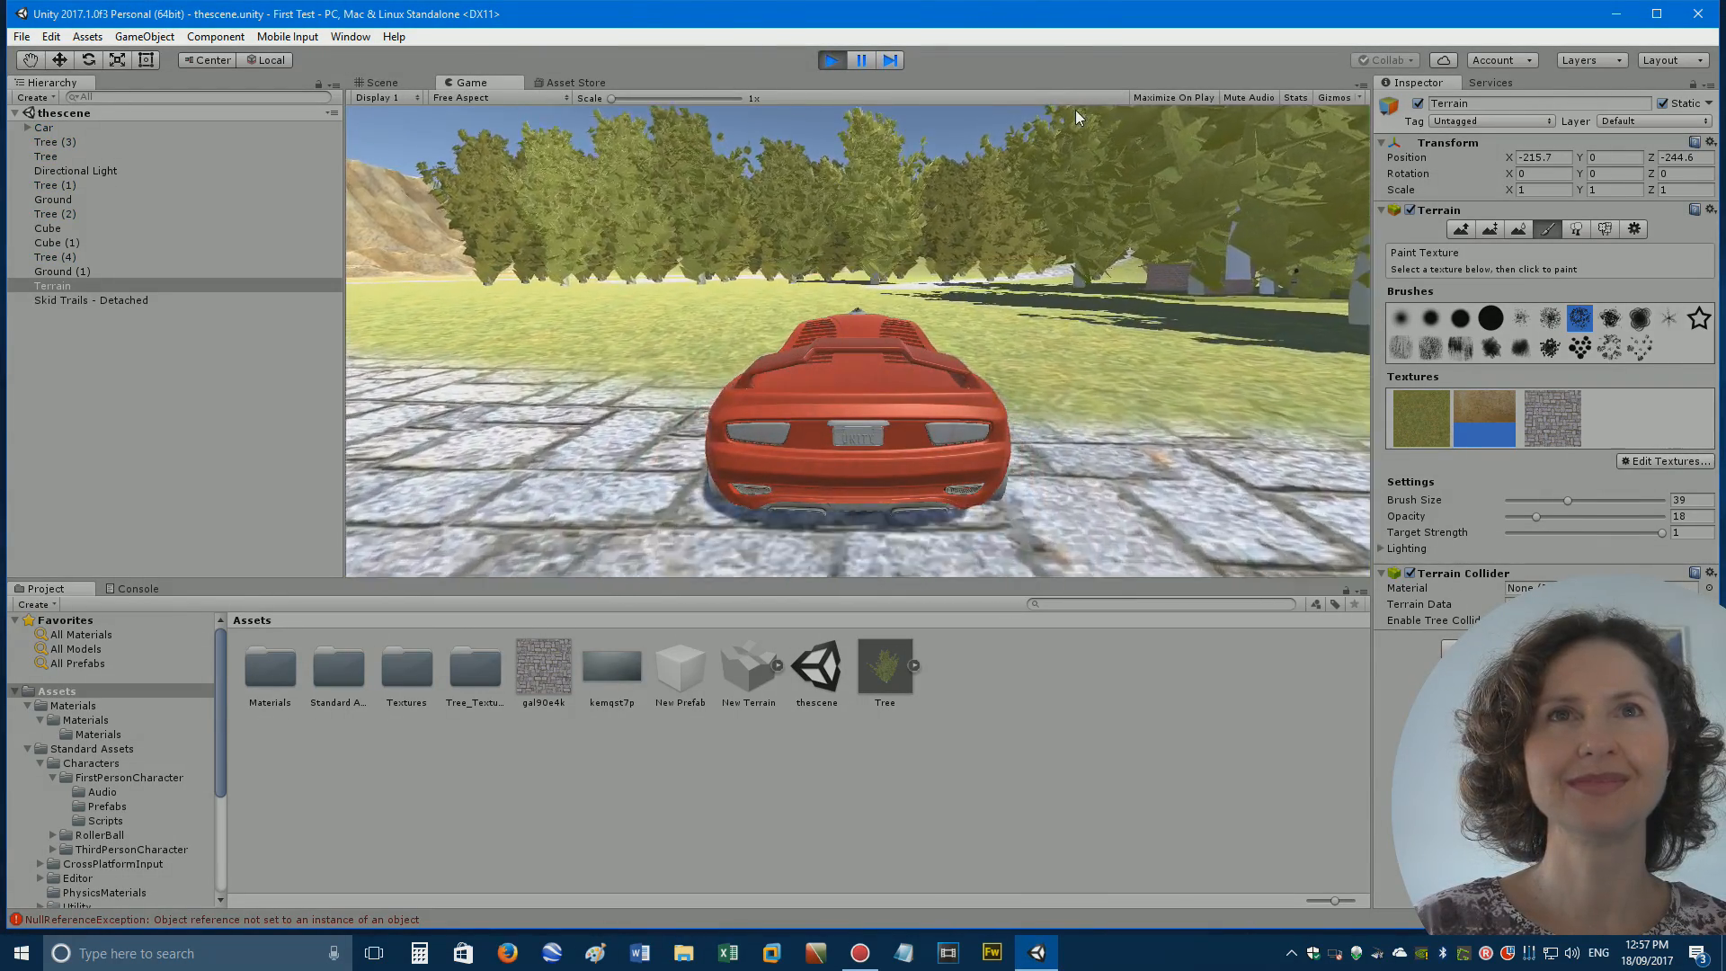
key("Up")
key("Down")
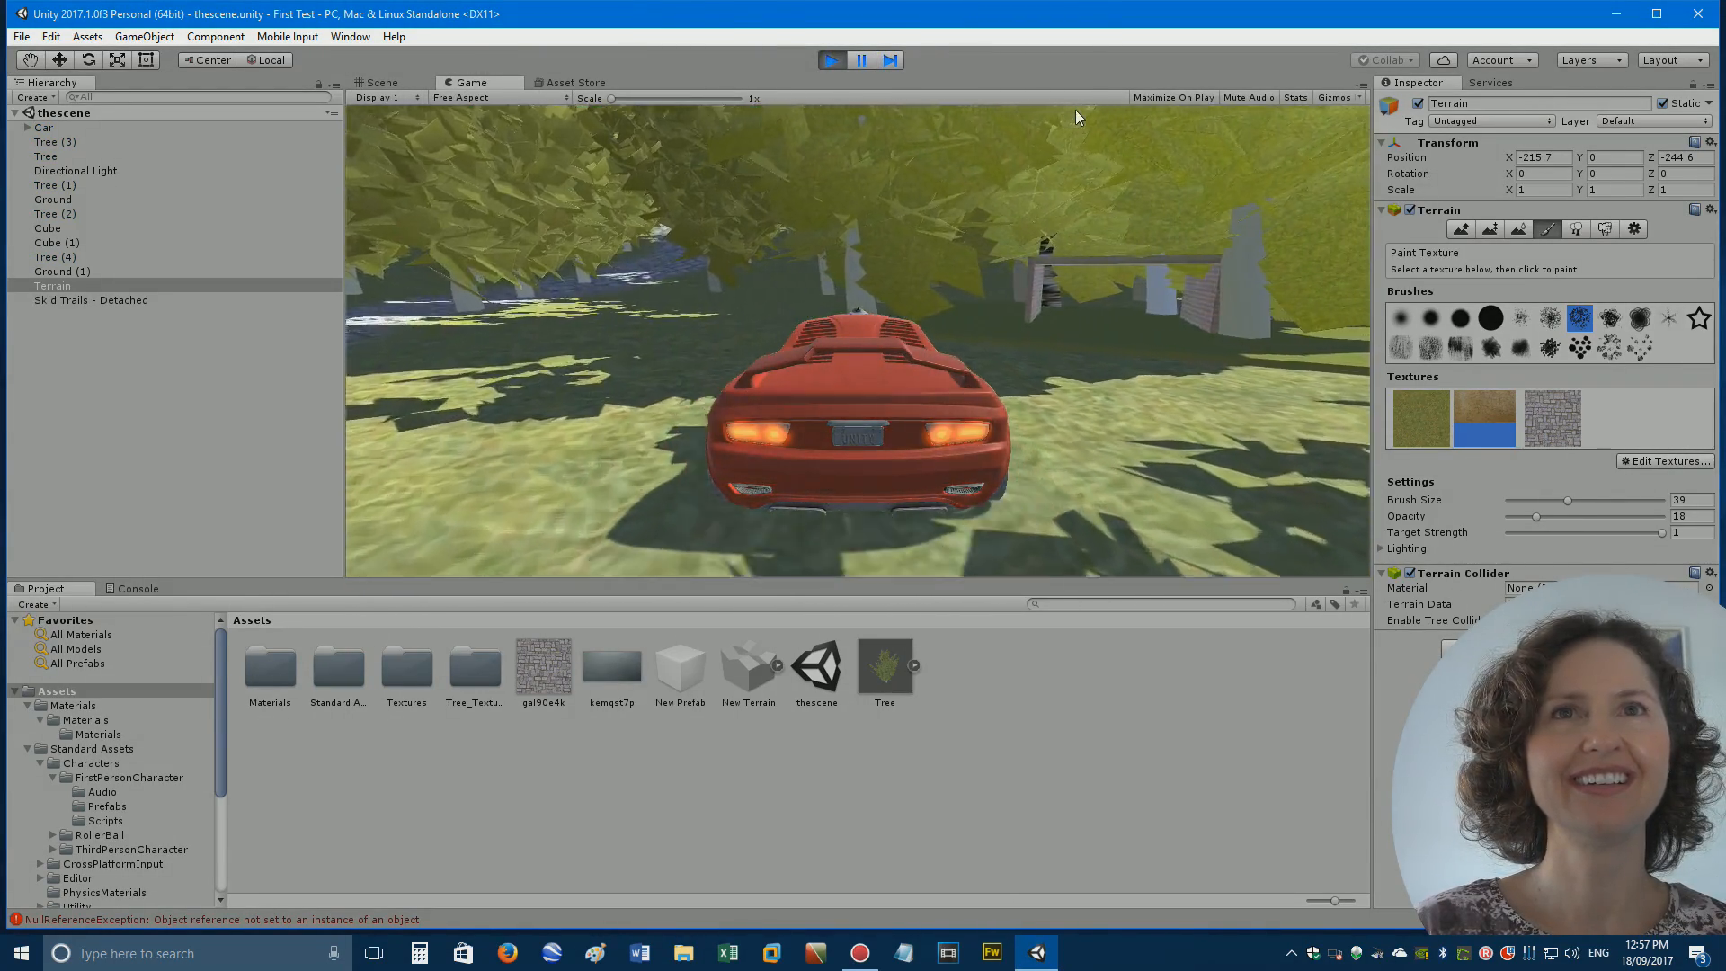
key("Up")
key("Right")
key("Left")
key("Down")
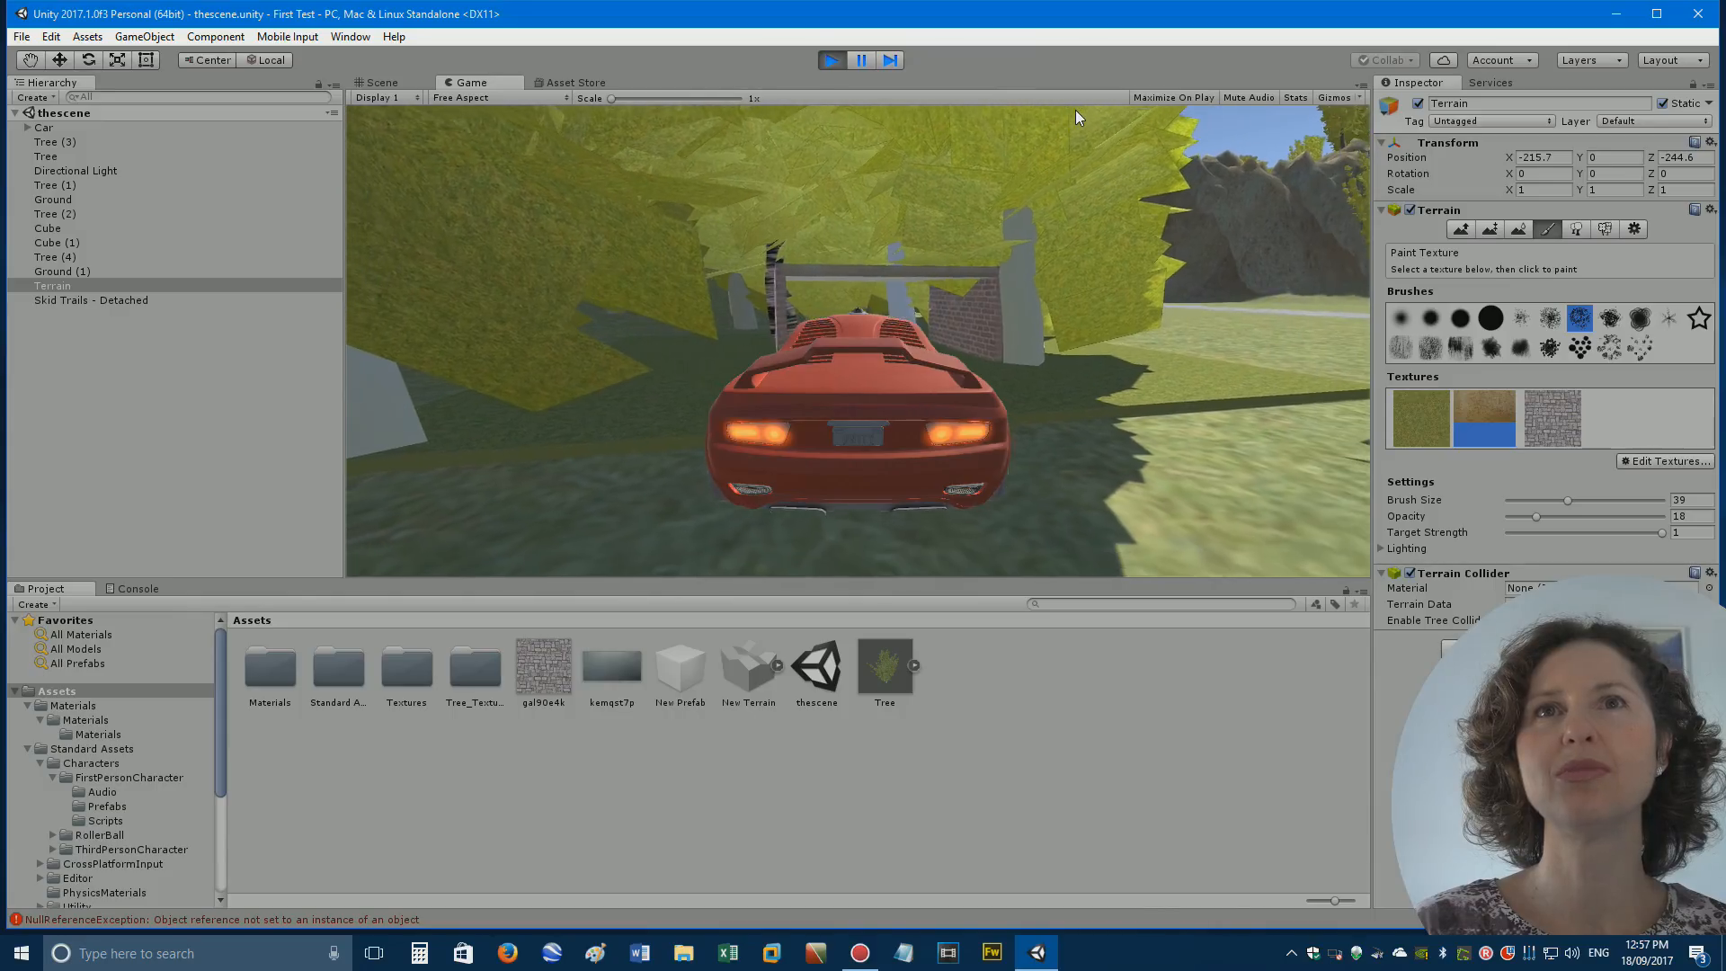
Drive the car in between the two brick walls and reverse back out onto the grass.
key("Up")
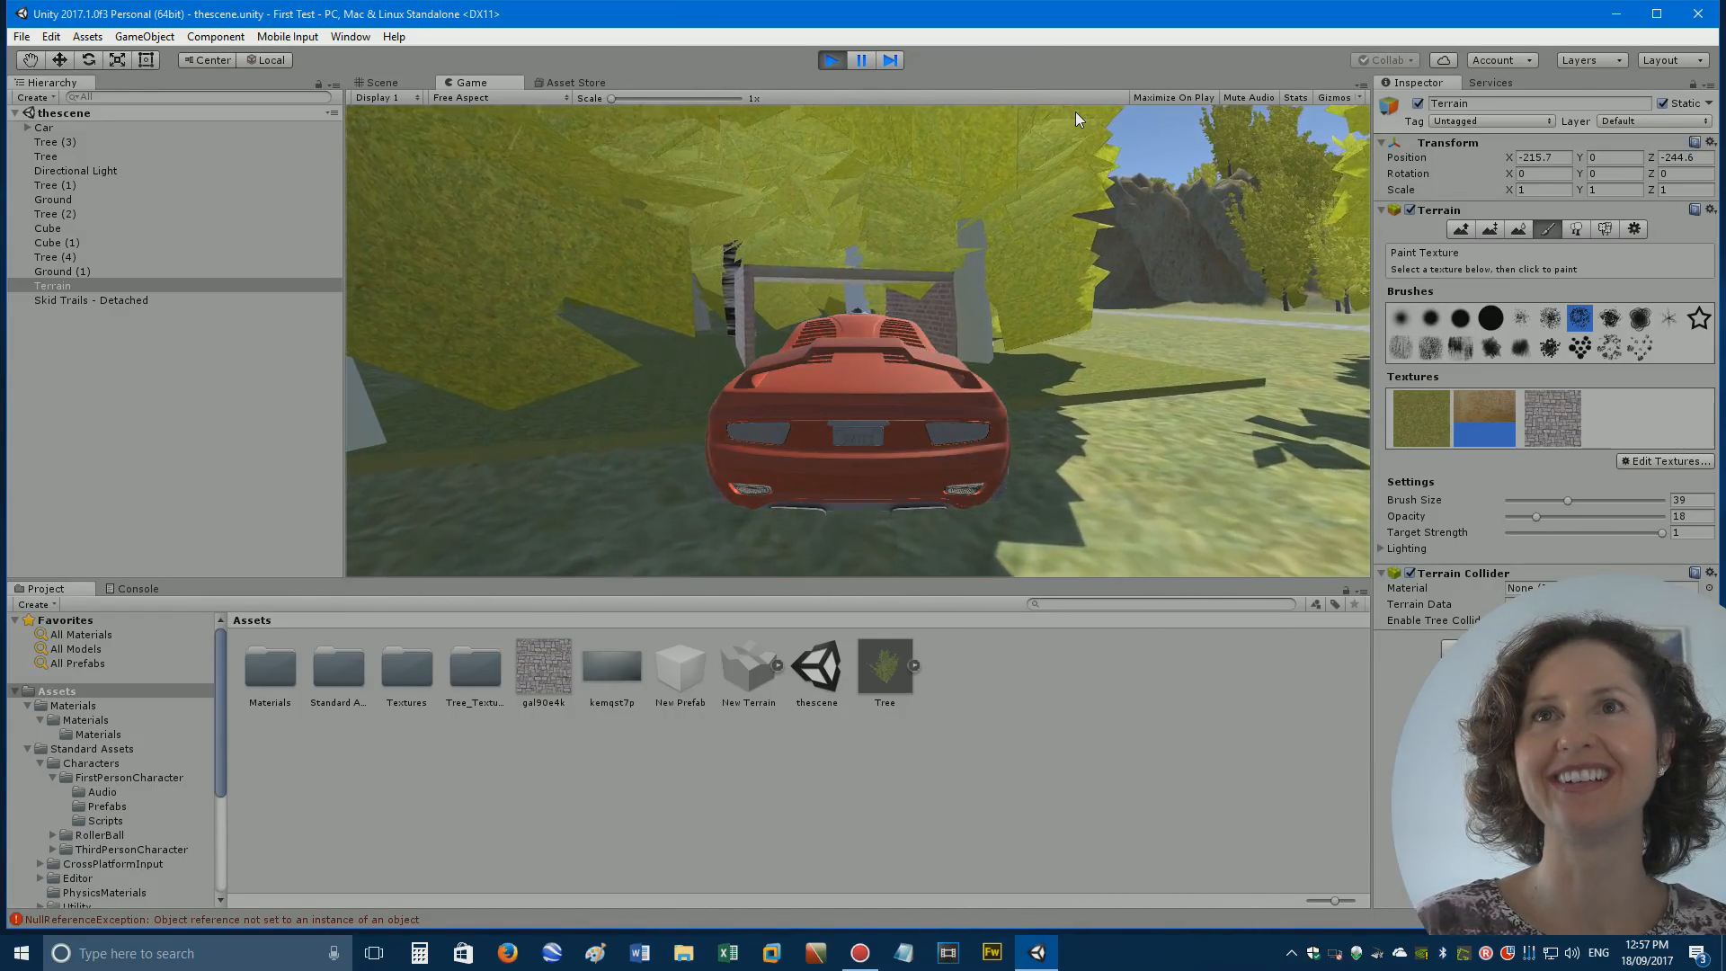
key("Left")
key("Down")
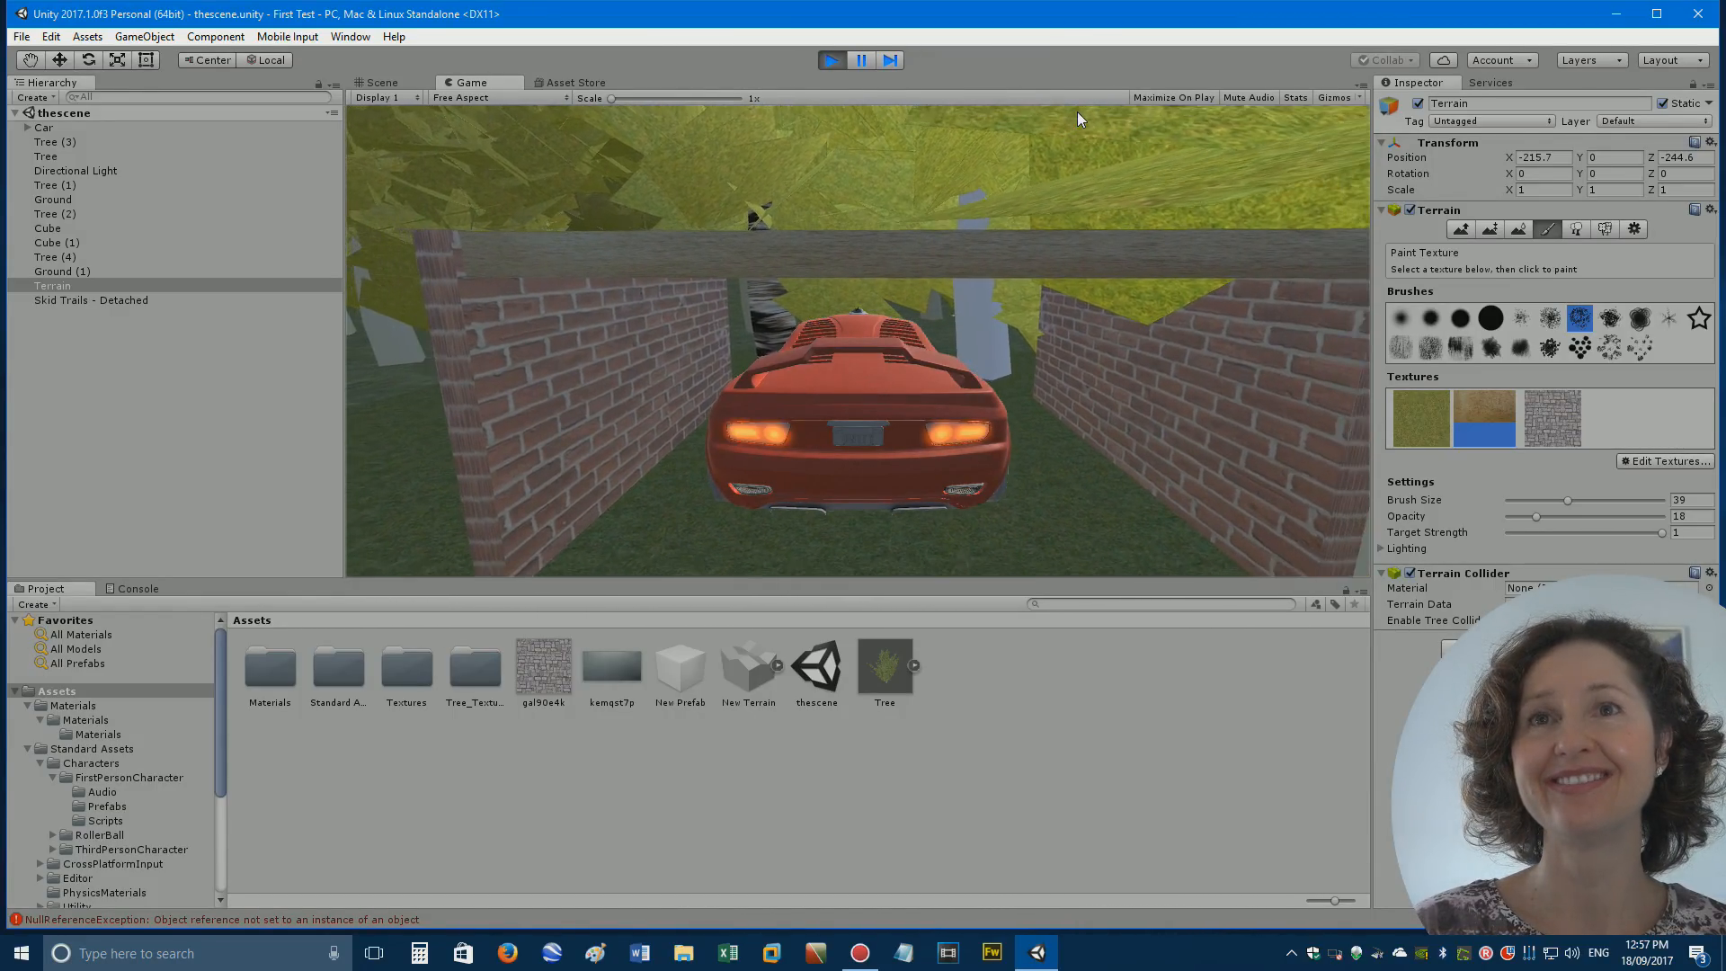
key("Down")
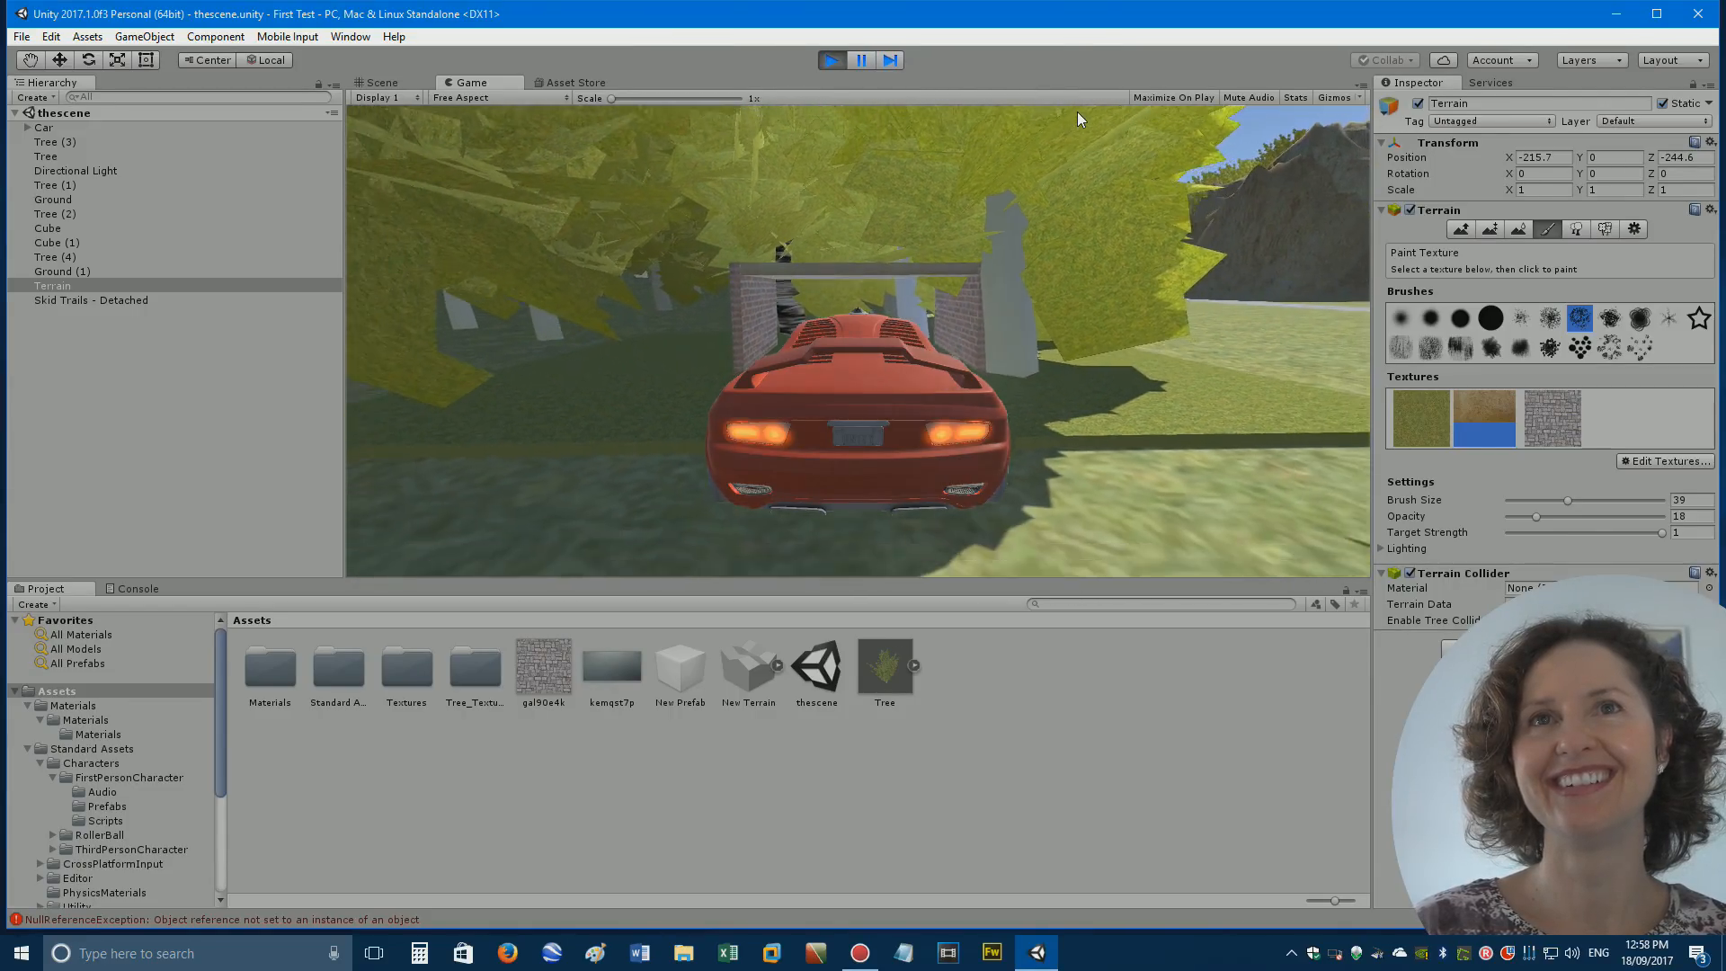
key("Left")
key("Down")
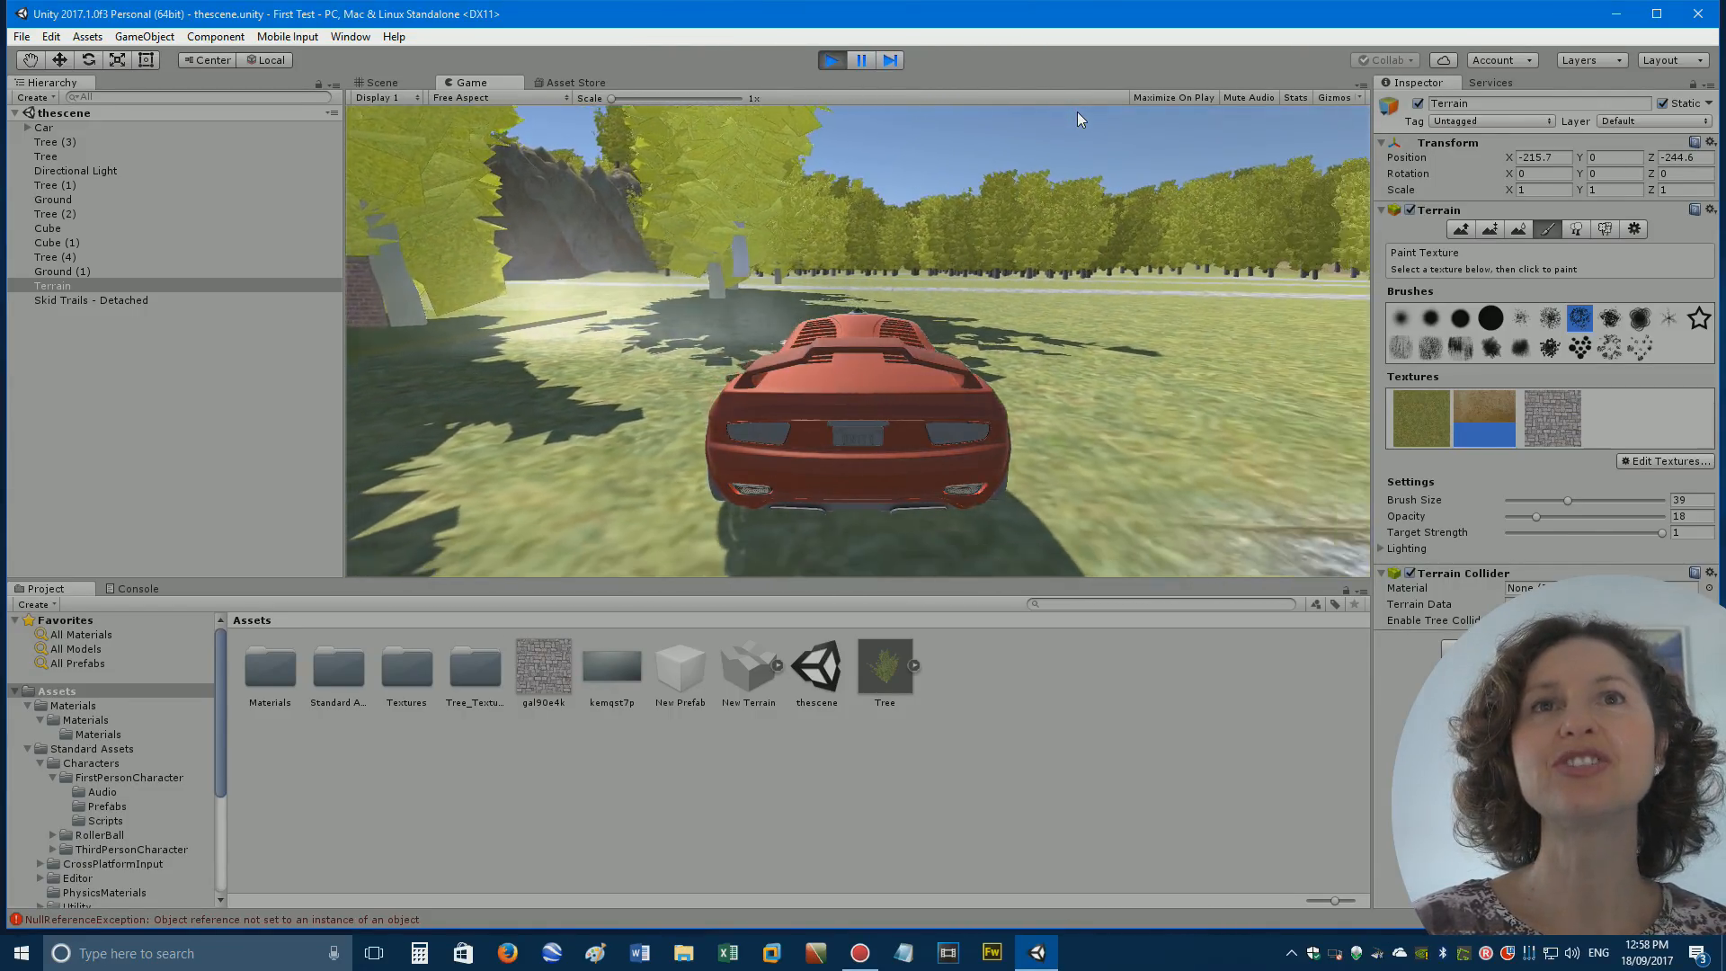
Drive the car over the grass and stone path up into the rough brown mountains, and end the play test.
key("Right")
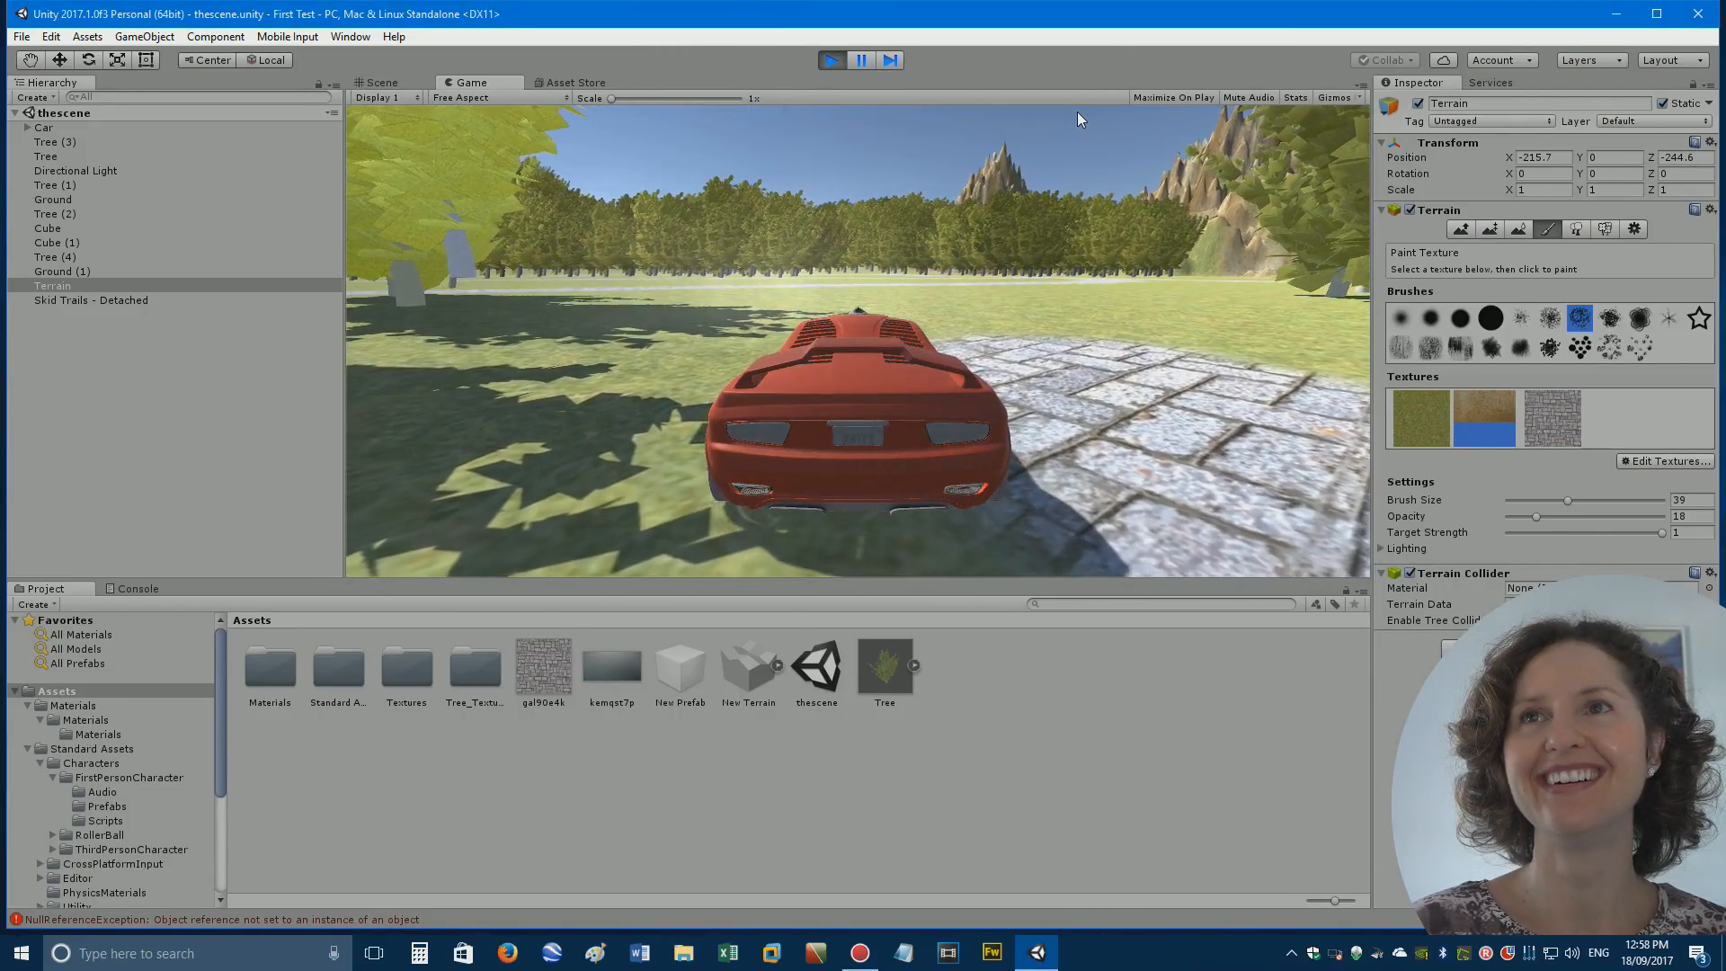
key("Right")
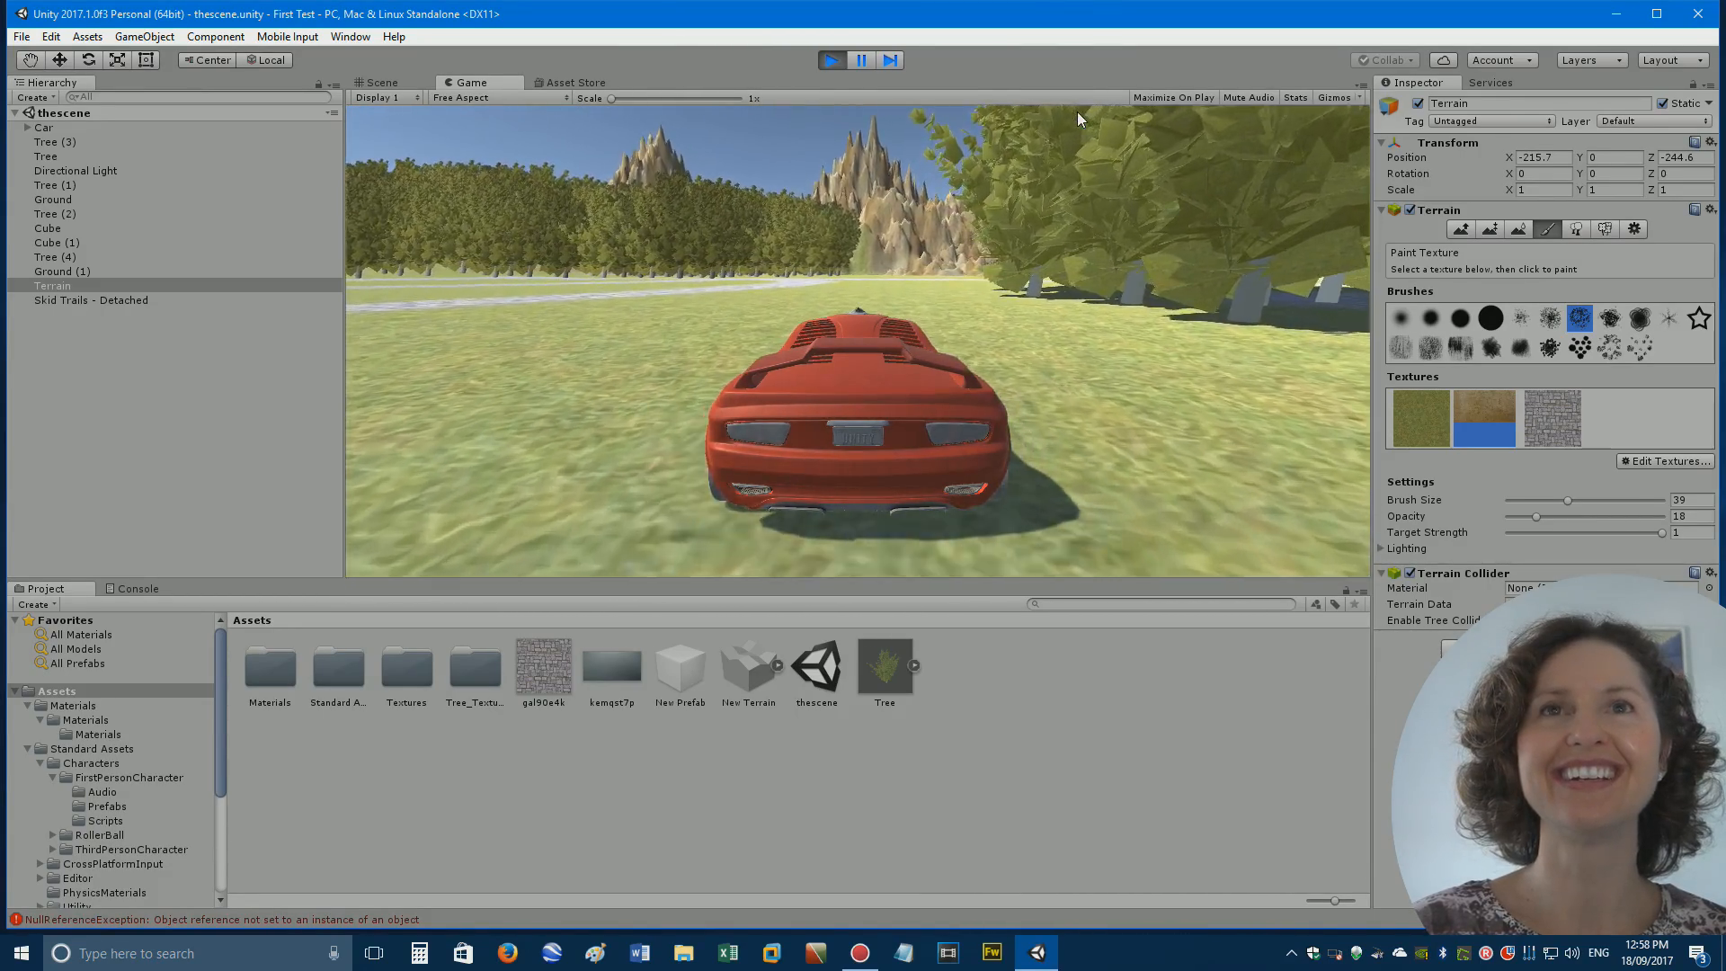
key("Left")
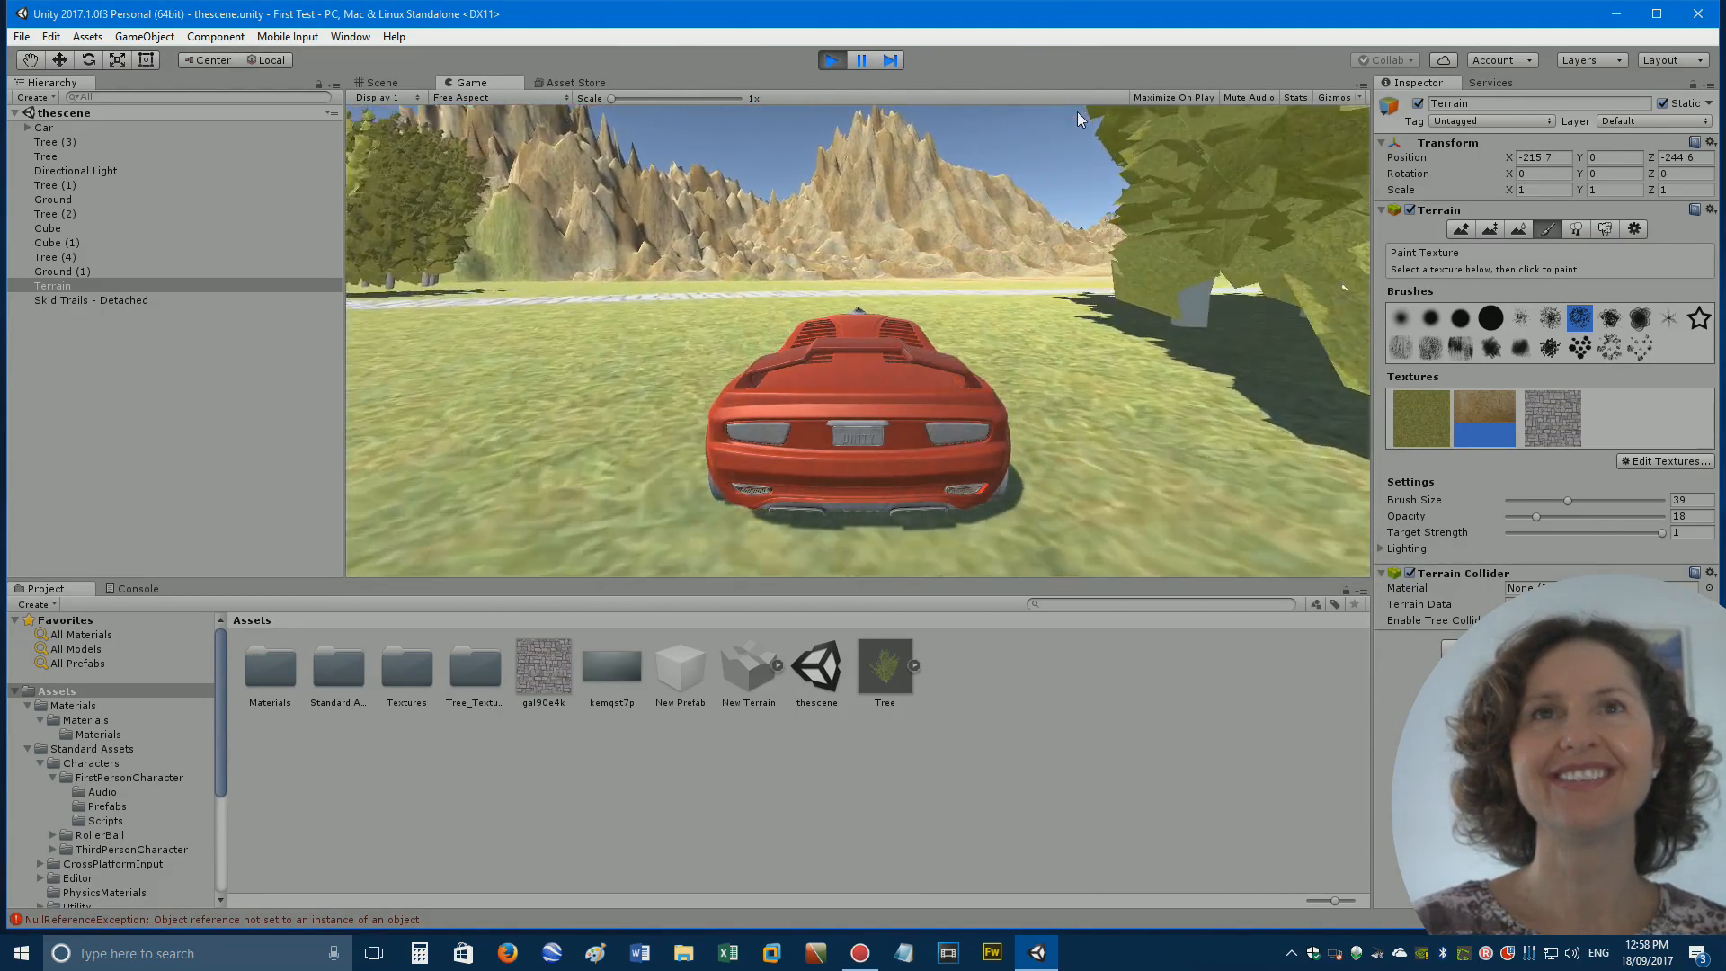
key("Right")
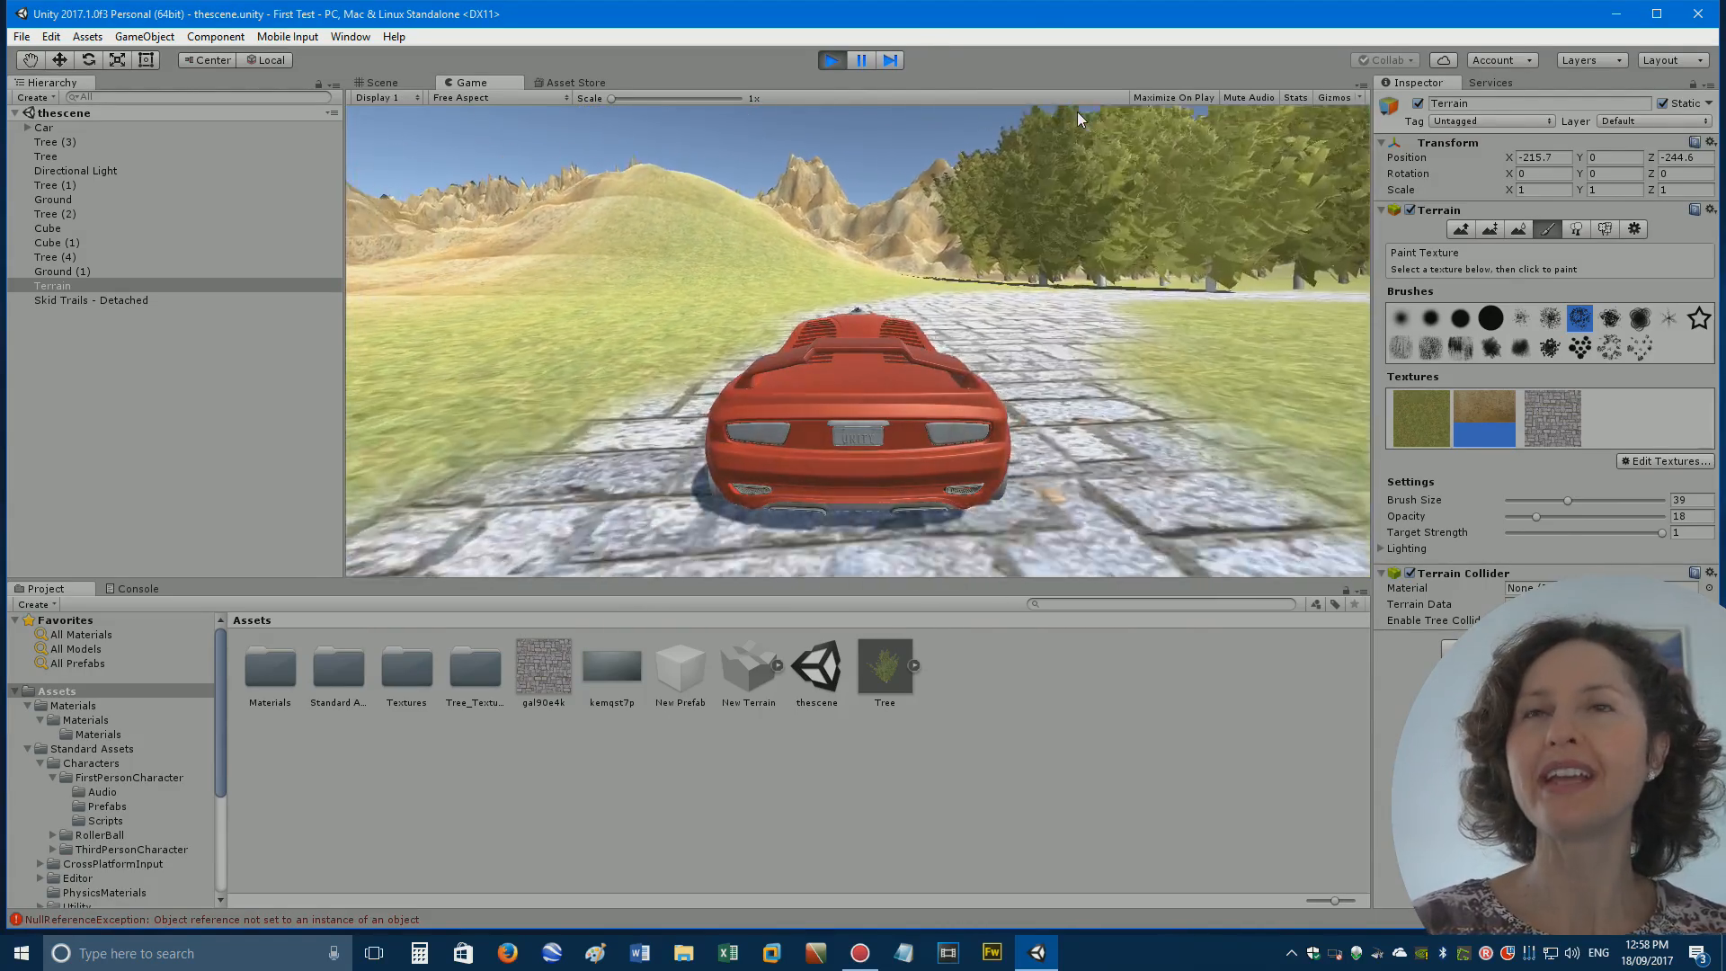
key("Left")
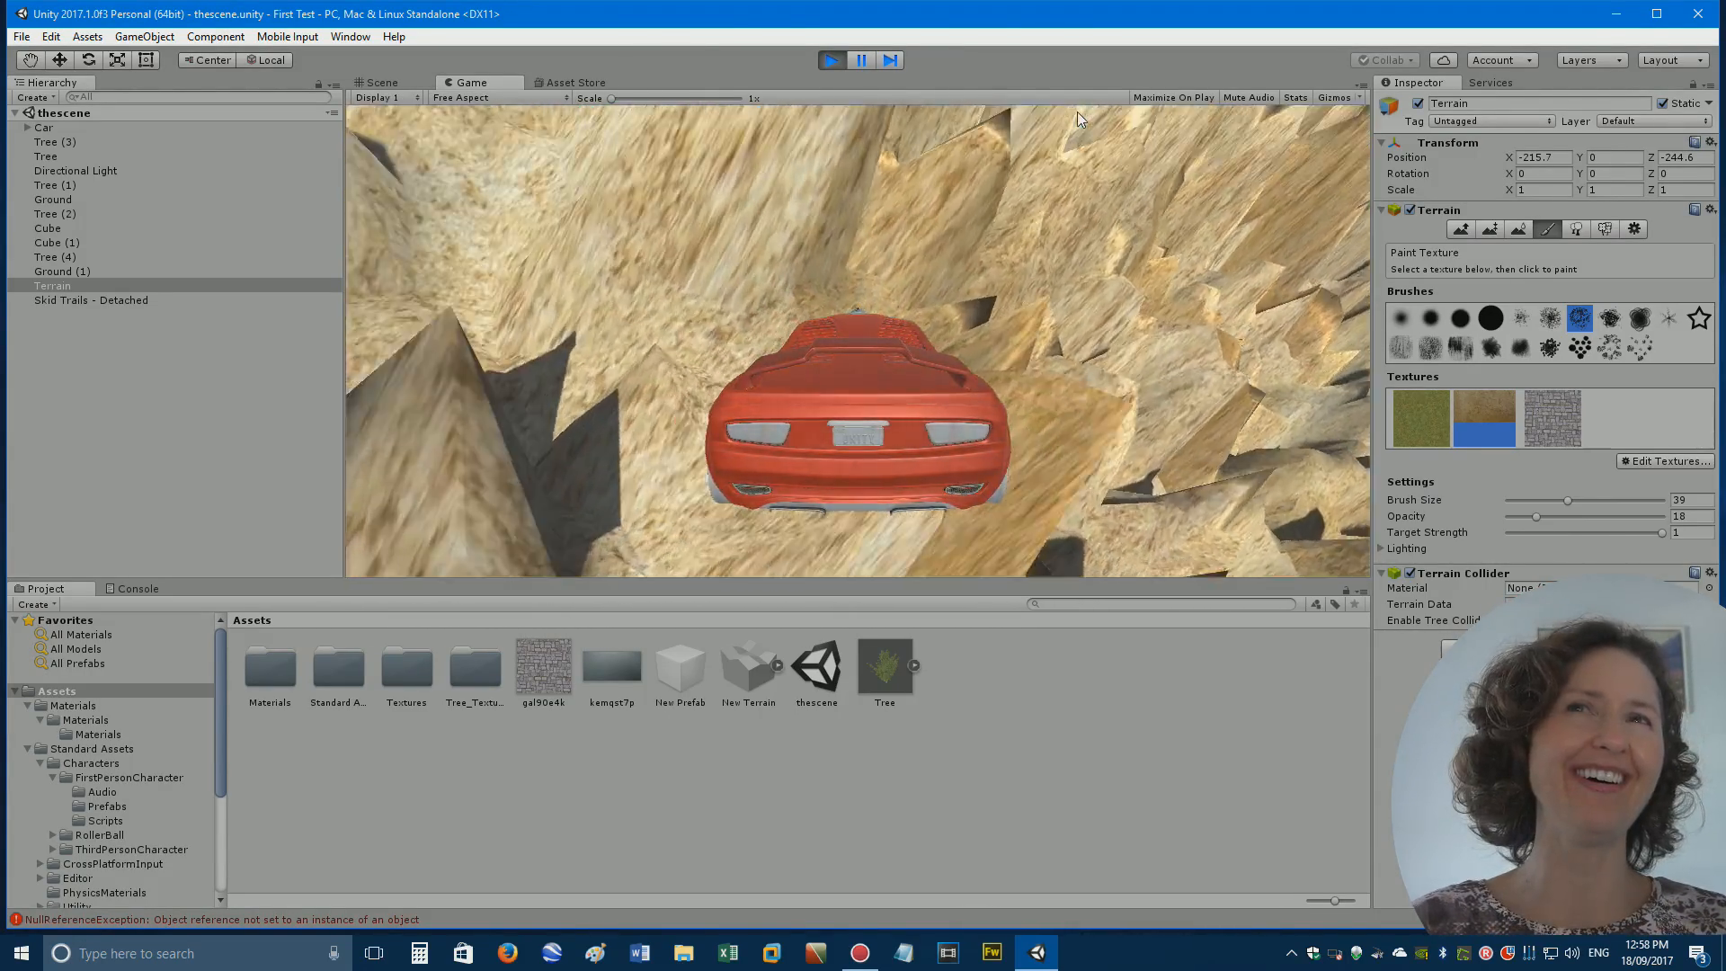
key("Down")
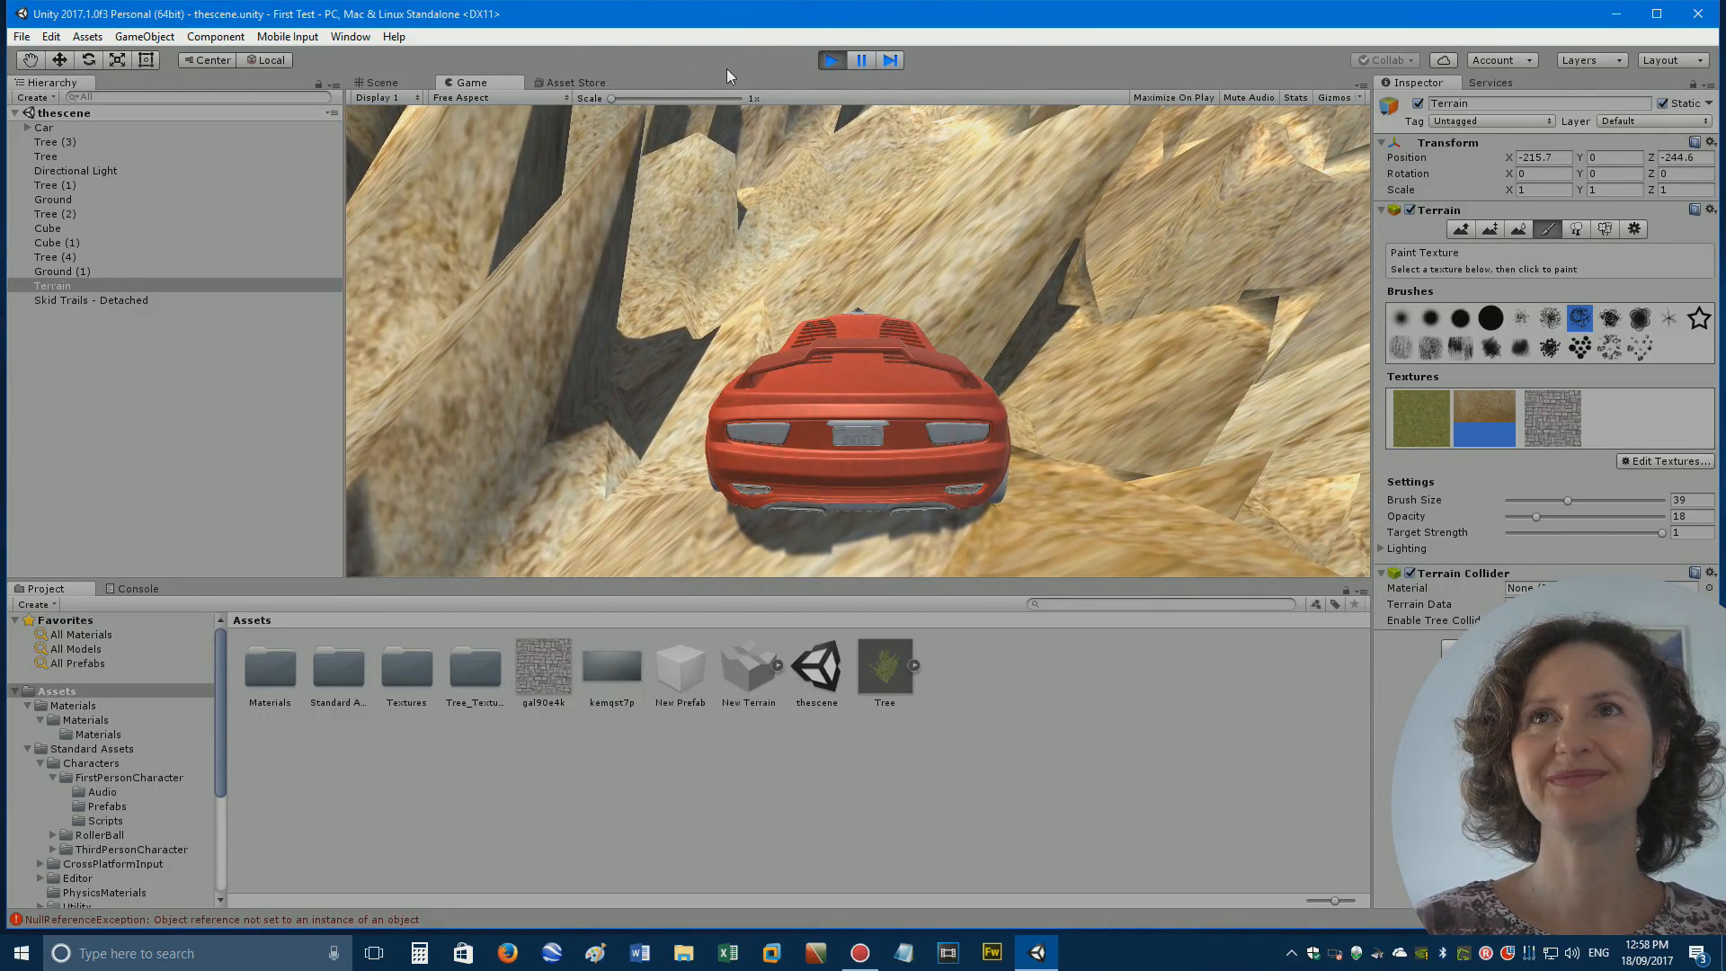
left_click(831, 61)
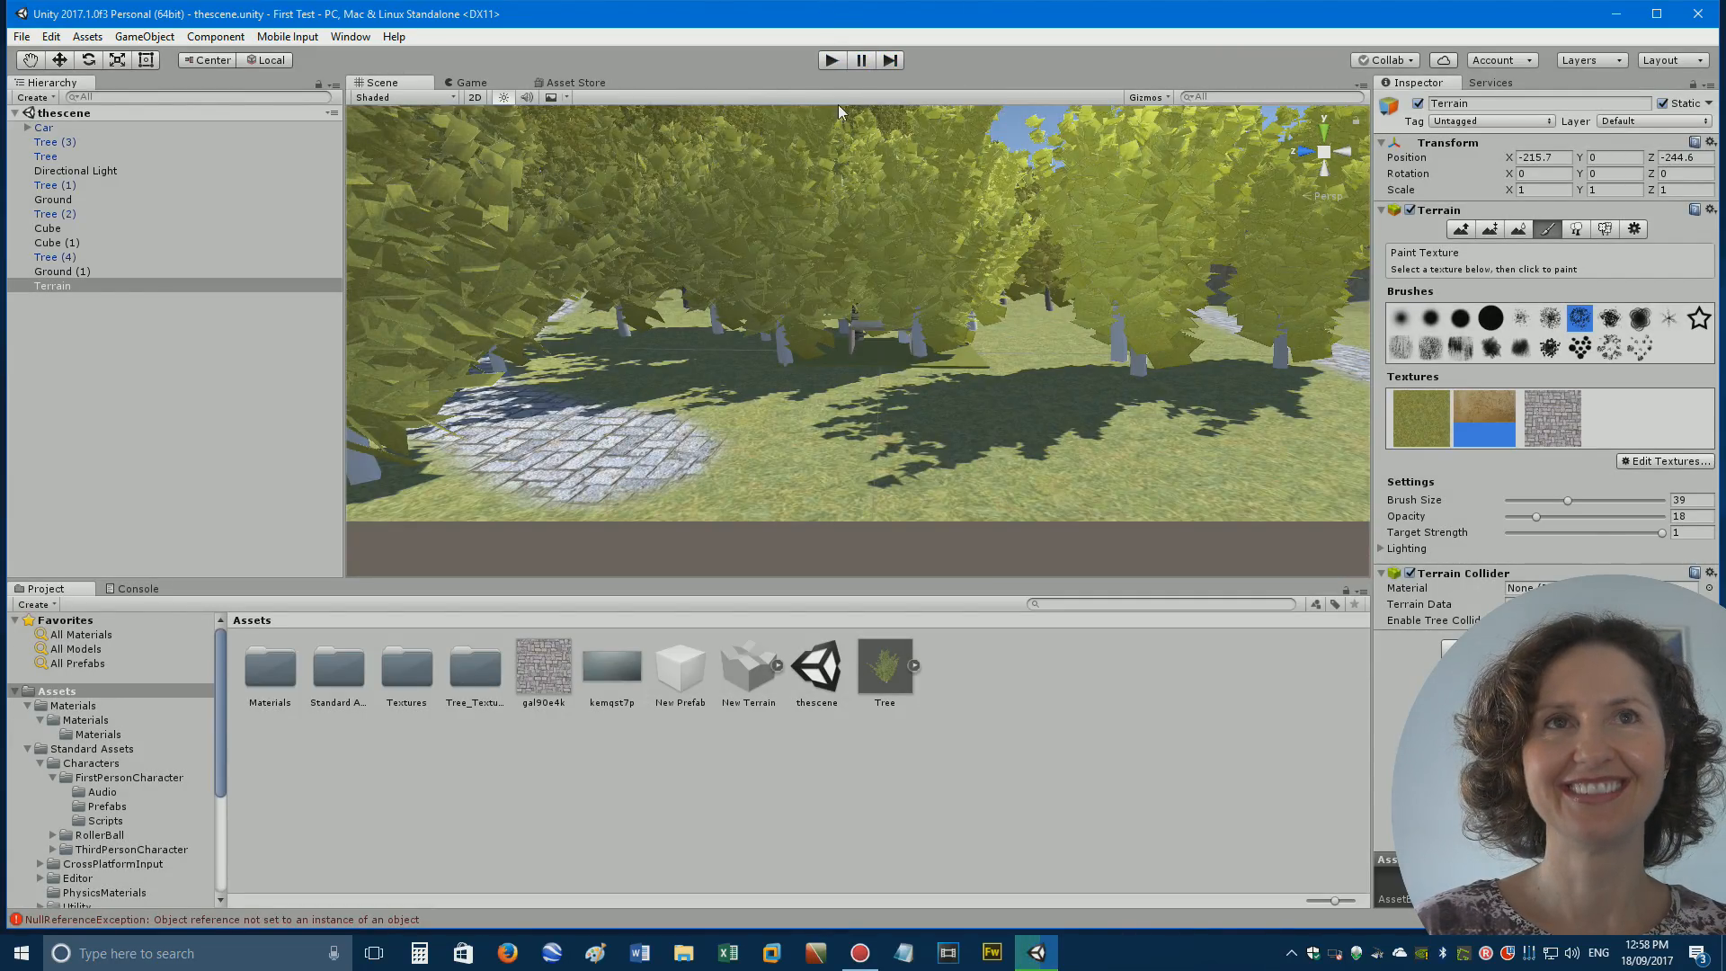
mouse_move(870, 224)
right_mouse_down()
mouse_move(893, 289)
mouse_move(909, 173)
mouse_move(855, 373)
mouse_move(839, 336)
mouse_move(856, 301)
mouse_move(974, 324)
mouse_move(850, 329)
right_mouse_up()
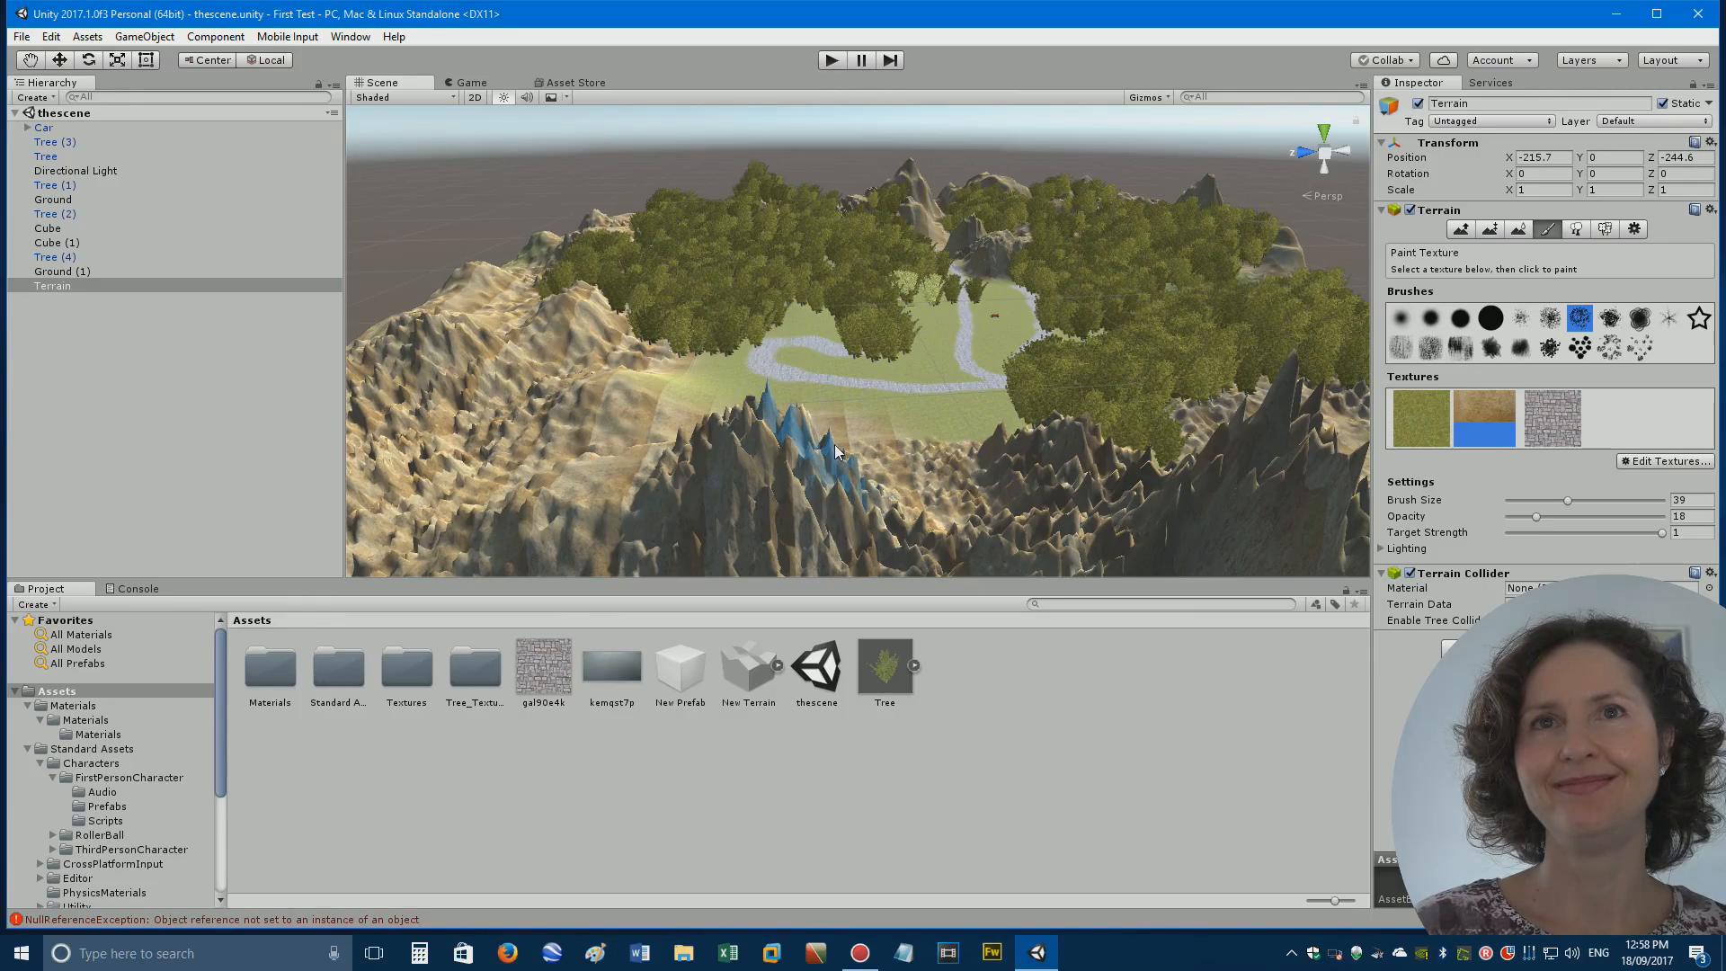